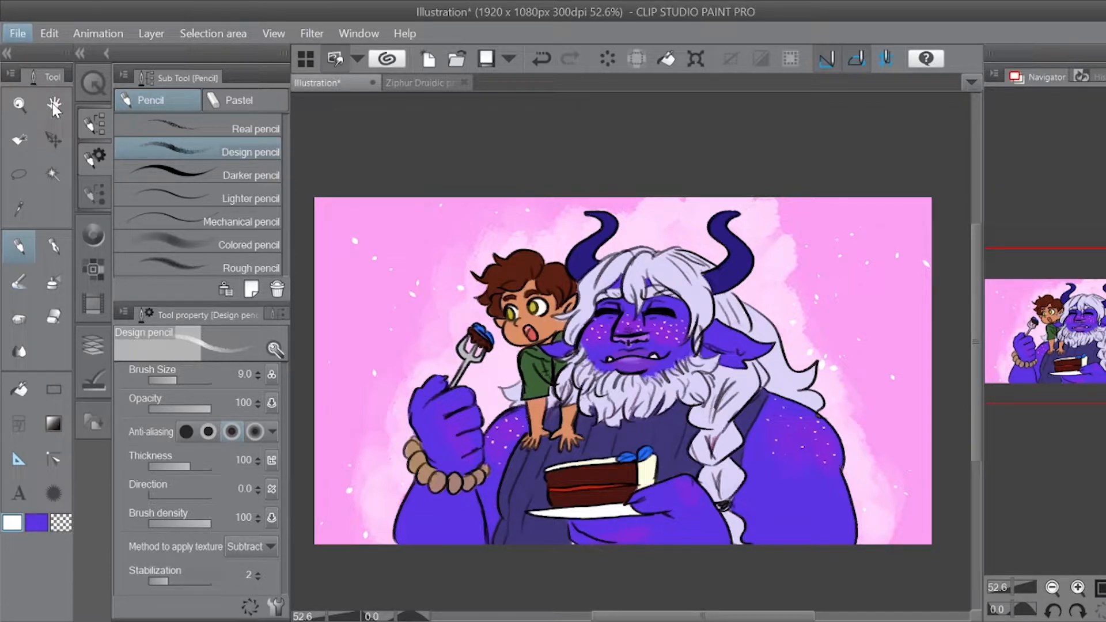
Step: Select the whole canvas of the Birthday stream.png illustration with a rectangular selection
left_click(90, 155)
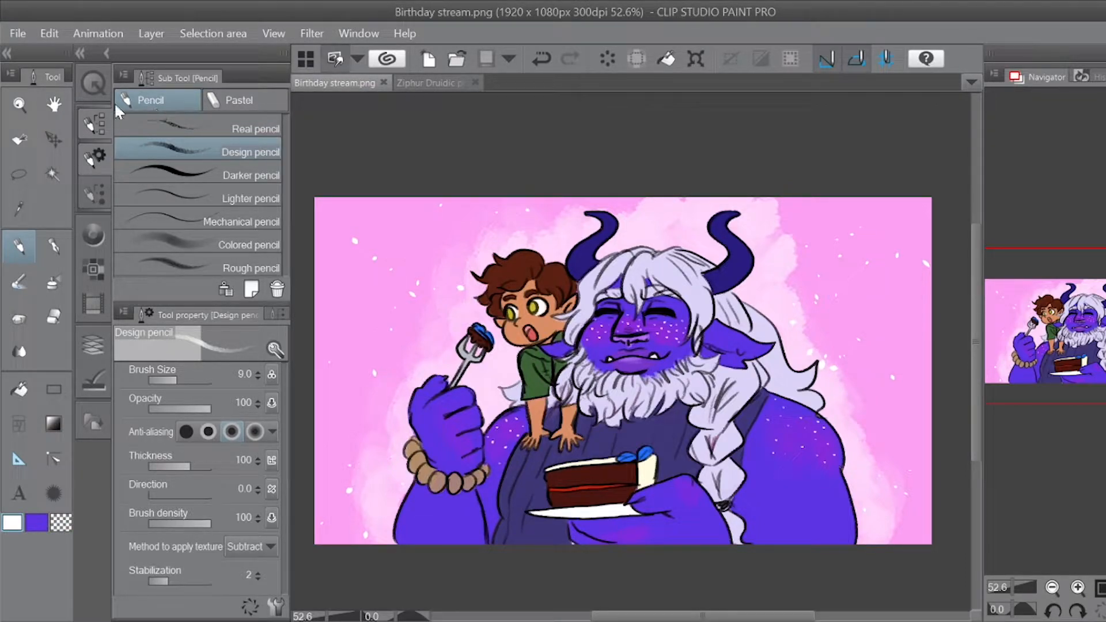
left_click(30, 172)
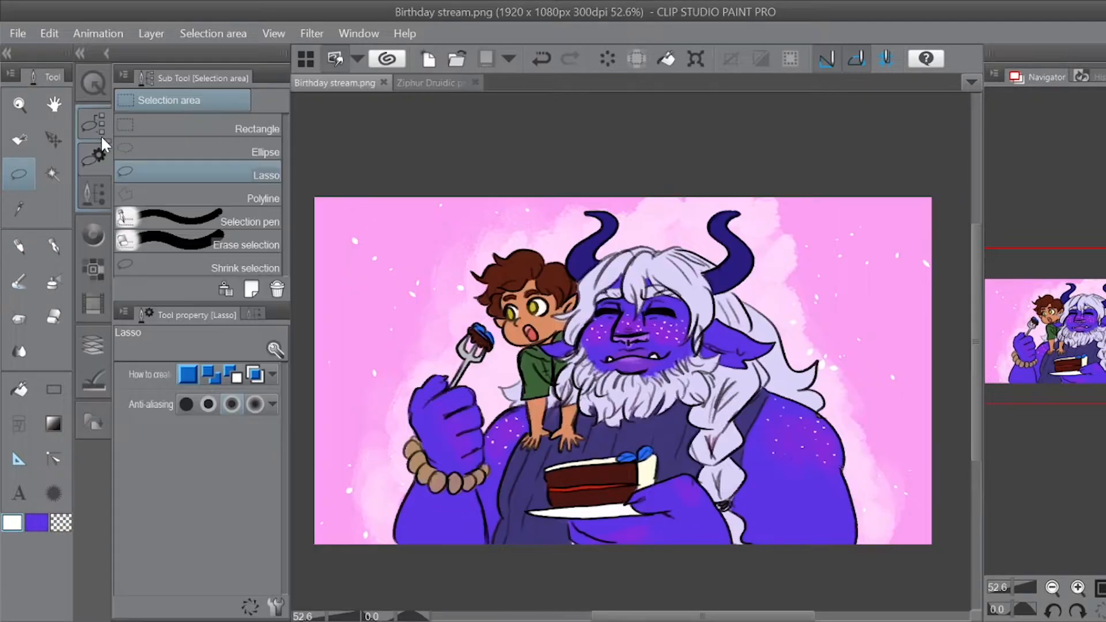
left_click(185, 126)
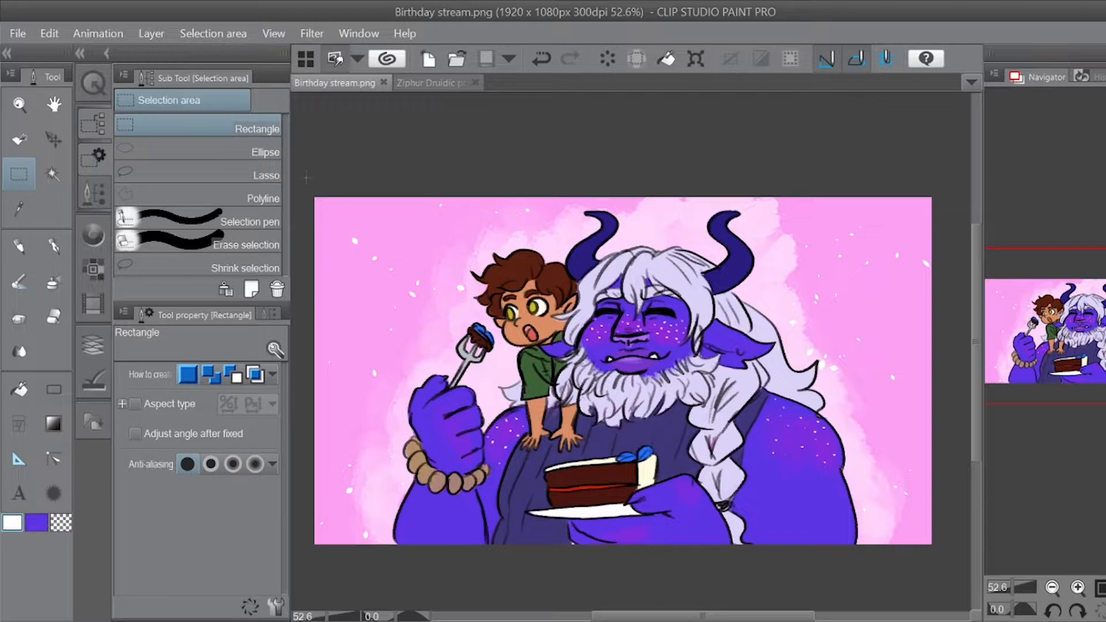
left_click_drag(307, 188, 946, 555)
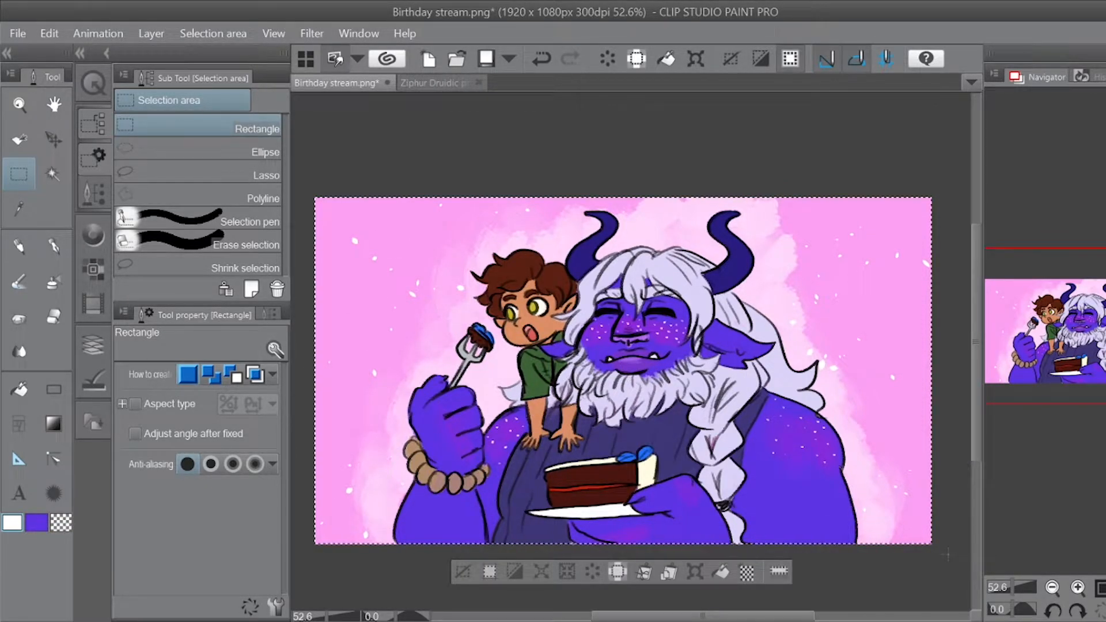
Step: Clear the artwork from Layer 4, Layer 3 and Layer 2, and deselect the canvas
left_click(94, 345)
left_click(254, 257)
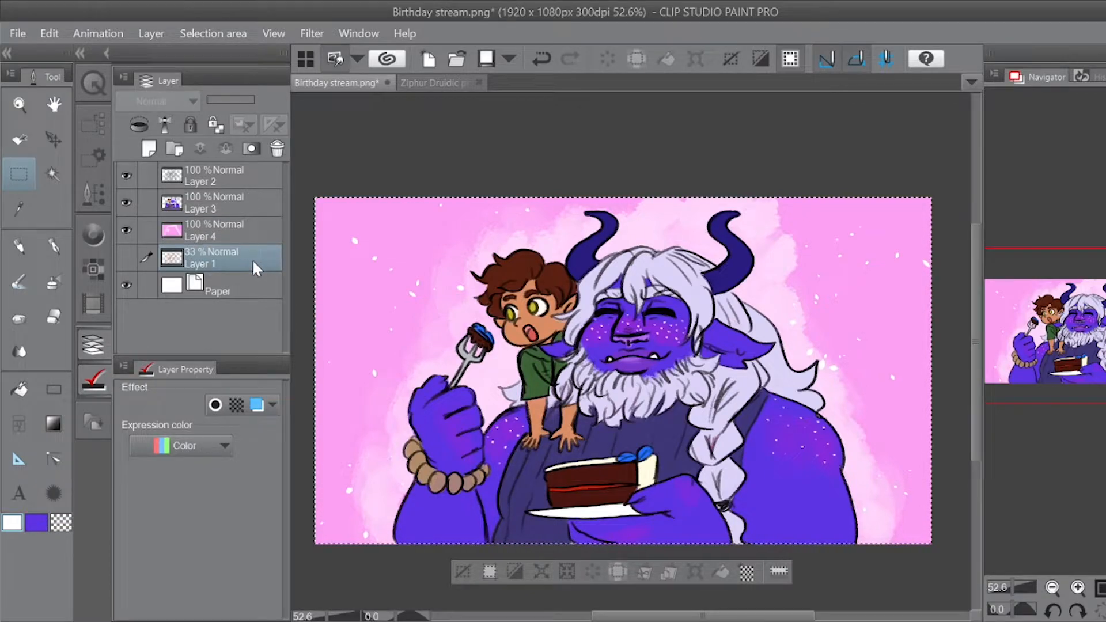
left_click(234, 227)
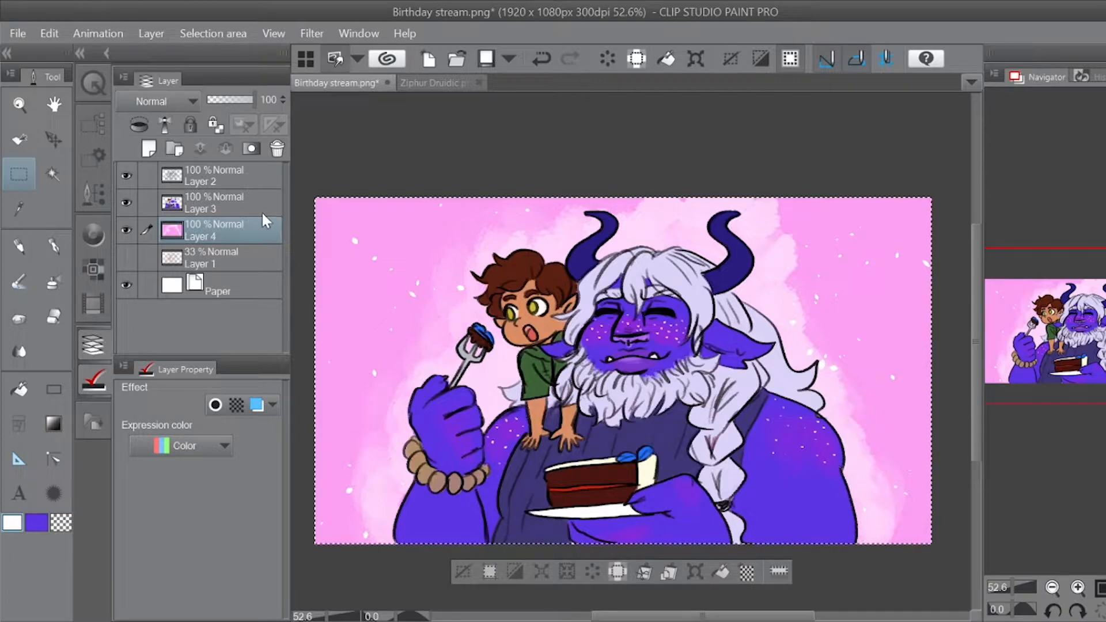
key("Delete")
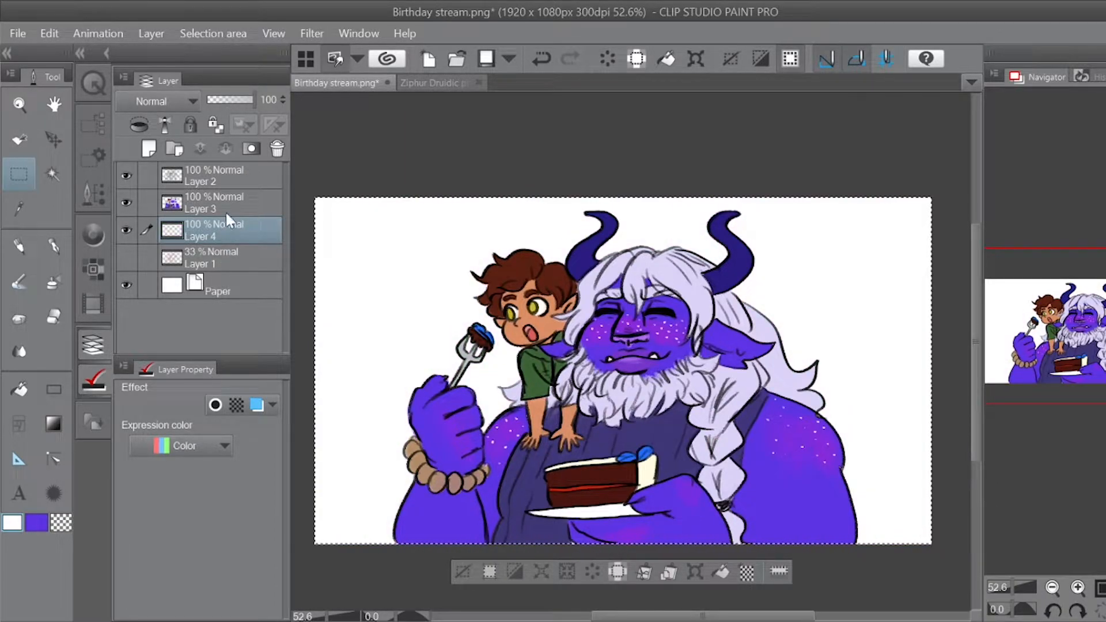
left_click(233, 199)
key("Delete")
left_click(243, 172)
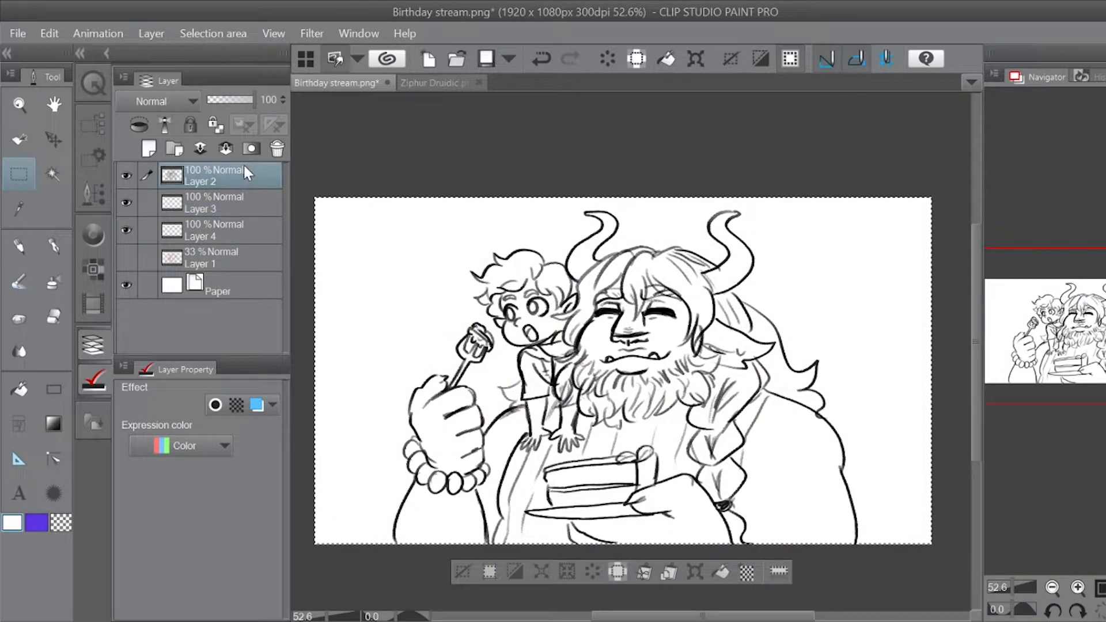
key("Delete")
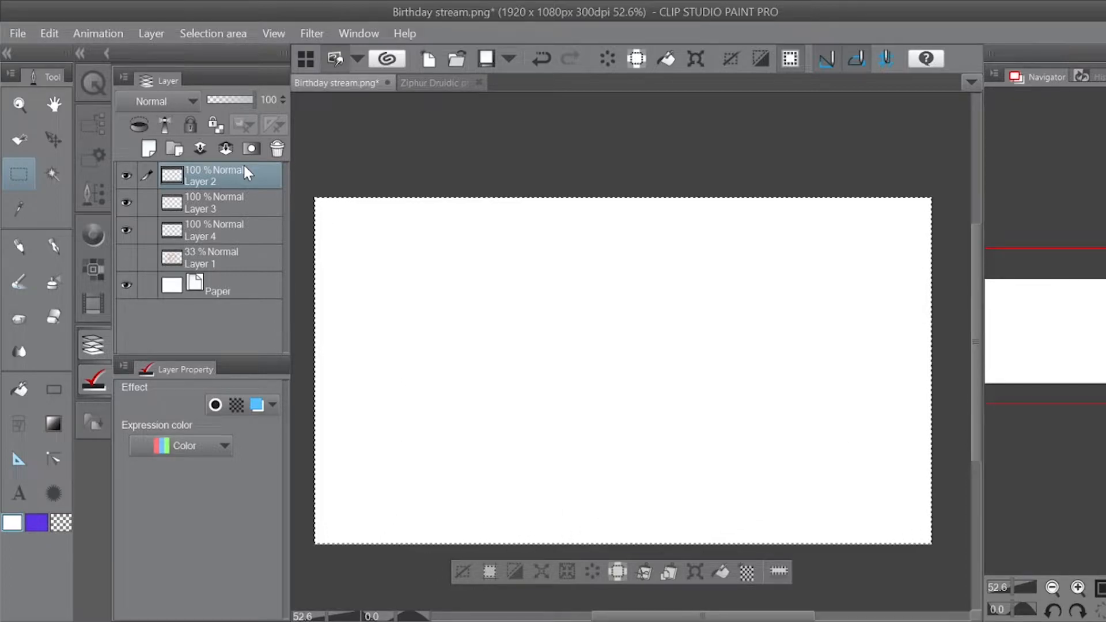
key("ctrl+d")
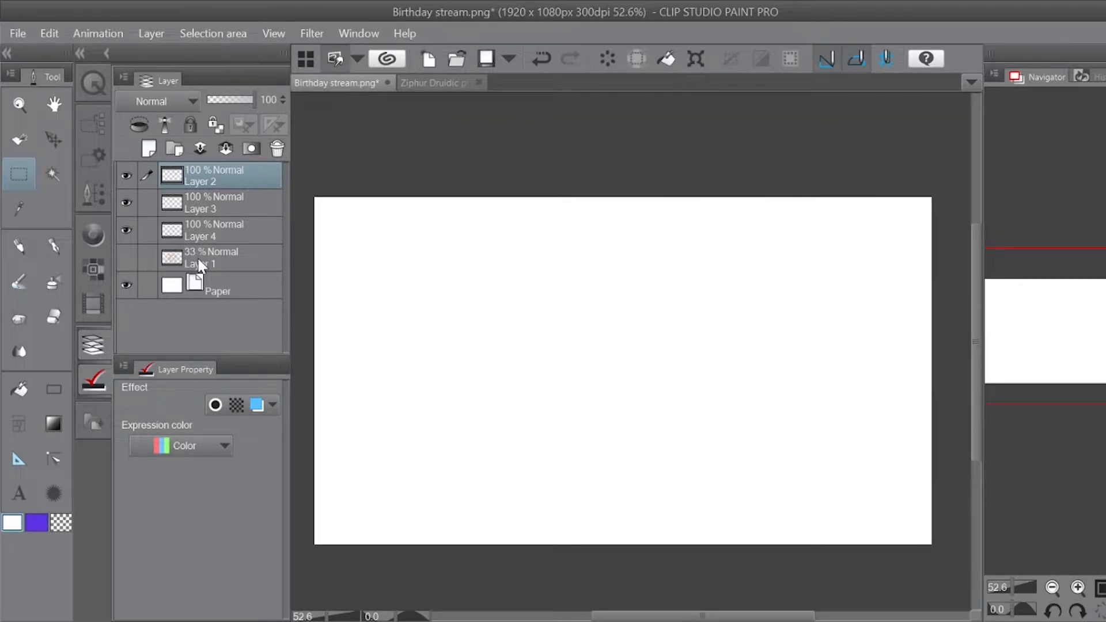
Step: Switch to the pencil with the purple colour and delete the emptied Layer 2, Layer 3 and Layer 4
left_click(80, 53)
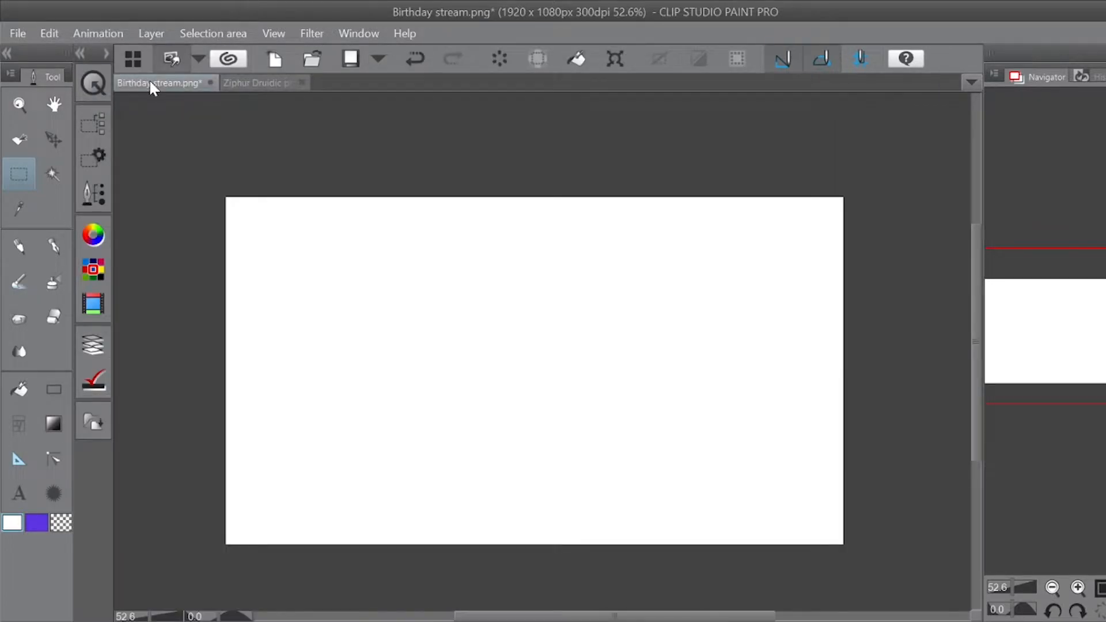
left_click(17, 246)
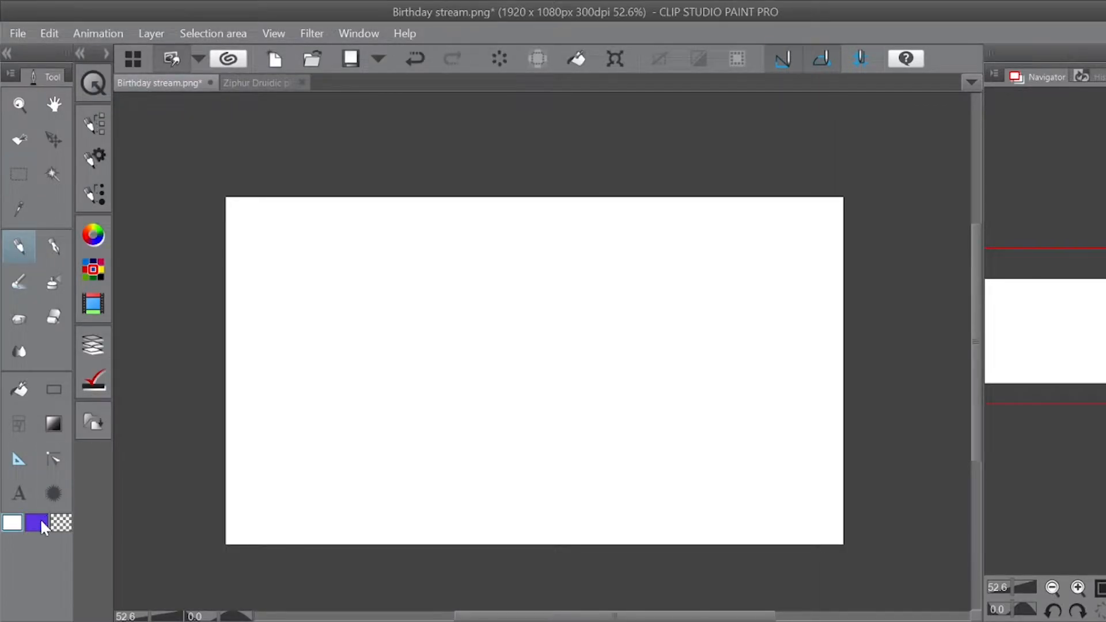
left_click(93, 345)
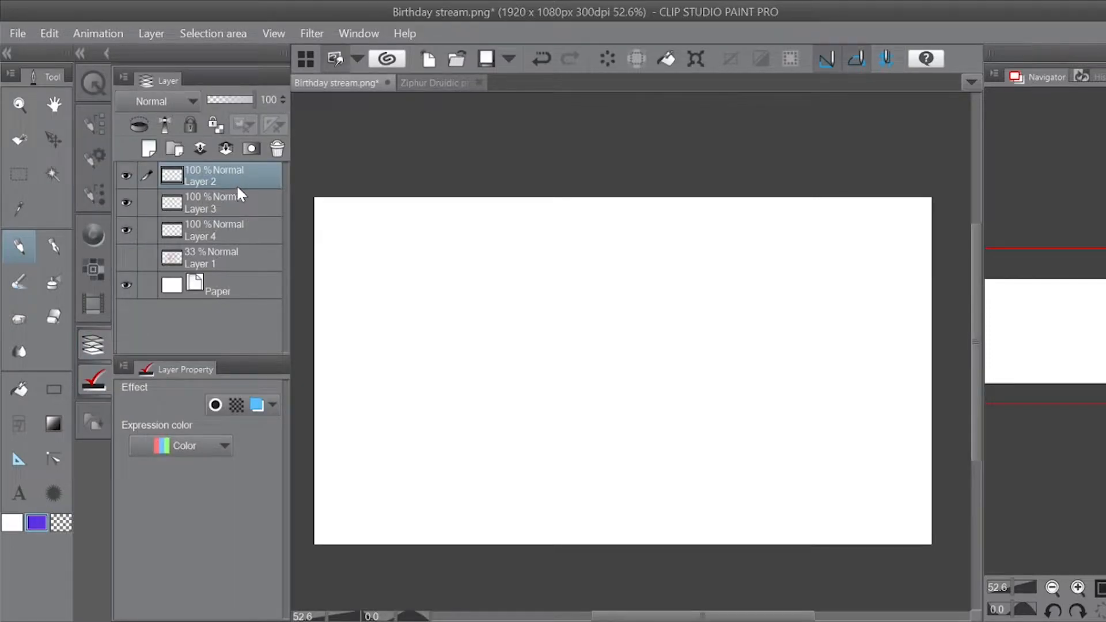
left_click_drag(247, 171, 277, 148)
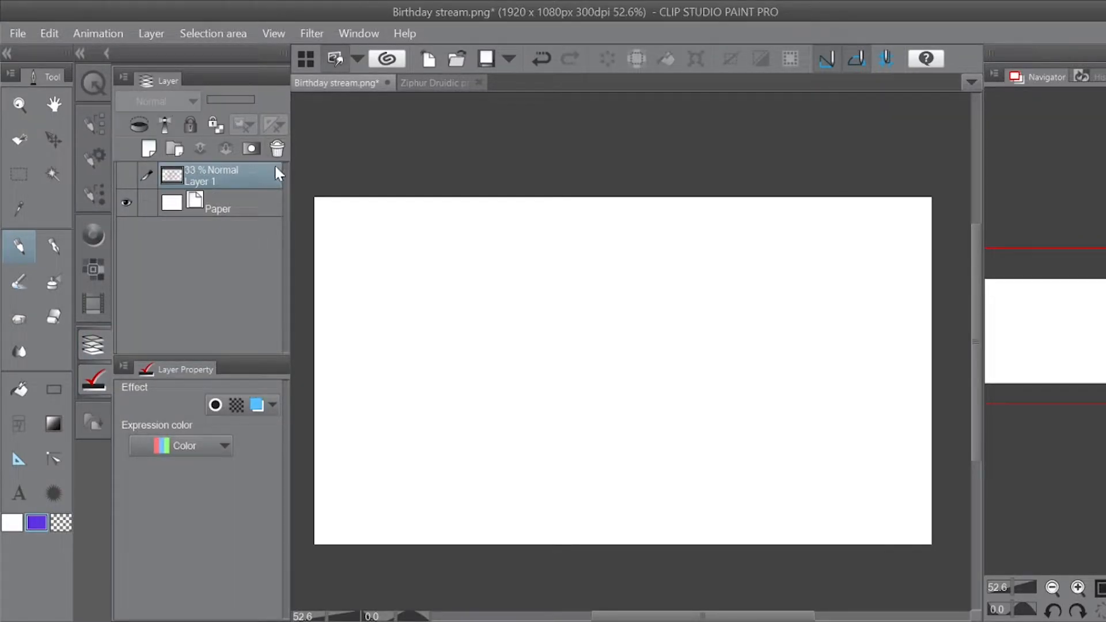
Step: Make Layer 1 visible, clear its entire rough sketch, and remove the selection
left_click(107, 53)
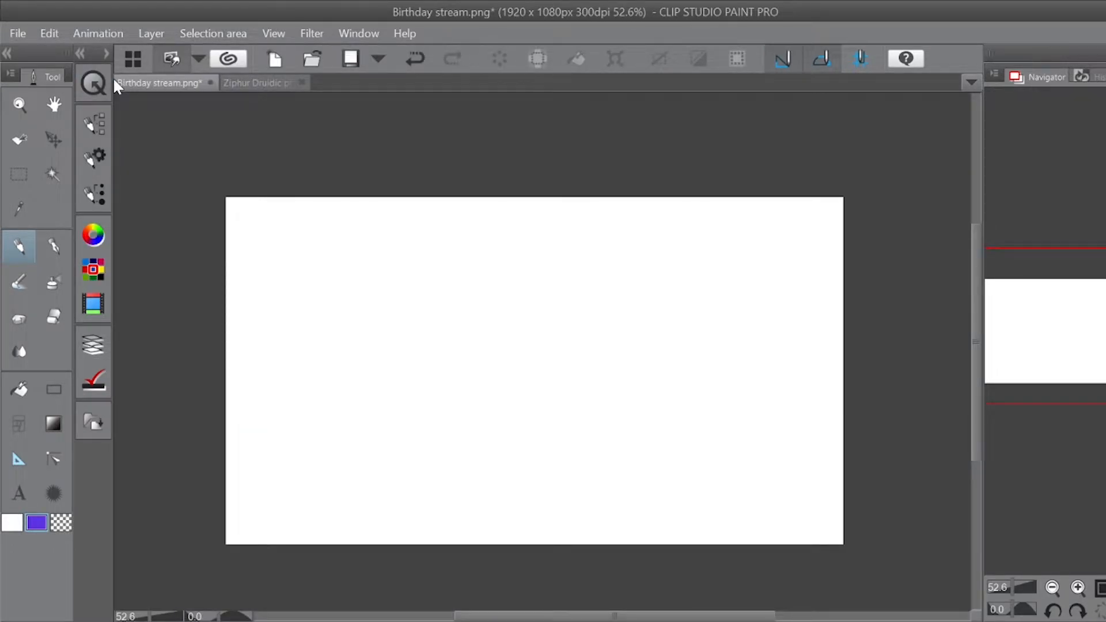
left_click(94, 123)
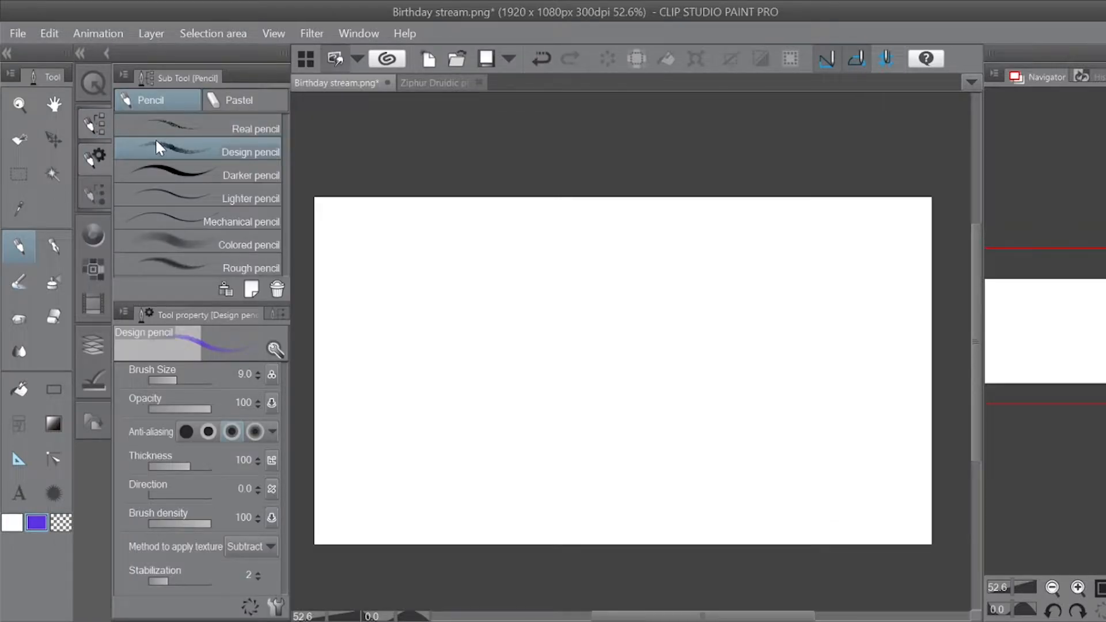
left_click(93, 345)
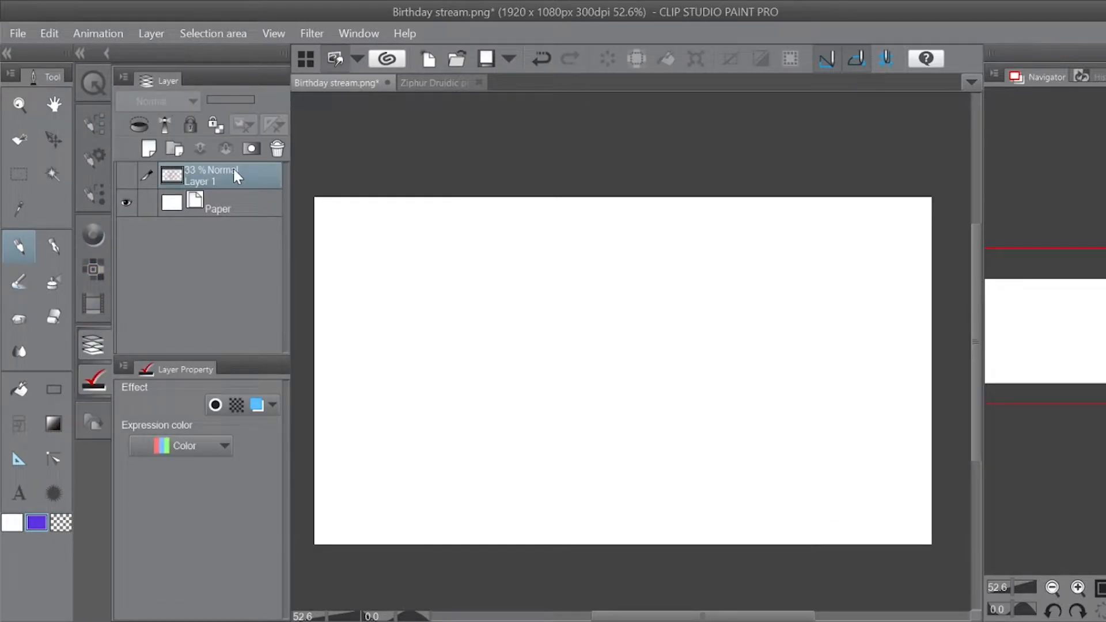
left_click(127, 175)
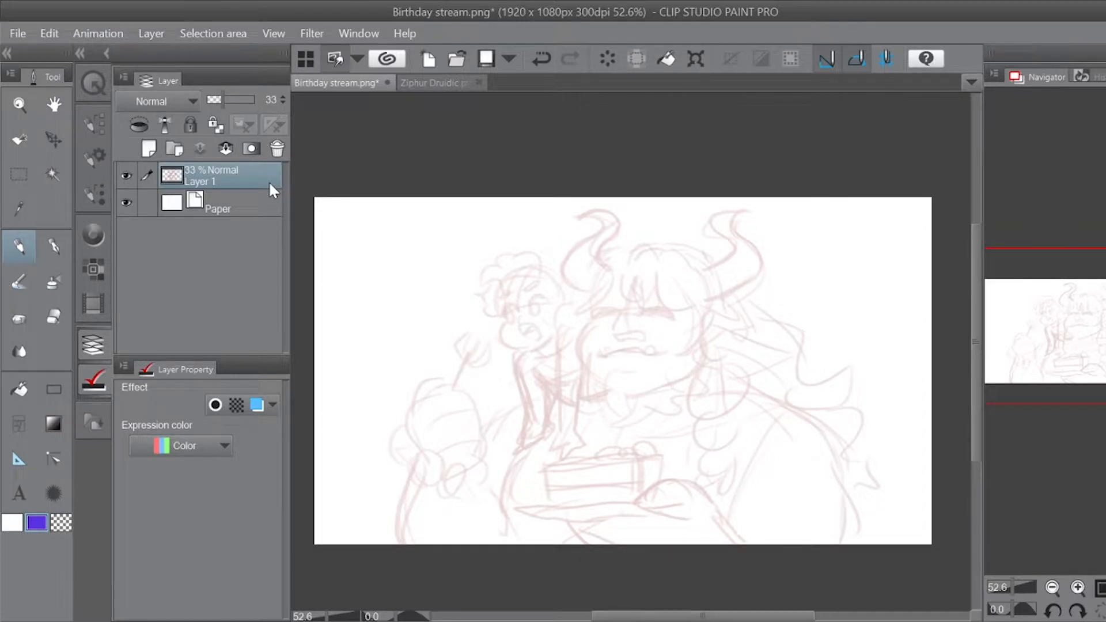
key("ctrl+a")
key("Delete")
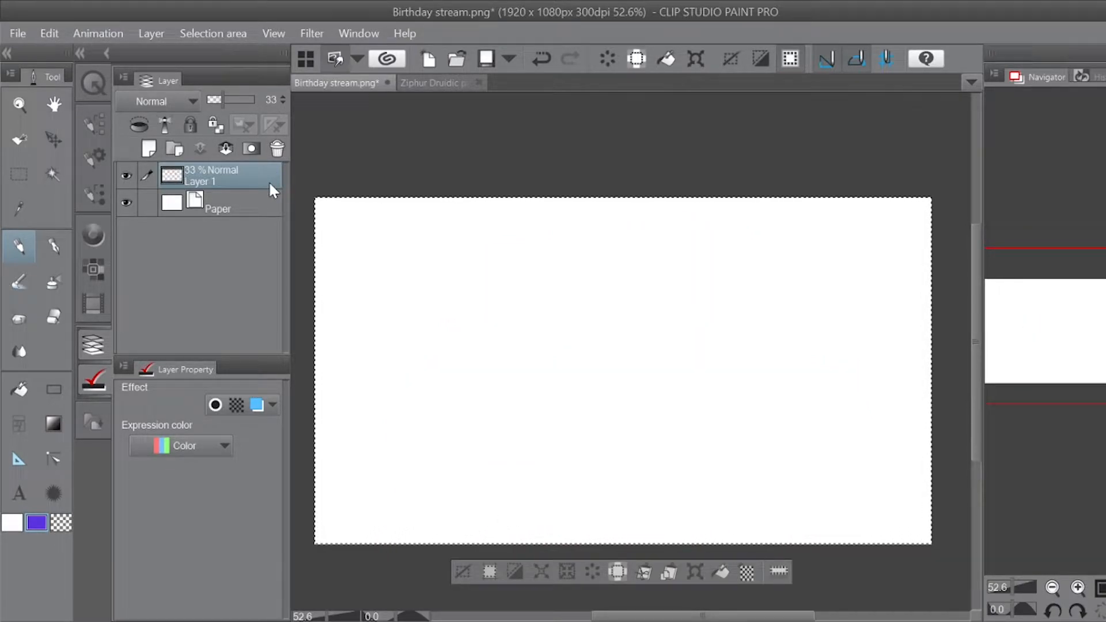
key("ctrl+d")
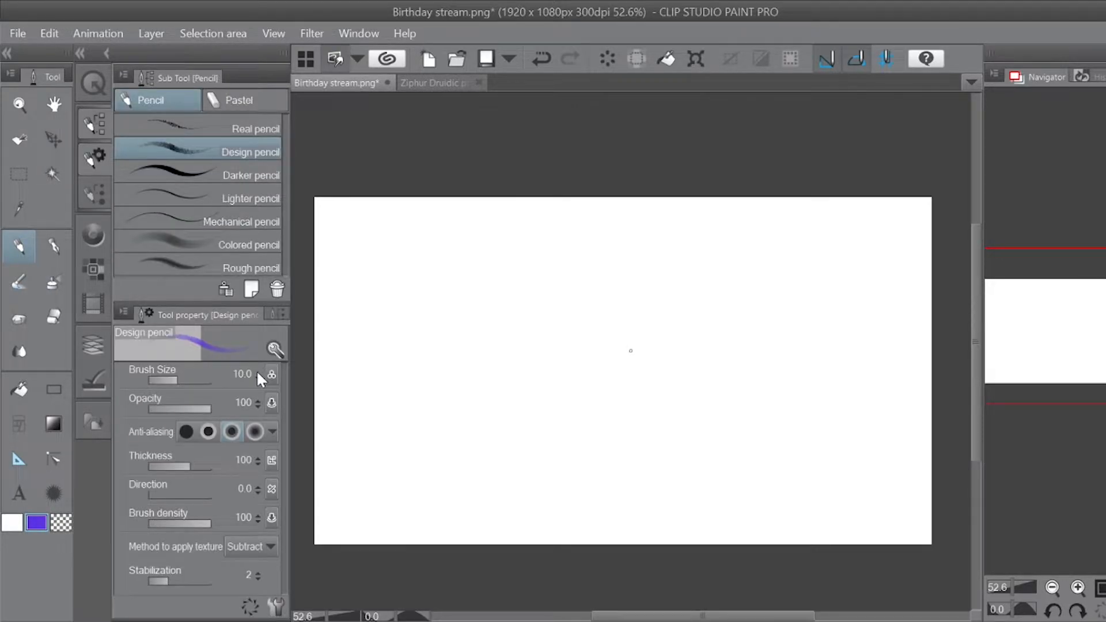
Step: Set the Design pencil's brush size to 15 and doodle a simple test face in the middle of the canvas
scroll(257, 373, "up", 5)
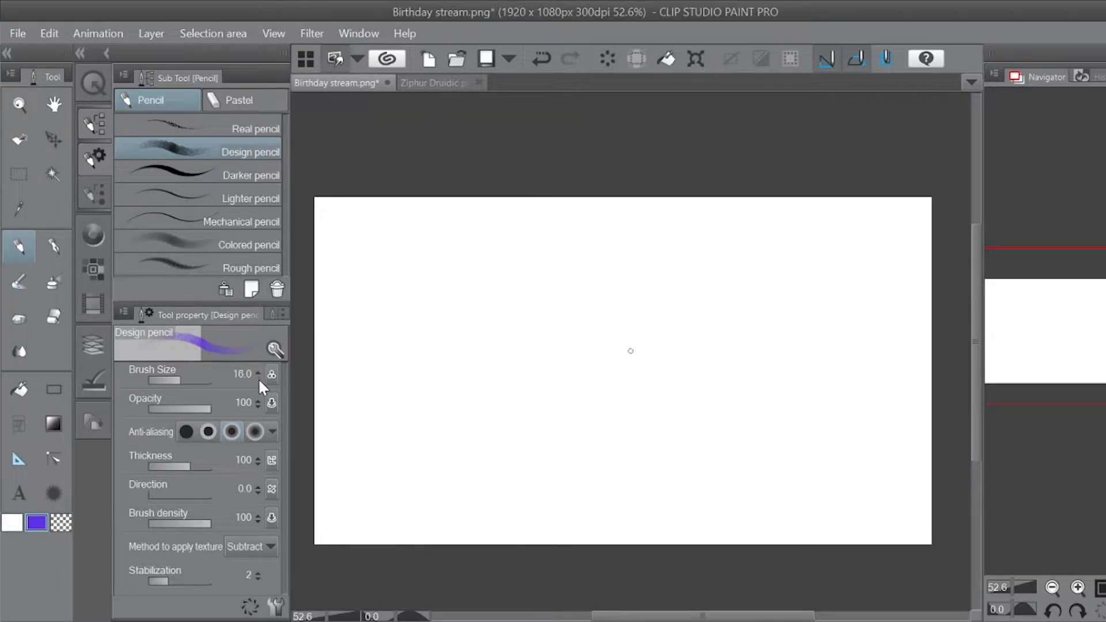
mouse_move(606, 332)
left_mouse_down()
mouse_move(579, 341)
mouse_move(611, 387)
left_mouse_up()
mouse_move(606, 344)
left_mouse_down()
mouse_move(646, 345)
mouse_move(642, 365)
left_mouse_up()
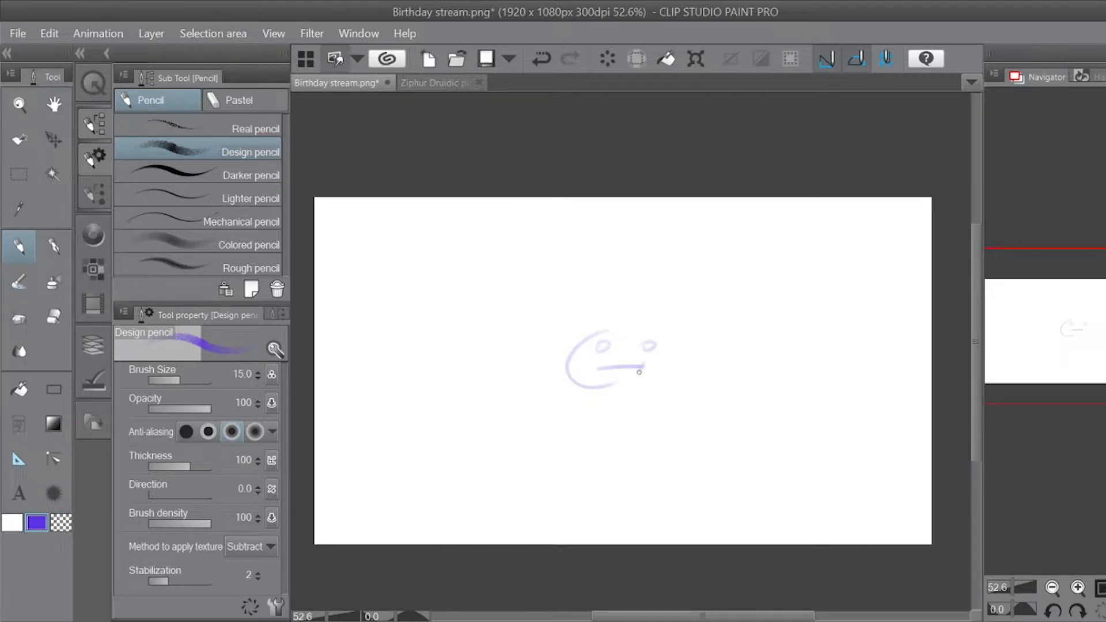
Step: Undo all strokes of the doodled test face
key("ctrl+z")
key("ctrl+z")
key("ctrl+z")
key("ctrl+z")
key("ctrl+z")
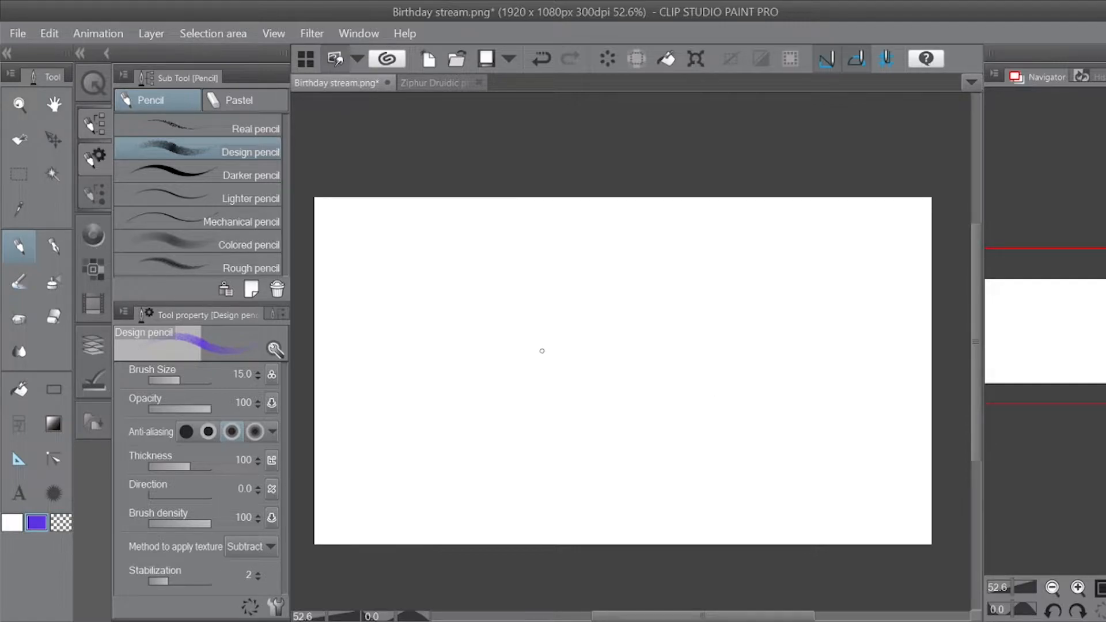
mouse_move(595, 299)
left_mouse_down()
mouse_move(614, 329)
mouse_move(597, 338)
mouse_move(574, 315)
left_mouse_up()
key("ctrl+z")
left_click_drag(551, 234, 538, 266)
key("ctrl+z")
Step: Rough out a bust with a pointed ear, neck, shoulders and torso, and erase the whole sketch
mouse_move(567, 261)
left_mouse_down()
mouse_move(610, 245)
mouse_move(626, 281)
mouse_move(618, 287)
mouse_move(616, 237)
mouse_move(572, 287)
left_mouse_up()
mouse_move(611, 240)
left_mouse_down()
mouse_move(591, 294)
mouse_move(567, 292)
mouse_move(587, 335)
mouse_move(622, 322)
mouse_move(621, 285)
mouse_move(650, 276)
left_mouse_up()
left_click_drag(651, 276, 598, 365)
mouse_move(598, 365)
left_mouse_down()
mouse_move(626, 313)
mouse_move(627, 354)
left_mouse_up()
mouse_move(631, 322)
left_mouse_down()
mouse_move(642, 356)
mouse_move(574, 392)
mouse_move(610, 396)
left_mouse_up()
left_click_drag(655, 346, 615, 456)
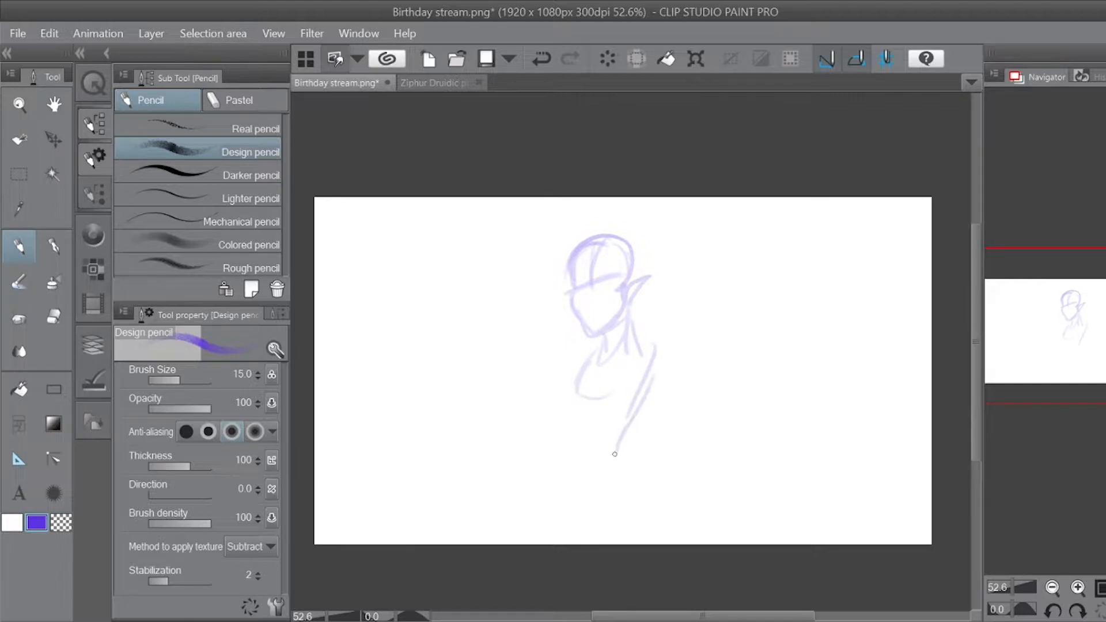
left_click_drag(576, 382, 609, 469)
mouse_move(598, 236)
left_mouse_down()
mouse_move(545, 310)
mouse_move(575, 312)
mouse_move(624, 283)
mouse_move(668, 291)
mouse_move(642, 418)
mouse_move(619, 460)
left_mouse_up()
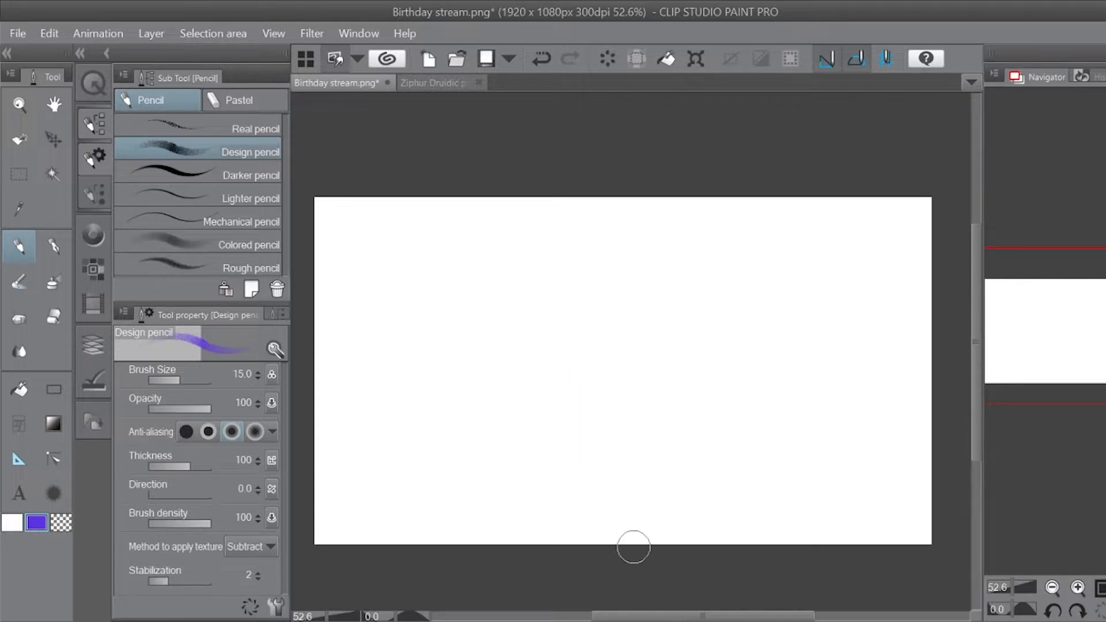
Step: Sketch a cartoon face with round eyes, an open mouth and shaggy curly hair, and erase it completely
mouse_move(578, 289)
left_mouse_down()
mouse_move(574, 348)
mouse_move(584, 306)
left_mouse_up()
mouse_move(632, 305)
left_mouse_down()
mouse_move(600, 341)
mouse_move(589, 329)
mouse_move(612, 327)
mouse_move(593, 330)
mouse_move(617, 338)
mouse_move(585, 357)
left_mouse_up()
left_click(637, 333)
left_click_drag(601, 349, 628, 352)
left_click_drag(640, 340, 656, 346)
mouse_move(609, 258)
left_mouse_down()
mouse_move(520, 266)
mouse_move(530, 283)
left_mouse_up()
mouse_move(542, 300)
left_mouse_down()
mouse_move(521, 346)
mouse_move(553, 349)
left_mouse_up()
mouse_move(631, 258)
left_mouse_down()
mouse_move(713, 289)
mouse_move(690, 327)
mouse_move(629, 297)
left_mouse_up()
left_click_drag(649, 298, 659, 326)
left_click_drag(570, 287, 595, 274)
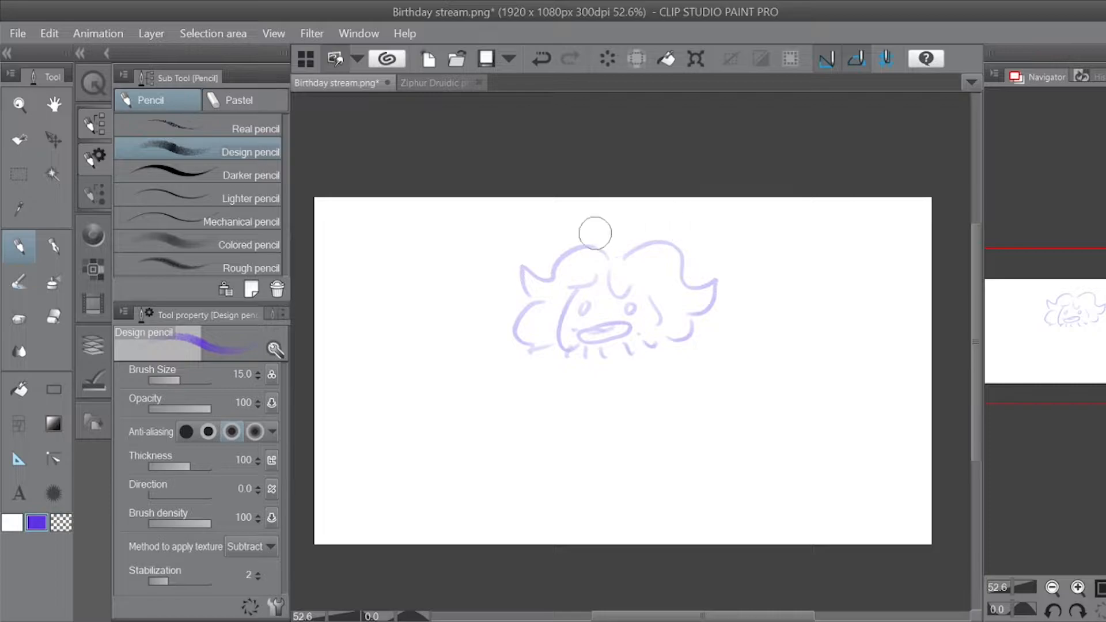
mouse_move(496, 336)
left_mouse_down()
mouse_move(537, 318)
mouse_move(563, 356)
mouse_move(597, 362)
mouse_move(703, 299)
left_mouse_up()
Step: Set the brush size to 13 and sketch a three-quarter male head with skull, guidelines, ear, jaw and frowning mouth
left_click(258, 377)
left_click(258, 377)
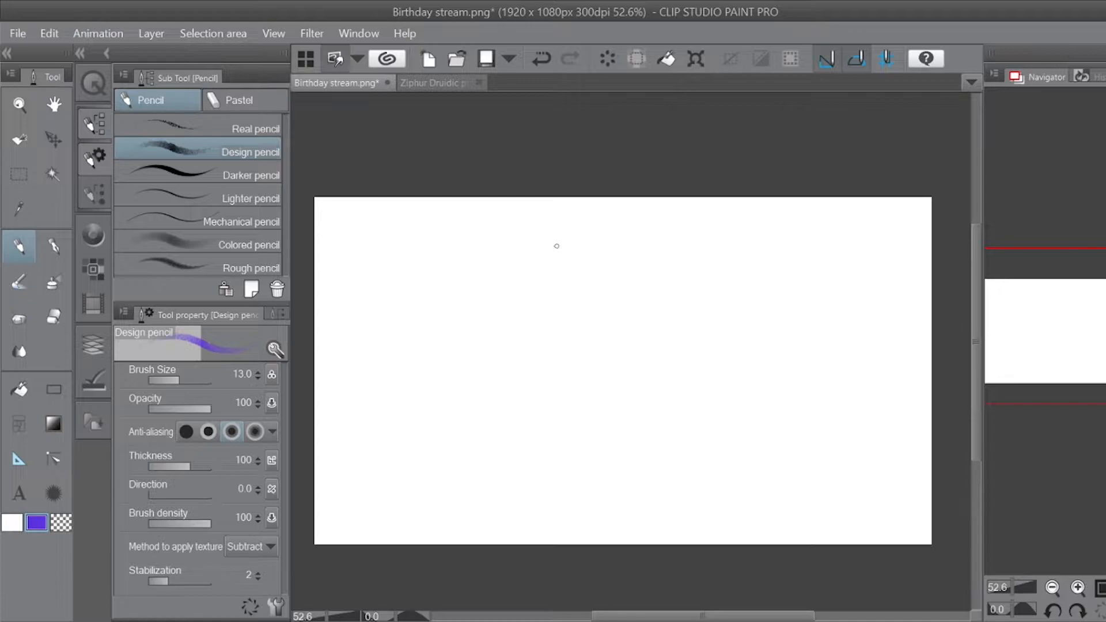
mouse_move(626, 233)
left_mouse_down()
mouse_move(614, 257)
mouse_move(648, 227)
mouse_move(689, 245)
mouse_move(672, 222)
mouse_move(613, 271)
mouse_move(629, 291)
mouse_move(618, 272)
mouse_move(671, 275)
left_mouse_up()
mouse_move(605, 289)
left_mouse_down()
mouse_move(612, 321)
mouse_move(672, 336)
mouse_move(705, 282)
left_mouse_up()
mouse_move(615, 318)
left_mouse_down()
mouse_move(660, 331)
mouse_move(638, 337)
left_mouse_up()
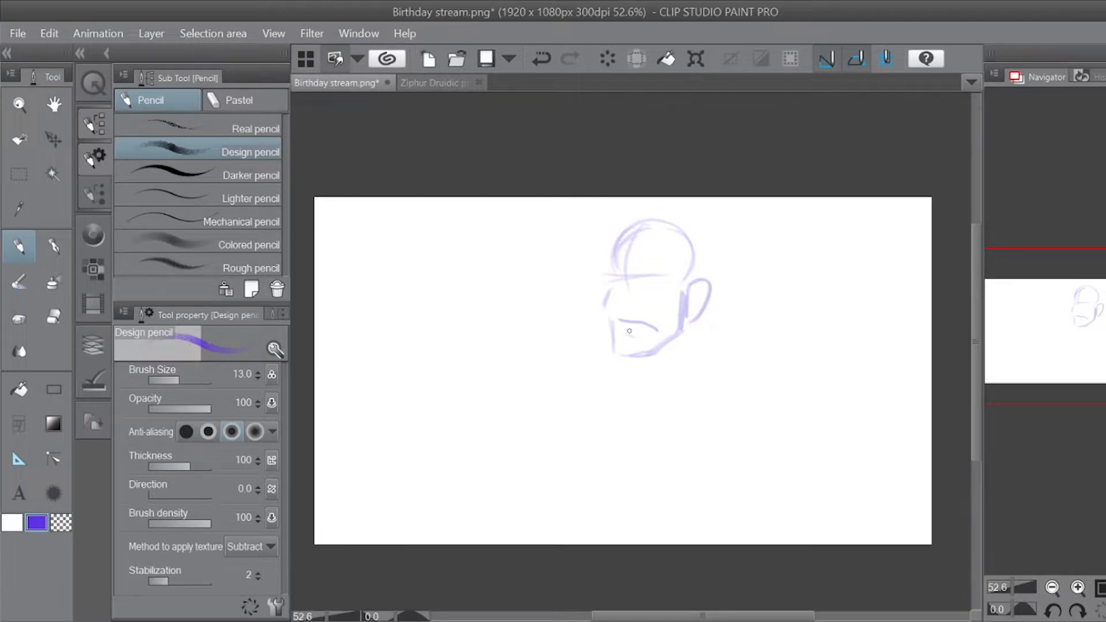
Step: Draw the nose, eyes and furrowed eyebrows on the sketched head
mouse_move(636, 277)
left_mouse_down()
mouse_move(670, 277)
mouse_move(651, 280)
left_mouse_up()
mouse_move(625, 279)
left_mouse_down()
mouse_move(618, 305)
mouse_move(642, 299)
left_mouse_up()
mouse_move(641, 261)
left_mouse_down()
mouse_move(673, 272)
mouse_move(644, 256)
mouse_move(605, 269)
left_mouse_up()
left_click_drag(642, 278, 666, 281)
mouse_move(644, 286)
left_mouse_down()
mouse_move(658, 285)
mouse_move(604, 282)
mouse_move(614, 283)
left_mouse_up()
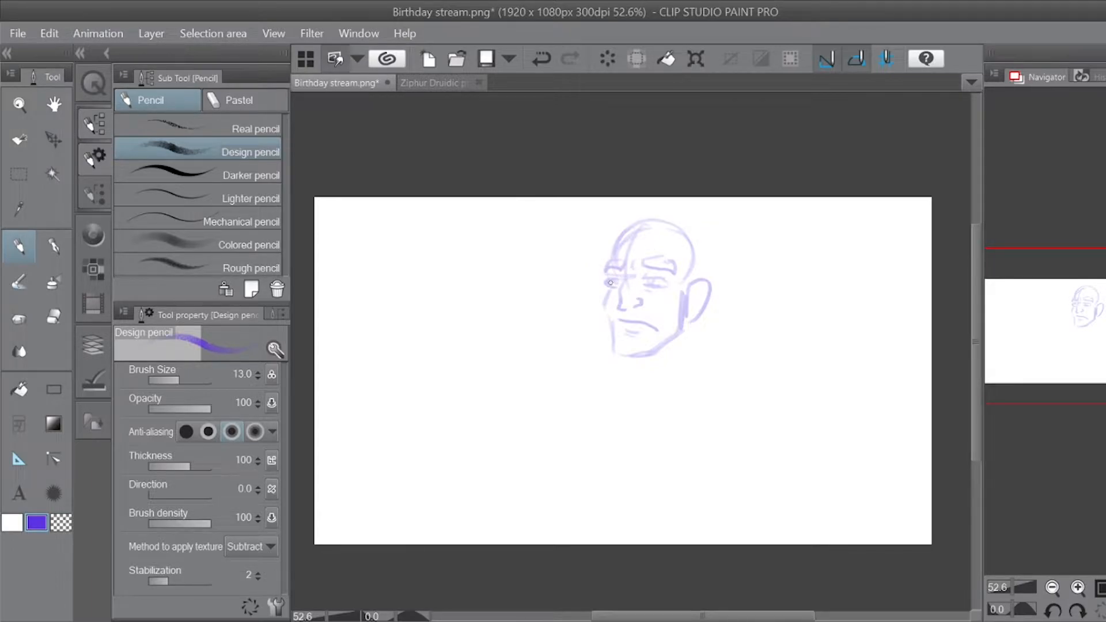
Step: Sketch swept-back hair and a headband with loose side strands, and erase the curly tuft behind the head
mouse_move(612, 263)
left_mouse_down()
mouse_move(649, 234)
mouse_move(614, 240)
mouse_move(699, 216)
left_mouse_up()
left_click_drag(642, 248, 710, 242)
left_click_drag(690, 253, 671, 256)
mouse_move(662, 212)
left_mouse_down()
mouse_move(706, 219)
mouse_move(709, 235)
left_mouse_up()
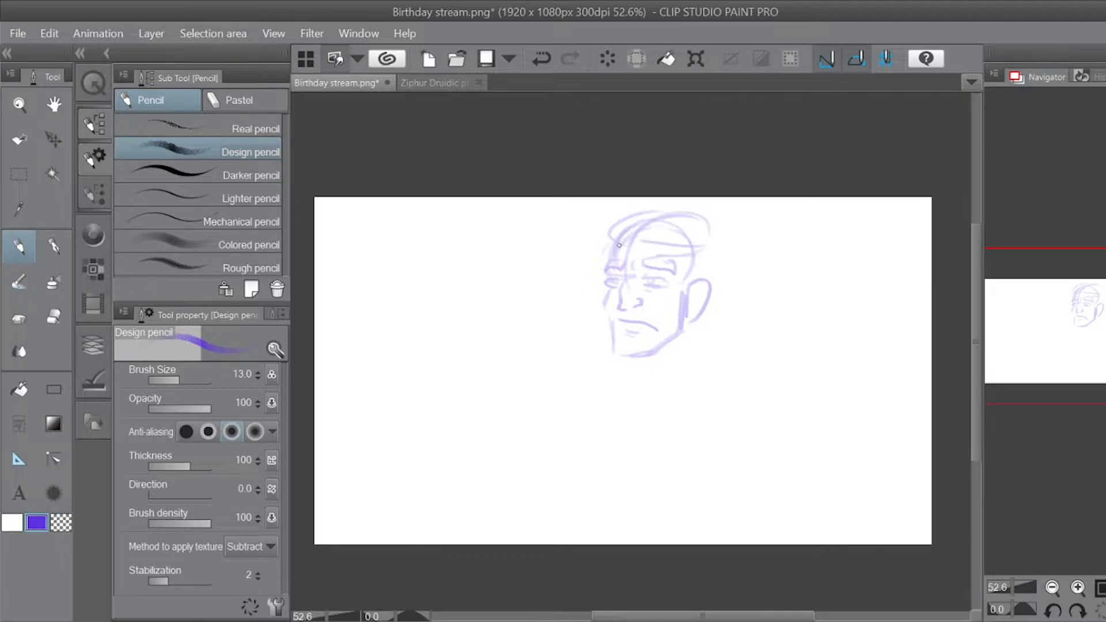
mouse_move(614, 234)
left_mouse_down()
mouse_move(579, 260)
mouse_move(656, 210)
mouse_move(745, 235)
mouse_move(726, 266)
mouse_move(696, 272)
mouse_move(702, 287)
left_mouse_up()
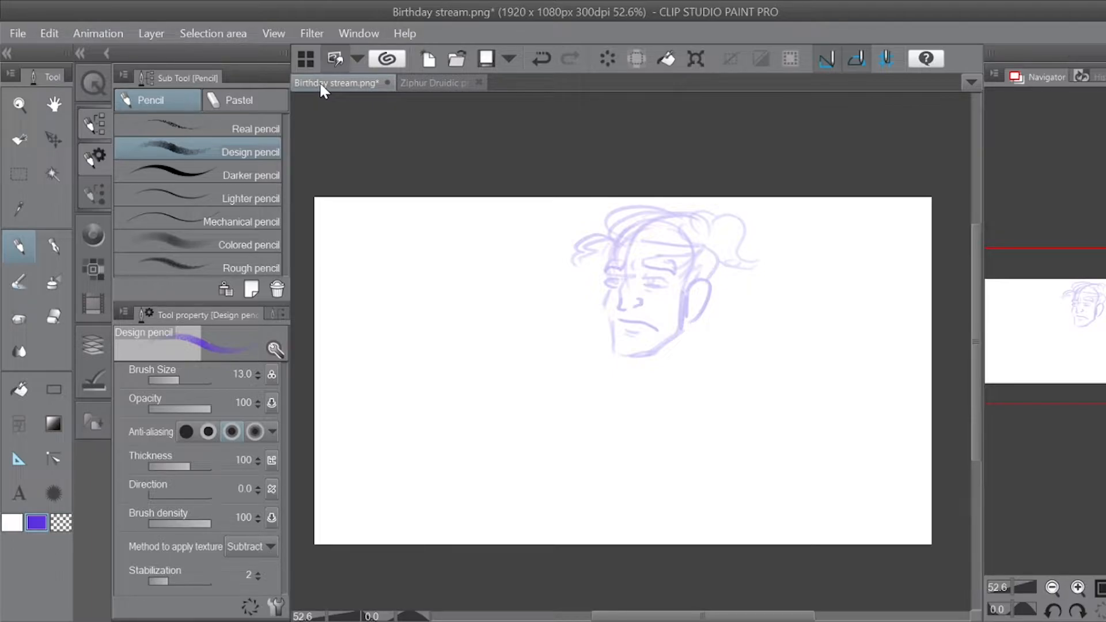
mouse_move(708, 219)
left_mouse_down()
mouse_move(730, 213)
mouse_move(748, 259)
left_mouse_up()
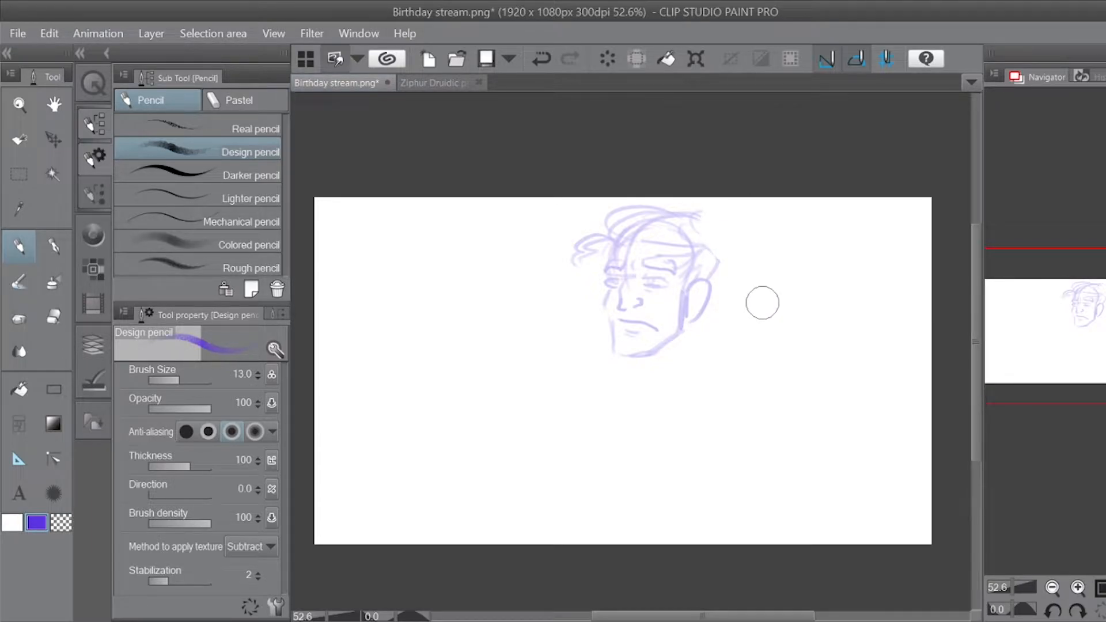
Step: Add short beard strokes along the chin and jawline
mouse_move(627, 341)
left_mouse_down()
mouse_move(639, 350)
mouse_move(628, 352)
left_mouse_up()
left_click_drag(655, 348, 684, 310)
left_click_drag(614, 314, 617, 319)
left_click_drag(619, 319, 629, 354)
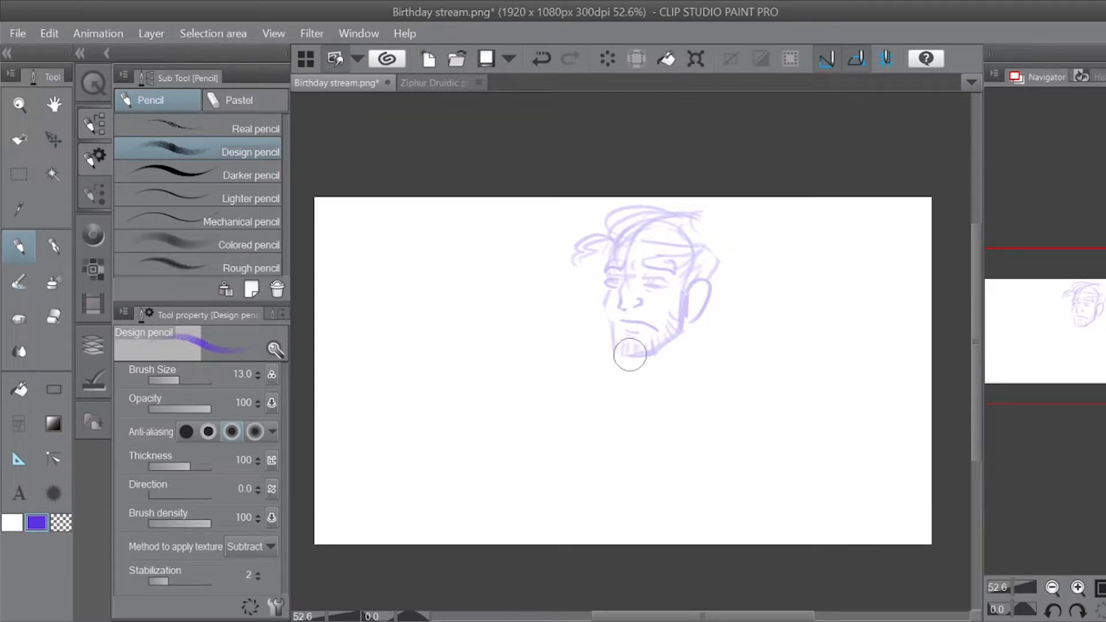
Step: Redraw the far cheek and jaw contour, and refine the far eye and the area around the mouth
left_click_drag(603, 300, 615, 348)
left_click(612, 317)
left_click(662, 325)
mouse_move(616, 269)
left_mouse_down()
mouse_move(610, 279)
mouse_move(621, 287)
mouse_move(608, 281)
mouse_move(622, 283)
left_mouse_up()
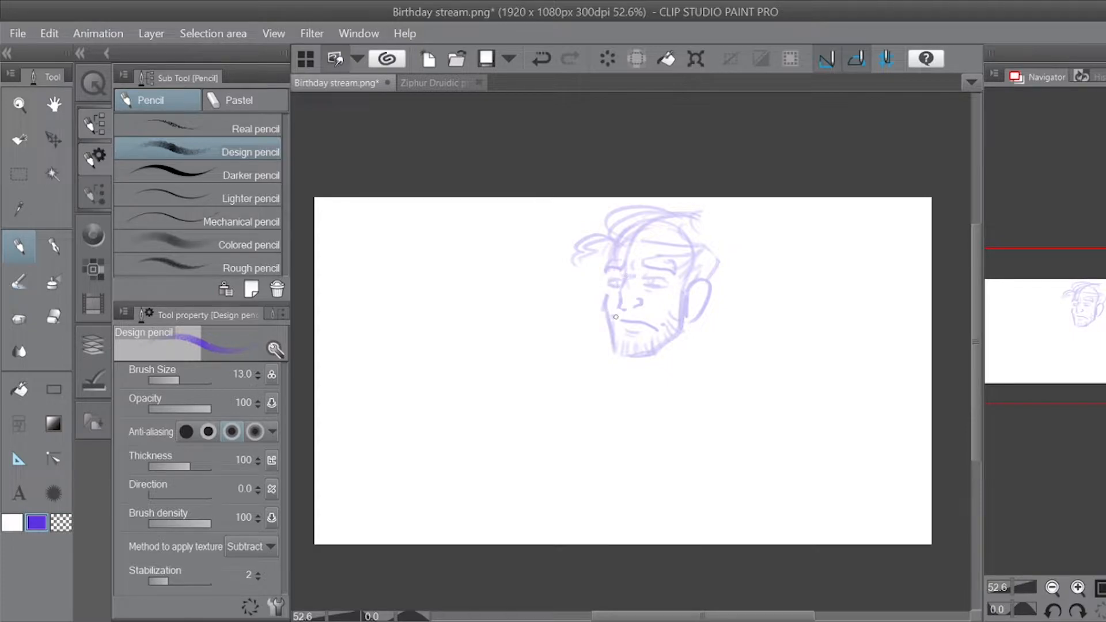
Step: Strengthen the hairline and crown strokes, and draw a wavy ponytail flowing behind the head
mouse_move(608, 297)
left_mouse_down()
mouse_move(602, 264)
mouse_move(622, 229)
left_mouse_up()
left_click_drag(623, 241, 676, 213)
mouse_move(630, 242)
left_mouse_down()
mouse_move(711, 244)
mouse_move(655, 223)
left_mouse_up()
mouse_move(688, 214)
left_mouse_down()
mouse_move(719, 223)
mouse_move(716, 250)
mouse_move(740, 223)
mouse_move(778, 253)
mouse_move(735, 297)
mouse_move(748, 308)
left_mouse_up()
mouse_move(724, 233)
left_mouse_down()
mouse_move(722, 275)
mouse_move(735, 284)
mouse_move(720, 309)
left_mouse_up()
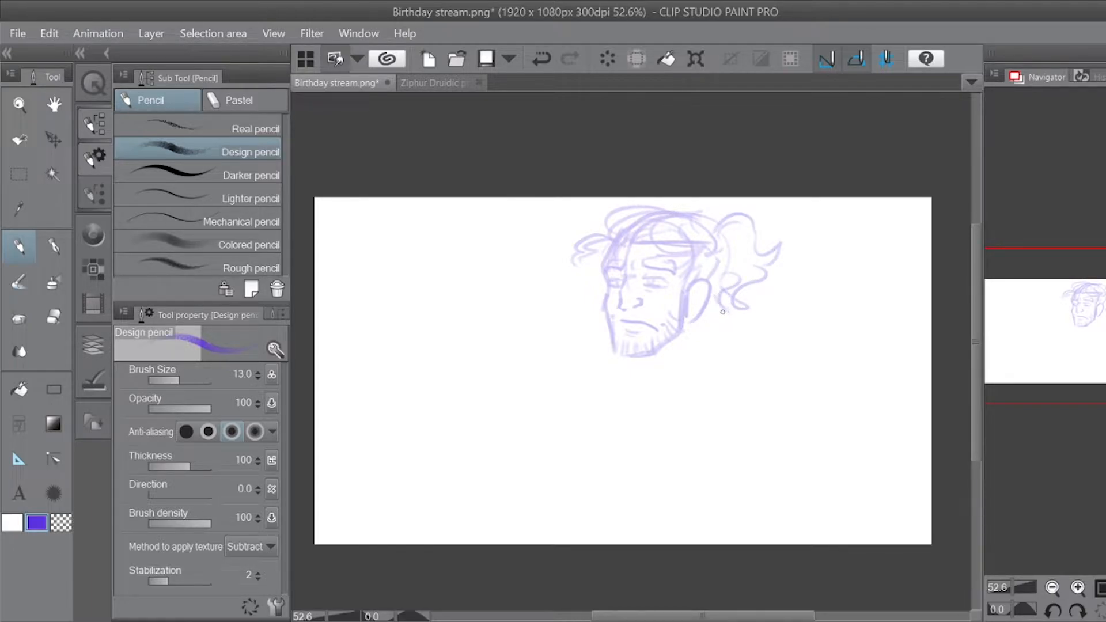
Step: Sketch the man's neck, sloping shoulders and a loose outline of the chest below the head
left_click_drag(627, 357, 633, 402)
mouse_move(636, 416)
left_mouse_down()
mouse_move(700, 358)
mouse_move(780, 402)
left_mouse_up()
left_click_drag(705, 344, 783, 392)
mouse_move(602, 363)
left_mouse_down()
mouse_move(548, 398)
mouse_move(572, 478)
left_mouse_up()
mouse_move(566, 419)
left_mouse_down()
mouse_move(578, 485)
mouse_move(662, 498)
left_mouse_up()
left_click_drag(767, 444, 732, 500)
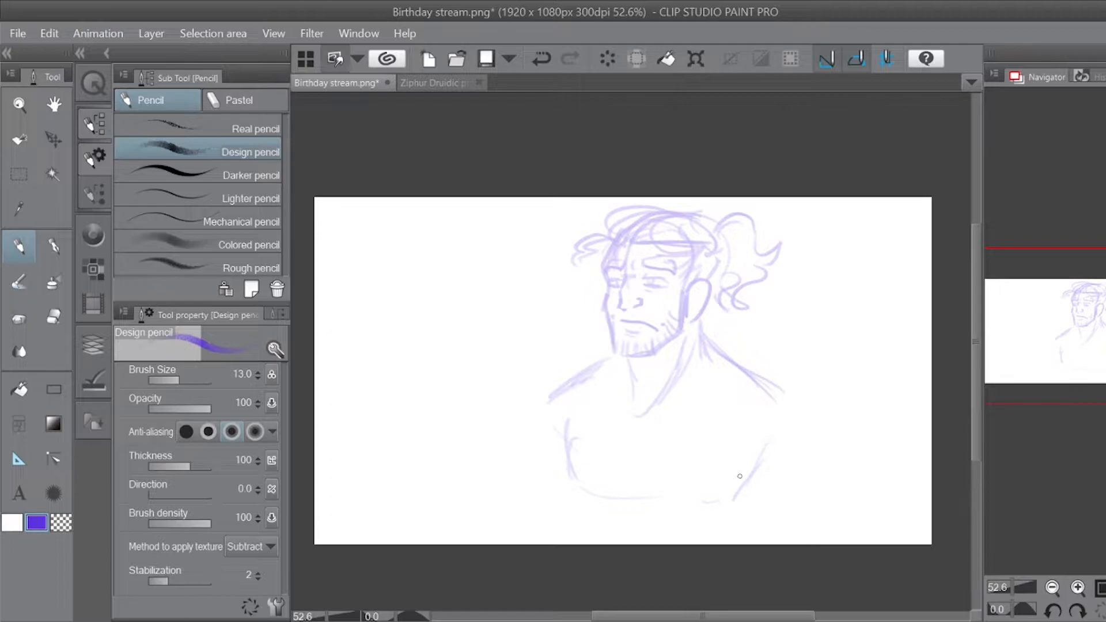
Step: Select the whole bust, scale it down to 74%, reposition it near the canvas's upper edge and deselect
key("m")
mouse_move(482, 193)
left_mouse_down()
mouse_move(576, 253)
mouse_move(829, 542)
mouse_move(845, 541)
left_mouse_up()
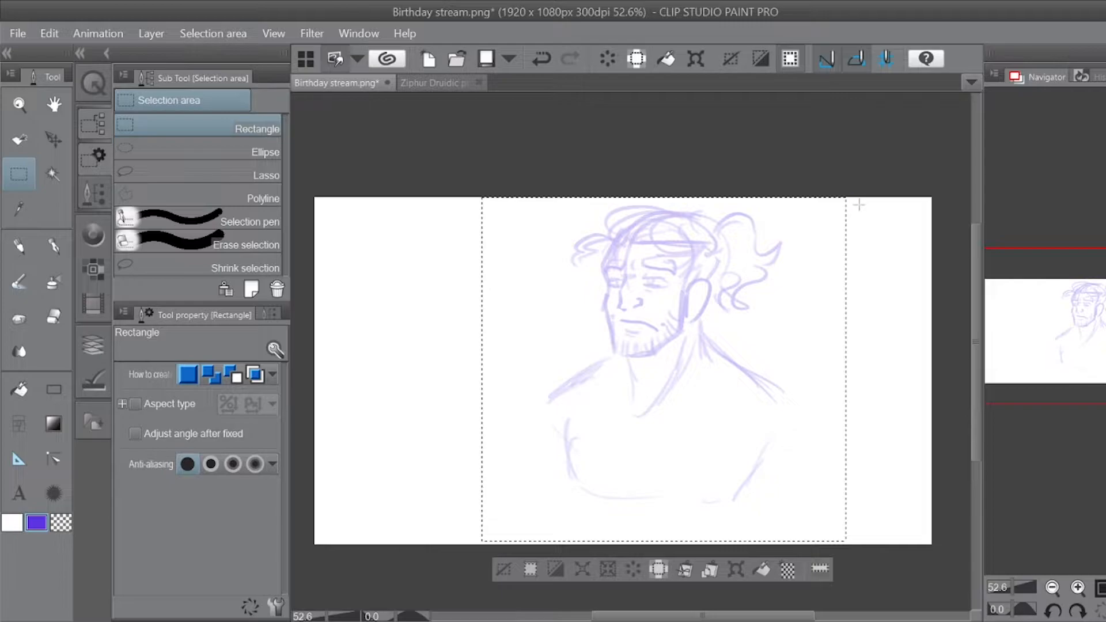
key("ctrl+t")
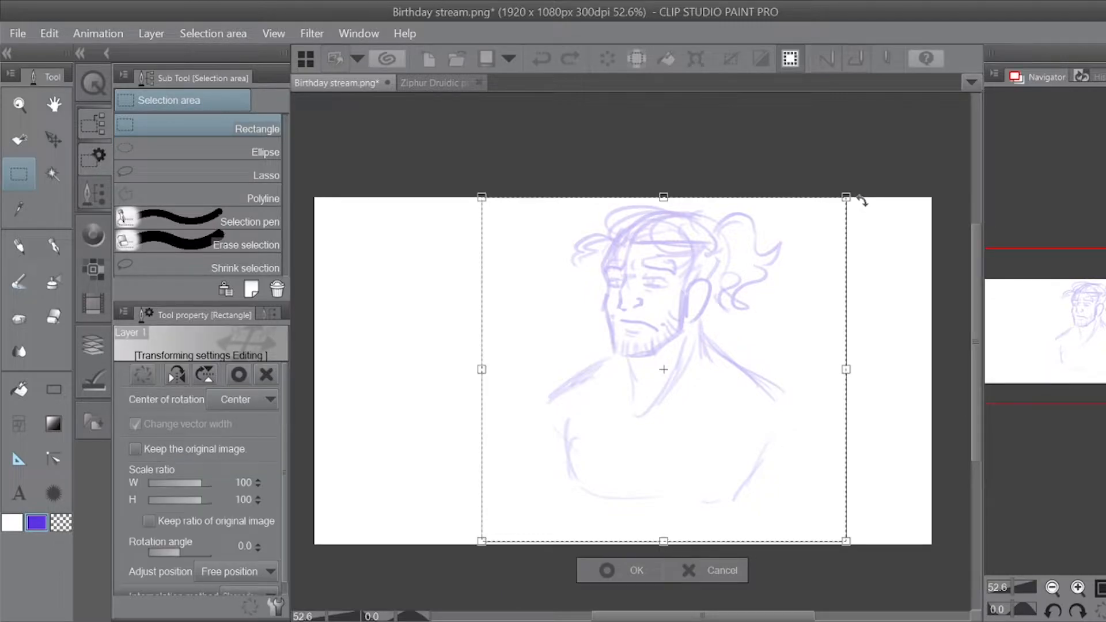
left_click_drag(844, 199, 802, 252)
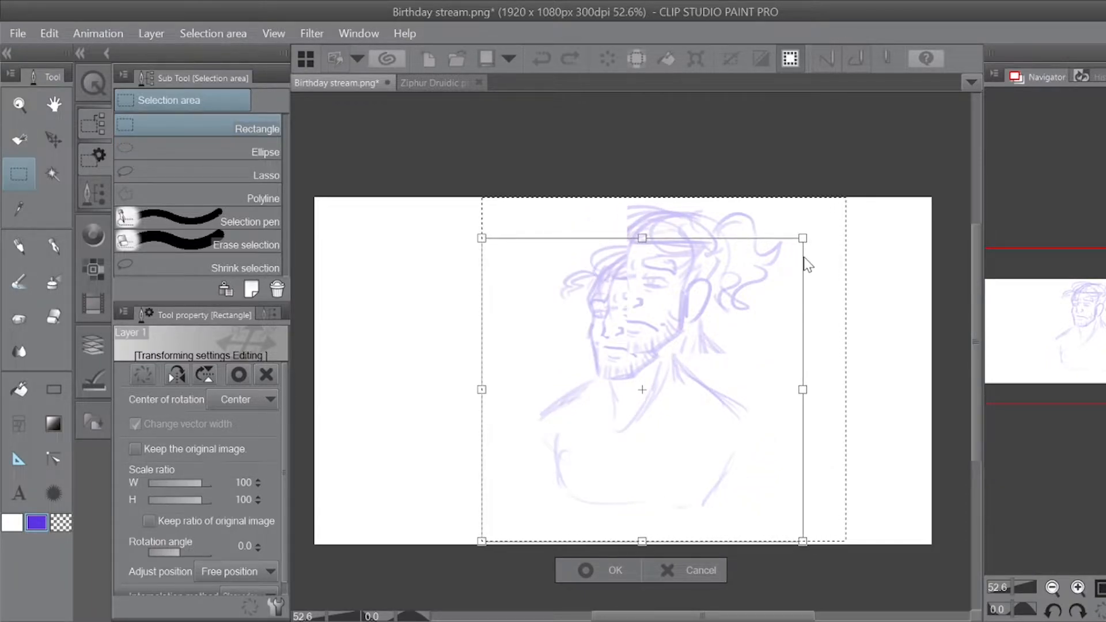
left_click_drag(772, 336, 788, 307)
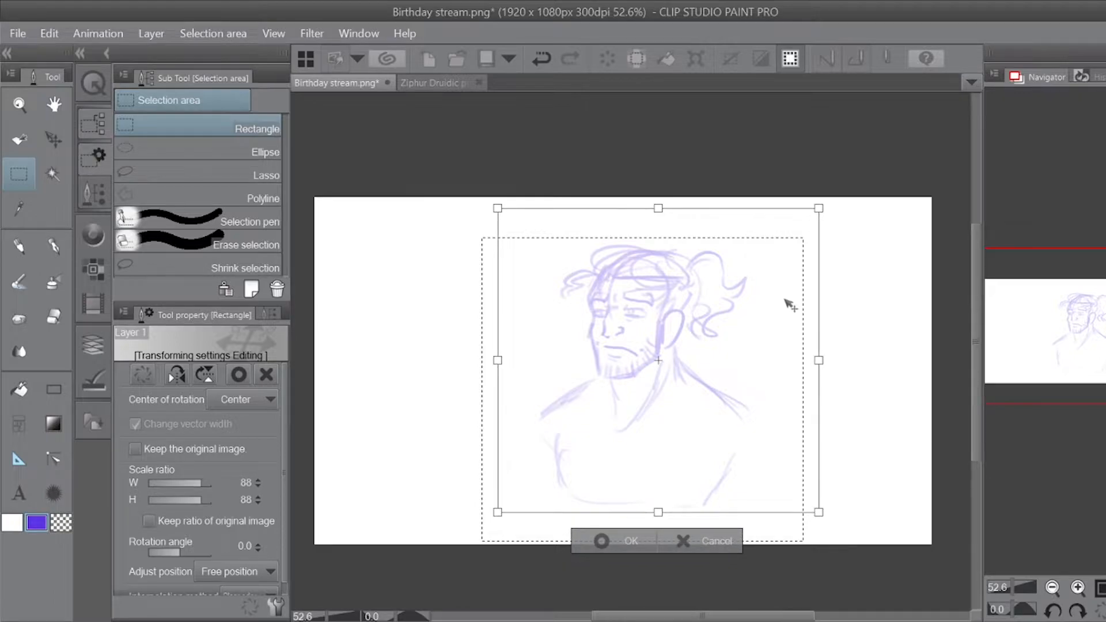
mouse_move(818, 208)
left_mouse_down()
mouse_move(765, 277)
mouse_move(760, 301)
mouse_move(773, 302)
left_mouse_up()
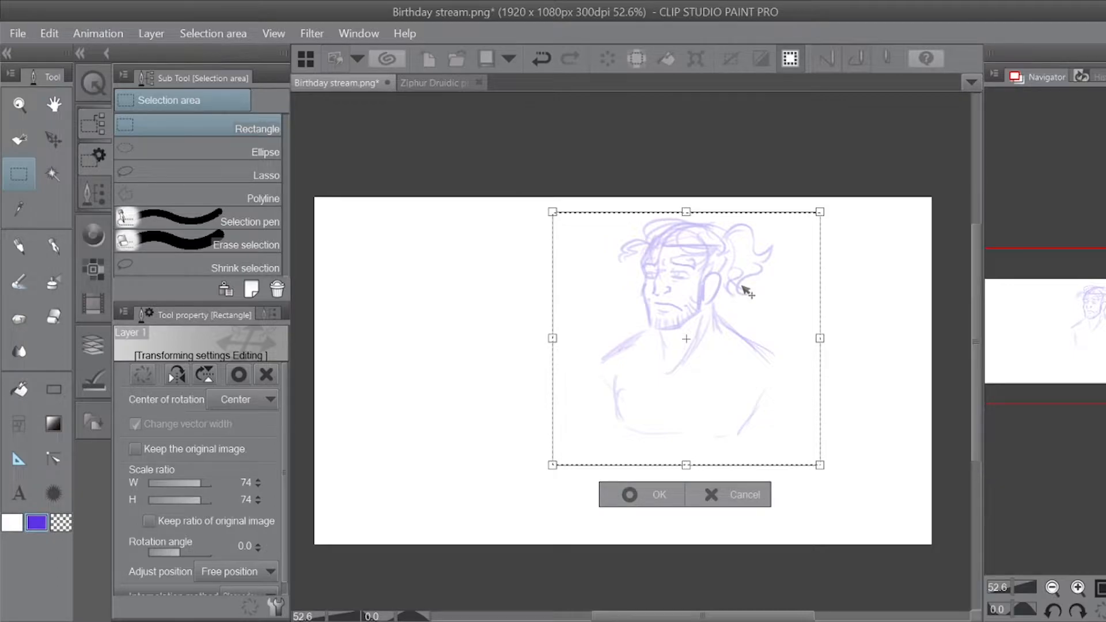
key("Return")
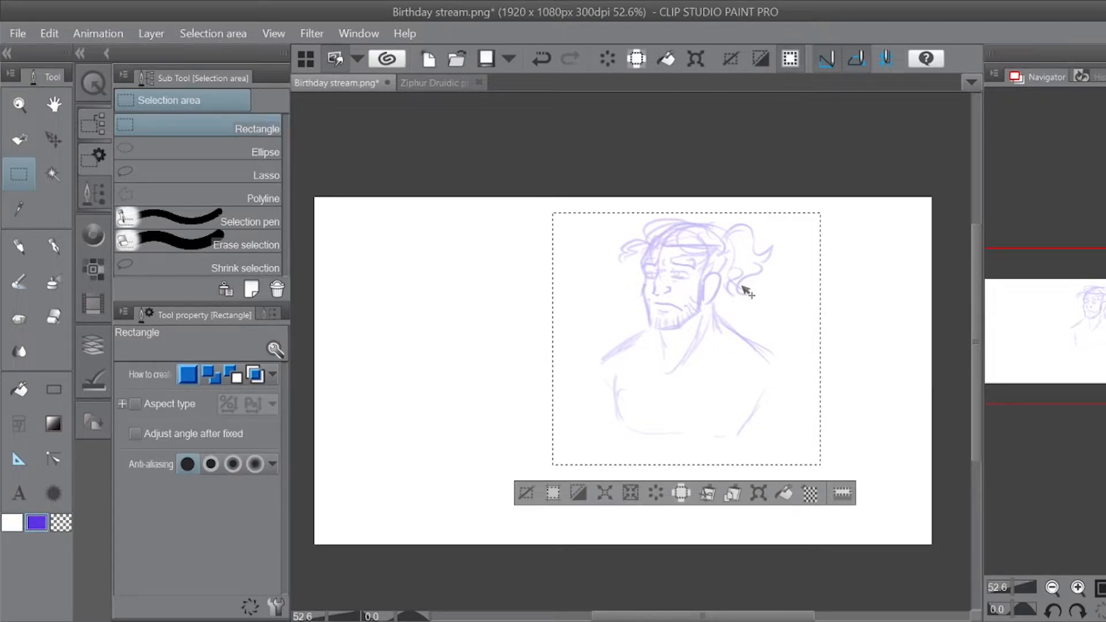
key("ctrl+d")
left_click_drag(1011, 586, 1011, 586)
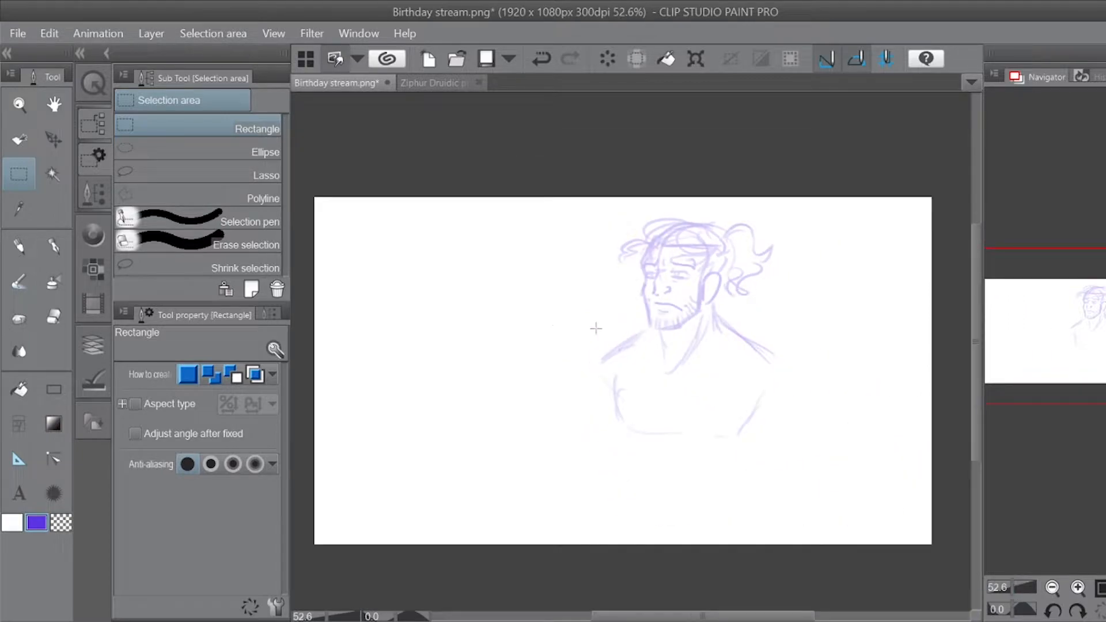
Step: Sketch an open V-shaped collar from both shoulders across the chest with the Design pencil, and add a centre chest line
key("p")
mouse_move(602, 361)
left_mouse_down()
mouse_move(613, 429)
mouse_move(639, 432)
mouse_move(651, 415)
left_mouse_up()
mouse_move(628, 374)
left_mouse_down()
mouse_move(673, 436)
mouse_move(705, 404)
left_mouse_up()
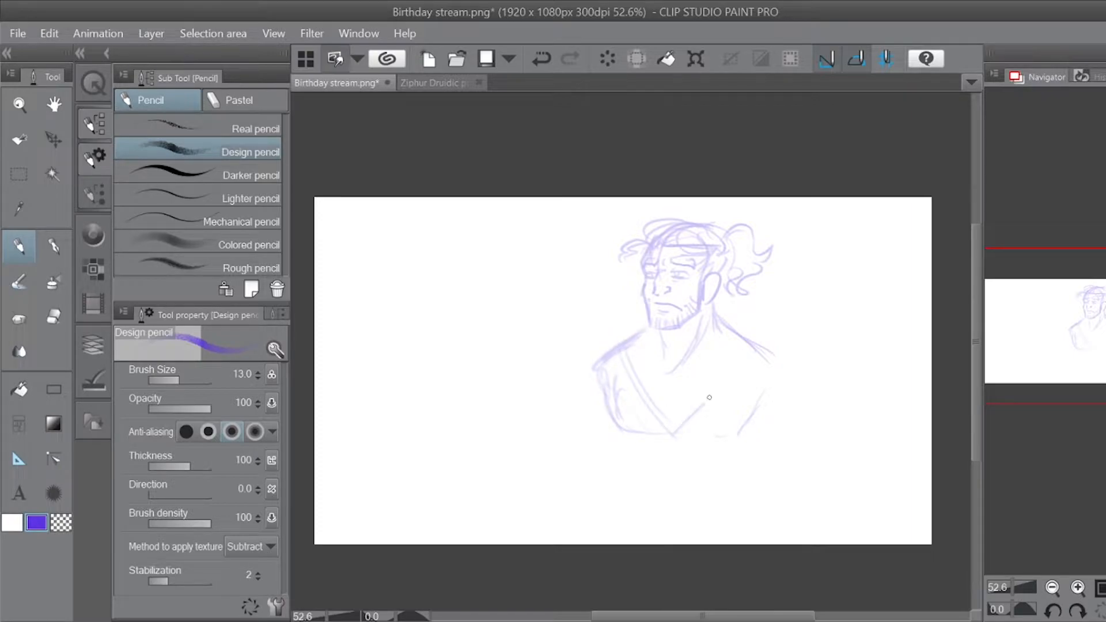
left_click_drag(757, 349, 651, 444)
left_click_drag(667, 389, 664, 426)
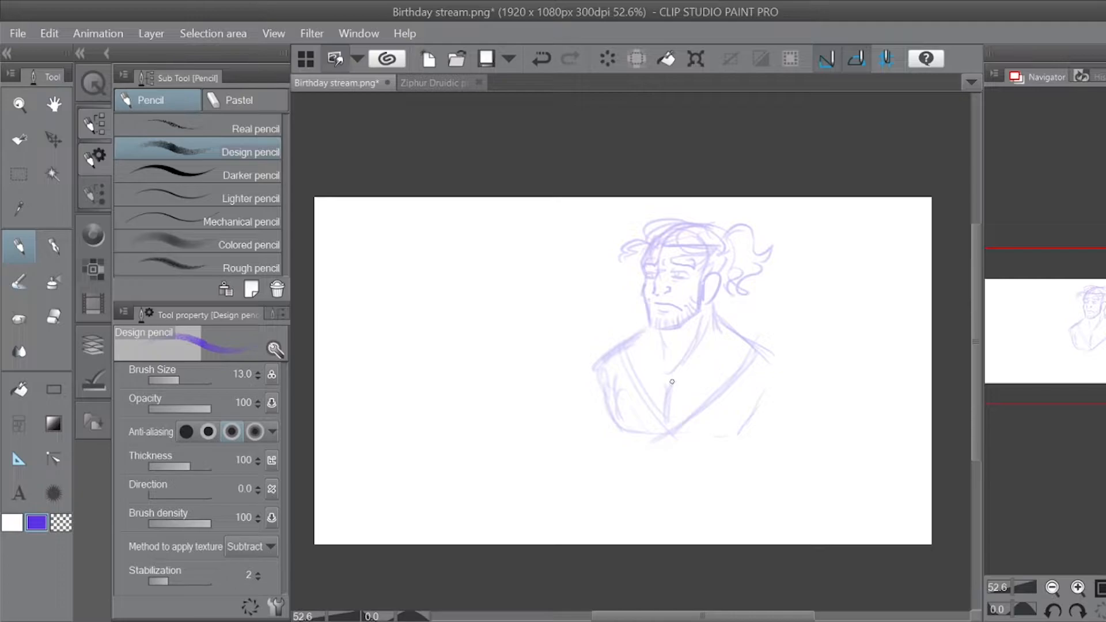
Step: Sketch the sides of the torso, a waistline below the chest and steeper inner neckline strokes
left_click_drag(779, 395, 723, 471)
mouse_move(612, 442)
left_mouse_down()
mouse_move(617, 487)
mouse_move(632, 458)
mouse_move(732, 455)
left_mouse_up()
mouse_move(630, 355)
left_mouse_down()
mouse_move(659, 460)
mouse_move(658, 445)
mouse_move(675, 464)
mouse_move(712, 374)
left_mouse_up()
left_click_drag(678, 441, 726, 344)
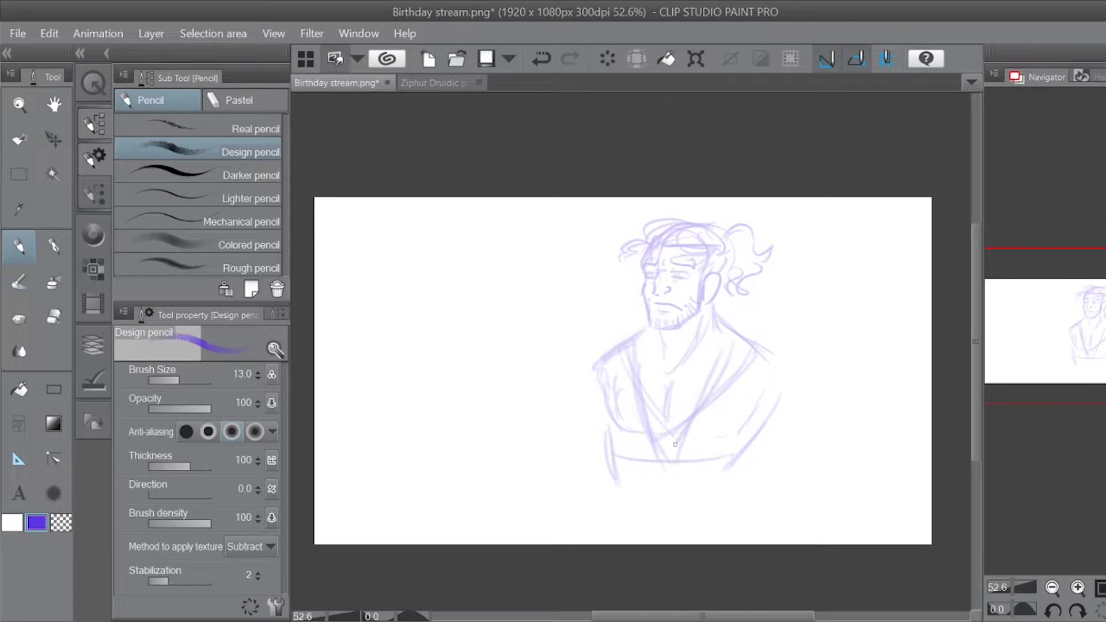
Step: Undo the waistline and inner neckline strokes, and redraw them with a lower waist, a deeper V and a stronger chest line
key("ctrl+z")
key("ctrl+z")
key("ctrl+z")
key("ctrl+z")
key("ctrl+z")
left_click_drag(619, 490, 731, 487)
mouse_move(754, 423)
left_mouse_down()
mouse_move(726, 497)
mouse_move(736, 515)
mouse_move(611, 496)
left_mouse_up()
mouse_move(630, 350)
left_mouse_down()
mouse_move(638, 406)
mouse_move(667, 486)
left_mouse_up()
left_click_drag(634, 373, 663, 494)
mouse_move(662, 494)
left_mouse_down()
mouse_move(730, 363)
mouse_move(662, 498)
left_mouse_up()
left_click_drag(668, 387, 666, 443)
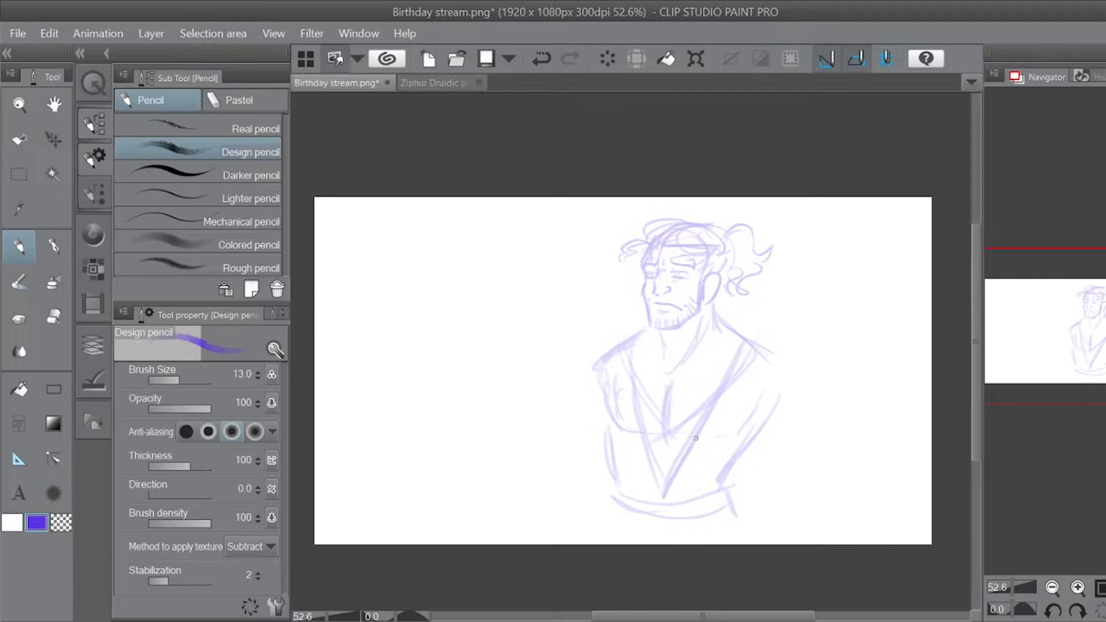
Step: Draw wavy ruffled edges down both sides of the open shirt to the waist, redrawing the ruffle on the near side
mouse_move(627, 342)
left_mouse_down()
mouse_move(605, 375)
mouse_move(637, 478)
mouse_move(664, 507)
left_mouse_up()
mouse_move(763, 343)
left_mouse_down()
mouse_move(717, 450)
mouse_move(683, 507)
left_mouse_up()
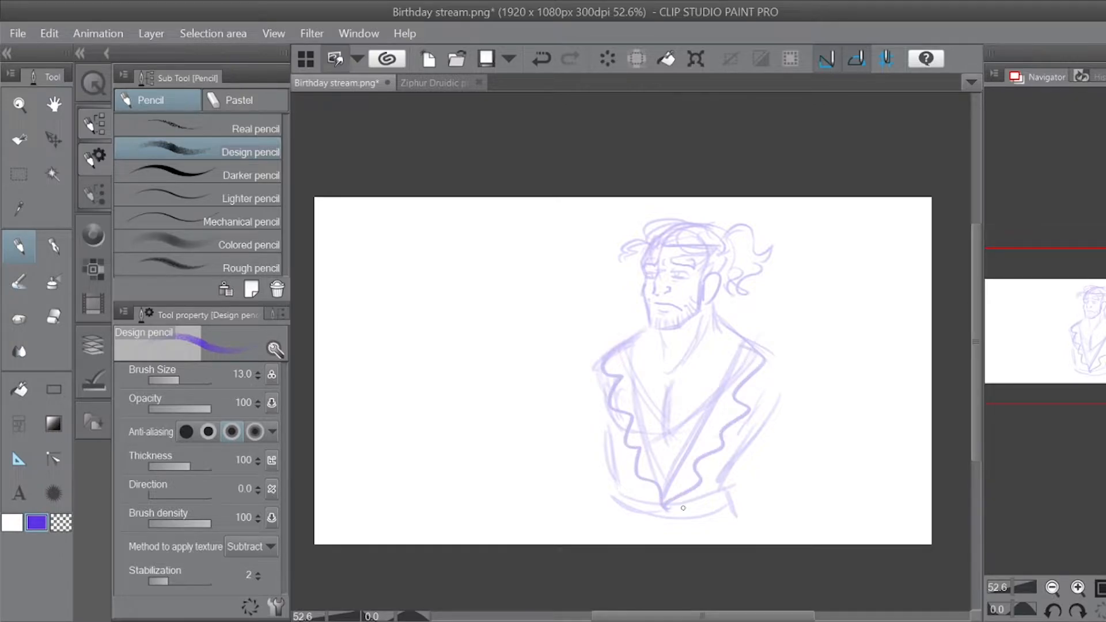
key("ctrl+z")
mouse_move(749, 337)
left_mouse_down()
mouse_move(717, 429)
mouse_move(668, 507)
left_mouse_up()
Step: Sketch rounded shoulder and upper-arm outlines on both sides of the torso
mouse_move(638, 330)
left_mouse_down()
mouse_move(567, 388)
mouse_move(563, 412)
left_mouse_up()
left_click_drag(589, 369, 560, 440)
left_click_drag(572, 386, 554, 463)
mouse_move(772, 346)
left_mouse_down()
mouse_move(815, 392)
mouse_move(829, 432)
left_mouse_up()
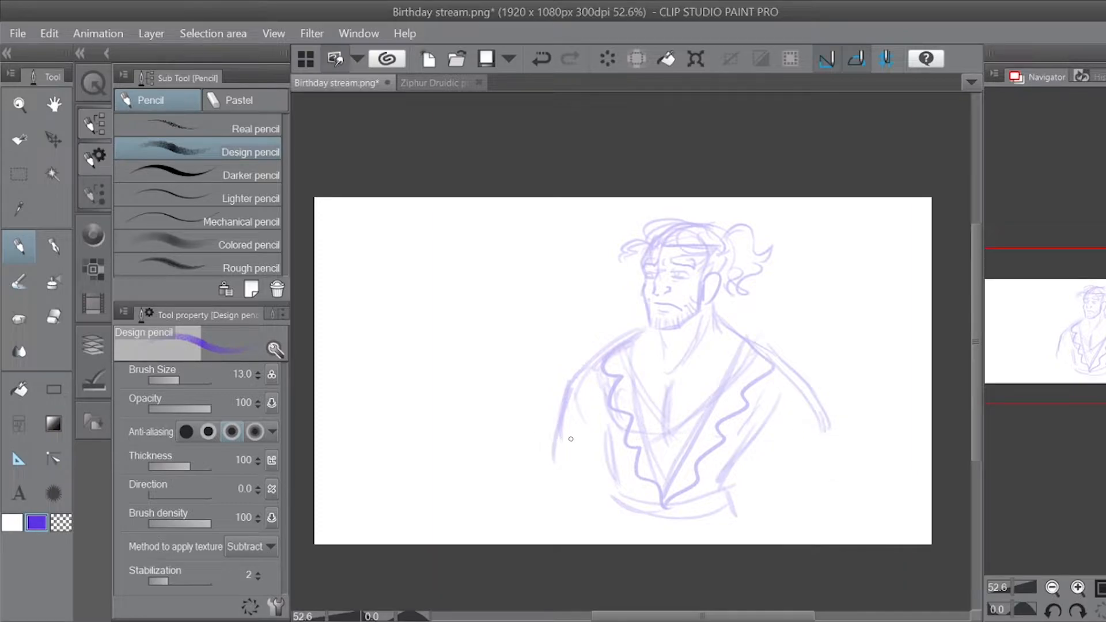
Step: Add a teardrop on the cheek, draw the near arm's puffed sleeve with a fist at the hip, and start the far hand
left_click_drag(682, 273, 688, 292)
mouse_move(732, 326)
left_mouse_down()
mouse_move(765, 349)
mouse_move(747, 391)
left_mouse_up()
mouse_move(764, 347)
left_mouse_down()
mouse_move(794, 373)
mouse_move(768, 352)
mouse_move(822, 432)
left_mouse_up()
mouse_move(740, 441)
left_mouse_down()
mouse_move(826, 456)
mouse_move(755, 433)
mouse_move(748, 498)
mouse_move(786, 455)
mouse_move(742, 449)
mouse_move(751, 496)
mouse_move(829, 489)
mouse_move(795, 504)
left_mouse_up()
left_click_drag(546, 471, 566, 484)
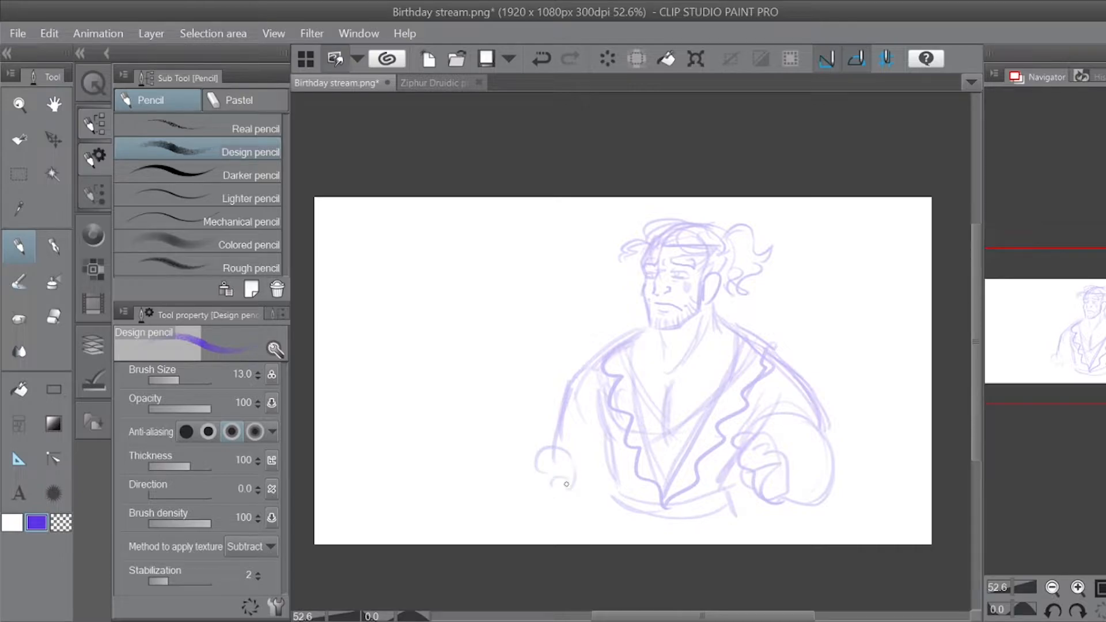
mouse_move(769, 437)
left_mouse_down()
mouse_move(795, 498)
mouse_move(861, 483)
left_mouse_up()
mouse_move(818, 403)
left_mouse_down()
mouse_move(841, 497)
mouse_move(835, 451)
left_mouse_up()
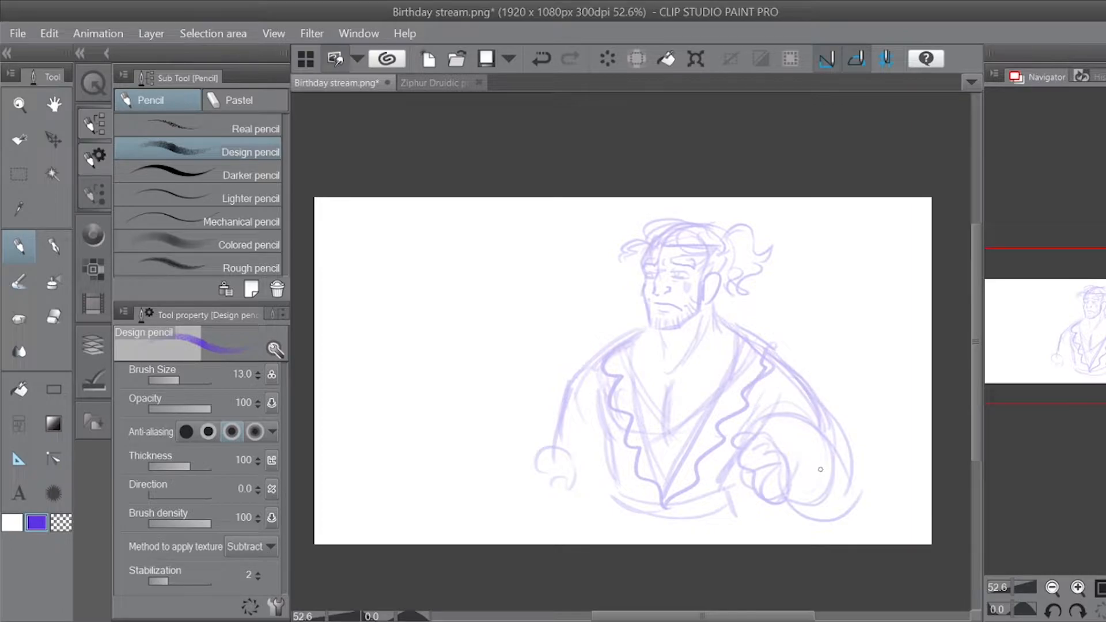
Step: Draw the far arm's billowing sleeve and loosely define its hand beside the waist
mouse_move(564, 375)
left_mouse_down()
mouse_move(522, 450)
mouse_move(512, 512)
left_mouse_up()
mouse_move(508, 466)
left_mouse_down()
mouse_move(594, 481)
mouse_move(535, 521)
mouse_move(605, 495)
left_mouse_up()
mouse_move(527, 495)
left_mouse_down()
mouse_move(599, 469)
mouse_move(582, 455)
left_mouse_up()
Step: Sketch the hip lines and waistband down to the canvas's lower edge, and add small drops beside the face
left_click_drag(625, 490, 617, 538)
mouse_move(631, 279)
left_mouse_down()
mouse_move(626, 288)
mouse_move(628, 274)
left_mouse_up()
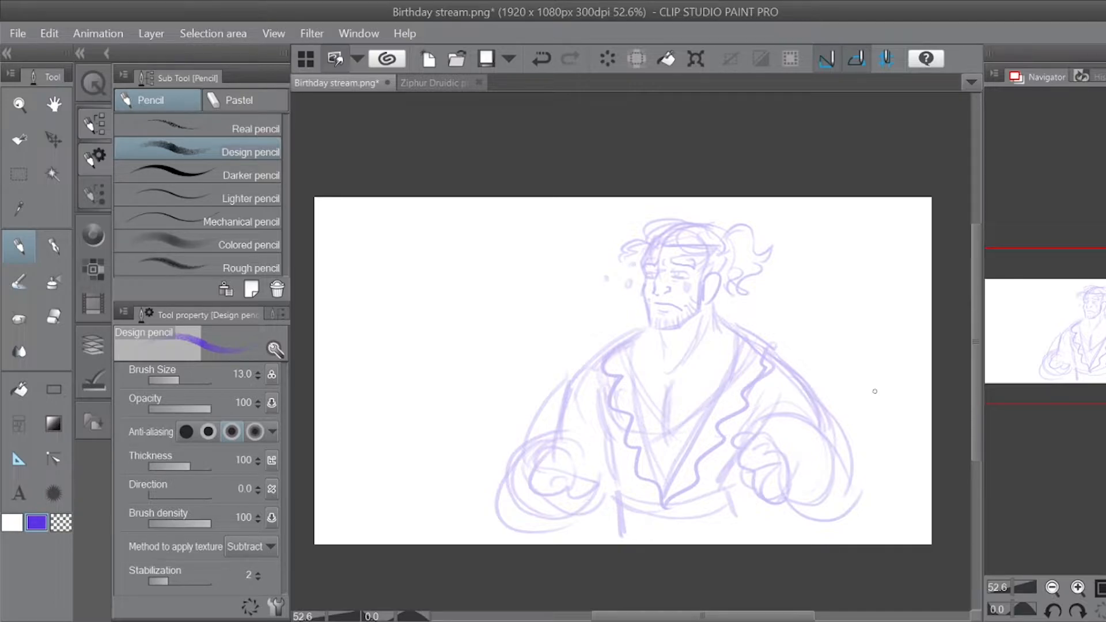
left_click_drag(723, 496, 746, 543)
mouse_move(732, 460)
left_mouse_down()
mouse_move(722, 494)
mouse_move(634, 507)
left_mouse_up()
mouse_move(619, 500)
left_mouse_down()
mouse_move(698, 512)
mouse_move(649, 532)
mouse_move(694, 530)
left_mouse_up()
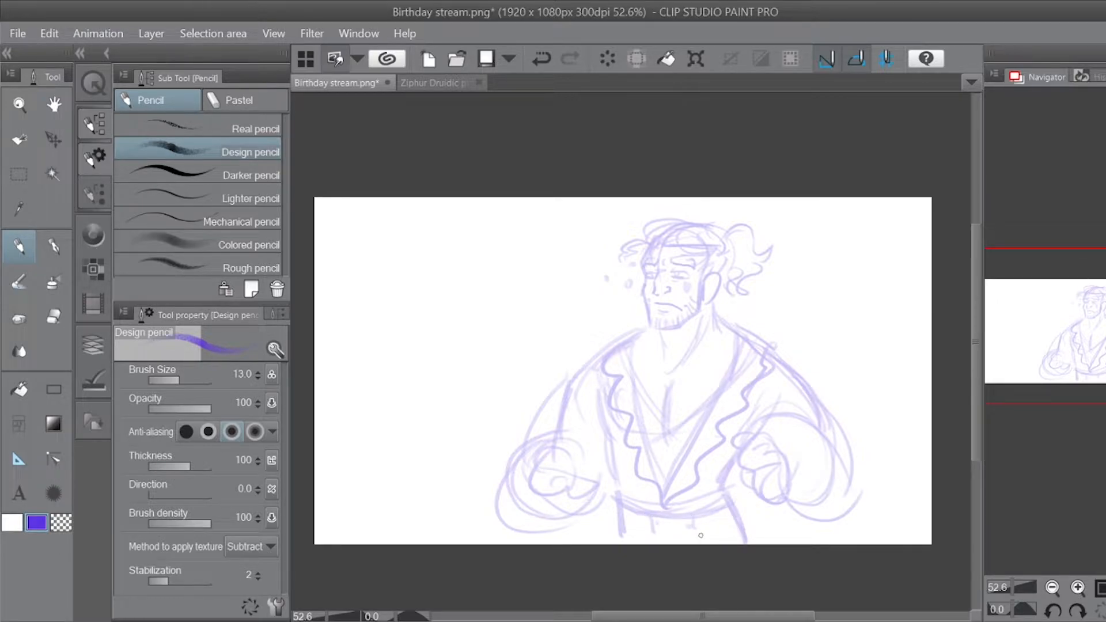
Step: Sketch a small full-length figure with bent arms on the empty left side of the canvas, and darken the man's chest line
mouse_move(428, 266)
left_mouse_down()
mouse_move(430, 316)
mouse_move(417, 311)
mouse_move(435, 318)
left_mouse_up()
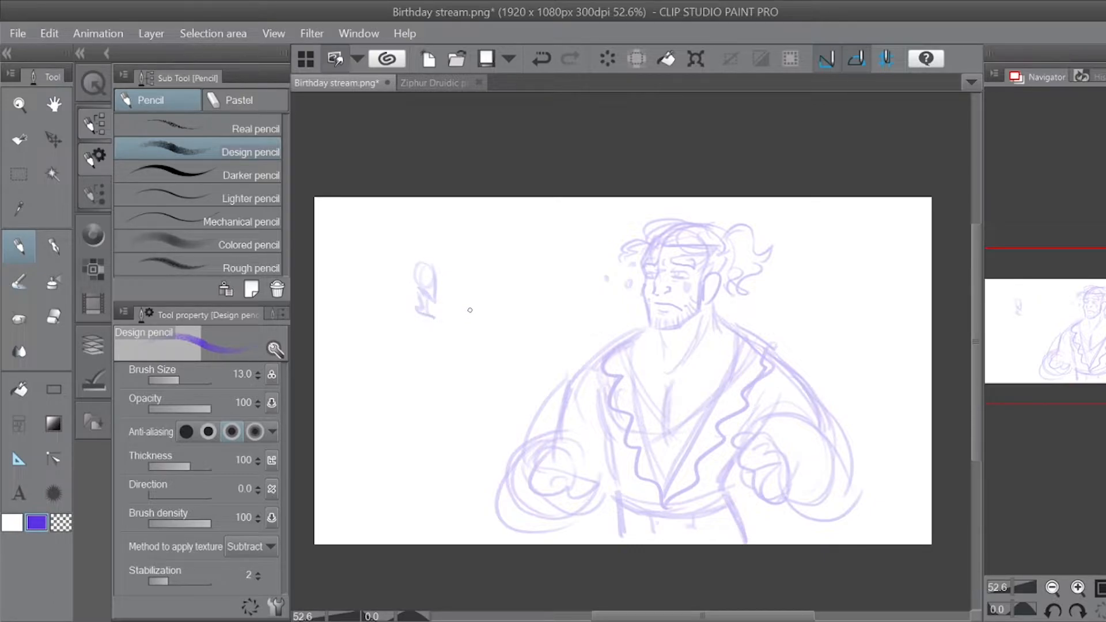
mouse_move(421, 315)
left_mouse_down()
mouse_move(437, 350)
mouse_move(418, 370)
mouse_move(410, 426)
left_mouse_up()
mouse_move(424, 361)
left_mouse_down()
mouse_move(408, 460)
mouse_move(416, 461)
mouse_move(433, 355)
mouse_move(431, 394)
left_mouse_up()
left_click_drag(437, 350, 422, 460)
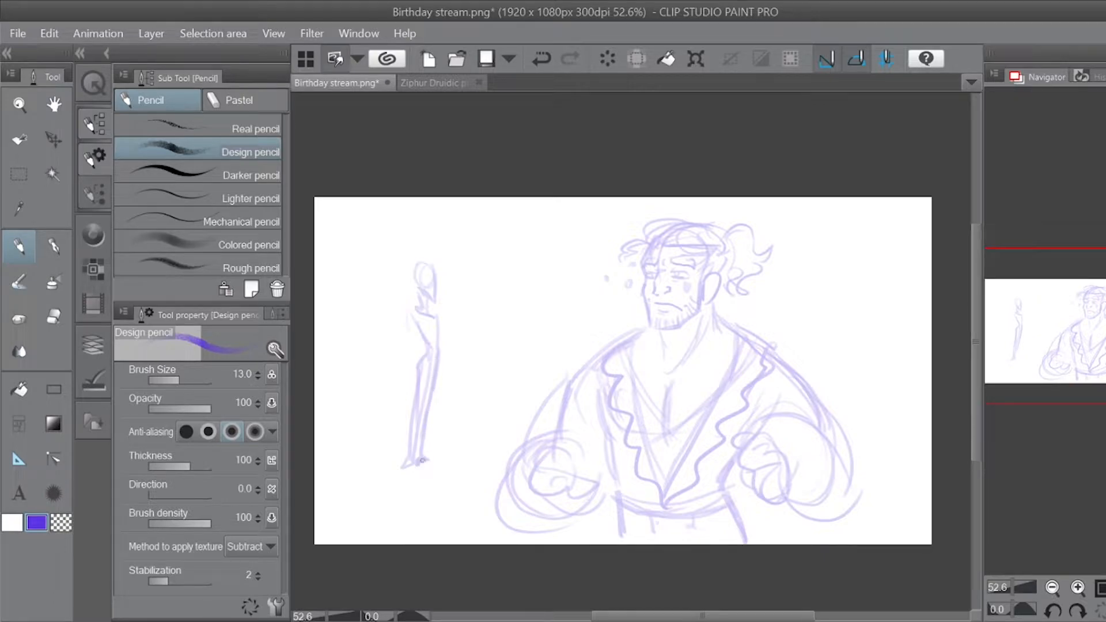
left_click_drag(432, 318, 425, 320)
mouse_move(431, 314)
left_mouse_down()
mouse_move(459, 337)
mouse_move(411, 314)
mouse_move(394, 338)
mouse_move(428, 354)
left_mouse_up()
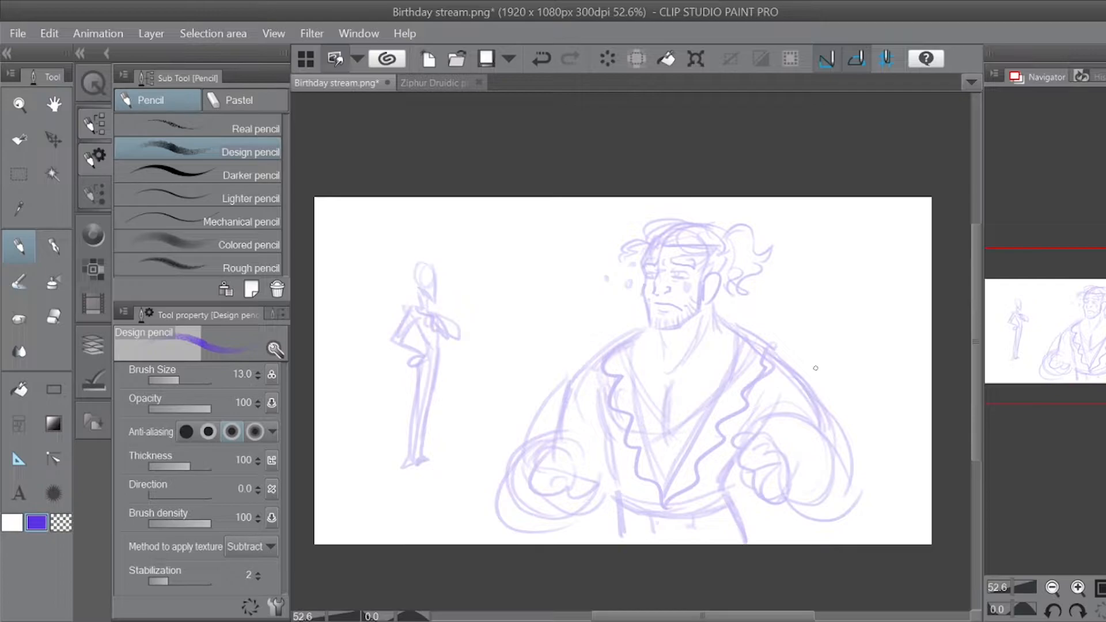
left_click_drag(670, 380, 664, 429)
key("m")
left_click_drag(371, 241, 482, 488)
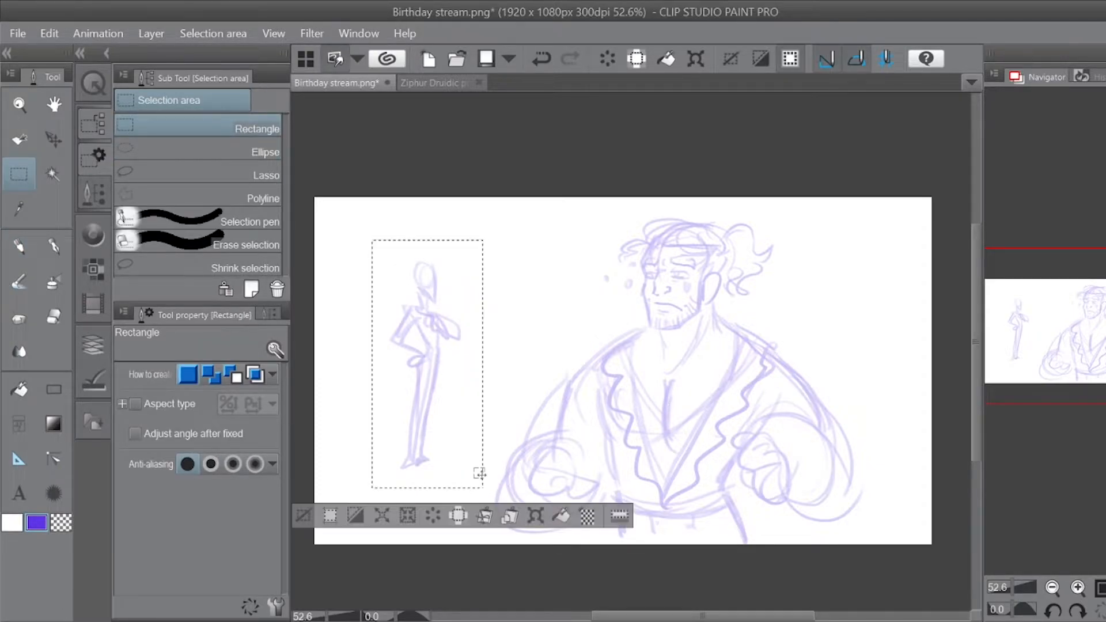
key("ctrl+t")
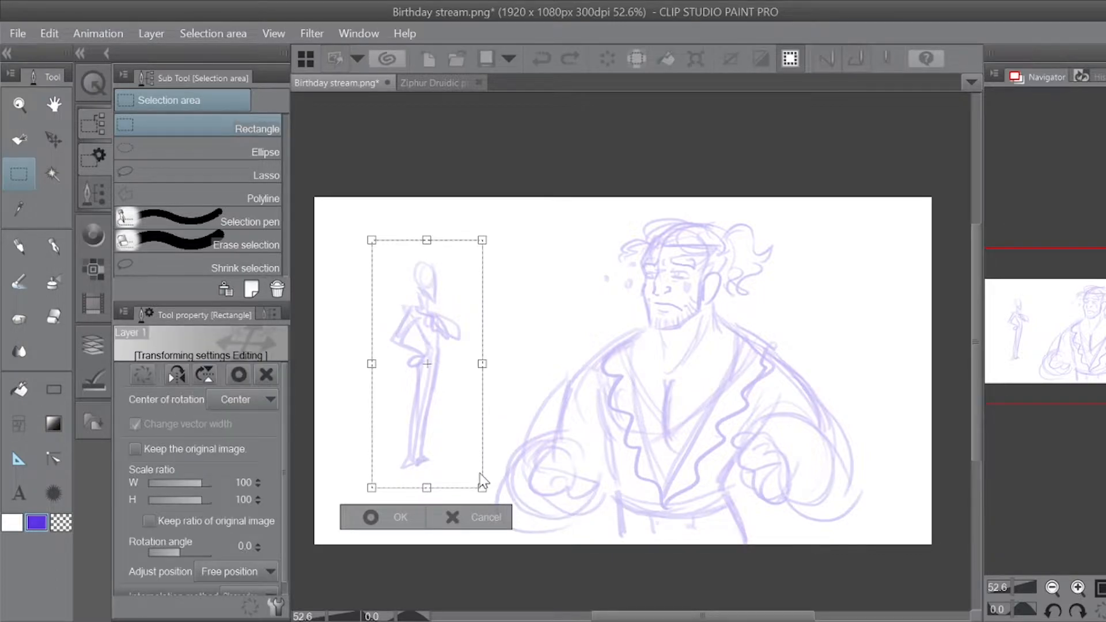
left_click_drag(493, 228, 595, 414)
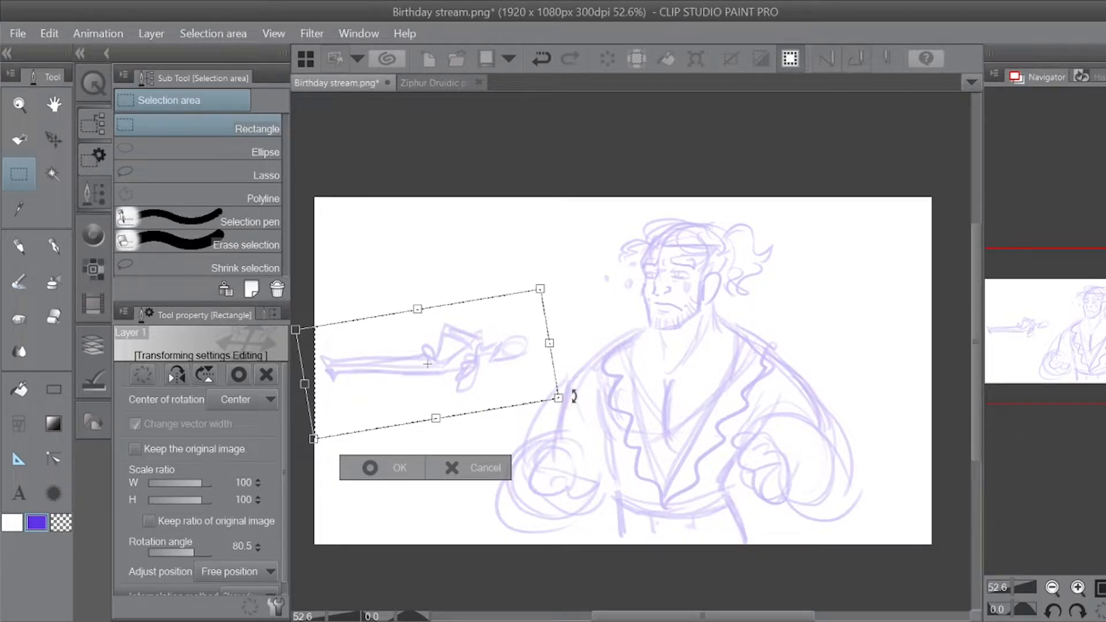
key("ctrl+z")
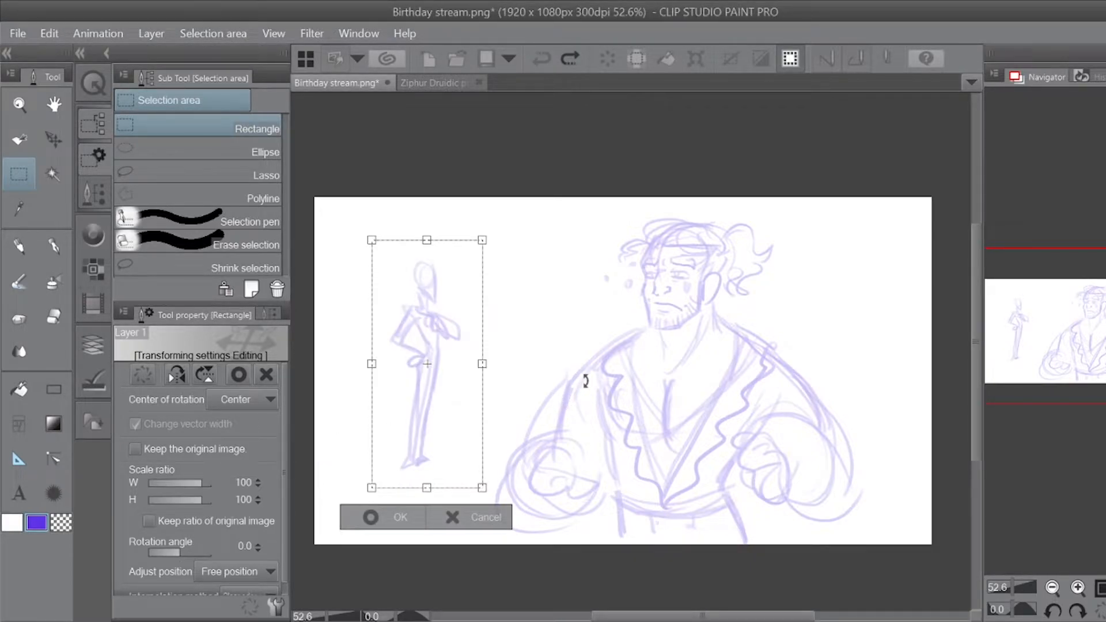
key("Escape")
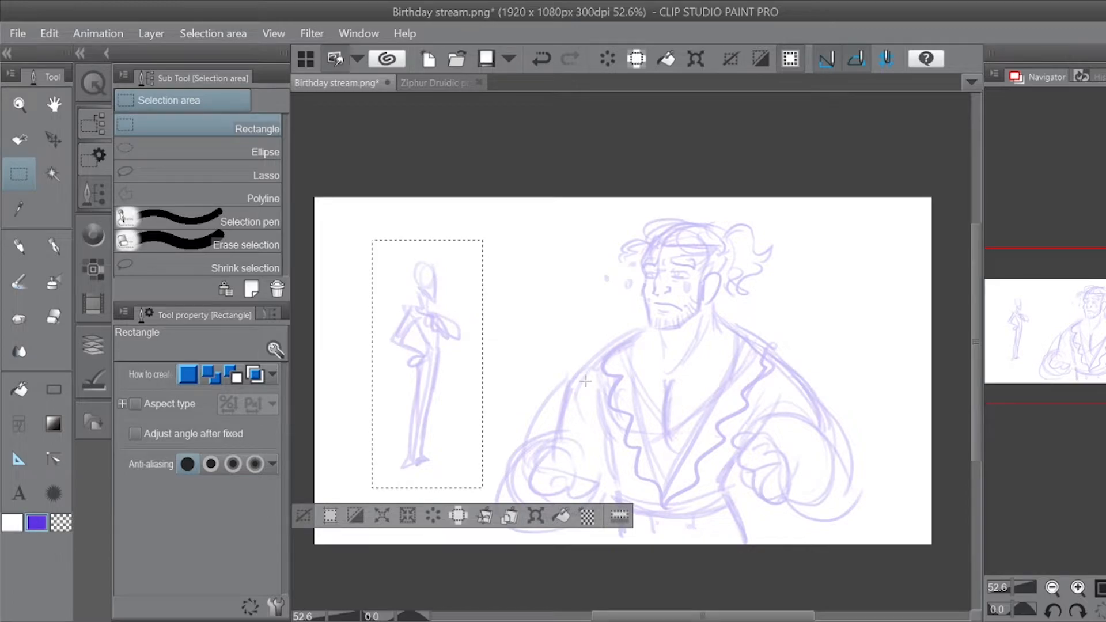
key("ctrl+d")
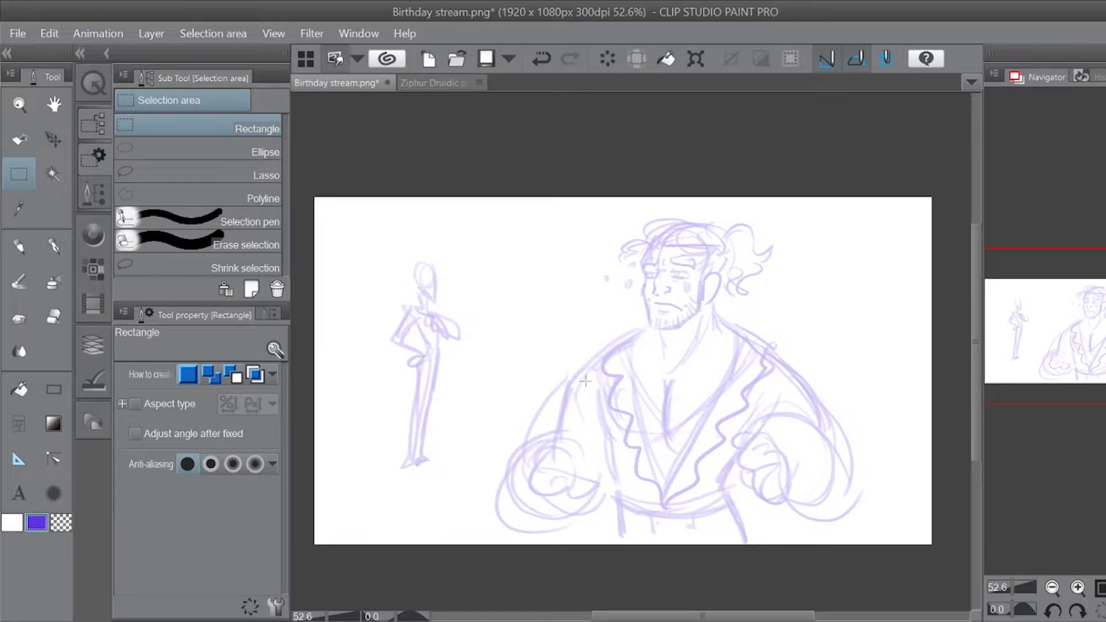
Step: Erase the small figure's front leg, and redraw the legs in a wide stance with a ground line
left_click(26, 236)
left_click_drag(436, 352, 449, 432)
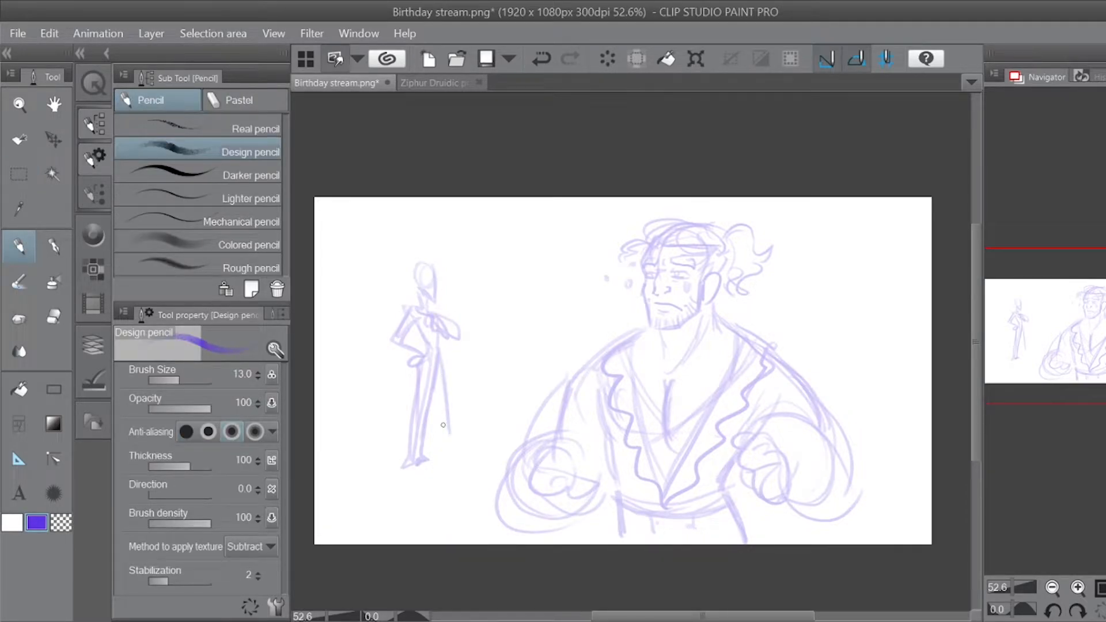
left_click_drag(432, 383, 430, 464)
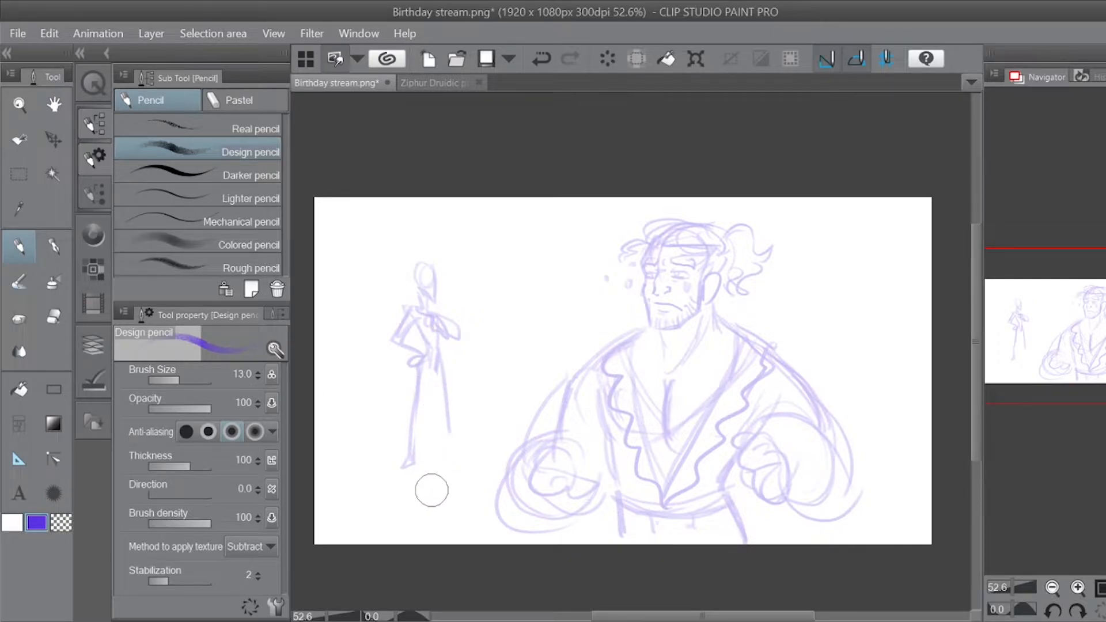
mouse_move(442, 369)
left_mouse_down()
mouse_move(456, 460)
mouse_move(439, 435)
mouse_move(431, 369)
mouse_move(401, 471)
mouse_move(412, 471)
mouse_move(423, 400)
left_mouse_up()
mouse_move(396, 477)
left_mouse_down()
mouse_move(461, 461)
mouse_move(456, 476)
left_mouse_up()
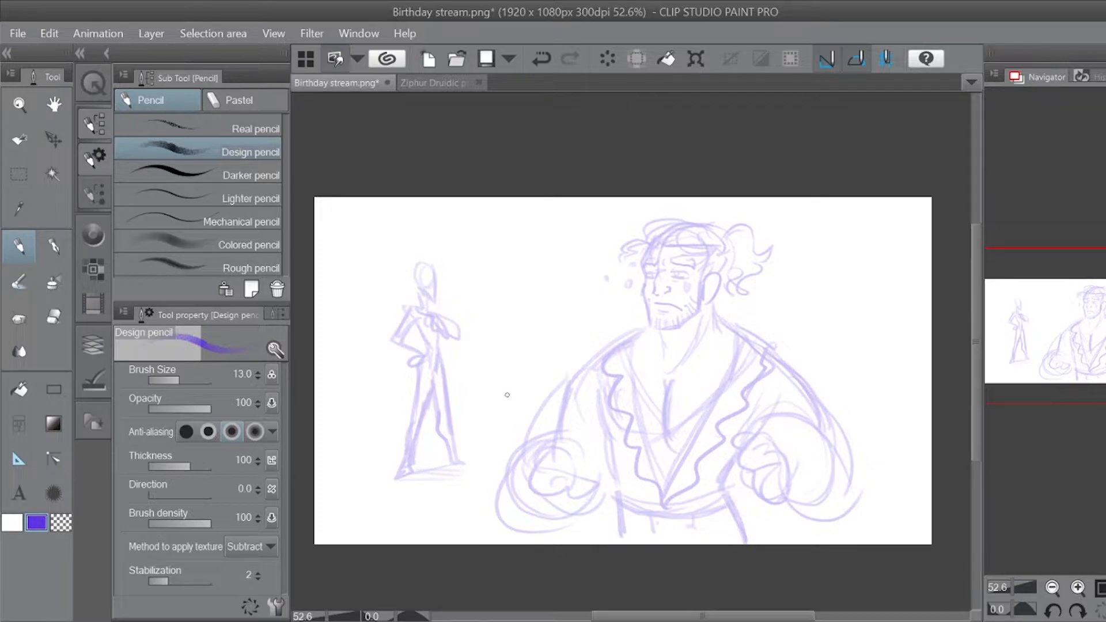
Step: Refine the small figure's torso and feet, and add curly hair around its head
mouse_move(410, 325)
left_mouse_down()
mouse_move(439, 355)
mouse_move(430, 355)
left_mouse_up()
mouse_move(435, 265)
left_mouse_down()
mouse_move(400, 284)
mouse_move(413, 284)
mouse_move(423, 263)
left_mouse_up()
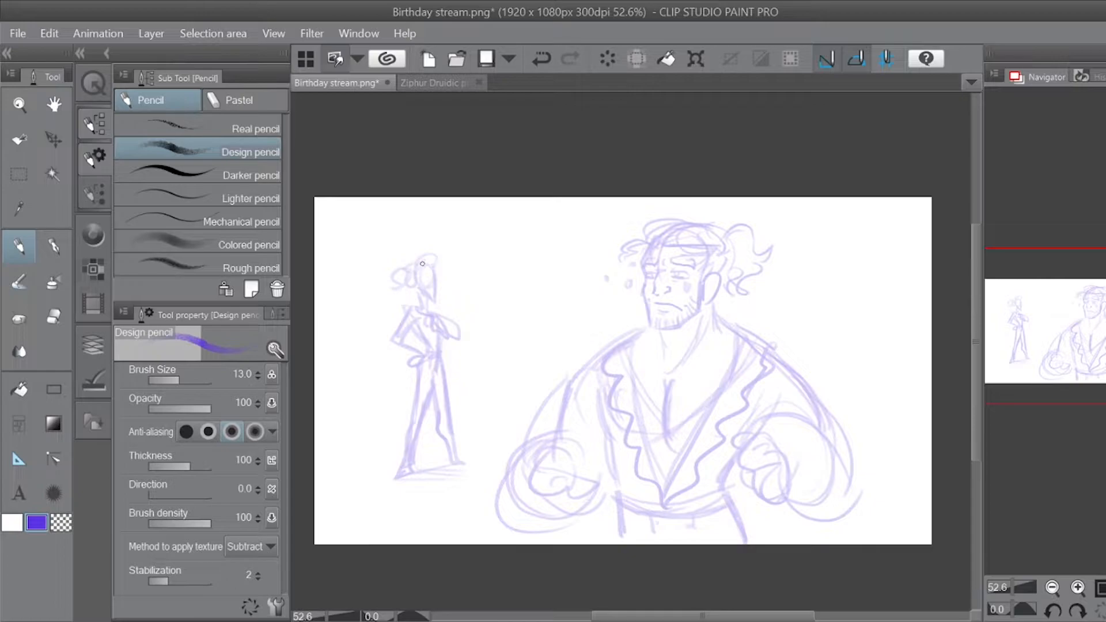
left_click_drag(452, 467, 423, 471)
Step: Make Layer 2 above the sketch layer the drawing layer, and set the drawing color to black
left_click(95, 344)
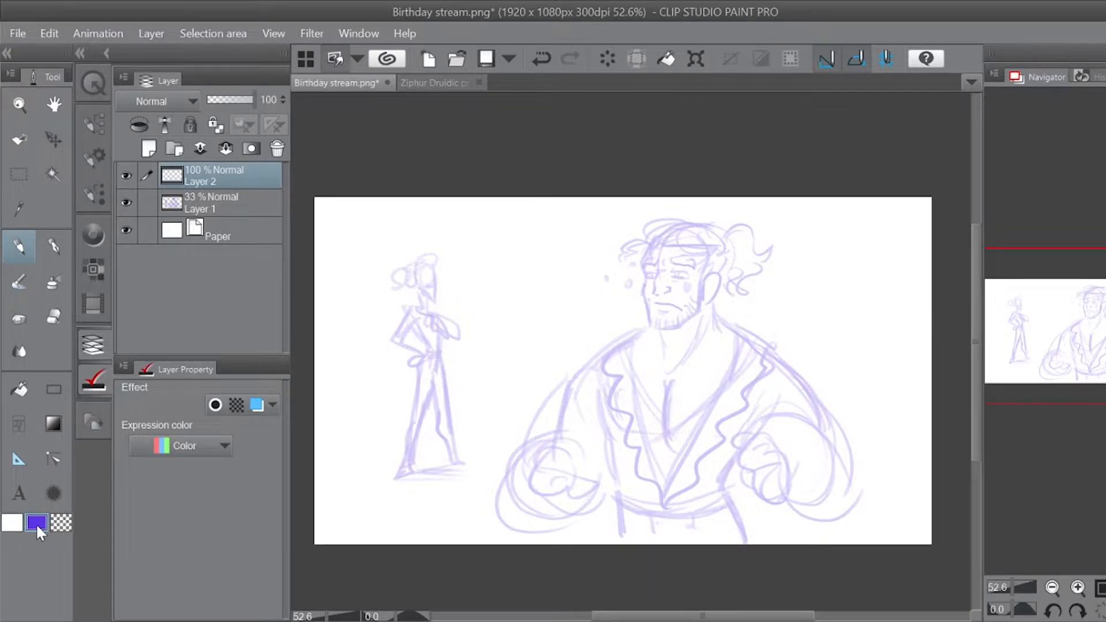
left_click(355, 490)
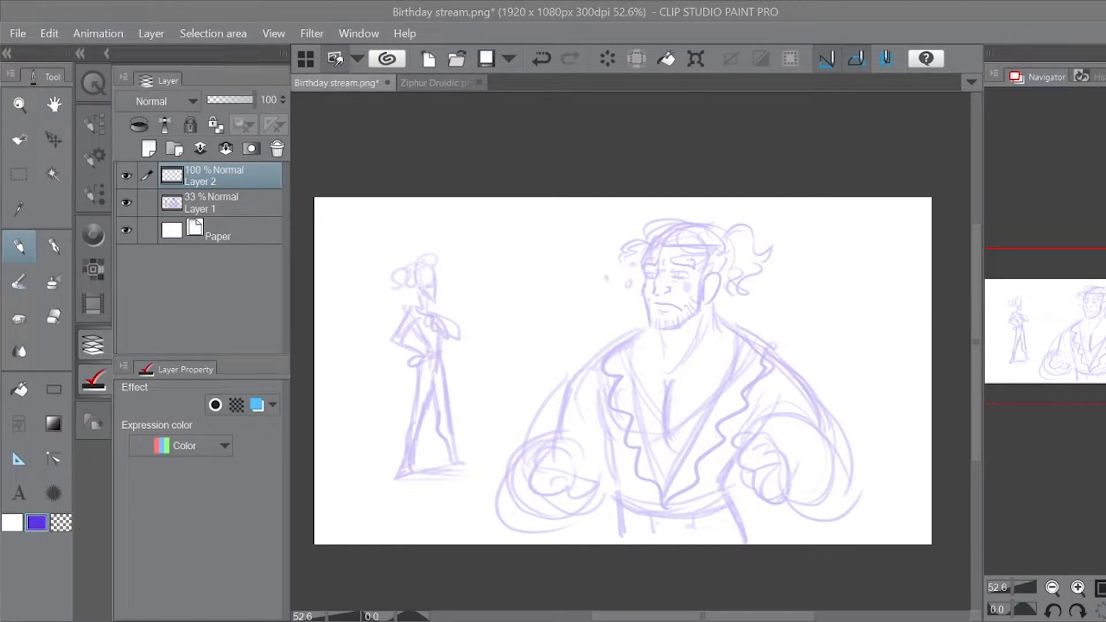
left_click(787, 195)
Step: Set the Design pencil's brush size to 10 and zoom in to 88% on the man's head and chest
left_click(93, 126)
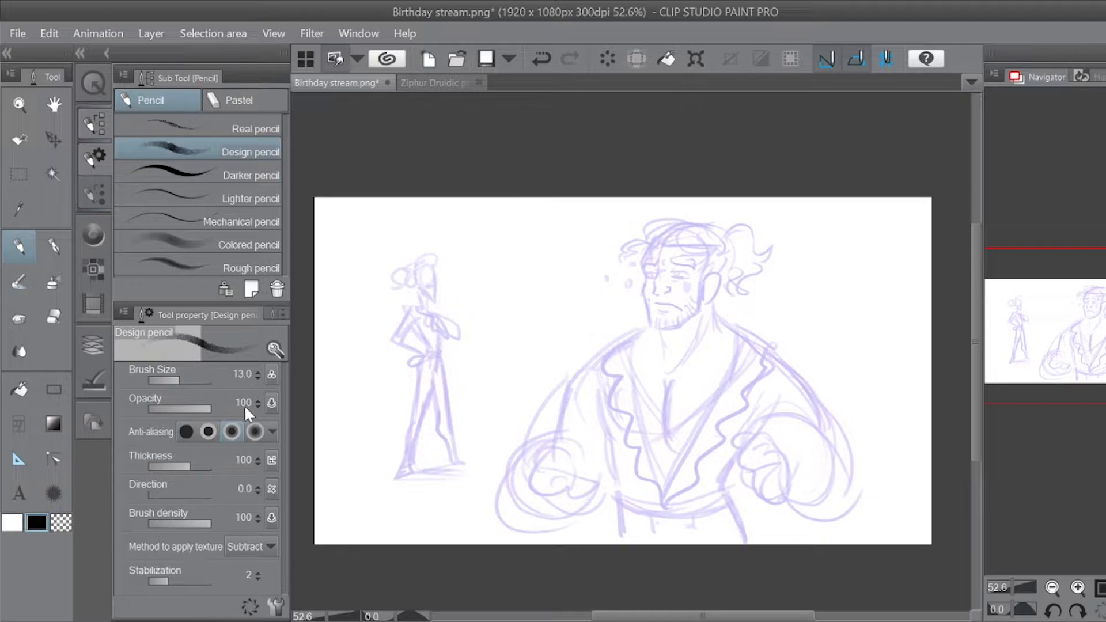
left_click(258, 378)
left_click(258, 377)
left_click(258, 377)
left_click_drag(1011, 586, 1014, 585)
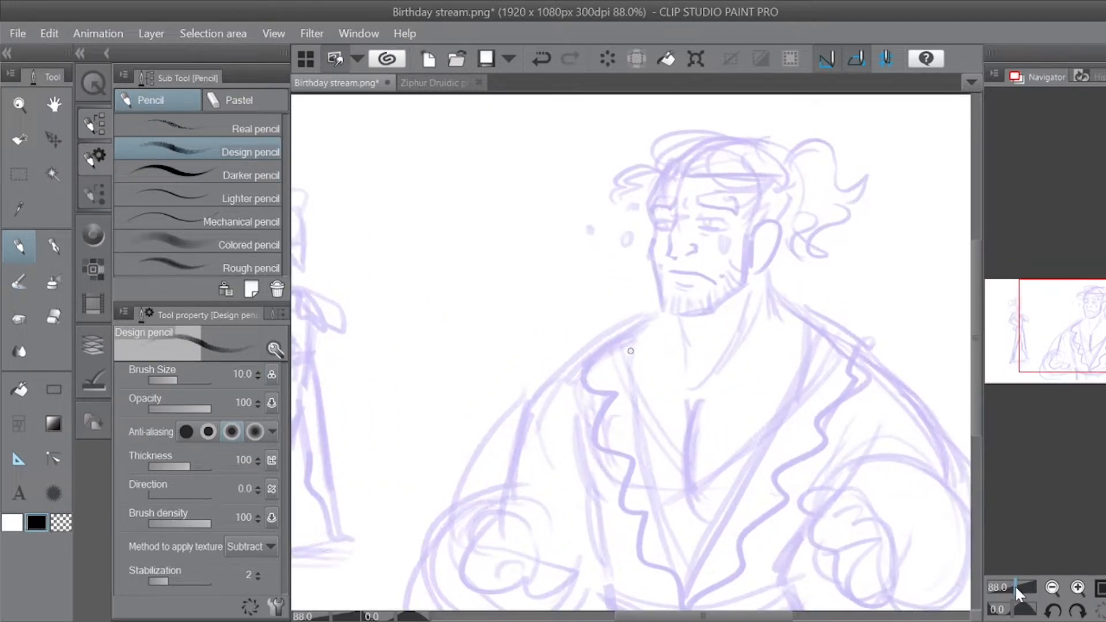
Step: Set the pencil's brush size to 6 and draw the man's eyes, nose and heavy eyebrows in black over the sketch
left_click_drag(1064, 315, 1089, 310)
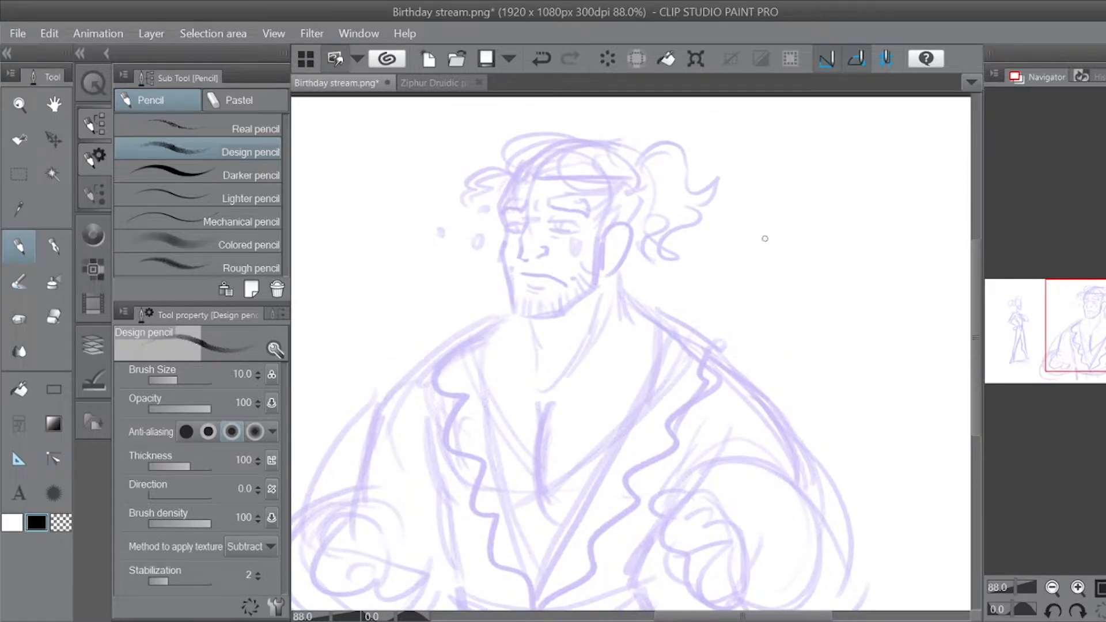
left_click_drag(1014, 586, 1016, 586)
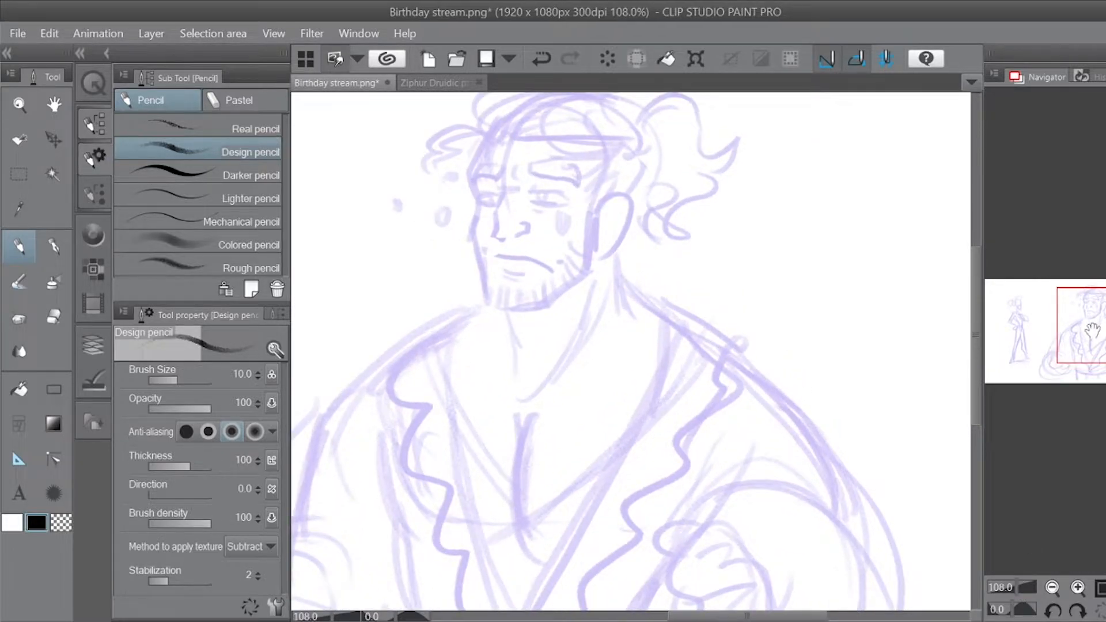
left_click_drag(1085, 324, 1064, 311)
left_click_drag(580, 243, 572, 257)
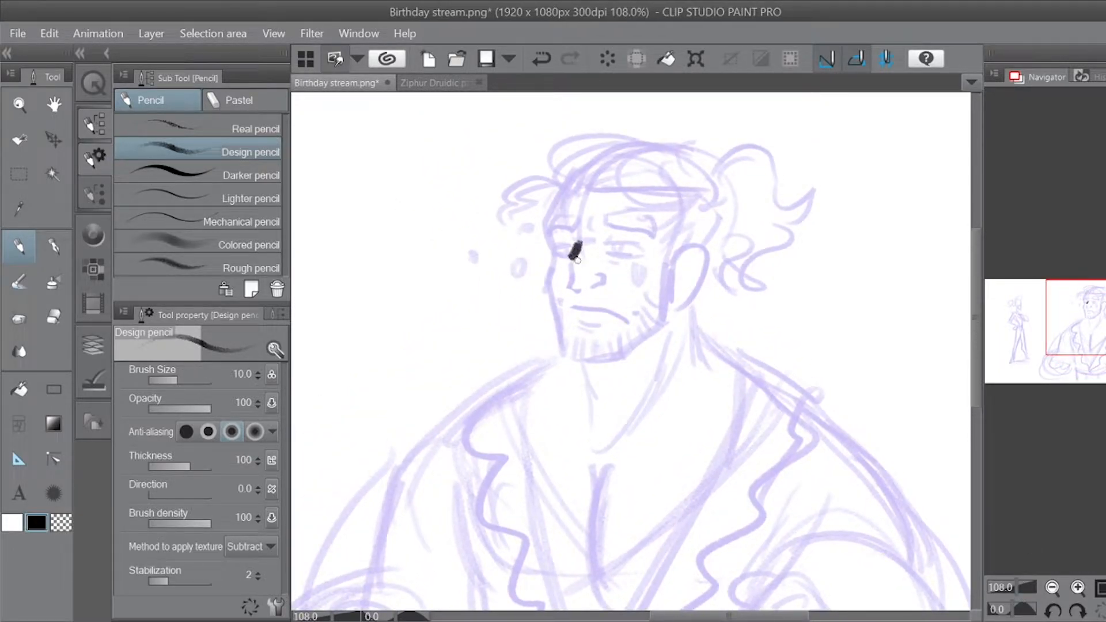
key("ctrl+z")
left_click(256, 378)
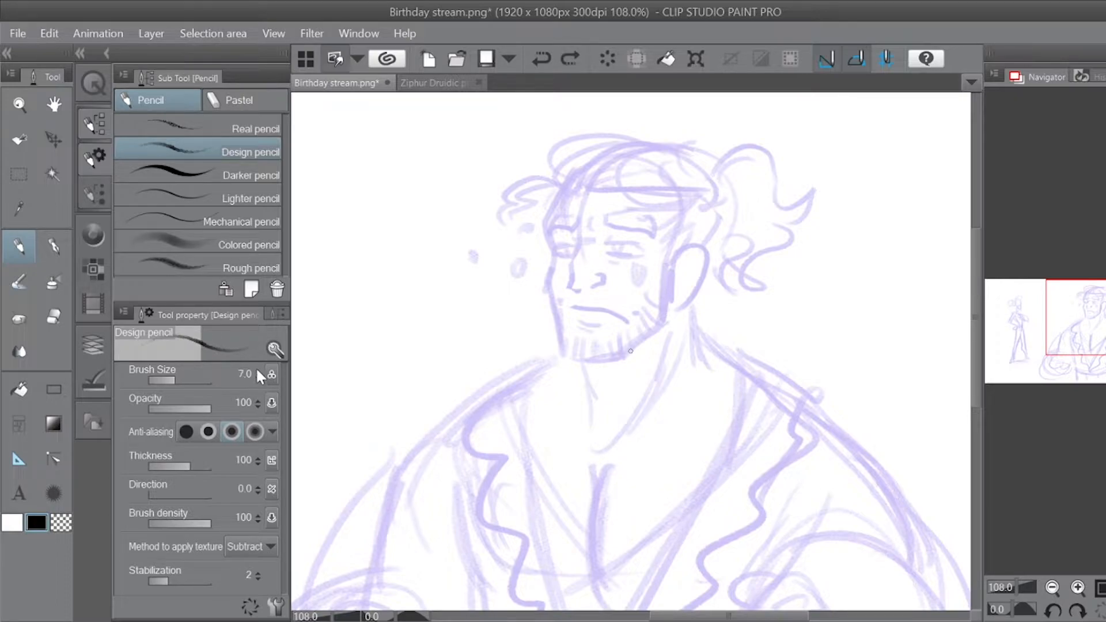
left_click(257, 377)
left_click(258, 378)
mouse_move(578, 238)
left_mouse_down()
mouse_move(572, 294)
mouse_move(602, 287)
mouse_move(588, 255)
mouse_move(606, 245)
mouse_move(646, 249)
mouse_move(608, 256)
mouse_move(626, 243)
mouse_move(619, 252)
mouse_move(603, 231)
mouse_move(636, 234)
mouse_move(606, 230)
mouse_move(636, 241)
mouse_move(552, 248)
mouse_move(571, 247)
mouse_move(564, 254)
left_mouse_up()
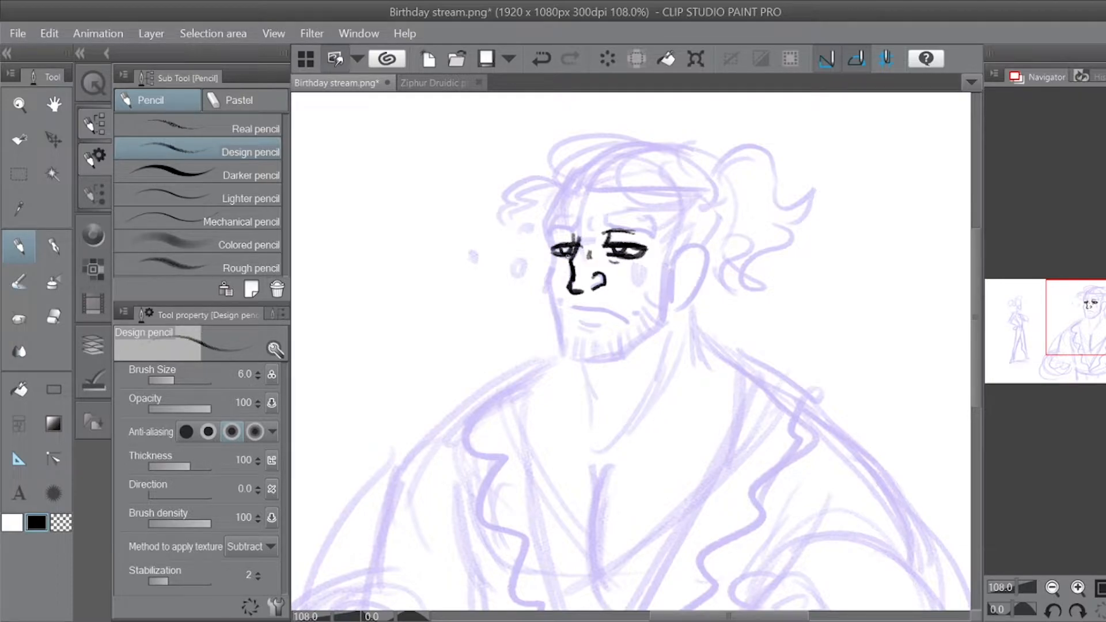
mouse_move(574, 236)
left_mouse_down()
mouse_move(561, 233)
mouse_move(664, 224)
mouse_move(633, 206)
mouse_move(665, 222)
mouse_move(556, 219)
mouse_move(545, 233)
mouse_move(553, 208)
mouse_move(546, 222)
left_mouse_up()
left_click_drag(551, 222, 579, 221)
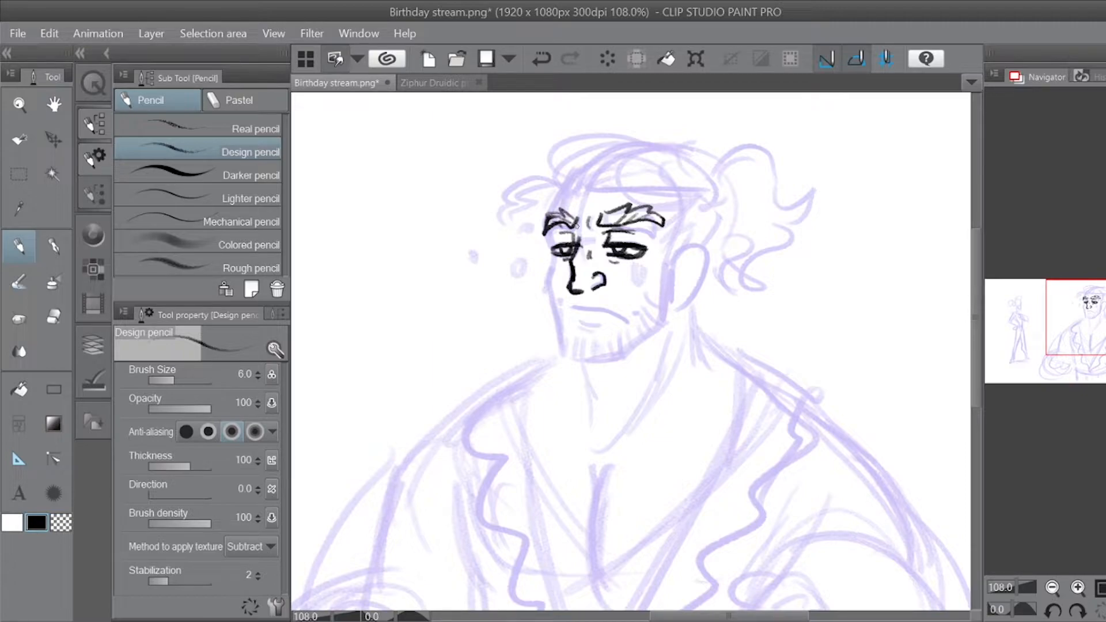
Step: Set the brush size to 7 and draw the man's downturned mouth with a short line under the lower lip
left_click(258, 370)
mouse_move(571, 307)
left_mouse_down()
mouse_move(613, 308)
mouse_move(630, 325)
mouse_move(573, 305)
left_mouse_up()
key("ctrl+z")
mouse_move(570, 305)
left_mouse_down()
mouse_move(629, 324)
mouse_move(597, 328)
mouse_move(605, 326)
left_mouse_up()
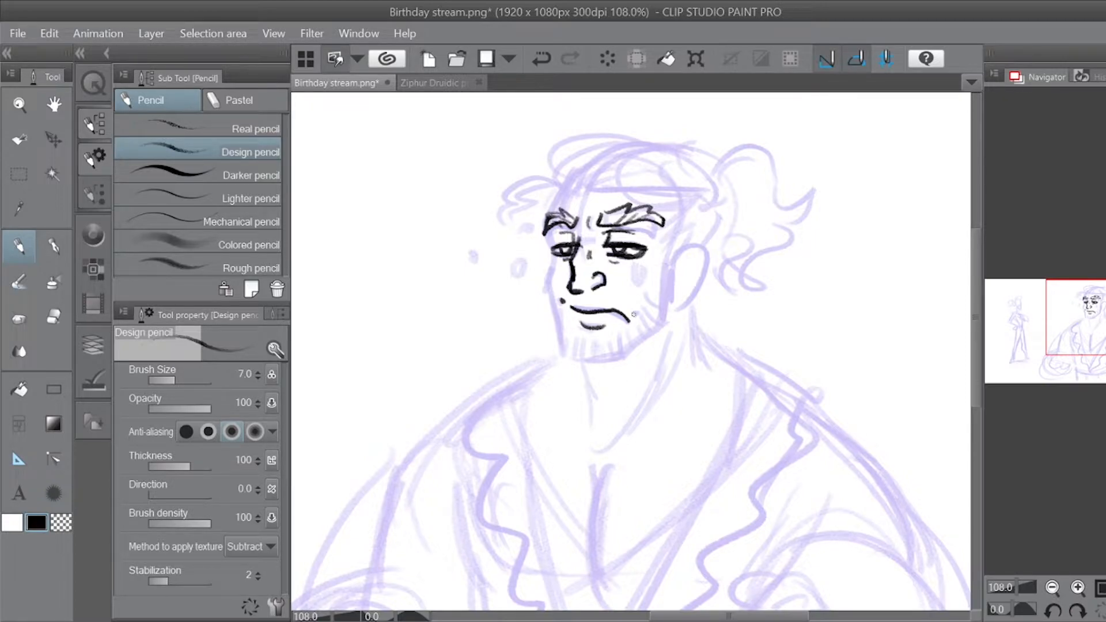
Step: Outline the man's cheek, chin and jaw, and draw the neck lines converging toward the collarbone
mouse_move(556, 256)
left_mouse_down()
mouse_move(545, 298)
mouse_move(556, 325)
left_mouse_up()
mouse_move(545, 284)
left_mouse_down()
mouse_move(557, 348)
mouse_move(610, 356)
mouse_move(664, 326)
mouse_move(668, 274)
mouse_move(616, 358)
mouse_move(598, 429)
mouse_move(626, 418)
left_mouse_up()
left_click_drag(675, 339, 663, 392)
left_click_drag(661, 397, 612, 461)
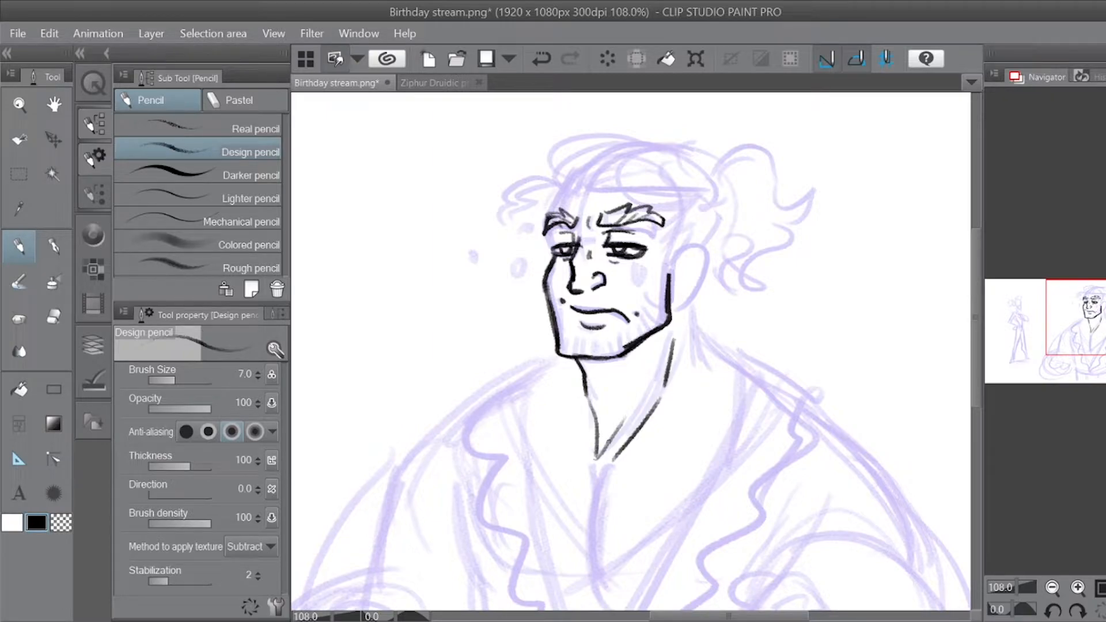
Step: Draw both ears, a small earring on the near one, and the far edge of the forehead
mouse_move(672, 267)
left_mouse_down()
mouse_move(705, 253)
mouse_move(678, 307)
mouse_move(677, 276)
left_mouse_up()
left_click_drag(680, 270, 675, 302)
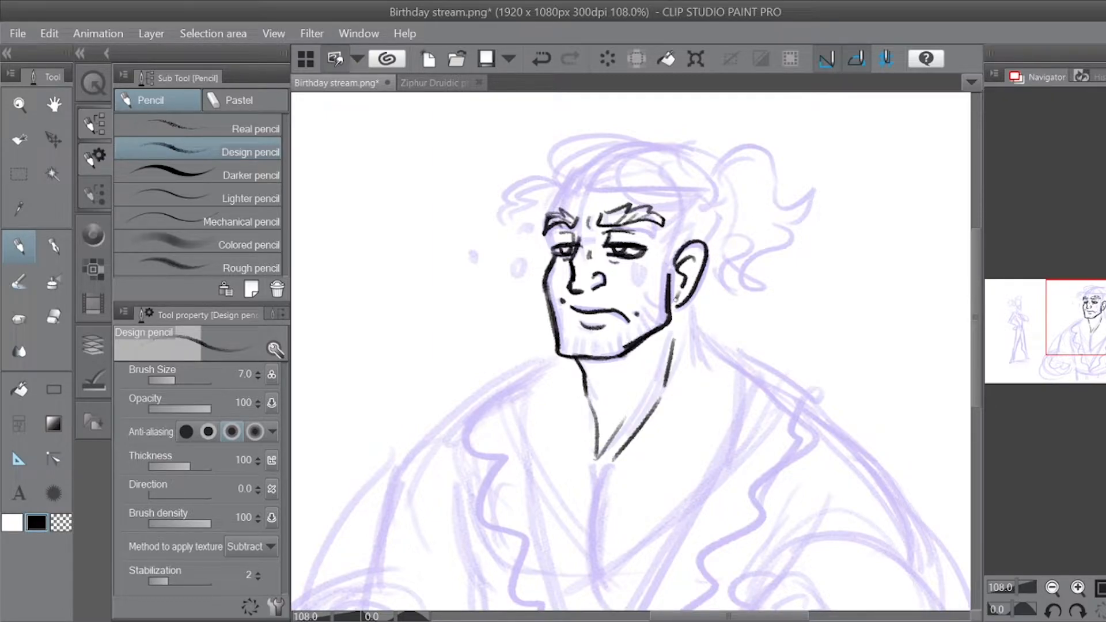
left_click_drag(550, 245, 546, 266)
left_click_drag(673, 301, 674, 305)
mouse_move(562, 191)
left_mouse_down()
mouse_move(546, 252)
mouse_move(579, 179)
left_mouse_up()
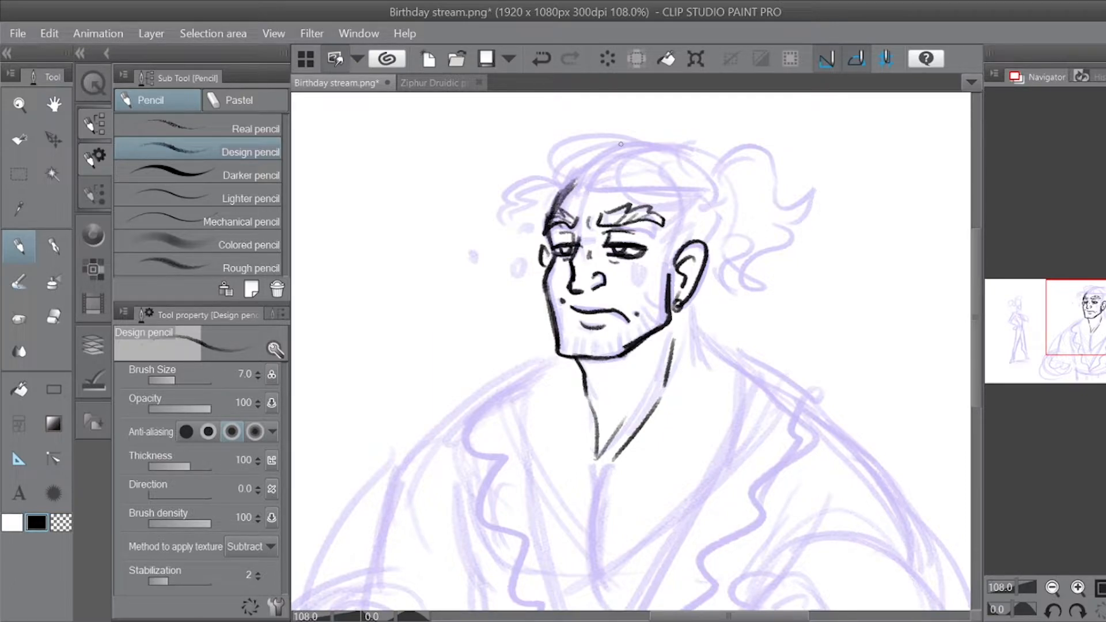
Step: Draw the slopes from neck to shoulders and the curved center line between the chest muscles
left_click_drag(575, 354, 532, 379)
mouse_move(691, 300)
left_mouse_down()
mouse_move(694, 345)
mouse_move(691, 315)
mouse_move(706, 343)
mouse_move(754, 374)
mouse_move(704, 341)
mouse_move(747, 379)
left_mouse_up()
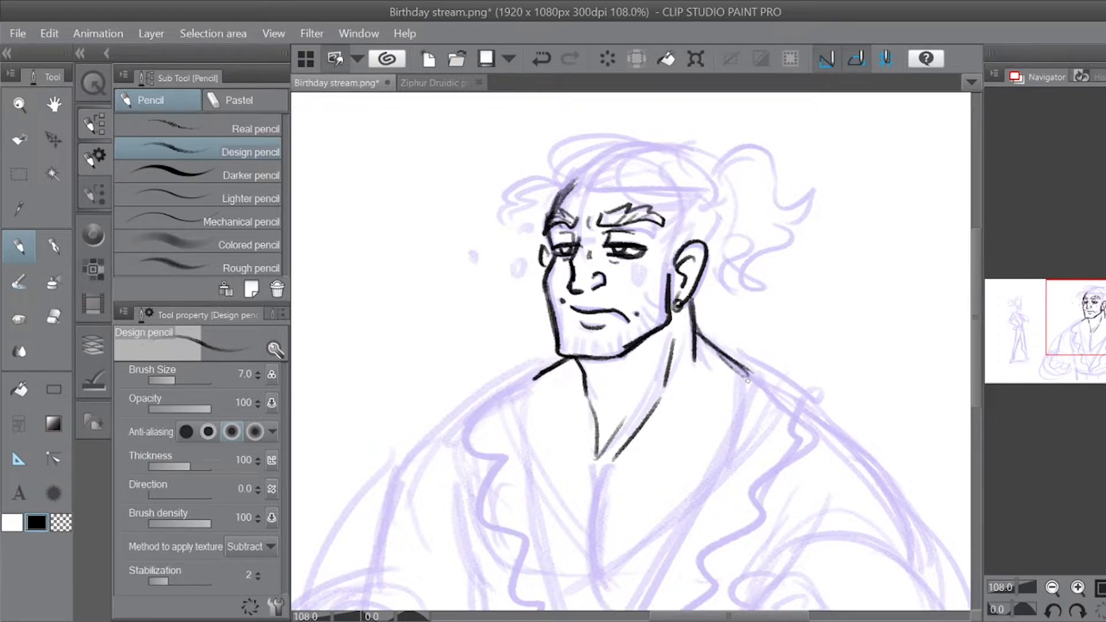
left_click_drag(1072, 314, 1077, 323)
left_click_drag(578, 406, 562, 537)
mouse_move(570, 451)
left_mouse_down()
mouse_move(568, 541)
mouse_move(562, 418)
left_mouse_up()
mouse_move(561, 518)
left_mouse_down()
mouse_move(591, 547)
mouse_move(550, 532)
left_mouse_up()
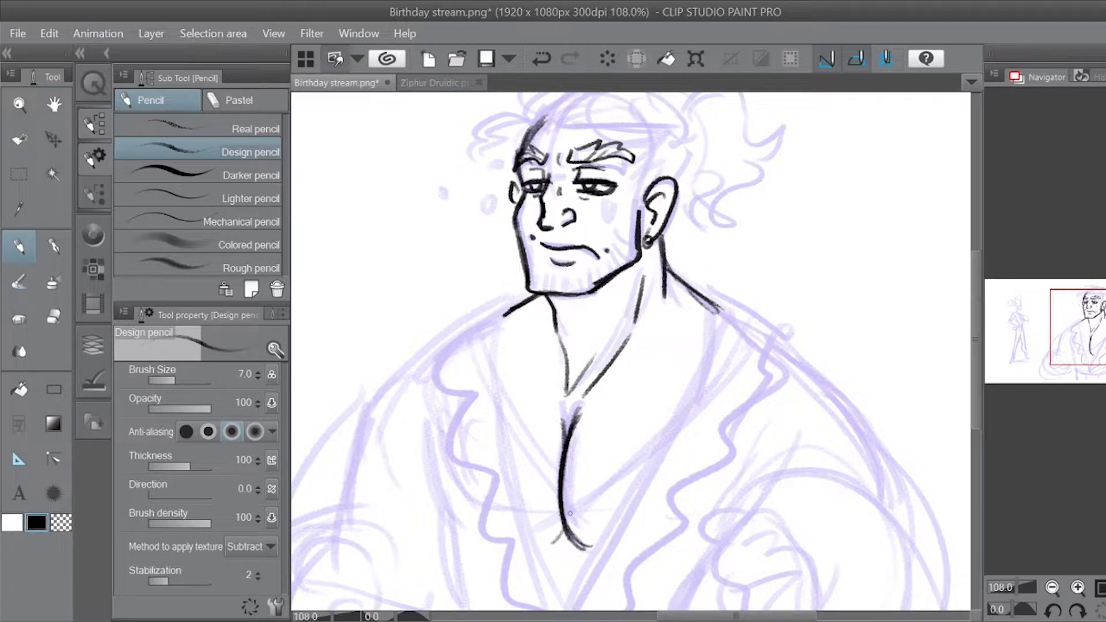
Step: Draw the swept-back hair over the head, a loose curl beside the forehead, and the hair down to the sideburn
left_click_drag(1040, 330, 1040, 311)
mouse_move(543, 239)
left_mouse_down()
mouse_move(563, 205)
mouse_move(595, 219)
mouse_move(579, 197)
left_mouse_up()
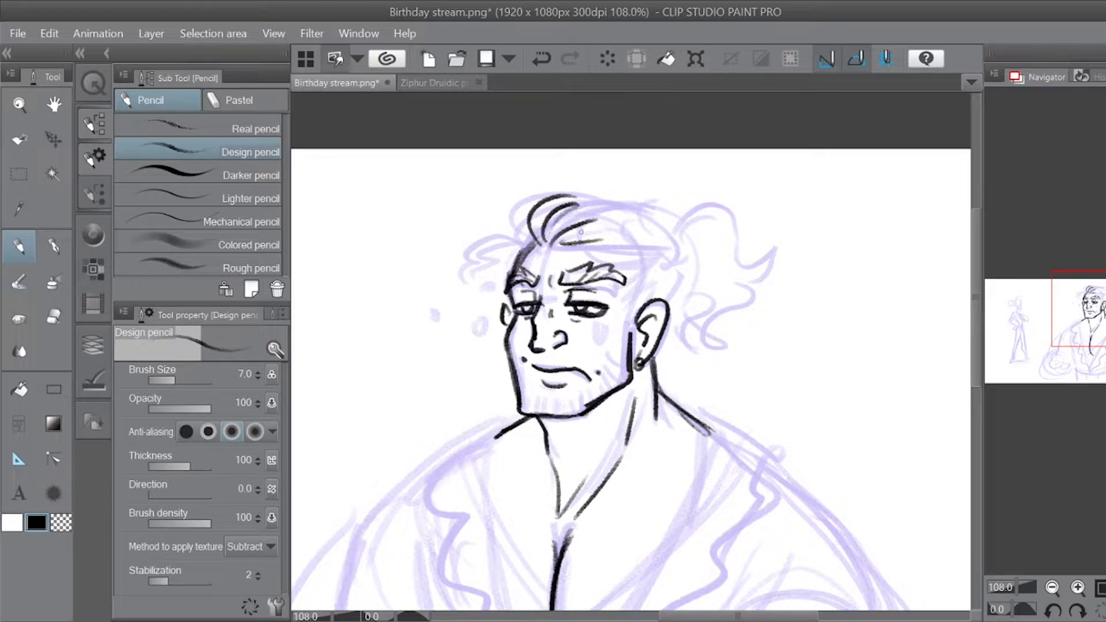
mouse_move(542, 244)
left_mouse_down()
mouse_move(494, 225)
mouse_move(475, 277)
left_mouse_up()
mouse_move(484, 245)
left_mouse_down()
mouse_move(518, 237)
mouse_move(536, 202)
left_mouse_up()
key("ctrl+z")
mouse_move(529, 244)
left_mouse_down()
mouse_move(536, 204)
mouse_move(667, 222)
mouse_move(618, 244)
mouse_move(651, 280)
mouse_move(609, 331)
mouse_move(625, 364)
left_mouse_up()
mouse_move(644, 211)
left_mouse_down()
mouse_move(680, 257)
mouse_move(650, 303)
left_mouse_up()
left_click_drag(684, 259, 653, 301)
Step: Draw the hair tie and the wavy, curling locks of the ponytail behind the head
mouse_move(635, 218)
left_mouse_down()
mouse_move(686, 256)
mouse_move(685, 210)
left_mouse_up()
mouse_move(683, 219)
left_mouse_down()
mouse_move(754, 234)
mouse_move(744, 336)
left_mouse_up()
left_click_drag(716, 214, 688, 234)
left_click_drag(688, 252, 727, 286)
mouse_move(680, 259)
left_mouse_down()
mouse_move(710, 278)
mouse_move(665, 300)
left_mouse_up()
mouse_move(666, 318)
left_mouse_down()
mouse_move(690, 345)
mouse_move(681, 362)
left_mouse_up()
left_click_drag(710, 331, 681, 363)
left_click_drag(731, 295, 717, 327)
mouse_move(698, 269)
left_mouse_down()
mouse_move(680, 294)
mouse_move(708, 286)
left_mouse_up()
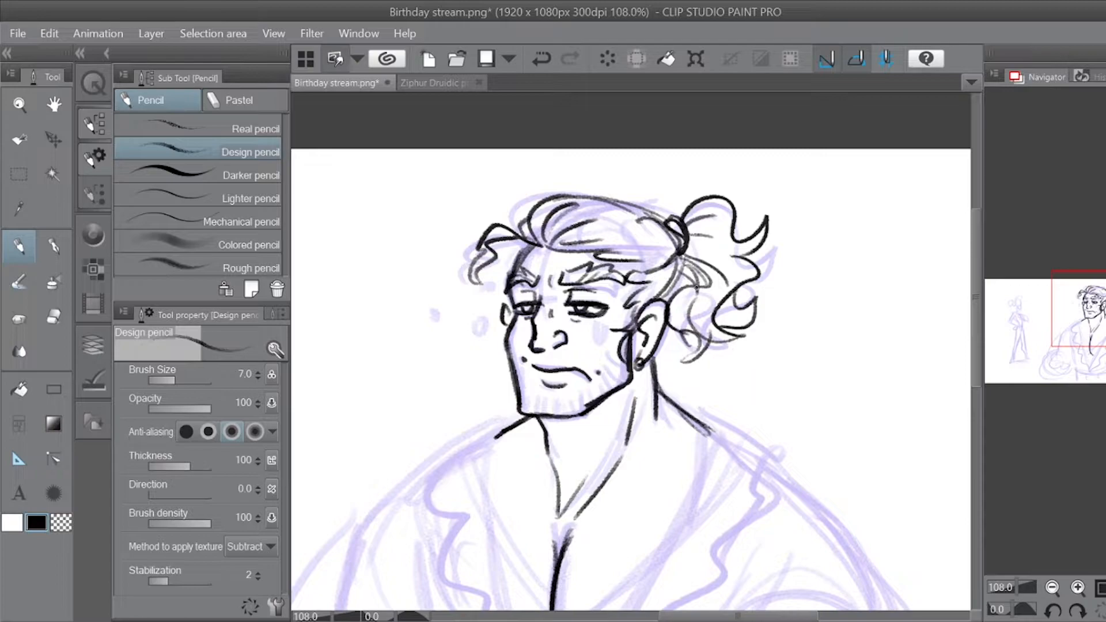
Step: Add short stubble strokes for the beard along the cheek, chin and jaw
left_click_drag(512, 299, 506, 333)
left_click_drag(523, 390, 522, 414)
left_click_drag(529, 392, 533, 418)
left_click_drag(544, 395, 549, 415)
mouse_move(560, 394)
left_mouse_down()
mouse_move(558, 414)
mouse_move(570, 413)
left_mouse_up()
mouse_move(583, 395)
left_mouse_down()
mouse_move(579, 412)
mouse_move(589, 407)
left_mouse_up()
mouse_move(599, 388)
left_mouse_down()
mouse_move(597, 403)
mouse_move(604, 397)
left_mouse_up()
mouse_move(615, 374)
left_mouse_down()
mouse_move(614, 389)
mouse_move(620, 381)
left_mouse_up()
left_click_drag(631, 352, 630, 371)
left_click_drag(514, 379, 513, 389)
Step: Draw both edges of the shirt's deep V opening from the shoulders down to the waist
left_click_drag(1016, 579, 1014, 584)
left_click_drag(1062, 320, 1069, 351)
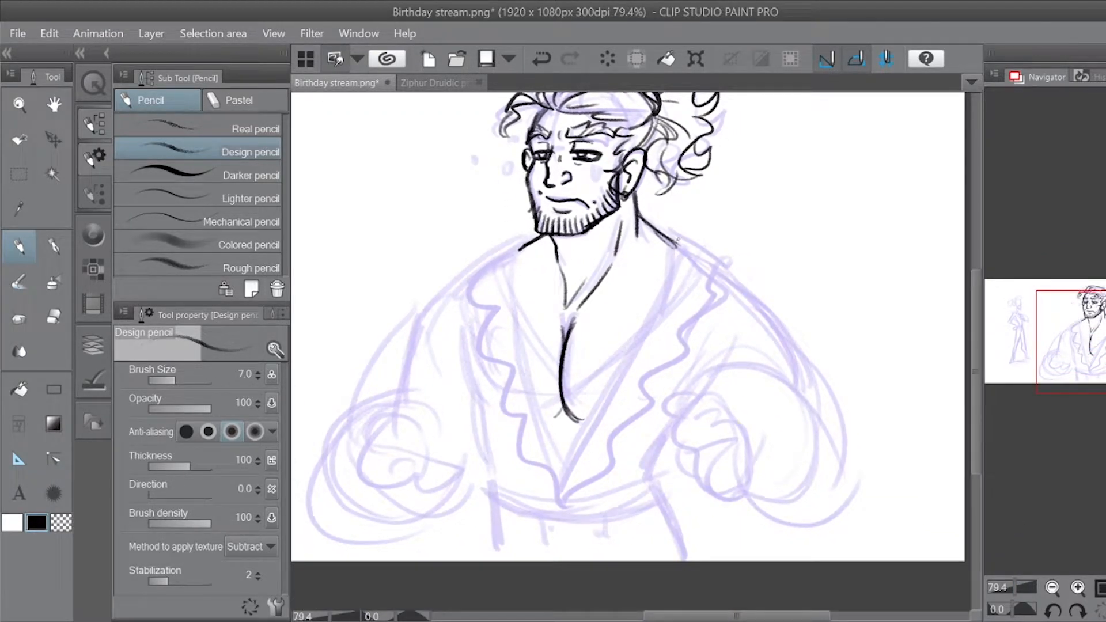
left_click_drag(679, 241, 616, 408)
key("ctrl+z")
left_click_drag(676, 242, 620, 402)
mouse_move(671, 272)
left_mouse_down()
mouse_move(616, 415)
mouse_move(550, 527)
left_mouse_up()
key("ctrl+z")
key("ctrl+z")
left_click_drag(676, 242, 555, 507)
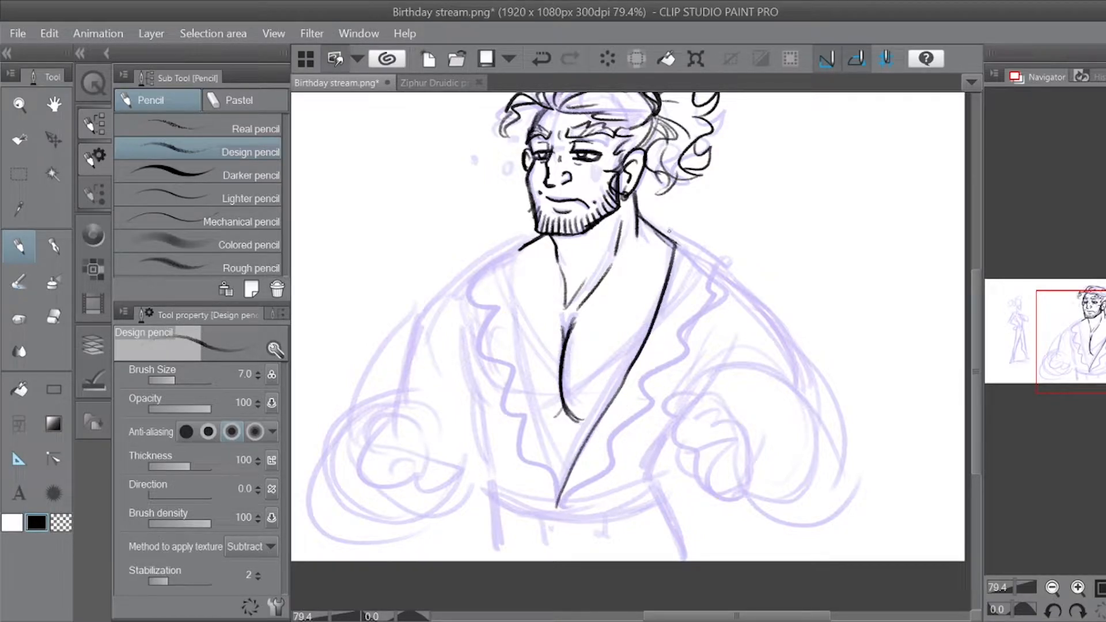
mouse_move(520, 246)
left_mouse_down()
mouse_move(508, 387)
mouse_move(550, 484)
left_mouse_up()
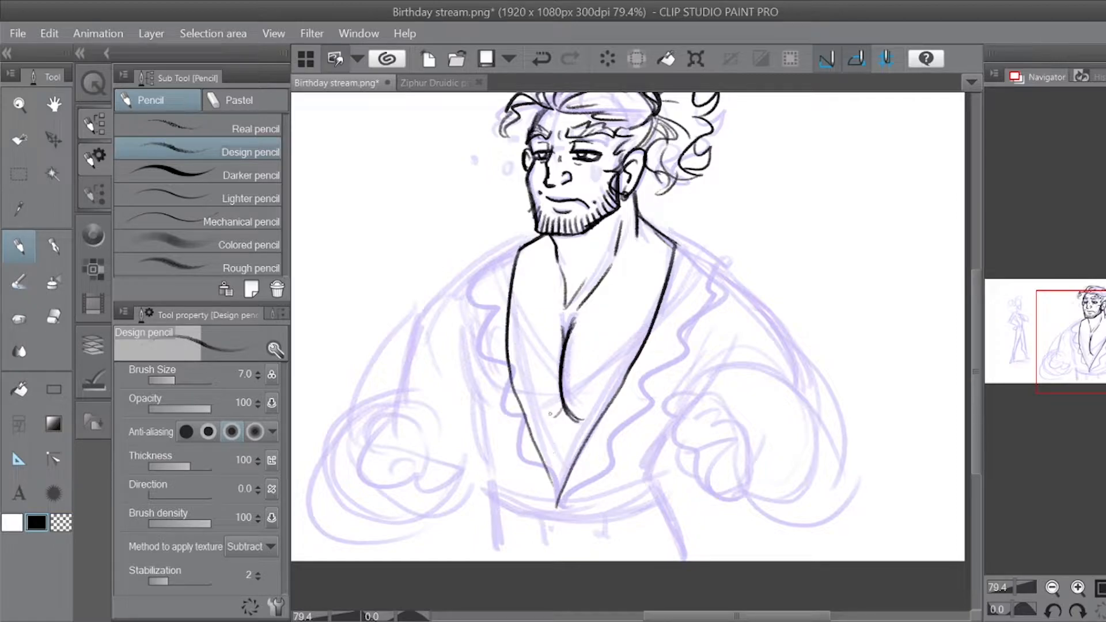
key("ctrl+z")
mouse_move(518, 244)
left_mouse_down()
mouse_move(516, 360)
mouse_move(556, 488)
left_mouse_up()
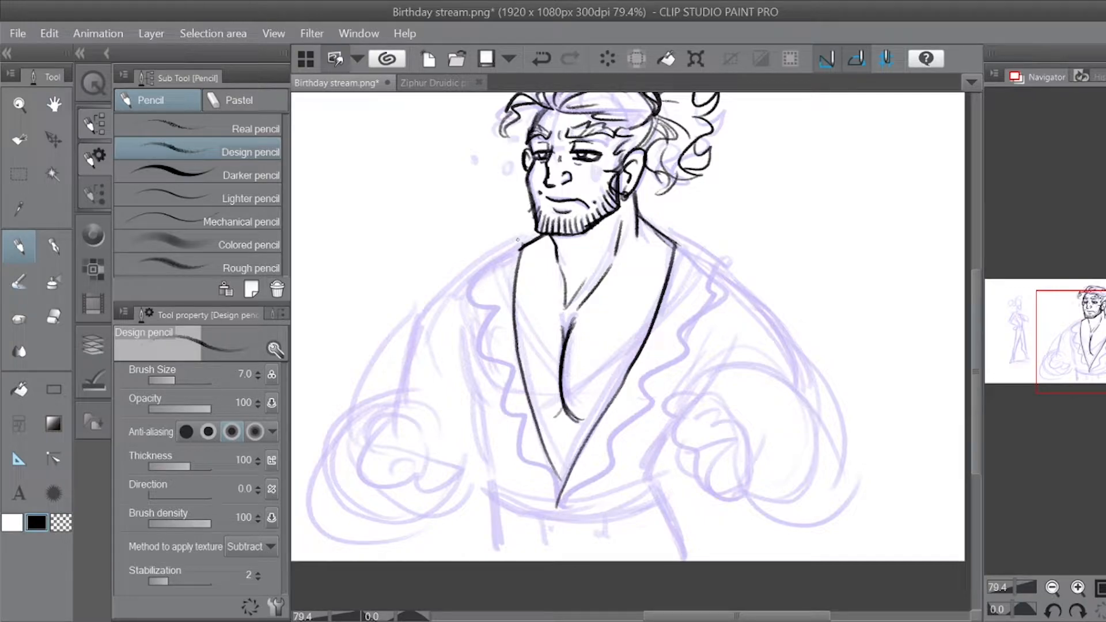
Step: Fill the chest inside the shirt opening with short hair strokes on both sides of the center line and below it
mouse_move(603, 325)
left_mouse_down()
mouse_move(570, 344)
mouse_move(568, 415)
left_mouse_up()
mouse_move(591, 378)
left_mouse_down()
mouse_move(567, 386)
mouse_move(568, 374)
left_mouse_up()
left_click_drag(589, 359, 567, 367)
left_click_drag(610, 325, 577, 340)
mouse_move(595, 347)
left_mouse_down()
mouse_move(575, 354)
mouse_move(587, 357)
left_mouse_up()
mouse_move(608, 371)
left_mouse_down()
mouse_move(584, 378)
mouse_move(572, 409)
left_mouse_up()
left_click_drag(608, 415, 590, 421)
left_click_drag(617, 360, 578, 369)
mouse_move(617, 337)
left_mouse_down()
mouse_move(585, 343)
mouse_move(593, 318)
left_mouse_up()
mouse_move(563, 350)
left_mouse_down()
mouse_move(585, 323)
mouse_move(532, 326)
mouse_move(526, 350)
left_mouse_up()
left_click_drag(549, 353, 529, 346)
left_click_drag(556, 365, 524, 368)
mouse_move(557, 369)
left_mouse_down()
mouse_move(528, 379)
mouse_move(547, 380)
left_mouse_up()
mouse_move(558, 385)
left_mouse_down()
mouse_move(531, 394)
mouse_move(534, 407)
left_mouse_up()
mouse_move(561, 409)
left_mouse_down()
mouse_move(536, 423)
mouse_move(532, 383)
left_mouse_up()
mouse_move(528, 364)
left_mouse_down()
mouse_move(550, 356)
mouse_move(519, 348)
left_mouse_up()
mouse_move(544, 340)
left_mouse_down()
mouse_move(526, 330)
mouse_move(531, 318)
mouse_move(524, 346)
left_mouse_up()
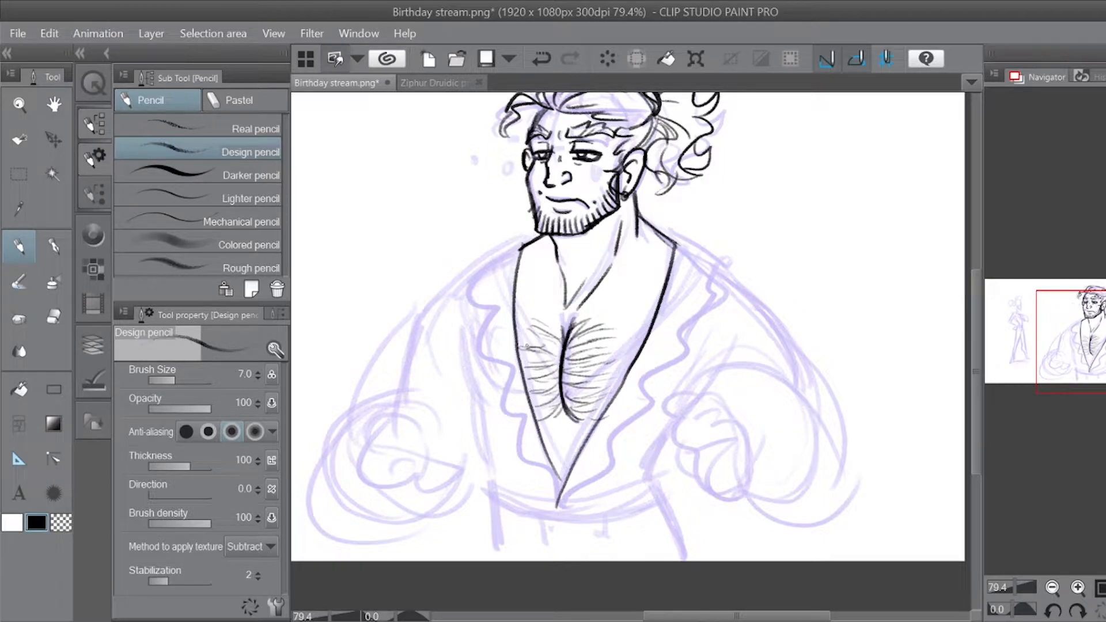
left_click_drag(568, 411, 547, 436)
left_click_drag(572, 428, 554, 456)
left_click_drag(569, 437, 580, 436)
mouse_move(672, 268)
left_mouse_down()
mouse_move(687, 265)
mouse_move(672, 242)
mouse_move(732, 244)
left_mouse_up()
mouse_move(725, 253)
left_mouse_down()
mouse_move(694, 331)
mouse_move(648, 373)
left_mouse_up()
key("ctrl+z")
key("ctrl+z")
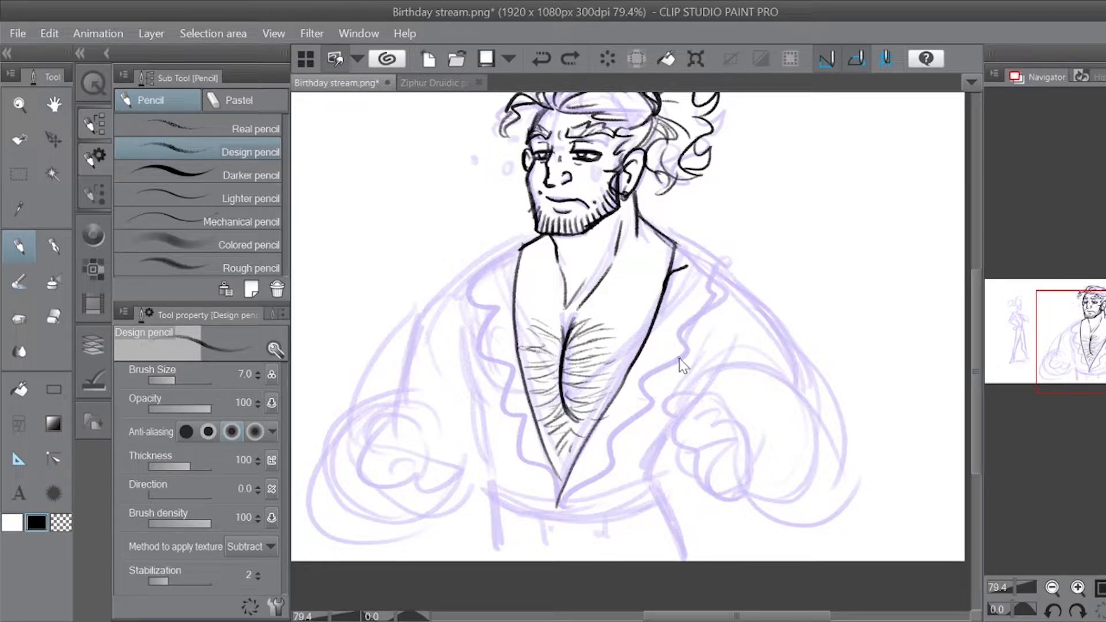
mouse_move(569, 501)
left_mouse_down()
mouse_move(597, 485)
mouse_move(627, 440)
left_mouse_up()
key("ctrl+z")
mouse_move(569, 499)
left_mouse_down()
mouse_move(627, 438)
mouse_move(649, 395)
left_mouse_up()
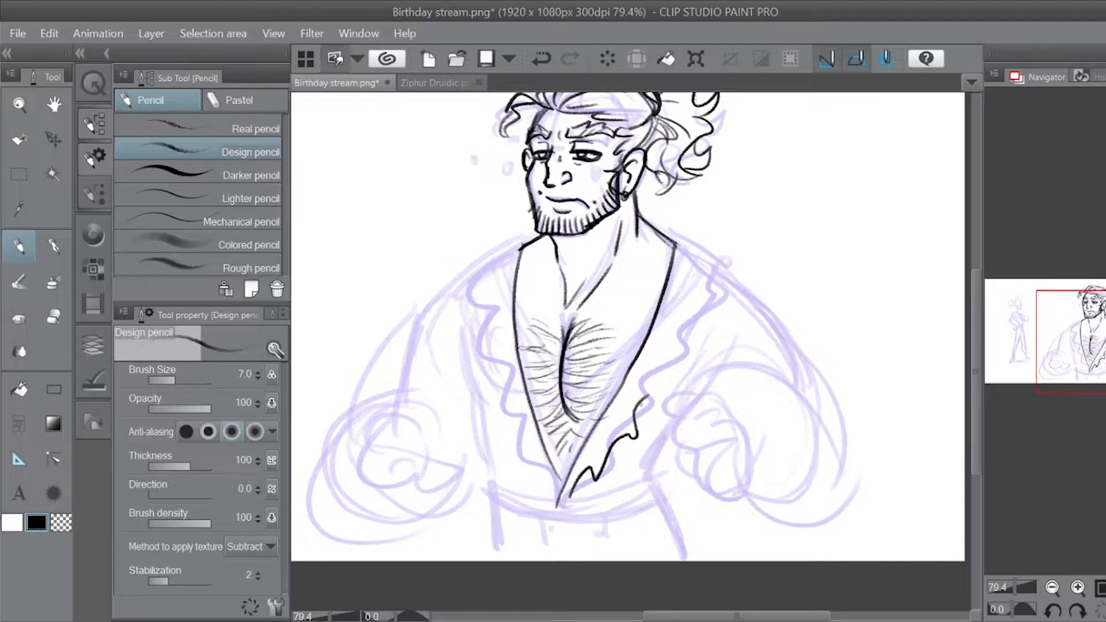
key("ctrl+z")
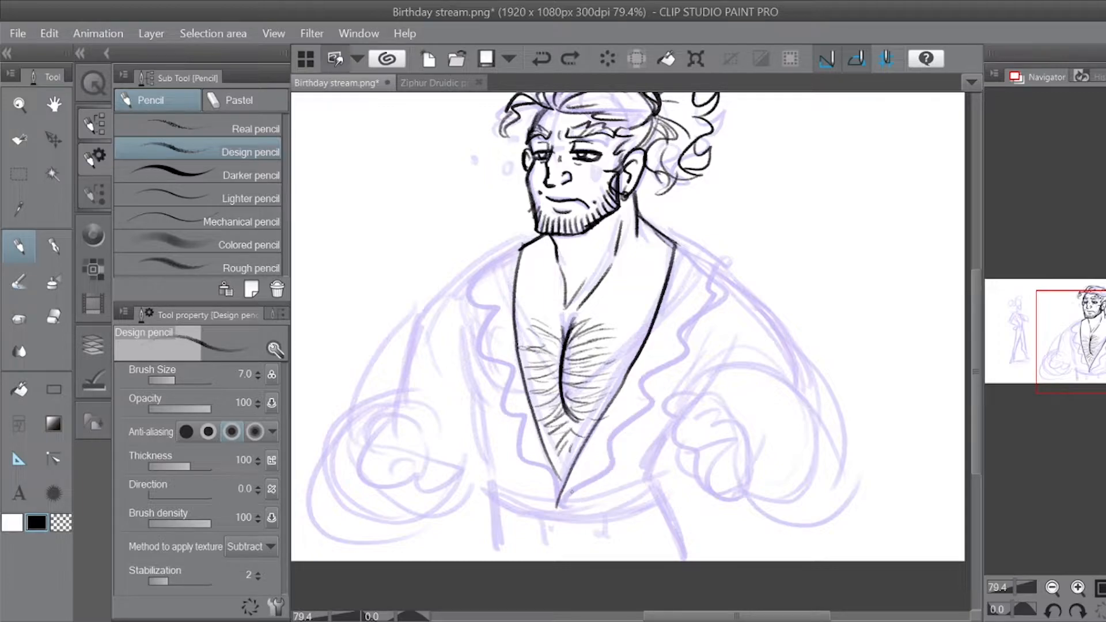
Step: Draw the wavy ruffle along the man's left edge of the shirt opening and add its fold lines
mouse_move(568, 499)
left_mouse_down()
mouse_move(708, 254)
mouse_move(675, 239)
left_mouse_up()
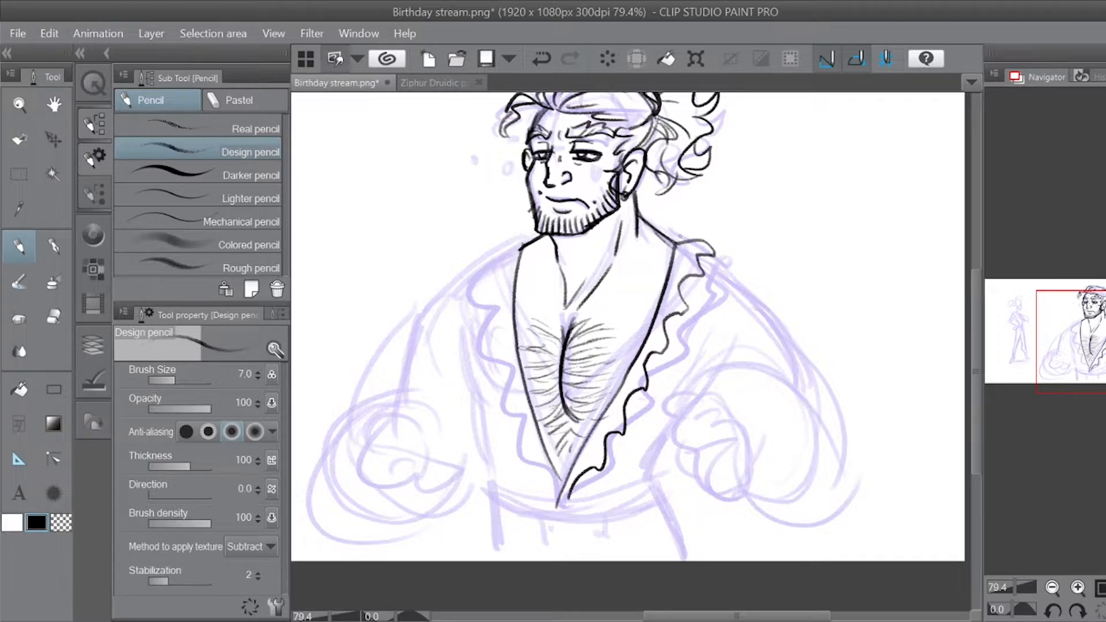
mouse_move(582, 454)
left_mouse_down()
mouse_move(610, 435)
mouse_move(605, 412)
left_mouse_up()
key("ctrl+z")
left_click_drag(645, 366, 625, 378)
mouse_move(677, 309)
left_mouse_down()
mouse_move(650, 339)
mouse_move(665, 334)
mouse_move(626, 419)
mouse_move(567, 503)
left_mouse_up()
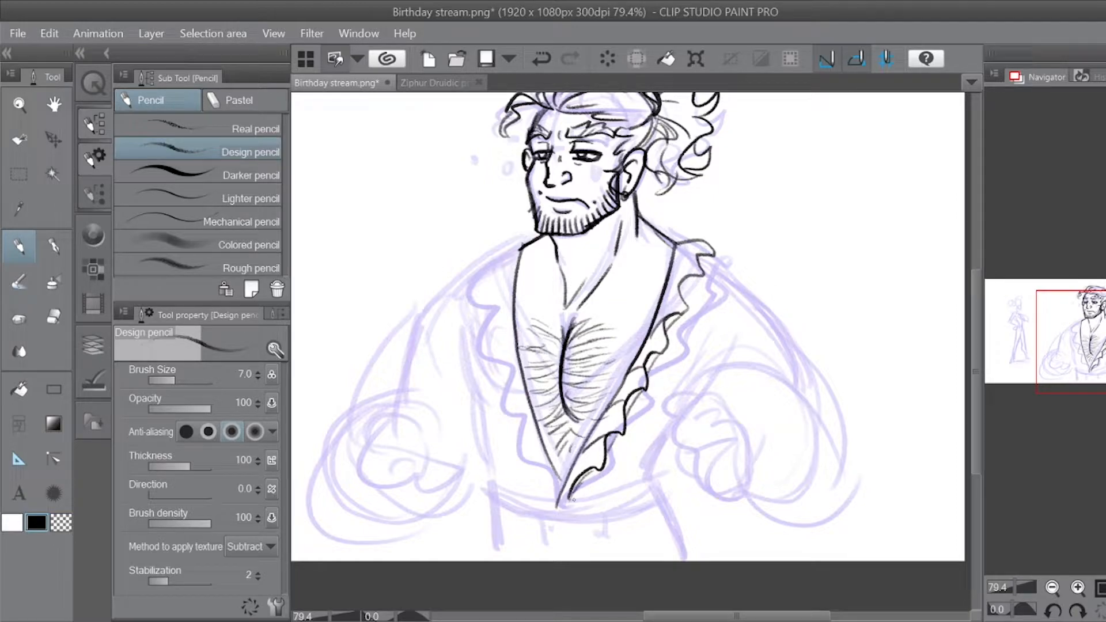
left_click_drag(693, 275, 664, 293)
mouse_move(702, 252)
left_mouse_down()
mouse_move(679, 265)
mouse_move(701, 264)
left_mouse_up()
Step: Draw the wavy ruffle outline along the man's right edge of the shirt opening, from waist to shoulder
mouse_move(518, 240)
left_mouse_down()
mouse_move(486, 266)
mouse_move(502, 321)
left_mouse_up()
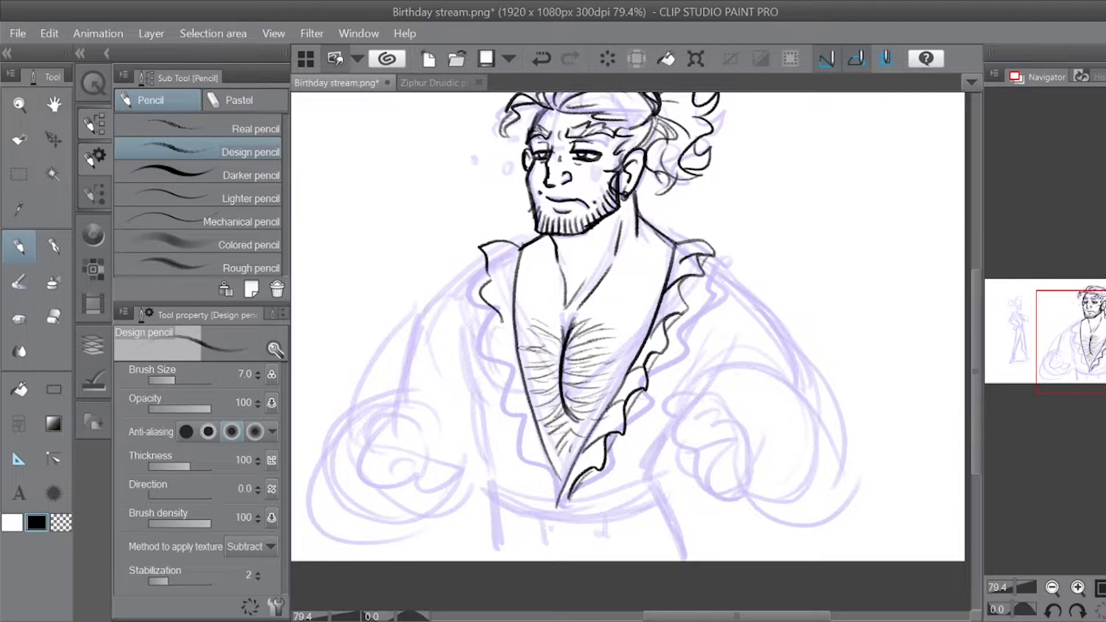
key("ctrl+z")
mouse_move(552, 493)
left_mouse_down()
mouse_move(506, 430)
mouse_move(490, 364)
mouse_move(496, 288)
mouse_move(484, 262)
mouse_move(519, 247)
left_mouse_up()
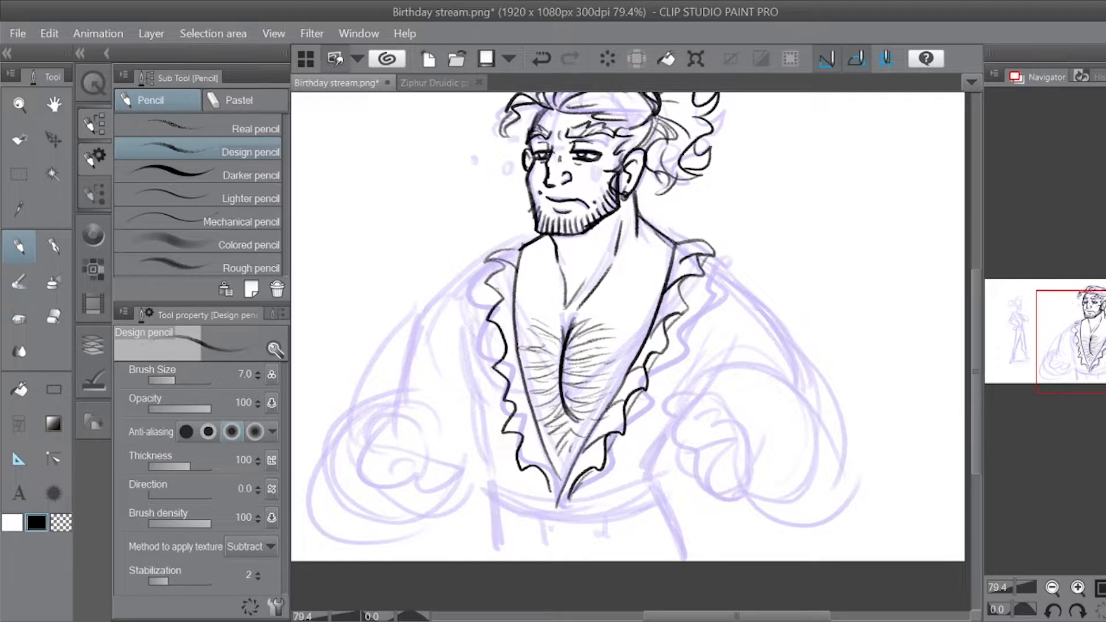
left_click_drag(515, 336, 497, 323)
left_click_drag(517, 371, 493, 365)
left_click_drag(529, 403, 503, 393)
key("ctrl+z")
key("ctrl+z")
key("ctrl+z")
key("ctrl+z")
key("ctrl+z")
Step: Add fold lines to the ruffle on the man's right side and finish its curl at the shoulder
mouse_move(517, 255)
left_mouse_down()
mouse_move(483, 273)
mouse_move(494, 272)
left_mouse_up()
mouse_move(493, 264)
left_mouse_down()
mouse_move(484, 306)
mouse_move(495, 300)
left_mouse_up()
mouse_move(502, 433)
left_mouse_down()
mouse_move(539, 427)
mouse_move(508, 448)
mouse_move(524, 479)
left_mouse_up()
key("ctrl+z")
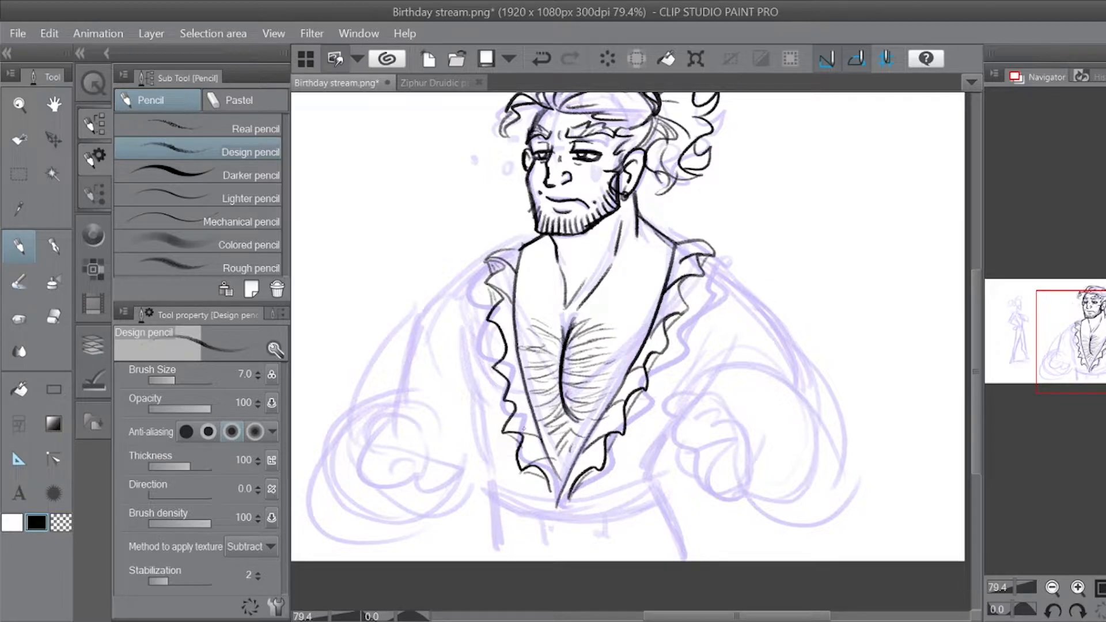
left_click_drag(532, 401, 507, 419)
left_click_drag(528, 375, 505, 384)
left_click_drag(509, 318, 487, 324)
left_click_drag(519, 320, 489, 353)
left_click_drag(521, 237, 494, 254)
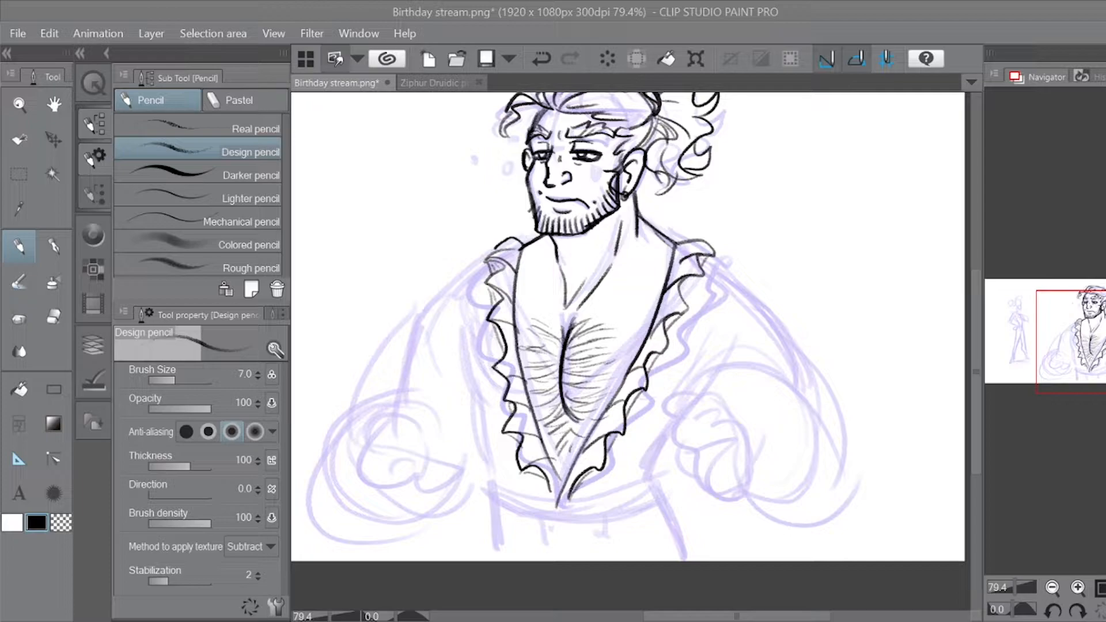
Step: Draw the outer shoulder lines, the sides of the torso and the gathered shirt fabric at the waist
mouse_move(490, 254)
left_mouse_down()
mouse_move(428, 301)
mouse_move(385, 380)
mouse_move(410, 329)
left_mouse_up()
left_click_drag(709, 259, 794, 352)
mouse_move(473, 325)
left_mouse_down()
mouse_move(473, 387)
mouse_move(501, 461)
left_mouse_up()
left_click_drag(469, 406, 521, 513)
key("ctrl+z")
mouse_move(476, 409)
left_mouse_down()
mouse_move(488, 462)
mouse_move(532, 508)
left_mouse_up()
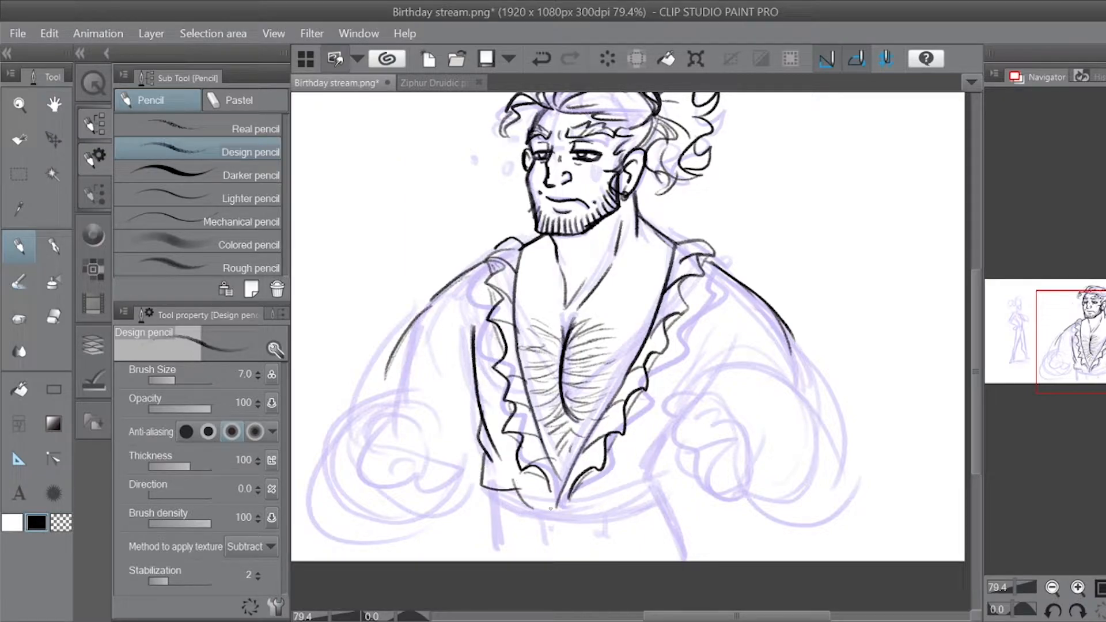
mouse_move(674, 441)
left_mouse_down()
mouse_move(633, 480)
mouse_move(651, 484)
mouse_move(647, 493)
left_mouse_up()
mouse_move(522, 481)
left_mouse_down()
mouse_move(507, 504)
mouse_move(517, 495)
left_mouse_up()
left_click_drag(514, 492, 549, 506)
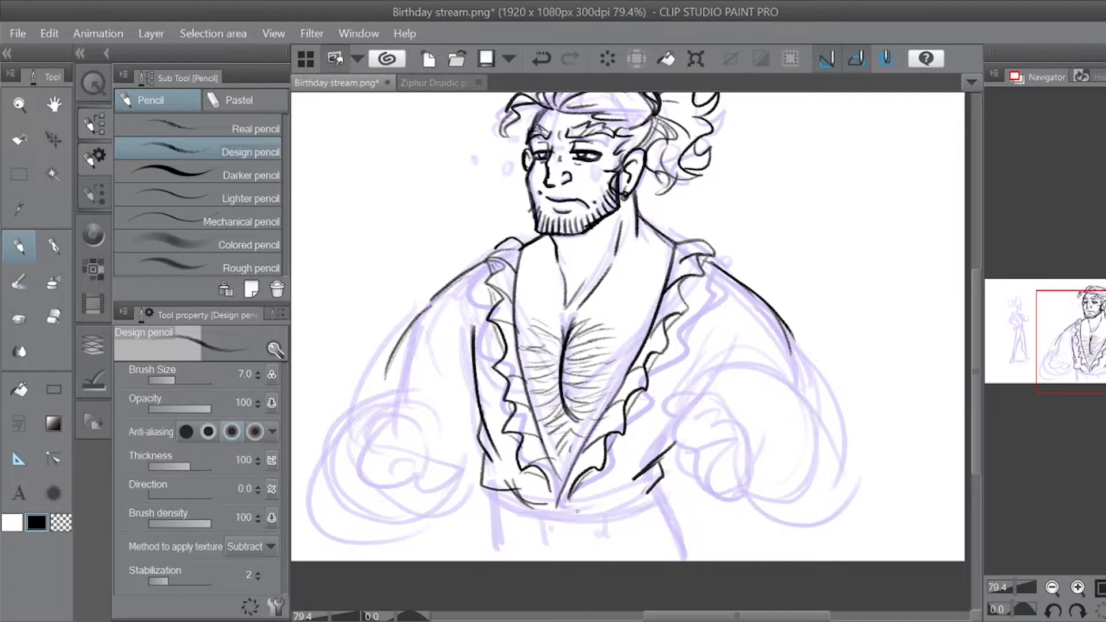
mouse_move(716, 397)
left_mouse_down()
mouse_move(674, 433)
mouse_move(706, 422)
left_mouse_up()
key("ctrl+z")
key("ctrl+z")
Step: Make Layer 1 the drawing layer and sketch the thumb and curled fingers of the man's left fist
left_click(93, 344)
left_click(234, 199)
mouse_move(689, 404)
left_mouse_down()
mouse_move(695, 412)
mouse_move(711, 397)
mouse_move(740, 454)
mouse_move(740, 489)
mouse_move(750, 457)
left_mouse_up()
key("ctrl+z")
mouse_move(695, 406)
left_mouse_down()
mouse_move(677, 433)
mouse_move(696, 459)
mouse_move(679, 448)
mouse_move(727, 410)
mouse_move(694, 470)
mouse_move(741, 471)
mouse_move(748, 433)
left_mouse_up()
mouse_move(708, 488)
left_mouse_down()
mouse_move(747, 461)
mouse_move(756, 472)
mouse_move(748, 427)
mouse_move(712, 402)
mouse_move(659, 423)
left_mouse_up()
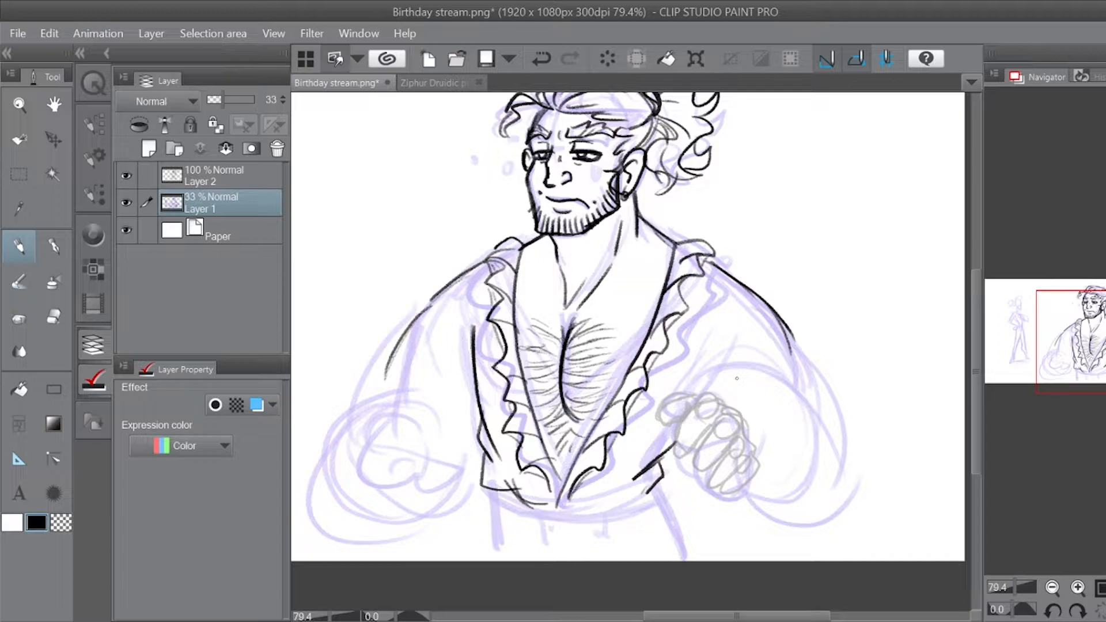
Step: Refine the sketched fist and rough in the rounded, puffy sleeve around the man's left forearm
mouse_move(699, 396)
left_mouse_down()
mouse_move(749, 382)
mouse_move(777, 490)
mouse_move(765, 494)
left_mouse_up()
mouse_move(728, 499)
left_mouse_down()
mouse_move(837, 469)
mouse_move(813, 408)
left_mouse_up()
left_click_drag(809, 402, 801, 485)
left_click_drag(794, 345, 835, 437)
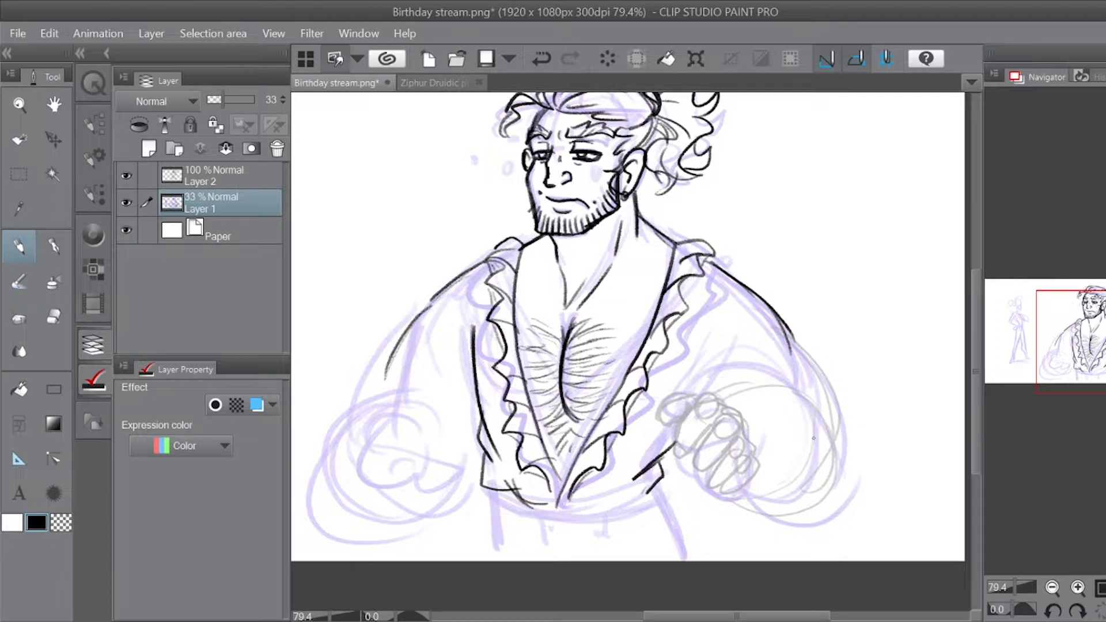
Step: Make Layer 2 the drawing layer and outline the thumb and knuckles of the man's left fist
left_click(213, 179)
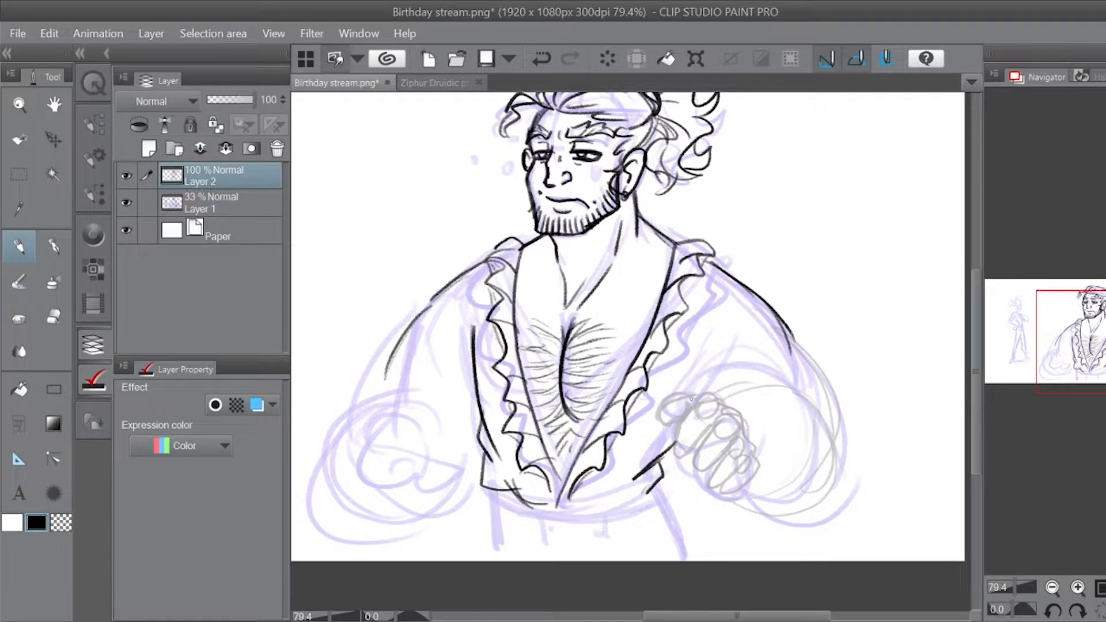
mouse_move(691, 396)
left_mouse_down()
mouse_move(657, 420)
mouse_move(681, 431)
mouse_move(718, 398)
mouse_move(758, 482)
left_mouse_up()
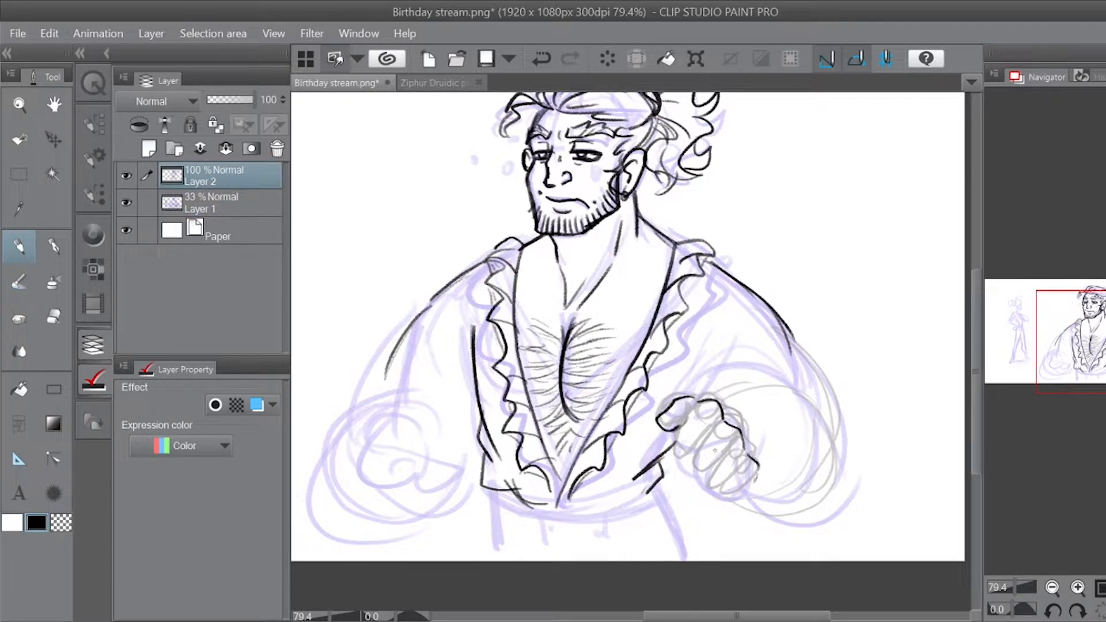
mouse_move(694, 415)
left_mouse_down()
mouse_move(673, 456)
mouse_move(691, 457)
mouse_move(699, 436)
mouse_move(706, 474)
mouse_move(727, 458)
mouse_move(720, 475)
left_mouse_up()
key("ctrl+z")
mouse_move(712, 427)
left_mouse_down()
mouse_move(695, 445)
mouse_move(681, 431)
mouse_move(703, 448)
mouse_move(690, 471)
mouse_move(725, 457)
mouse_move(720, 473)
left_mouse_up()
key("ctrl+z")
key("ctrl+z")
key("ctrl+z")
key("ctrl+z")
key("ctrl+z")
key("ctrl+z")
Step: Draw the lines separating the curled fingers of the man's left fist
mouse_move(716, 427)
left_mouse_down()
mouse_move(693, 473)
mouse_move(710, 477)
left_mouse_up()
left_click_drag(708, 477, 731, 449)
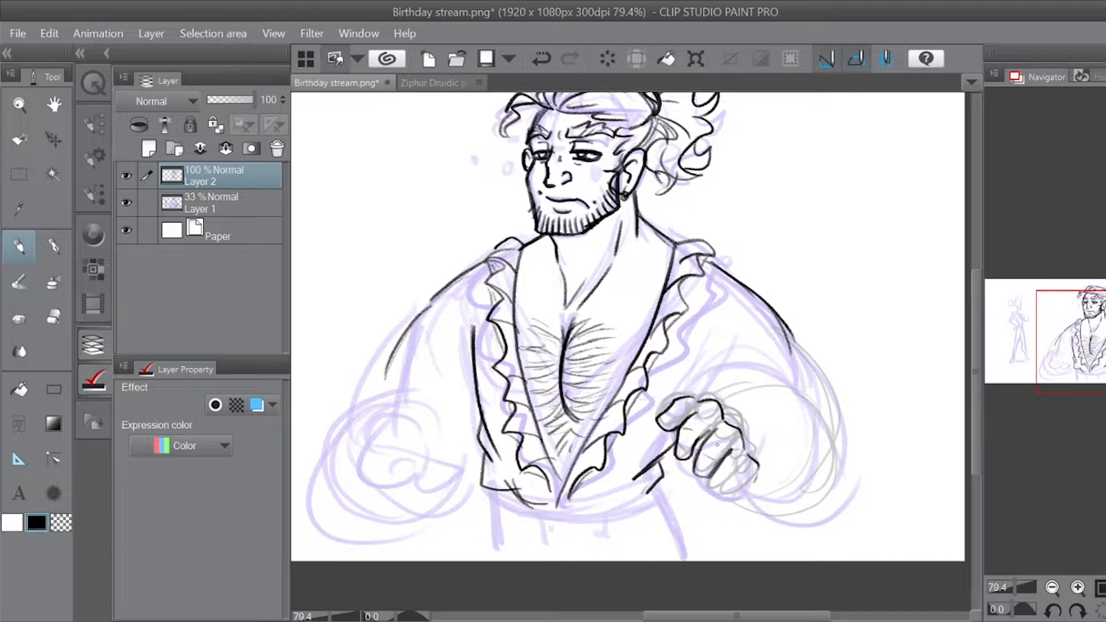
Step: Finish the finger outlines of the man's left fist and draw the ruffled cuff around it
mouse_move(730, 457)
left_mouse_down()
mouse_move(714, 484)
mouse_move(728, 494)
mouse_move(742, 477)
left_mouse_up()
mouse_move(748, 464)
left_mouse_down()
mouse_move(730, 501)
mouse_move(717, 481)
mouse_move(718, 494)
left_mouse_up()
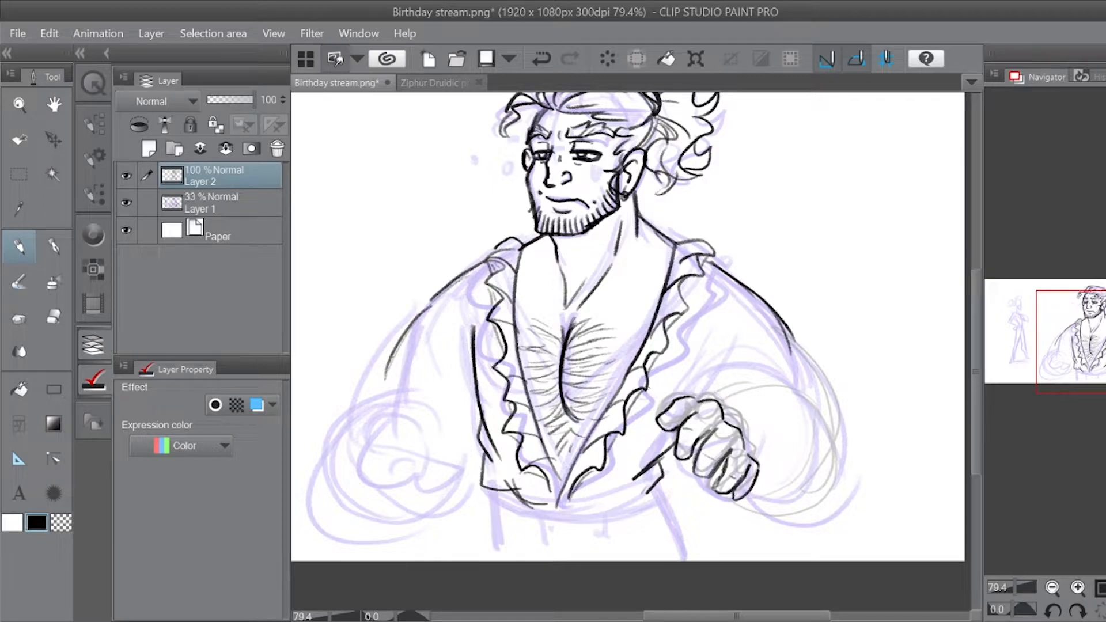
mouse_move(691, 400)
left_mouse_down()
mouse_move(720, 392)
mouse_move(768, 444)
mouse_move(753, 490)
left_mouse_up()
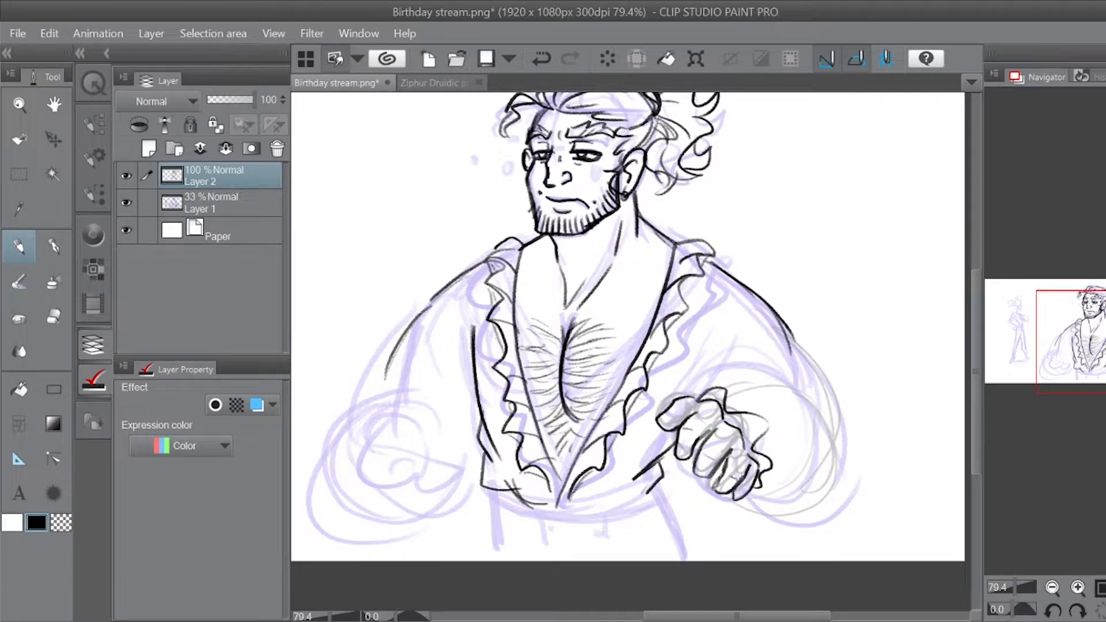
left_click_drag(725, 390, 760, 451)
mouse_move(677, 455)
left_mouse_down()
mouse_move(709, 493)
mouse_move(764, 489)
left_mouse_up()
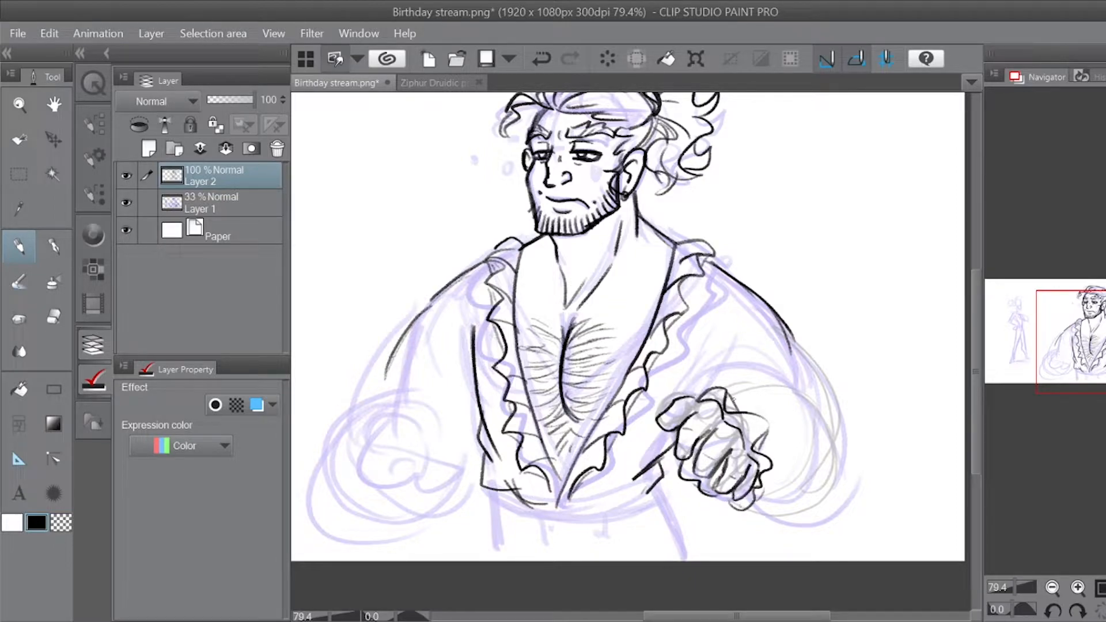
Step: Outline the rounded, puffy sleeve around the man's left forearm and mark a fold on the upper arm
left_click_drag(729, 403, 839, 430)
key("ctrl+z")
left_click_drag(729, 405, 839, 410)
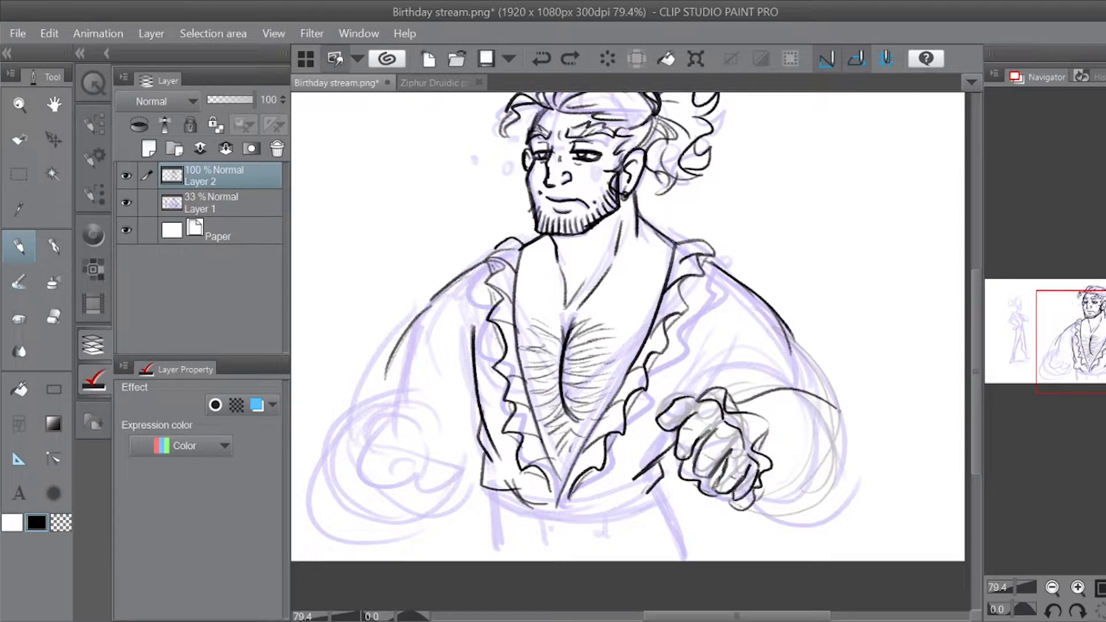
mouse_move(721, 500)
left_mouse_down()
mouse_move(845, 516)
mouse_move(864, 470)
left_mouse_up()
mouse_move(792, 332)
left_mouse_down()
mouse_move(853, 510)
mouse_move(864, 486)
left_mouse_up()
mouse_move(748, 311)
left_mouse_down()
mouse_move(729, 339)
mouse_move(750, 311)
left_mouse_up()
left_click_drag(697, 372, 695, 394)
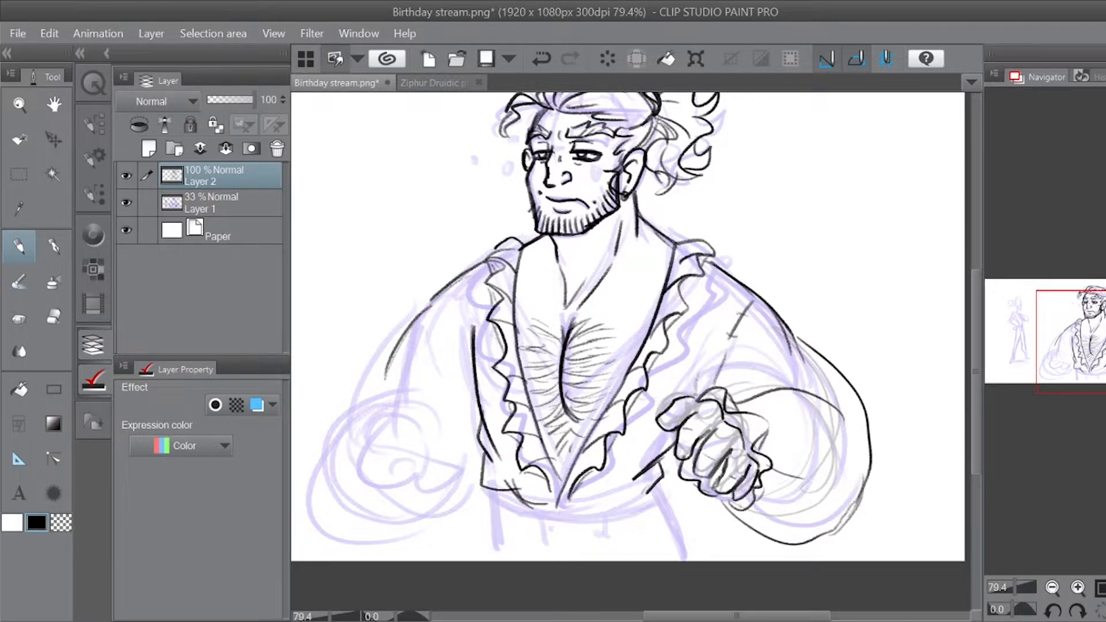
Step: Draw fold lines inside the man's puffy left sleeve, undoing unwanted strokes
mouse_move(791, 338)
left_mouse_down()
mouse_move(836, 383)
mouse_move(855, 436)
left_mouse_up()
left_click_drag(737, 343, 760, 388)
mouse_move(733, 417)
left_mouse_down()
mouse_move(723, 430)
mouse_move(747, 448)
left_mouse_up()
key("ctrl+z")
key("ctrl+z")
key("ctrl+z")
key("ctrl+z")
key("ctrl+z")
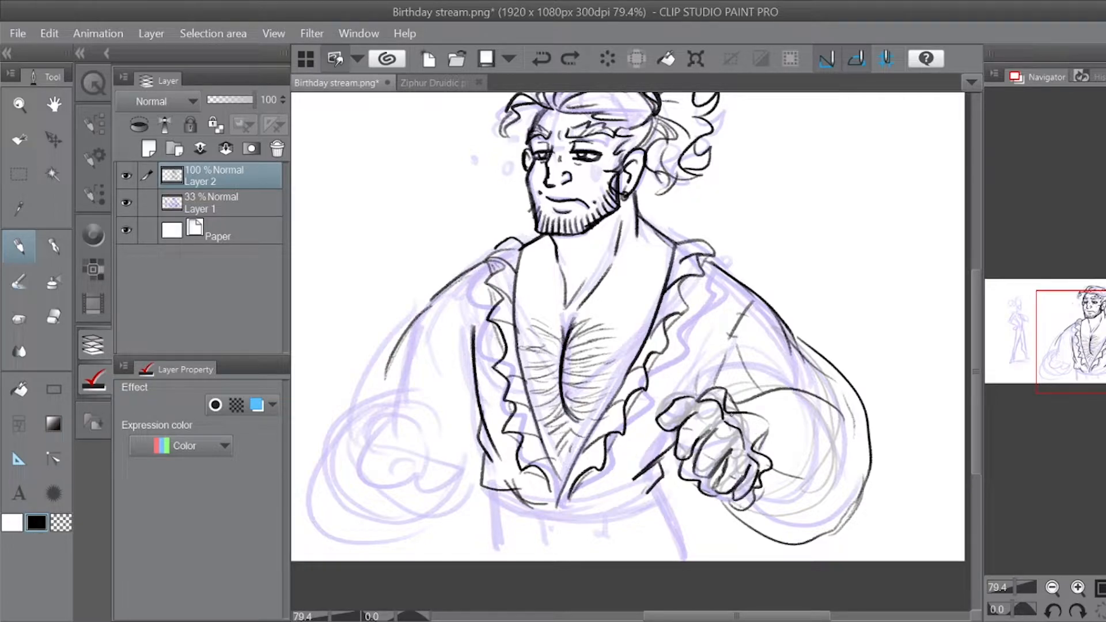
left_click_drag(744, 418, 739, 439)
Step: Make Layer 1 the drawing layer and sketch the knuckles of the man's right fist
mouse_move(396, 411)
left_mouse_down()
mouse_move(365, 426)
mouse_move(372, 520)
mouse_move(398, 524)
left_mouse_up()
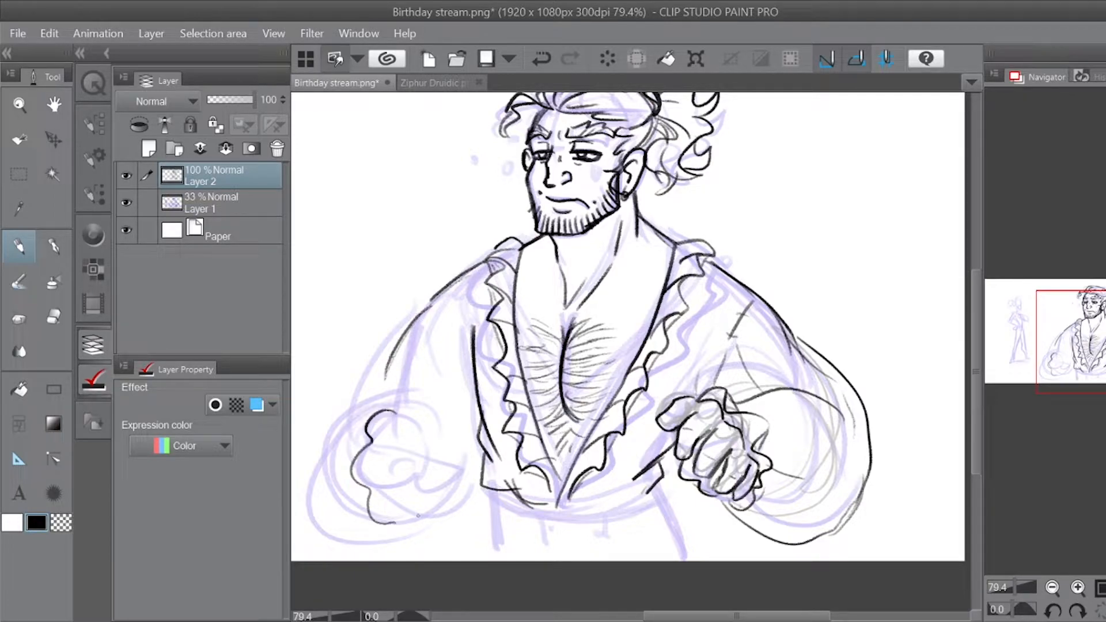
key("ctrl+z")
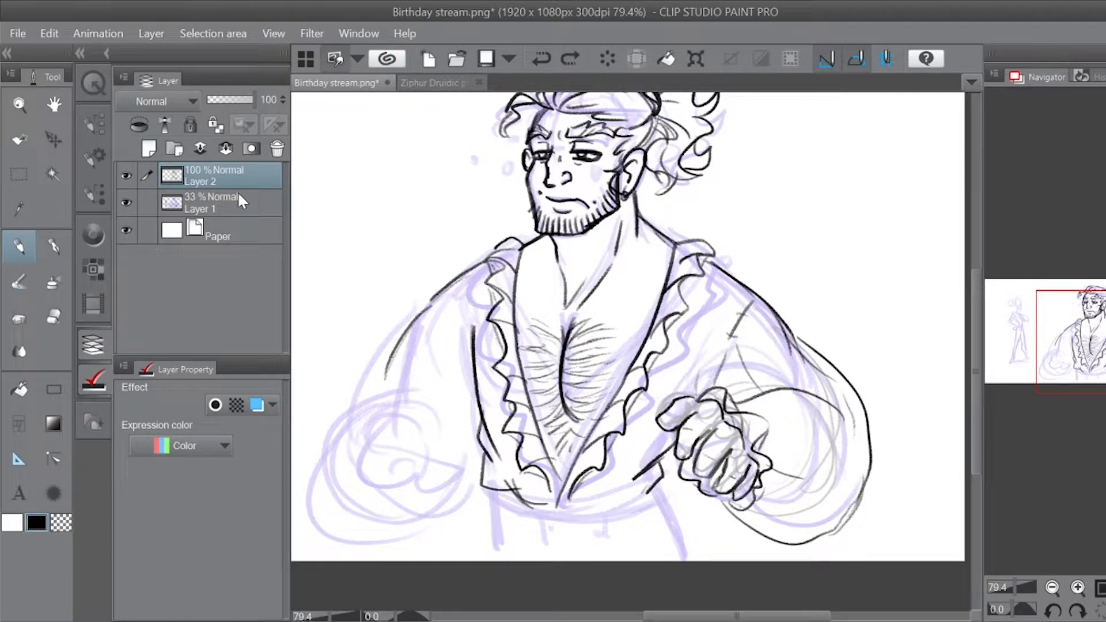
left_click(251, 201)
left_click_drag(384, 418, 364, 469)
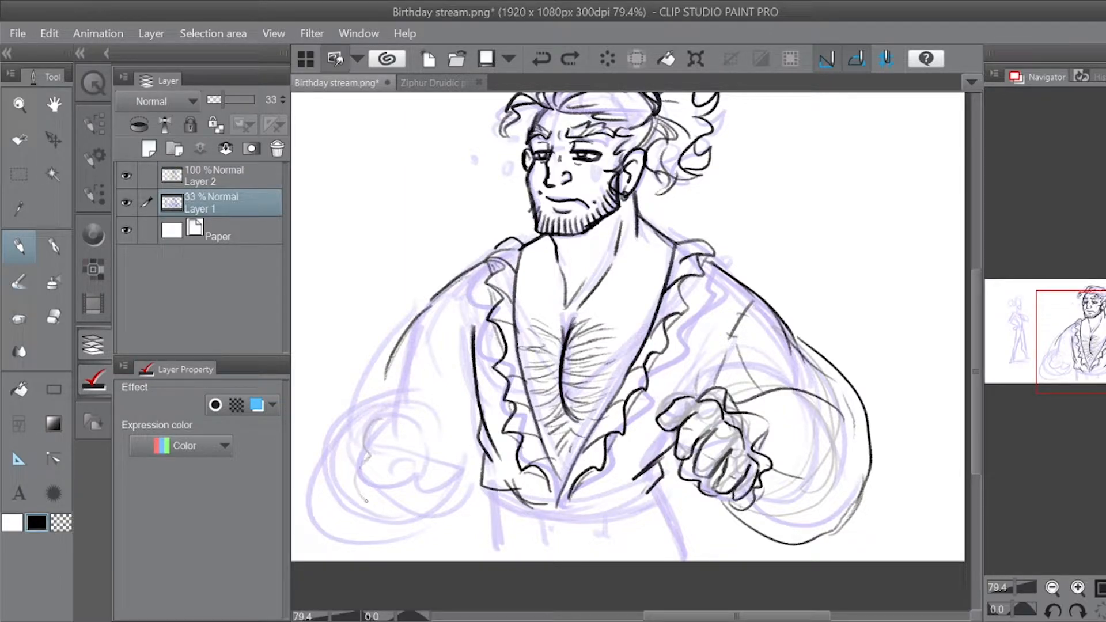
key("ctrl+z")
left_click_drag(374, 425, 376, 433)
mouse_move(370, 456)
left_mouse_down()
mouse_move(362, 498)
mouse_move(387, 506)
left_mouse_up()
Step: Sketch the curled fingers and thumb side of the man's right fist
mouse_move(364, 451)
left_mouse_down()
mouse_move(400, 422)
mouse_move(423, 431)
mouse_move(411, 447)
left_mouse_up()
mouse_move(353, 479)
left_mouse_down()
mouse_move(386, 459)
mouse_move(424, 469)
left_mouse_up()
left_click_drag(363, 486, 398, 494)
key("ctrl+z")
key("ctrl+z")
mouse_move(360, 463)
left_mouse_down()
mouse_move(397, 447)
mouse_move(417, 459)
mouse_move(376, 483)
mouse_move(419, 480)
mouse_move(362, 503)
mouse_move(376, 431)
left_mouse_up()
mouse_move(367, 520)
left_mouse_down()
mouse_move(398, 505)
mouse_move(415, 515)
mouse_move(387, 524)
mouse_move(366, 504)
left_mouse_up()
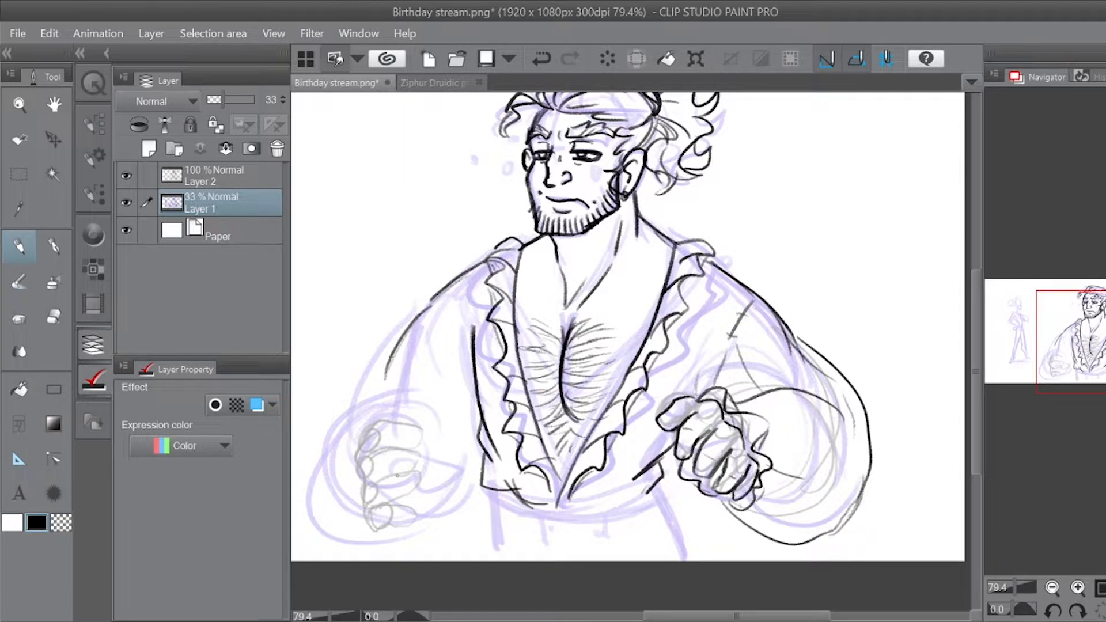
mouse_move(418, 448)
left_mouse_down()
mouse_move(430, 466)
mouse_move(425, 505)
mouse_move(418, 400)
mouse_move(407, 416)
left_mouse_up()
Step: Make Layer 2 the drawing layer and outline the four curled fingers of the man's right fist
left_click(242, 172)
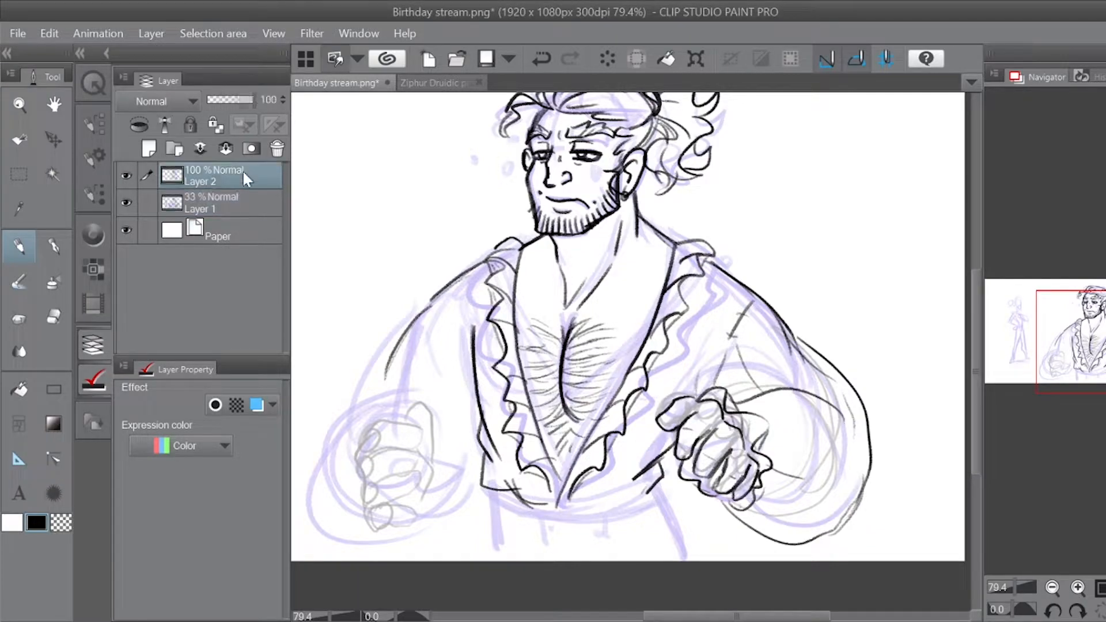
mouse_move(368, 438)
left_mouse_down()
mouse_move(357, 468)
mouse_move(399, 424)
mouse_move(427, 441)
mouse_move(395, 448)
mouse_move(357, 516)
left_mouse_up()
mouse_move(363, 469)
left_mouse_down()
mouse_move(381, 456)
mouse_move(421, 461)
mouse_move(420, 481)
mouse_move(364, 501)
mouse_move(424, 490)
mouse_move(392, 509)
left_mouse_up()
mouse_move(405, 448)
left_mouse_down()
mouse_move(383, 457)
mouse_move(404, 445)
left_mouse_up()
mouse_move(375, 514)
left_mouse_down()
mouse_move(408, 509)
mouse_move(418, 532)
mouse_move(360, 516)
left_mouse_up()
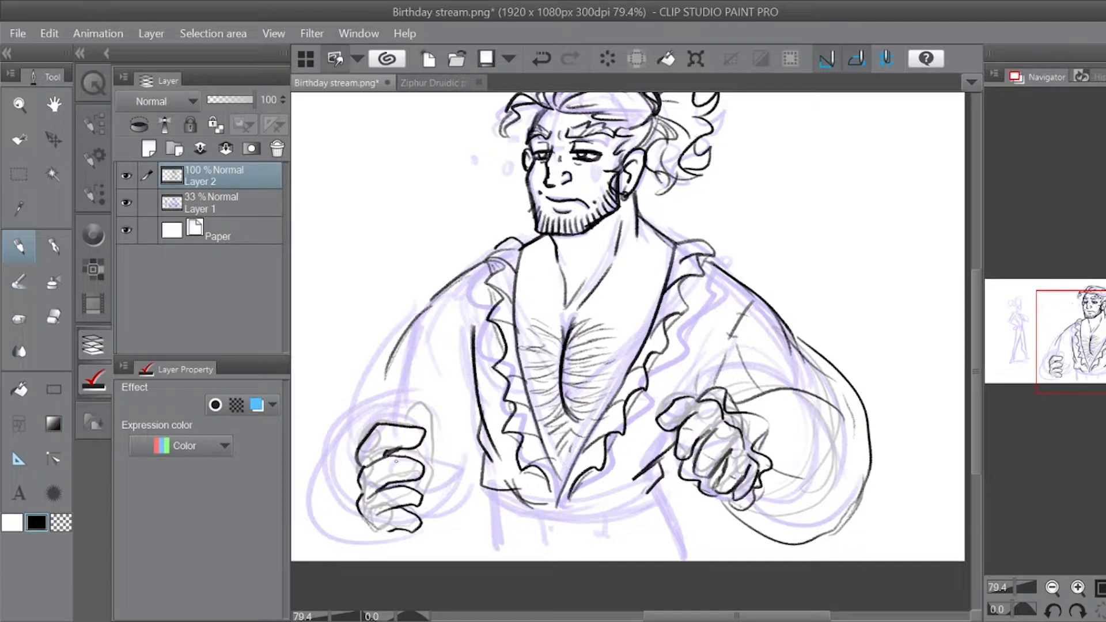
Step: Outline the thumb side of the man's right fist and add short detail lines on the fingers
left_click_drag(430, 450, 426, 498)
mouse_move(432, 455)
left_mouse_down()
mouse_move(416, 409)
mouse_move(401, 425)
left_mouse_up()
key("ctrl+z")
key("ctrl+z")
left_click_drag(424, 499, 423, 522)
mouse_move(377, 518)
left_mouse_down()
mouse_move(399, 508)
mouse_move(401, 524)
left_mouse_up()
left_click_drag(401, 484, 404, 499)
left_click_drag(396, 458, 398, 468)
mouse_move(388, 426)
left_mouse_down()
mouse_move(394, 437)
mouse_move(399, 423)
left_mouse_up()
Step: Draw the wavy ruffled cuff around the man's right fist
left_click_drag(362, 457, 355, 496)
mouse_move(367, 433)
left_mouse_down()
mouse_move(328, 478)
mouse_move(363, 540)
left_mouse_up()
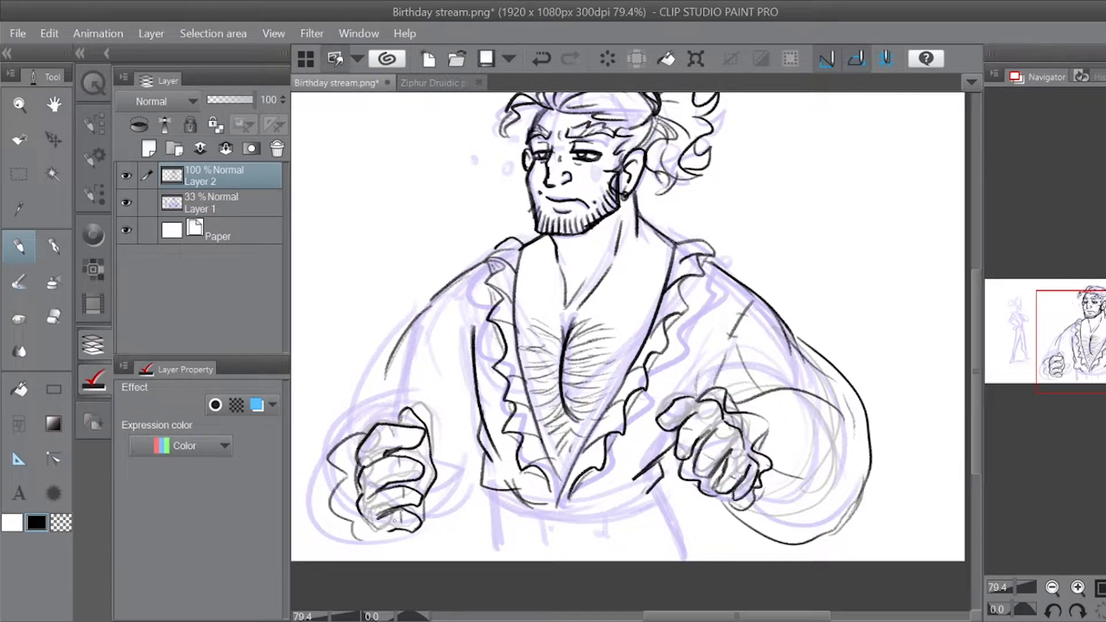
key("ctrl+z")
left_click_drag(370, 429, 348, 523)
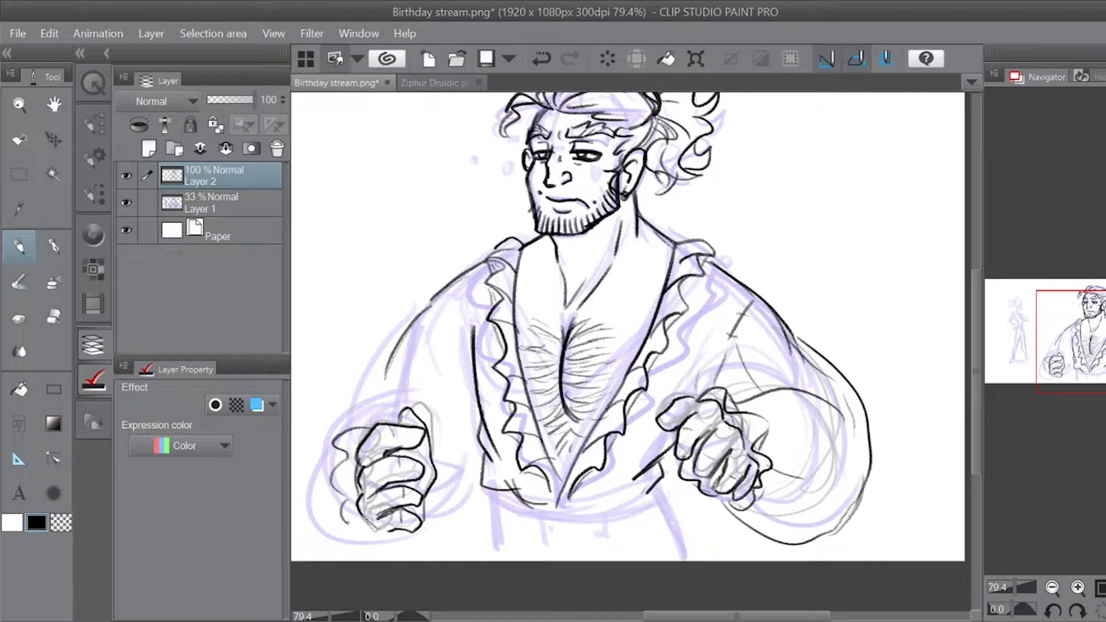
left_click_drag(366, 425, 398, 414)
left_click_drag(427, 437, 437, 506)
mouse_move(345, 452)
left_mouse_down()
mouse_move(349, 497)
mouse_move(360, 500)
left_mouse_up()
left_click_drag(344, 518, 363, 525)
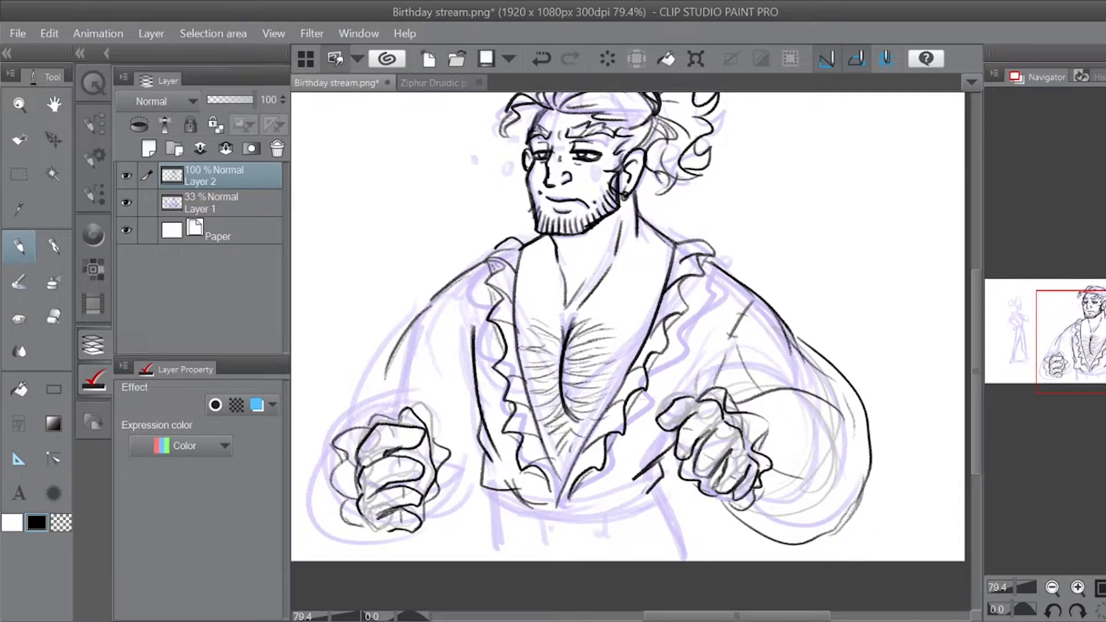
mouse_move(371, 422)
left_mouse_down()
mouse_move(377, 434)
mouse_move(439, 440)
mouse_move(435, 432)
mouse_move(440, 483)
left_mouse_up()
left_click_drag(367, 528, 395, 521)
left_click_drag(347, 414, 424, 379)
mouse_move(377, 388)
left_mouse_down()
mouse_move(337, 439)
mouse_move(330, 509)
left_mouse_up()
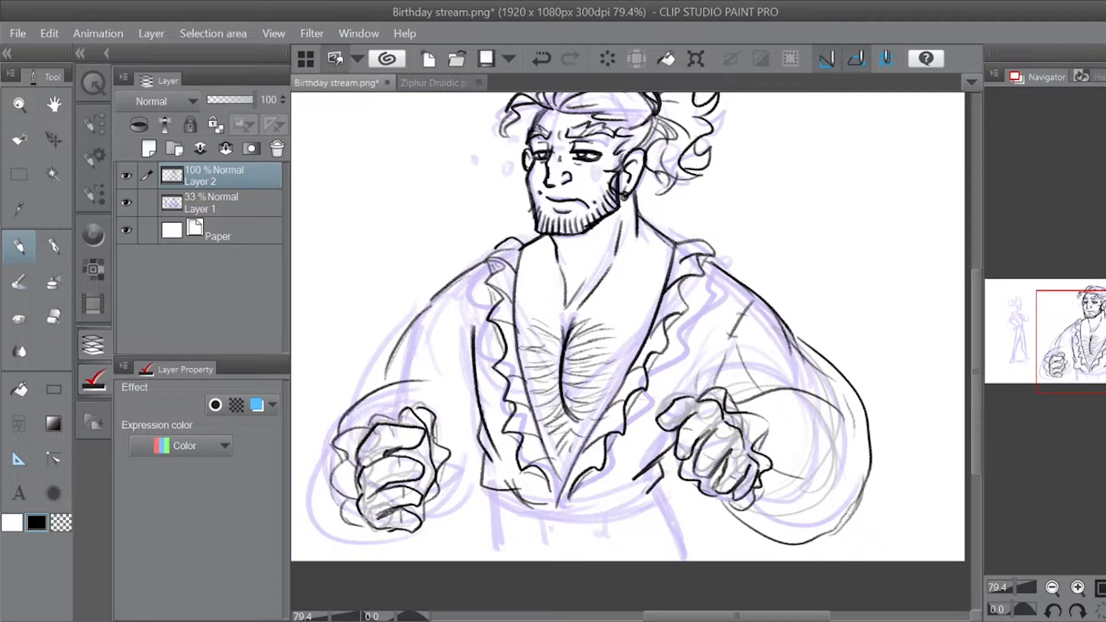
key("ctrl+z")
key("ctrl+z")
key("ctrl+z")
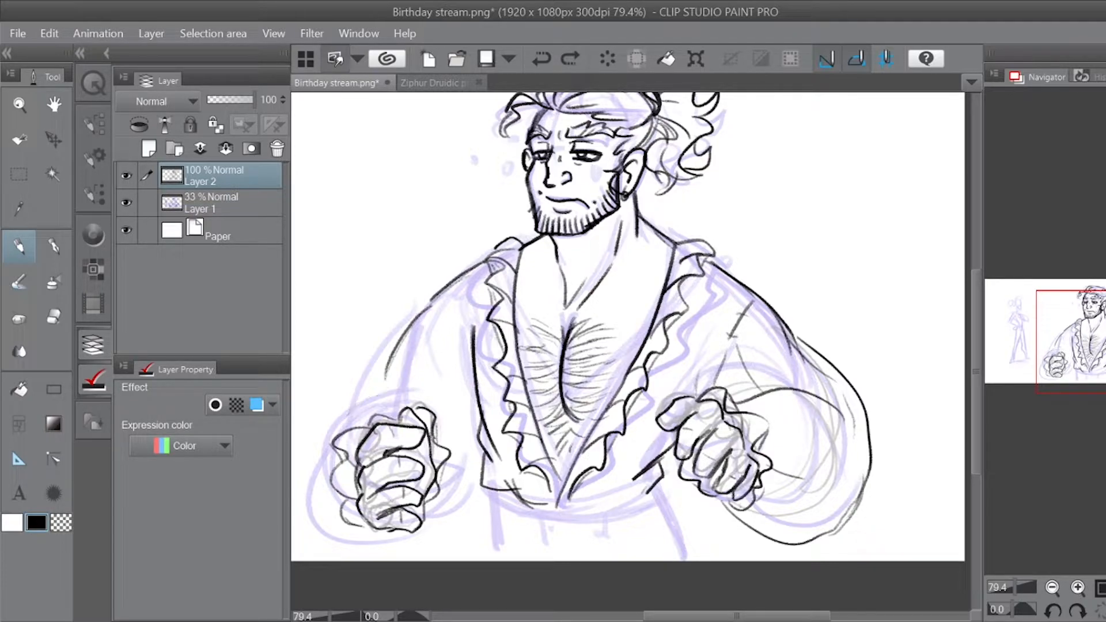
mouse_move(433, 407)
left_mouse_down()
mouse_move(465, 496)
mouse_move(444, 532)
mouse_move(326, 488)
mouse_move(401, 385)
mouse_move(439, 295)
left_mouse_up()
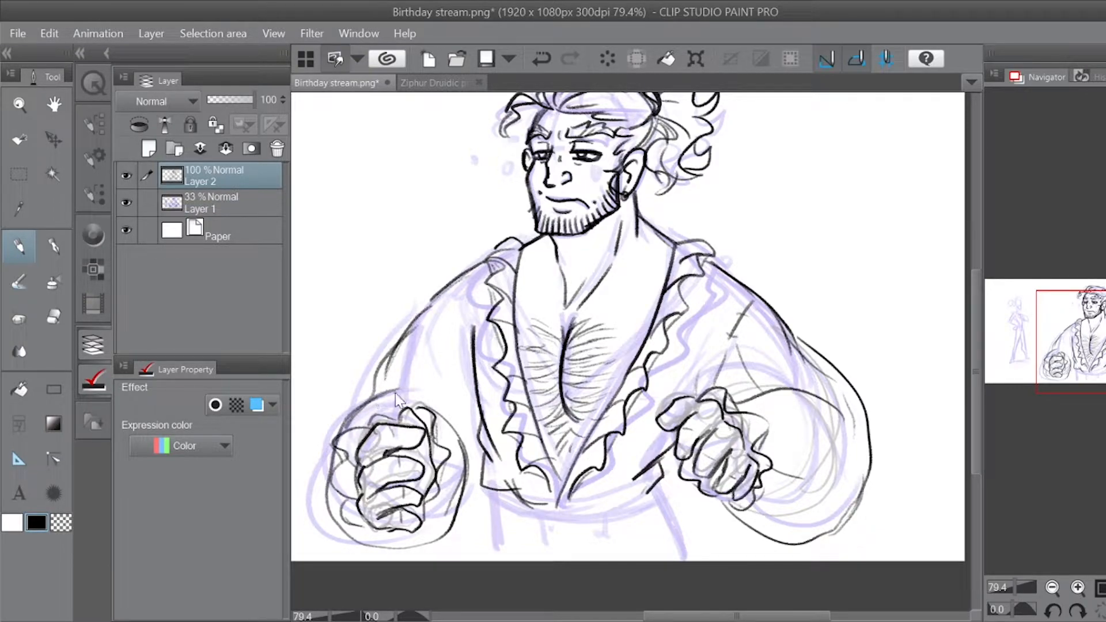
key("ctrl+z")
key("ctrl+z")
Step: Draw the sleeve's gathered edge above the man's right fist and darken the outer line of that arm
mouse_move(399, 396)
left_mouse_down()
mouse_move(341, 438)
mouse_move(411, 412)
left_mouse_up()
left_click_drag(341, 441, 410, 333)
left_click_drag(386, 379, 371, 402)
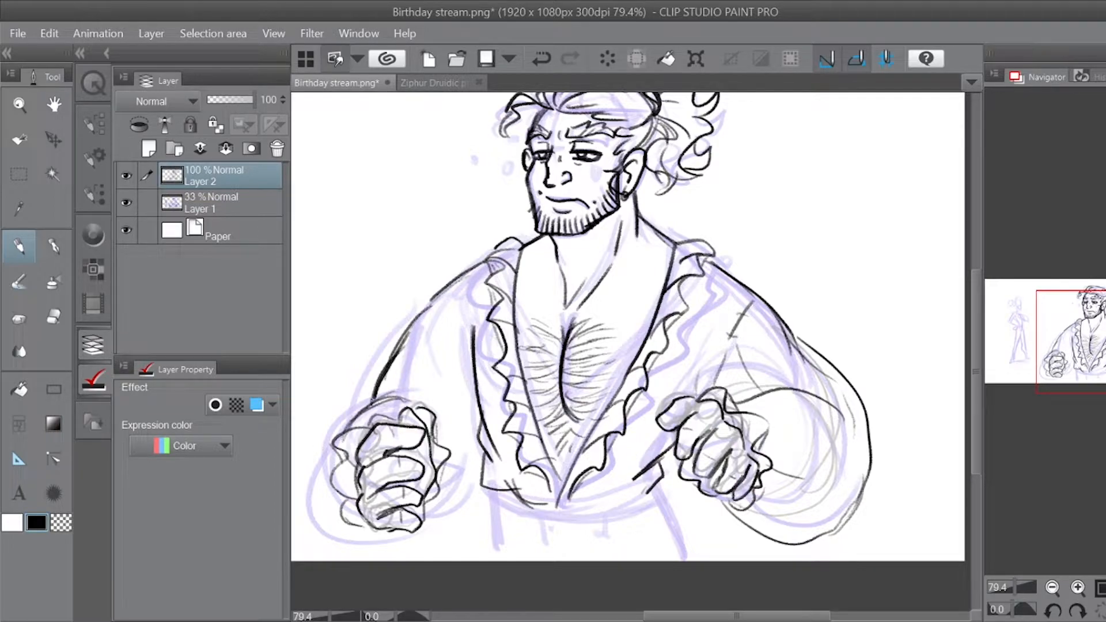
Step: Draw the rounded lower contour of the puffy sleeve beneath the man's right fist and up toward his waist
left_click_drag(336, 506, 444, 485)
left_click_drag(412, 524, 460, 474)
key("ctrl+z")
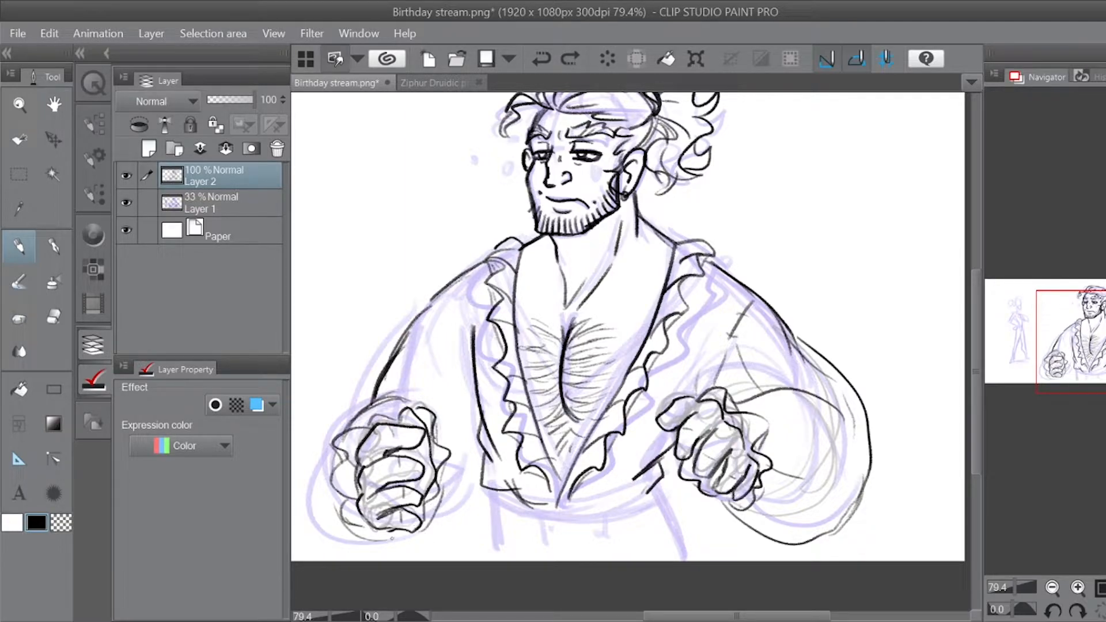
mouse_move(362, 541)
left_mouse_down()
mouse_move(453, 525)
mouse_move(475, 464)
left_mouse_up()
left_click_drag(443, 512, 469, 436)
left_click_drag(426, 537, 453, 454)
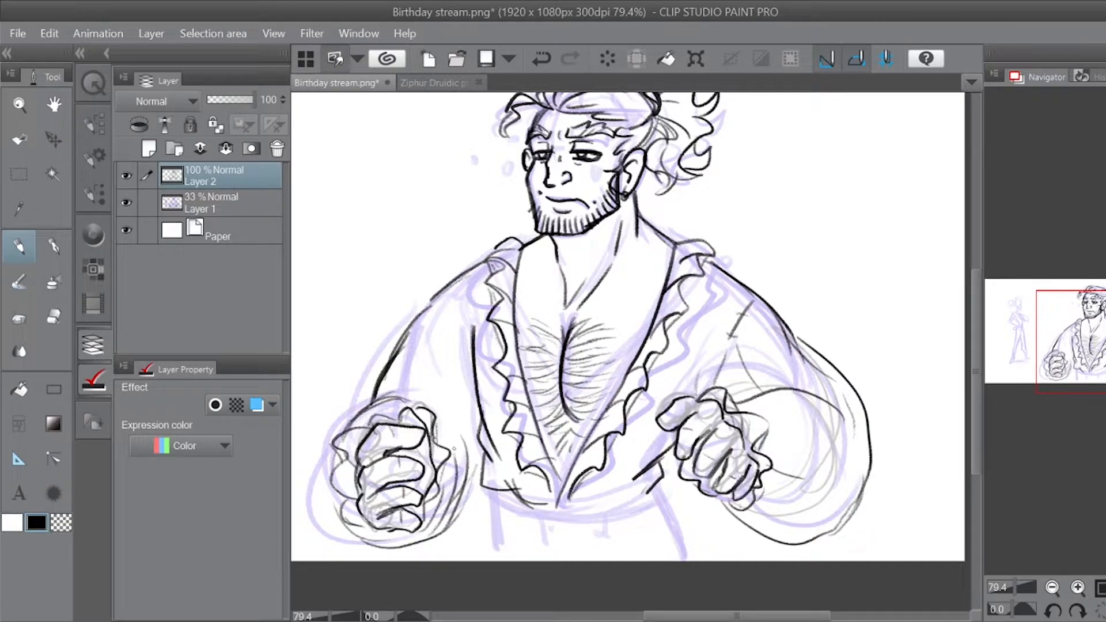
left_click_drag(461, 501, 480, 441)
left_click_drag(446, 527, 475, 455)
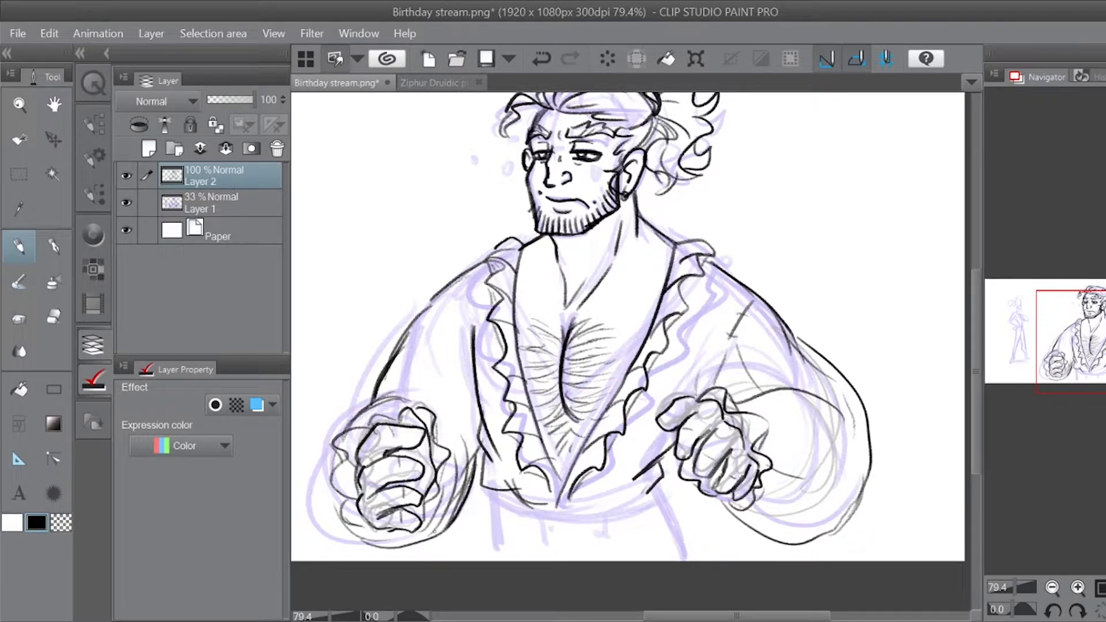
Step: Add the upper curve of the man's right puffy sleeve and fold lines on the upper arm
left_click_drag(352, 419, 435, 383)
mouse_move(352, 427)
left_mouse_down()
mouse_move(423, 382)
mouse_move(355, 424)
mouse_move(382, 364)
left_mouse_up()
mouse_move(380, 364)
left_mouse_down()
mouse_move(441, 293)
mouse_move(467, 332)
left_mouse_up()
Step: Outline both sides of the man's trousers from the waist to the canvas edge with thick curved lines
left_click_drag(491, 487, 495, 558)
left_click_drag(656, 482, 685, 560)
key("ctrl+z")
key("ctrl+z")
left_click_drag(489, 485, 481, 559)
mouse_move(487, 484)
left_mouse_down()
mouse_move(480, 560)
mouse_move(478, 542)
left_mouse_up()
left_click_drag(659, 483, 698, 555)
left_click_drag(679, 510, 699, 560)
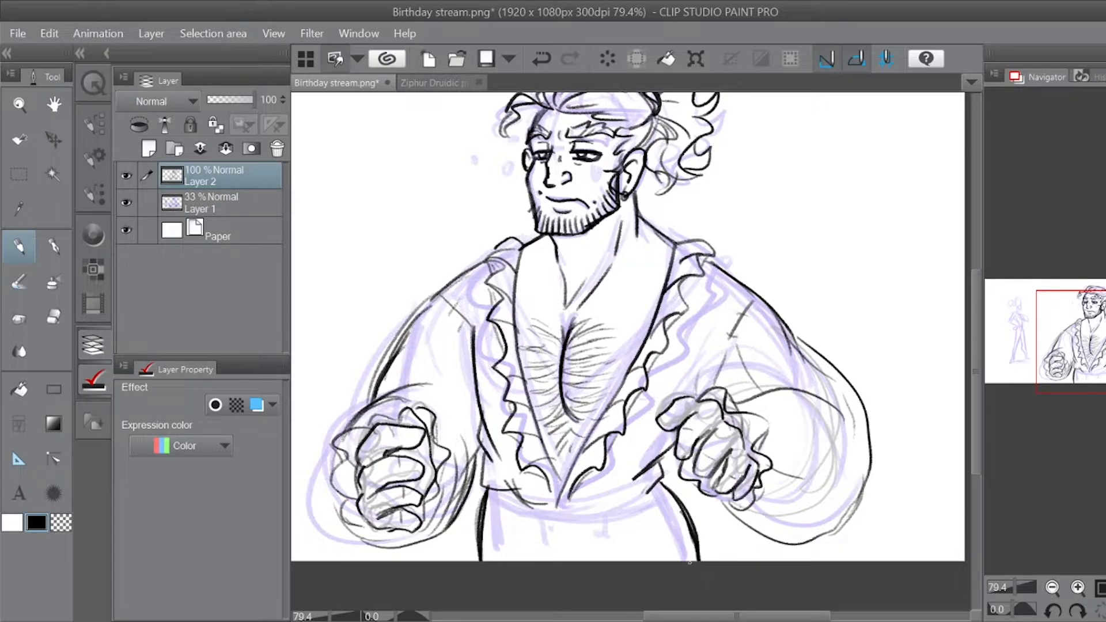
Step: Draw the man's waistline and the trousers' front panel with four round buttons
left_click_drag(539, 509, 668, 485)
left_click_drag(603, 509, 643, 498)
mouse_move(567, 506)
left_mouse_down()
mouse_move(608, 511)
mouse_move(548, 547)
left_mouse_up()
mouse_move(608, 509)
left_mouse_down()
mouse_move(609, 539)
mouse_move(558, 517)
mouse_move(592, 517)
mouse_move(563, 544)
mouse_move(593, 557)
mouse_move(599, 542)
left_mouse_up()
left_click_drag(611, 515, 613, 557)
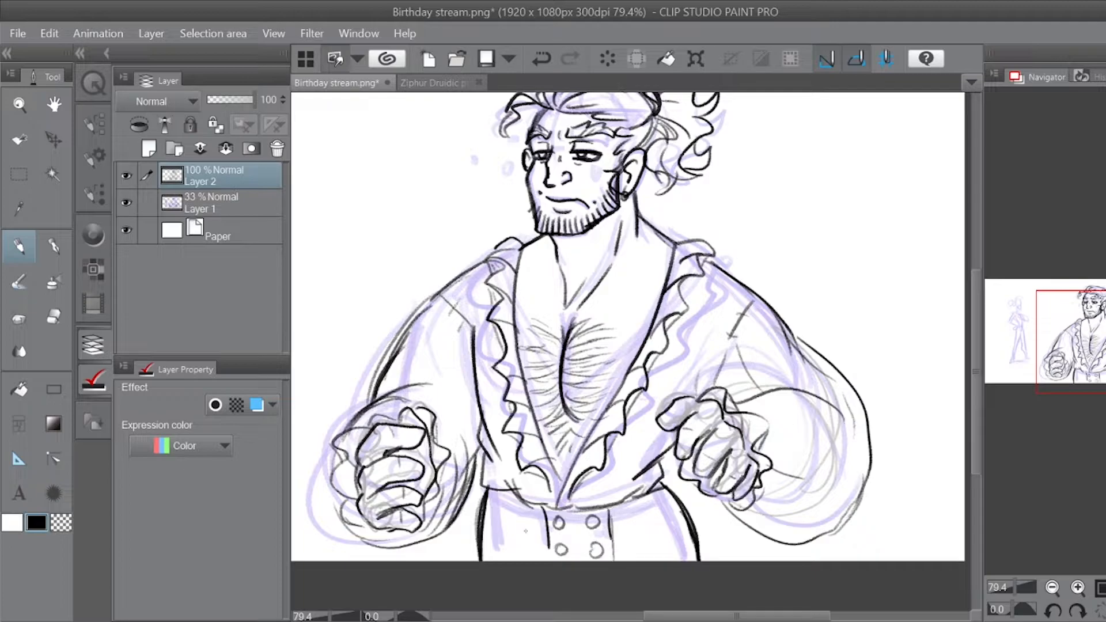
left_click_drag(662, 496, 683, 560)
left_click_drag(675, 545, 686, 545)
Step: Draw small bubbles beside the man's head and add shading lines and drops to his face
left_click_drag(576, 288, 619, 358)
left_click_drag(517, 227, 527, 211)
left_click_drag(544, 232, 543, 242)
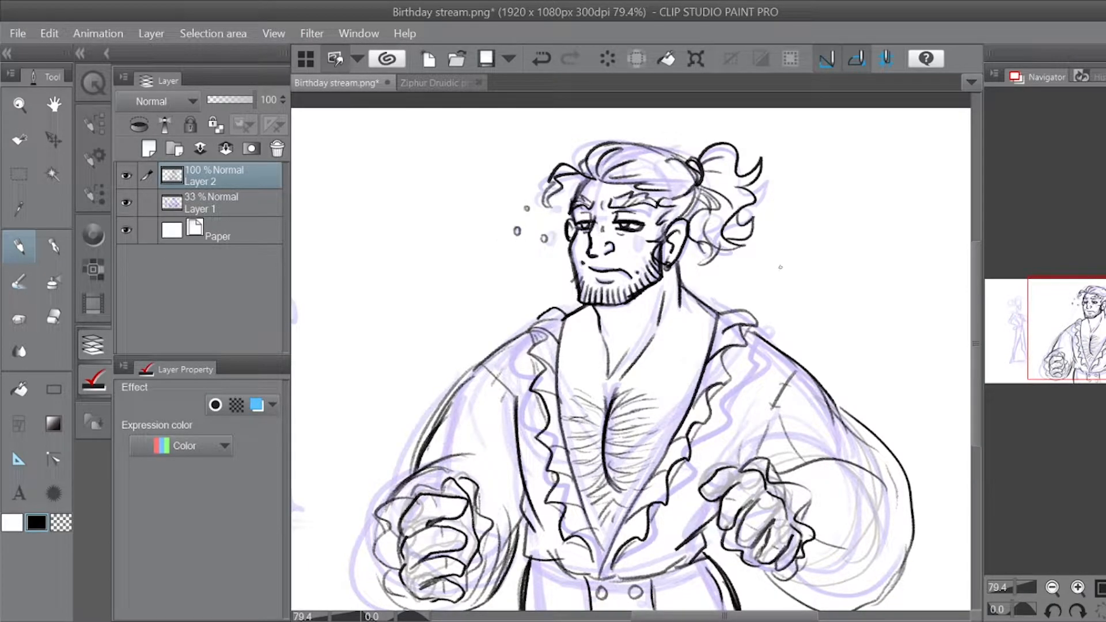
left_click_drag(595, 215, 595, 232)
mouse_move(599, 216)
left_mouse_down()
mouse_move(598, 231)
mouse_move(635, 259)
mouse_move(636, 244)
mouse_move(583, 240)
left_mouse_up()
left_click_drag(587, 299, 669, 284)
Step: Outline the small full-length figure's face, ear, neck and right shoulder
left_click_drag(1072, 323, 1047, 319)
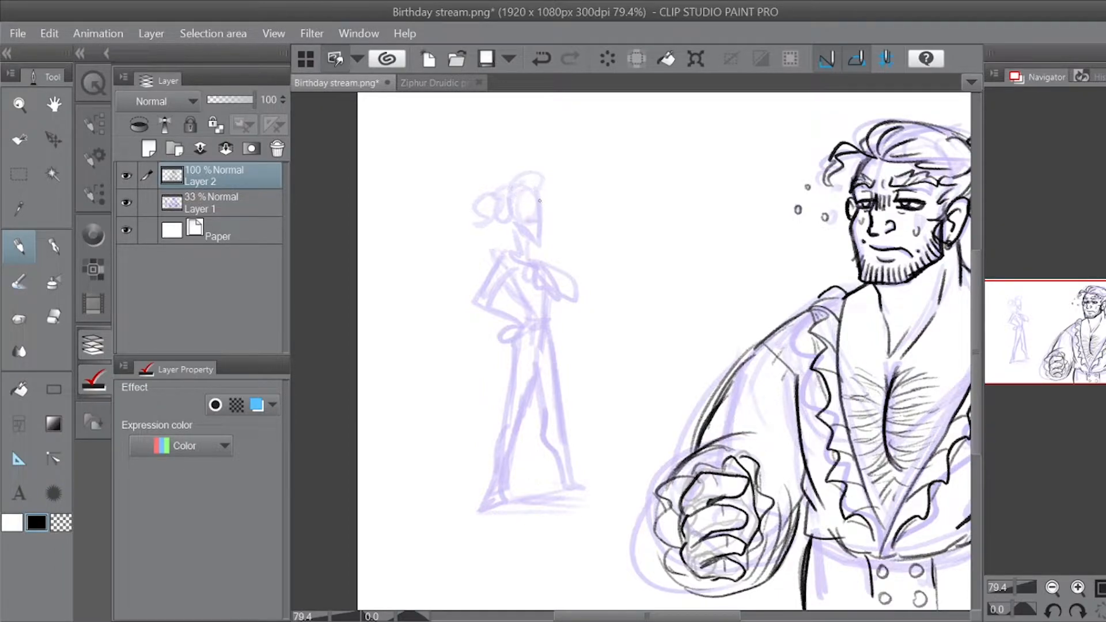
mouse_move(539, 201)
left_mouse_down()
mouse_move(541, 231)
mouse_move(520, 225)
mouse_move(521, 242)
mouse_move(539, 236)
left_mouse_up()
key("ctrl+z")
mouse_move(535, 238)
left_mouse_down()
mouse_move(532, 250)
mouse_move(490, 257)
mouse_move(481, 288)
left_mouse_up()
Step: Draw the small figure's raised hand at the chest and its bent left arm, redoing unsuccessful strokes
mouse_move(526, 248)
left_mouse_down()
mouse_move(527, 268)
mouse_move(556, 249)
mouse_move(533, 250)
left_mouse_up()
left_click_drag(531, 249, 556, 257)
key("ctrl+z")
key("ctrl+z")
key("ctrl+z")
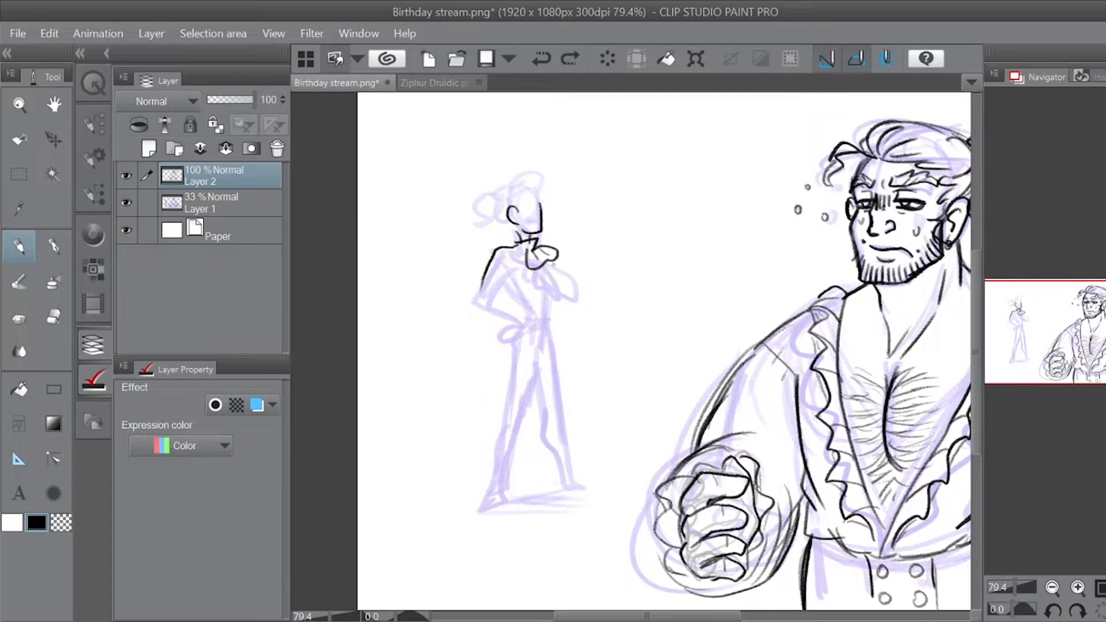
key("ctrl+z")
mouse_move(535, 242)
left_mouse_down()
mouse_move(547, 254)
mouse_move(530, 266)
mouse_move(552, 261)
mouse_move(530, 272)
mouse_move(543, 262)
mouse_move(570, 297)
mouse_move(562, 266)
mouse_move(552, 271)
mouse_move(570, 281)
mouse_move(527, 299)
mouse_move(549, 311)
left_mouse_up()
key("ctrl+z")
key("ctrl+z")
Step: Outline the small figure's bent right arm with its hand resting on the hip
left_click_drag(507, 269, 521, 324)
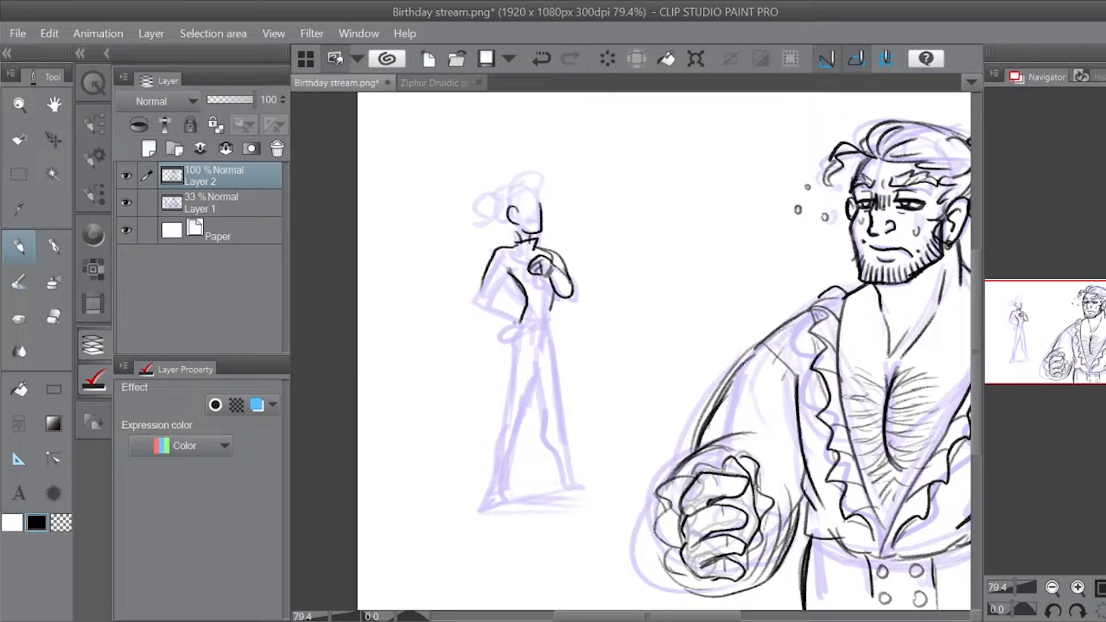
mouse_move(510, 269)
left_mouse_down()
mouse_move(498, 293)
mouse_move(512, 319)
mouse_move(495, 347)
mouse_move(506, 331)
left_mouse_up()
mouse_move(516, 312)
left_mouse_down()
mouse_move(495, 330)
mouse_move(520, 322)
left_mouse_up()
left_click_drag(519, 313, 512, 326)
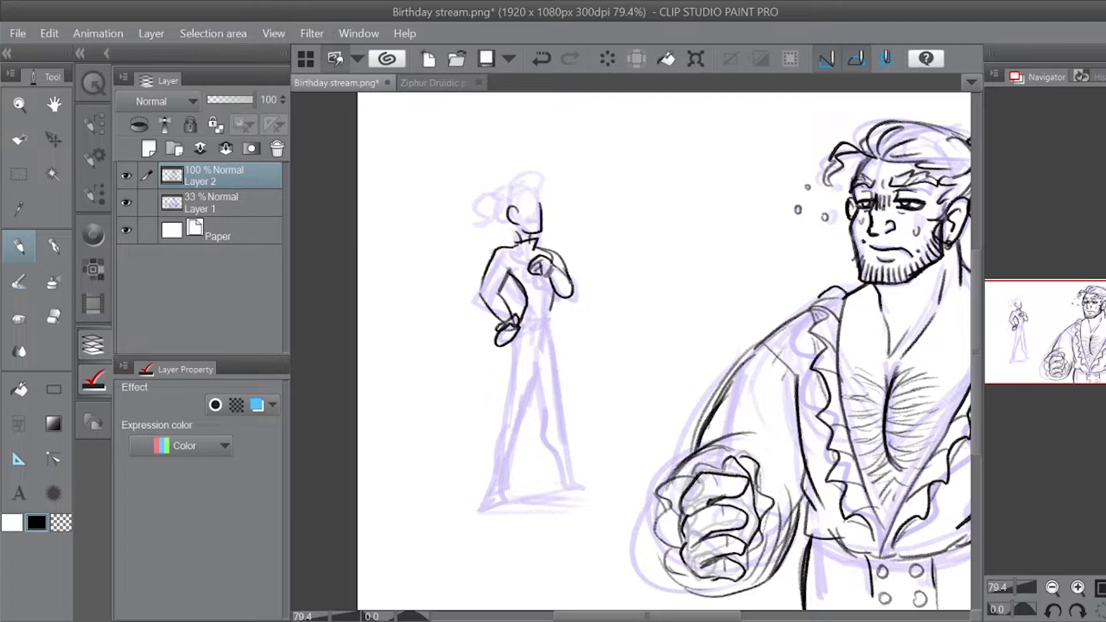
Step: Draw the collar and front edge of the small figure's jacket
left_click_drag(515, 245, 546, 300)
key("ctrl+z")
left_click_drag(534, 249, 519, 268)
mouse_move(518, 246)
left_mouse_down()
mouse_move(510, 262)
mouse_move(536, 277)
left_mouse_up()
mouse_move(532, 274)
left_mouse_down()
mouse_move(545, 294)
mouse_move(539, 318)
left_mouse_up()
Step: Outline the small figure's hips, legs and pointed feet, and mark the top edge of the right boot
mouse_move(555, 301)
left_mouse_down()
mouse_move(550, 332)
mouse_move(511, 364)
left_mouse_up()
left_click_drag(552, 310, 561, 385)
left_click_drag(542, 332, 524, 395)
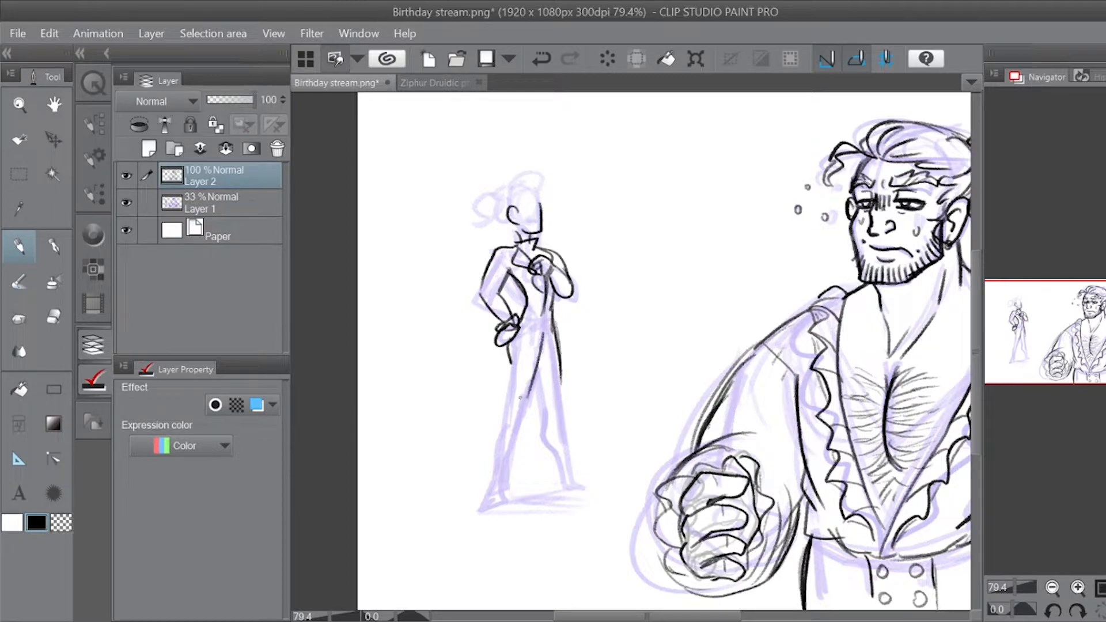
left_click_drag(512, 355, 491, 481)
mouse_move(531, 386)
left_mouse_down()
mouse_move(481, 510)
mouse_move(506, 506)
mouse_move(500, 469)
left_mouse_up()
mouse_move(509, 364)
left_mouse_down()
mouse_move(562, 410)
mouse_move(574, 485)
mouse_move(586, 490)
mouse_move(549, 483)
mouse_move(531, 367)
left_mouse_up()
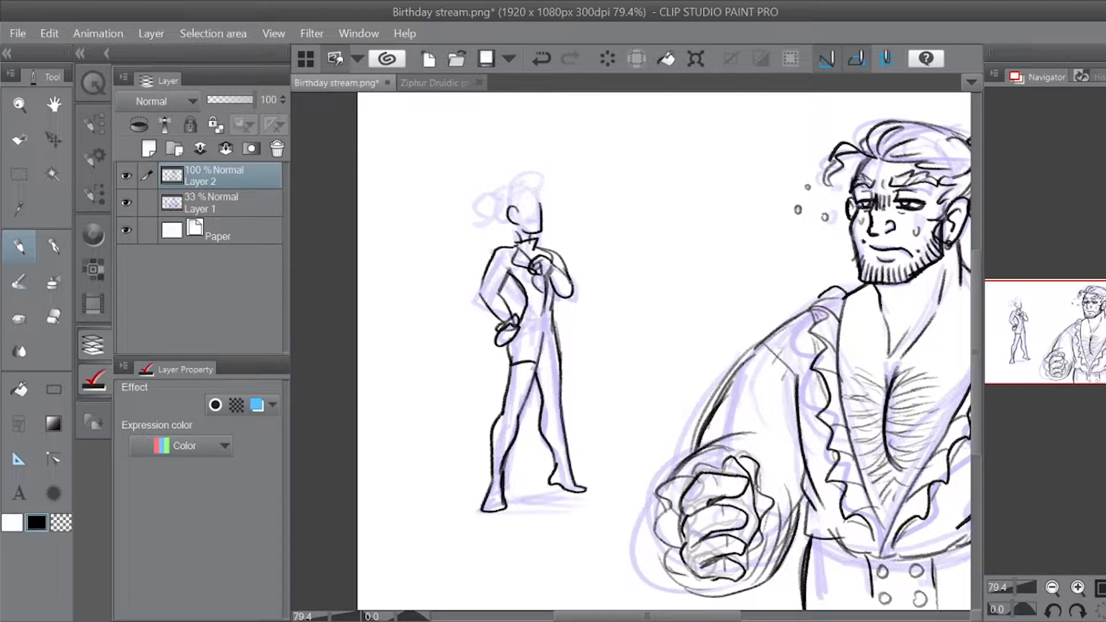
Step: Mark the small figure's left boot top and draw the coat's hem with its pointed tail and front buttons
mouse_move(537, 368)
left_mouse_down()
mouse_move(553, 354)
mouse_move(547, 386)
mouse_move(561, 349)
left_mouse_up()
key("ctrl+z")
key("ctrl+z")
mouse_move(547, 300)
left_mouse_down()
mouse_move(543, 328)
mouse_move(505, 355)
mouse_move(485, 403)
left_mouse_up()
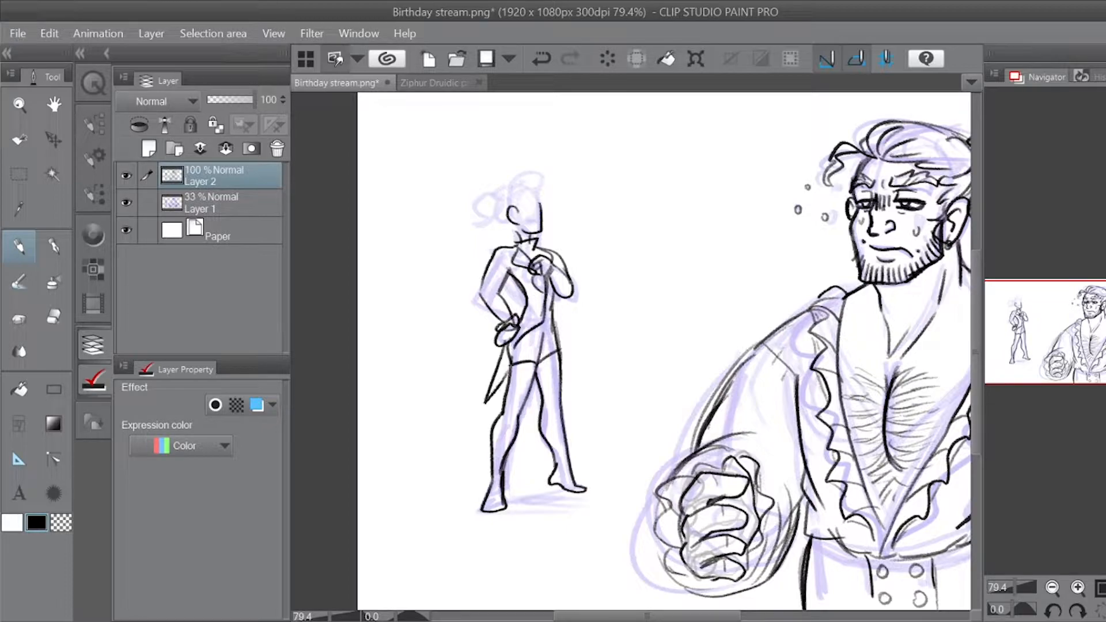
left_click_drag(540, 295, 538, 316)
Step: Draw the small figure's swept-up hair, curling ponytail and dark hair behind the face
left_click_drag(518, 208, 526, 231)
left_click_drag(539, 193, 541, 202)
mouse_move(533, 179)
left_mouse_down()
mouse_move(536, 188)
mouse_move(544, 176)
mouse_move(499, 192)
mouse_move(514, 187)
mouse_move(467, 236)
left_mouse_up()
mouse_move(501, 200)
left_mouse_down()
mouse_move(487, 242)
mouse_move(510, 204)
left_mouse_up()
mouse_move(506, 202)
left_mouse_down()
mouse_move(499, 228)
mouse_move(514, 243)
left_mouse_up()
left_click_drag(516, 224, 512, 236)
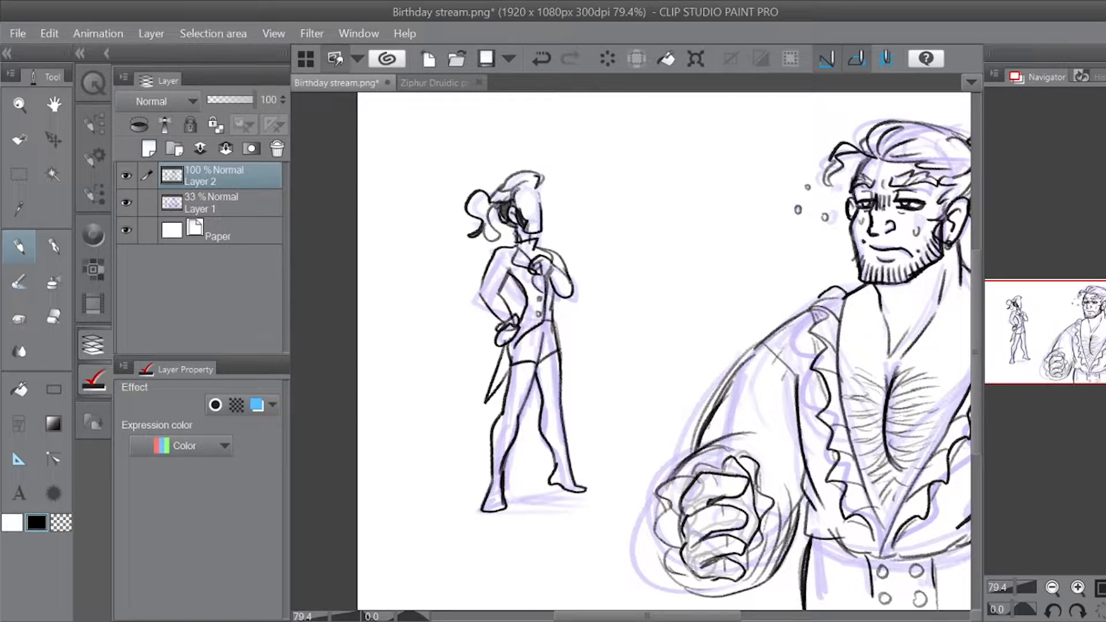
Step: Add the small figure's front hair strands, eyes, nose and mouth
left_click_drag(534, 176, 514, 191)
left_click_drag(543, 181, 536, 184)
mouse_move(540, 182)
left_mouse_down()
mouse_move(529, 189)
mouse_move(542, 222)
mouse_move(531, 198)
left_mouse_up()
left_click_drag(520, 191, 527, 196)
left_click_drag(526, 190, 528, 196)
left_click_drag(524, 193, 524, 198)
left_click_drag(521, 199, 541, 226)
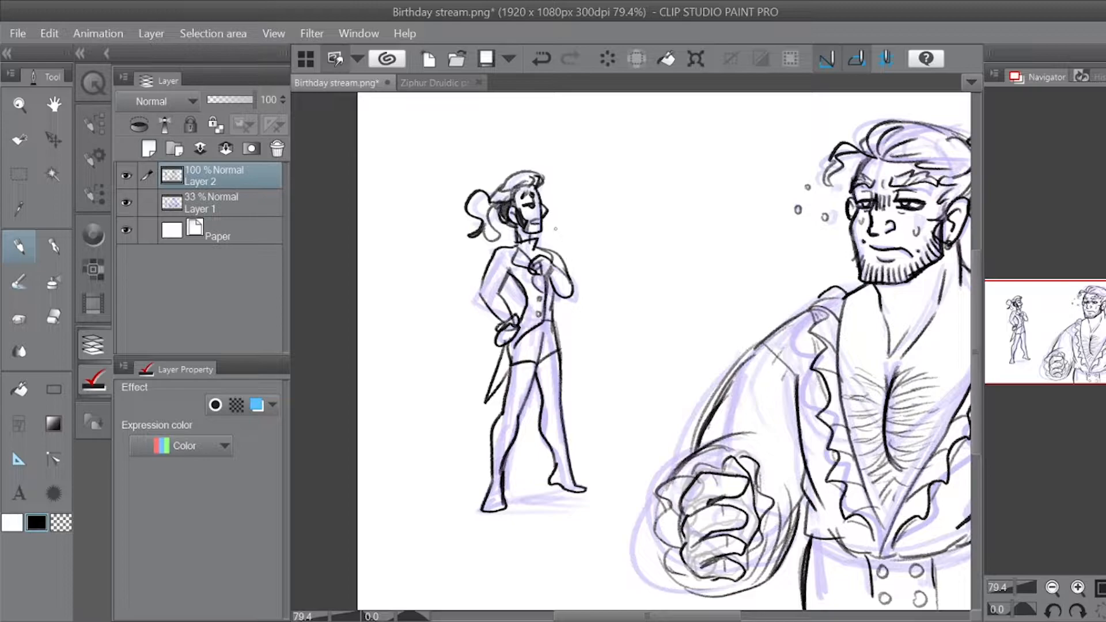
Step: Touch up the small figure's jacket and shade both thigh-high boots dark
mouse_move(506, 236)
left_mouse_down()
mouse_move(523, 241)
mouse_move(515, 255)
mouse_move(533, 286)
left_mouse_up()
left_click_drag(532, 293, 524, 322)
left_click_drag(516, 365, 493, 511)
mouse_move(509, 452)
left_mouse_down()
mouse_move(533, 360)
mouse_move(513, 364)
mouse_move(544, 371)
mouse_move(547, 360)
mouse_move(558, 472)
mouse_move(579, 490)
mouse_move(551, 478)
mouse_move(560, 394)
mouse_move(550, 441)
left_mouse_up()
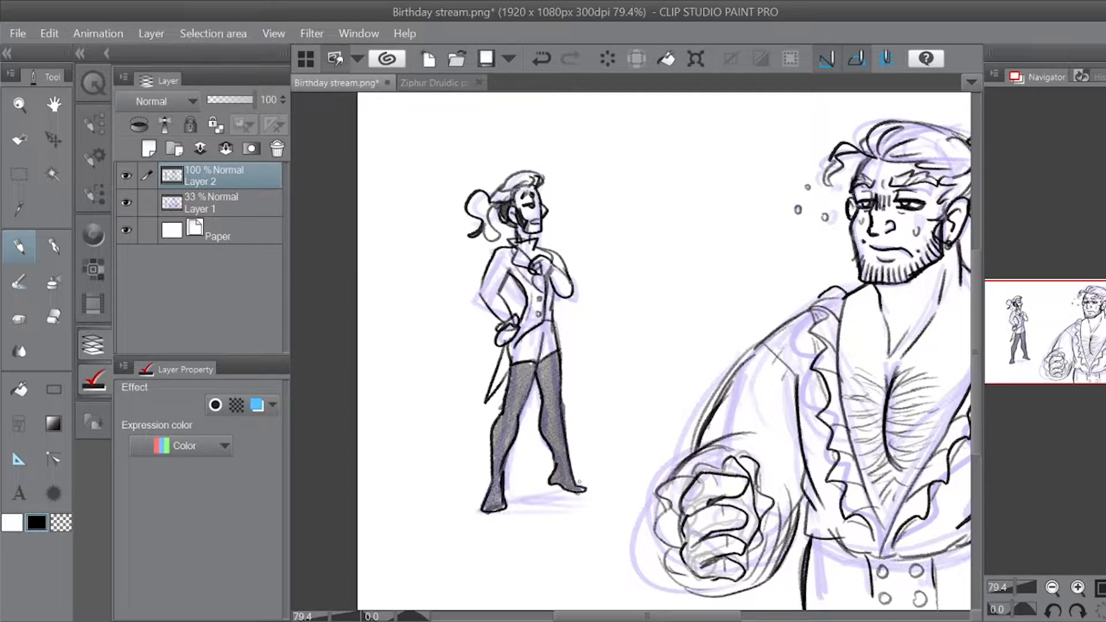
Step: Hatch a loose ground shadow beneath the small figure's feet
mouse_move(509, 500)
left_mouse_down()
mouse_move(568, 490)
mouse_move(579, 500)
left_mouse_up()
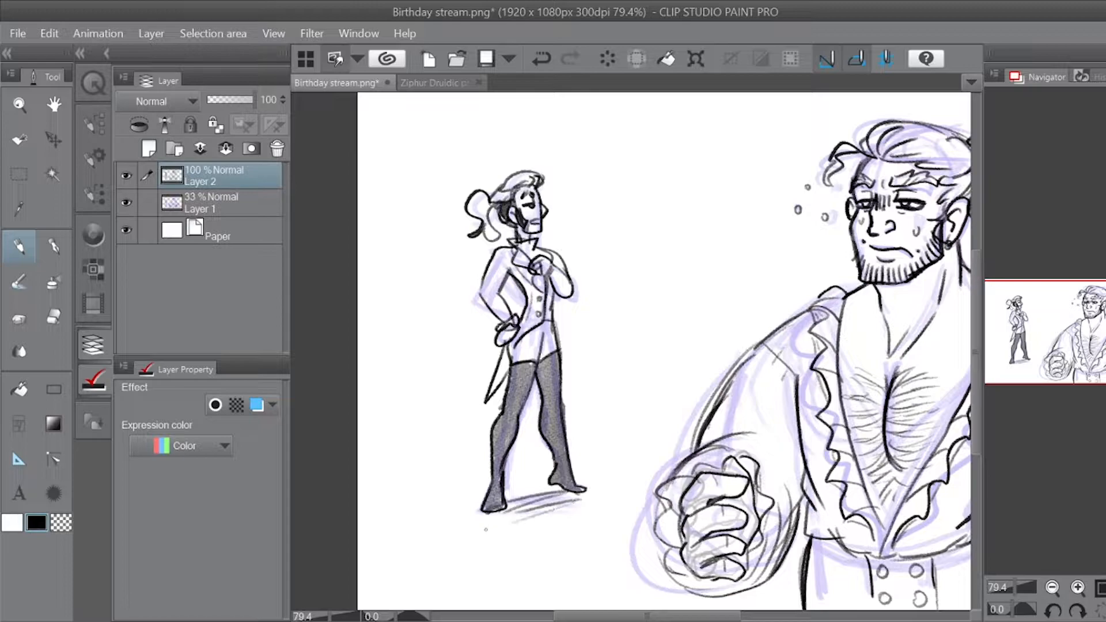
left_click_drag(498, 533, 564, 517)
Step: Handwrite the addressed character's first name beside the small figure's head, removing the words "you fucking" tried on the same line
mouse_move(567, 134)
left_mouse_down()
mouse_move(569, 145)
mouse_move(578, 138)
mouse_move(600, 154)
mouse_move(614, 139)
mouse_move(651, 158)
mouse_move(663, 139)
mouse_move(719, 143)
left_mouse_up()
left_click(632, 136)
mouse_move(728, 117)
left_mouse_down()
mouse_move(723, 143)
mouse_move(768, 142)
left_mouse_up()
left_click(754, 137)
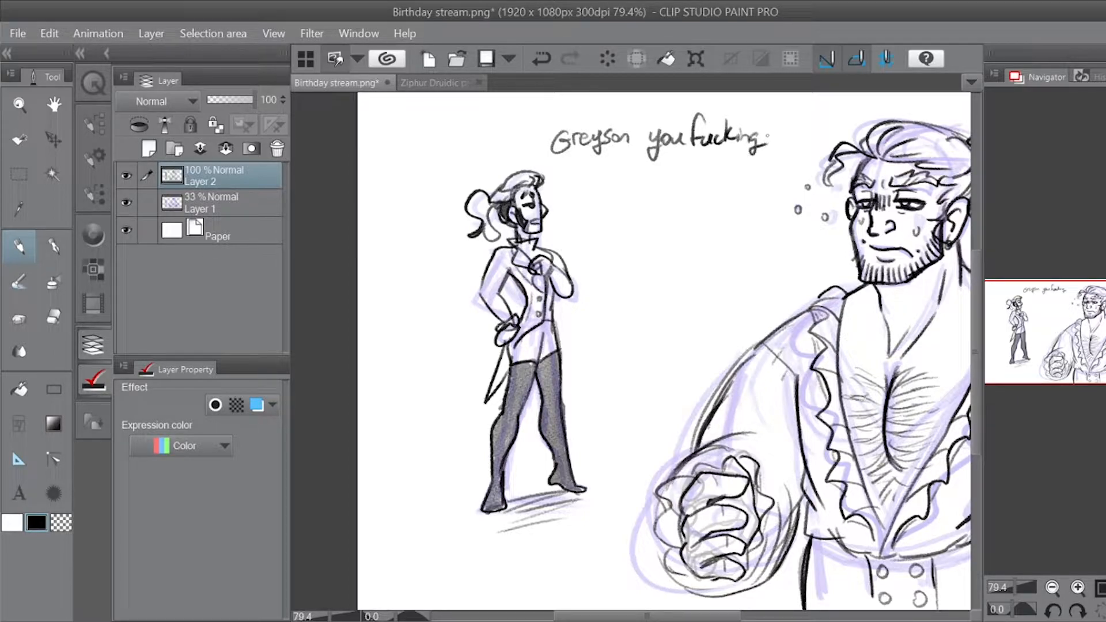
mouse_move(637, 138)
left_mouse_down()
mouse_move(647, 155)
mouse_move(743, 106)
left_mouse_up()
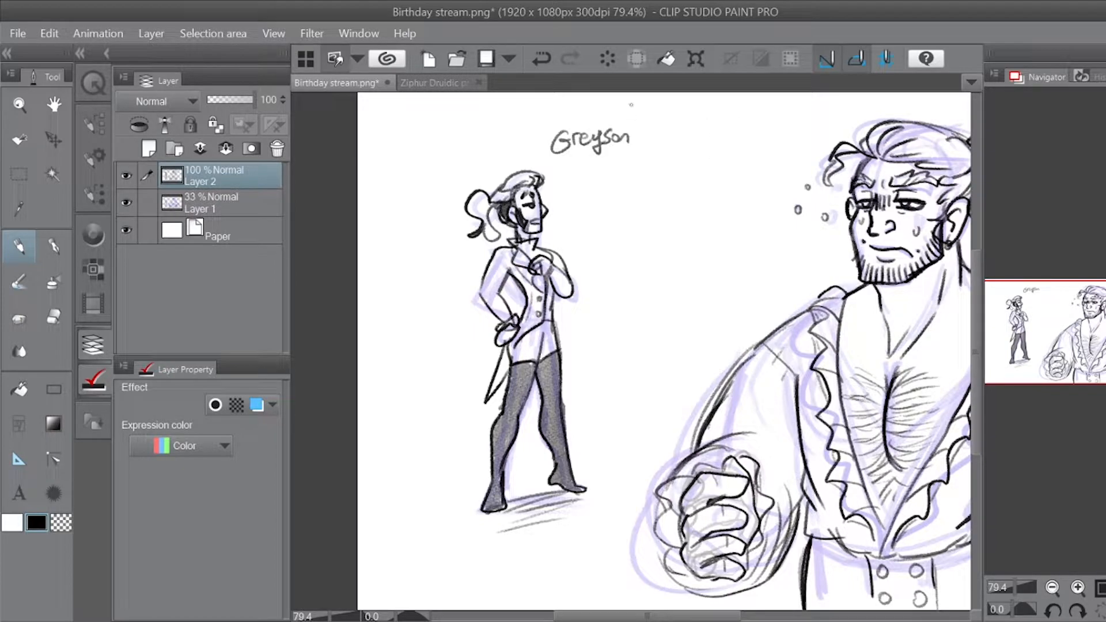
Step: Handwrite the character's surname and a comma after the first name
left_click_drag(640, 123, 640, 142)
mouse_move(635, 127)
left_mouse_down()
mouse_move(655, 123)
mouse_move(660, 142)
left_mouse_up()
left_click_drag(656, 133, 692, 141)
left_click_drag(692, 125, 698, 141)
left_click_drag(705, 140, 702, 148)
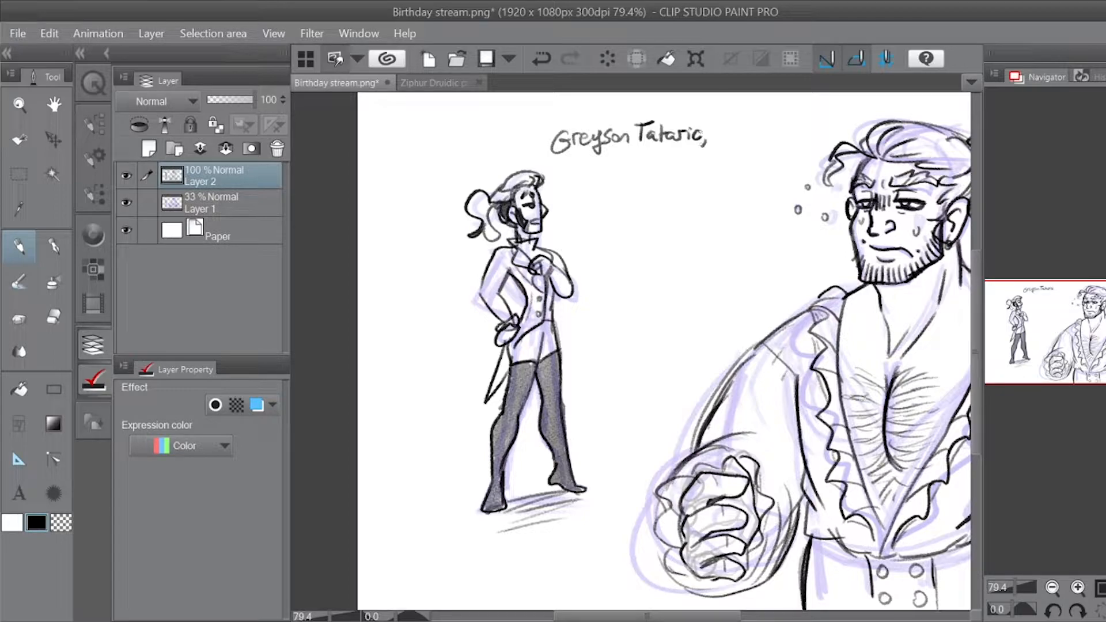
Step: Handwrite "you fucking" and an underlined "Genius" on two lines beneath the name
left_click_drag(568, 159, 578, 171)
mouse_move(579, 162)
left_mouse_down()
mouse_move(573, 181)
mouse_move(617, 170)
left_mouse_up()
left_click_drag(612, 162, 640, 167)
mouse_move(646, 149)
left_mouse_down()
mouse_move(644, 167)
mouse_move(663, 166)
left_mouse_up()
mouse_move(667, 166)
left_mouse_down()
mouse_move(678, 164)
mouse_move(671, 178)
left_mouse_up()
left_click_drag(674, 173, 683, 166)
mouse_move(580, 185)
left_mouse_down()
mouse_move(589, 197)
mouse_move(641, 196)
left_mouse_up()
left_click_drag(587, 212, 645, 205)
left_click_drag(647, 190, 647, 197)
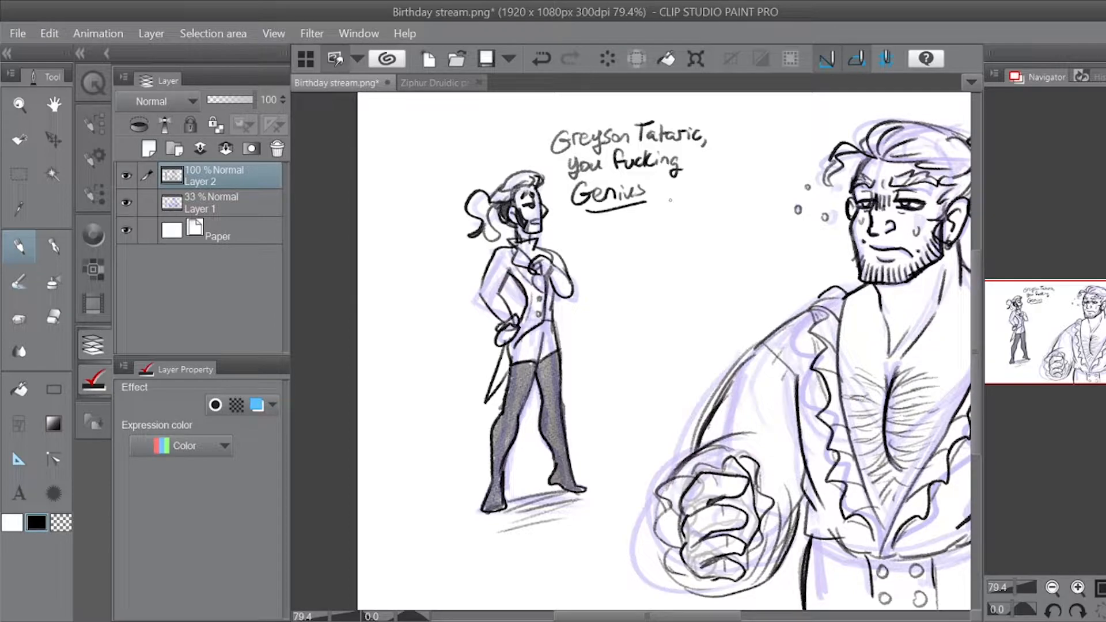
Step: Draw a rounded speech balloon around the handwritten text with its tail pointing toward the small figure's mouth
mouse_move(592, 115)
left_mouse_down()
mouse_move(554, 173)
mouse_move(641, 229)
mouse_move(707, 99)
mouse_move(596, 96)
left_mouse_up()
left_click_drag(567, 207, 555, 227)
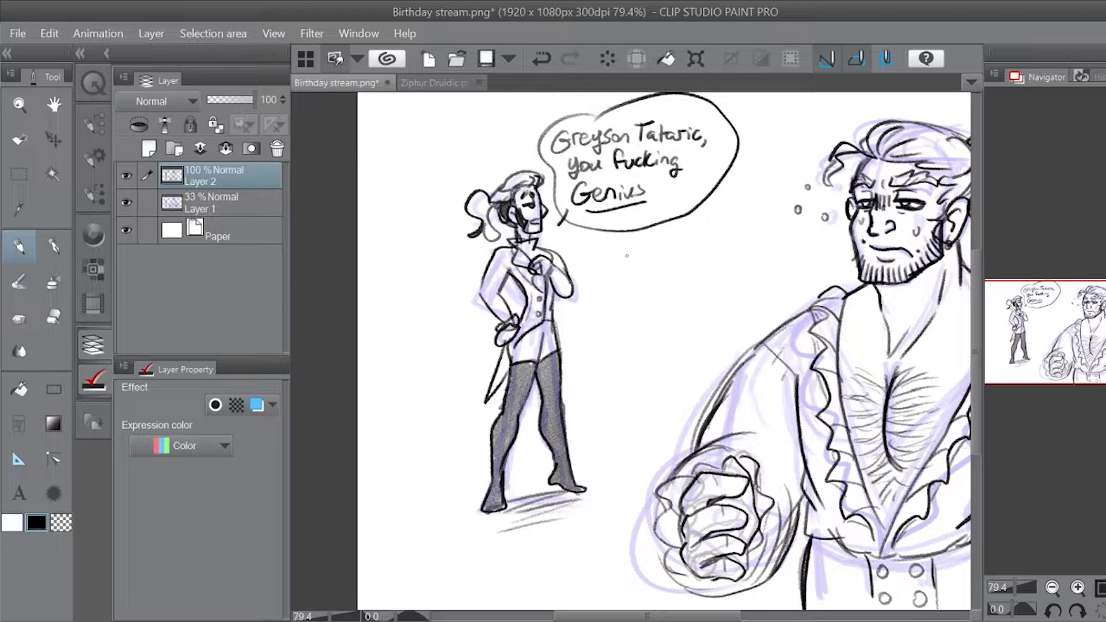
Step: Choose the Sparkle B brush from the Decoration tool's Effect group
left_click_drag(1020, 581, 1021, 558)
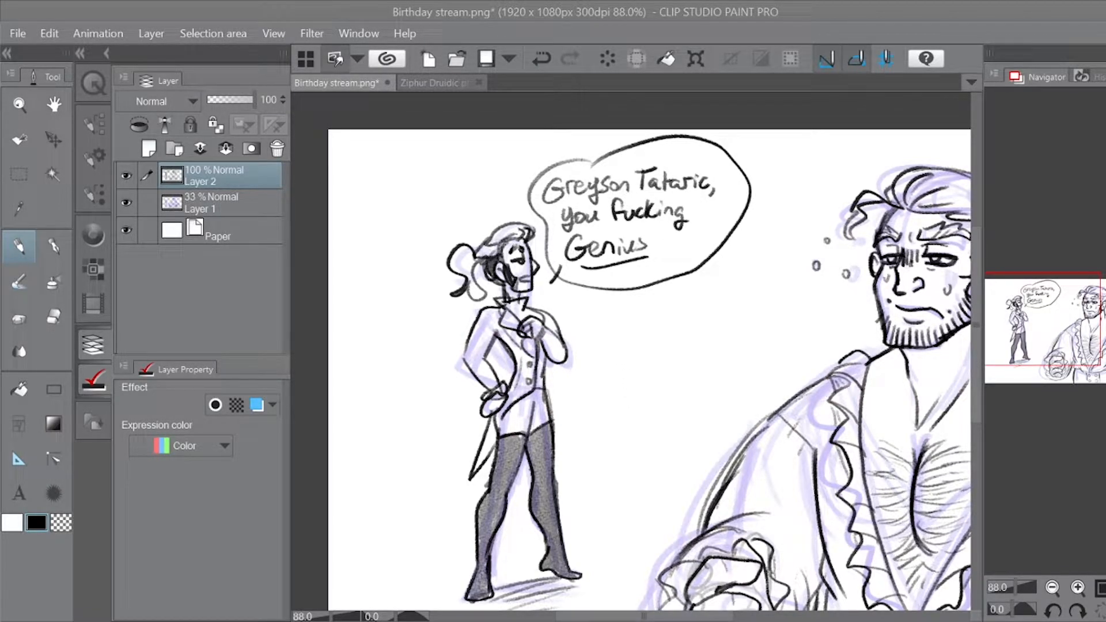
left_click(22, 318)
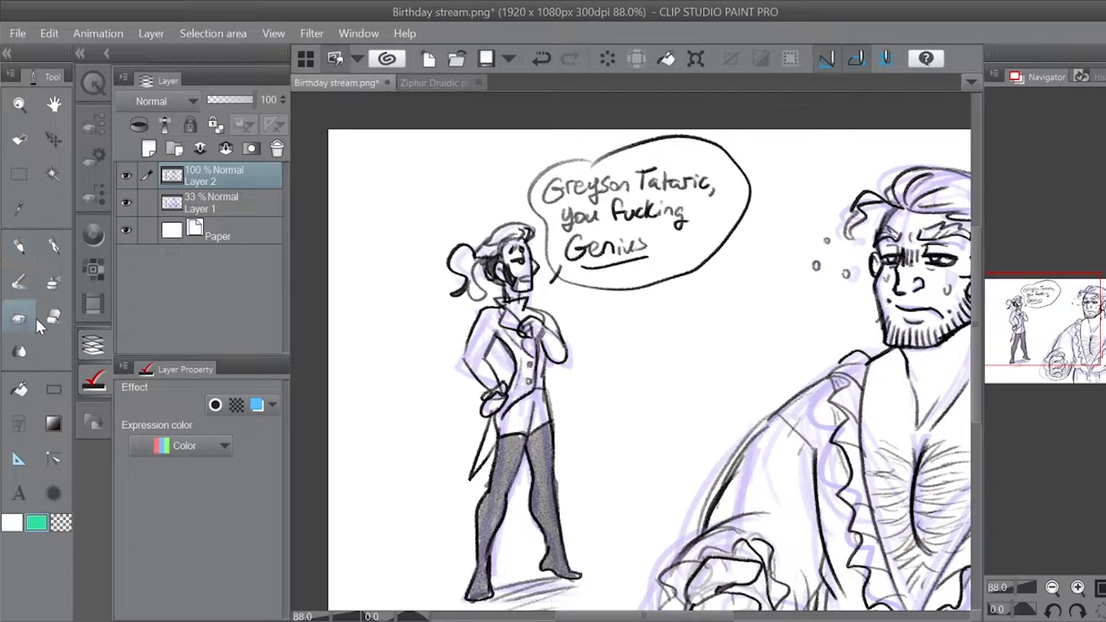
left_click(94, 123)
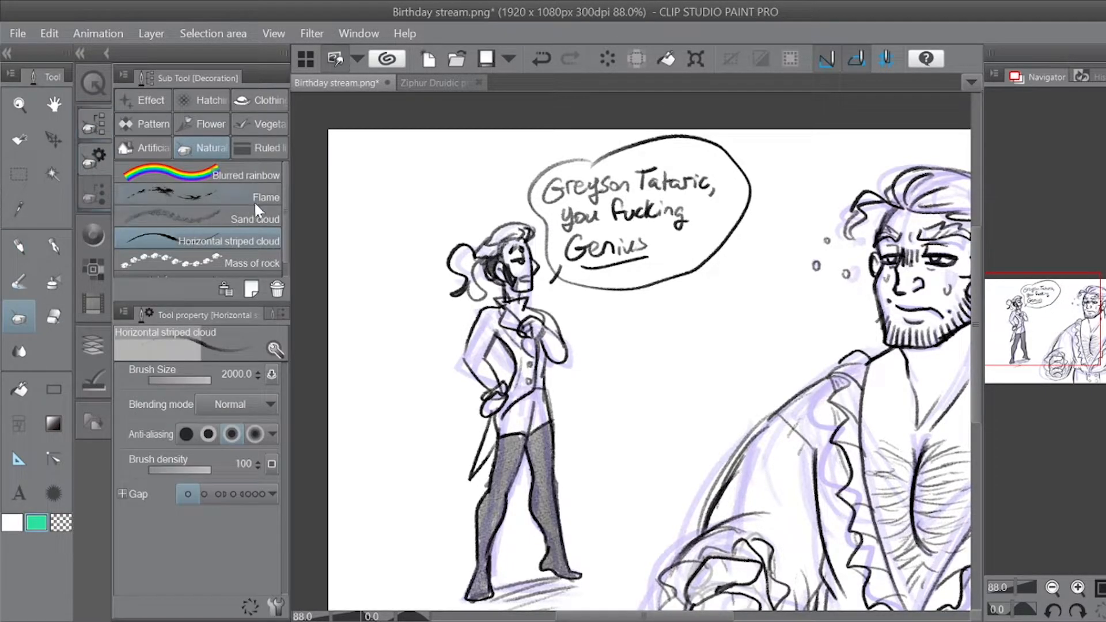
left_click(140, 100)
scroll(285, 209, "down", 3)
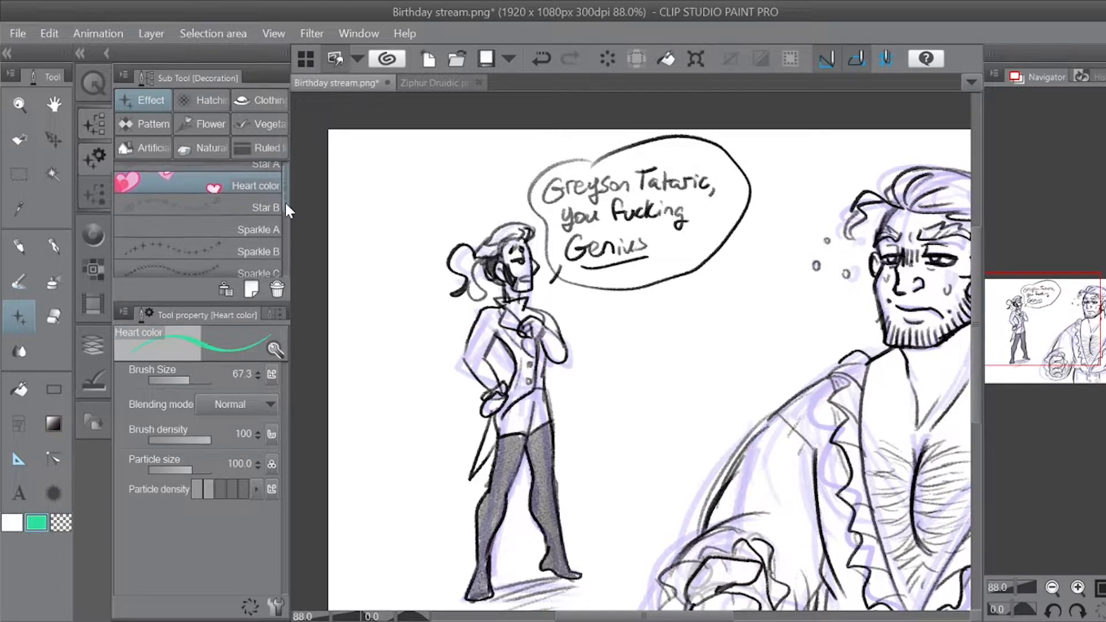
left_click(198, 208)
scroll(284, 216, "down", 2)
scroll(272, 248, "down", 2)
scroll(273, 219, "up", 5)
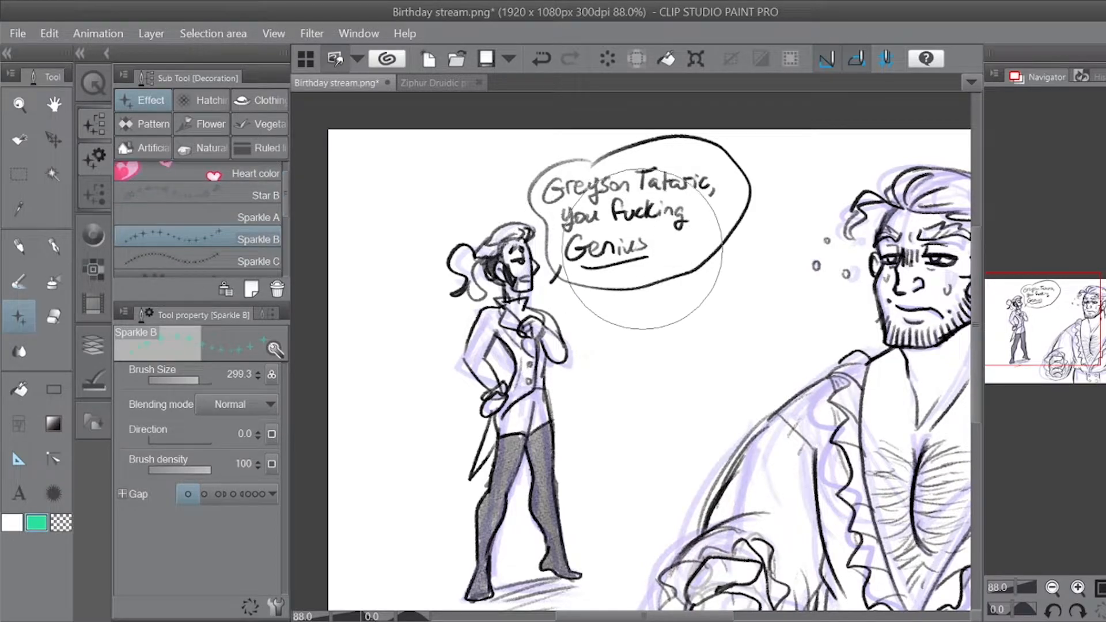
Step: Try a turquoise Sparkle B stamp after the word "Genius" at brush size 83.8, and undo it
left_click(93, 381)
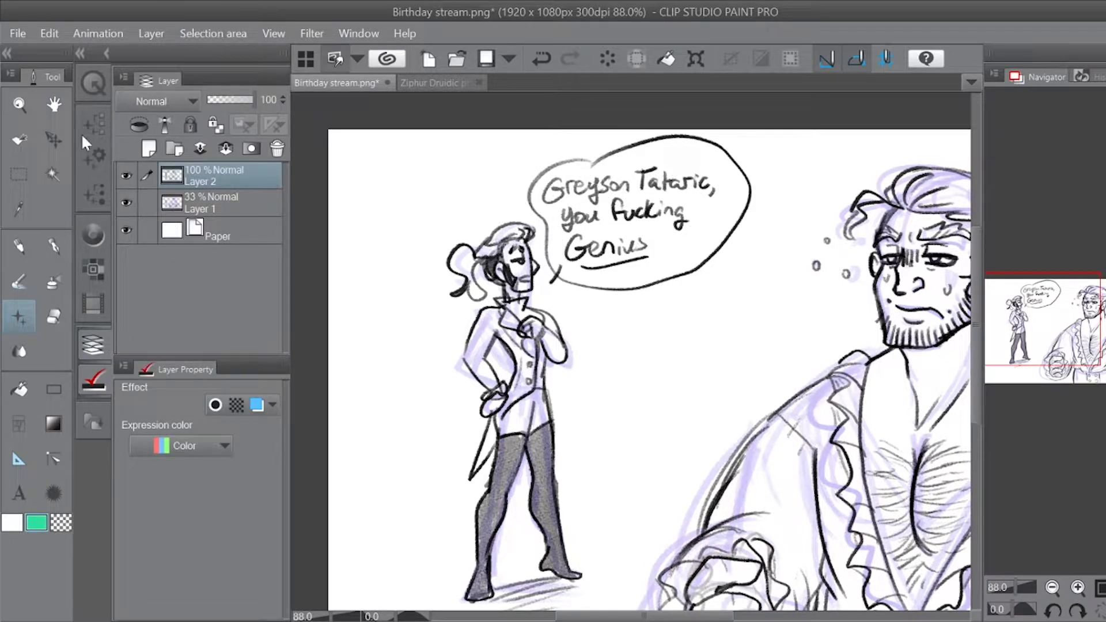
left_click(95, 119)
left_click_drag(187, 378, 189, 380)
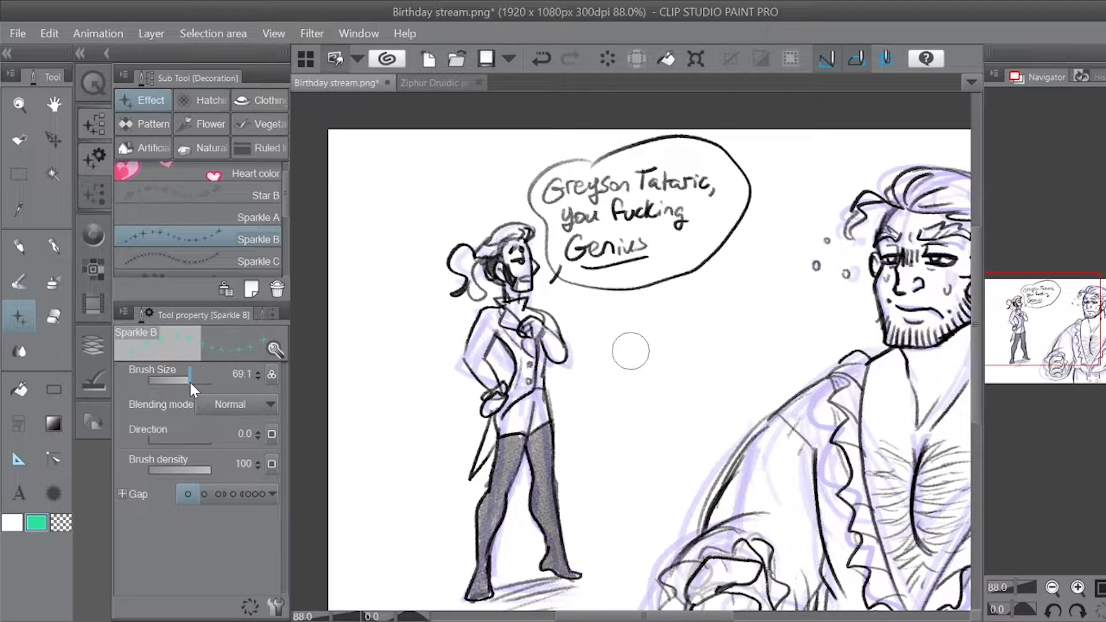
left_click(665, 246)
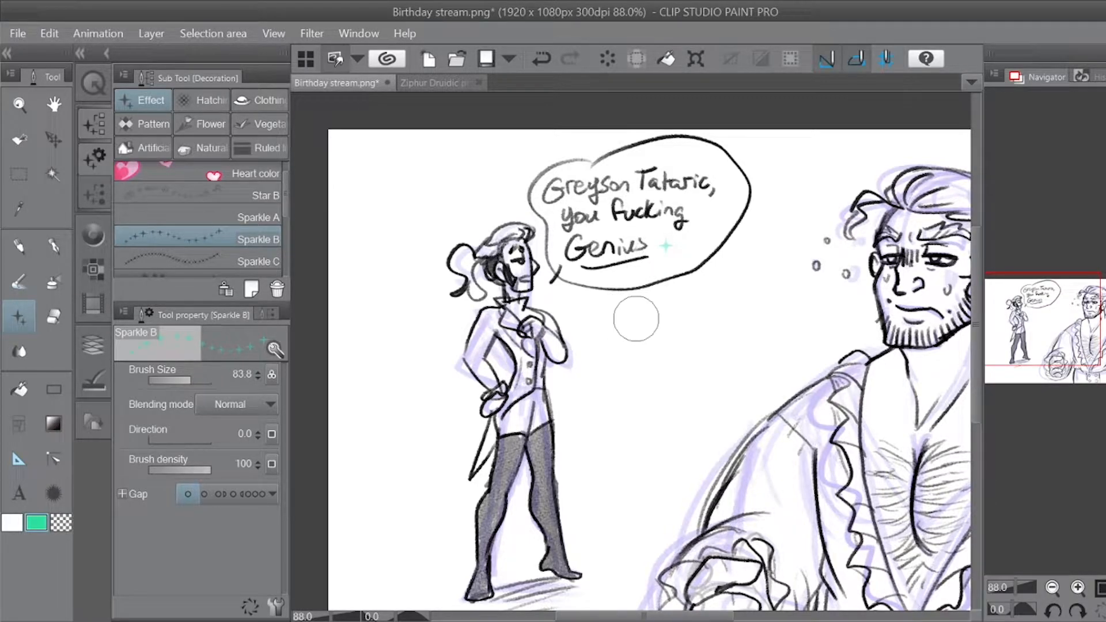
key("ctrl+z")
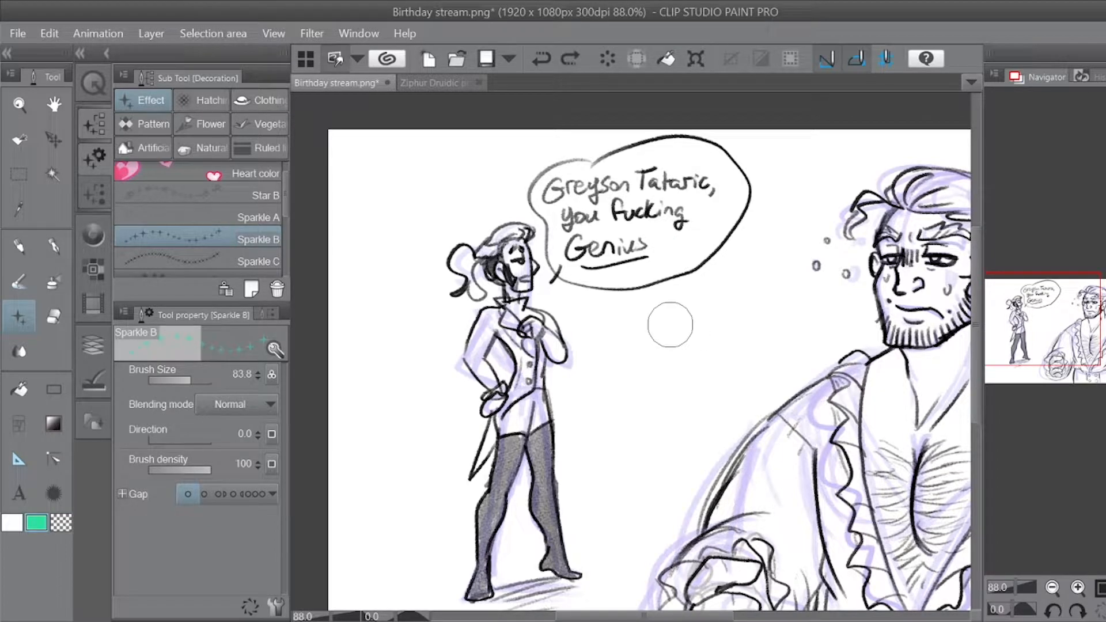
Step: Try turquoise Sparkle B stamps on both sides of "Genius" at brush size 164.2, and undo them
left_click_drag(191, 375, 196, 372)
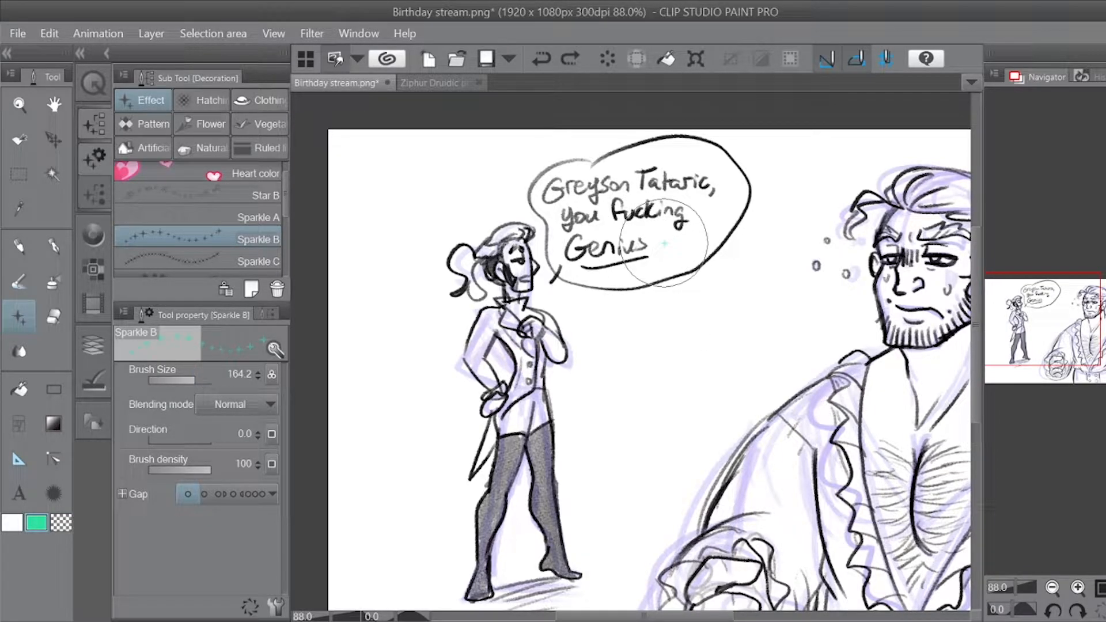
left_click(653, 268)
key("ctrl+z")
left_click(662, 246)
left_click(556, 252)
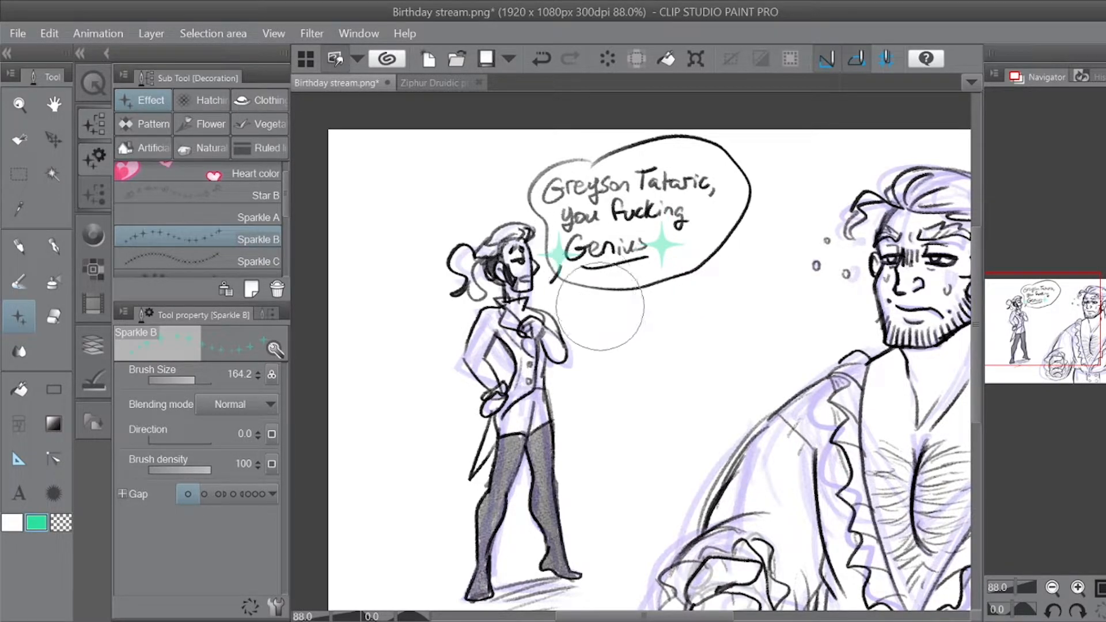
key("ctrl+z")
key("ctrl+z")
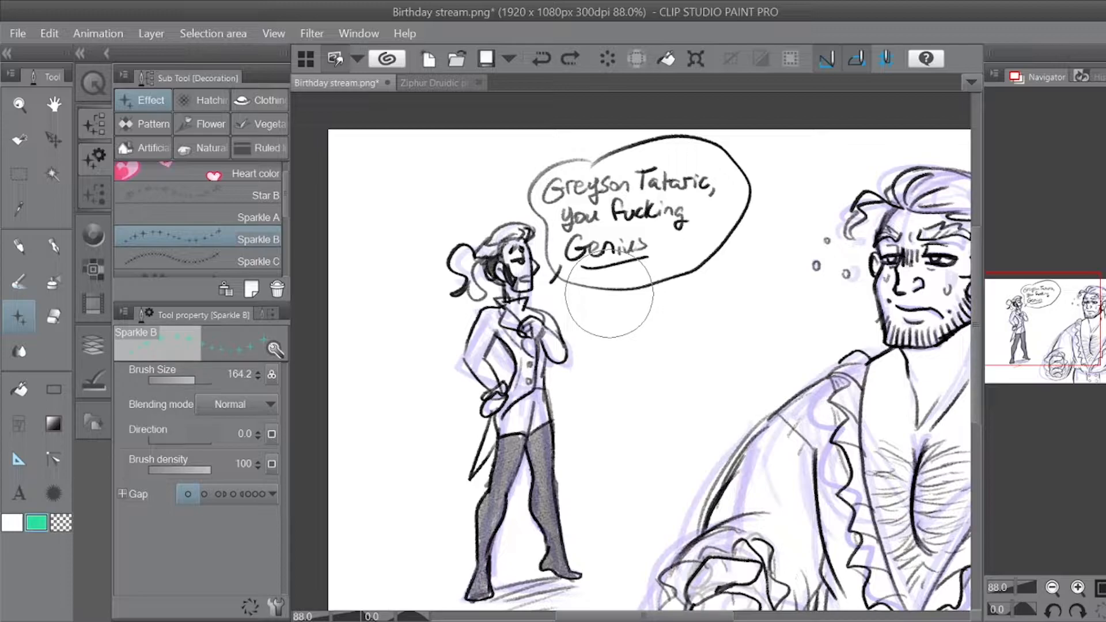
Step: Switch to the Sparkle A brush, try one stamp around the small figure at particle size 101.5, and undo it
mouse_move(284, 199)
left_mouse_down()
mouse_move(284, 268)
mouse_move(279, 192)
left_mouse_up()
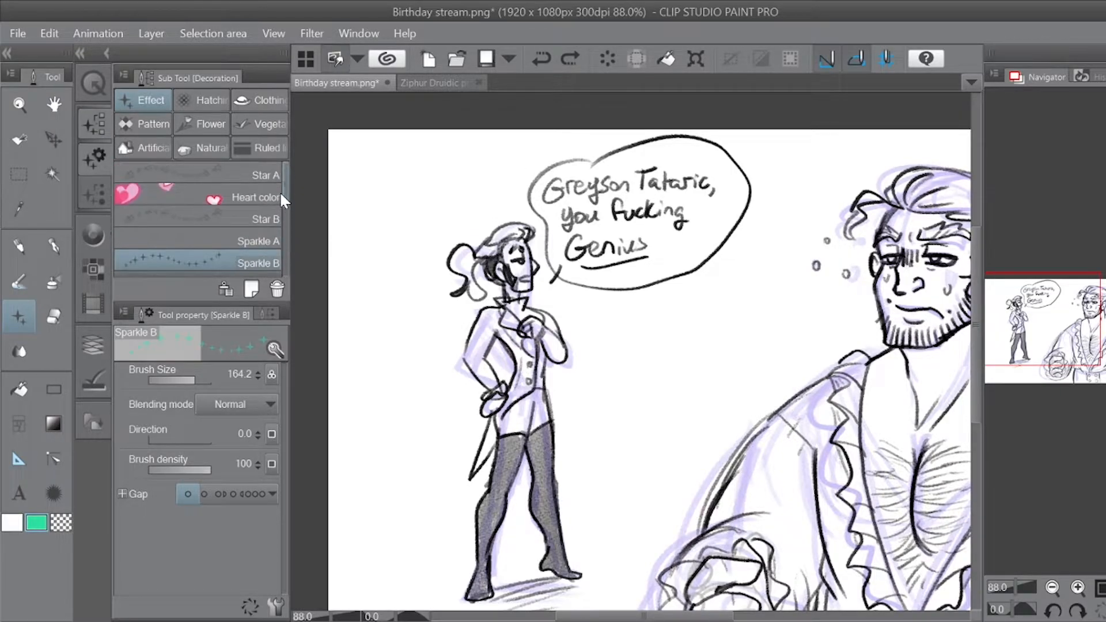
left_click(209, 242)
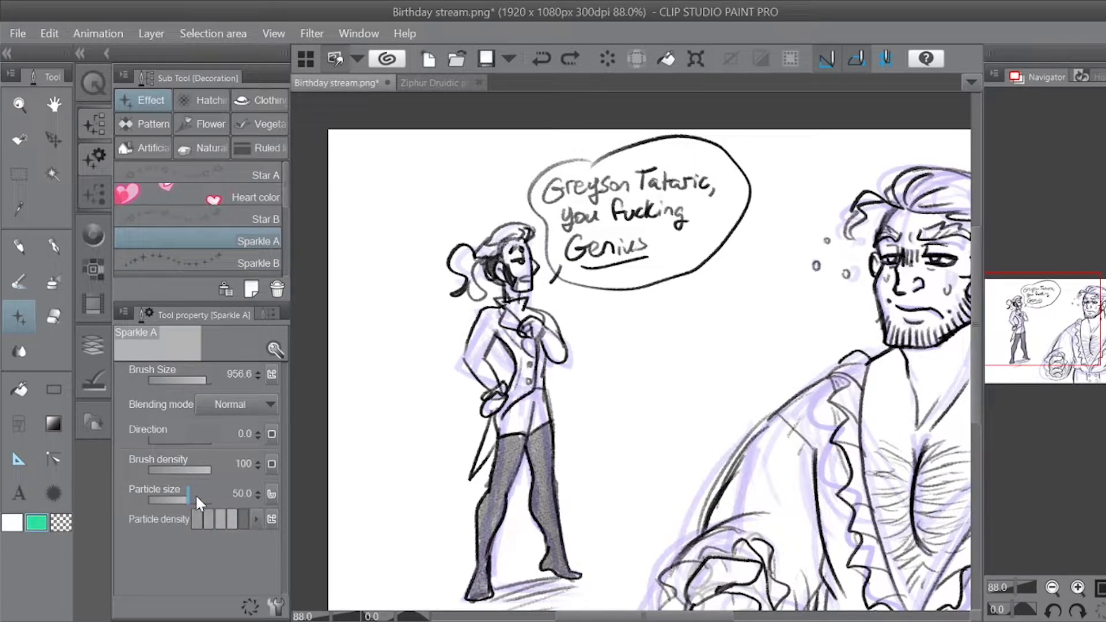
left_click_drag(195, 493, 200, 494)
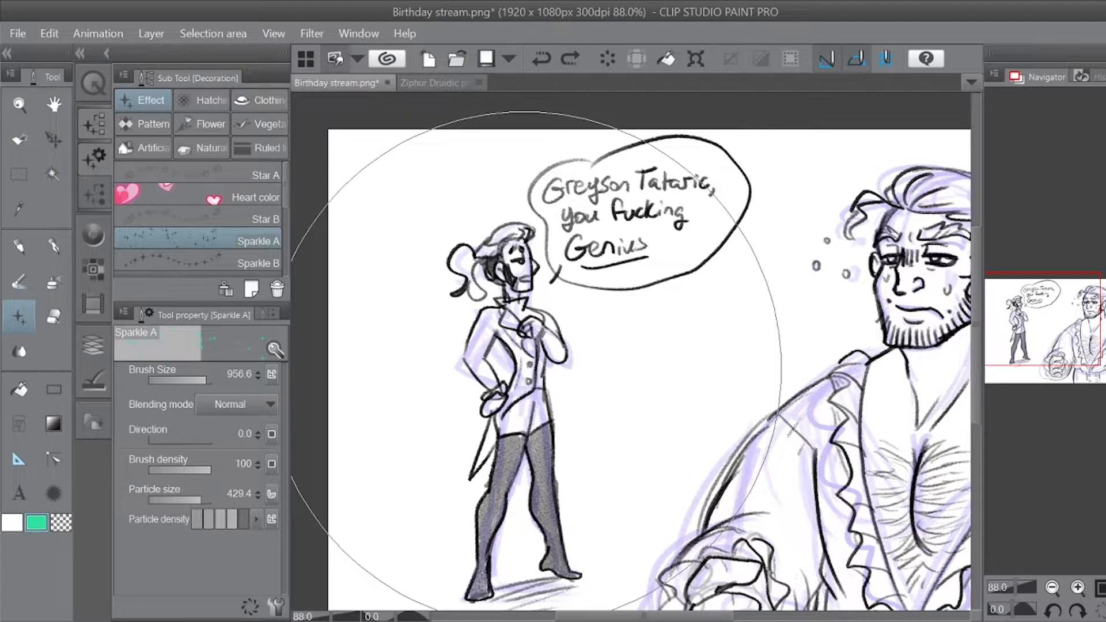
left_click_drag(198, 498, 197, 489)
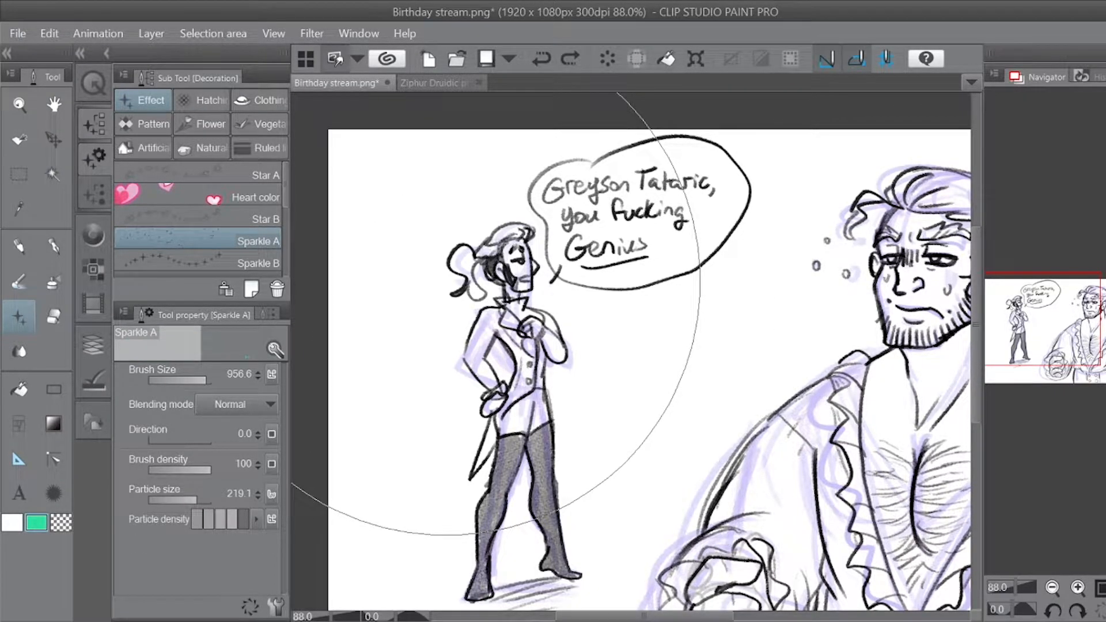
left_click_drag(195, 498, 191, 499)
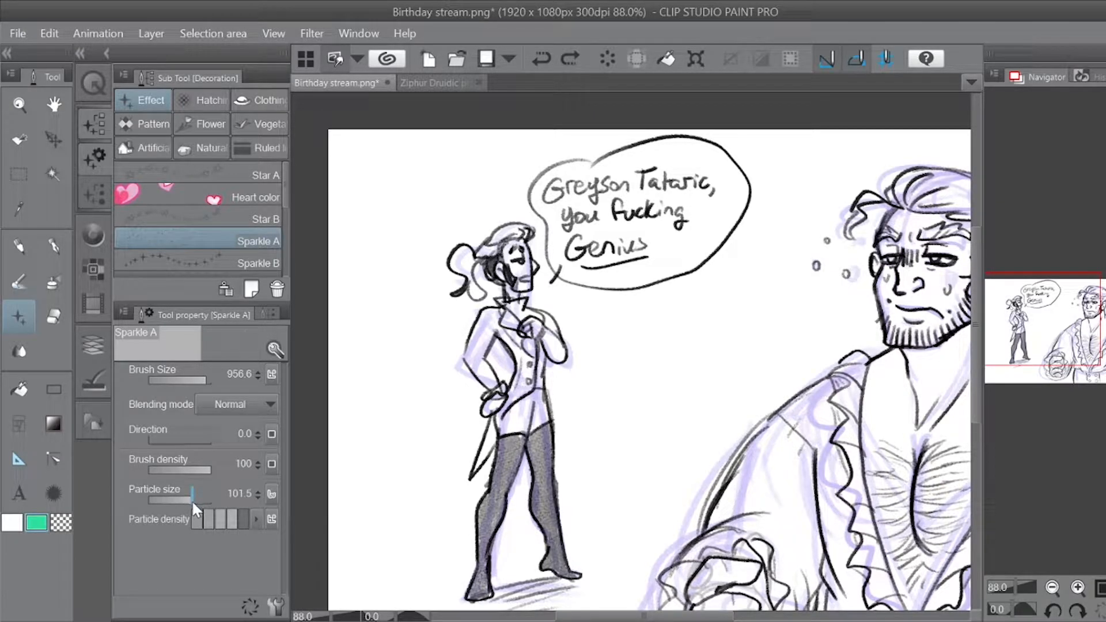
left_click(581, 331)
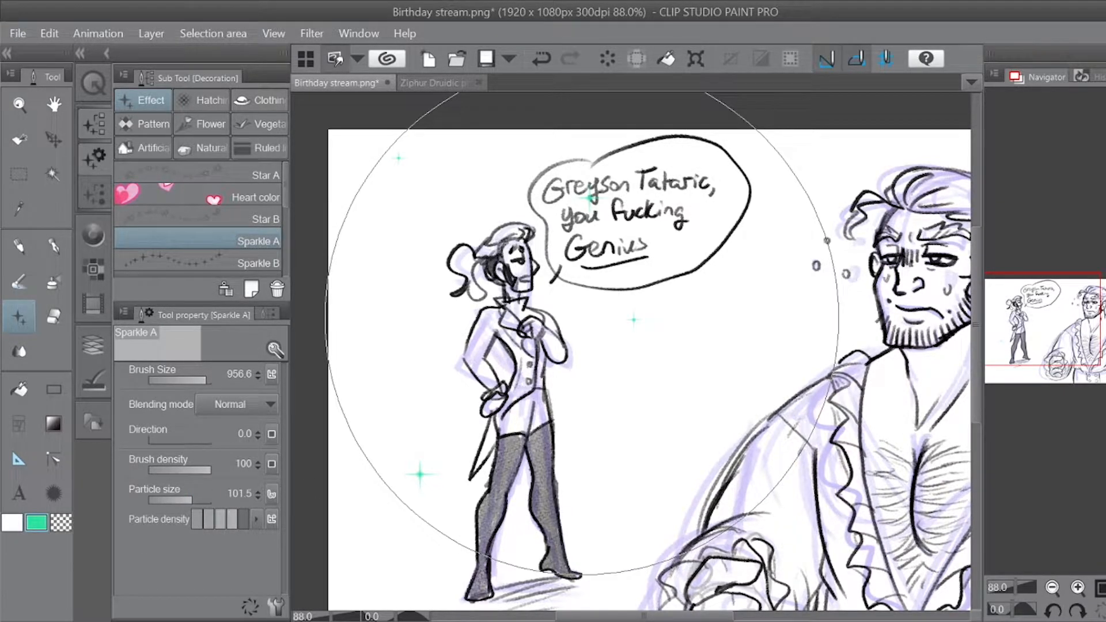
key("ctrl+z")
Step: Try a Sparkle A stamp at particle size 42.7 around the small figure, and undo it
left_click_drag(192, 494, 185, 489)
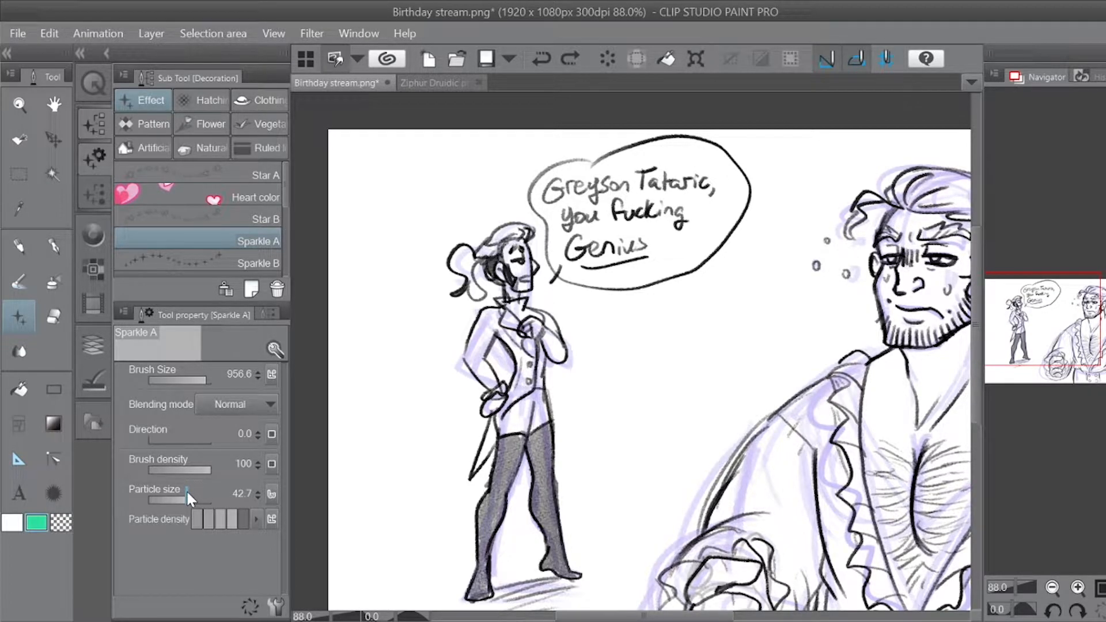
left_click(528, 302)
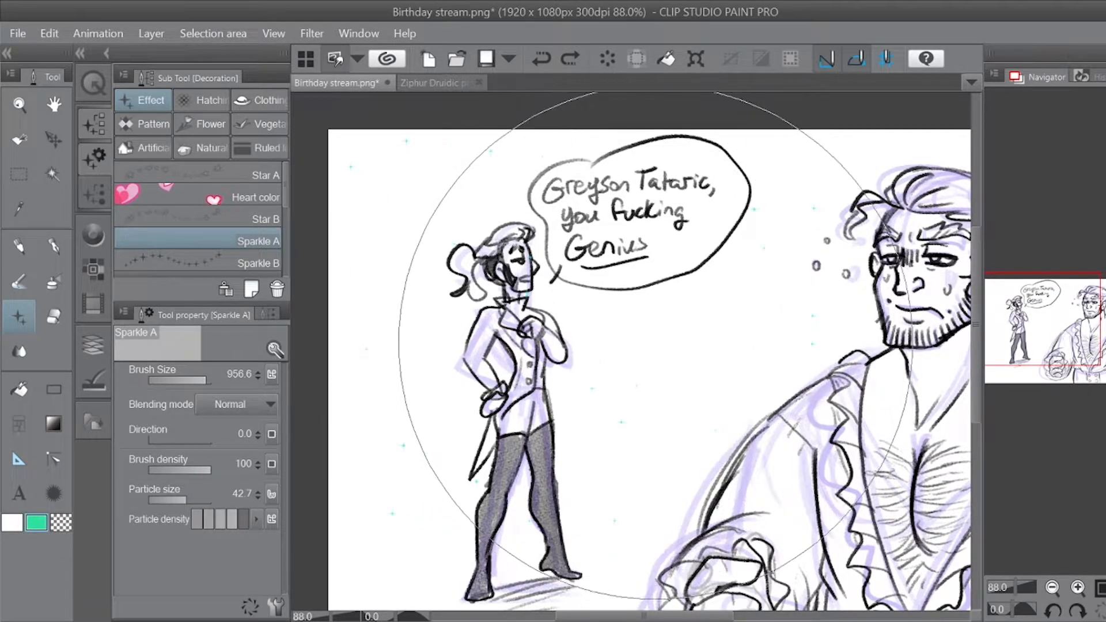
key("ctrl+z")
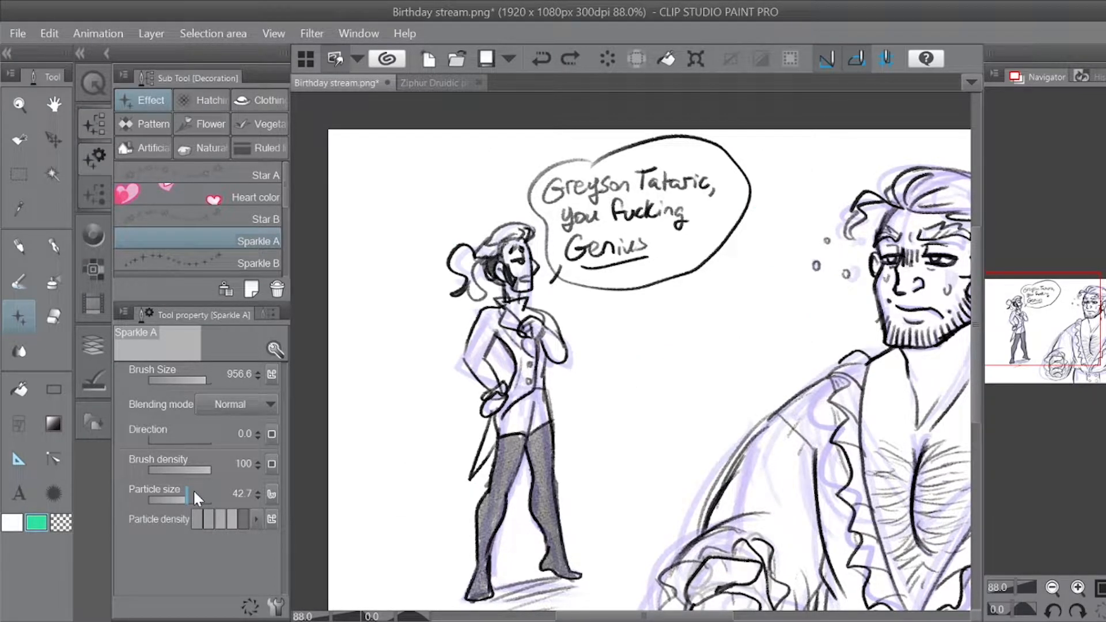
Step: Set the sparkle particle size to 135.5, try a stroke at brush size 472.8 across the small figure, and undo it
left_click_drag(185, 496, 193, 499)
left_click_drag(196, 369, 199, 379)
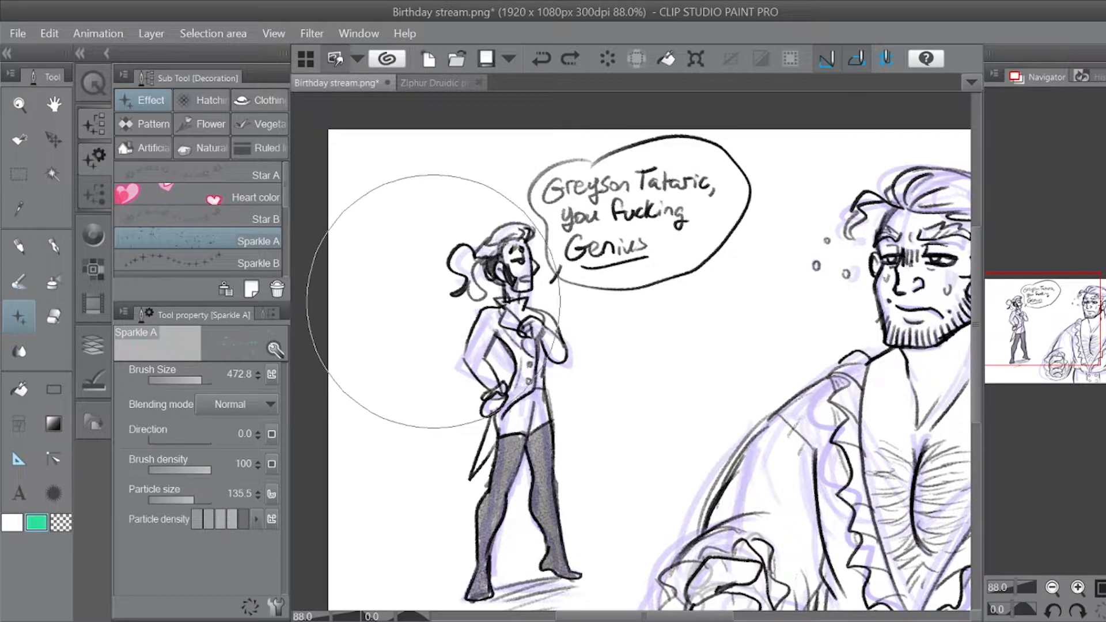
mouse_move(436, 295)
left_mouse_down()
mouse_move(451, 340)
mouse_move(641, 333)
mouse_move(641, 468)
mouse_move(572, 484)
left_mouse_up()
key("ctrl+z")
key("ctrl+z")
Step: Set the sparkle brush size to 199, try short sparkle strokes on both sides of the small figure, and undo them
left_click_drag(200, 379, 196, 379)
left_click_drag(407, 279, 406, 299)
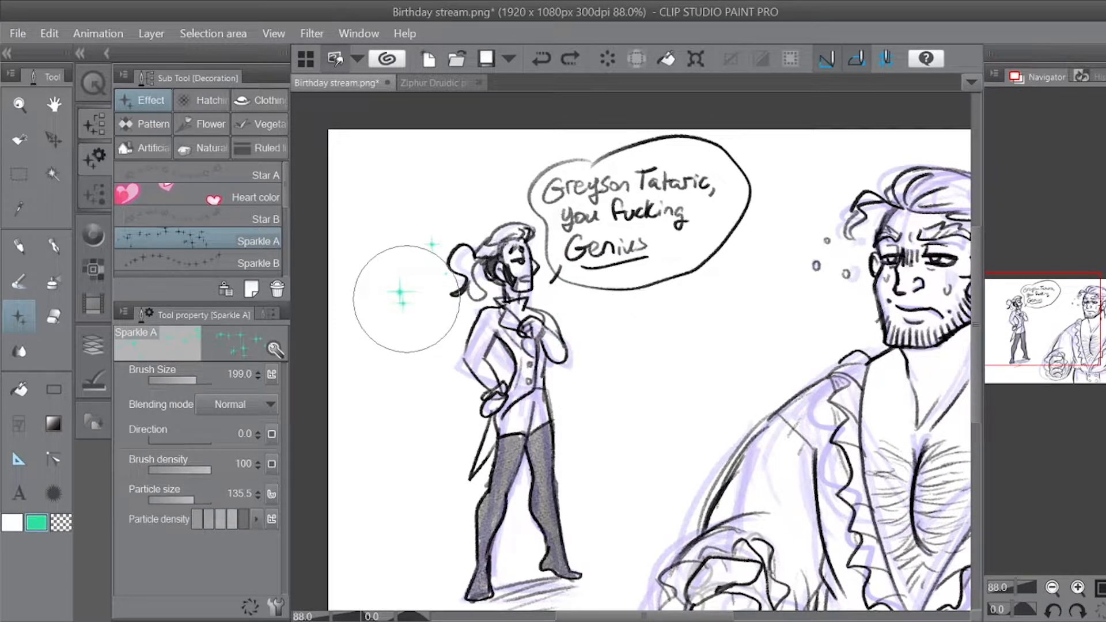
key("ctrl+z")
left_click_drag(583, 289, 594, 287)
key("ctrl+z")
left_click_drag(427, 228, 432, 229)
key("ctrl+z")
Step: Scatter turquoise Sparkle A clusters on both sides of the small figure and above the ponytail
left_click_drag(424, 280, 415, 288)
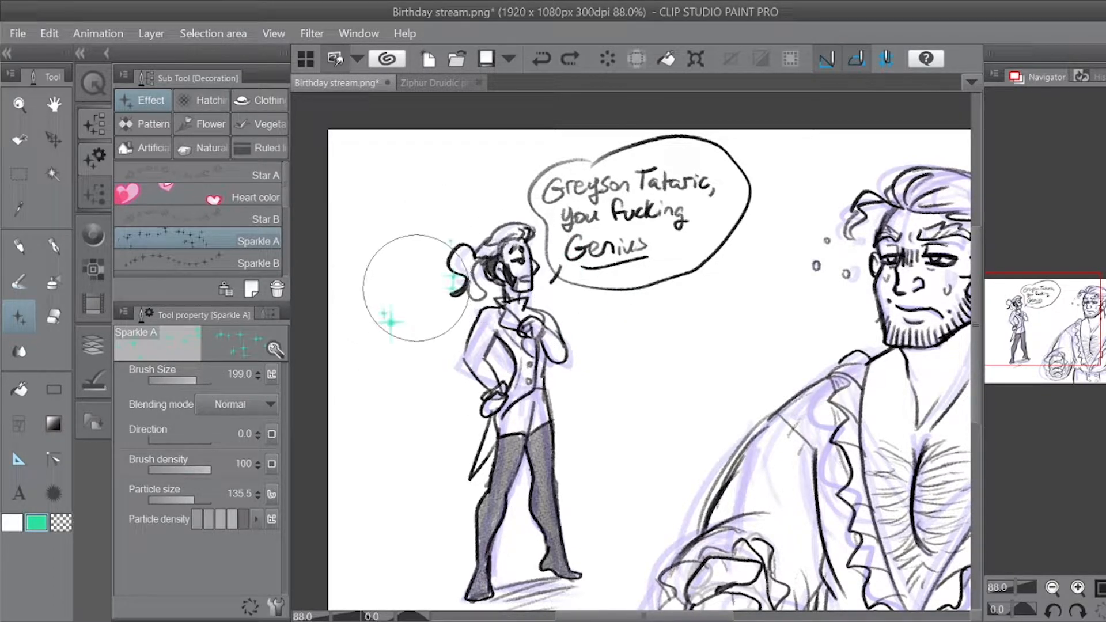
mouse_move(610, 347)
left_mouse_down()
mouse_move(622, 350)
mouse_move(609, 430)
left_mouse_up()
left_click_drag(416, 407, 447, 434)
left_click(474, 192)
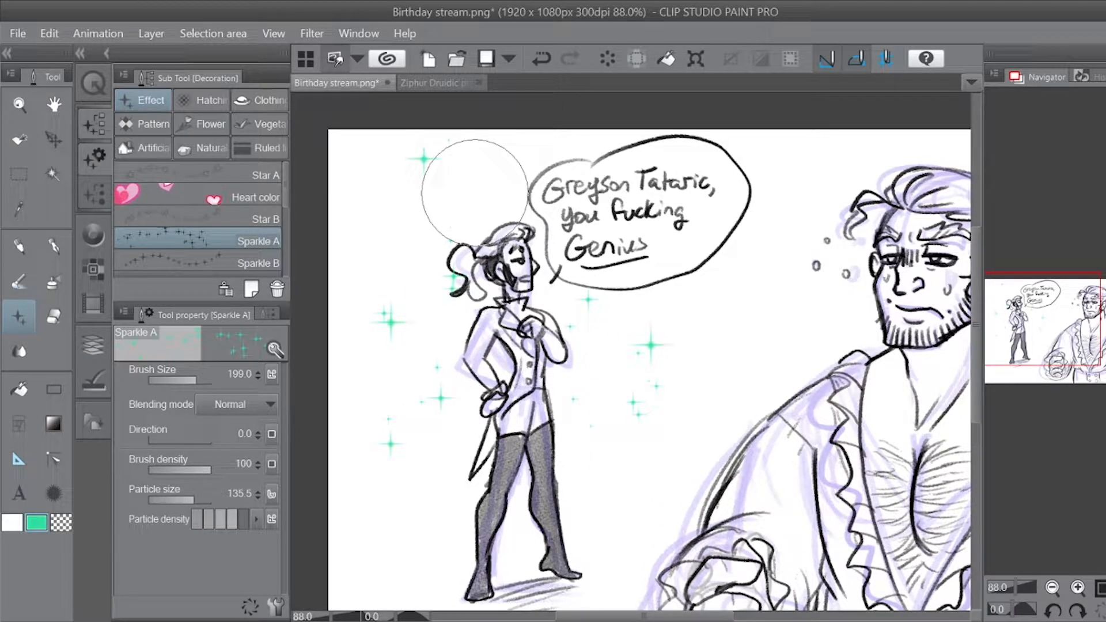
Step: Delete the entire purple sketch from Layer 1 and clear the selection
left_click_drag(1014, 582, 1009, 582)
left_click(94, 342)
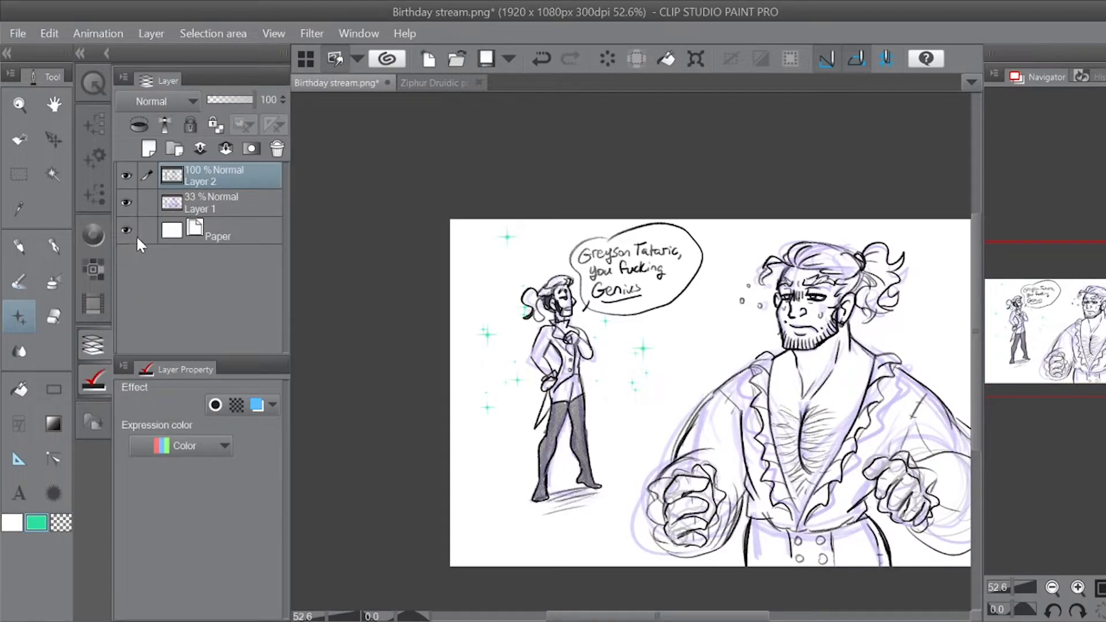
left_click(233, 204)
left_click(54, 316)
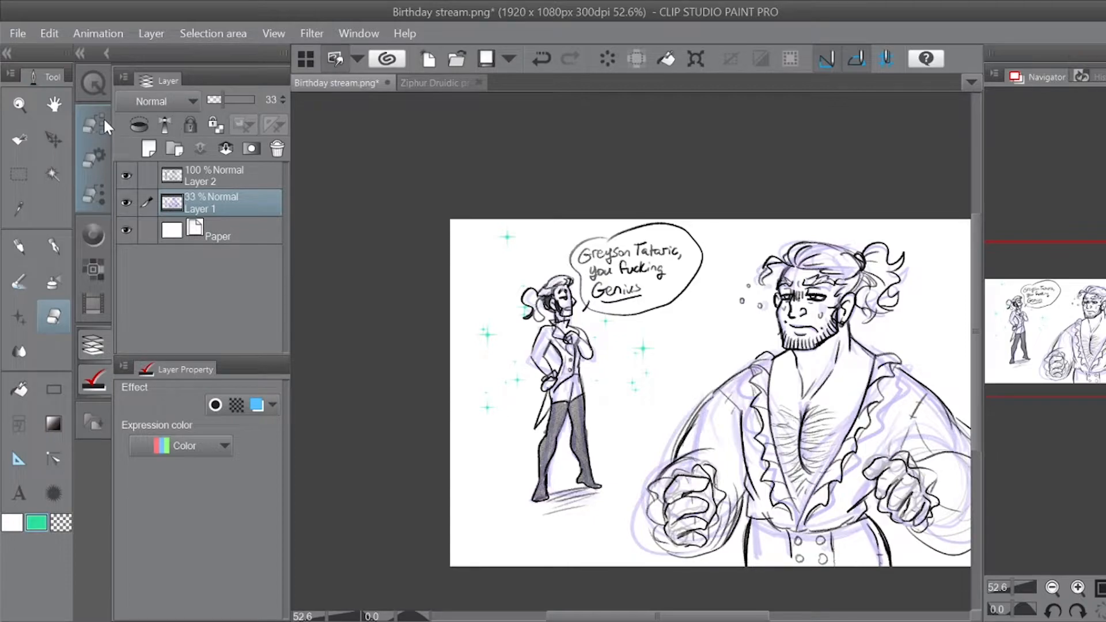
key("ctrl+a")
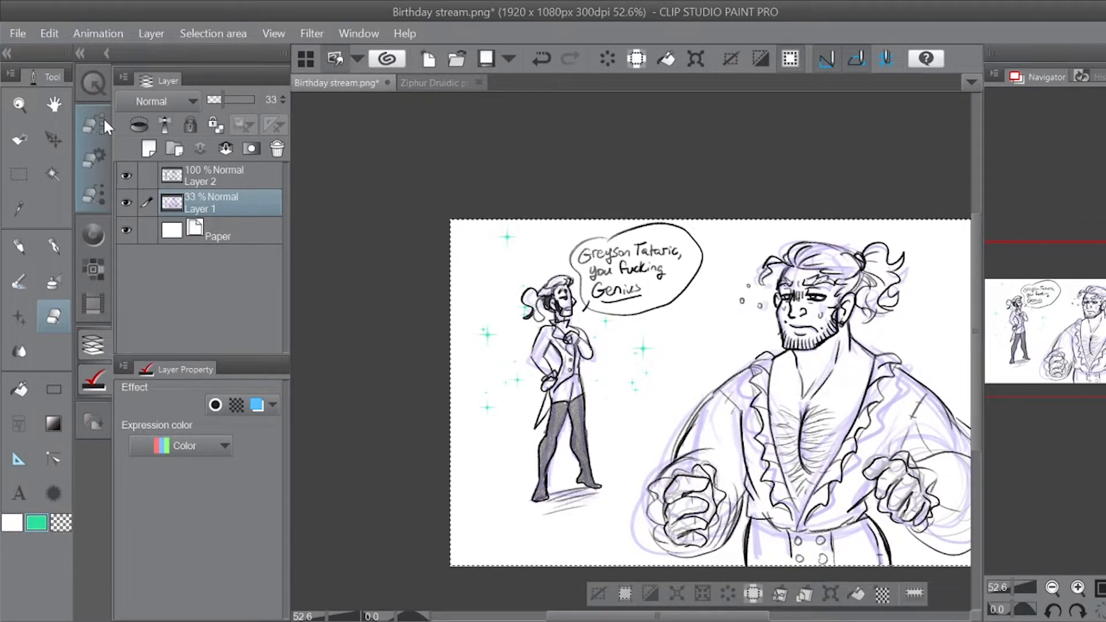
key("Delete")
key("ctrl+d")
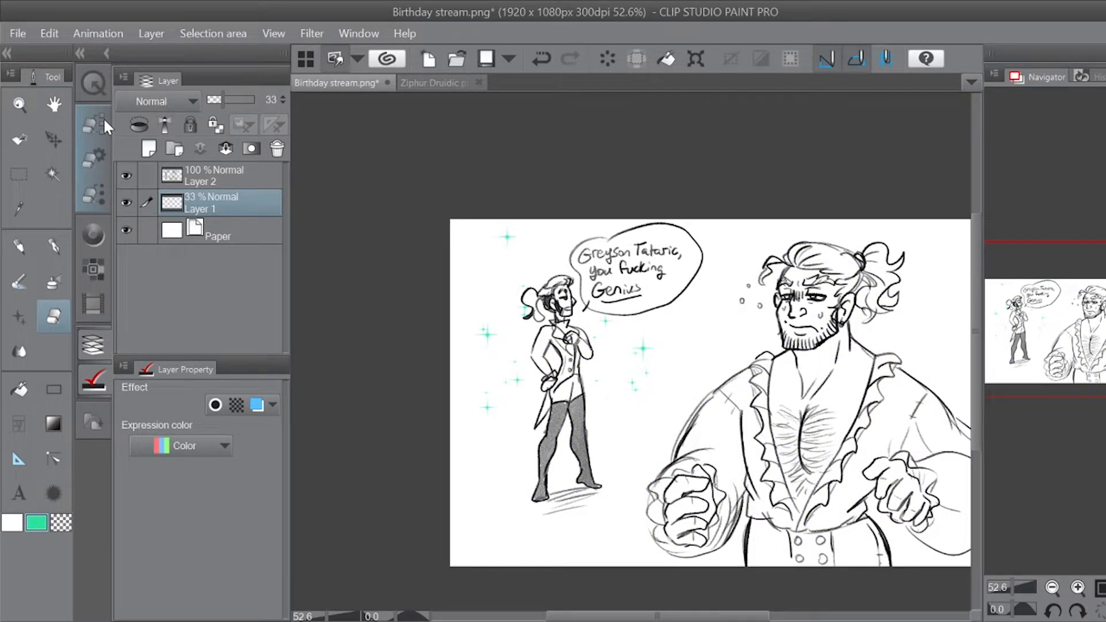
Step: Shade the bearded man's neck, face, hair and ponytail in purple on Layer 1 with the Design pencil at brush size 29.1
left_click_drag(1054, 339, 1081, 339)
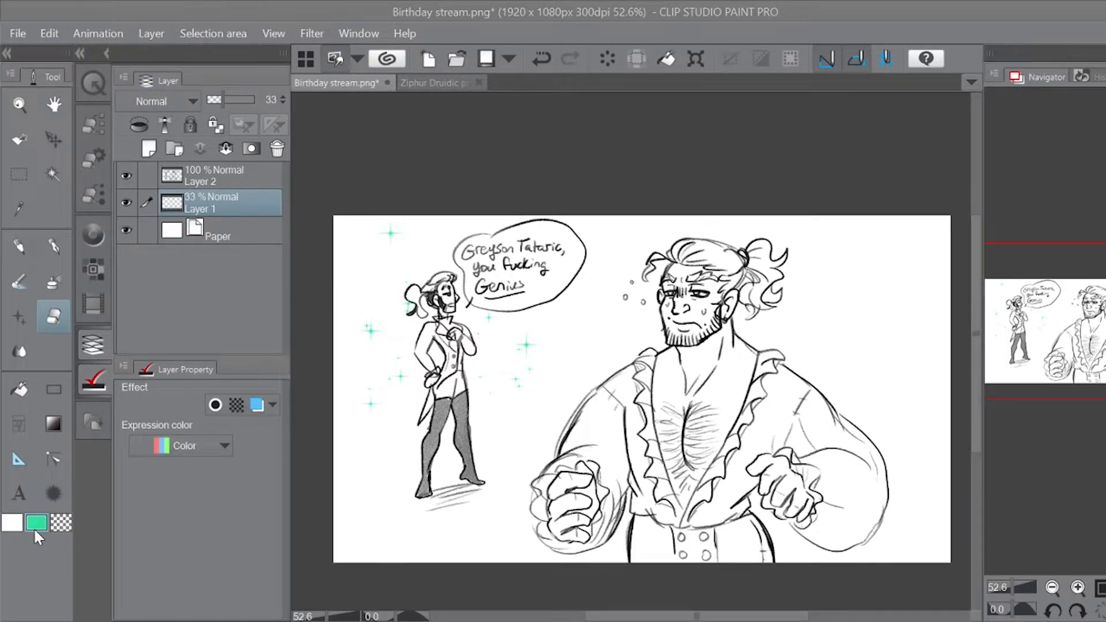
left_click(28, 250)
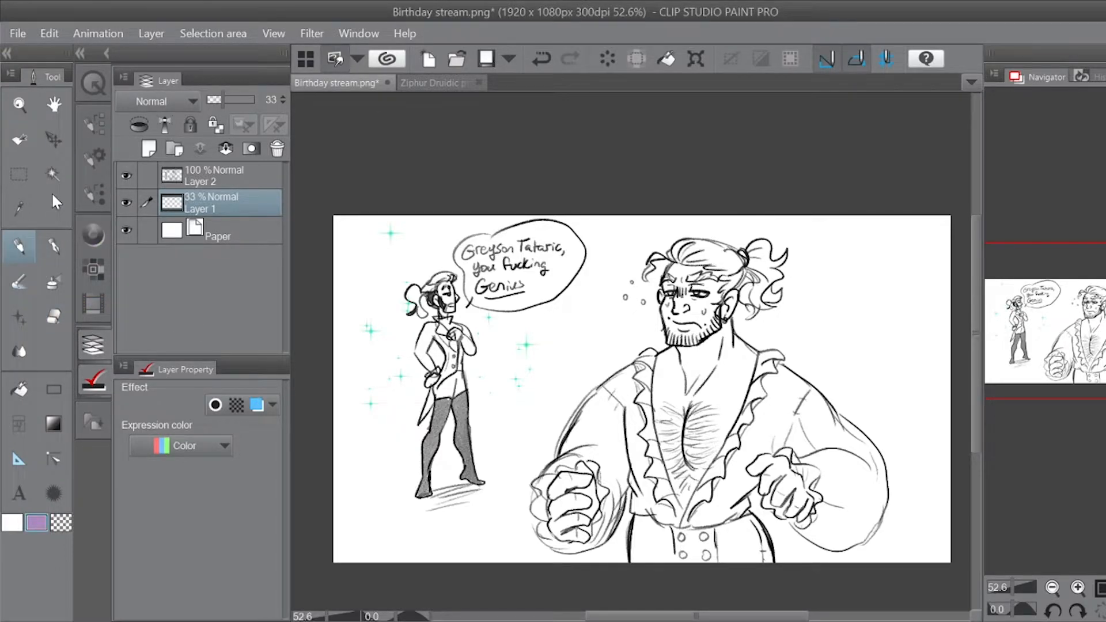
left_click(94, 123)
left_click_drag(174, 382, 185, 379)
mouse_move(718, 334)
left_mouse_down()
mouse_move(685, 352)
mouse_move(686, 381)
left_mouse_up()
mouse_move(695, 285)
left_mouse_down()
mouse_move(706, 289)
mouse_move(667, 289)
mouse_move(685, 297)
left_mouse_up()
mouse_move(675, 247)
left_mouse_down()
mouse_move(716, 257)
mouse_move(700, 244)
mouse_move(732, 283)
mouse_move(766, 252)
left_mouse_up()
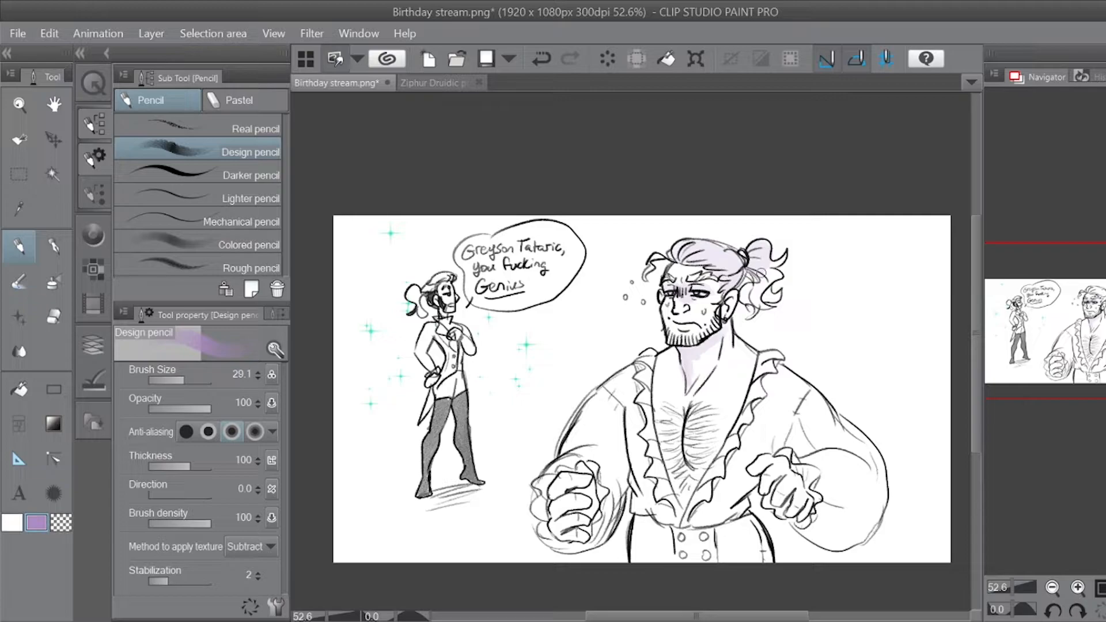
left_click_drag(754, 265, 769, 291)
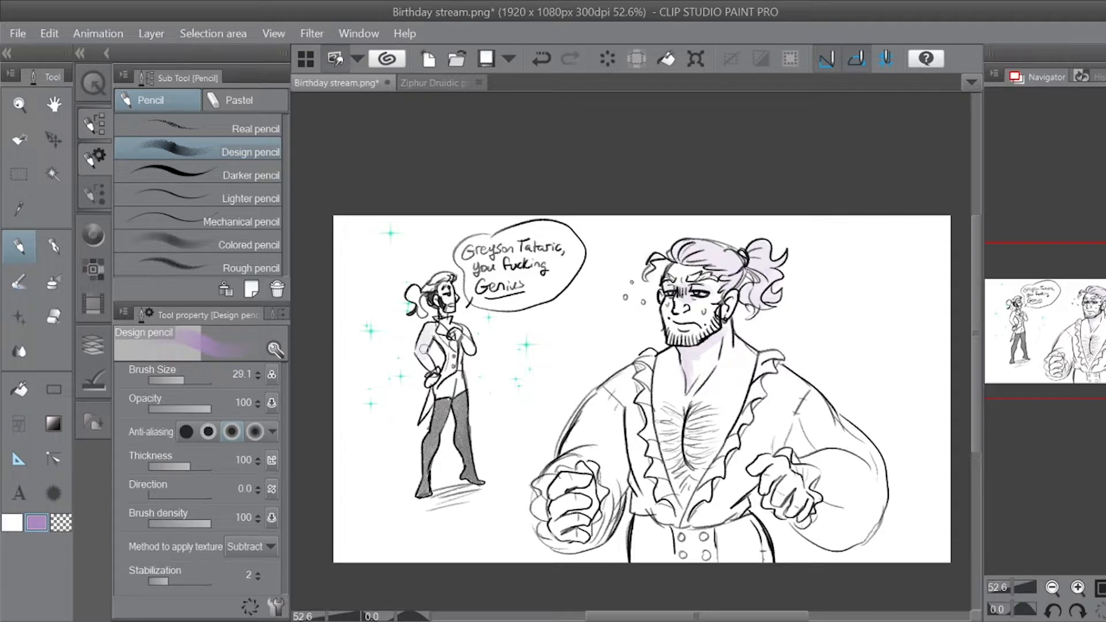
Step: Shade the small figure's coat and the man's fists, sleeves, trousers and forehead in the same purple
mouse_move(442, 341)
left_mouse_down()
mouse_move(441, 385)
mouse_move(458, 385)
mouse_move(459, 358)
mouse_move(419, 351)
mouse_move(425, 360)
left_mouse_up()
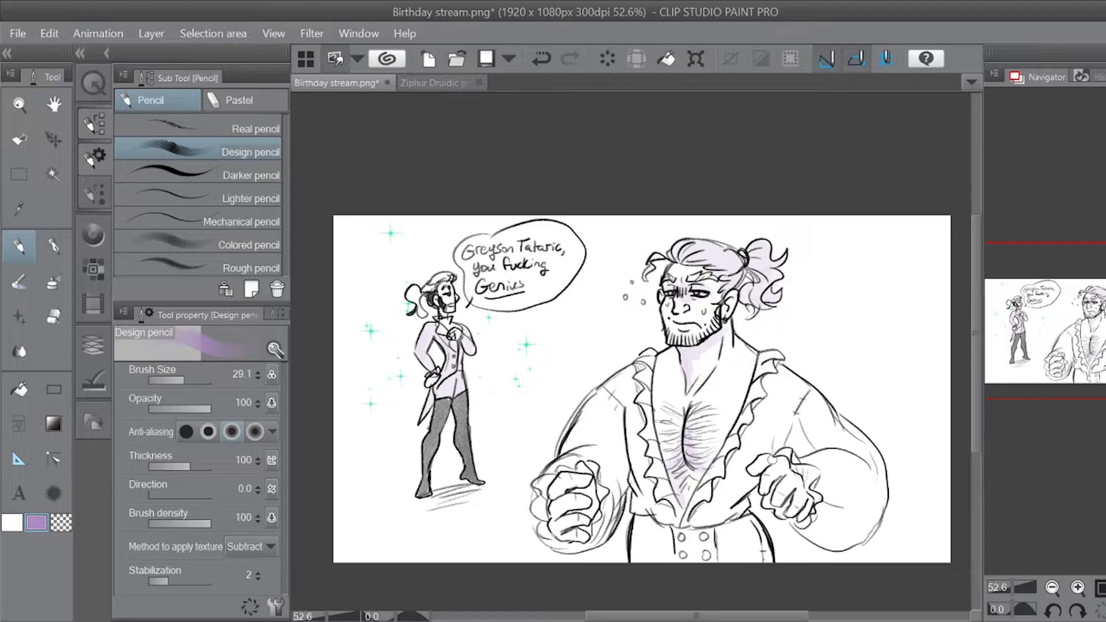
mouse_move(586, 481)
left_mouse_down()
mouse_move(573, 489)
mouse_move(589, 487)
mouse_move(577, 514)
mouse_move(595, 497)
mouse_move(581, 481)
left_mouse_up()
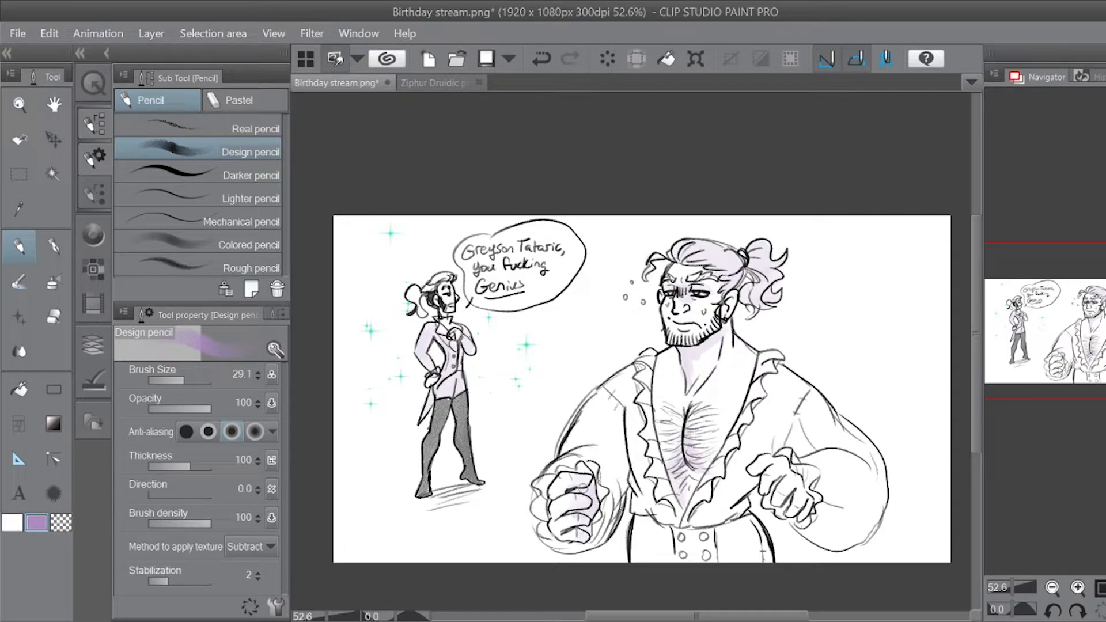
mouse_move(552, 547)
left_mouse_down()
mouse_move(599, 527)
mouse_move(626, 467)
left_mouse_up()
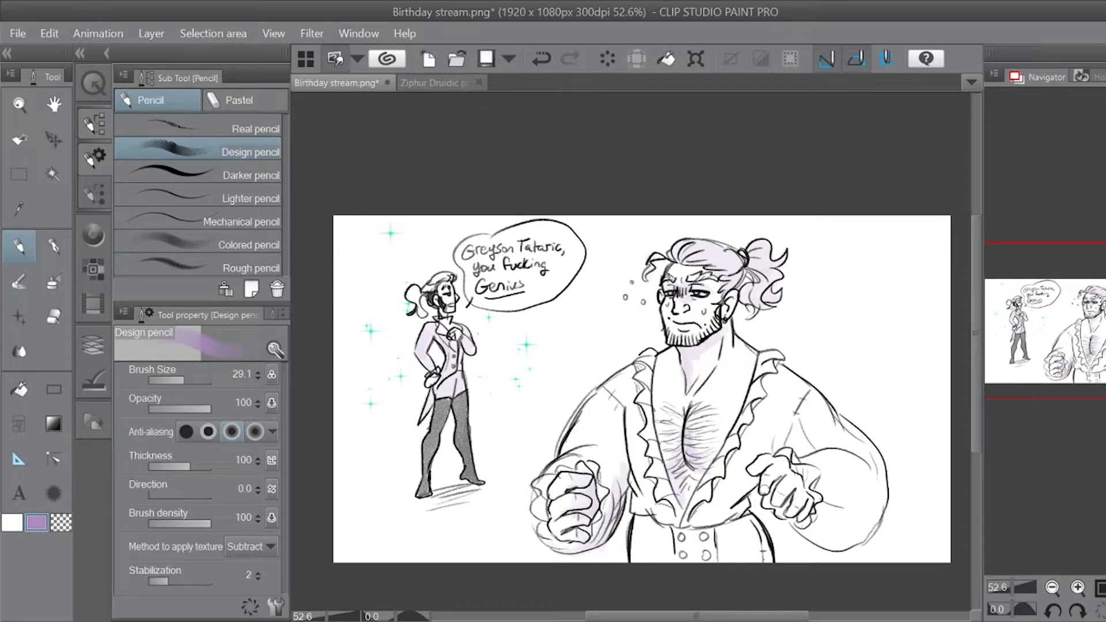
left_click_drag(765, 490, 801, 515)
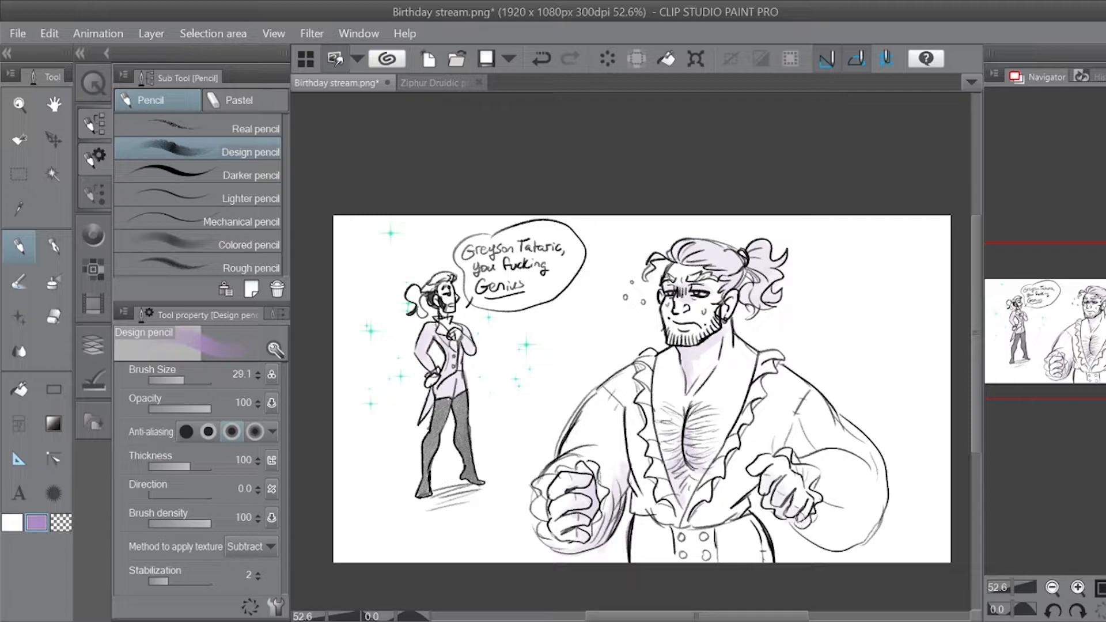
mouse_move(771, 462)
left_mouse_down()
mouse_move(755, 473)
mouse_move(818, 544)
left_mouse_up()
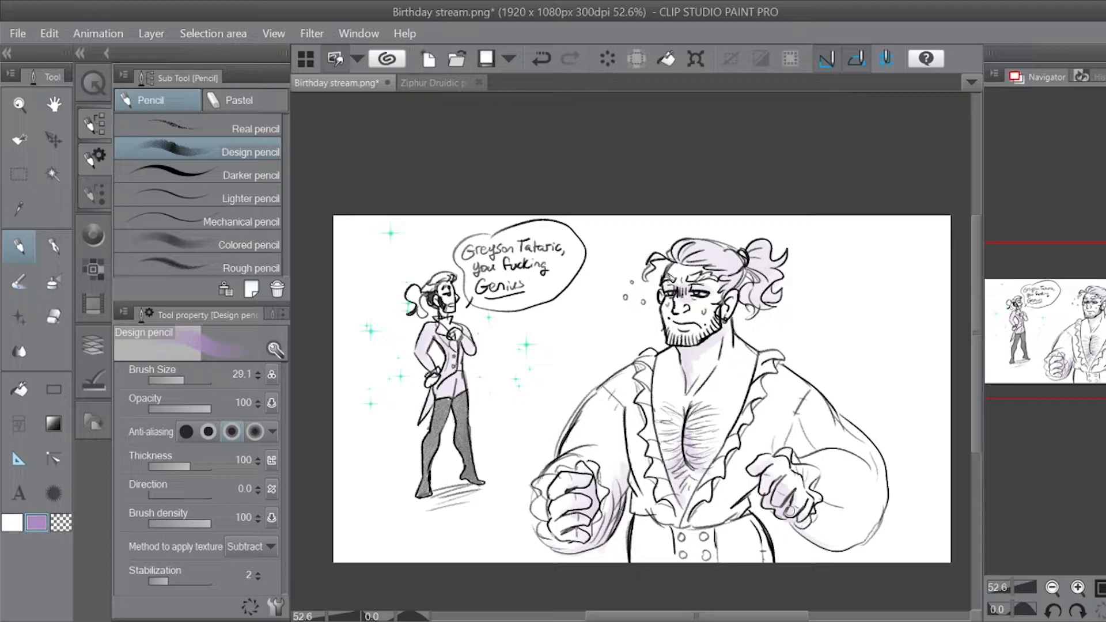
left_click_drag(790, 511, 843, 540)
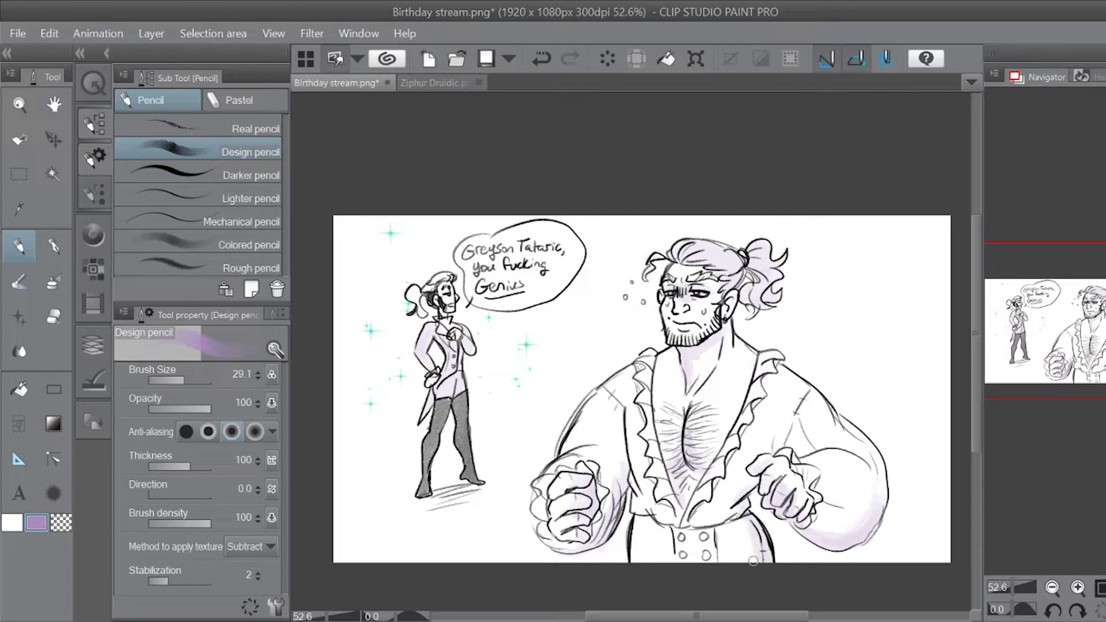
left_click_drag(688, 280, 712, 278)
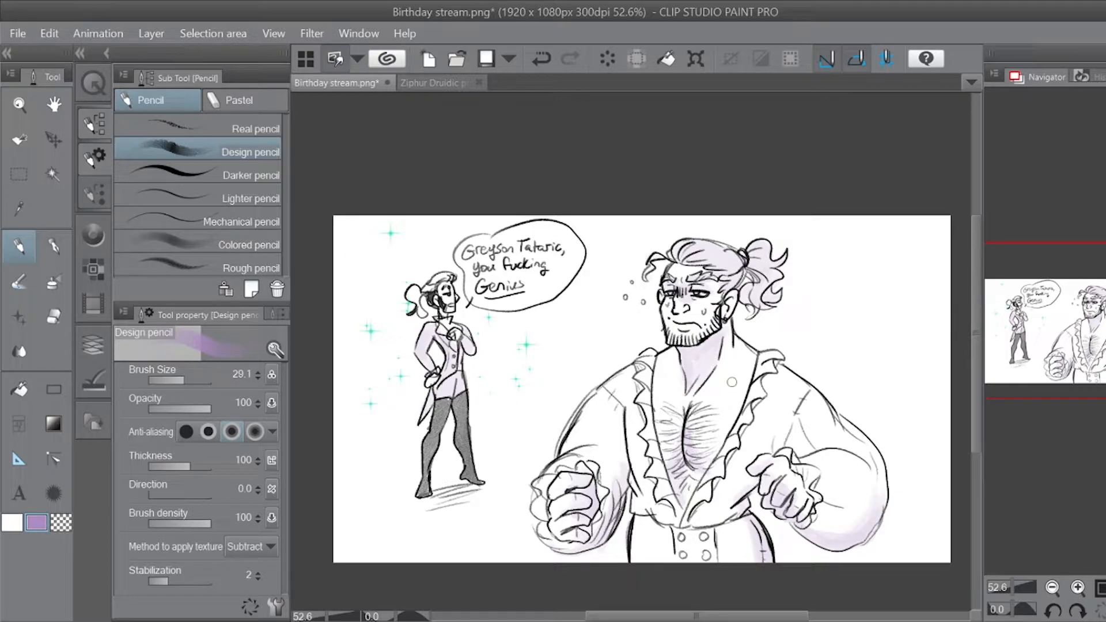
Step: Raise Layer 1's opacity to 78% using a purple test patch, undo the patch, and save the drawing as Birthday stream2.png
left_click(91, 345)
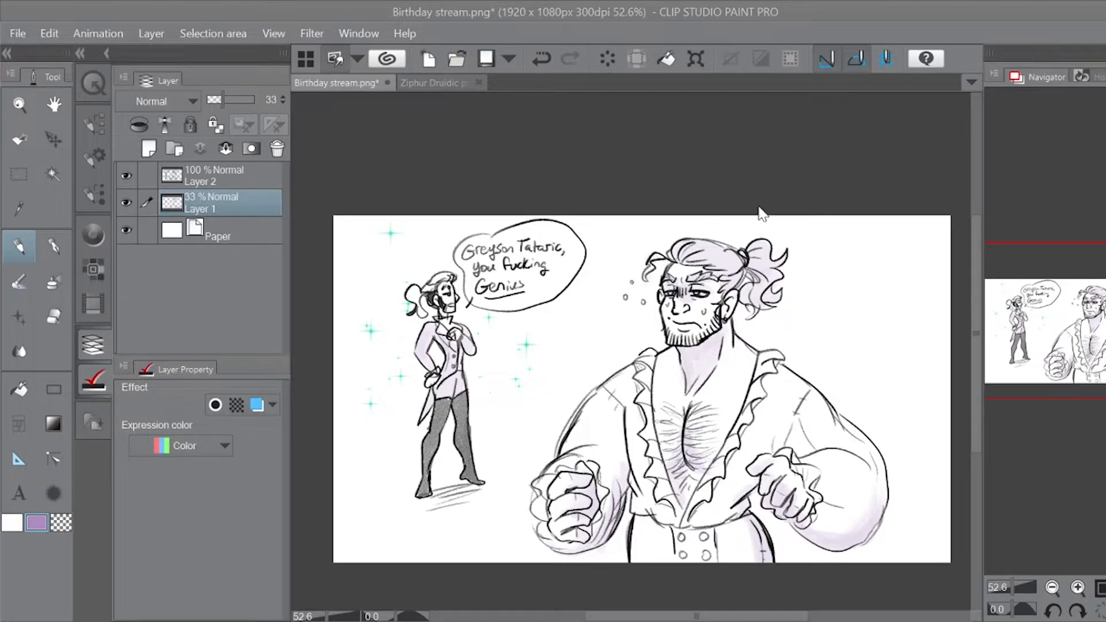
left_click_drag(806, 298, 835, 323)
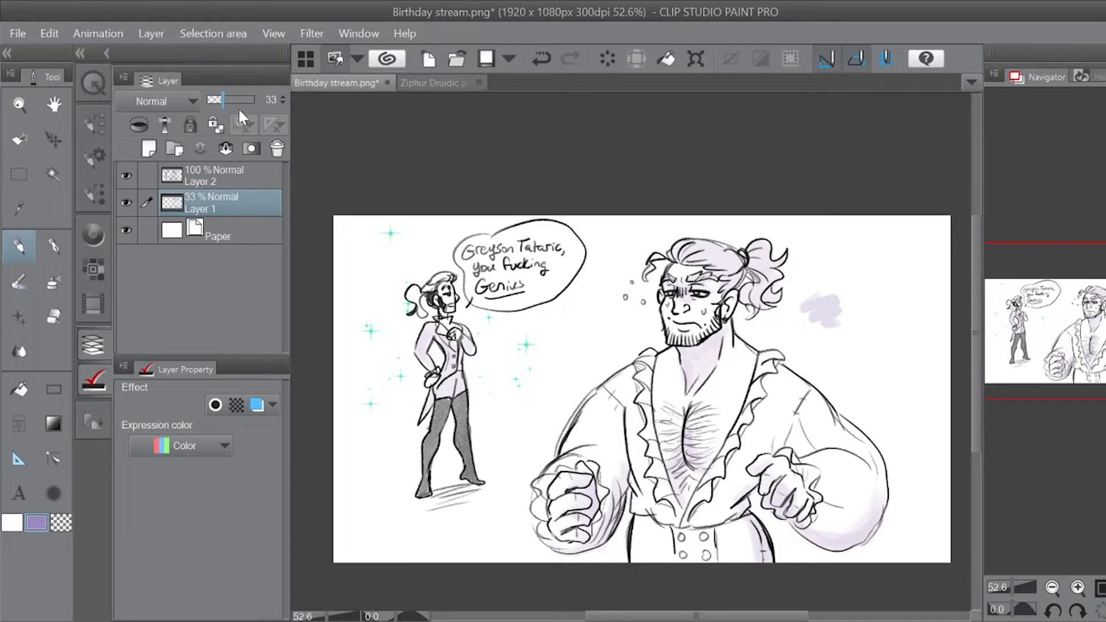
left_click_drag(226, 97, 267, 97)
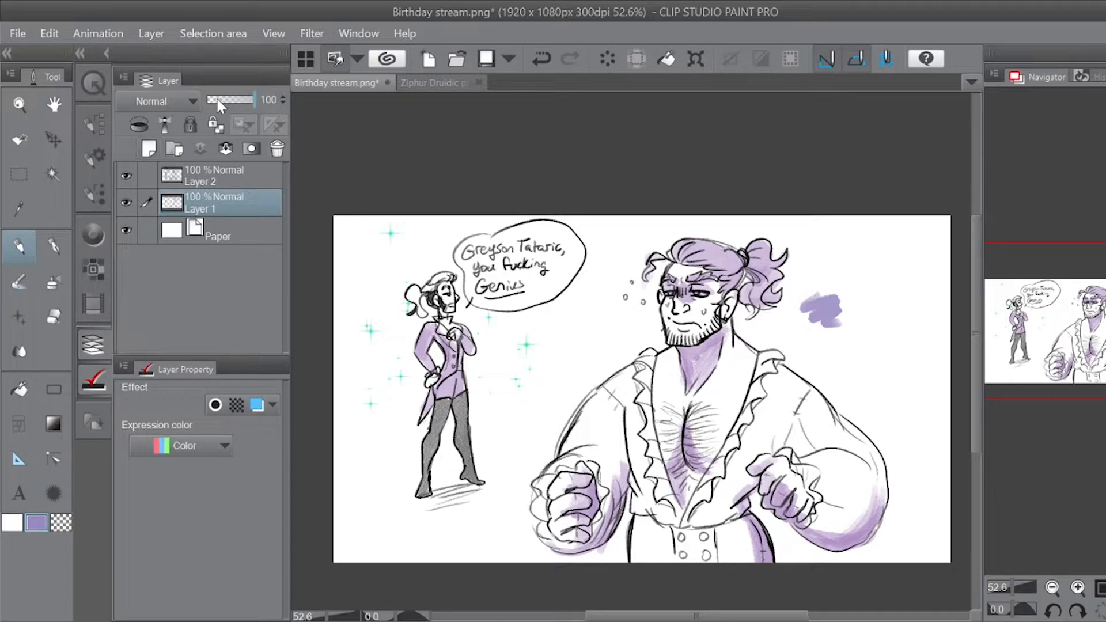
left_click(239, 100)
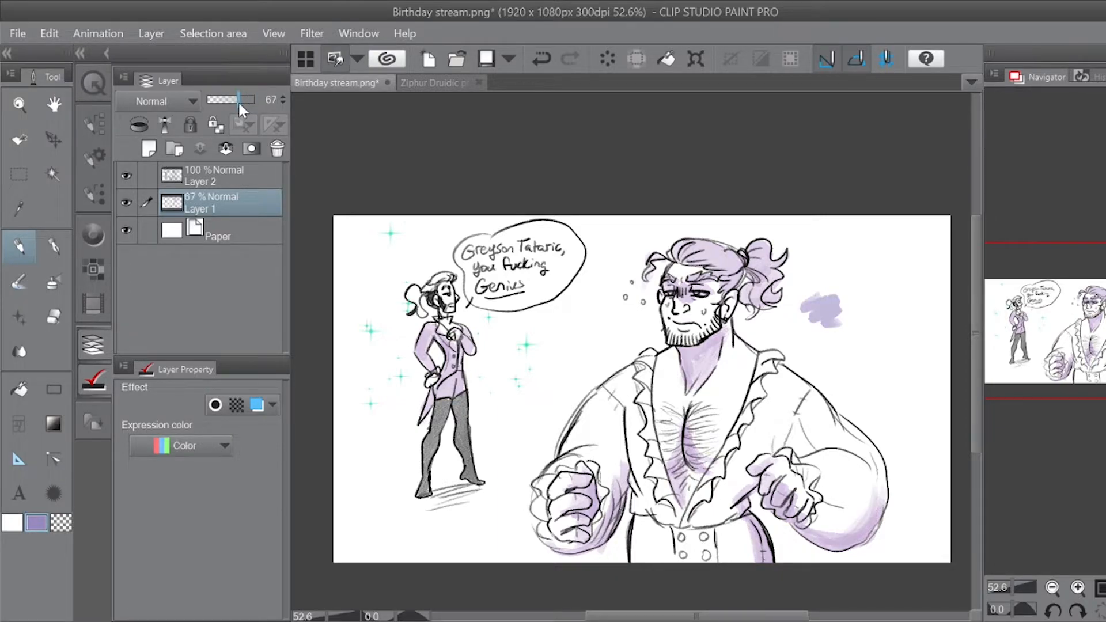
left_click_drag(240, 102, 243, 101)
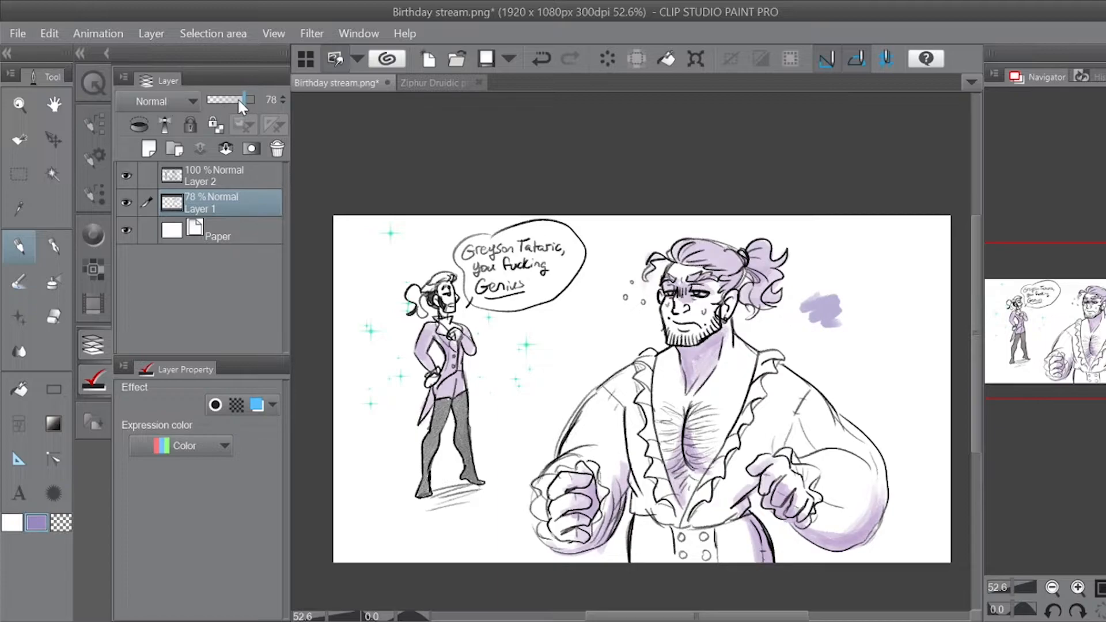
key("ctrl+z")
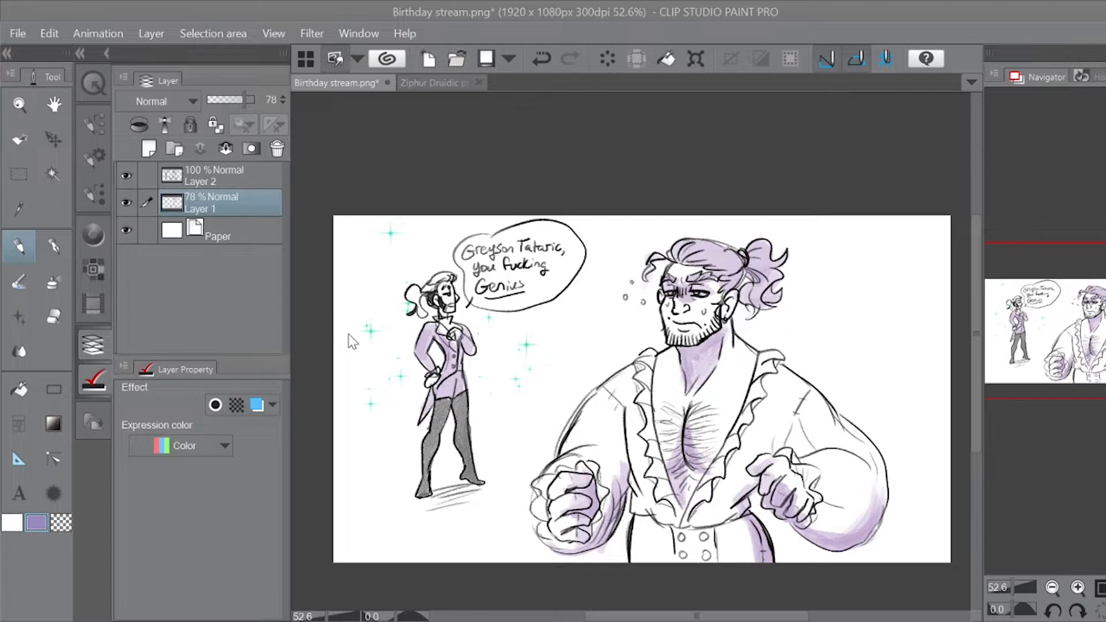
key("Return")
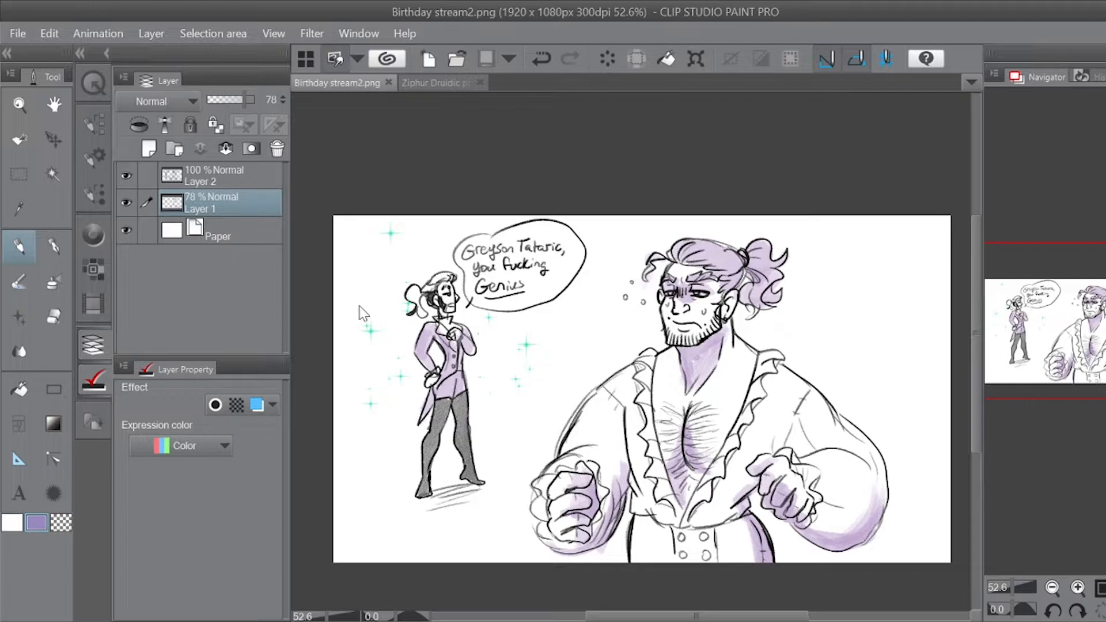
Step: Try deleting the contents of Layer 1 and Layer 2, and undo both deletions
key("ctrl+a")
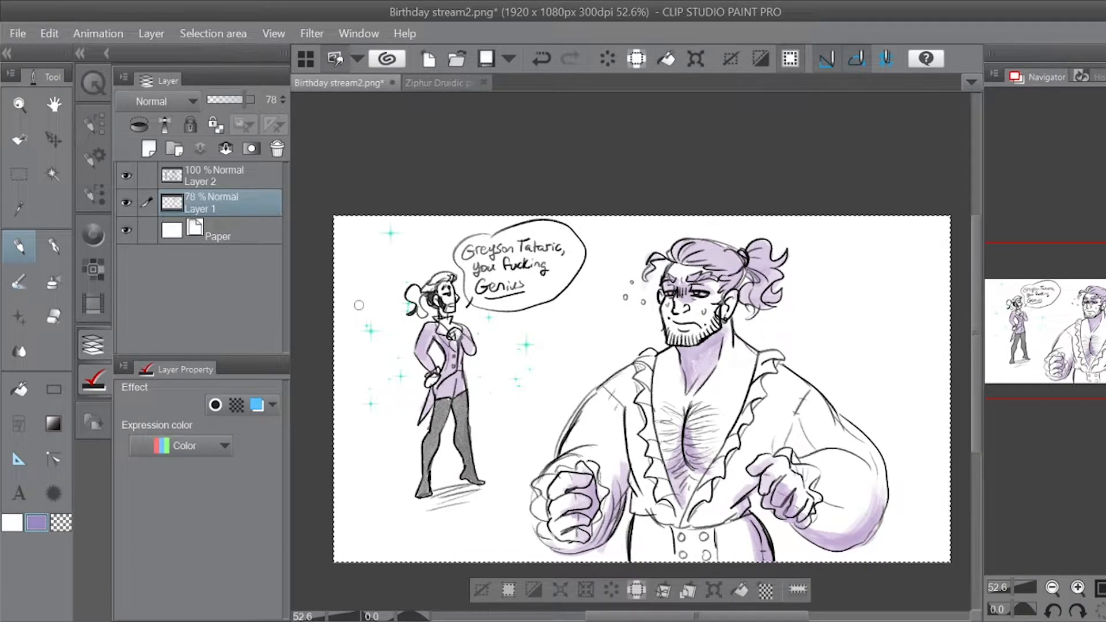
key("Delete")
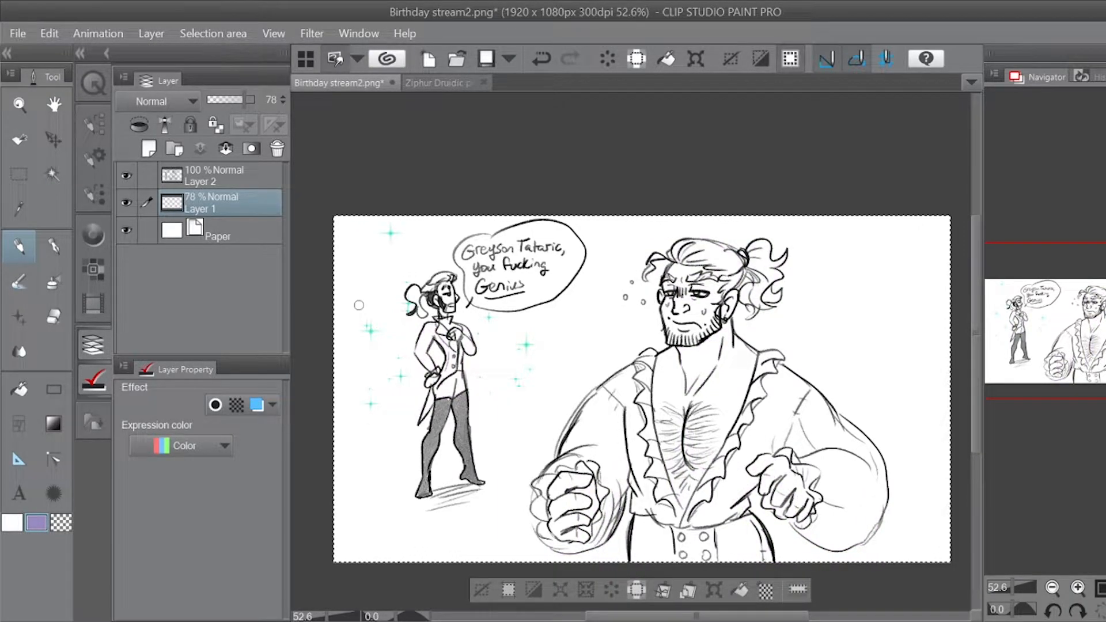
left_click(247, 180)
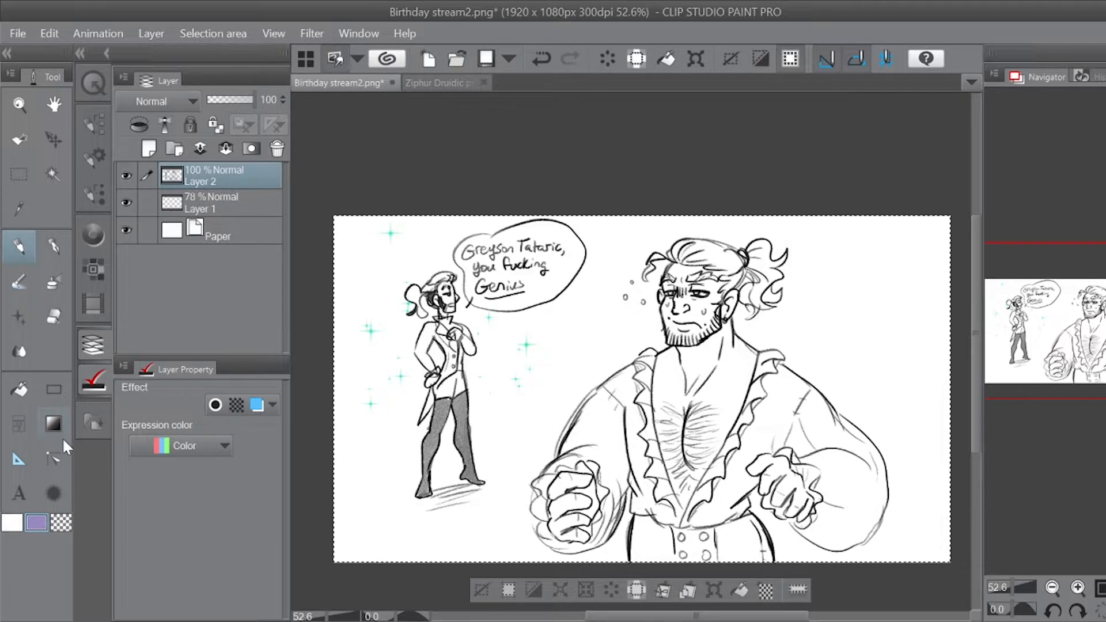
key("Delete")
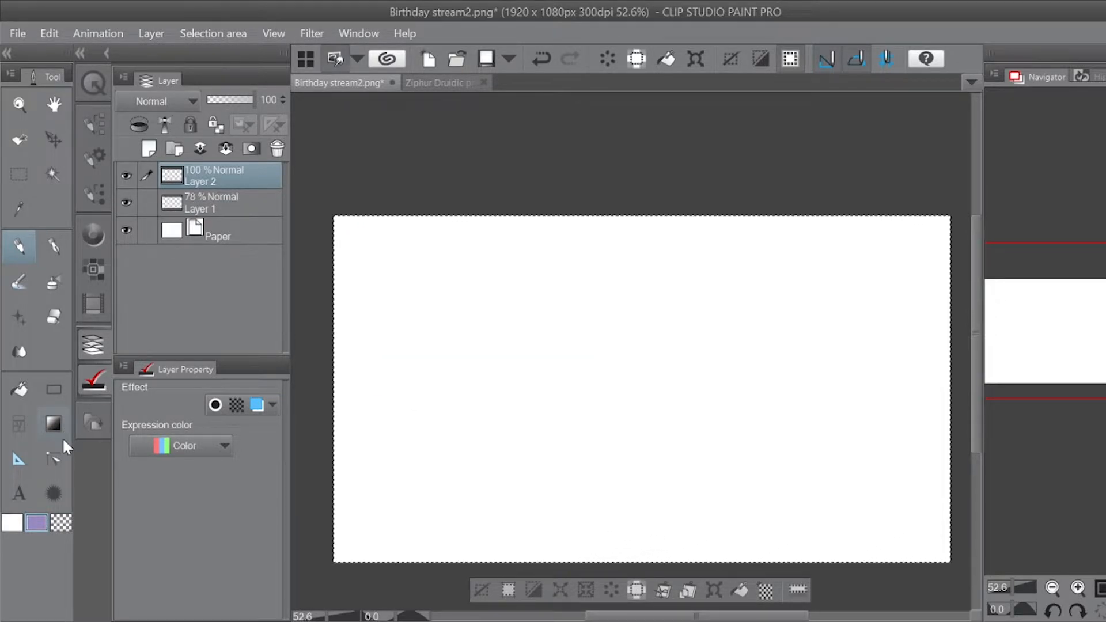
key("ctrl+z")
key("ctrl+z")
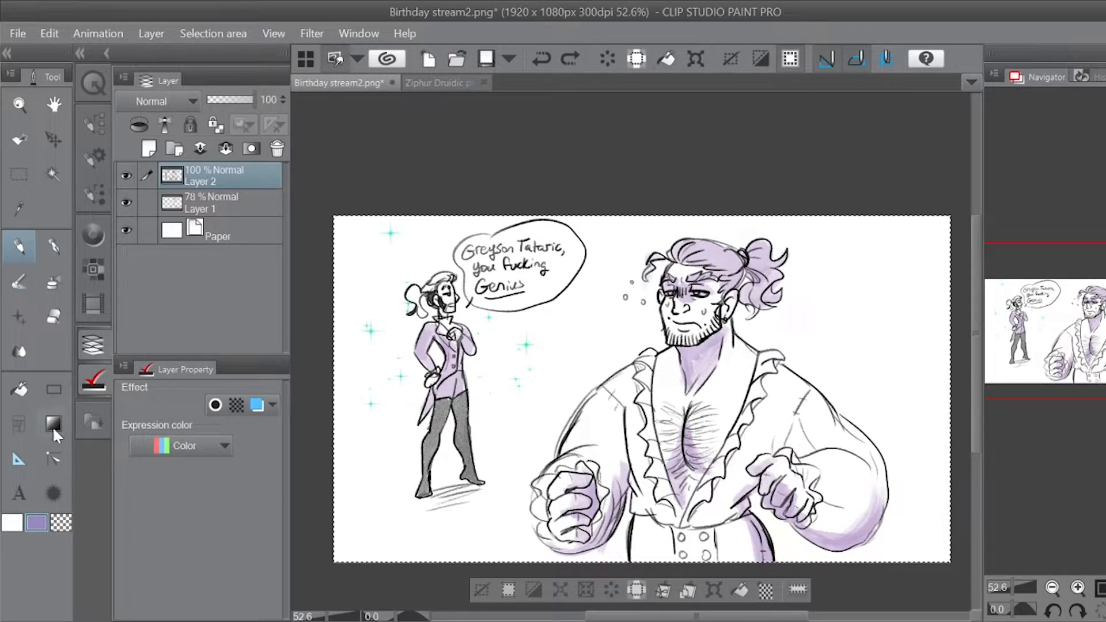
Step: Add black wrinkle lines to the man's face and neck on Layer 2 with the Design pencil at brush size 8
key("c")
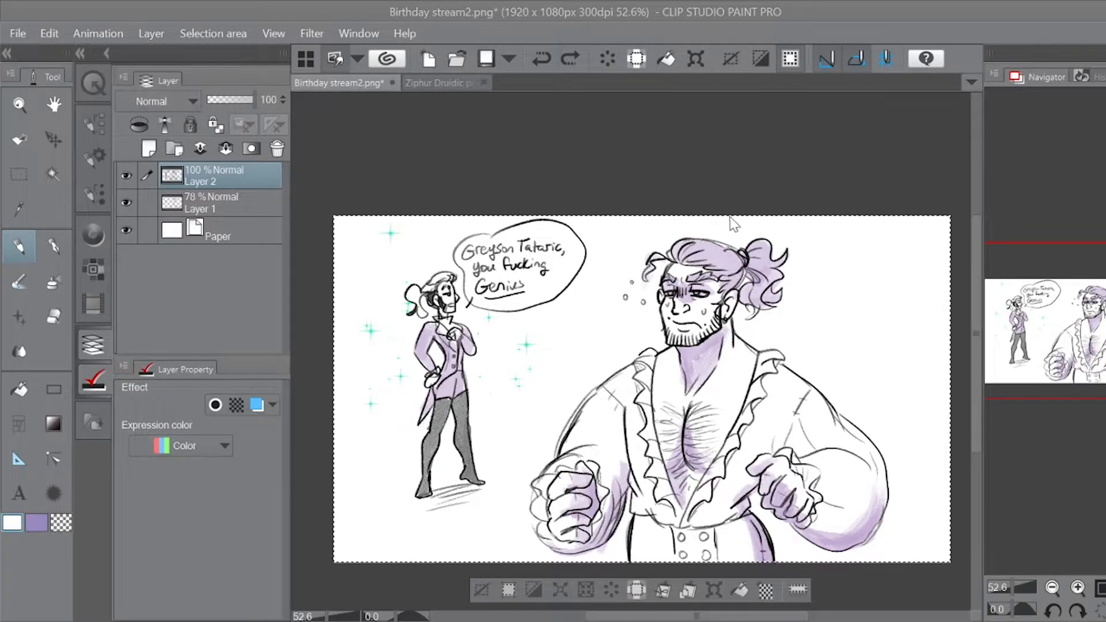
left_click(767, 195)
left_click(93, 156)
left_click(178, 379)
left_click(257, 378)
mouse_move(719, 318)
left_mouse_down()
mouse_move(696, 301)
mouse_move(714, 325)
mouse_move(696, 313)
mouse_move(703, 327)
mouse_move(684, 375)
left_mouse_up()
left_click_drag(669, 306, 663, 384)
mouse_move(746, 349)
left_mouse_down()
mouse_move(731, 385)
mouse_move(729, 373)
left_mouse_up()
Step: Add black lines to the man's hand and chest hair, clear the selection, and save the file
left_click_drag(768, 460, 780, 474)
left_click_drag(714, 406, 706, 414)
mouse_move(730, 409)
left_mouse_down()
mouse_move(711, 424)
mouse_move(663, 416)
left_mouse_up()
left_click_drag(711, 470, 669, 480)
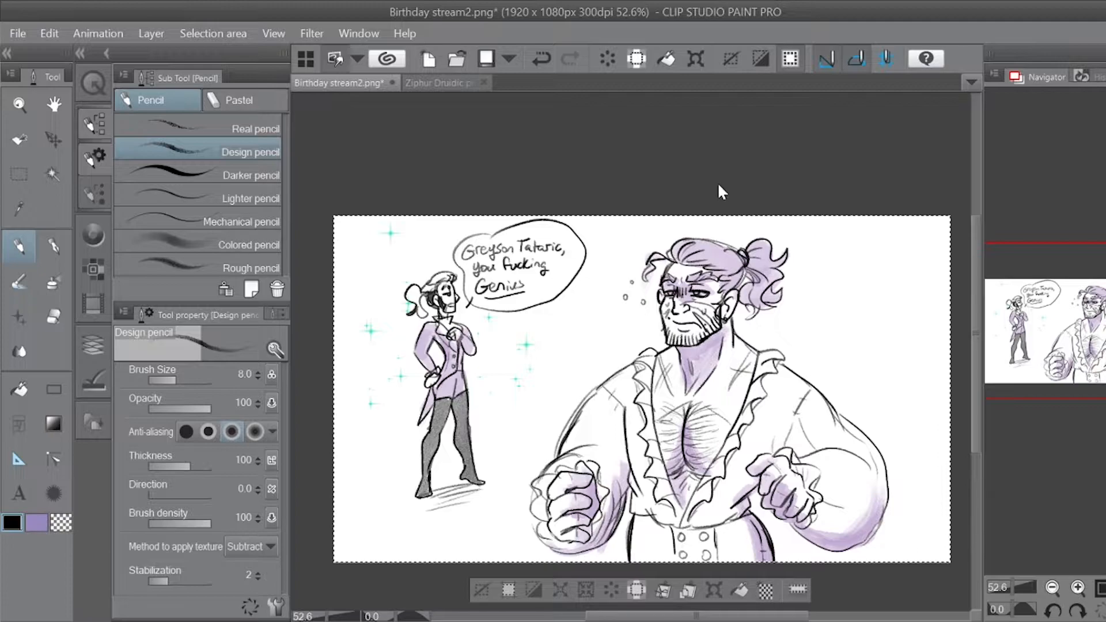
key("ctrl+d")
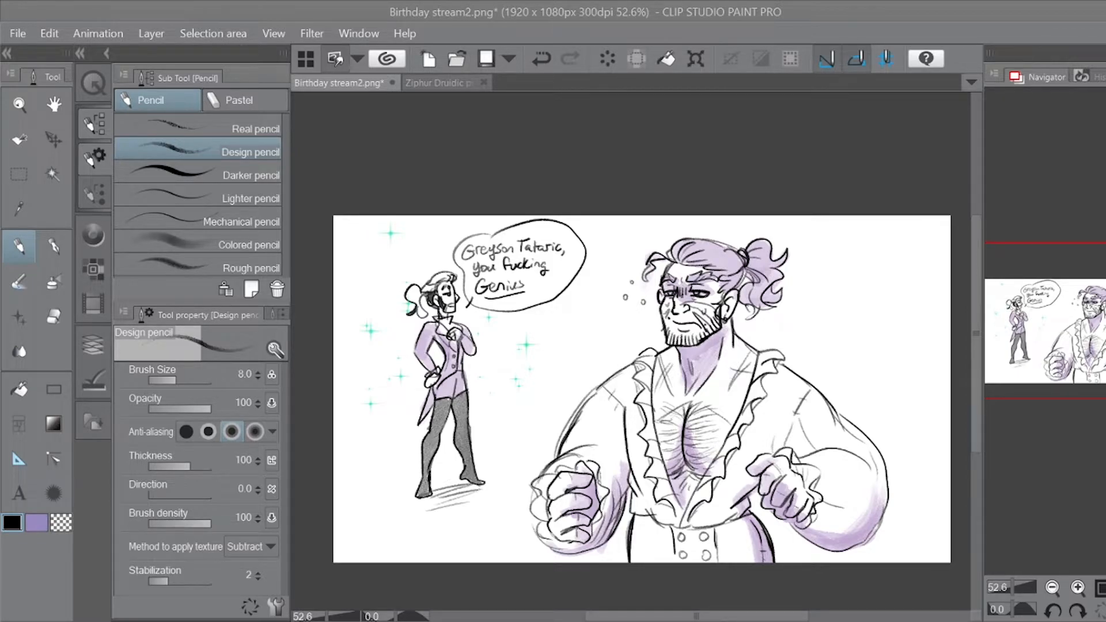
key("ctrl+s")
Step: Delete the full contents of Layer 1 and Layer 2 to empty the canvas, and clear the selection
left_click(92, 341)
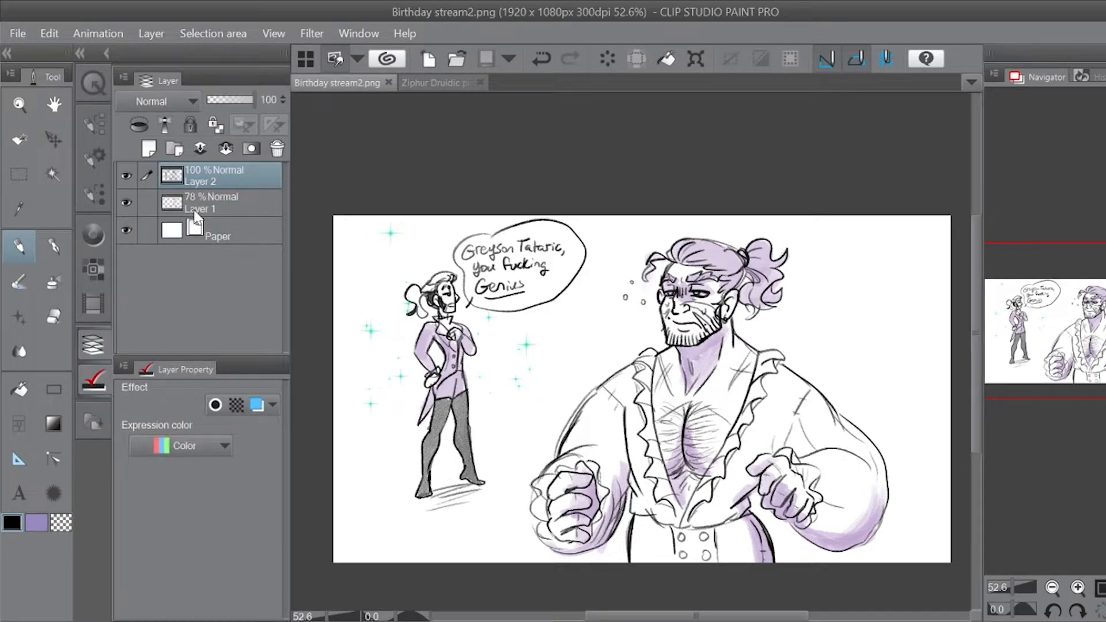
left_click(212, 209)
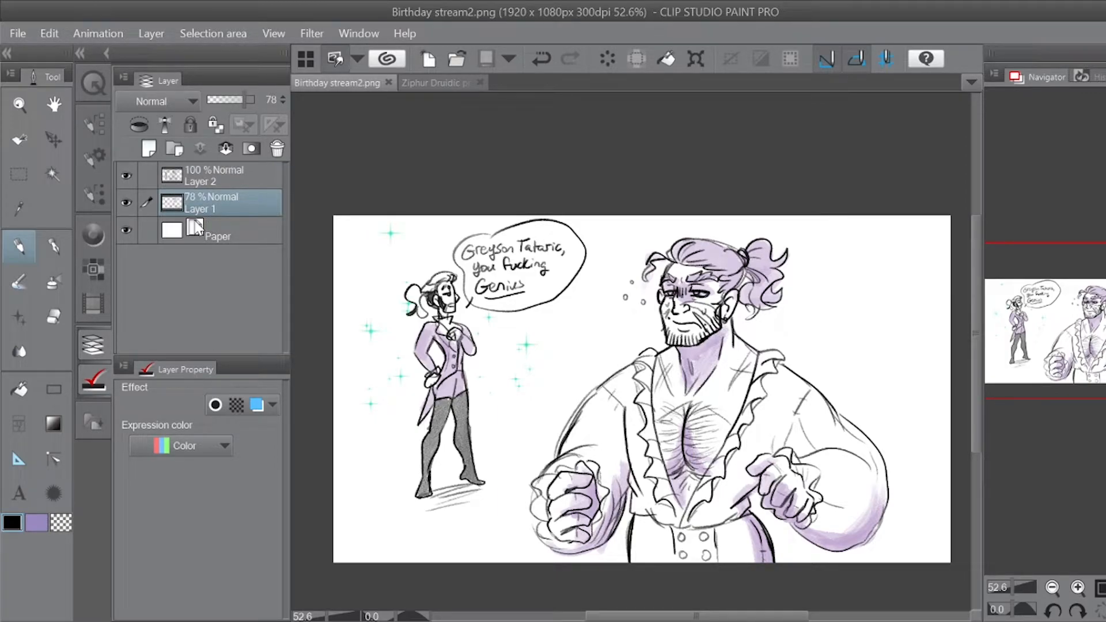
key("ctrl+a")
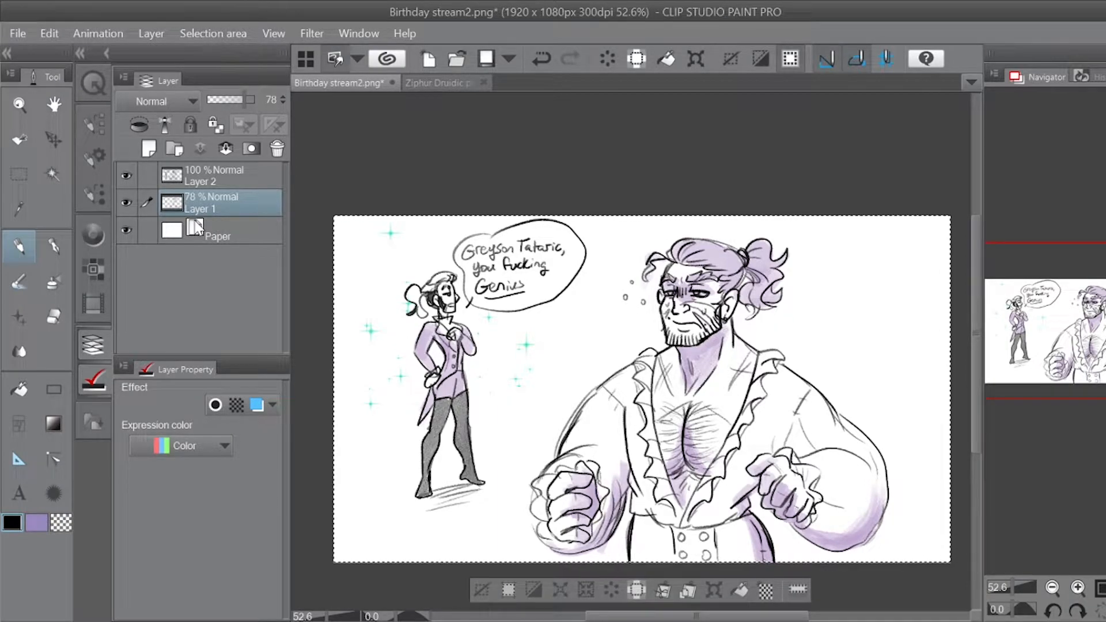
key("Delete")
left_click(243, 180)
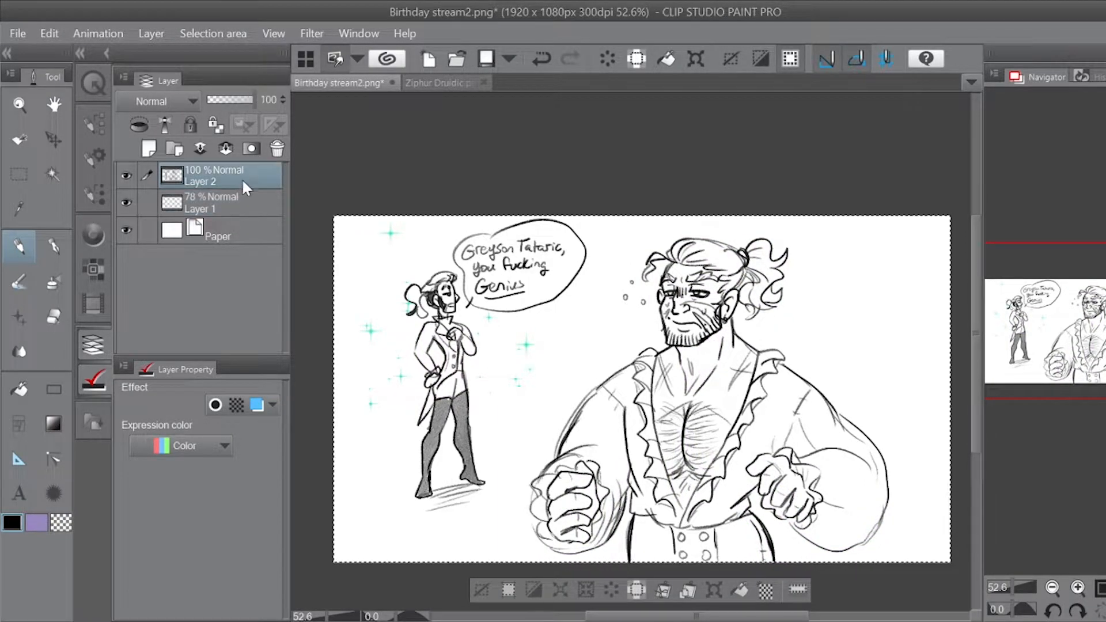
key("Delete")
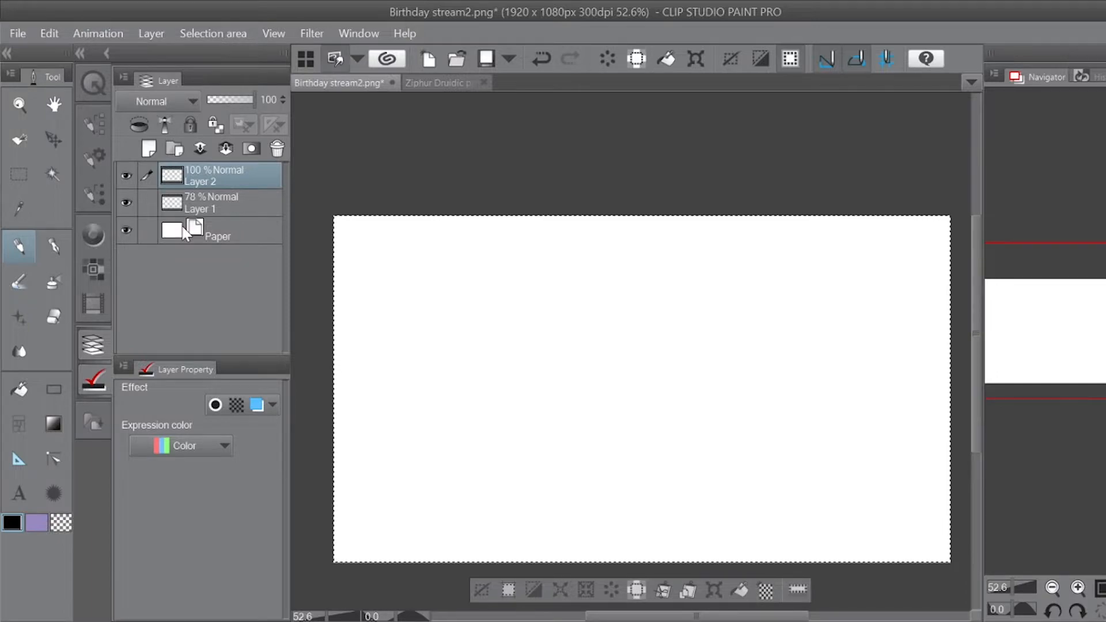
key("ctrl+d")
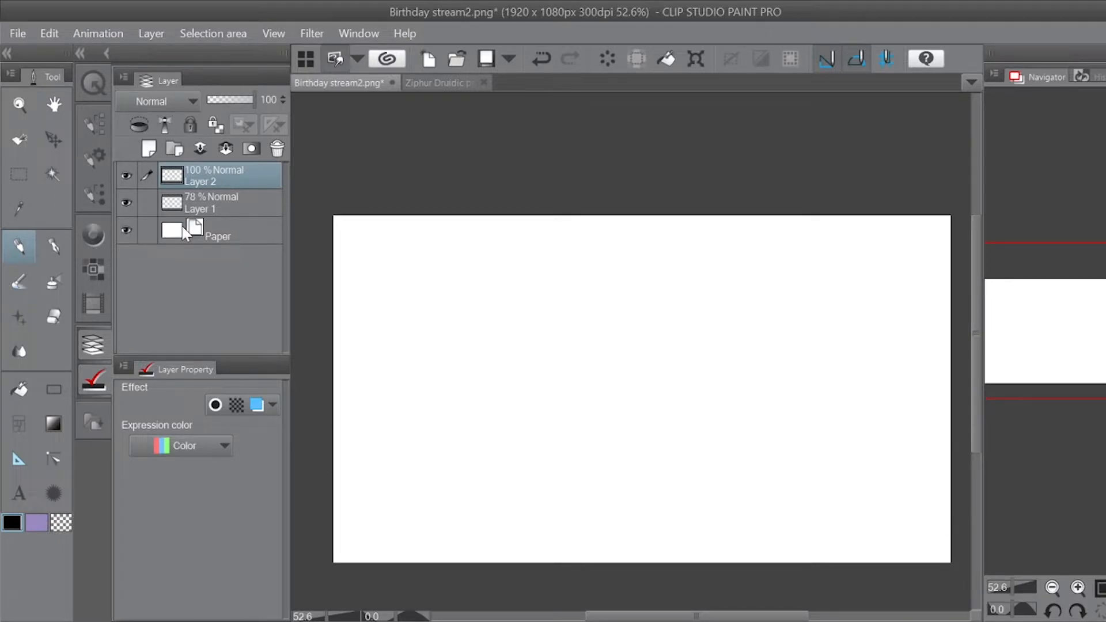
Step: Sketch a simple purple face with ears and a hair tuft at brush size 14, and remove it from the canvas
left_click(94, 121)
left_click(258, 370)
left_click(36, 522)
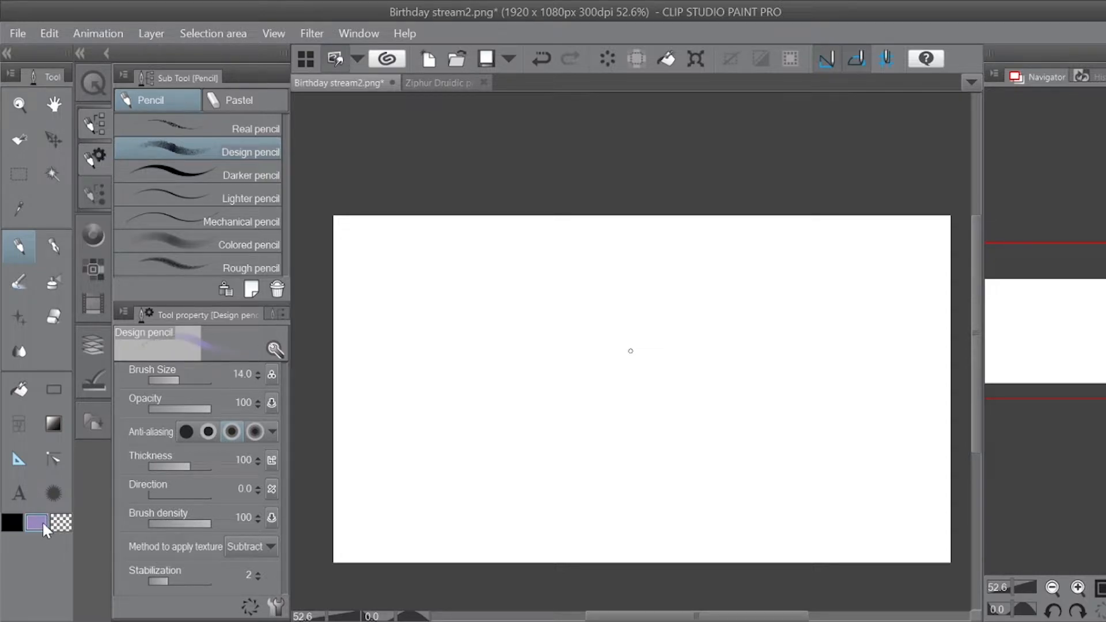
left_click_drag(599, 319, 595, 332)
mouse_move(667, 327)
left_mouse_down()
mouse_move(662, 337)
mouse_move(663, 326)
left_mouse_up()
mouse_move(631, 360)
left_mouse_down()
mouse_move(666, 363)
mouse_move(633, 360)
left_mouse_up()
mouse_move(623, 314)
left_mouse_down()
mouse_move(672, 263)
mouse_move(655, 311)
left_mouse_up()
left_click_drag(567, 369, 680, 308)
left_click_drag(691, 348, 694, 364)
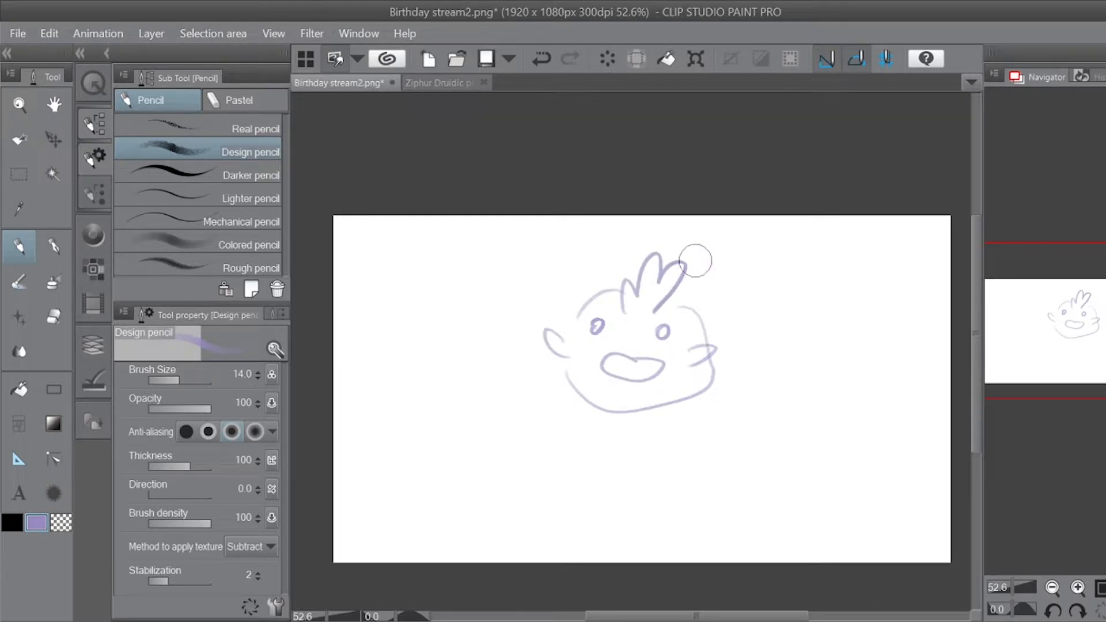
mouse_move(543, 371)
left_mouse_down()
mouse_move(545, 335)
mouse_move(708, 264)
mouse_move(646, 413)
mouse_move(723, 324)
mouse_move(719, 365)
left_mouse_up()
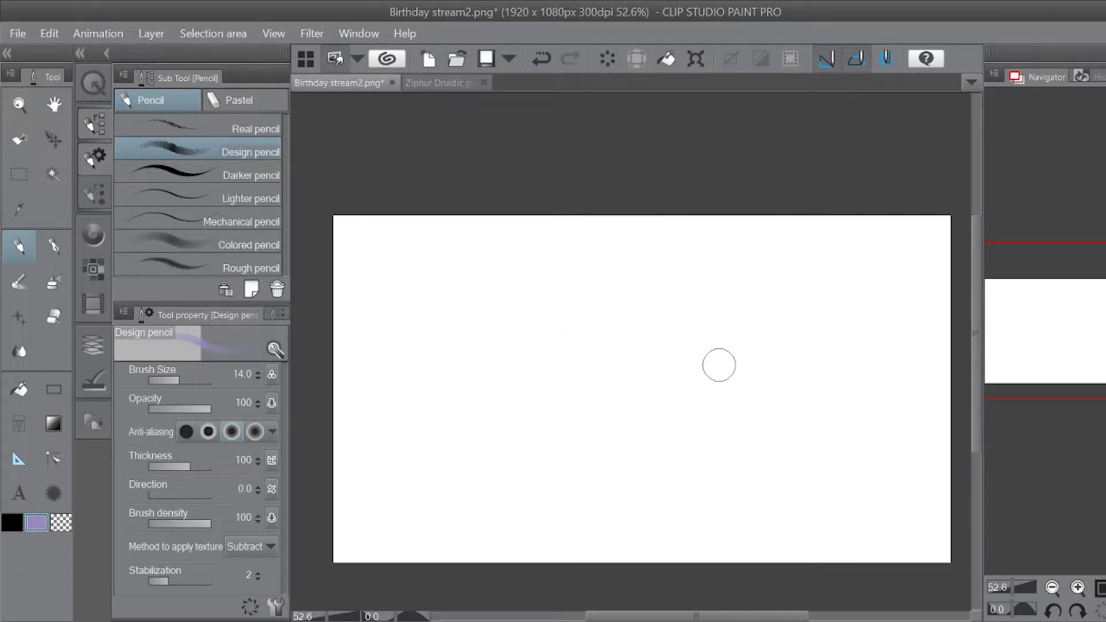
Step: Switch the drawing colour to black and make Layer 1 the active layer
left_click_drag(719, 365, 696, 350)
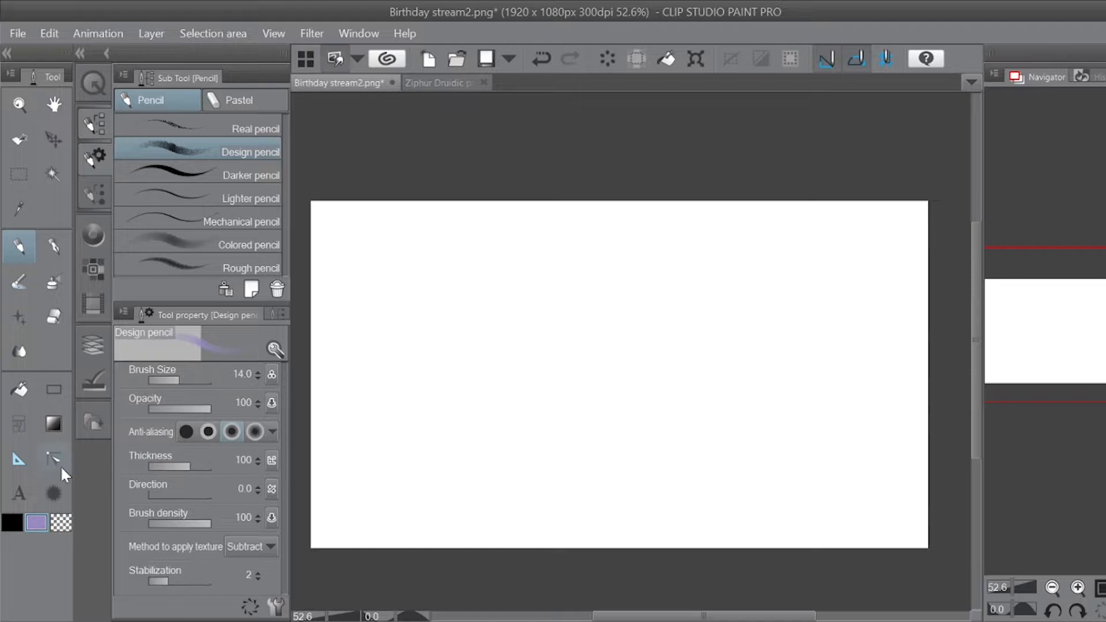
key("x")
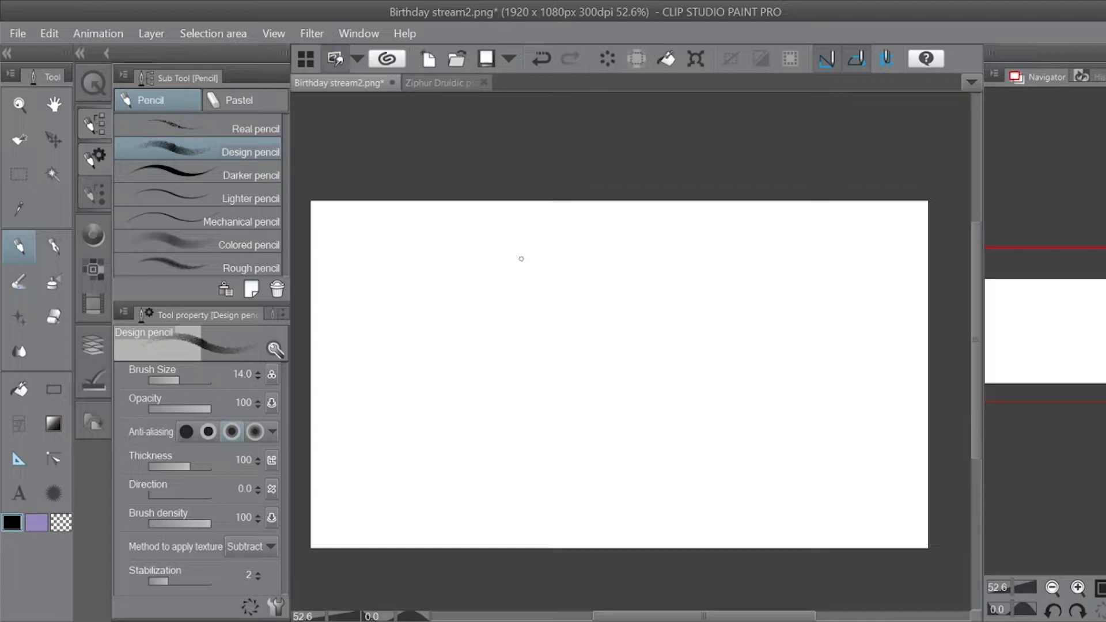
left_click(93, 345)
left_click(239, 201)
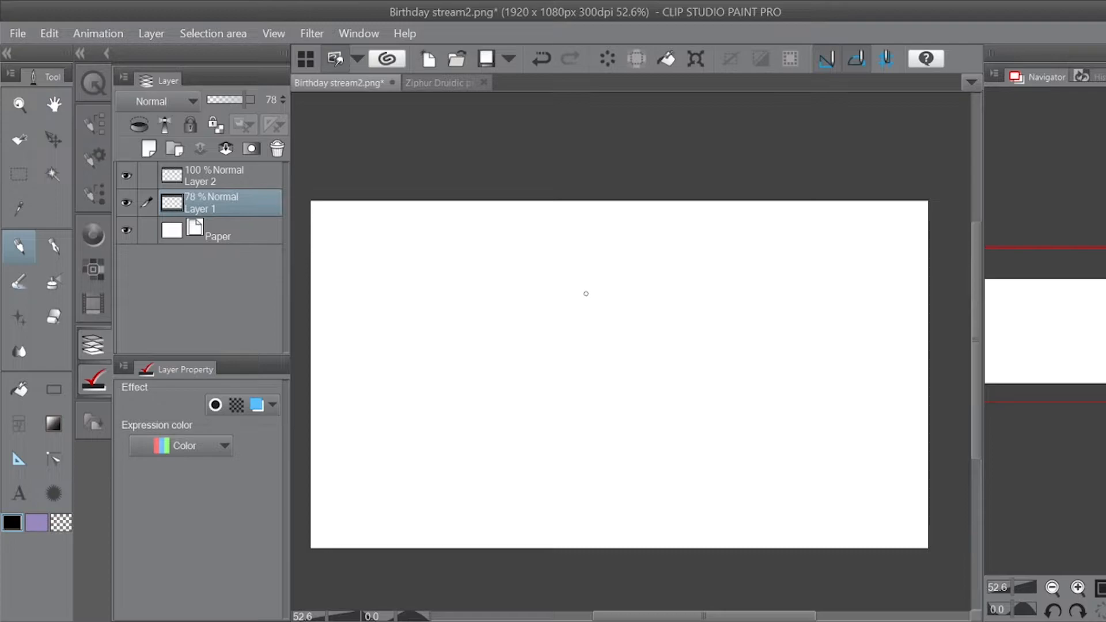
mouse_move(556, 339)
left_mouse_down()
mouse_move(679, 395)
mouse_move(437, 345)
mouse_move(370, 464)
left_mouse_up()
key("ctrl+z")
left_click_drag(566, 339, 563, 343)
left_click_drag(645, 344, 641, 348)
mouse_move(570, 372)
left_mouse_down()
mouse_move(614, 371)
mouse_move(610, 382)
left_mouse_up()
left_click_drag(548, 355, 576, 407)
mouse_move(568, 346)
left_mouse_down()
mouse_move(576, 323)
mouse_move(597, 316)
mouse_move(639, 362)
left_mouse_up()
key("ctrl+z")
Step: Set Layer 1's opacity to 49 and sketch a grinning face with pointed ears and spiky hair
left_click(230, 95)
mouse_move(592, 350)
left_mouse_down()
mouse_move(578, 297)
mouse_move(590, 348)
mouse_move(633, 287)
mouse_move(633, 344)
left_mouse_up()
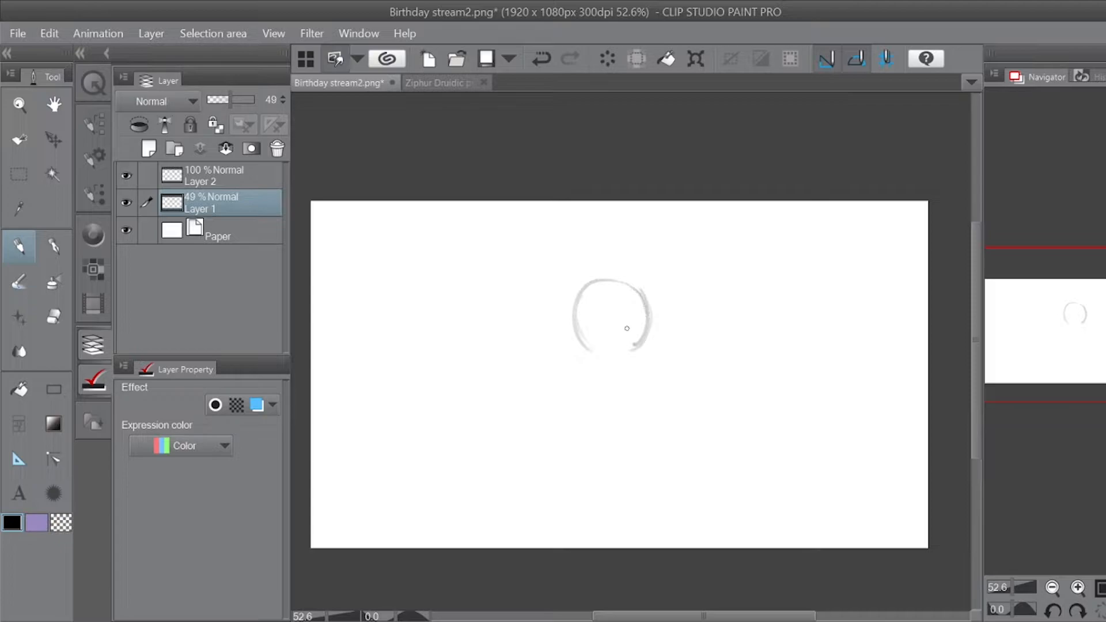
mouse_move(591, 294)
left_mouse_down()
mouse_move(602, 353)
mouse_move(633, 344)
mouse_move(592, 374)
mouse_move(620, 386)
left_mouse_up()
mouse_move(584, 363)
left_mouse_down()
mouse_move(625, 398)
mouse_move(645, 369)
mouse_move(646, 339)
mouse_move(687, 304)
left_mouse_up()
left_click_drag(684, 319, 657, 358)
mouse_move(582, 346)
left_mouse_down()
mouse_move(547, 340)
mouse_move(580, 364)
mouse_move(638, 360)
mouse_move(598, 383)
mouse_move(634, 367)
mouse_move(585, 351)
mouse_move(592, 346)
left_mouse_up()
mouse_move(617, 348)
left_mouse_down()
mouse_move(598, 275)
mouse_move(635, 285)
mouse_move(619, 321)
mouse_move(657, 330)
left_mouse_up()
mouse_move(578, 305)
left_mouse_down()
mouse_move(566, 346)
mouse_move(636, 334)
left_mouse_up()
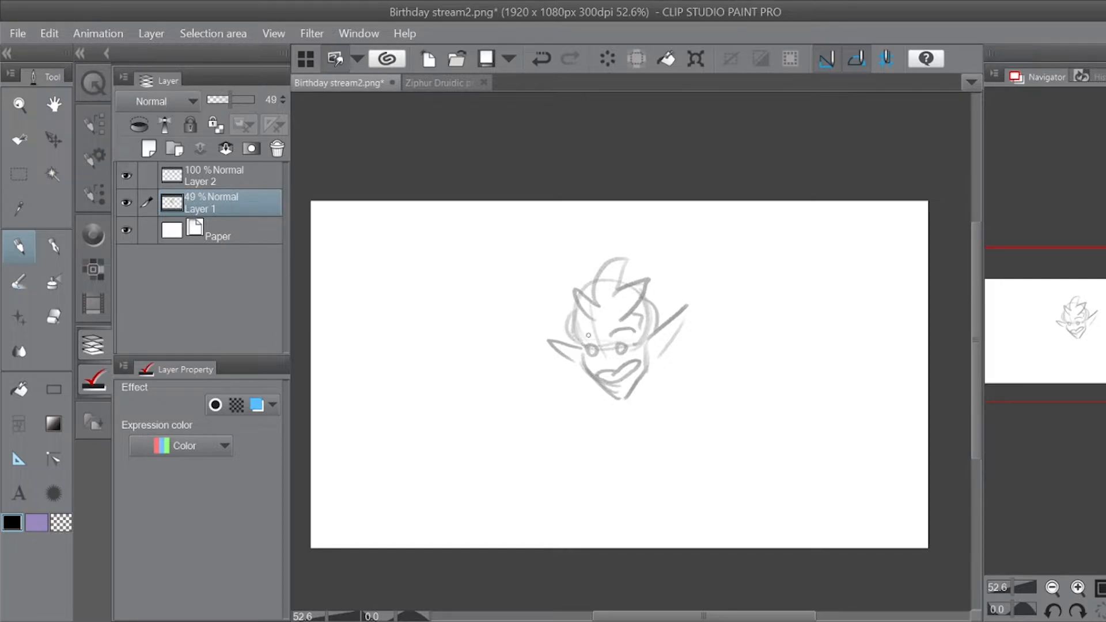
Step: Sketch the neck, collar and both shoulders below the pointed-ear face
left_click_drag(614, 394, 623, 423)
mouse_move(626, 420)
left_mouse_down()
mouse_move(649, 381)
mouse_move(641, 413)
mouse_move(557, 441)
left_mouse_up()
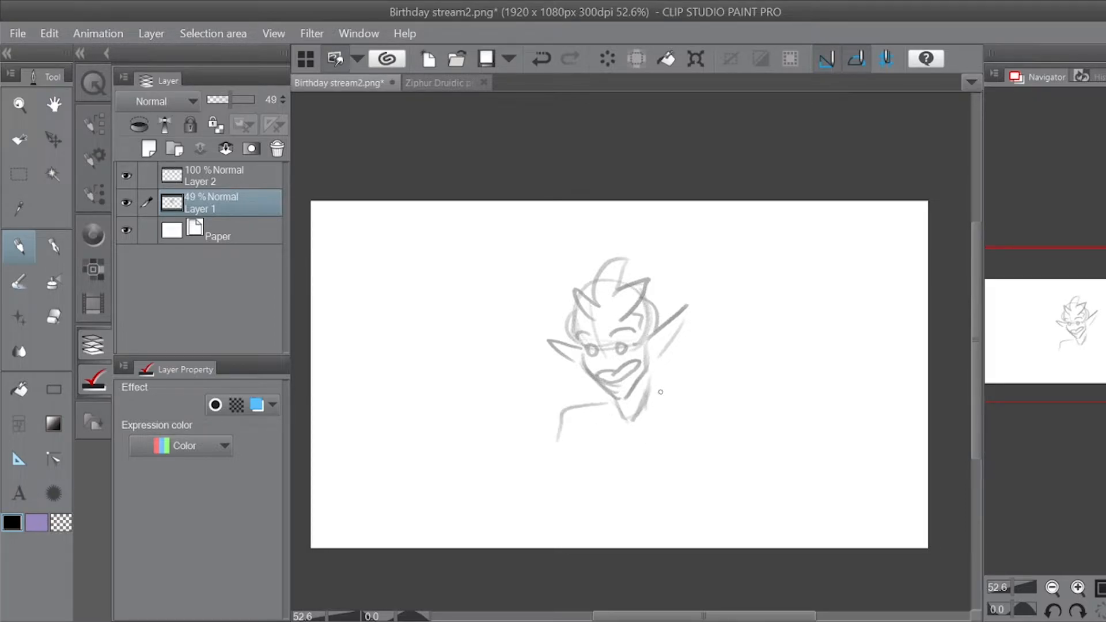
left_click_drag(651, 397, 706, 425)
key("ctrl+z")
mouse_move(674, 390)
left_mouse_down()
mouse_move(706, 406)
mouse_move(708, 455)
left_mouse_up()
left_click_drag(709, 408, 693, 480)
Step: Sketch the figure's bent arm with a fist in front of the chest, and clear the whole sketch from Layer 1
left_click_drag(591, 456, 589, 477)
left_click_drag(569, 439, 560, 510)
left_click_drag(594, 426, 563, 519)
mouse_move(557, 438)
left_mouse_down()
mouse_move(543, 470)
mouse_move(562, 477)
mouse_move(552, 471)
mouse_move(529, 526)
left_mouse_up()
key("ctrl+z")
mouse_move(599, 404)
left_mouse_down()
mouse_move(582, 449)
mouse_move(583, 403)
mouse_move(547, 448)
left_mouse_up()
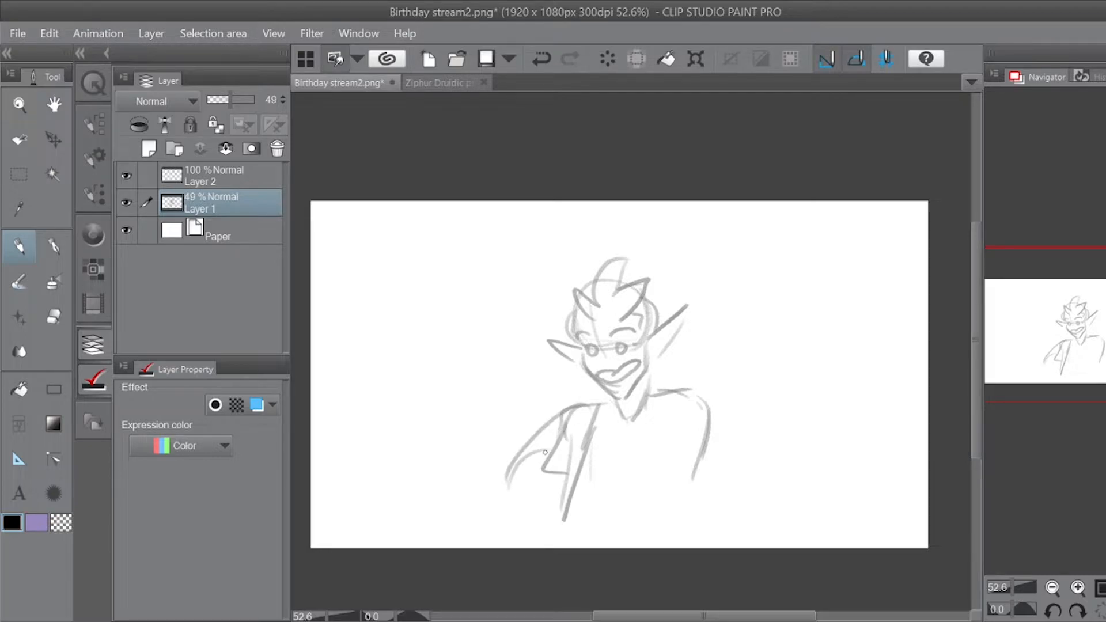
mouse_move(545, 452)
left_mouse_down()
mouse_move(585, 441)
mouse_move(563, 533)
left_mouse_up()
left_click_drag(577, 481, 591, 504)
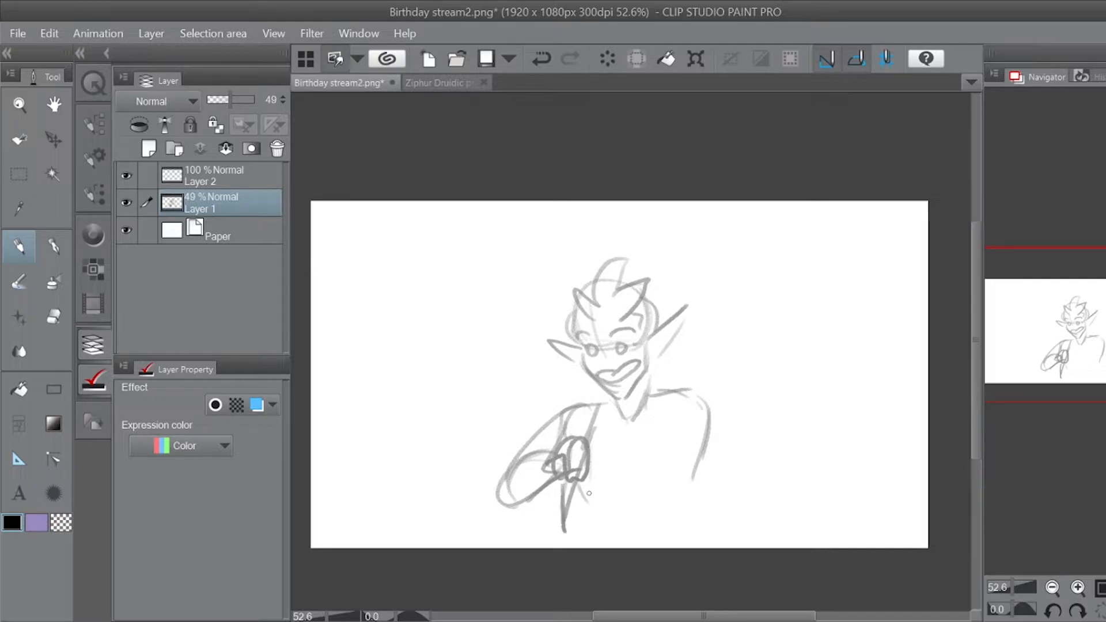
left_click_drag(693, 398, 708, 459)
mouse_move(610, 277)
left_mouse_down()
mouse_move(513, 426)
mouse_move(555, 398)
mouse_move(534, 440)
mouse_move(569, 448)
mouse_move(774, 356)
mouse_move(778, 388)
mouse_move(662, 492)
left_mouse_up()
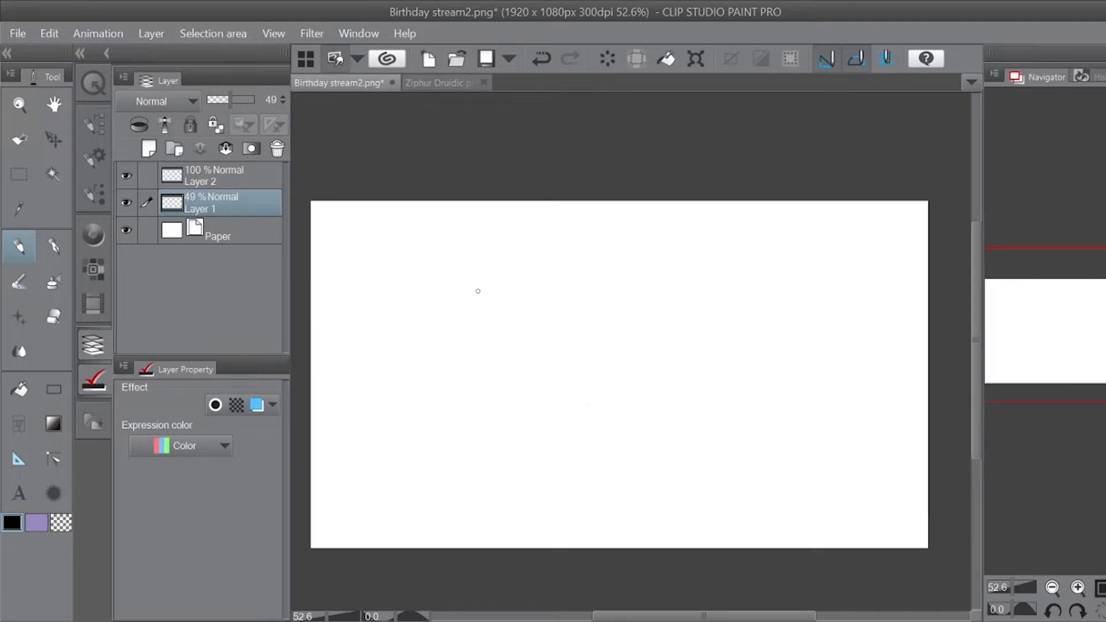
Step: Sketch the head, wavy hair and shoulders of a new long-haired figure on the left half of the canvas
mouse_move(507, 265)
left_mouse_down()
mouse_move(501, 304)
mouse_move(534, 263)
mouse_move(540, 304)
mouse_move(489, 315)
mouse_move(541, 264)
mouse_move(521, 360)
left_mouse_up()
mouse_move(489, 318)
left_mouse_down()
mouse_move(492, 354)
mouse_move(527, 358)
mouse_move(498, 356)
mouse_move(503, 342)
mouse_move(480, 351)
mouse_move(531, 356)
left_mouse_up()
mouse_move(527, 357)
left_mouse_down()
mouse_move(545, 361)
mouse_move(533, 375)
mouse_move(471, 382)
mouse_move(472, 433)
left_mouse_up()
left_click_drag(476, 365, 460, 429)
left_click_drag(469, 385, 466, 418)
mouse_move(532, 373)
left_mouse_down()
mouse_move(553, 403)
mouse_move(550, 421)
mouse_move(521, 398)
mouse_move(548, 457)
left_mouse_up()
mouse_move(506, 262)
left_mouse_down()
mouse_move(513, 248)
mouse_move(461, 331)
mouse_move(478, 354)
left_mouse_up()
mouse_move(521, 254)
left_mouse_down()
mouse_move(565, 278)
mouse_move(567, 341)
mouse_move(546, 348)
mouse_move(515, 285)
mouse_move(535, 327)
left_mouse_up()
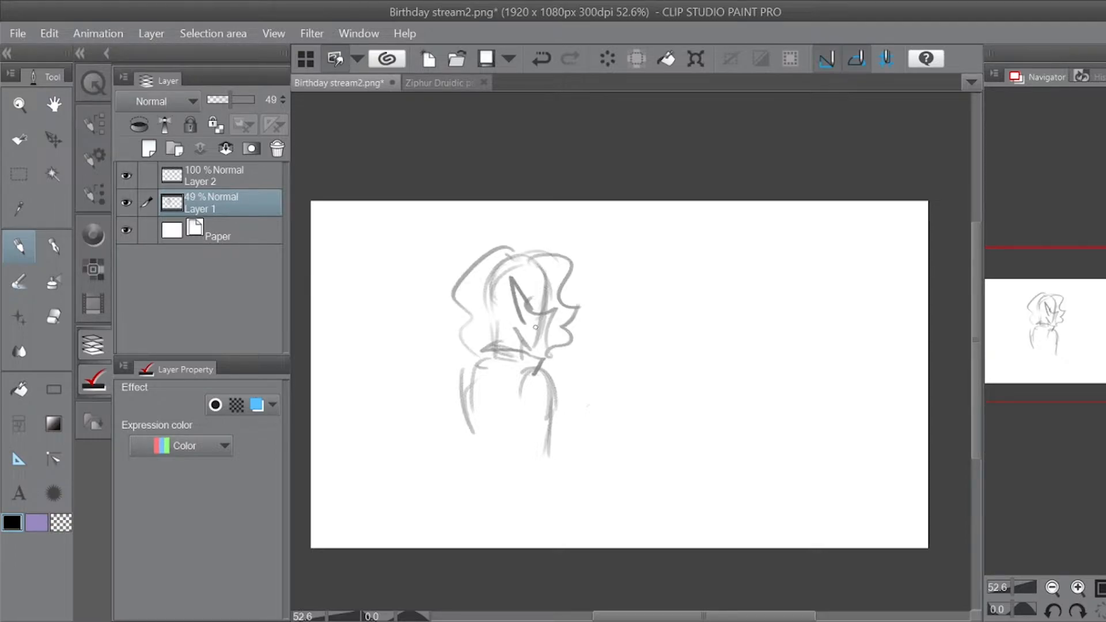
Step: Sketch the long-haired figure's arms, a long lock of hair beside the arm, and the waist
mouse_move(501, 262)
left_mouse_down()
mouse_move(473, 366)
mouse_move(461, 369)
left_mouse_up()
mouse_move(463, 451)
left_mouse_down()
mouse_move(500, 406)
mouse_move(480, 361)
mouse_move(522, 399)
left_mouse_up()
mouse_move(544, 368)
left_mouse_down()
mouse_move(524, 397)
mouse_move(559, 417)
mouse_move(547, 369)
mouse_move(550, 445)
mouse_move(557, 426)
mouse_move(552, 484)
left_mouse_up()
left_click_drag(522, 444, 544, 476)
mouse_move(521, 406)
left_mouse_down()
mouse_move(526, 480)
mouse_move(560, 483)
mouse_move(538, 498)
mouse_move(553, 471)
mouse_move(546, 532)
left_mouse_up()
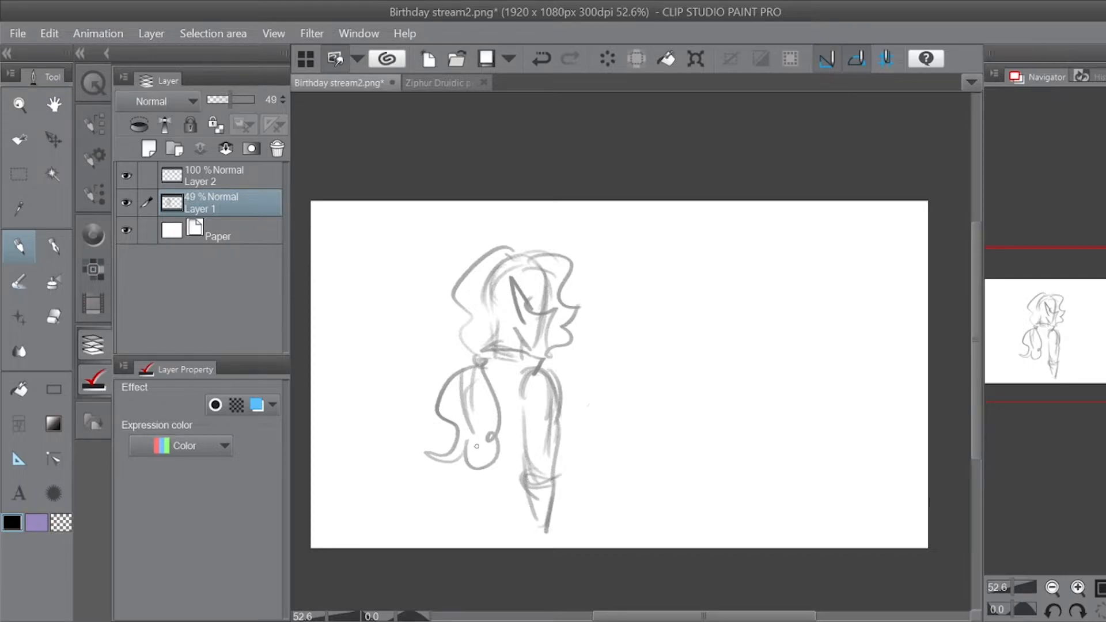
mouse_move(471, 461)
left_mouse_down()
mouse_move(528, 450)
mouse_move(469, 471)
mouse_move(511, 487)
left_mouse_up()
left_click_drag(465, 471, 460, 534)
left_click_drag(465, 479, 464, 542)
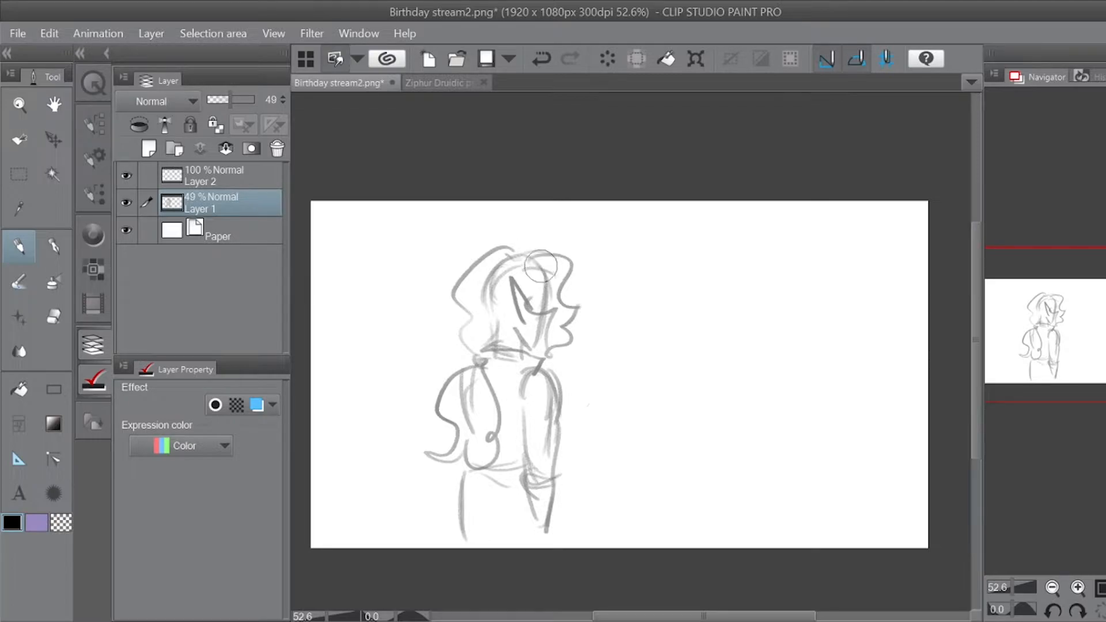
Step: Erase the rough construction lines inside the long-haired figure's head and redraw the hair strands
left_click_drag(521, 259, 485, 308)
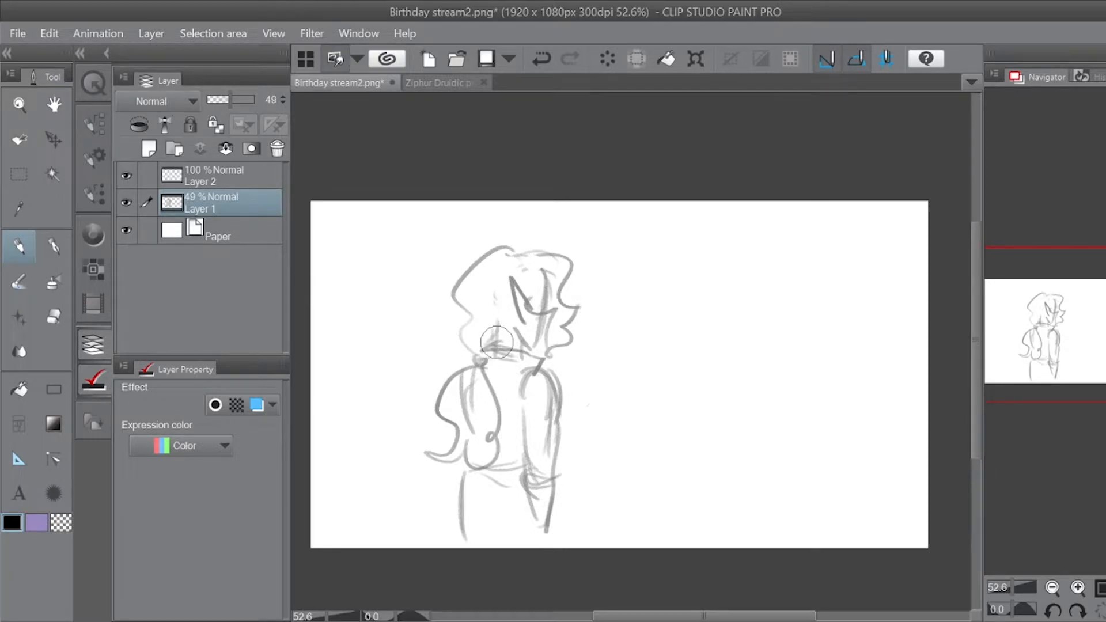
left_click_drag(544, 267, 542, 312)
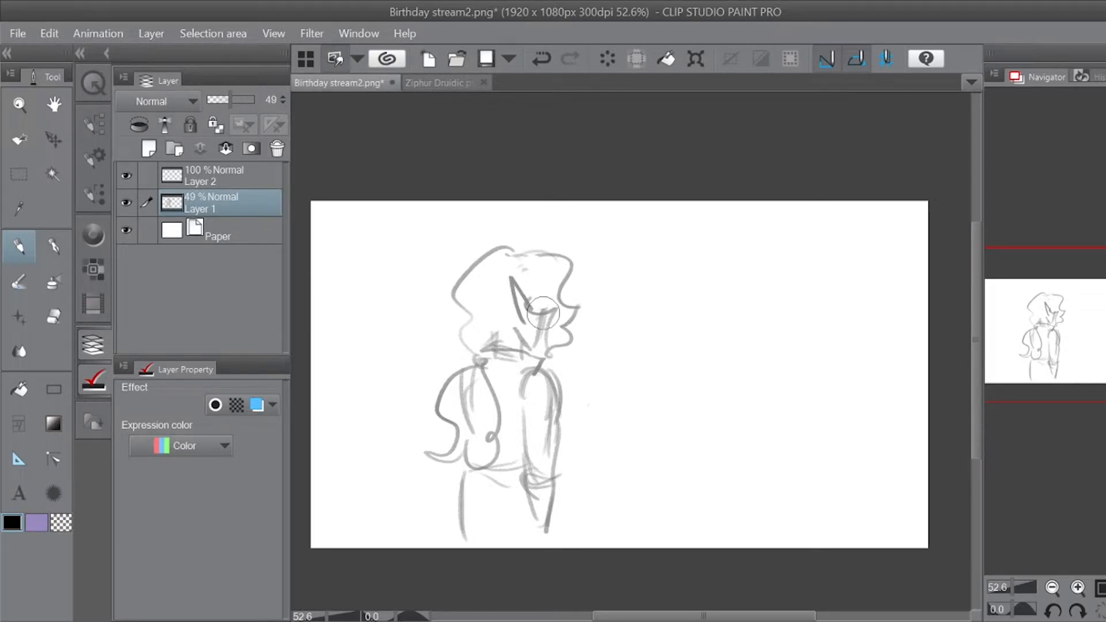
mouse_move(526, 271)
left_mouse_down()
mouse_move(557, 284)
mouse_move(524, 267)
mouse_move(501, 281)
mouse_move(511, 301)
mouse_move(487, 359)
left_mouse_up()
left_click_drag(487, 301, 464, 358)
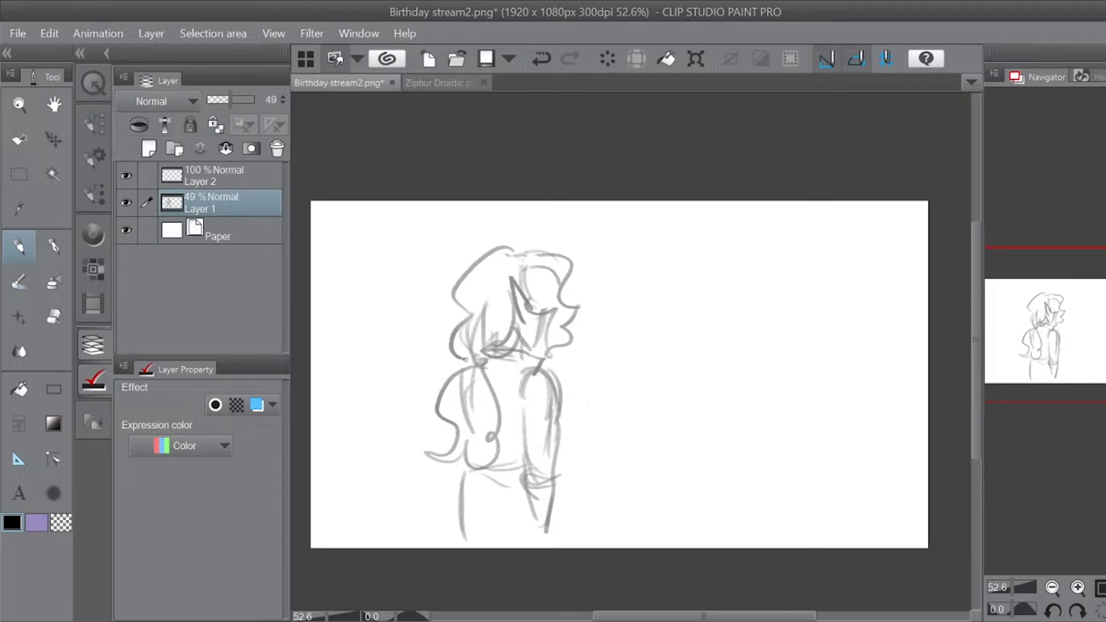
left_click_drag(520, 259, 477, 292)
Step: Sketch the long-haired figure's legs and add an oval speech bubble with three dots above the head
mouse_move(465, 476)
left_mouse_down()
mouse_move(502, 457)
mouse_move(491, 475)
mouse_move(504, 488)
mouse_move(462, 484)
mouse_move(466, 540)
mouse_move(474, 509)
mouse_move(478, 542)
left_mouse_up()
left_click_drag(525, 490, 534, 538)
left_click_drag(554, 493, 550, 548)
left_click(587, 230)
left_click(604, 229)
left_click_drag(618, 230, 626, 229)
mouse_move(624, 212)
left_mouse_down()
mouse_move(610, 210)
mouse_move(630, 217)
mouse_move(591, 257)
left_mouse_up()
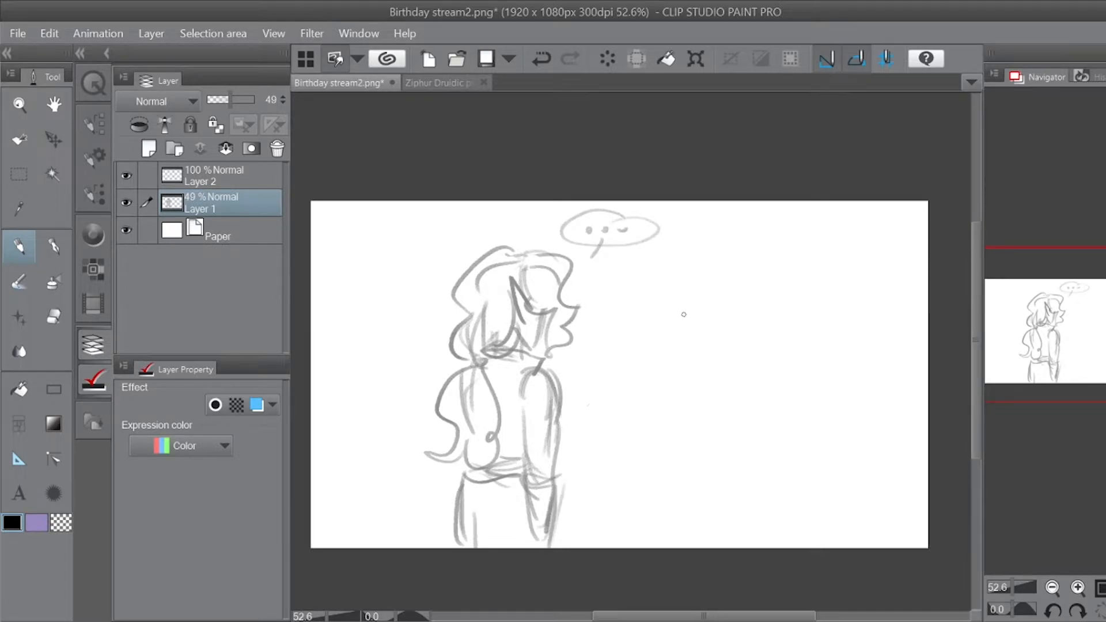
Step: Sketch a small smiling head with pointed ears and spiky hair on the right half of the canvas, undoing unwanted strokes
left_click_drag(685, 299, 688, 345)
mouse_move(690, 295)
left_mouse_down()
mouse_move(689, 344)
mouse_move(689, 307)
mouse_move(719, 306)
mouse_move(714, 320)
mouse_move(685, 325)
mouse_move(700, 322)
left_mouse_up()
key("ctrl+z")
key("ctrl+z")
key("ctrl+z")
key("ctrl+z")
key("ctrl+z")
key("ctrl+z")
key("ctrl+z")
mouse_move(686, 304)
left_mouse_down()
mouse_move(690, 345)
mouse_move(688, 316)
mouse_move(728, 317)
mouse_move(693, 330)
mouse_move(709, 328)
left_mouse_up()
key("ctrl+z")
key("ctrl+z")
key("ctrl+z")
mouse_move(695, 308)
left_mouse_down()
mouse_move(686, 337)
mouse_move(751, 329)
mouse_move(737, 336)
mouse_move(664, 307)
mouse_move(718, 283)
mouse_move(734, 291)
mouse_move(723, 304)
mouse_move(753, 315)
mouse_move(693, 311)
left_mouse_up()
key("ctrl+z")
key("ctrl+z")
key("ctrl+z")
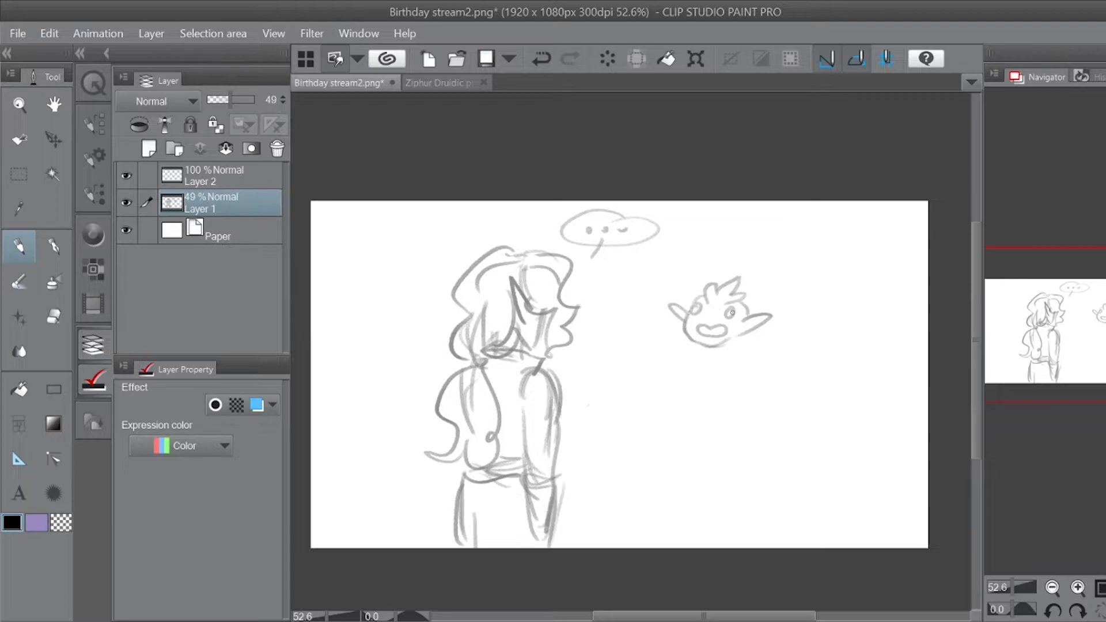
Step: Sketch two small fists holding up a T-shirt below the smiling head
left_click_drag(708, 357, 717, 363)
mouse_move(766, 336)
left_mouse_down()
mouse_move(759, 349)
mouse_move(734, 343)
mouse_move(758, 336)
mouse_move(800, 354)
mouse_move(771, 374)
left_mouse_up()
key("ctrl+z")
mouse_move(702, 367)
left_mouse_down()
mouse_move(714, 392)
mouse_move(727, 385)
mouse_move(718, 420)
mouse_move(760, 420)
mouse_move(782, 375)
left_mouse_up()
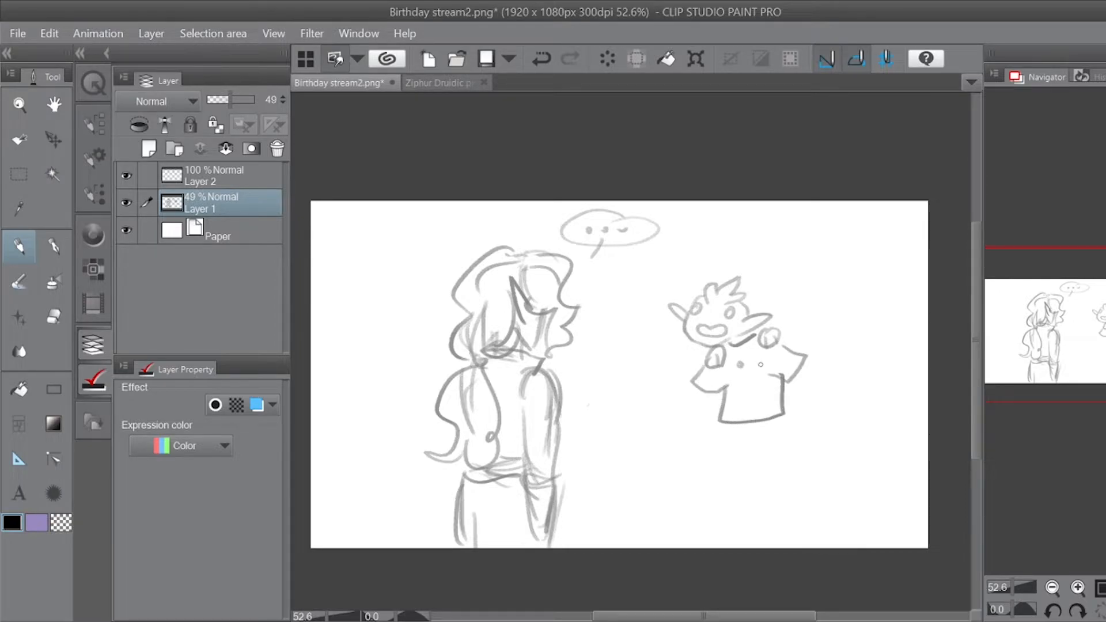
mouse_move(743, 373)
left_mouse_down()
mouse_move(754, 376)
mouse_move(754, 346)
mouse_move(761, 353)
mouse_move(749, 353)
mouse_move(750, 341)
mouse_move(773, 379)
mouse_move(733, 377)
mouse_move(749, 363)
mouse_move(759, 385)
left_mouse_up()
key("ctrl+z")
key("ctrl+z")
key("ctrl+z")
key("ctrl+z")
Step: Lasso the small smiling head and place a copy of it over the T-shirt
key("m")
left_click(95, 118)
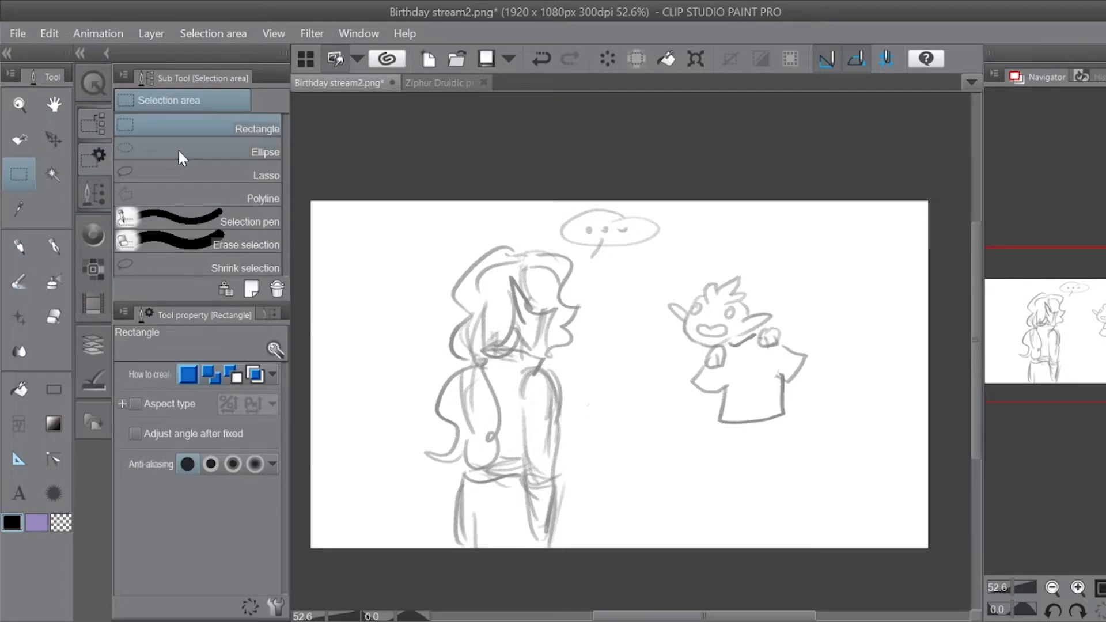
left_click(190, 172)
mouse_move(737, 264)
left_mouse_down()
mouse_move(672, 310)
mouse_move(682, 340)
mouse_move(744, 339)
mouse_move(777, 320)
mouse_move(787, 299)
mouse_move(743, 263)
left_mouse_up()
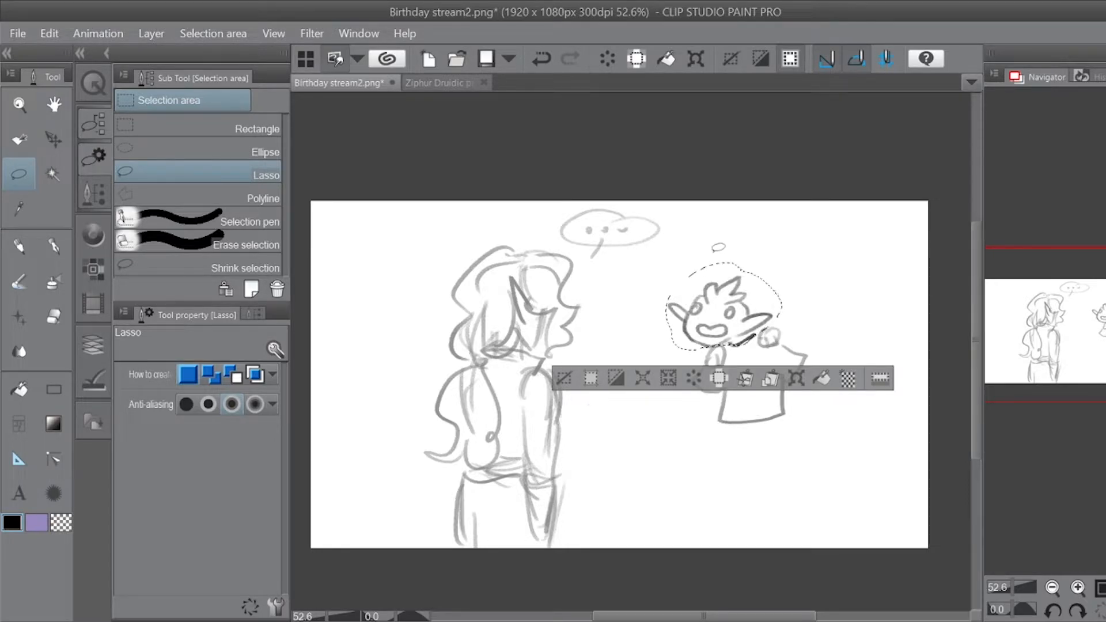
left_click(52, 139)
left_click_drag(725, 326, 759, 380)
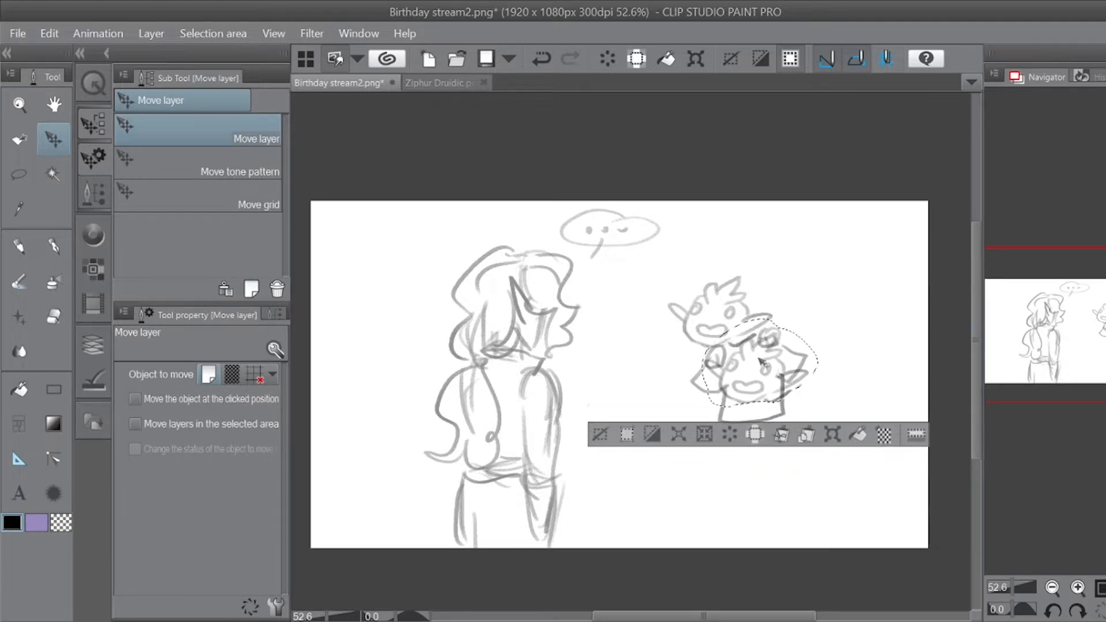
Step: Scale the copied head to 60, position it on the T-shirt's chest, and clear the selection
key("ctrl+t")
left_click_drag(818, 318, 772, 372)
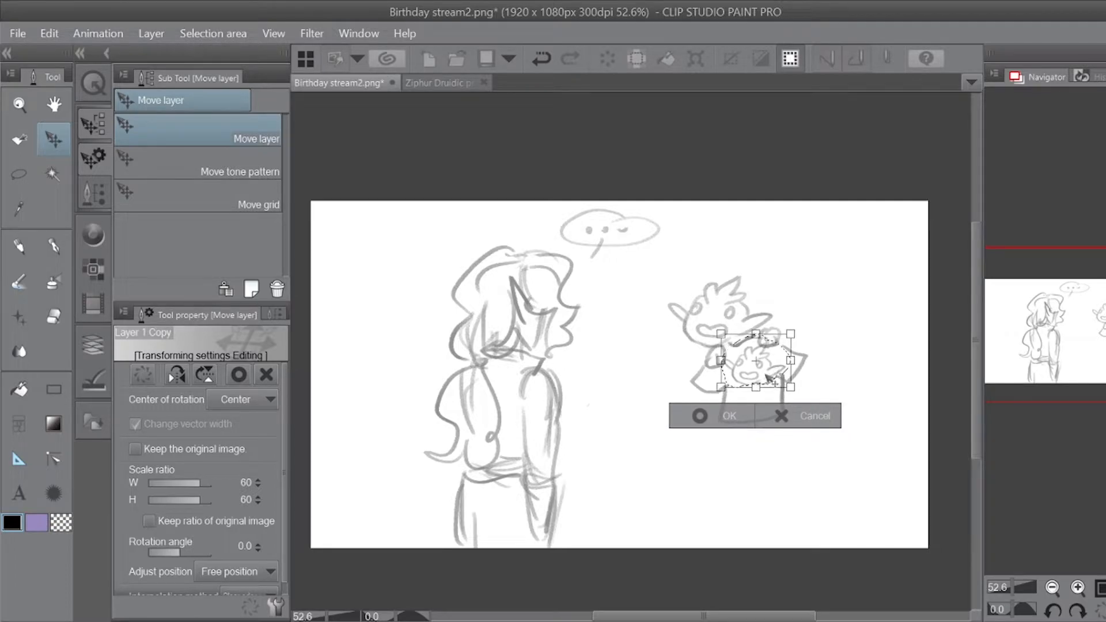
key("Return")
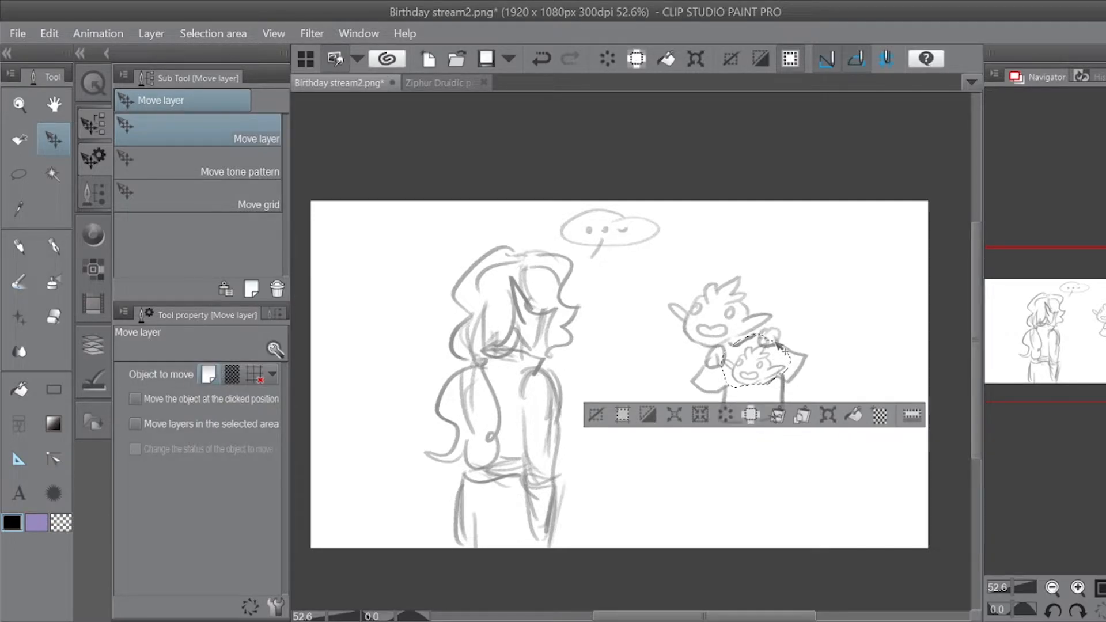
key("ctrl+d")
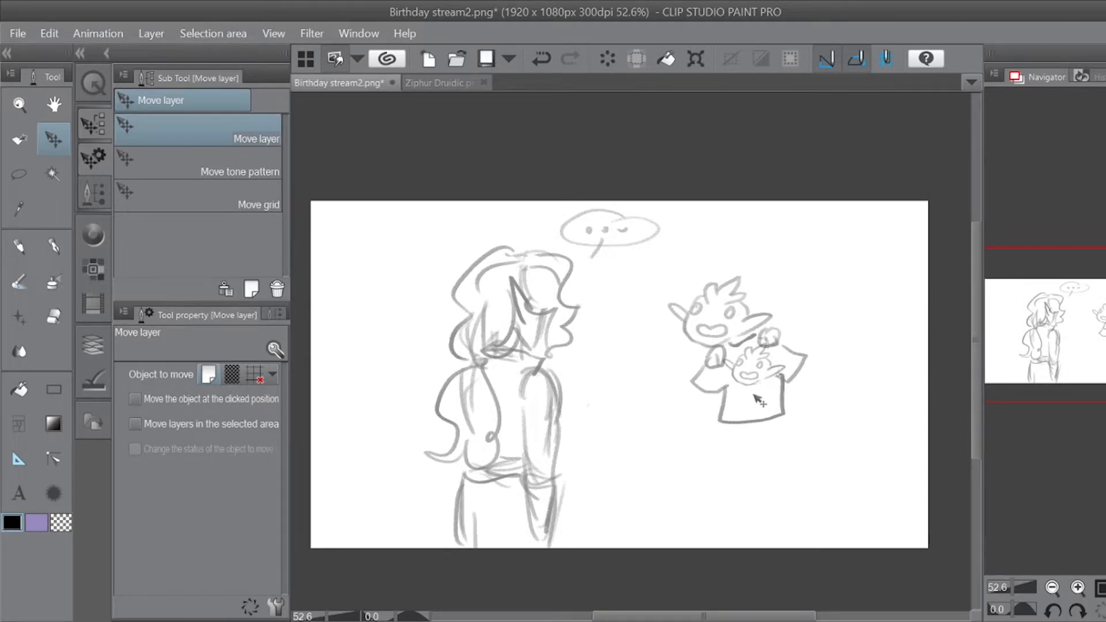
Step: Touch up the chin of the face on the T-shirt with the Design pencil and sketch the small figure's bent arms
left_click(23, 240)
left_click_drag(748, 384, 762, 382)
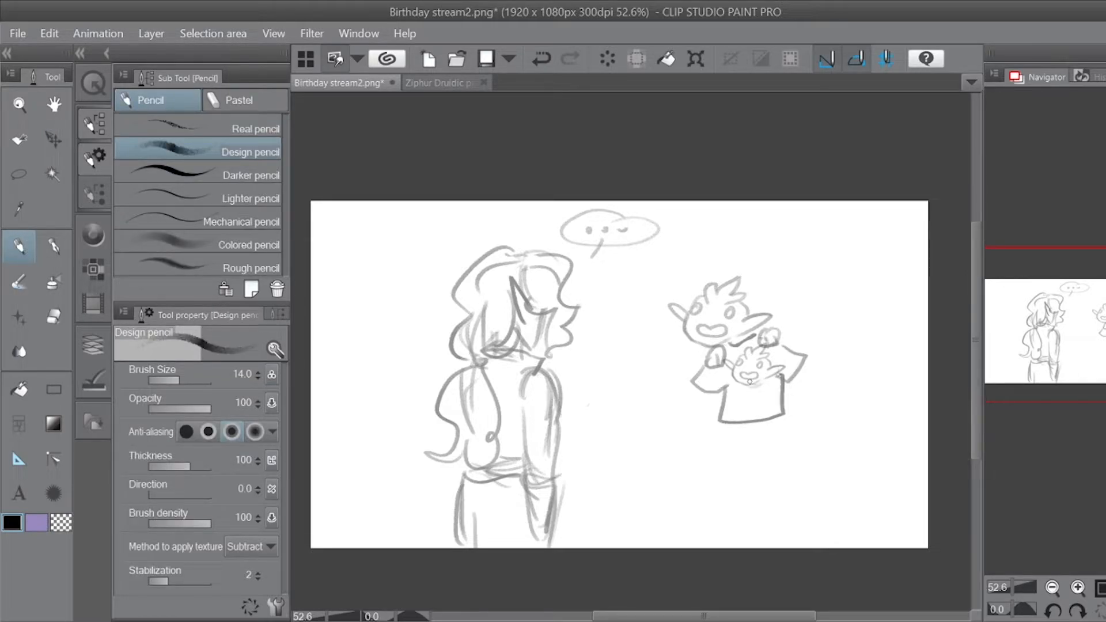
left_click_drag(749, 381, 769, 383)
left_click_drag(702, 350, 703, 357)
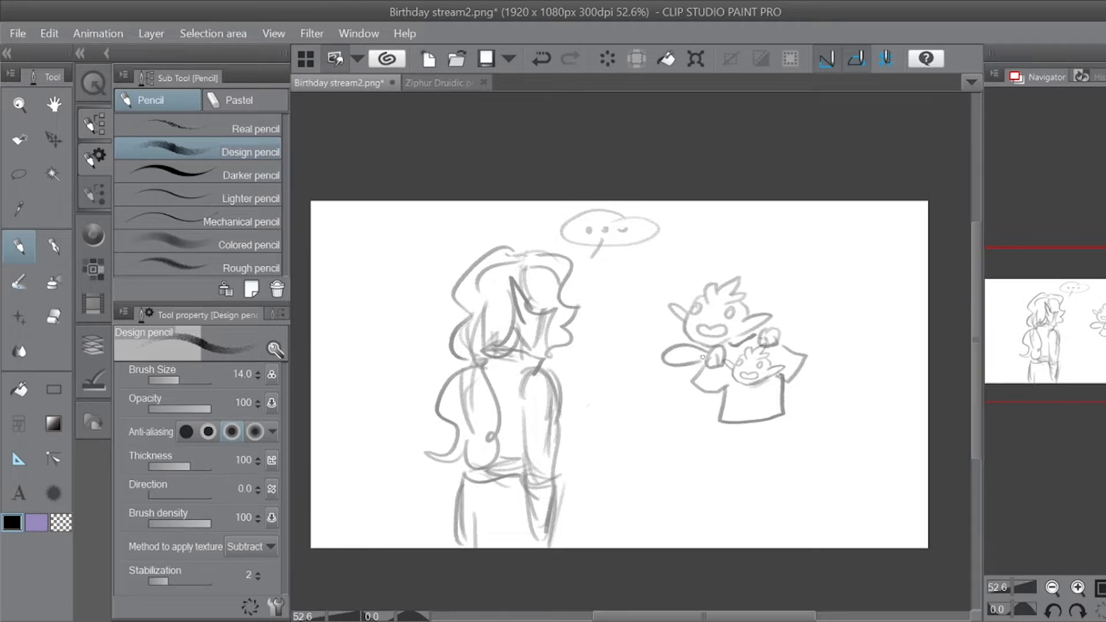
mouse_move(765, 330)
left_mouse_down()
mouse_move(786, 320)
mouse_move(784, 345)
left_mouse_up()
Step: Sketch the small figure's torso, waistband and spread legs with feet behind the T-shirt
left_click_drag(690, 370, 667, 445)
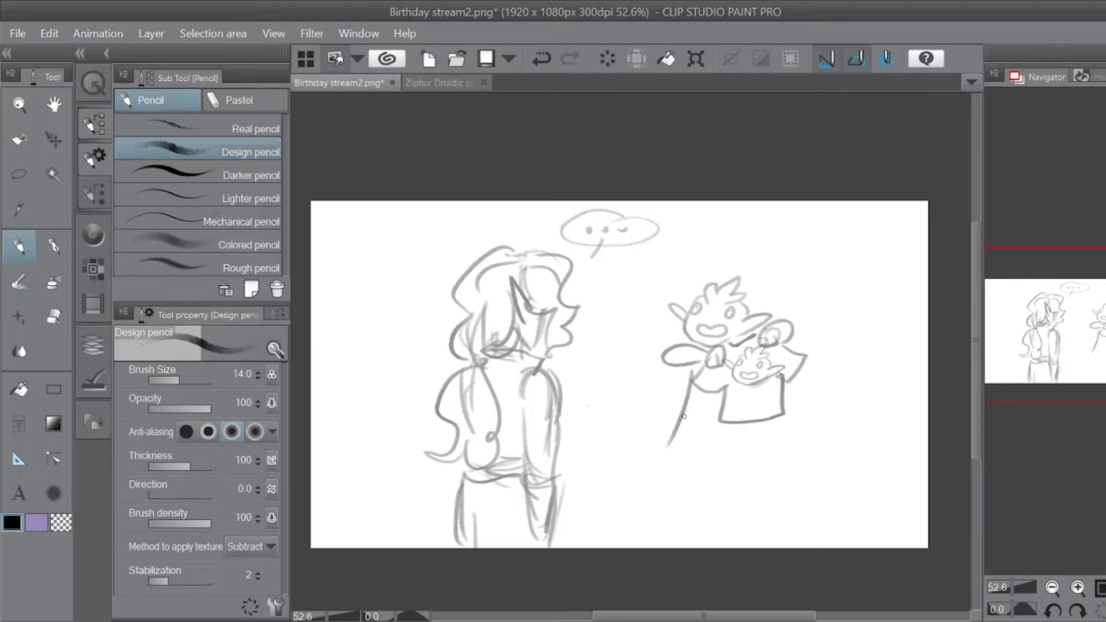
key("ctrl+z")
mouse_move(691, 363)
left_mouse_down()
mouse_move(689, 431)
mouse_move(656, 538)
mouse_move(712, 450)
mouse_move(749, 458)
mouse_move(757, 535)
mouse_move(718, 450)
mouse_move(745, 437)
left_mouse_up()
left_click_drag(691, 415, 729, 415)
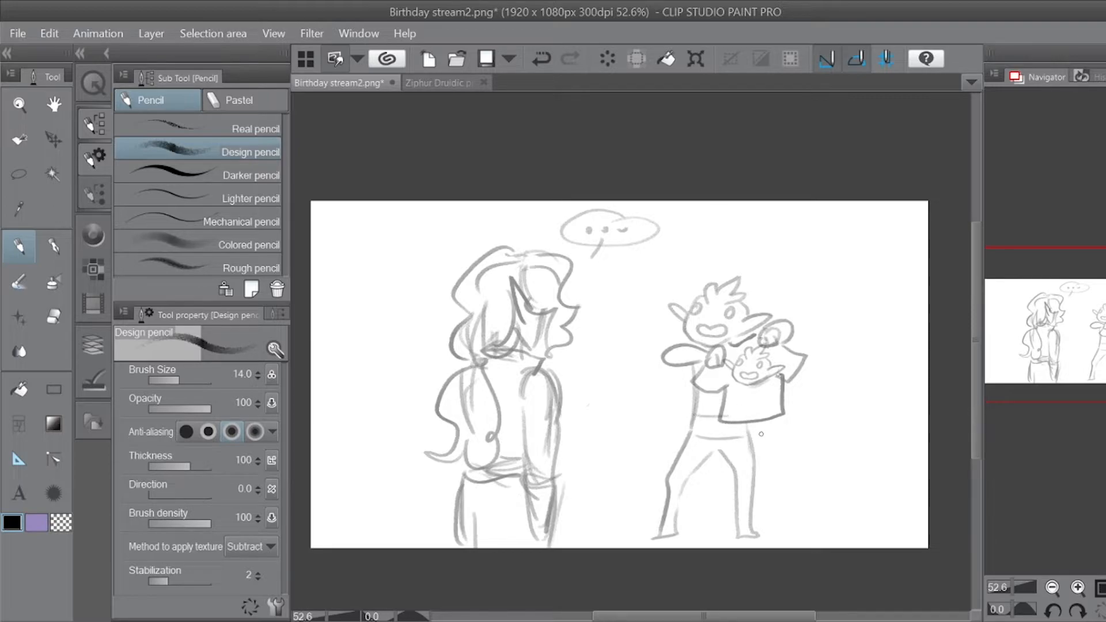
left_click_drag(666, 364, 695, 379)
Step: Save the drawing as Birthday stream3.png
key("alt")
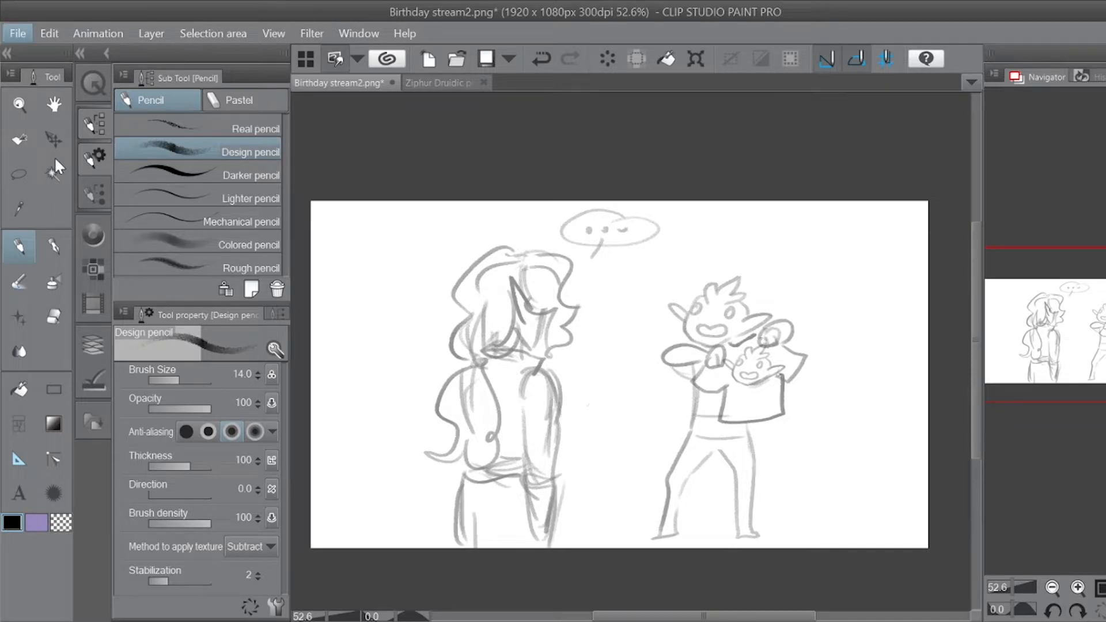
key("alt+Tab")
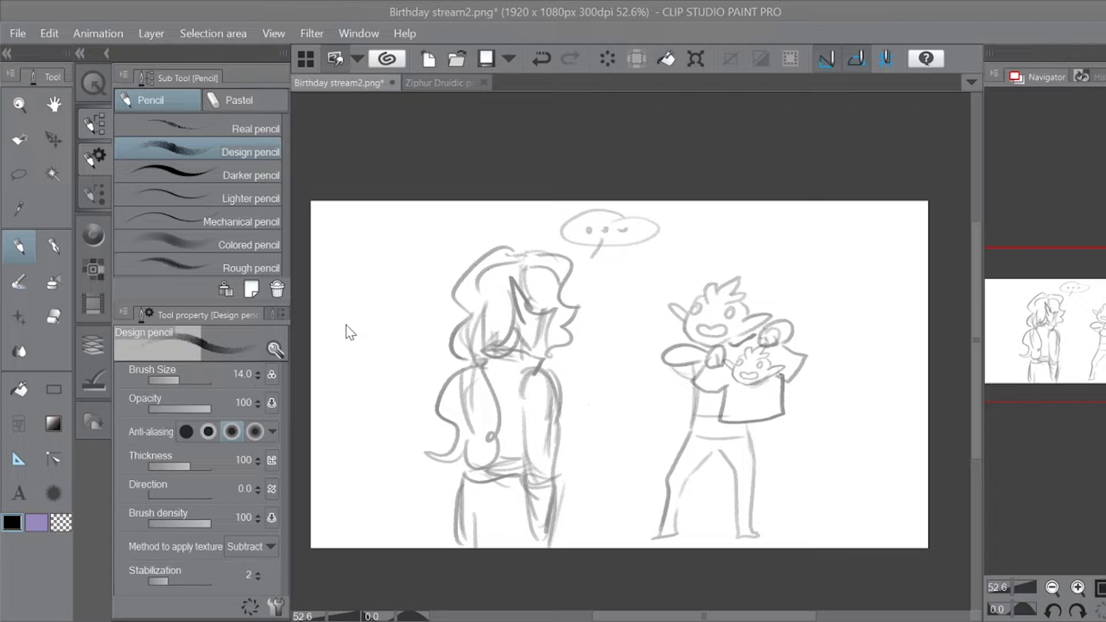
key("Return")
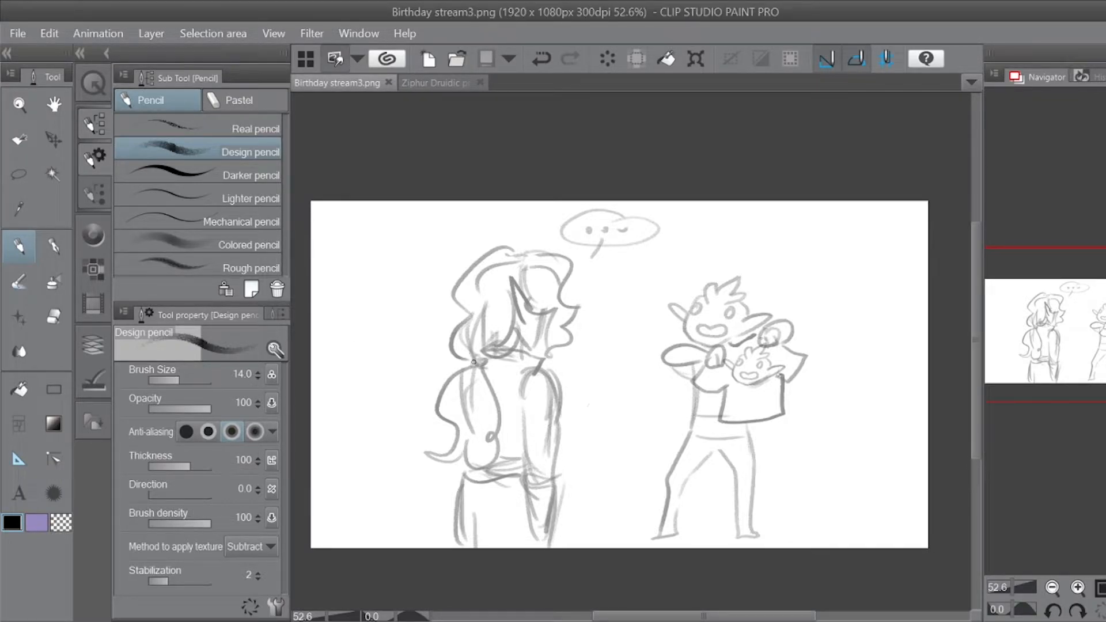
Step: Delete Layer 1 Copy, erase everything on Layer 1, and clear the selection to leave a blank canvas
left_click_drag(454, 275, 466, 268)
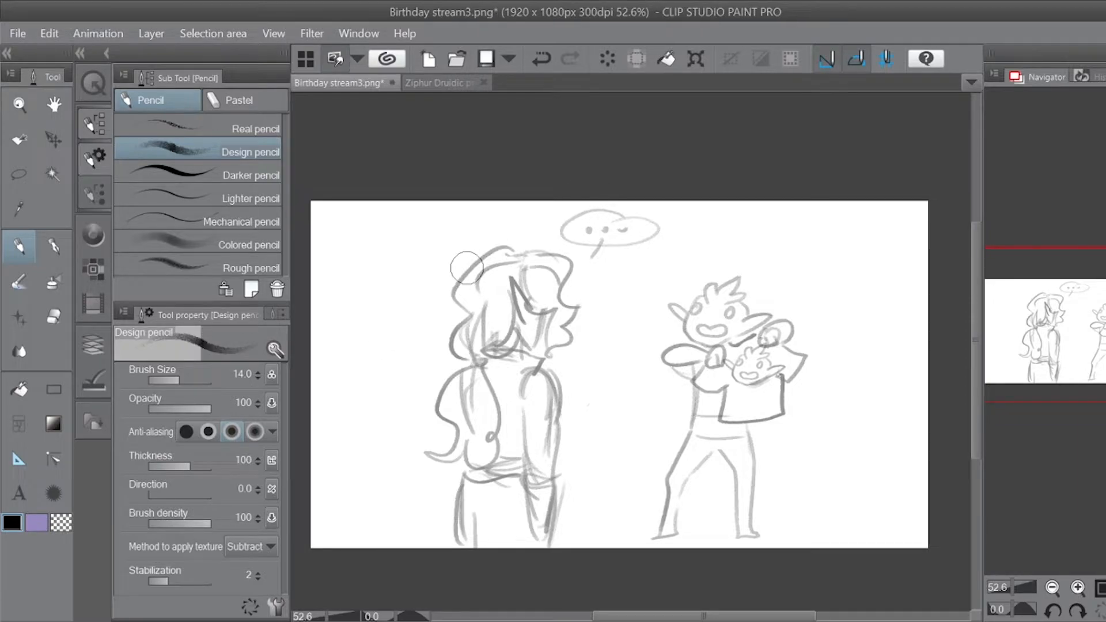
left_click(93, 344)
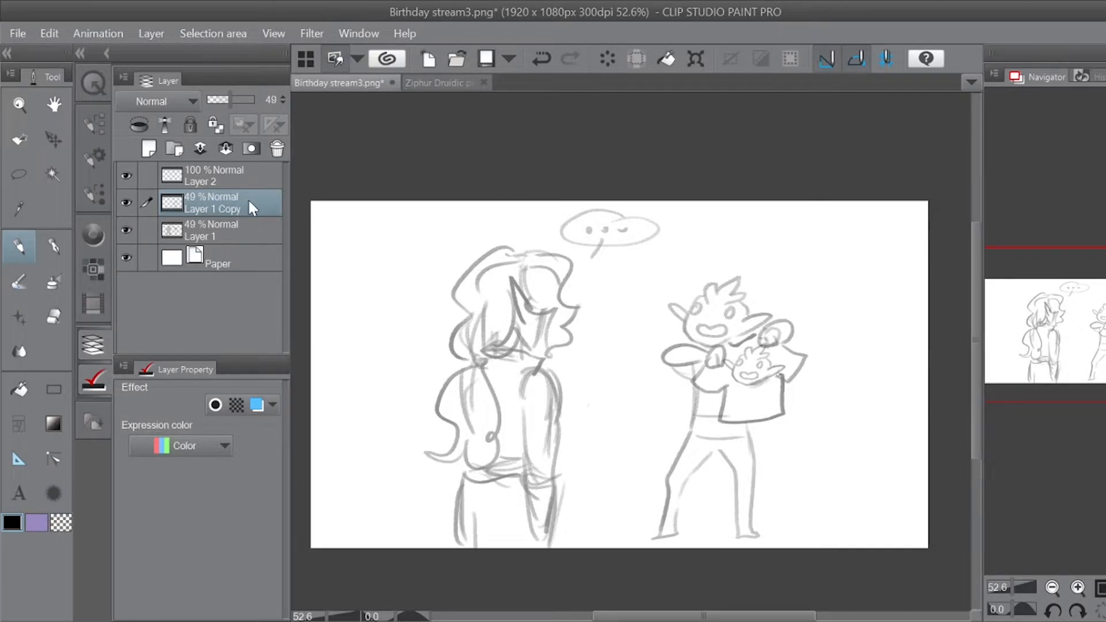
left_click(277, 149)
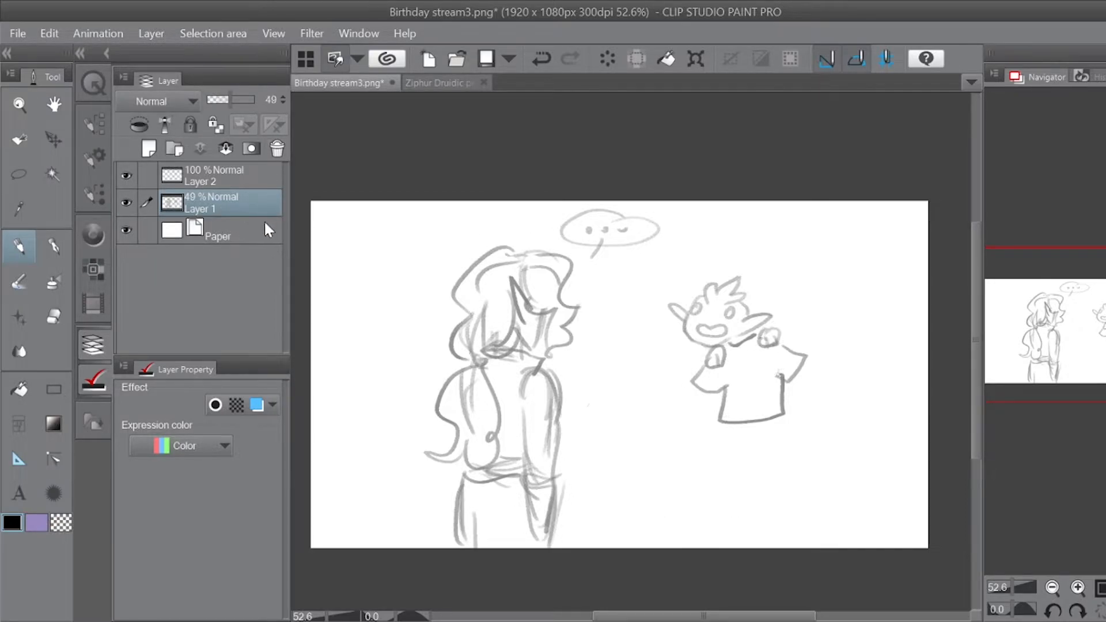
key("ctrl+a")
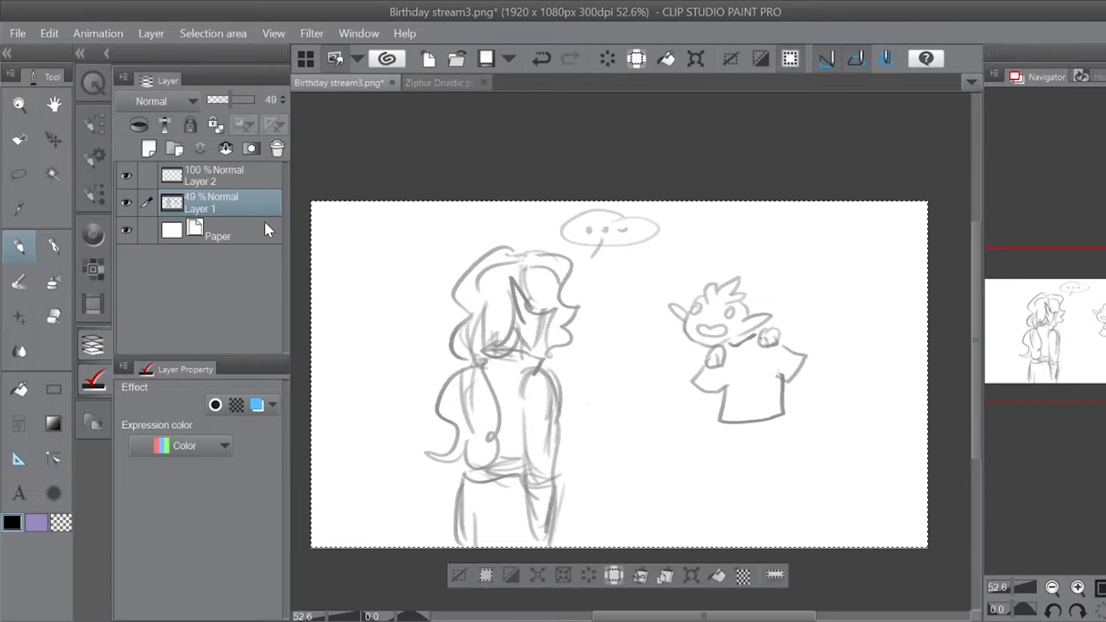
key("Delete")
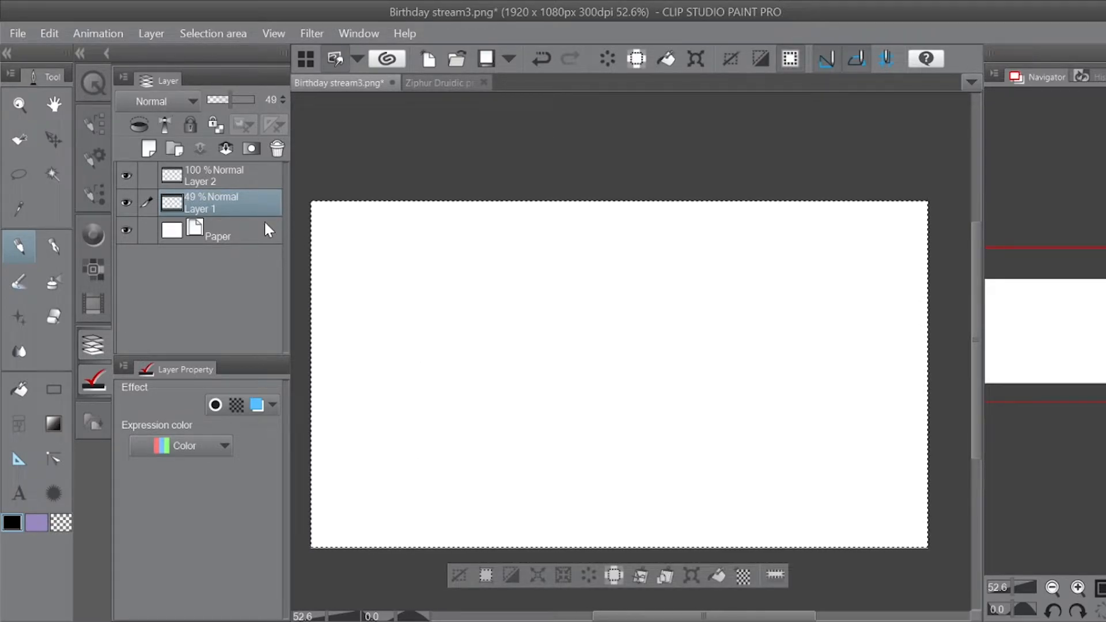
key("ctrl+d")
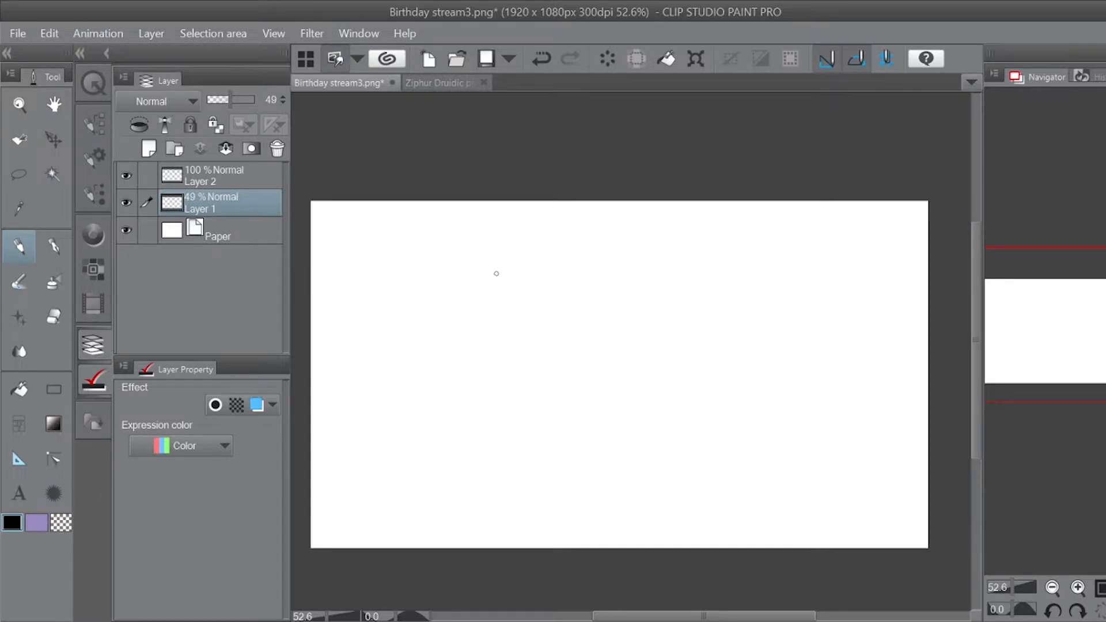
Step: Sketch a head on the left half of the canvas with a tapered jaw, rounded ears, raised eyebrows and a wide smile
mouse_move(473, 268)
left_mouse_down()
mouse_move(455, 259)
mouse_move(455, 323)
mouse_move(438, 259)
mouse_move(511, 306)
mouse_move(518, 333)
mouse_move(426, 340)
mouse_move(437, 314)
mouse_move(475, 333)
left_mouse_up()
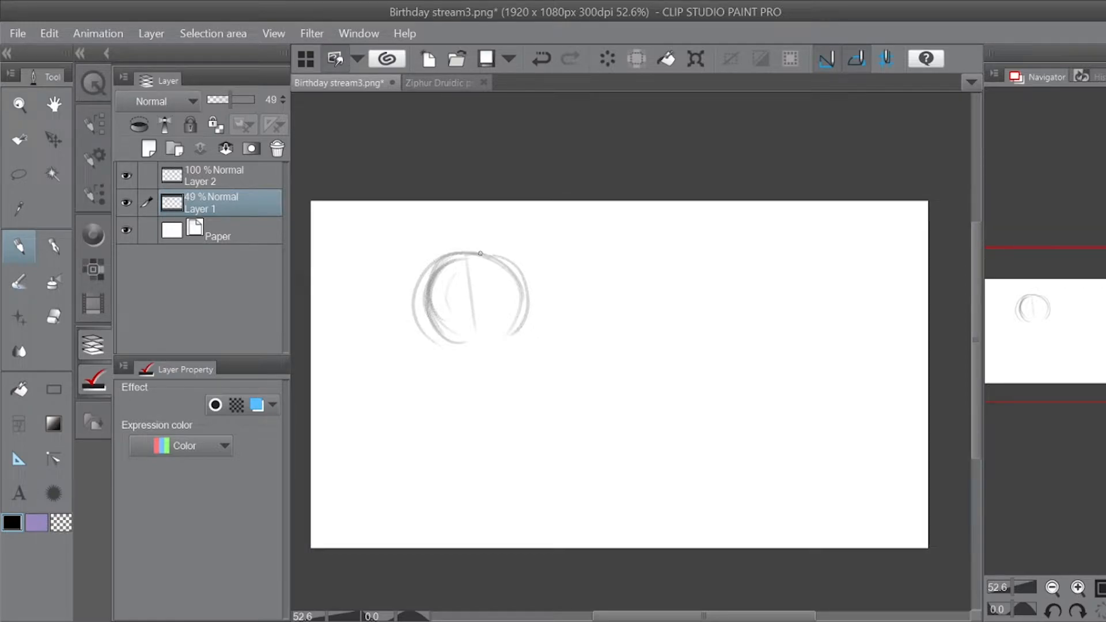
mouse_move(431, 334)
left_mouse_down()
mouse_move(436, 374)
mouse_move(475, 426)
mouse_move(497, 426)
mouse_move(532, 377)
mouse_move(523, 322)
mouse_move(529, 374)
mouse_move(414, 343)
mouse_move(433, 371)
left_mouse_up()
left_click_drag(534, 307, 531, 357)
mouse_move(473, 380)
left_mouse_down()
mouse_move(514, 367)
mouse_move(456, 395)
mouse_move(504, 369)
left_mouse_up()
mouse_move(453, 310)
left_mouse_down()
mouse_move(434, 324)
mouse_move(460, 309)
mouse_move(442, 310)
mouse_move(518, 301)
mouse_move(490, 311)
mouse_move(511, 310)
left_mouse_up()
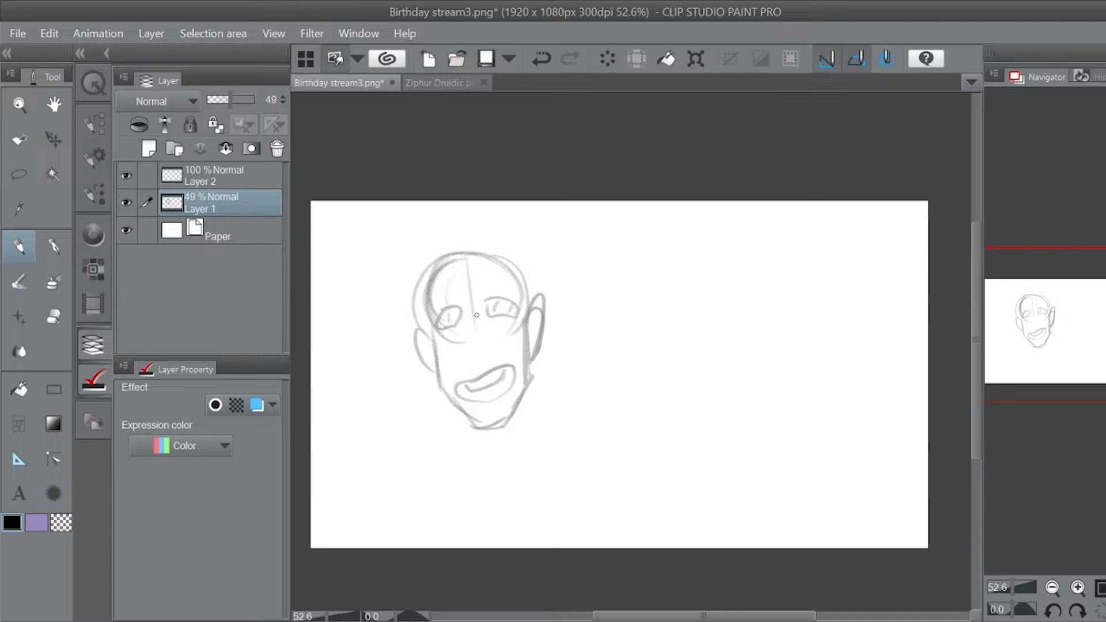
Step: Add closed eyes, a nose and freckled cheeks to the smiling face
mouse_move(499, 328)
left_mouse_down()
mouse_move(510, 328)
mouse_move(489, 331)
mouse_move(515, 327)
mouse_move(448, 338)
mouse_move(455, 332)
left_mouse_up()
mouse_move(465, 335)
left_mouse_down()
mouse_move(463, 363)
mouse_move(475, 369)
mouse_move(493, 353)
left_mouse_up()
left_click(447, 362)
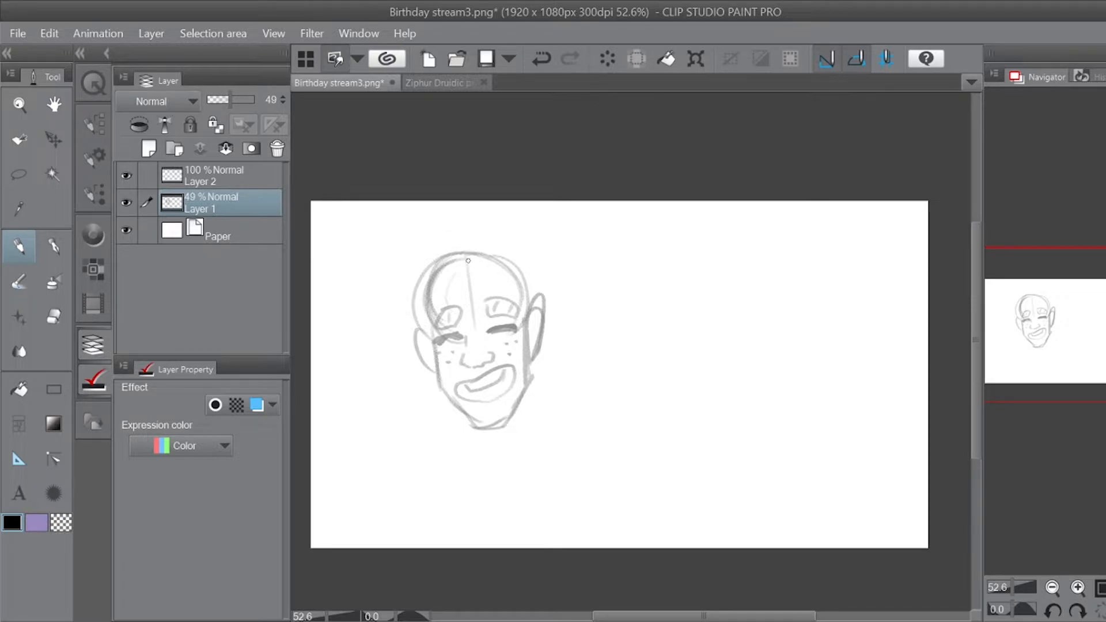
Step: Sketch two round hair buns, a parted fringe and hair strands on the smiling figure
mouse_move(530, 297)
left_mouse_down()
mouse_move(573, 257)
mouse_move(550, 318)
mouse_move(538, 288)
left_mouse_up()
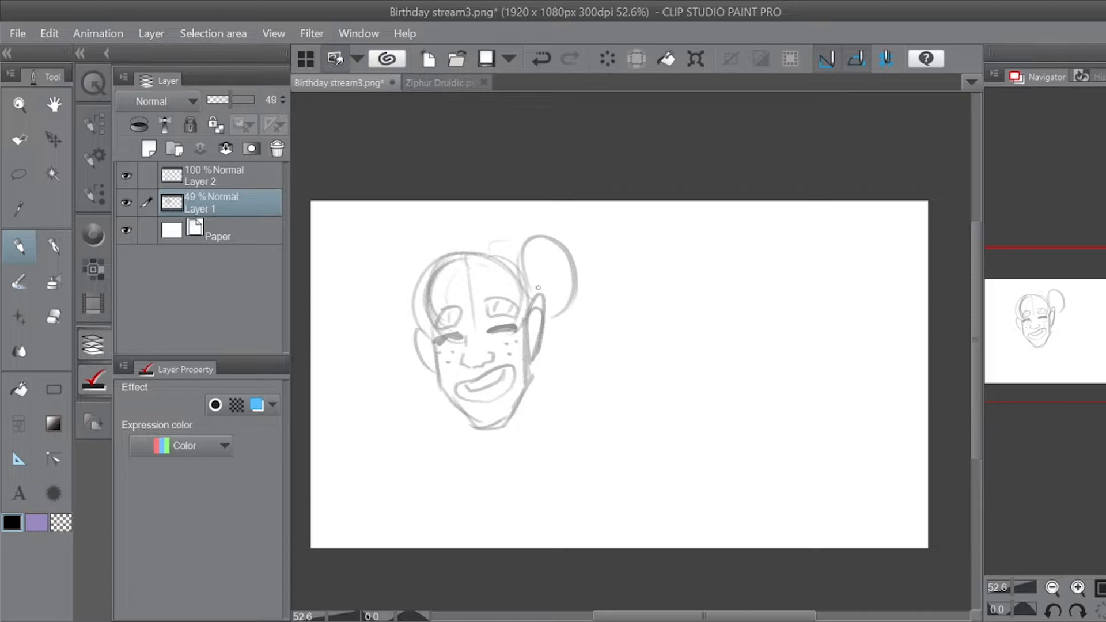
mouse_move(404, 257)
left_mouse_down()
mouse_move(429, 282)
mouse_move(406, 248)
left_mouse_up()
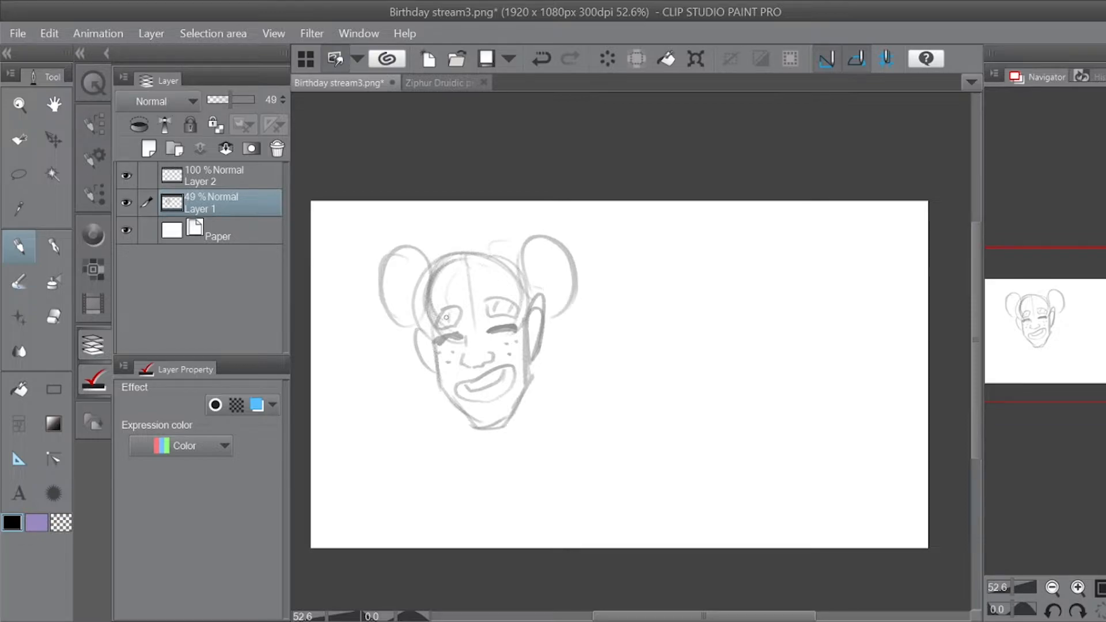
mouse_move(465, 265)
left_mouse_down()
mouse_move(436, 311)
mouse_move(429, 297)
left_mouse_up()
mouse_move(467, 263)
left_mouse_down()
mouse_move(528, 284)
mouse_move(481, 274)
mouse_move(511, 301)
mouse_move(480, 256)
mouse_move(531, 277)
mouse_move(481, 256)
mouse_move(522, 272)
left_mouse_up()
mouse_move(492, 254)
left_mouse_down()
mouse_move(425, 278)
mouse_move(424, 300)
mouse_move(416, 288)
mouse_move(428, 287)
mouse_move(399, 322)
left_mouse_up()
left_click_drag(389, 280, 426, 262)
left_click_drag(524, 256, 567, 249)
mouse_move(533, 275)
left_mouse_down()
mouse_move(549, 248)
mouse_move(565, 286)
left_mouse_up()
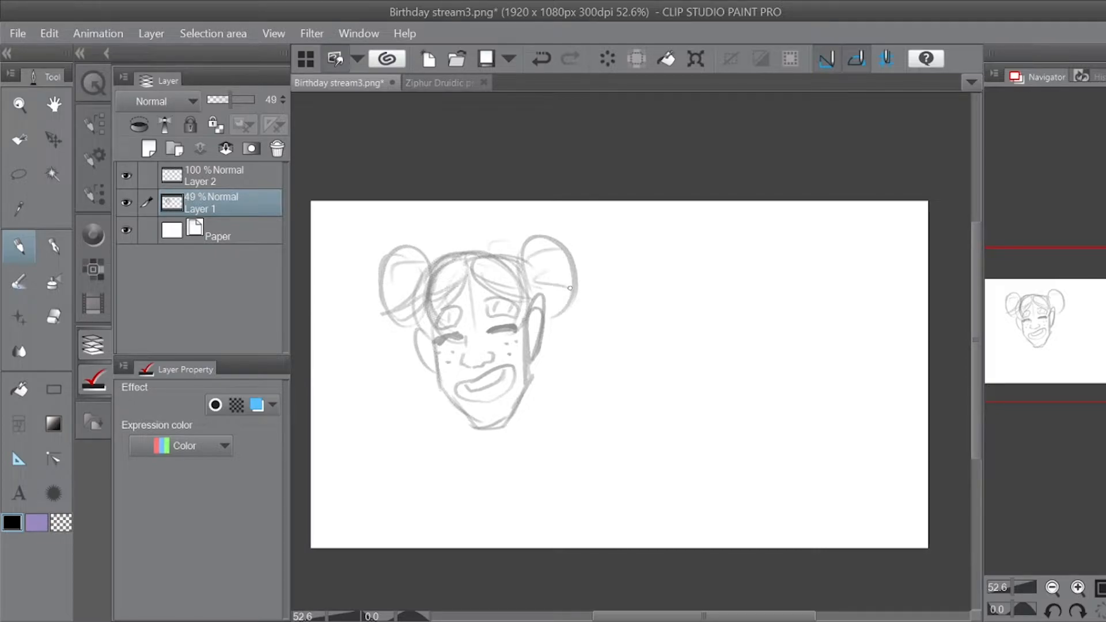
Step: Sketch the smiling figure's neck and the curve at its base
left_click_drag(440, 378, 466, 441)
left_click_drag(483, 452, 517, 443)
left_click_drag(535, 383, 517, 445)
mouse_move(438, 394)
left_mouse_down()
mouse_move(449, 428)
mouse_move(490, 457)
left_mouse_up()
left_click_drag(445, 398, 455, 442)
left_click_drag(527, 394, 509, 467)
Step: Sketch the smiling figure's broad shoulders and the outer contours of both upper arms
mouse_move(431, 431)
left_mouse_down()
mouse_move(345, 459)
mouse_move(347, 491)
mouse_move(407, 429)
mouse_move(364, 444)
left_mouse_up()
mouse_move(384, 442)
left_mouse_down()
mouse_move(357, 508)
mouse_move(377, 531)
left_mouse_up()
mouse_move(415, 428)
left_mouse_down()
mouse_move(345, 483)
mouse_move(376, 532)
left_mouse_up()
mouse_move(534, 419)
left_mouse_down()
mouse_move(612, 450)
mouse_move(625, 488)
left_mouse_up()
mouse_move(619, 449)
left_mouse_down()
mouse_move(622, 532)
mouse_move(612, 548)
left_mouse_up()
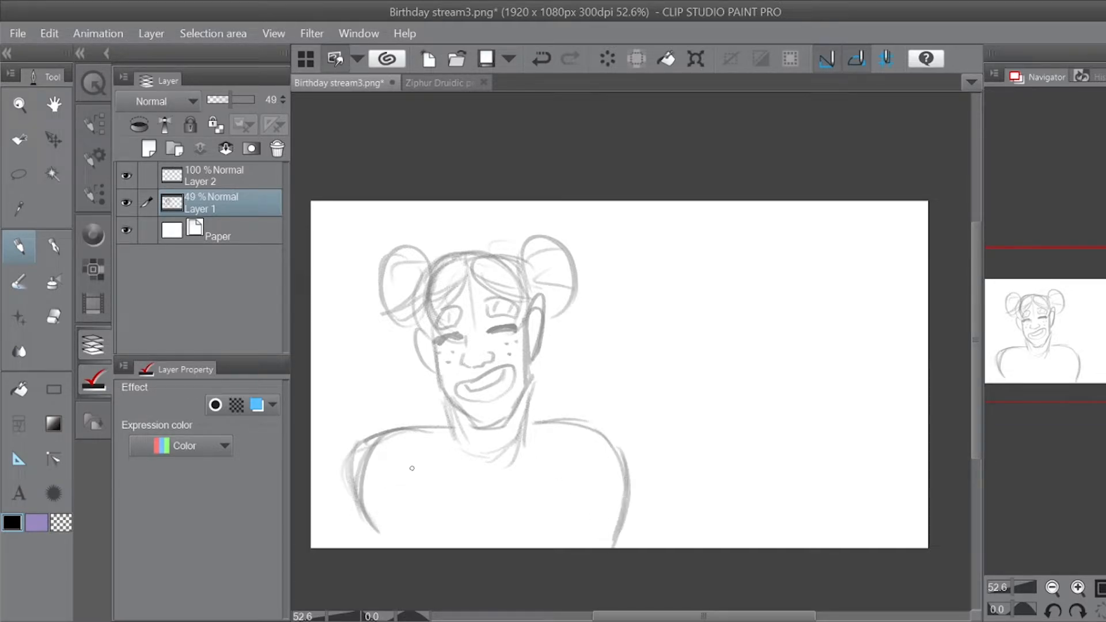
Step: Sketch a second head on the right half of the canvas with face guidelines, a narrow jaw and upward-pointing elf ears
mouse_move(695, 274)
left_mouse_down()
mouse_move(727, 289)
mouse_move(715, 313)
mouse_move(765, 253)
left_mouse_up()
mouse_move(708, 299)
left_mouse_down()
mouse_move(798, 262)
mouse_move(804, 289)
mouse_move(792, 327)
left_mouse_up()
left_click_drag(797, 257, 809, 305)
left_click_drag(766, 243, 704, 299)
left_click_drag(717, 262, 705, 324)
mouse_move(760, 251)
left_mouse_down()
mouse_move(780, 333)
mouse_move(714, 374)
mouse_move(737, 410)
mouse_move(711, 378)
mouse_move(743, 419)
mouse_move(771, 420)
mouse_move(741, 414)
mouse_move(773, 409)
mouse_move(791, 382)
mouse_move(797, 328)
mouse_move(783, 397)
mouse_move(763, 415)
left_mouse_up()
mouse_move(793, 371)
left_mouse_down()
mouse_move(765, 415)
mouse_move(729, 403)
left_mouse_up()
mouse_move(799, 330)
left_mouse_down()
mouse_move(847, 308)
mouse_move(809, 351)
left_mouse_up()
left_click_drag(708, 333, 707, 350)
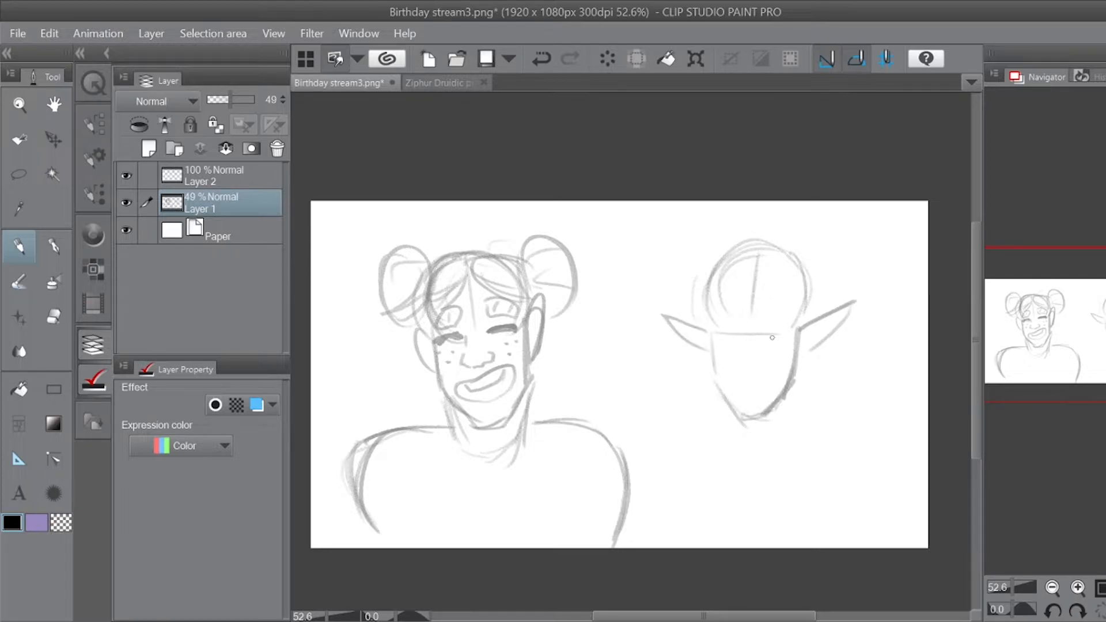
Step: Erase the second head's upturned ears and redraw them as long, nearly horizontal pointed ears
key("e")
left_click_drag(663, 316, 683, 328)
mouse_move(851, 303)
left_mouse_down()
mouse_move(822, 348)
mouse_move(827, 376)
left_mouse_up()
left_click_drag(797, 333, 833, 330)
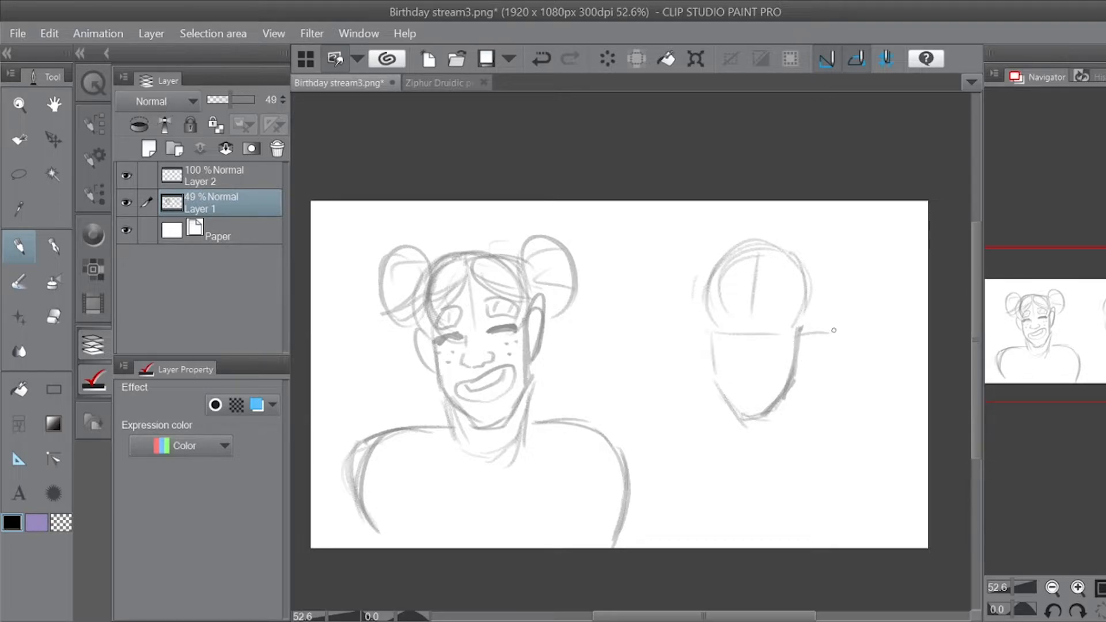
left_click_drag(833, 330, 803, 361)
left_click_drag(708, 334, 714, 360)
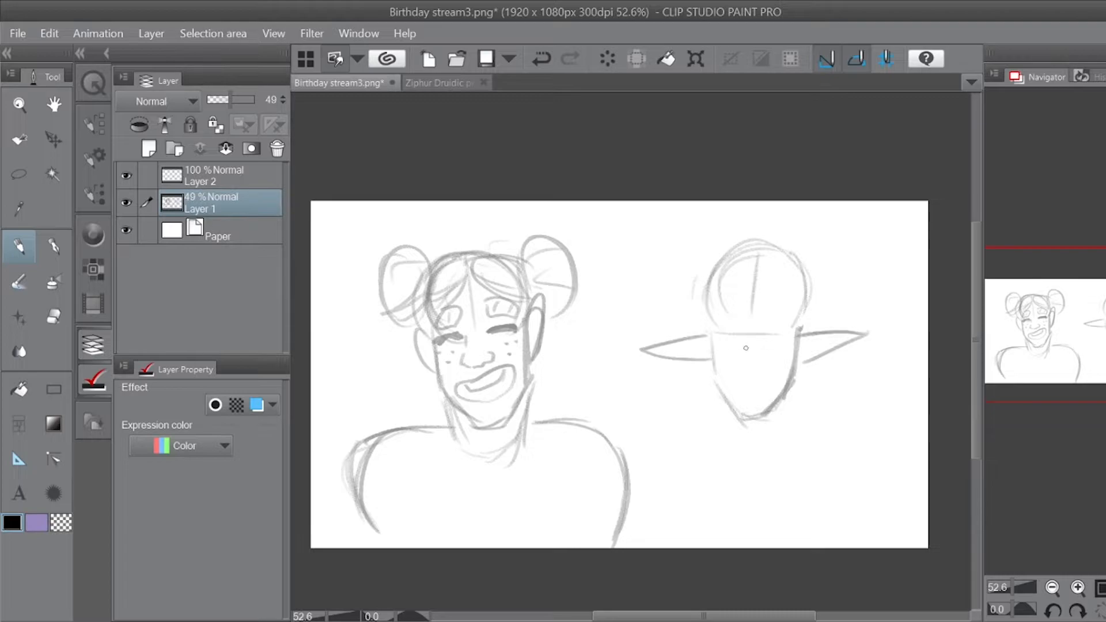
Step: Sketch the elf's eyebrows, left half-closed eye and flat mouth, and add two round hair buns with a curly fringe
mouse_move(739, 323)
left_mouse_down()
mouse_move(714, 326)
mouse_move(740, 326)
mouse_move(724, 328)
mouse_move(742, 312)
mouse_move(716, 297)
mouse_move(748, 304)
mouse_move(734, 338)
left_mouse_up()
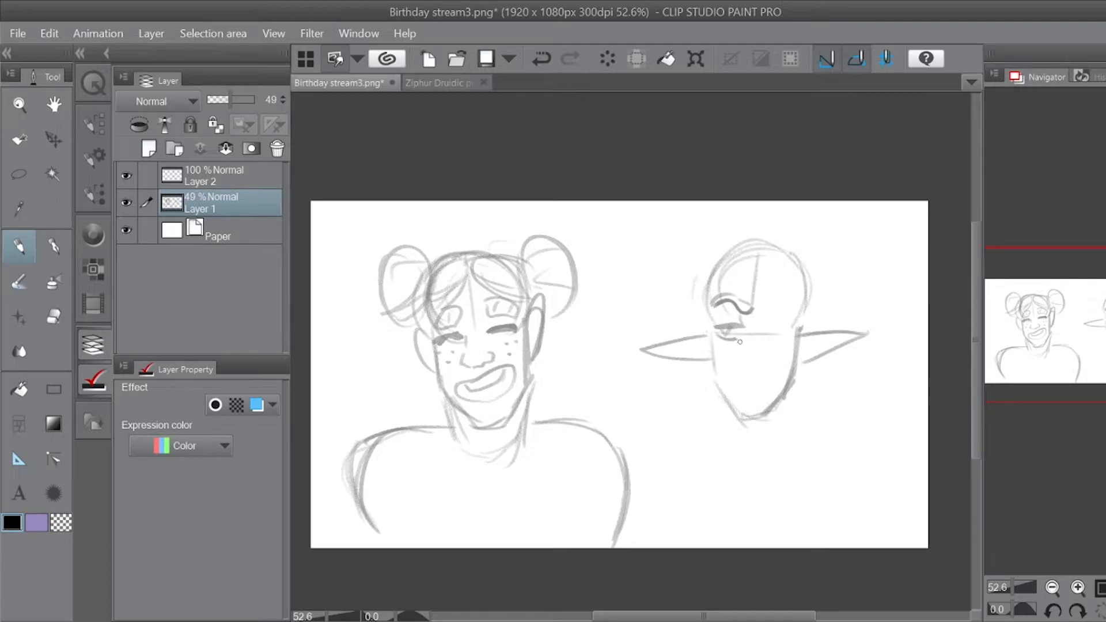
left_click_drag(735, 390, 769, 387)
mouse_move(761, 263)
left_mouse_down()
mouse_move(720, 295)
mouse_move(761, 257)
mouse_move(802, 304)
mouse_move(813, 285)
left_mouse_up()
mouse_move(710, 251)
left_mouse_down()
mouse_move(669, 251)
mouse_move(702, 295)
mouse_move(695, 237)
mouse_move(693, 304)
mouse_move(671, 249)
mouse_move(712, 252)
mouse_move(732, 290)
left_mouse_up()
mouse_move(790, 266)
left_mouse_down()
mouse_move(832, 300)
mouse_move(803, 239)
mouse_move(848, 271)
left_mouse_up()
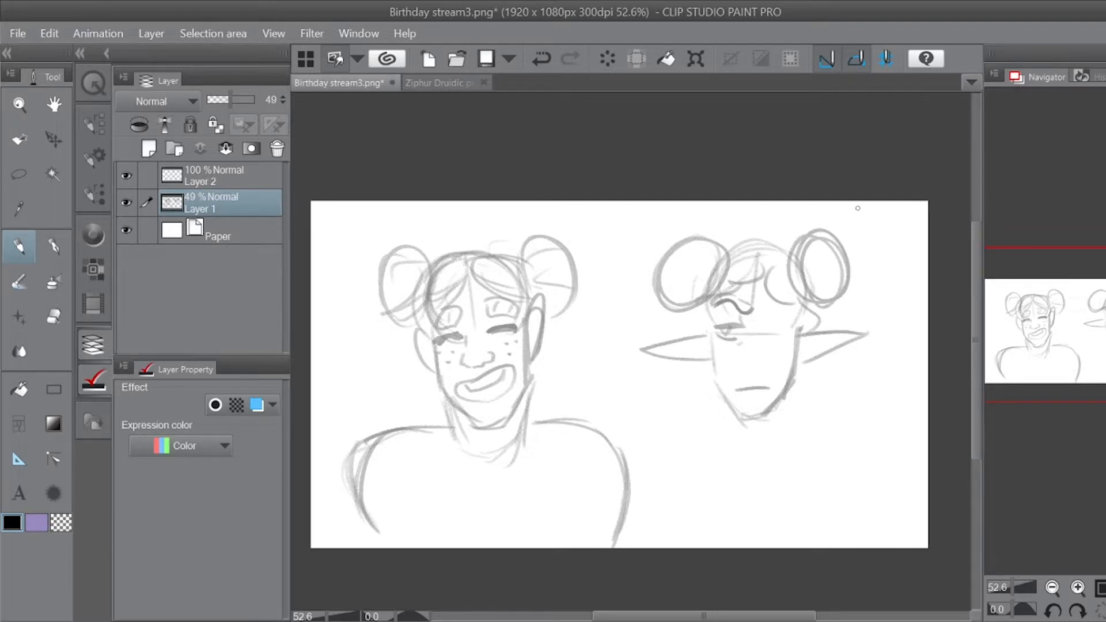
mouse_move(717, 256)
left_mouse_down()
mouse_move(738, 237)
mouse_move(756, 251)
mouse_move(771, 235)
mouse_move(776, 272)
mouse_move(807, 297)
left_mouse_up()
mouse_move(692, 320)
left_mouse_down()
mouse_move(699, 311)
mouse_move(694, 329)
left_mouse_up()
mouse_move(805, 304)
left_mouse_down()
mouse_move(803, 336)
mouse_move(803, 306)
mouse_move(775, 301)
left_mouse_up()
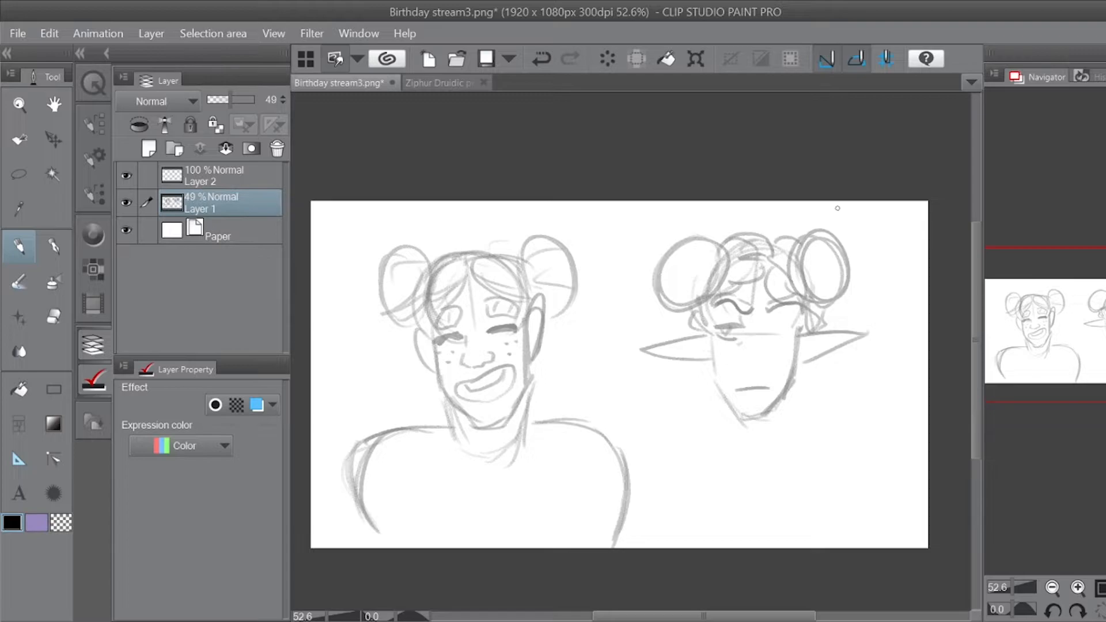
Step: Add inner-ear lines to the elf's pointed ears and wrapping strands and loose curls to the hair buns
left_click_drag(847, 334, 797, 361)
left_click_drag(662, 350, 711, 355)
mouse_move(708, 237)
left_mouse_down()
mouse_move(673, 301)
mouse_move(722, 242)
mouse_move(657, 313)
mouse_move(669, 323)
left_mouse_up()
mouse_move(820, 302)
left_mouse_down()
mouse_move(848, 317)
mouse_move(870, 290)
left_mouse_up()
mouse_move(795, 244)
left_mouse_down()
mouse_move(817, 218)
mouse_move(809, 268)
mouse_move(847, 297)
mouse_move(853, 289)
left_mouse_up()
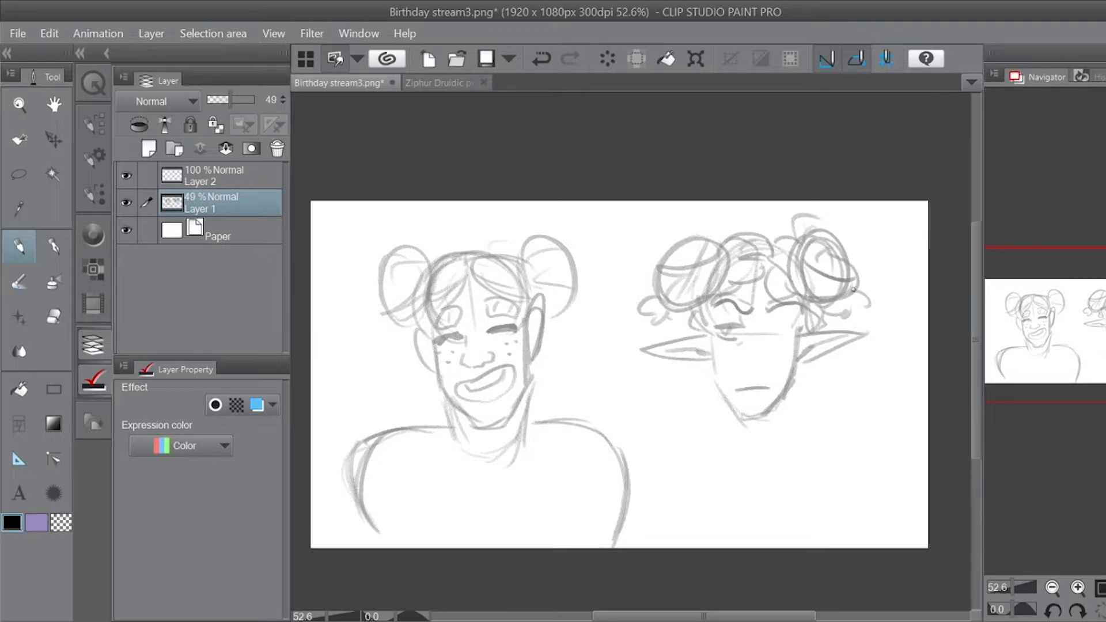
Step: Sketch the elf's neck, sloping shoulders and the outer contours of both upper arms
left_click_drag(716, 381, 724, 445)
left_click_drag(775, 405, 754, 463)
mouse_move(714, 430)
left_mouse_down()
mouse_move(681, 439)
mouse_move(691, 443)
mouse_move(647, 483)
left_mouse_up()
left_click_drag(641, 499, 640, 542)
left_click_drag(773, 429, 865, 478)
left_click_drag(858, 489, 856, 534)
left_click_drag(829, 449, 849, 542)
left_click_drag(850, 501, 848, 546)
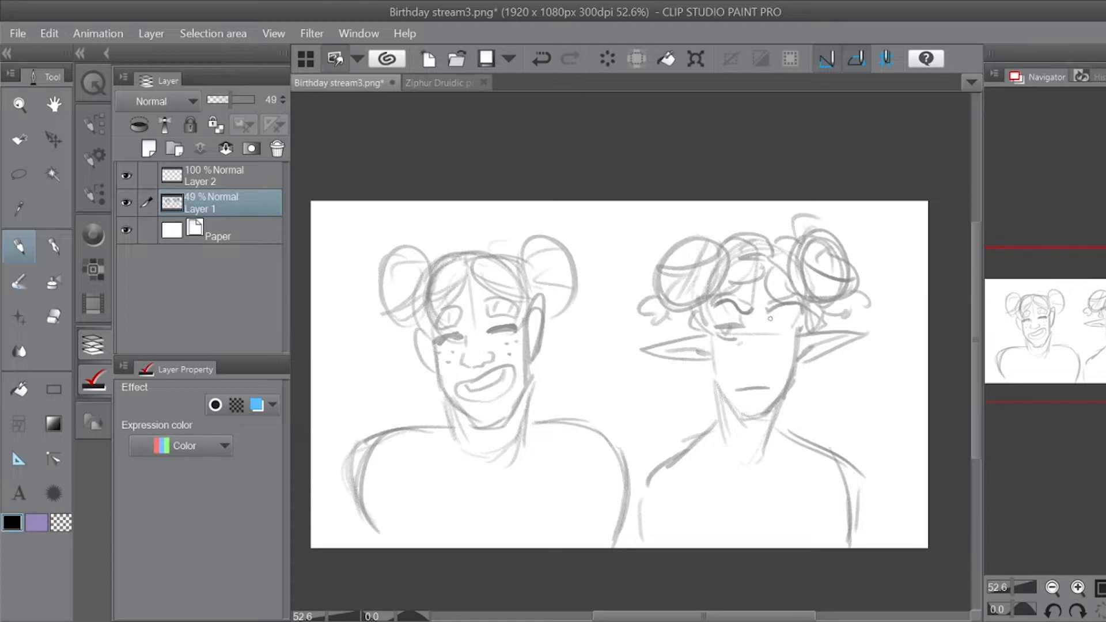
Step: Complete the elf's face with a nose, second half-closed eye and frown, and add a small sigh mark beside the chin
mouse_move(772, 319)
left_mouse_down()
mouse_move(801, 329)
mouse_move(743, 373)
left_mouse_up()
left_click_drag(763, 372, 746, 371)
mouse_move(801, 336)
left_mouse_down()
mouse_move(866, 331)
mouse_move(790, 370)
mouse_move(766, 322)
left_mouse_up()
mouse_move(736, 390)
left_mouse_down()
mouse_move(771, 388)
mouse_move(763, 399)
mouse_move(839, 422)
left_mouse_up()
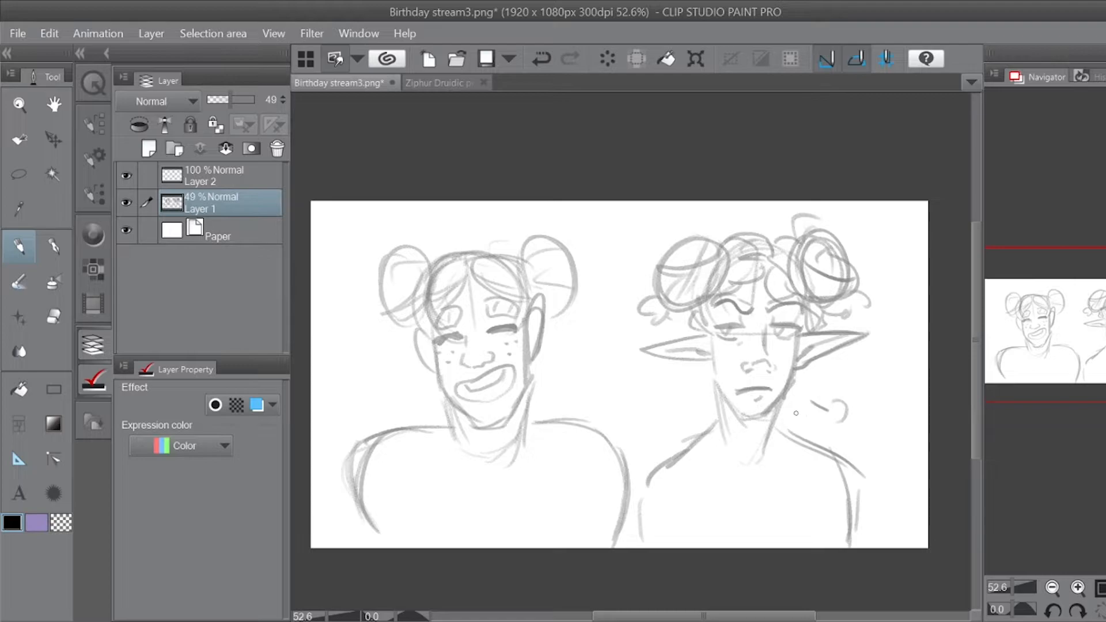
mouse_move(803, 332)
left_mouse_down()
mouse_move(927, 299)
mouse_move(774, 371)
left_mouse_up()
mouse_move(685, 344)
left_mouse_down()
mouse_move(651, 345)
mouse_move(661, 364)
mouse_move(710, 361)
left_mouse_up()
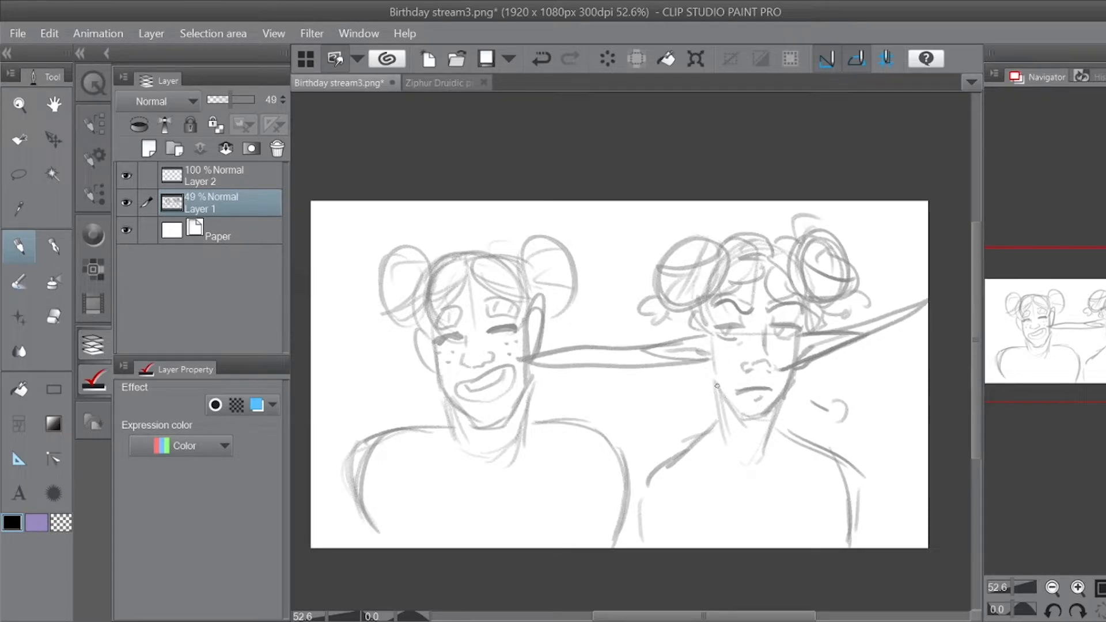
key("ctrl+z")
key("ctrl+z")
key("ctrl+z")
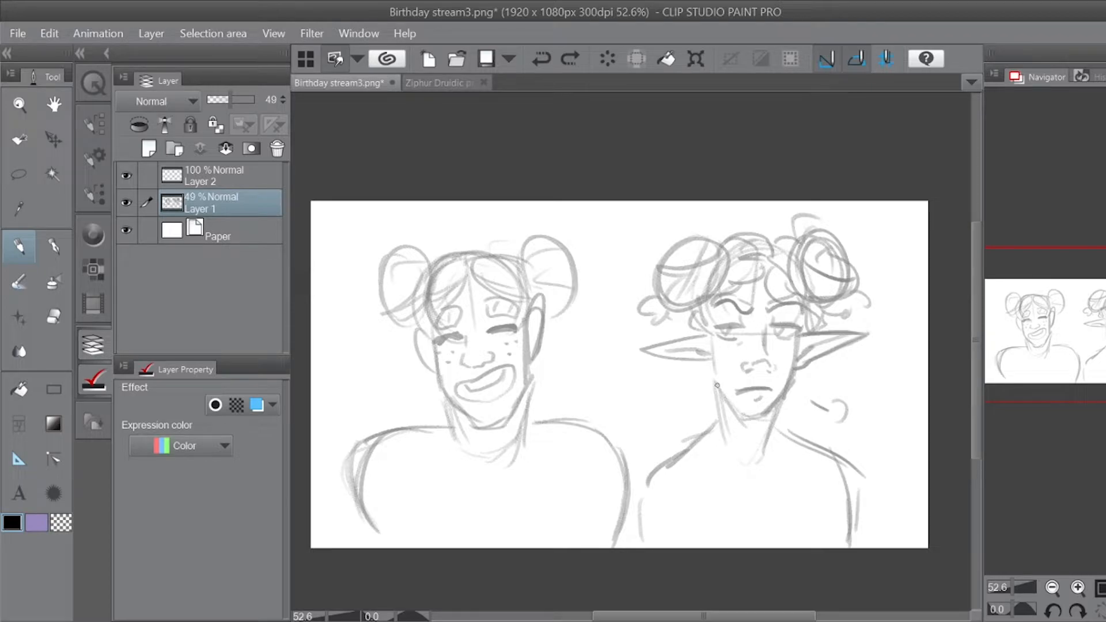
Step: Sketch a V-neck shirt on the elf with fold lines and an inner arm line
left_click_drag(682, 452, 801, 460)
mouse_move(728, 483)
left_mouse_down()
mouse_move(815, 452)
mouse_move(665, 456)
mouse_move(675, 538)
left_mouse_up()
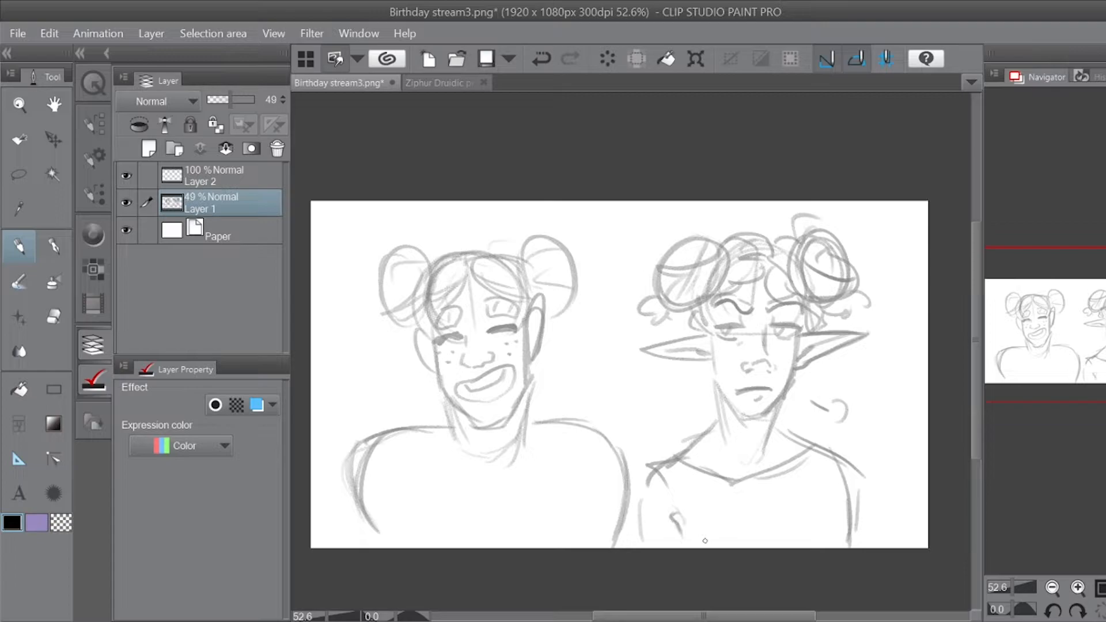
mouse_move(832, 454)
left_mouse_down()
mouse_move(811, 493)
mouse_move(812, 547)
left_mouse_up()
left_click_drag(809, 494, 804, 549)
Step: Sketch a round-neck shirt on the smiling figure with shoulder seams, torso sides and sleeve lines
left_click_drag(423, 431, 493, 462)
left_click_drag(499, 468, 564, 425)
left_click_drag(422, 431, 361, 430)
left_click_drag(364, 433, 382, 466)
left_click_drag(401, 483, 410, 548)
left_click_drag(571, 496, 558, 548)
left_click_drag(578, 462, 558, 540)
mouse_move(558, 431)
left_mouse_down()
mouse_move(598, 421)
mouse_move(578, 513)
left_mouse_up()
mouse_move(364, 446)
left_mouse_down()
mouse_move(358, 518)
mouse_move(362, 547)
mouse_move(371, 542)
left_mouse_up()
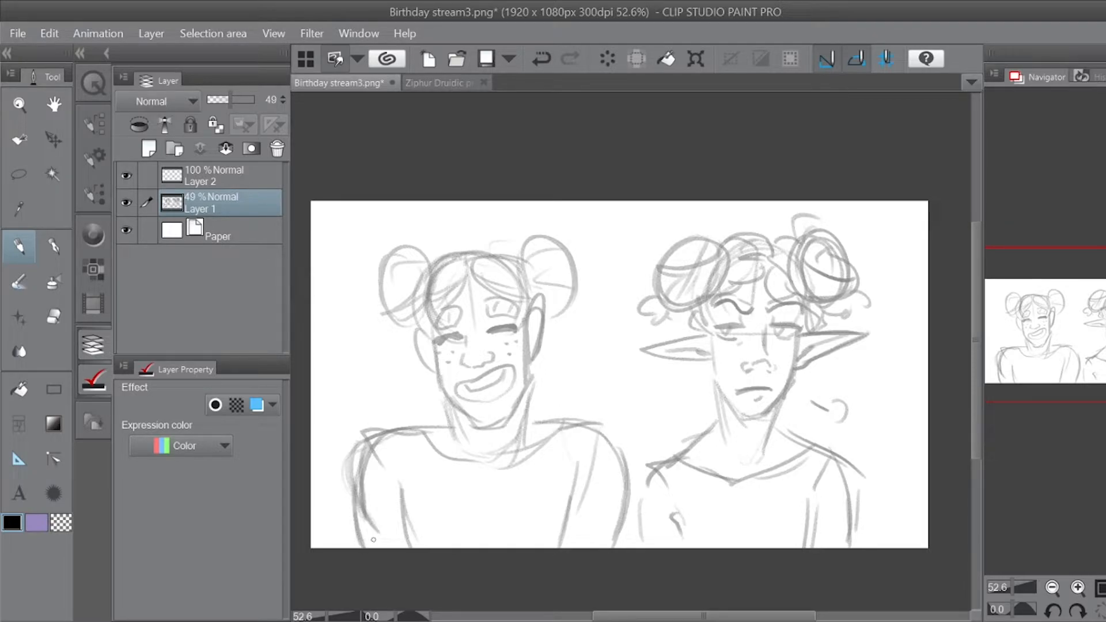
left_click_drag(603, 438, 617, 547)
Step: Make Layer 2 active for inking the elf's face and reduce the Design pencil brush size to 10
left_click(235, 183)
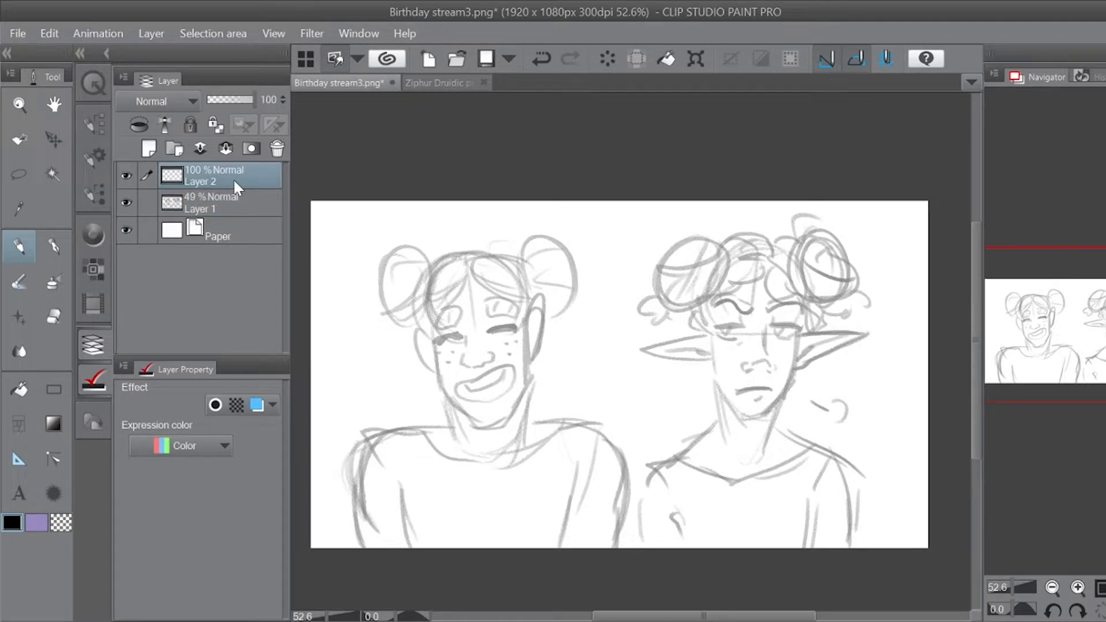
left_click_drag(1013, 585, 1018, 586)
left_click(1103, 318)
left_click_drag(670, 322, 669, 382)
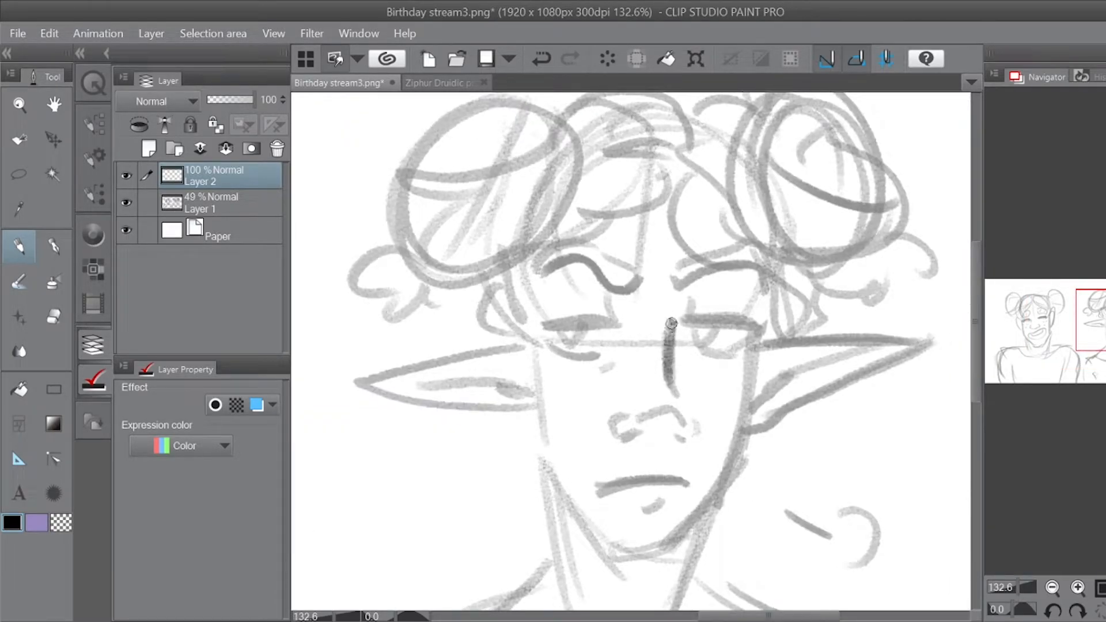
key("ctrl+z")
left_click(91, 118)
left_click(257, 378)
left_click(257, 377)
left_click(257, 377)
left_click(258, 378)
Step: Ink the elf's nose bridge, tip, nostrils and both nose wings
left_click_drag(670, 316, 671, 400)
mouse_move(672, 309)
left_mouse_down()
mouse_move(667, 369)
mouse_move(686, 414)
mouse_move(636, 438)
mouse_move(687, 442)
left_mouse_up()
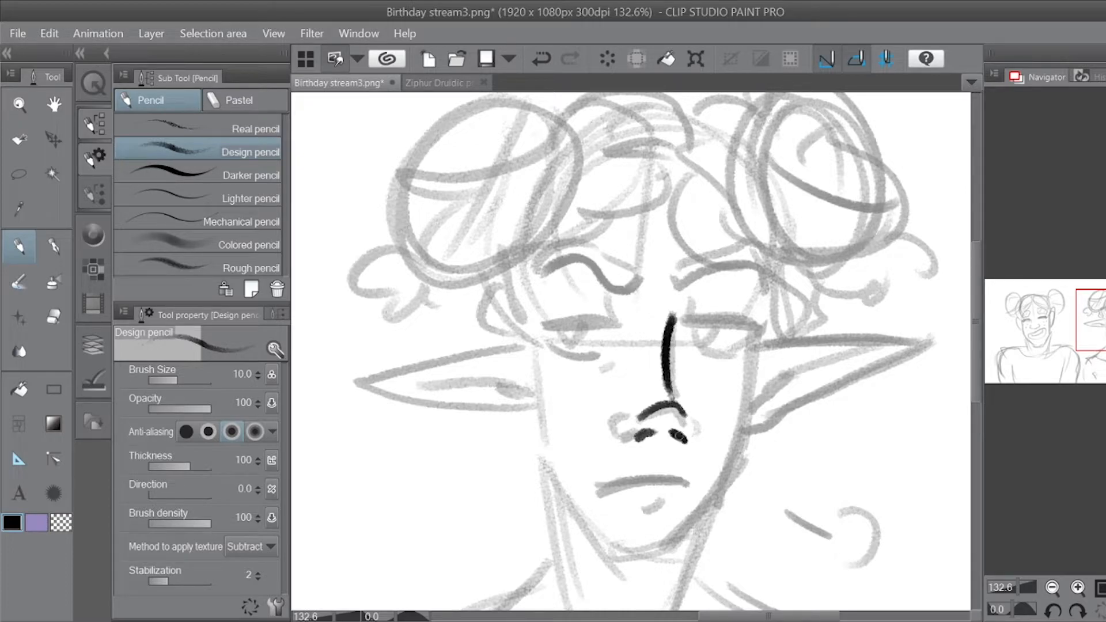
left_click_drag(629, 417, 636, 437)
key("ctrl+z")
left_click_drag(690, 412, 706, 440)
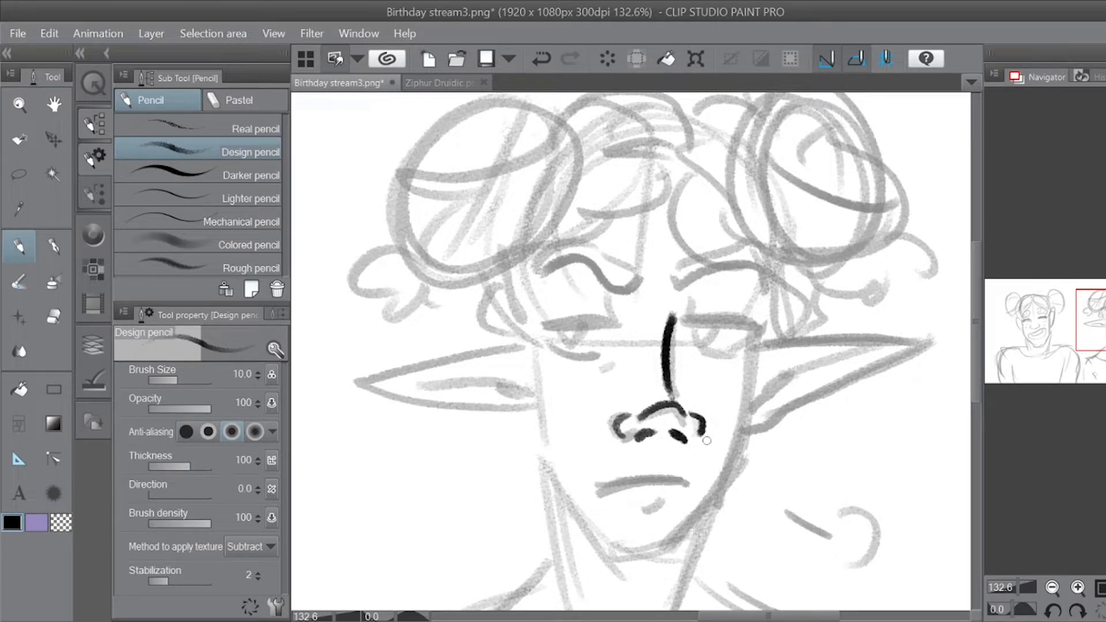
Step: Ink the elf's right half-closed eye, both angled eyebrows and the upper lid of the left eye
mouse_move(690, 297)
left_mouse_down()
mouse_move(757, 321)
mouse_move(695, 323)
mouse_move(754, 321)
mouse_move(727, 345)
mouse_move(698, 343)
mouse_move(747, 337)
mouse_move(697, 344)
left_mouse_up()
mouse_move(683, 299)
left_mouse_down()
mouse_move(747, 295)
mouse_move(675, 302)
mouse_move(749, 296)
mouse_move(699, 274)
mouse_move(767, 277)
mouse_move(760, 252)
left_mouse_up()
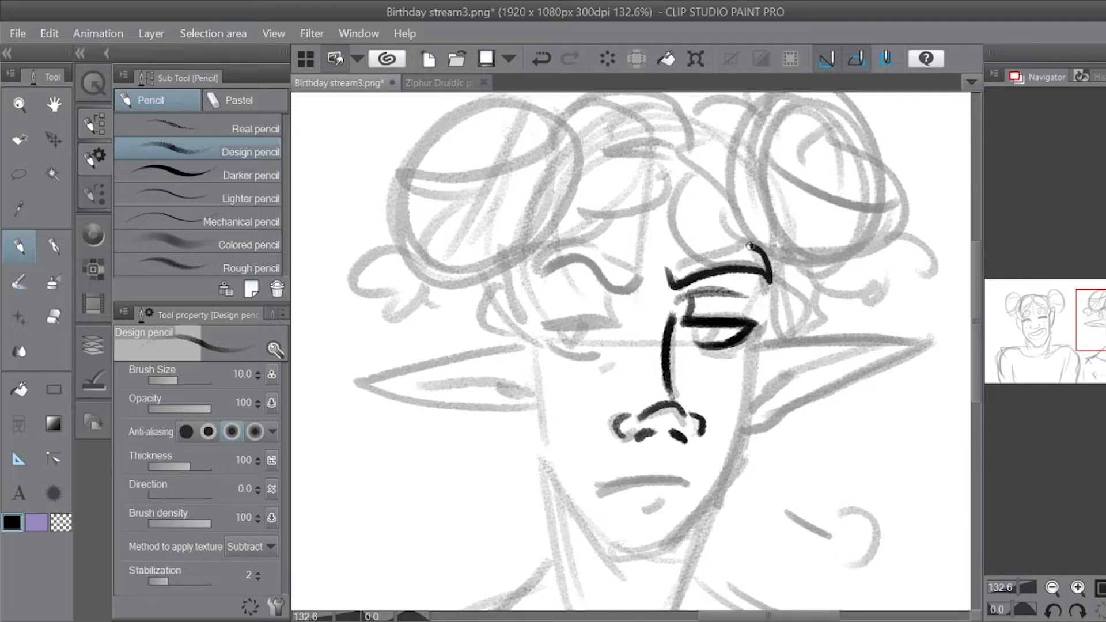
key("ctrl+z")
mouse_move(678, 283)
left_mouse_down()
mouse_move(761, 277)
mouse_move(740, 248)
mouse_move(615, 288)
mouse_move(556, 263)
mouse_move(534, 278)
mouse_move(577, 244)
mouse_move(620, 274)
mouse_move(614, 322)
mouse_move(551, 319)
mouse_move(619, 324)
mouse_move(545, 326)
mouse_move(622, 324)
mouse_move(548, 326)
left_mouse_up()
left_click_drag(614, 314, 612, 297)
mouse_move(612, 297)
left_mouse_down()
mouse_move(560, 296)
mouse_move(621, 302)
left_mouse_up()
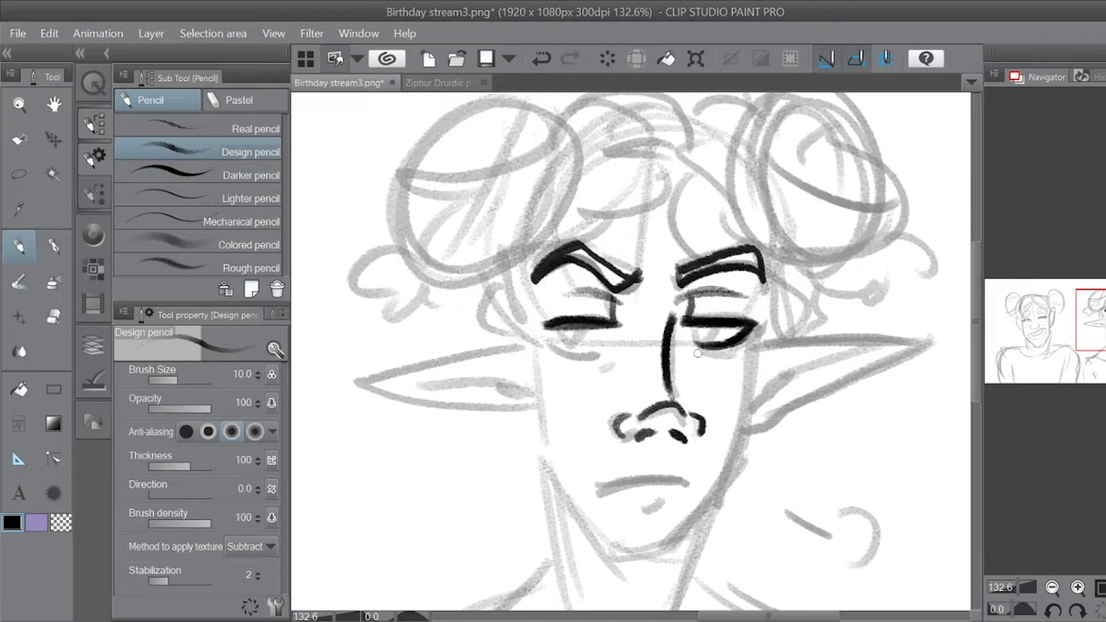
Step: Erase and re-ink the elf's left eye with a lower lid, and add irises to both eyes
mouse_move(621, 333)
left_mouse_down()
mouse_move(599, 326)
mouse_move(561, 348)
left_mouse_up()
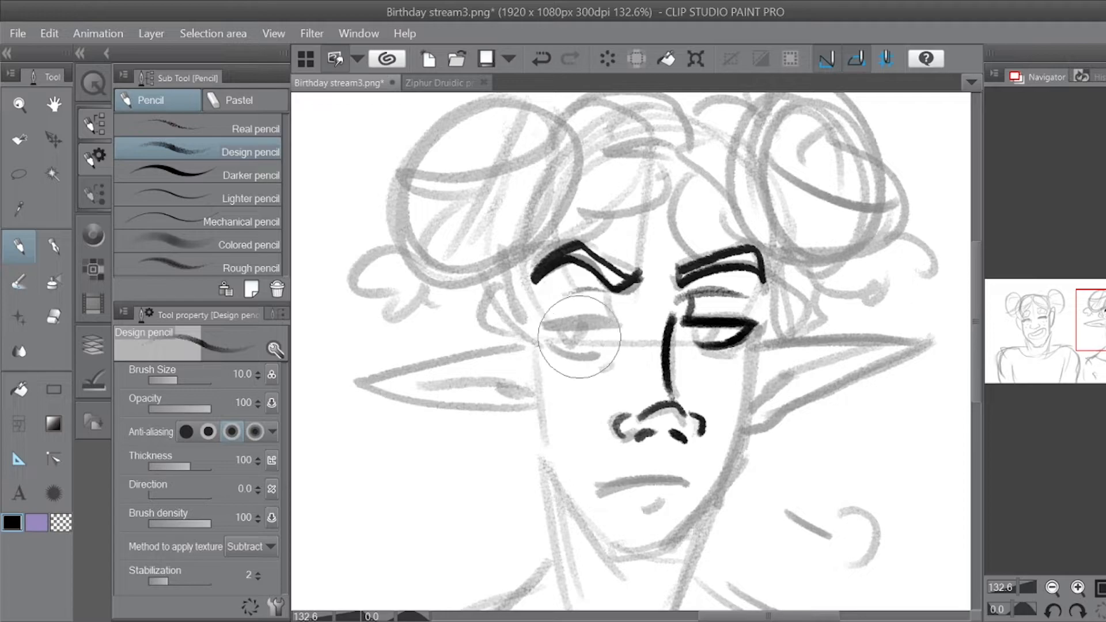
mouse_move(619, 297)
left_mouse_down()
mouse_move(620, 323)
mouse_move(562, 290)
mouse_move(619, 297)
mouse_move(615, 320)
mouse_move(556, 321)
mouse_move(624, 322)
left_mouse_up()
mouse_move(624, 322)
left_mouse_down()
mouse_move(554, 320)
mouse_move(590, 349)
mouse_move(614, 342)
mouse_move(585, 343)
left_mouse_up()
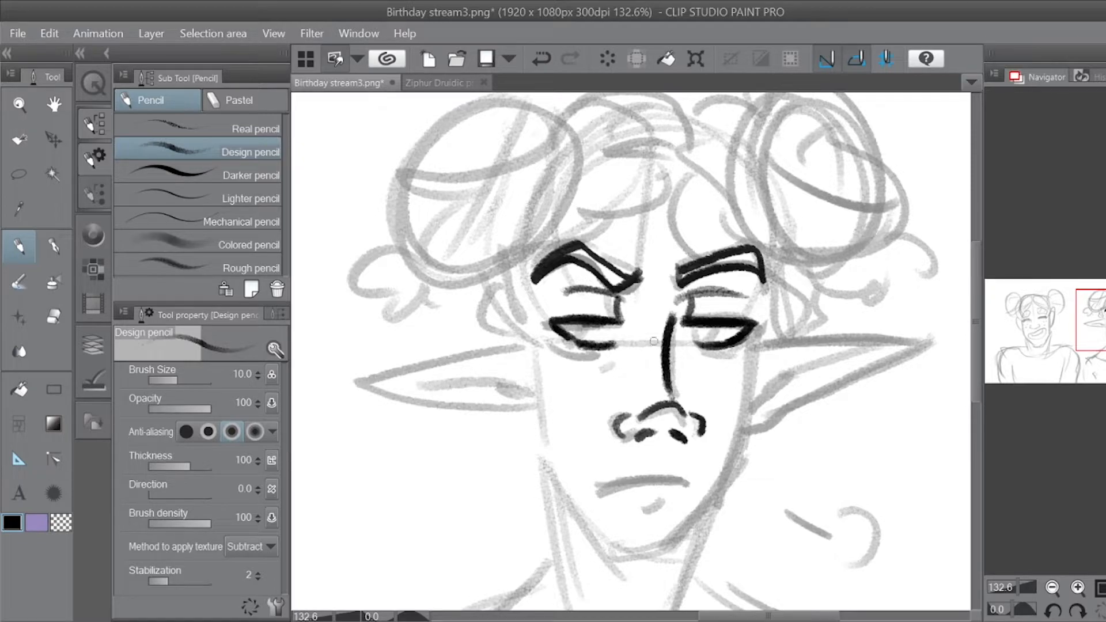
mouse_move(688, 323)
left_mouse_down()
mouse_move(710, 339)
mouse_move(713, 329)
mouse_move(692, 343)
mouse_move(695, 320)
left_mouse_up()
mouse_move(564, 323)
left_mouse_down()
mouse_move(588, 322)
mouse_move(569, 334)
left_mouse_up()
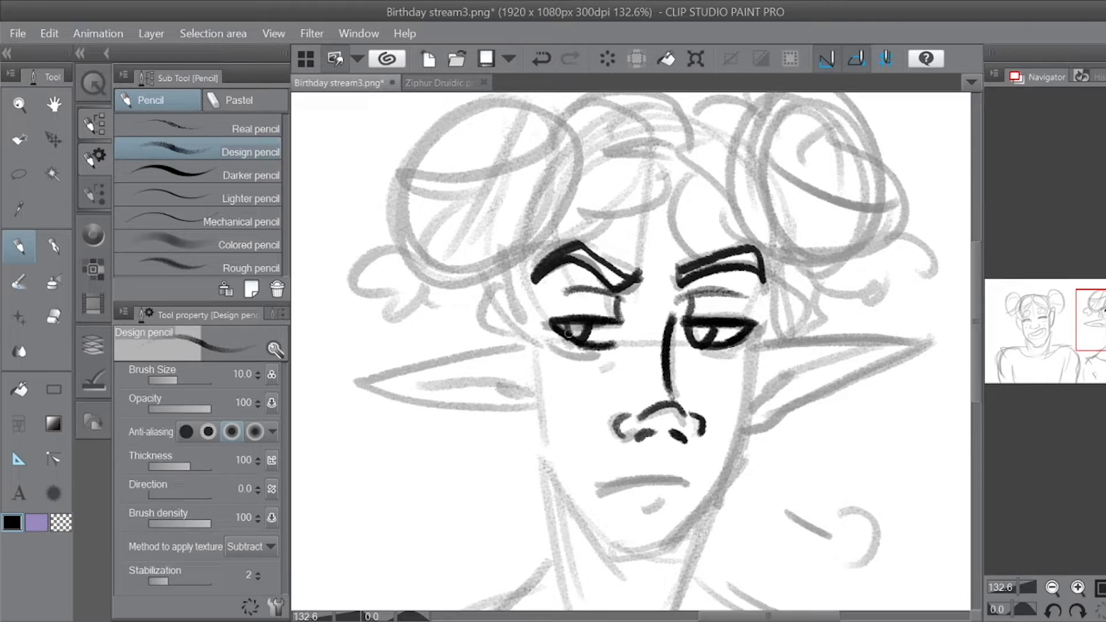
Step: Ink short marks under both of the elf's eyes and a beauty mark on the right cheek
mouse_move(689, 343)
left_mouse_down()
mouse_move(707, 345)
mouse_move(697, 360)
left_mouse_up()
left_click_drag(605, 355, 616, 353)
left_click_drag(543, 339, 551, 344)
left_click(715, 356)
key("ctrl+z")
left_click(553, 346)
Step: Ink the elf's right pointed ear, including its base line and inner fold
mouse_move(731, 361)
left_mouse_down()
mouse_move(751, 349)
mouse_move(748, 418)
left_mouse_up()
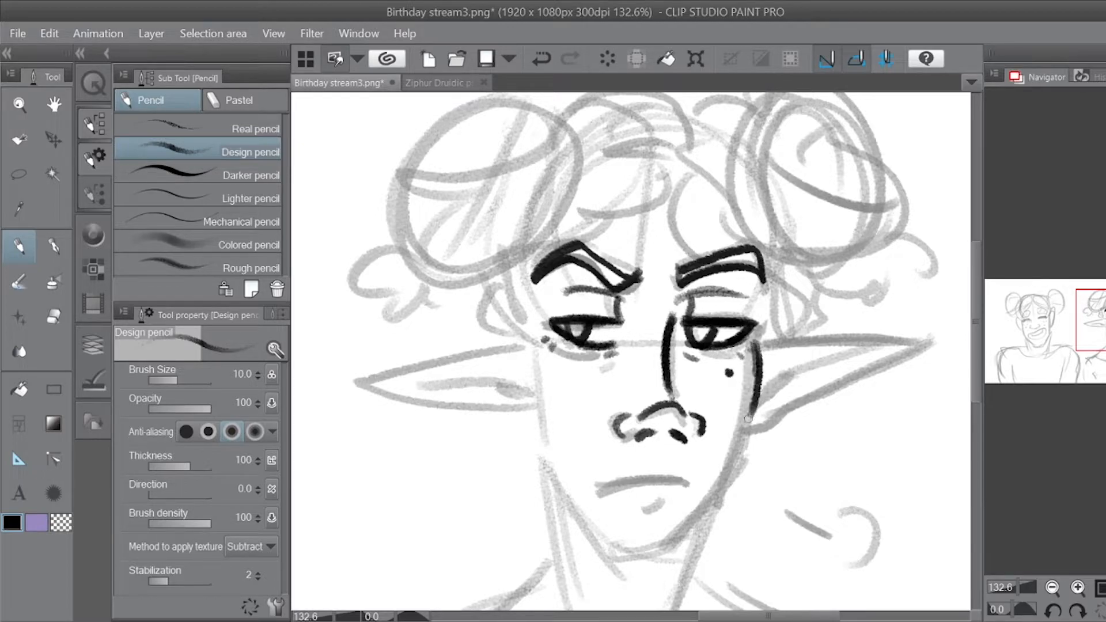
left_click_drag(530, 337, 534, 409)
mouse_move(757, 338)
left_mouse_down()
mouse_move(926, 333)
mouse_move(745, 431)
left_mouse_up()
mouse_move(874, 352)
left_mouse_down()
mouse_move(784, 375)
mouse_move(758, 420)
left_mouse_up()
left_click_drag(816, 368, 794, 396)
Step: Ink the elf's left pointed ear, redoing its lower edge and inner fold
mouse_move(534, 339)
left_mouse_down()
mouse_move(363, 371)
mouse_move(405, 397)
mouse_move(539, 425)
left_mouse_up()
mouse_move(424, 382)
left_mouse_down()
mouse_move(512, 388)
mouse_move(536, 399)
left_mouse_up()
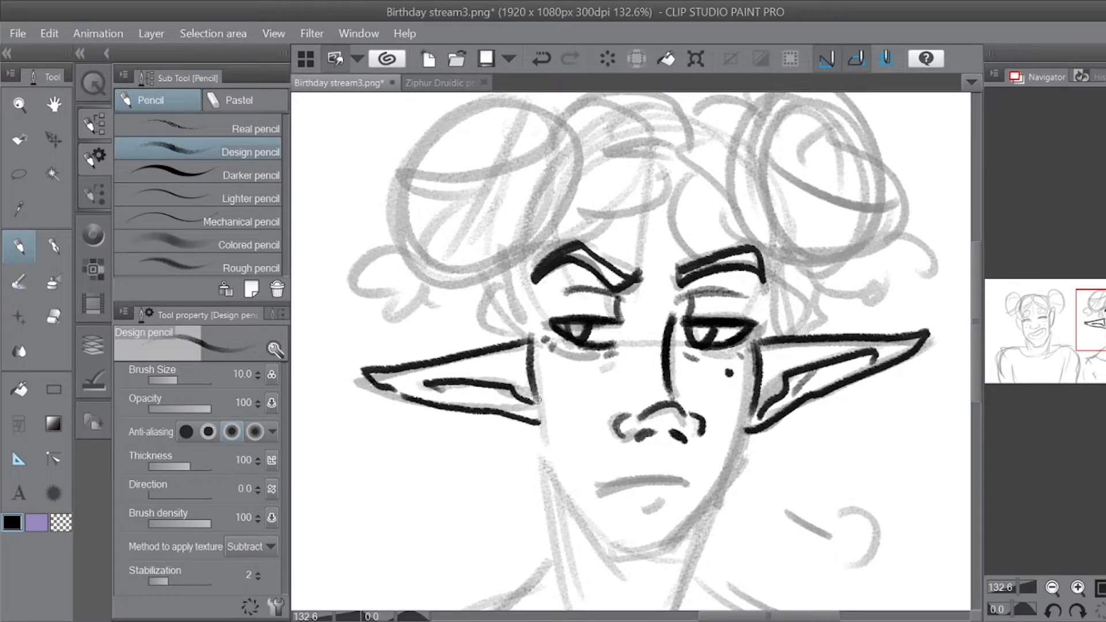
key("ctrl+z")
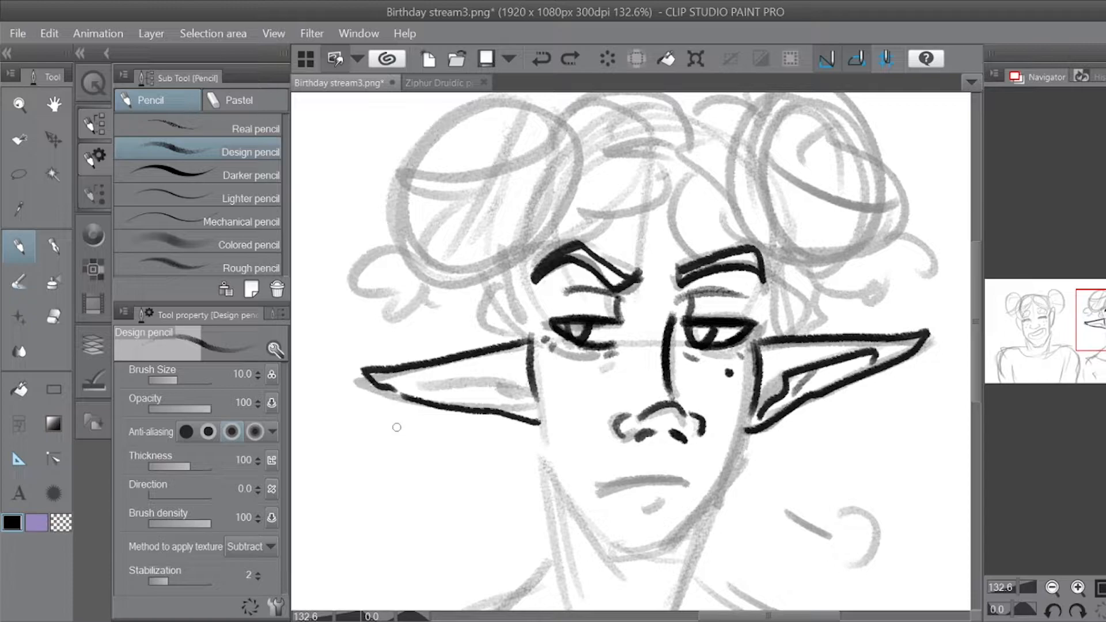
key("ctrl+z")
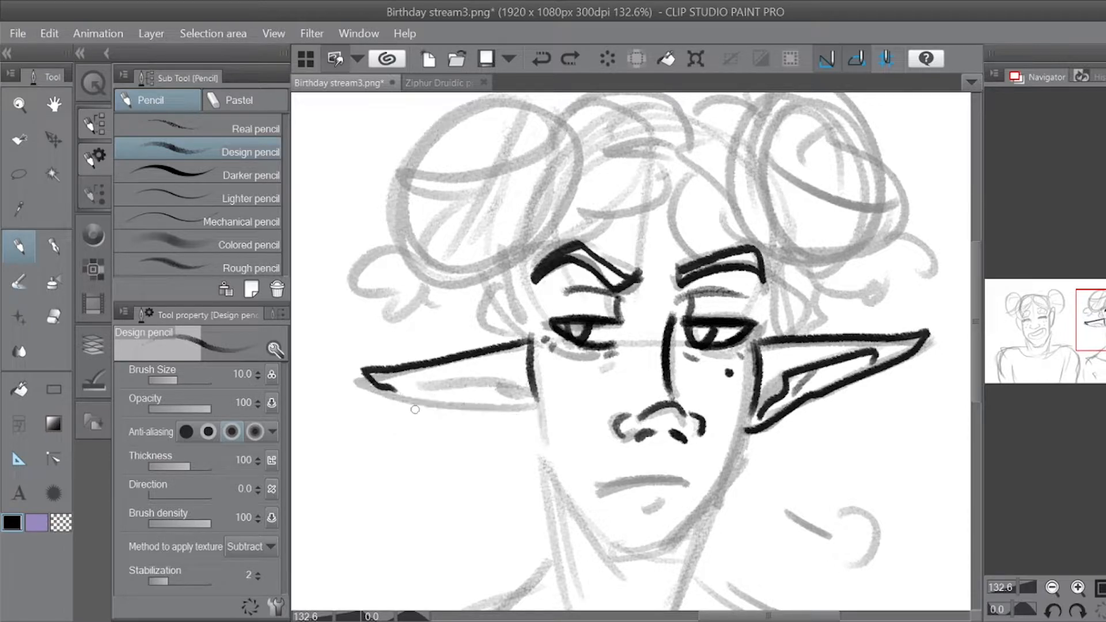
left_click_drag(394, 391, 536, 414)
mouse_move(427, 377)
left_mouse_down()
mouse_move(483, 402)
mouse_move(417, 380)
mouse_move(537, 395)
left_mouse_up()
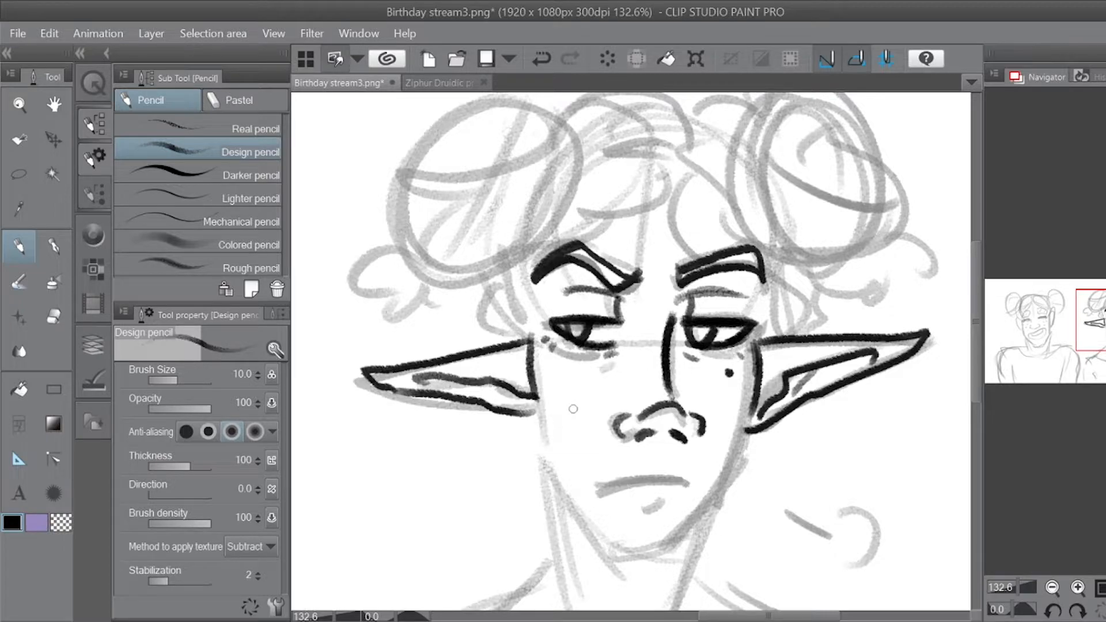
Step: Ink the short left cheek line below the elf's ear and undo the trial strokes for the jaw
mouse_move(529, 406)
left_mouse_down()
mouse_move(532, 453)
mouse_move(567, 497)
left_mouse_up()
left_click_drag(530, 457, 586, 534)
mouse_move(549, 486)
left_mouse_down()
mouse_move(589, 531)
mouse_move(625, 542)
left_mouse_up()
key("ctrl+z")
key("ctrl+z")
key("ctrl+z")
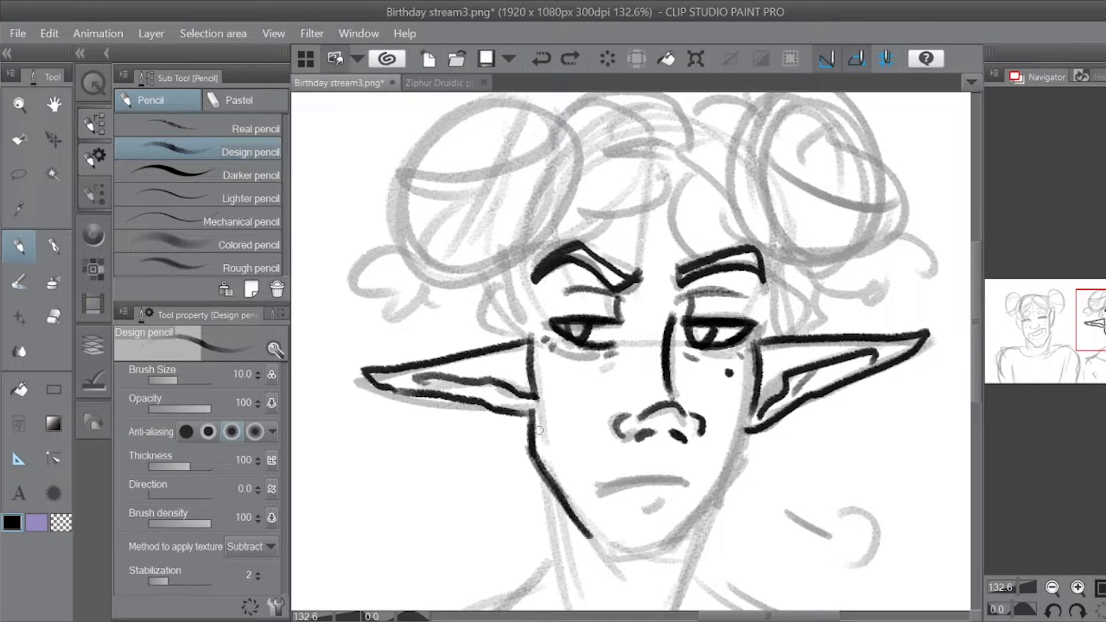
key("ctrl+z")
key("ctrl+z")
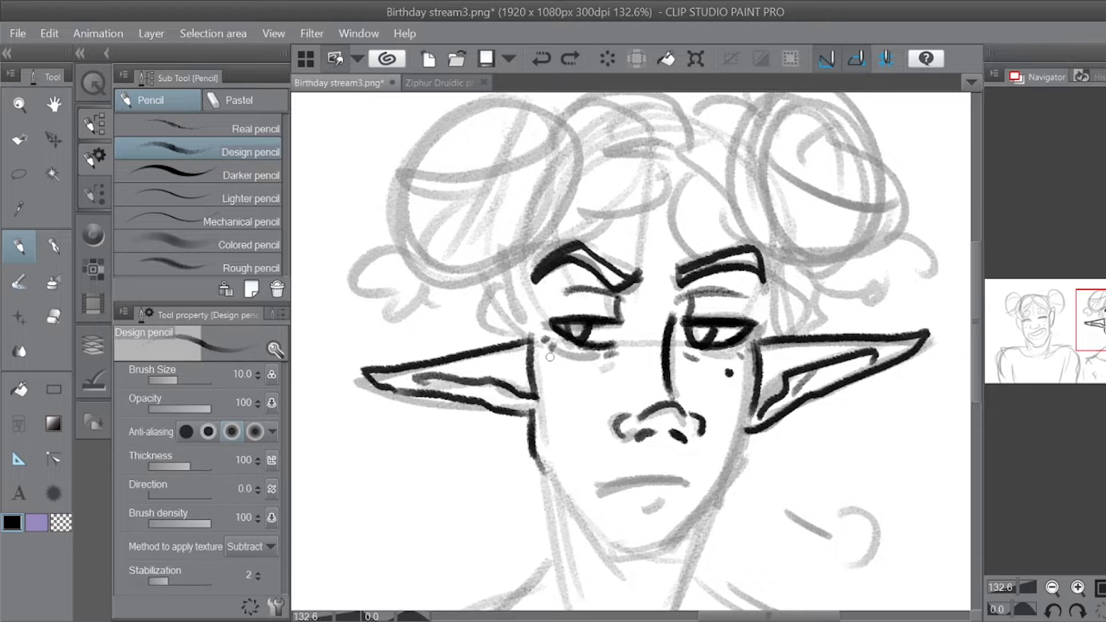
Step: Ink the elf's angular jaw and chin up to both ears, along with the frowning mouth and lower-lip mark
mouse_move(748, 407)
left_mouse_down()
mouse_move(737, 478)
mouse_move(685, 538)
mouse_move(703, 494)
mouse_move(741, 481)
mouse_move(712, 558)
left_mouse_up()
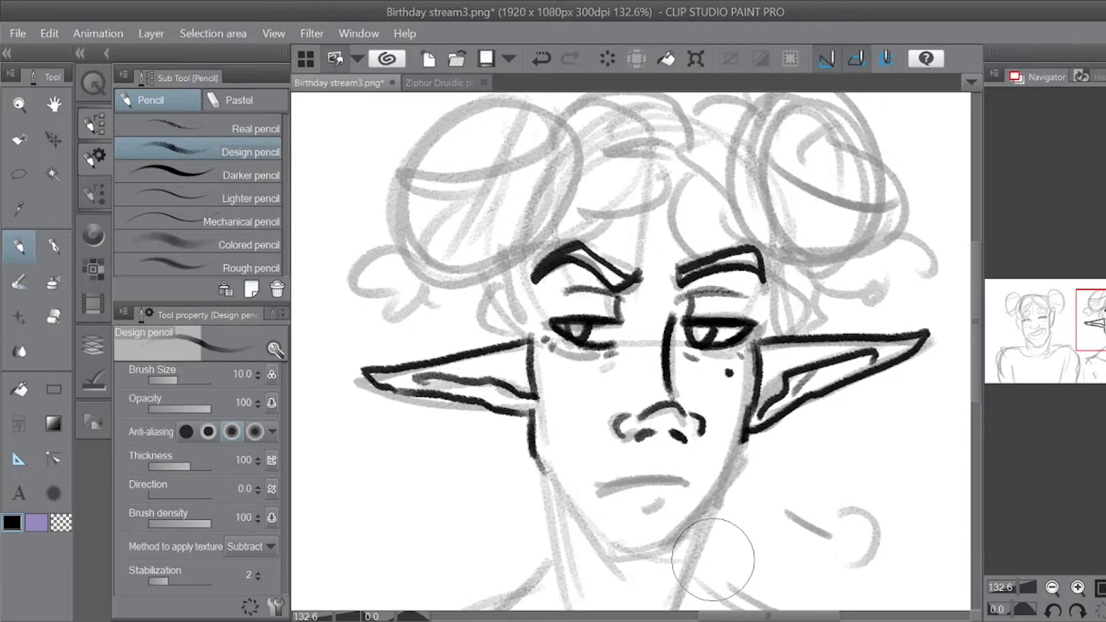
mouse_move(530, 446)
left_mouse_down()
mouse_move(611, 557)
mouse_move(606, 547)
mouse_move(646, 543)
mouse_move(609, 552)
mouse_move(659, 560)
mouse_move(626, 554)
mouse_move(677, 549)
mouse_move(643, 561)
mouse_move(698, 521)
mouse_move(683, 537)
mouse_move(738, 461)
mouse_move(748, 415)
mouse_move(729, 477)
mouse_move(734, 445)
mouse_move(696, 523)
mouse_move(707, 499)
left_mouse_up()
key("ctrl+z")
key("ctrl+z")
mouse_move(744, 431)
left_mouse_down()
mouse_move(736, 467)
mouse_move(743, 435)
mouse_move(702, 508)
mouse_move(739, 455)
mouse_move(716, 478)
left_mouse_up()
mouse_move(599, 486)
left_mouse_down()
mouse_move(695, 478)
mouse_move(643, 507)
left_mouse_up()
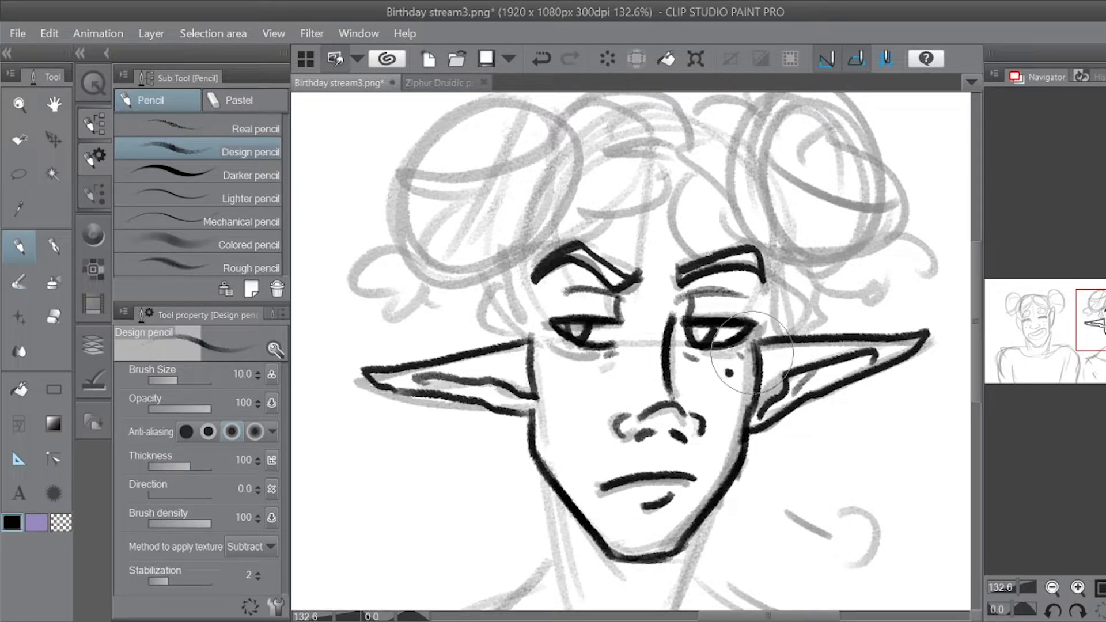
Step: Ink a crease beside the elf's left eyebrow, both temples and the hair strands beside the ears
left_click_drag(646, 274, 637, 292)
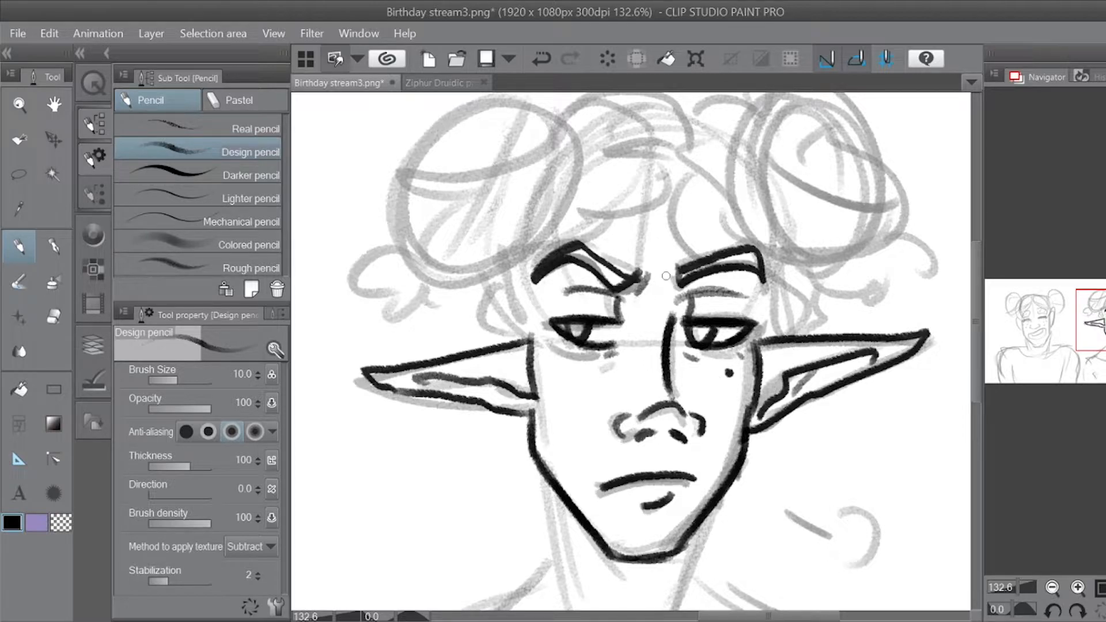
left_click_drag(757, 336, 771, 280)
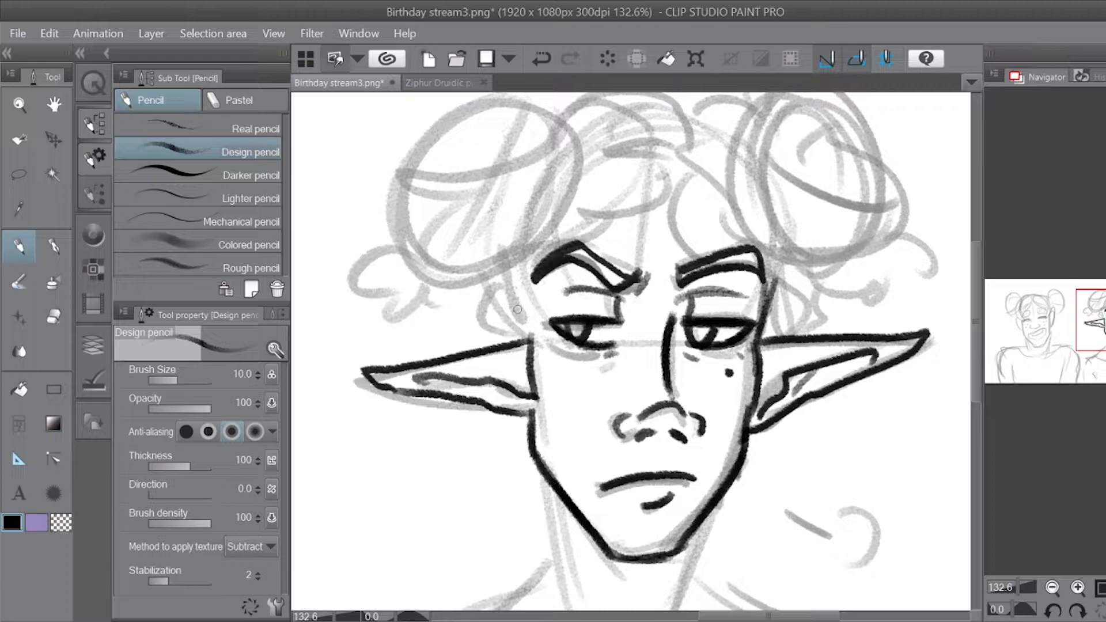
mouse_move(510, 267)
left_mouse_down()
mouse_move(522, 339)
mouse_move(533, 341)
mouse_move(507, 406)
mouse_move(531, 337)
left_mouse_up()
mouse_move(765, 346)
left_mouse_down()
mouse_move(794, 372)
mouse_move(766, 408)
left_mouse_up()
left_click_drag(762, 391, 750, 482)
Step: Ink the wavy fringe locks falling over the elf's forehead on both sides of the parting
mouse_move(671, 143)
left_mouse_down()
mouse_move(621, 248)
mouse_move(654, 183)
mouse_move(538, 233)
left_mouse_up()
mouse_move(667, 174)
left_mouse_down()
mouse_move(596, 168)
mouse_move(713, 249)
mouse_move(695, 214)
left_mouse_up()
mouse_move(705, 228)
left_mouse_down()
mouse_move(773, 304)
mouse_move(762, 217)
left_mouse_up()
mouse_move(706, 167)
left_mouse_down()
mouse_move(765, 218)
mouse_move(762, 324)
mouse_move(805, 241)
mouse_move(870, 357)
left_mouse_up()
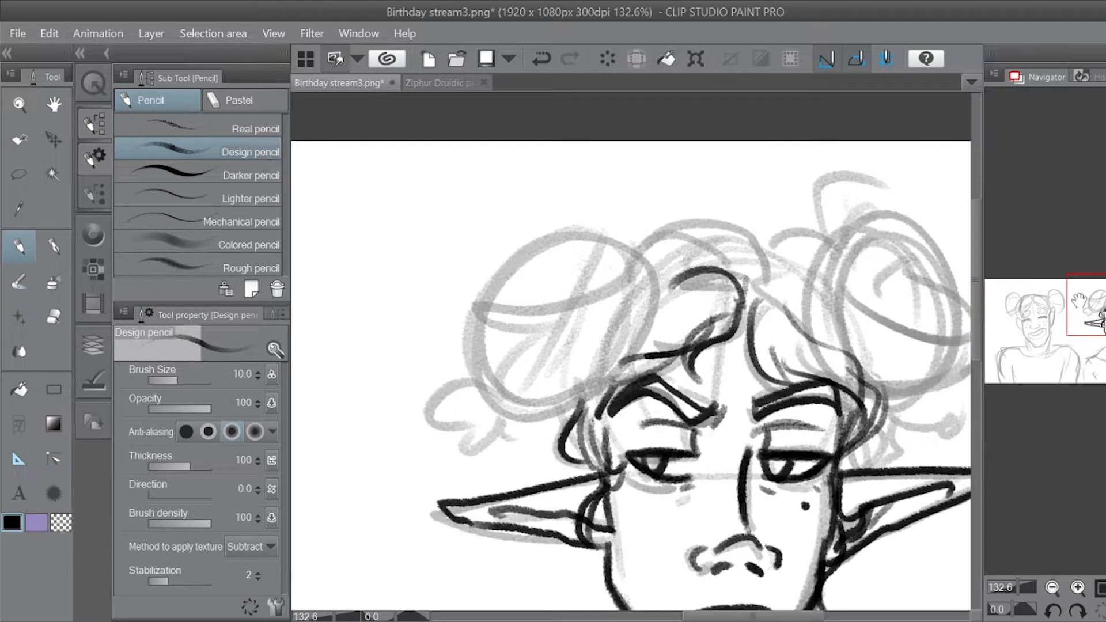
Step: Ink the elf's left hair bun with its overlapping outline and inner wrap lines
mouse_move(614, 237)
left_mouse_down()
mouse_move(505, 270)
mouse_move(483, 407)
mouse_move(599, 355)
mouse_move(579, 247)
mouse_move(496, 354)
left_mouse_up()
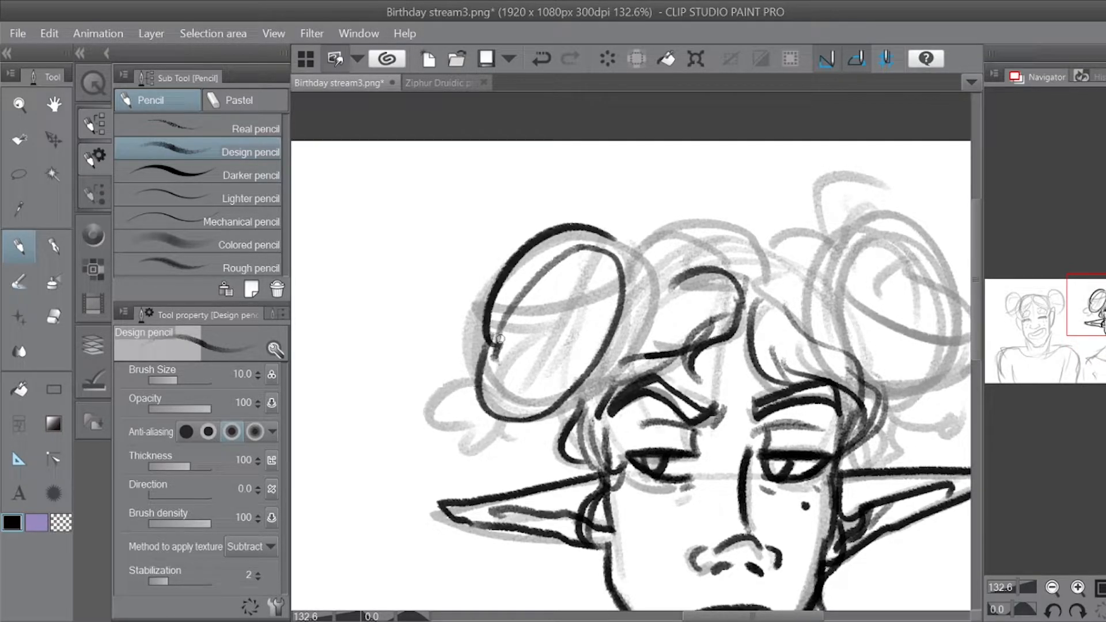
left_click_drag(500, 339, 616, 295)
left_click_drag(598, 237, 538, 421)
left_click_drag(493, 346, 538, 370)
left_click_drag(490, 350, 510, 386)
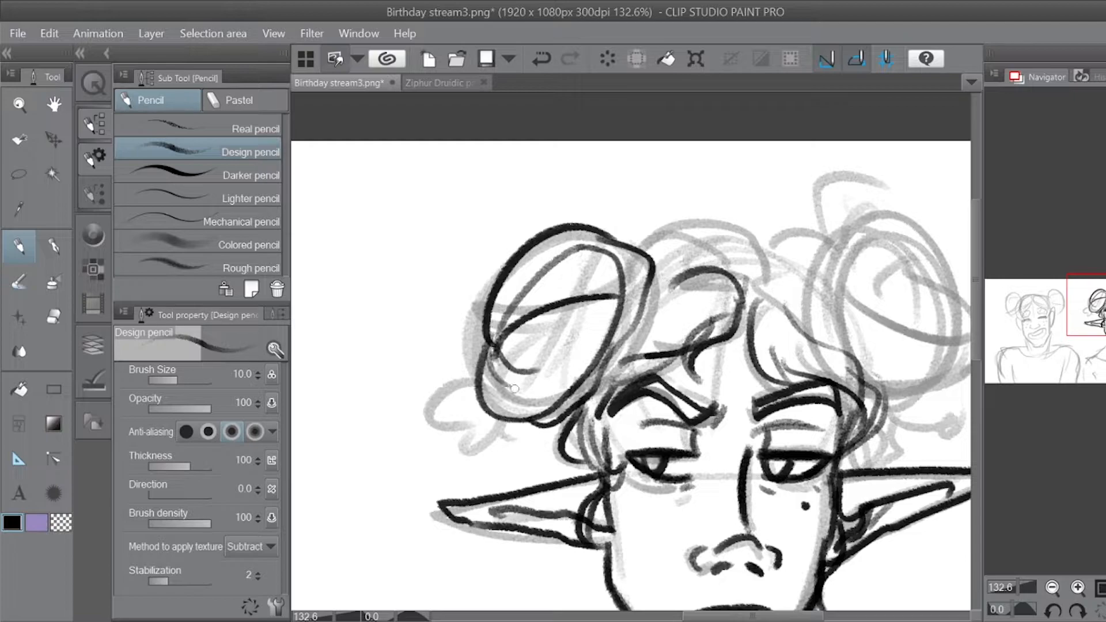
mouse_move(630, 245)
left_mouse_down()
mouse_move(755, 251)
mouse_move(730, 232)
mouse_move(625, 242)
left_mouse_up()
key("ctrl+z")
Step: Ink the top of the elf's hair between the buns and the small curls beneath the left bun
left_click_drag(753, 284, 712, 244)
mouse_move(728, 259)
left_mouse_down()
mouse_move(713, 244)
mouse_move(829, 256)
mouse_move(803, 266)
mouse_move(755, 324)
left_mouse_up()
mouse_move(581, 425)
left_mouse_down()
mouse_move(626, 276)
mouse_move(540, 289)
left_mouse_up()
mouse_move(540, 290)
left_mouse_down()
mouse_move(597, 303)
mouse_move(607, 289)
left_mouse_up()
left_click_drag(1098, 318, 1105, 309)
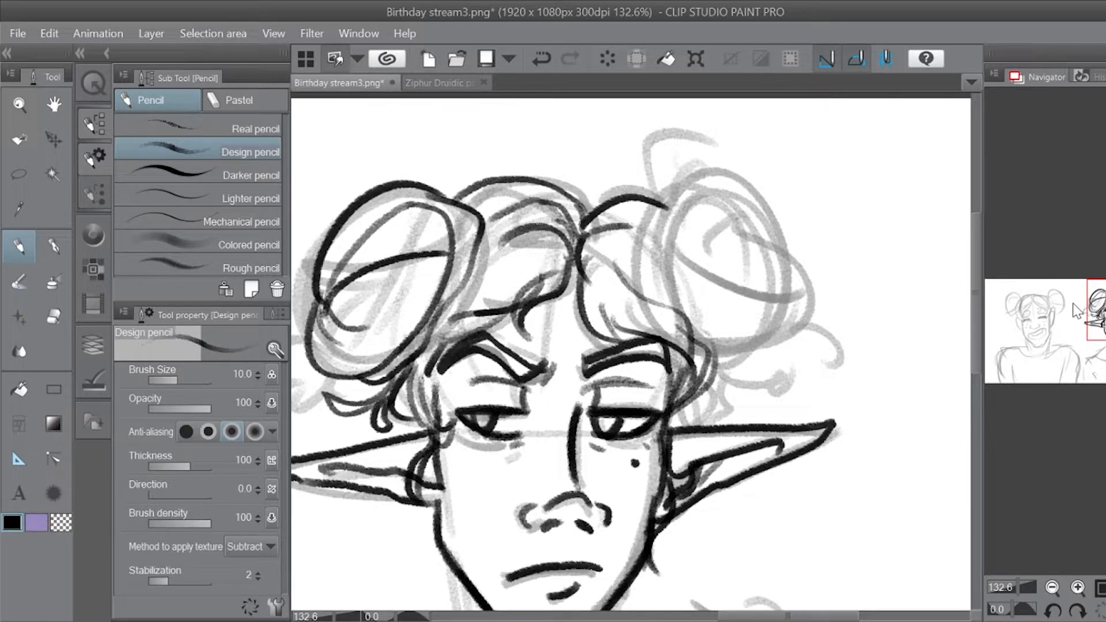
Step: Ink the elf's right hair bun with its inner wrap lines and the strands around the hairline
mouse_move(694, 183)
left_mouse_down()
mouse_move(671, 305)
mouse_move(719, 349)
mouse_move(775, 242)
mouse_move(692, 182)
mouse_move(744, 335)
mouse_move(775, 259)
left_mouse_up()
mouse_move(738, 214)
left_mouse_down()
mouse_move(774, 235)
mouse_move(701, 348)
mouse_move(695, 330)
mouse_move(680, 423)
left_mouse_up()
left_click_drag(448, 337, 427, 427)
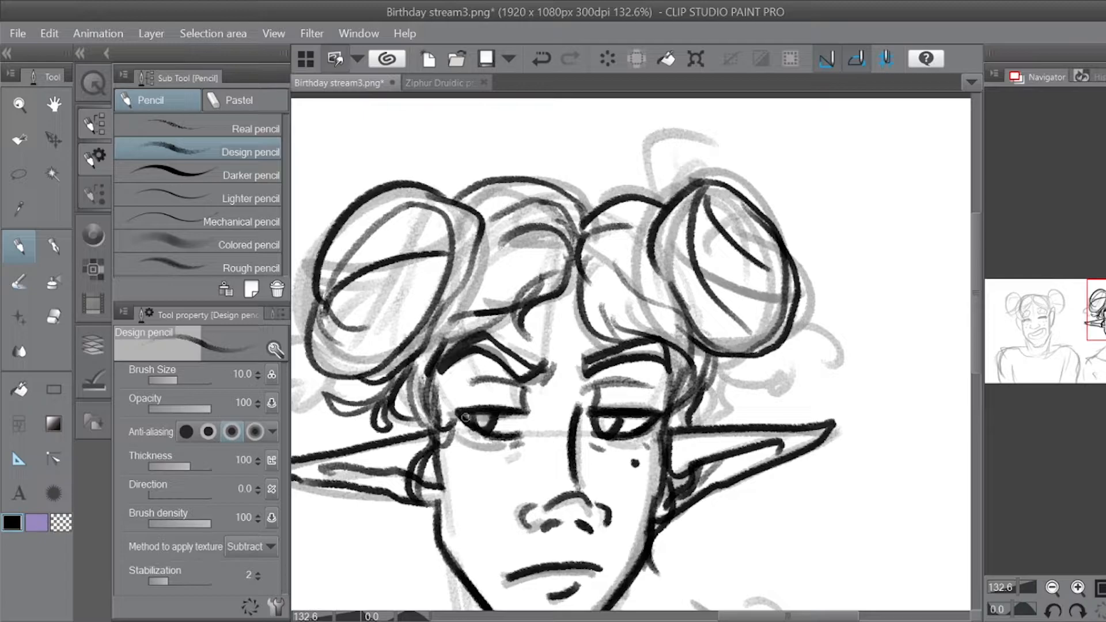
mouse_move(651, 253)
left_mouse_down()
mouse_move(701, 302)
mouse_move(699, 351)
left_mouse_up()
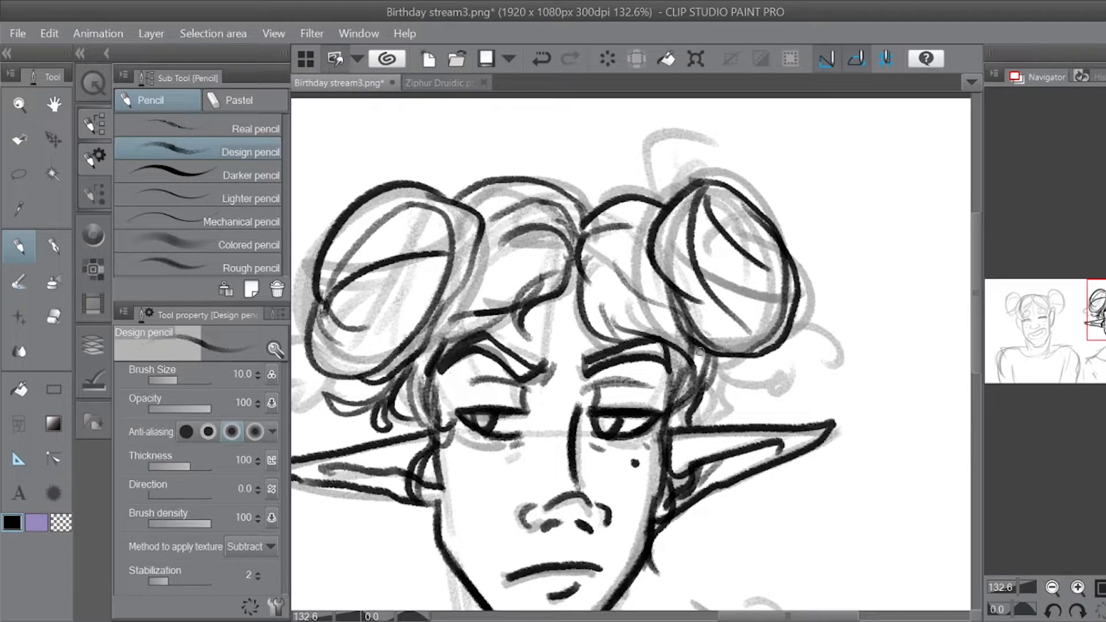
left_click_drag(661, 280, 706, 347)
Step: Ink both sides of the elf's neck, the inner neck line and the left shoulder slope
mouse_move(547, 461)
left_mouse_down()
mouse_move(665, 431)
mouse_move(634, 180)
left_mouse_up()
left_click_drag(531, 272, 567, 440)
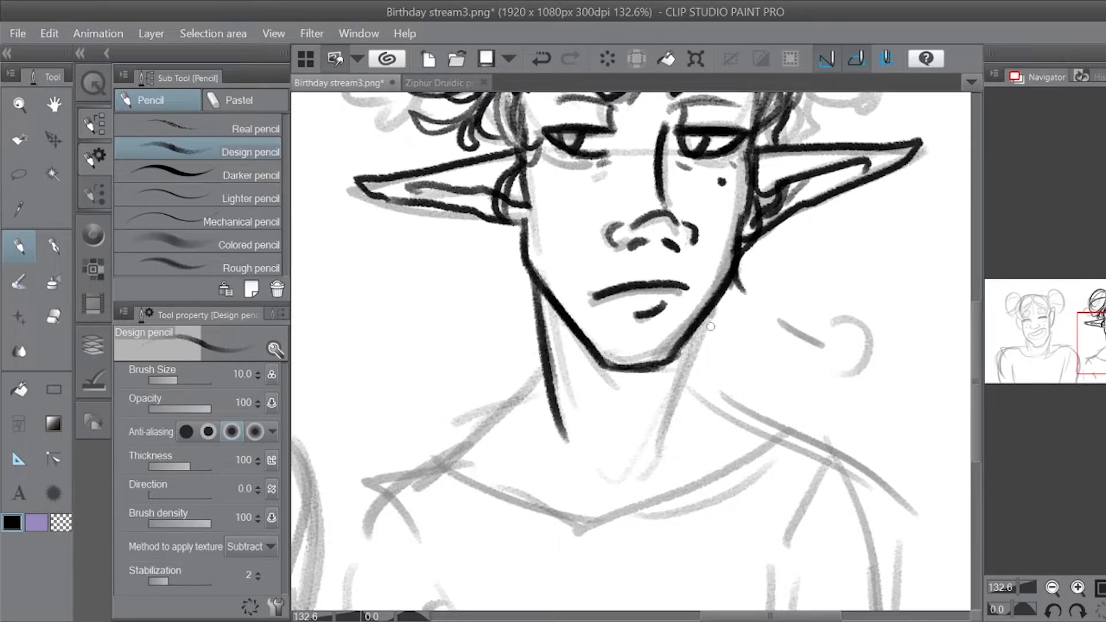
left_click_drag(720, 294, 680, 436)
key("ctrl+z")
left_click_drag(719, 295, 674, 467)
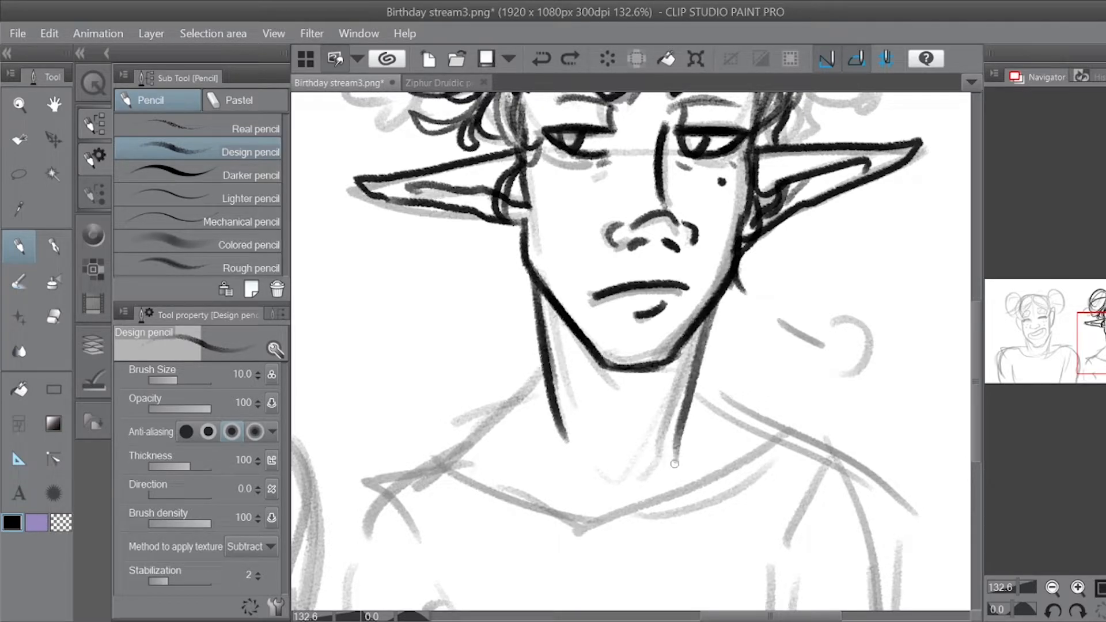
left_click_drag(580, 371, 603, 467)
left_click_drag(537, 369, 460, 463)
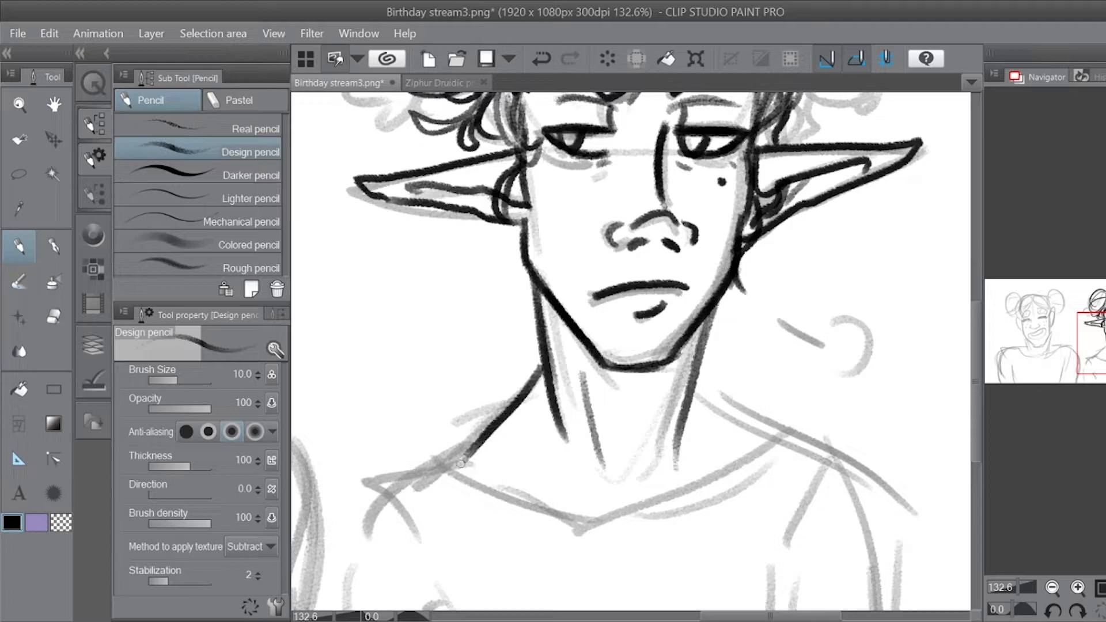
Step: Ink the elf's right shoulder slope, the curl mark beside the neck and the left part of the shirt neckline
left_click_drag(697, 372, 792, 420)
mouse_move(767, 327)
left_mouse_down()
mouse_move(836, 374)
mouse_move(818, 403)
left_mouse_up()
mouse_move(576, 432)
left_mouse_down()
mouse_move(743, 338)
mouse_move(725, 268)
left_mouse_up()
left_click_drag(602, 291, 766, 372)
mouse_move(604, 292)
left_mouse_down()
mouse_move(500, 328)
mouse_move(566, 408)
mouse_move(601, 490)
left_mouse_up()
Step: Try to ink the shirt's left shoulder edge, the sleeve and the arm lines below it
left_click_drag(489, 345, 544, 332)
left_click_drag(604, 314, 555, 334)
mouse_move(532, 322)
left_mouse_down()
mouse_move(571, 348)
mouse_move(587, 334)
left_mouse_up()
mouse_move(508, 362)
left_mouse_down()
mouse_move(482, 441)
mouse_move(489, 497)
left_mouse_up()
left_click_drag(499, 385, 504, 523)
left_click_drag(485, 427, 488, 532)
left_click_drag(485, 448, 483, 529)
Step: Ink the right part of the shirt neckline with a pointed right shoulder, sleeve edge and arm lines
mouse_move(801, 368)
left_mouse_down()
mouse_move(805, 355)
mouse_move(524, 404)
mouse_move(460, 243)
mouse_move(528, 328)
mouse_move(670, 237)
mouse_move(782, 264)
mouse_move(698, 366)
mouse_move(659, 494)
left_mouse_up()
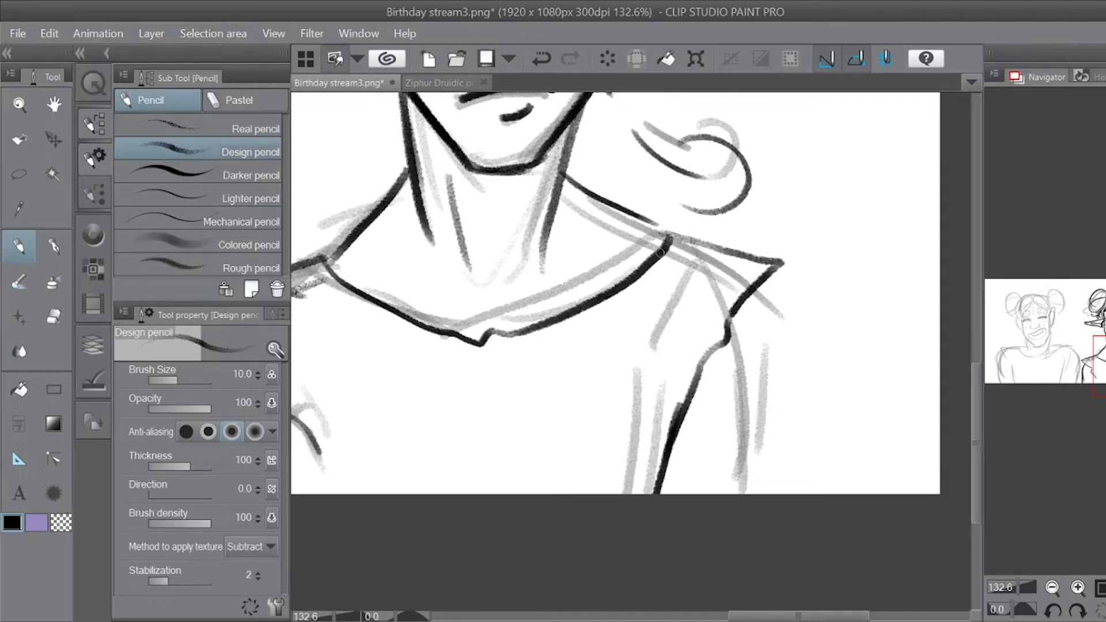
left_click_drag(660, 253, 752, 267)
left_click_drag(749, 303, 761, 448)
left_click_drag(752, 304, 763, 520)
Step: Erase the inked shoulder, sleeve and arm lines on both sides of the elf's shirt, keeping the neckline
mouse_move(357, 357)
left_mouse_down()
mouse_move(631, 453)
mouse_move(524, 608)
mouse_move(566, 262)
left_mouse_up()
left_click_drag(1091, 356, 1090, 334)
left_click(1015, 585)
left_click_drag(1013, 586, 1011, 583)
mouse_move(532, 390)
left_mouse_down()
mouse_move(525, 448)
mouse_move(562, 448)
mouse_move(558, 357)
left_mouse_up()
mouse_move(719, 438)
left_mouse_down()
mouse_move(707, 360)
mouse_move(718, 439)
left_mouse_up()
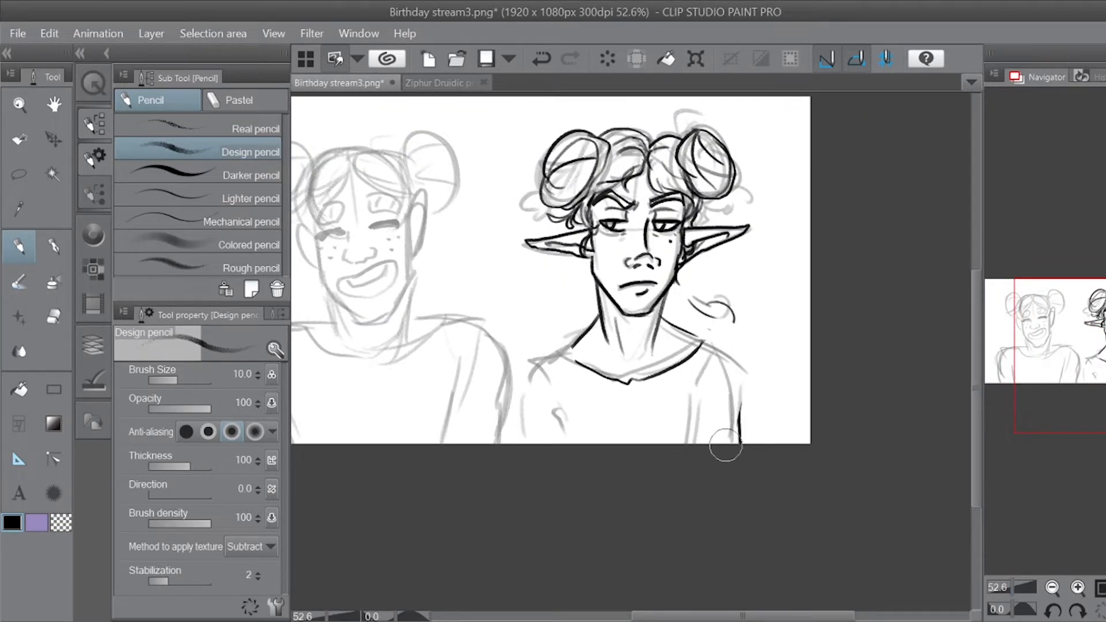
Step: Ink rounded outer shoulder and arm contours on both sides of the elf, redoing the left one
mouse_move(576, 348)
left_mouse_down()
mouse_move(540, 352)
mouse_move(565, 345)
mouse_move(521, 367)
mouse_move(507, 395)
left_mouse_up()
key("ctrl+z")
mouse_move(549, 351)
left_mouse_down()
mouse_move(508, 393)
mouse_move(518, 373)
mouse_move(510, 428)
left_mouse_up()
key("ctrl+z")
key("ctrl+z")
key("ctrl+z")
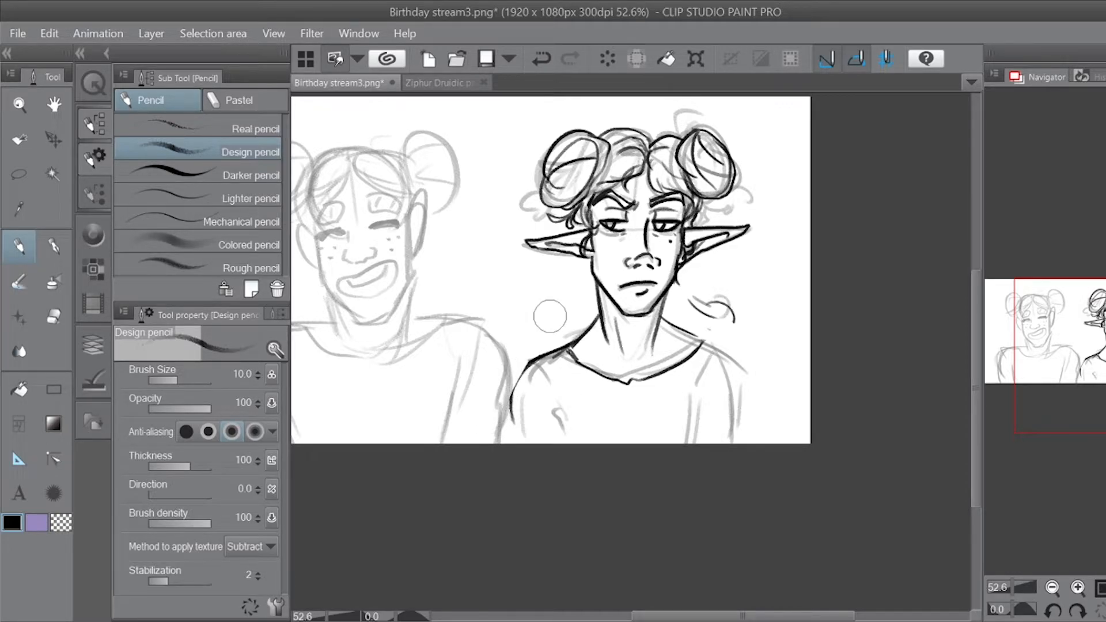
mouse_move(541, 356)
left_mouse_down()
mouse_move(511, 403)
mouse_move(514, 438)
left_mouse_up()
mouse_move(673, 323)
left_mouse_down()
mouse_move(746, 388)
mouse_move(752, 445)
left_mouse_up()
left_click_drag(749, 426, 744, 370)
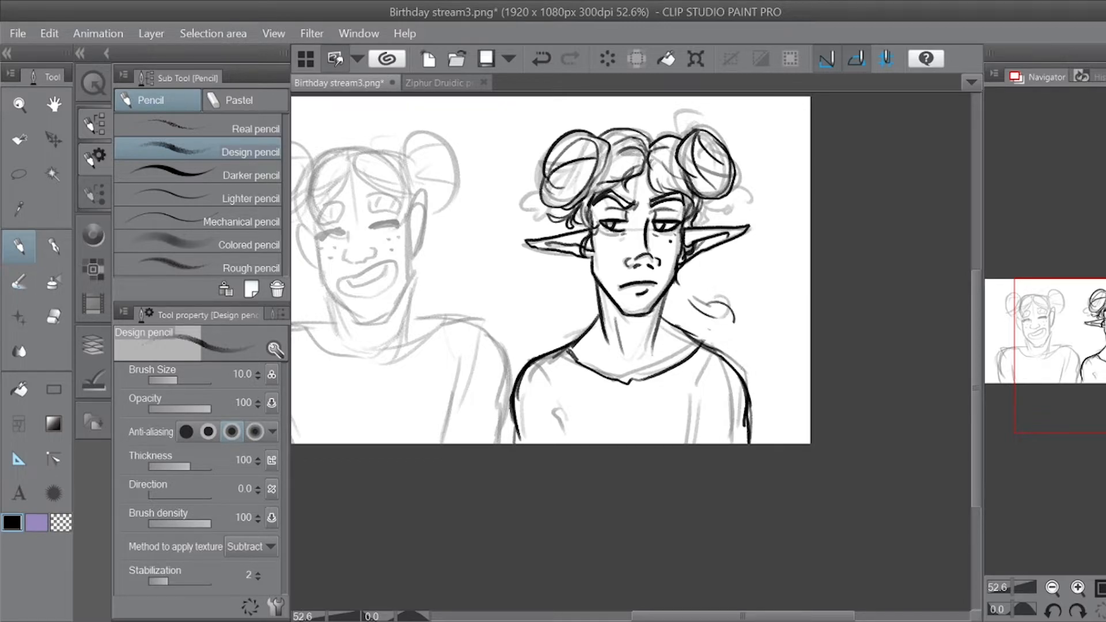
Step: Ink the inner sleeve lines and short shoulder edges on both sides of the elf's shirt
left_click_drag(535, 356, 556, 444)
mouse_move(702, 345)
left_mouse_down()
mouse_move(729, 371)
mouse_move(709, 444)
left_mouse_up()
left_click_drag(544, 385, 553, 446)
left_click_drag(539, 363, 570, 351)
left_click_drag(700, 347, 728, 358)
Step: Reinforce the elf's right shoulder slope and rework the small curl mark beside the neck
left_click_drag(663, 316, 710, 348)
left_click_drag(658, 314, 696, 339)
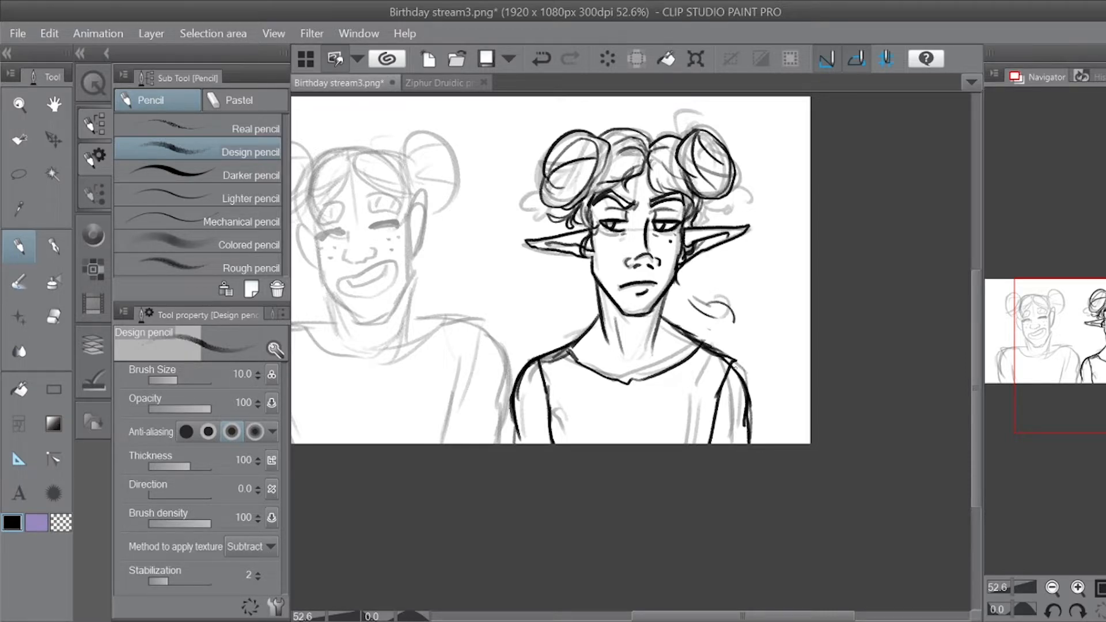
mouse_move(693, 308)
left_mouse_down()
mouse_move(730, 323)
mouse_move(712, 306)
mouse_move(728, 303)
mouse_move(709, 316)
mouse_move(759, 340)
left_mouse_up()
Step: Ink the smiling figure's two closed, arched eyes
left_click_drag(1102, 329, 1074, 321)
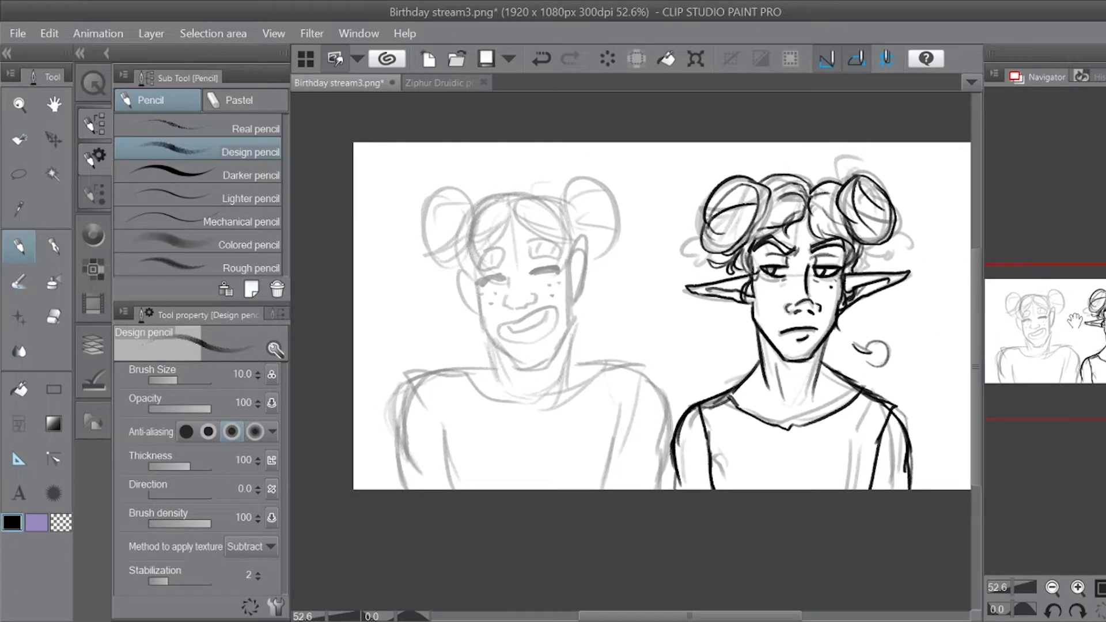
left_click_drag(1018, 583, 1014, 584)
left_click_drag(1064, 316, 1024, 288)
mouse_move(637, 304)
left_mouse_down()
mouse_move(683, 300)
mouse_move(662, 300)
left_mouse_up()
mouse_move(582, 310)
left_mouse_down()
mouse_move(551, 316)
mouse_move(593, 315)
mouse_move(549, 323)
left_mouse_up()
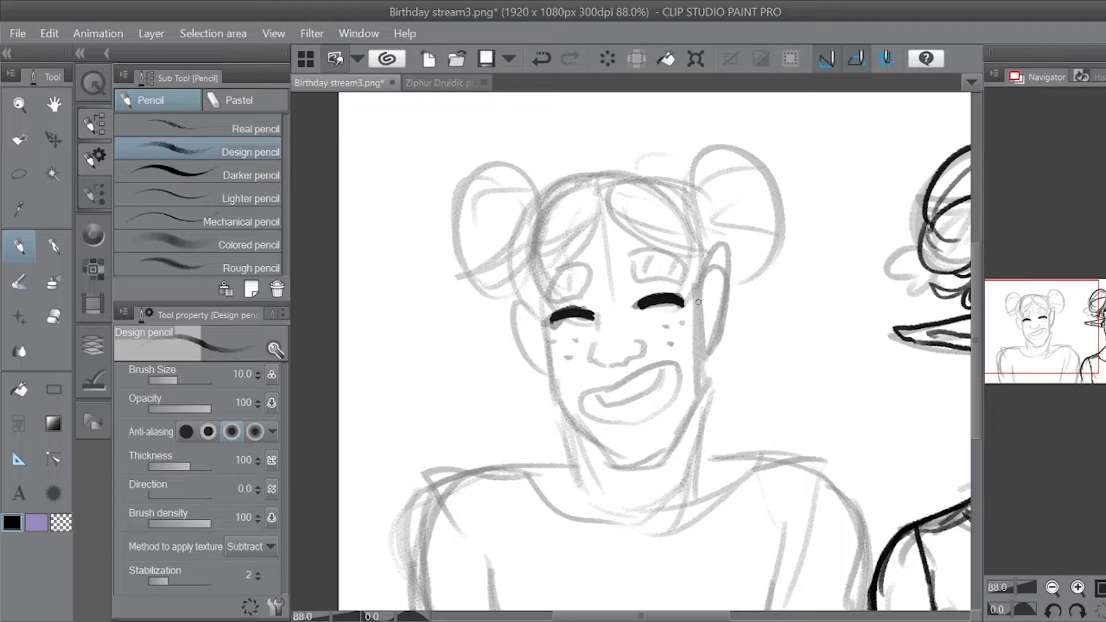
Step: Ink the smiling figure's rounded jaw outline and both ears with their inner curves
left_click_drag(698, 295, 703, 379)
mouse_move(541, 318)
left_mouse_down()
mouse_move(556, 403)
mouse_move(605, 460)
mouse_move(669, 454)
mouse_move(654, 462)
mouse_move(681, 433)
mouse_move(701, 374)
left_mouse_up()
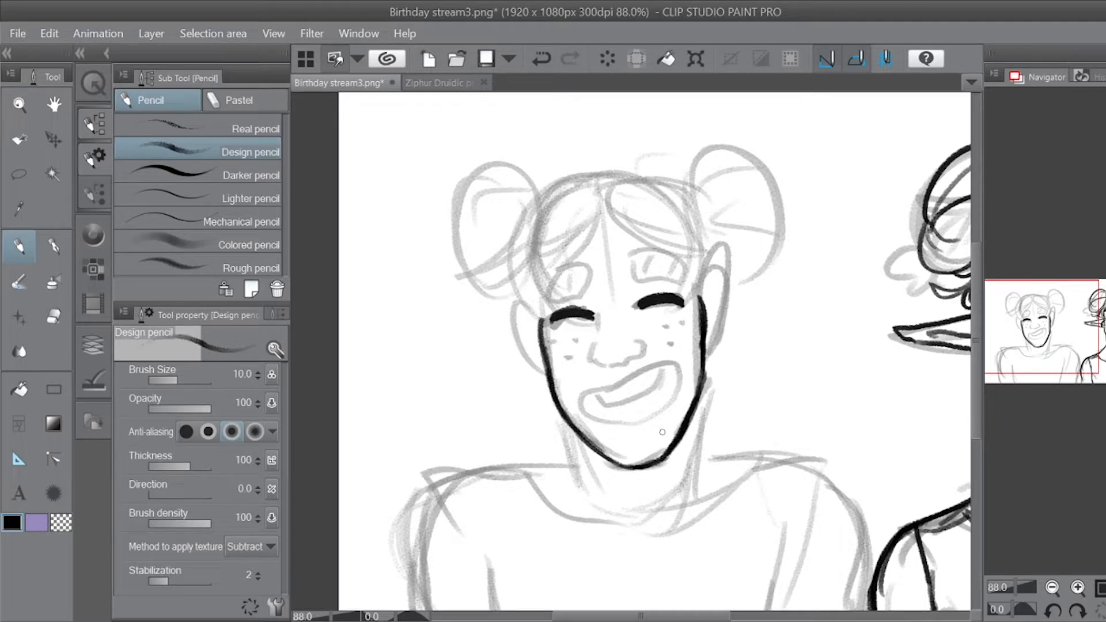
mouse_move(700, 301)
left_mouse_down()
mouse_move(710, 352)
mouse_move(721, 306)
mouse_move(710, 360)
left_mouse_up()
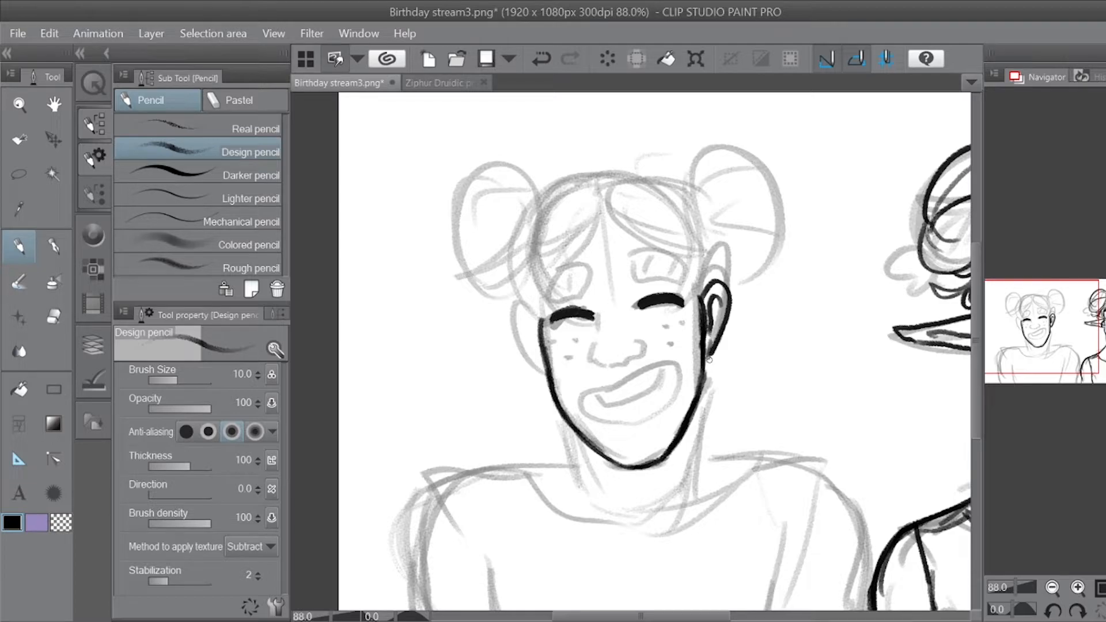
mouse_move(540, 313)
left_mouse_down()
mouse_move(516, 314)
mouse_move(547, 383)
left_mouse_up()
left_click_drag(520, 342, 554, 385)
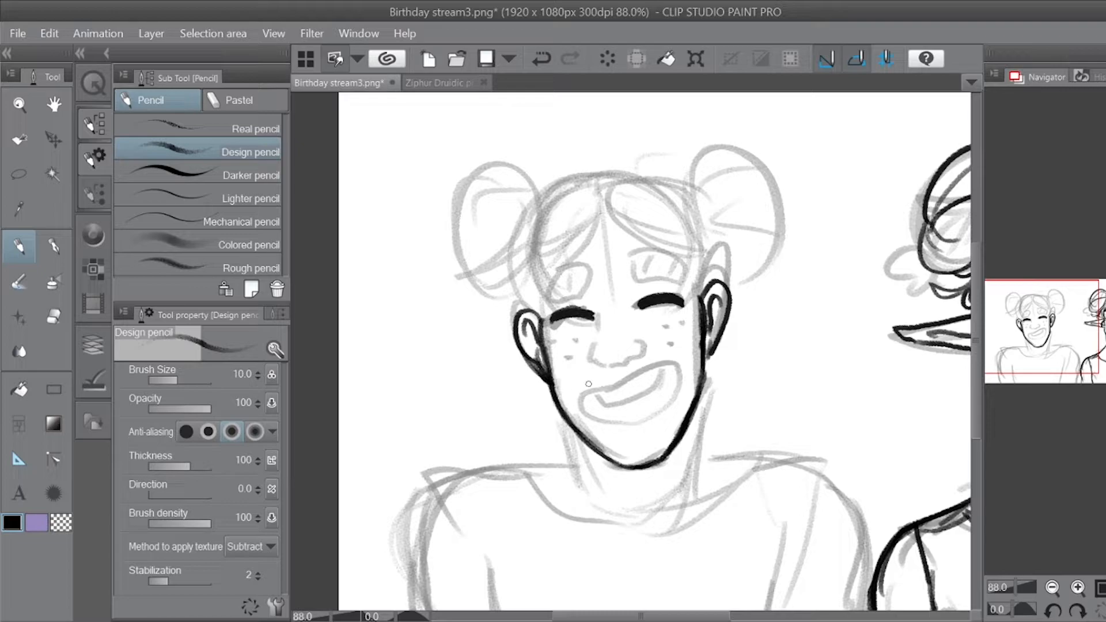
Step: Ink the smiling figure's two thick eyebrows, the creases by the eyes and the nose
mouse_move(635, 255)
left_mouse_down()
mouse_move(636, 275)
mouse_move(685, 281)
mouse_move(634, 253)
mouse_move(658, 273)
mouse_move(679, 257)
left_mouse_up()
mouse_move(584, 262)
left_mouse_down()
mouse_move(582, 286)
mouse_move(545, 299)
mouse_move(540, 283)
mouse_move(579, 260)
left_mouse_up()
left_click_drag(547, 294, 561, 278)
mouse_move(559, 290)
left_mouse_down()
mouse_move(576, 273)
mouse_move(600, 323)
mouse_move(602, 368)
mouse_move(631, 360)
mouse_move(634, 341)
left_mouse_up()
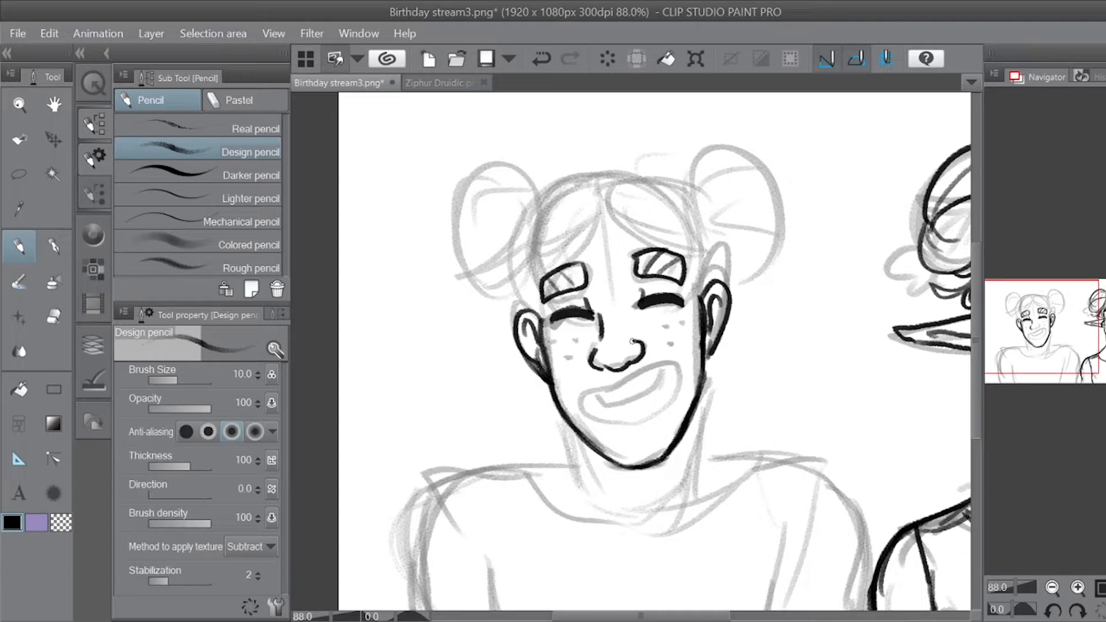
Step: Ink the smiling figure's open grin with its inner lines and dot freckles on both cheeks
mouse_move(613, 381)
left_mouse_down()
mouse_move(670, 364)
mouse_move(681, 383)
mouse_move(644, 418)
mouse_move(586, 411)
mouse_move(582, 395)
mouse_move(600, 385)
mouse_move(619, 384)
mouse_move(617, 403)
mouse_move(678, 379)
left_mouse_up()
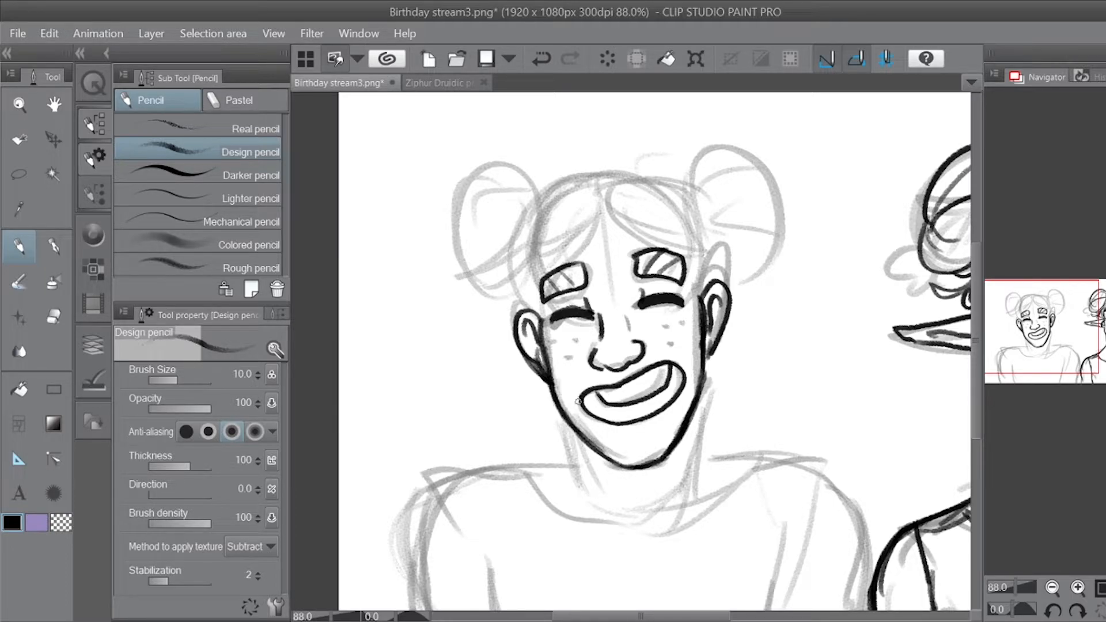
left_click_drag(665, 389, 682, 378)
left_click(667, 331)
left_click(668, 324)
left_click(687, 334)
left_click(681, 338)
left_click(670, 341)
left_click(560, 355)
left_click(567, 358)
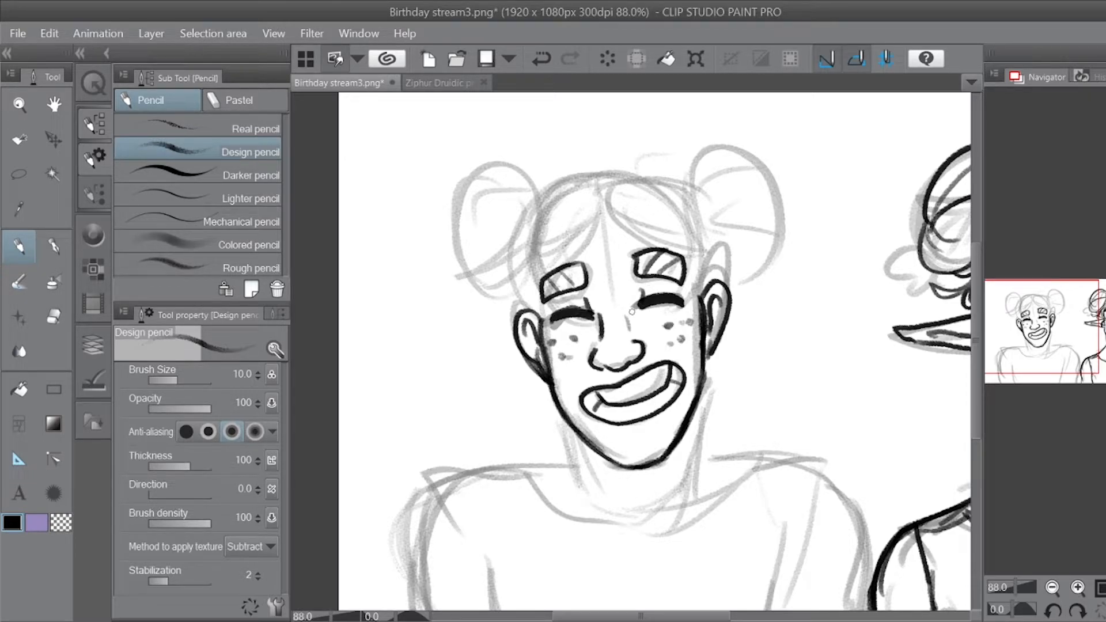
Step: Ink the smiling figure's swept hair parting, both round hair buns and the top outline of the head
left_click_drag(601, 210, 545, 275)
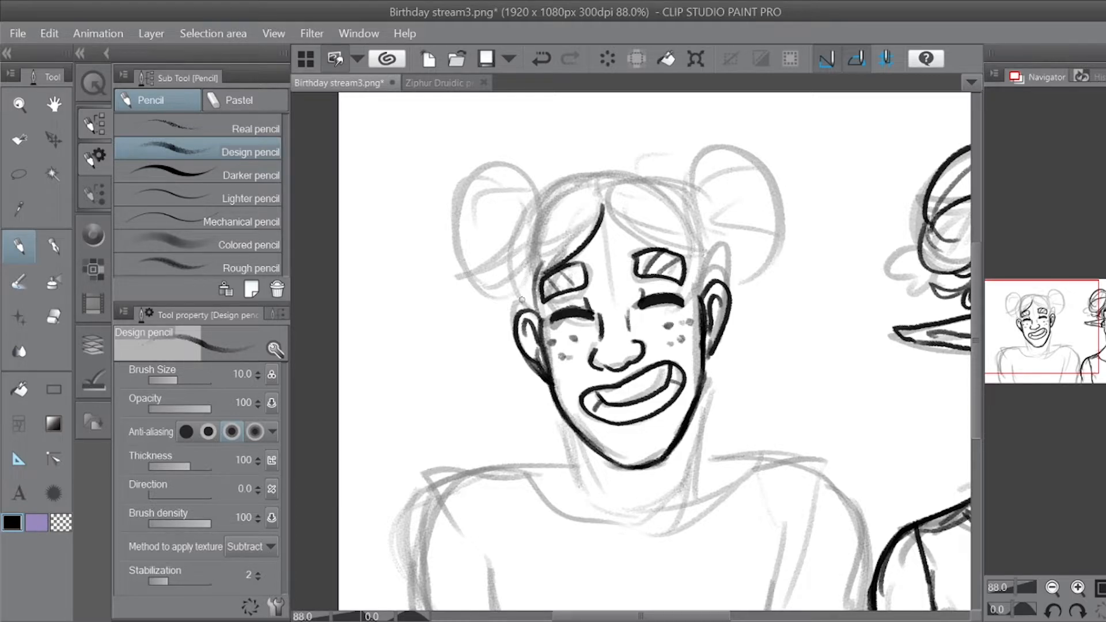
mouse_move(513, 172)
left_mouse_down()
mouse_move(477, 174)
mouse_move(464, 253)
mouse_move(521, 291)
mouse_move(501, 177)
mouse_move(499, 259)
mouse_move(487, 269)
left_mouse_up()
mouse_move(698, 200)
left_mouse_down()
mouse_move(766, 242)
mouse_move(705, 207)
mouse_move(743, 285)
mouse_move(708, 257)
left_mouse_up()
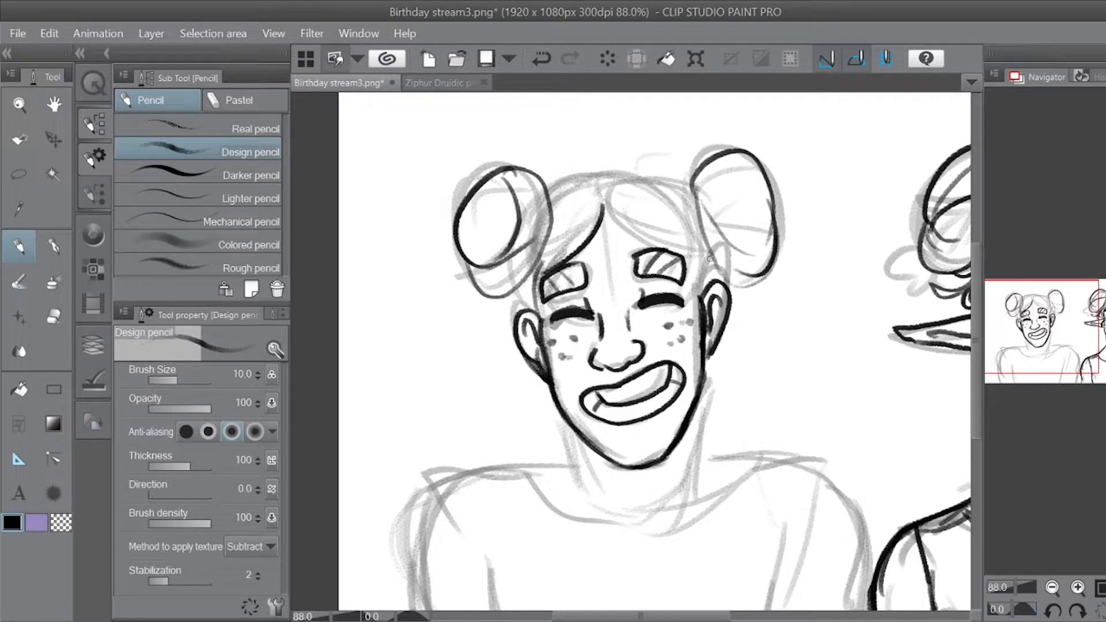
mouse_move(602, 202)
left_mouse_down()
mouse_move(668, 246)
mouse_move(693, 289)
mouse_move(662, 216)
left_mouse_up()
left_click_drag(695, 295, 706, 259)
mouse_move(692, 189)
left_mouse_down()
mouse_move(641, 171)
mouse_move(605, 193)
mouse_move(559, 183)
mouse_move(549, 192)
mouse_move(584, 176)
left_mouse_up()
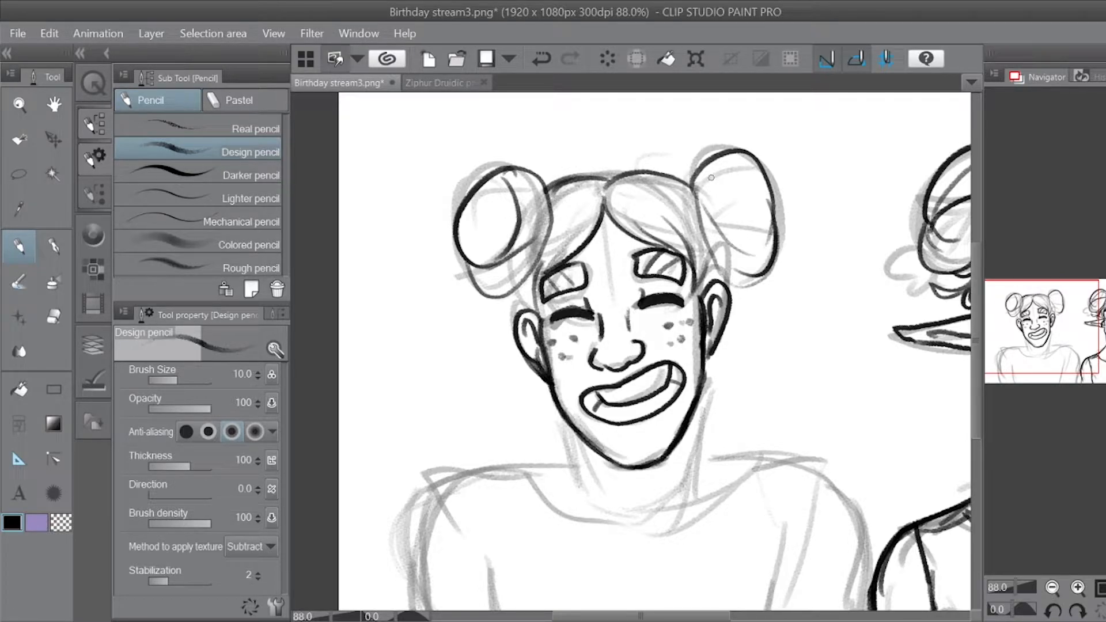
Step: Ink strands at the smiling figure's parting, the hair edges beside both ears and the first curve inside a bun
left_click_drag(703, 189, 734, 211)
left_click_drag(517, 282, 543, 308)
left_click_drag(703, 245, 752, 276)
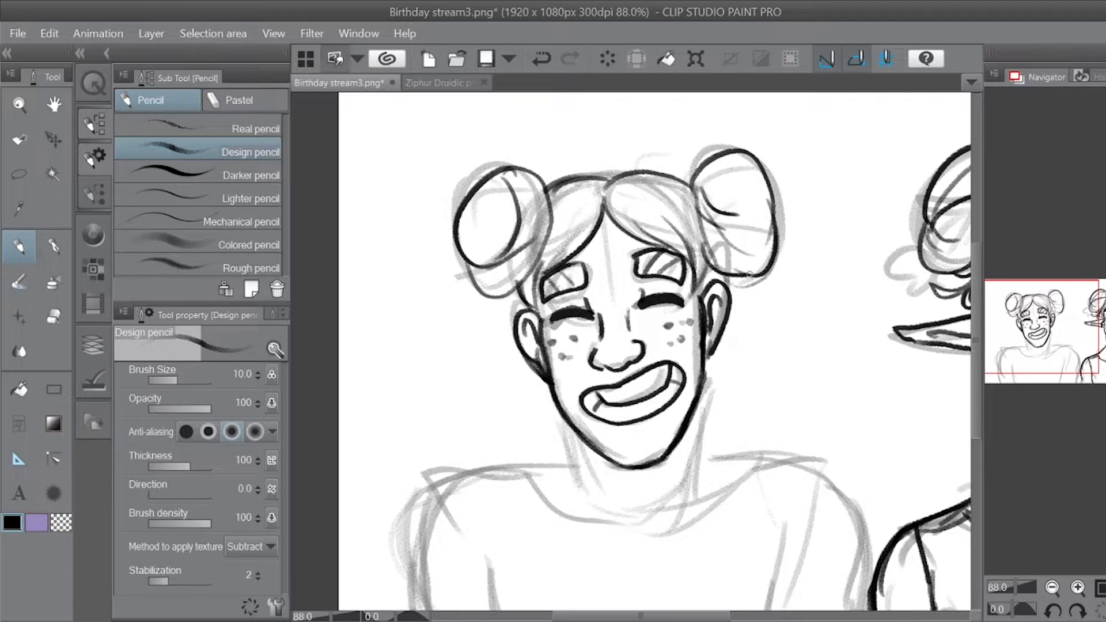
mouse_move(608, 193)
left_mouse_down()
mouse_move(570, 214)
mouse_move(570, 195)
mouse_move(639, 193)
left_mouse_up()
left_click_drag(551, 267, 531, 311)
left_click_drag(698, 264, 703, 317)
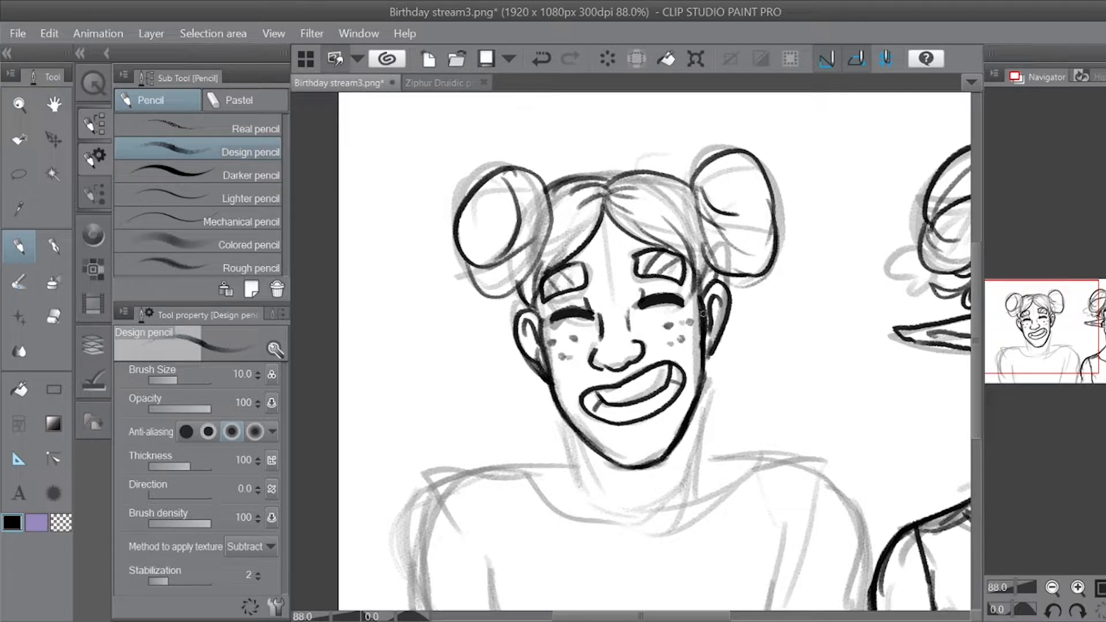
Step: Add curved strand lines inside both of the smiling figure's hair buns
left_click_drag(750, 243, 722, 237)
left_click_drag(669, 178, 742, 234)
left_click_drag(674, 225, 714, 250)
left_click_drag(671, 167, 744, 210)
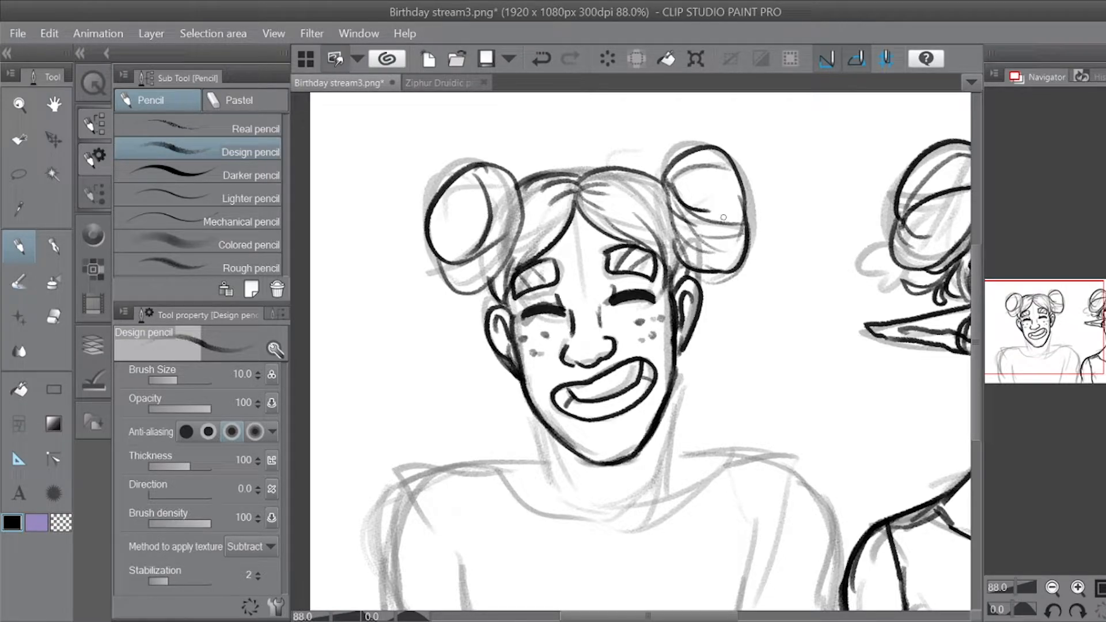
left_click_drag(491, 167, 433, 229)
left_click_drag(517, 276, 442, 252)
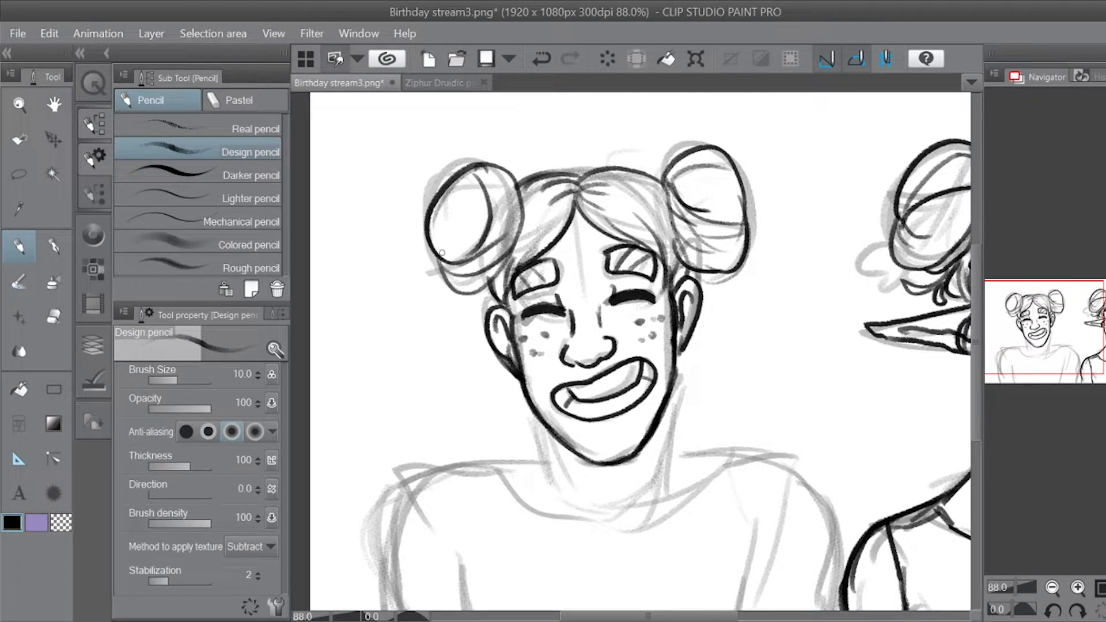
Step: Ink both sides of the smiling figure's neck from the jaw down towards the collar
left_click_drag(442, 252, 448, 117)
left_click_drag(533, 265, 562, 364)
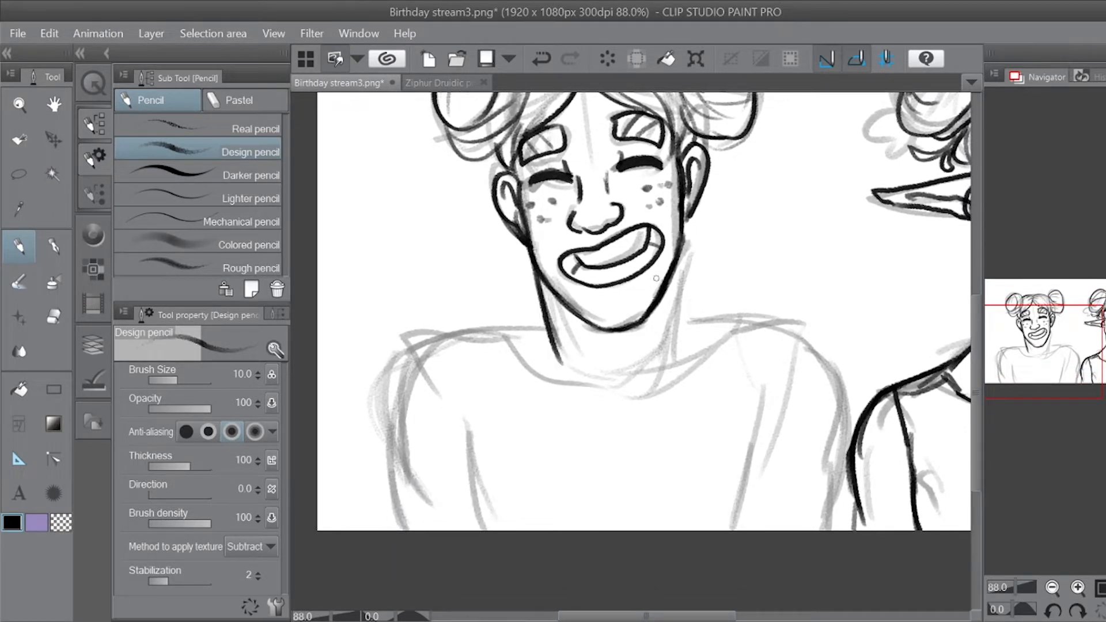
left_click_drag(683, 247, 670, 350)
left_click_drag(684, 226, 675, 308)
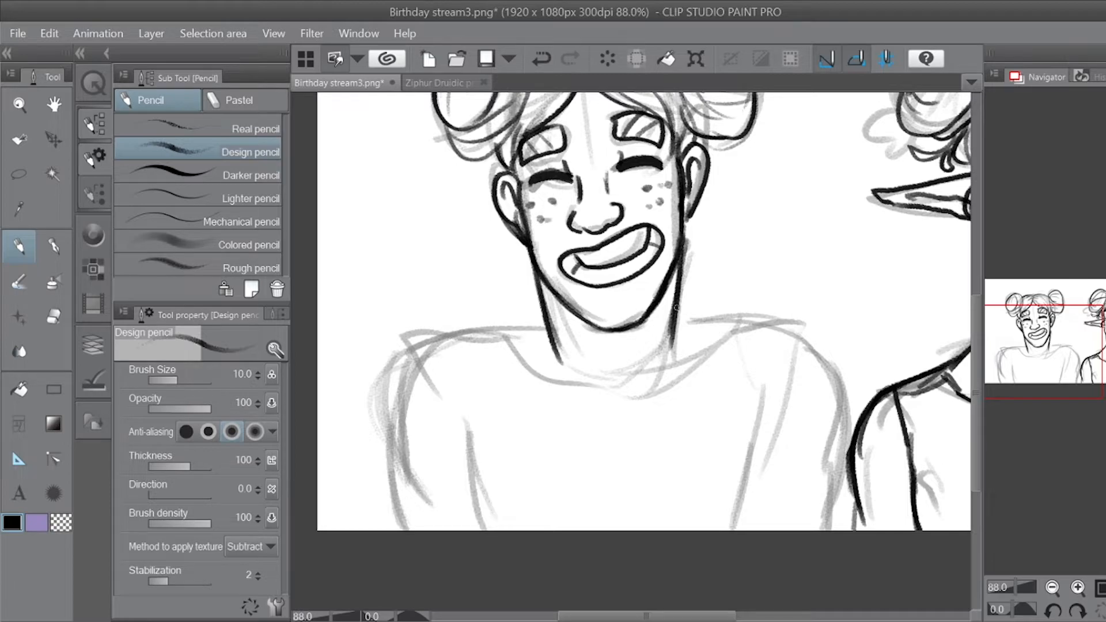
left_click_drag(542, 315, 496, 333)
Step: Doodle a tiny frowning face with stubble and antler-like tufts of hair in the gap between the two characters
left_click_drag(1057, 344, 1073, 323)
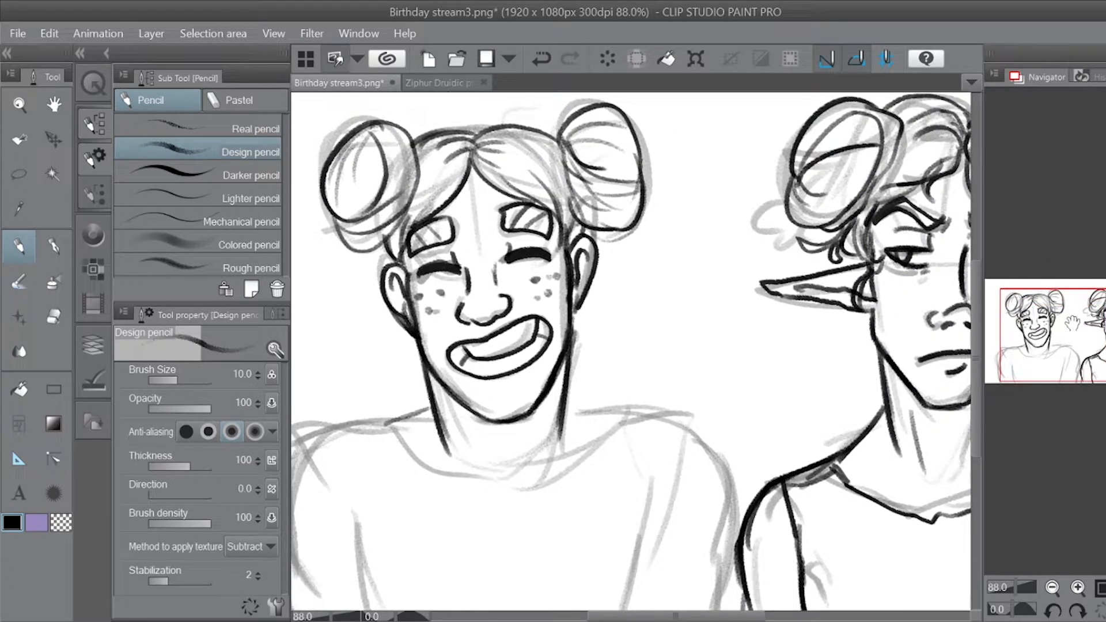
left_click(662, 308)
left_click(705, 307)
mouse_move(673, 322)
left_mouse_down()
mouse_move(698, 323)
mouse_move(644, 332)
mouse_move(714, 327)
mouse_move(708, 339)
left_mouse_up()
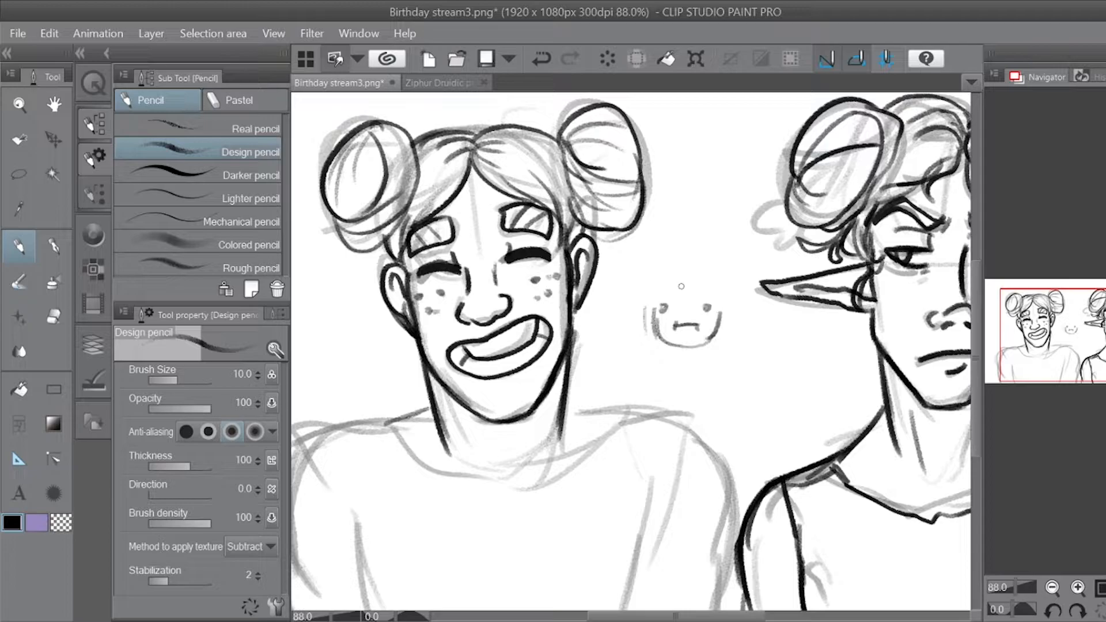
mouse_move(676, 273)
left_mouse_down()
mouse_move(660, 293)
mouse_move(656, 275)
mouse_move(616, 291)
mouse_move(647, 288)
left_mouse_up()
mouse_move(720, 270)
left_mouse_down()
mouse_move(737, 263)
mouse_move(740, 299)
mouse_move(719, 282)
mouse_move(714, 291)
mouse_move(723, 276)
mouse_move(722, 319)
mouse_move(660, 340)
mouse_move(682, 346)
left_mouse_up()
left_click_drag(695, 335, 713, 339)
mouse_move(716, 331)
left_mouse_down()
mouse_move(704, 325)
mouse_move(706, 335)
left_mouse_up()
left_click_drag(679, 329, 676, 334)
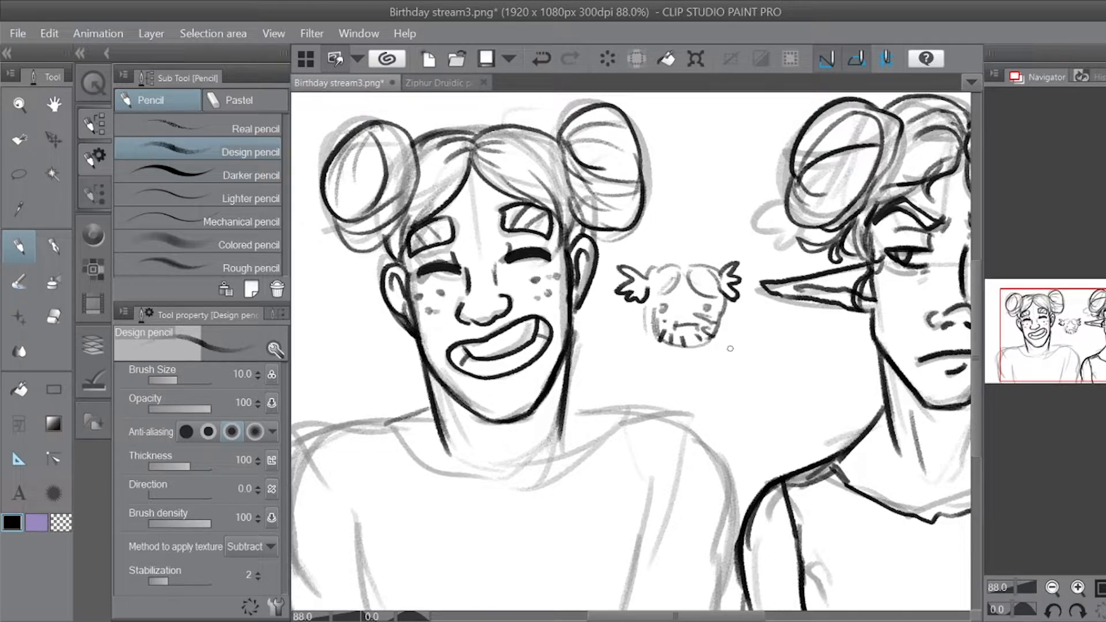
mouse_move(625, 285)
left_mouse_down()
mouse_move(668, 276)
mouse_move(699, 321)
mouse_move(695, 345)
mouse_move(720, 365)
mouse_move(794, 365)
mouse_move(789, 236)
left_mouse_up()
Step: Ink the smiling figure's two shoulder lines and the outer contours of both arms
mouse_move(472, 304)
left_mouse_down()
mouse_move(528, 289)
mouse_move(504, 297)
mouse_move(513, 295)
left_mouse_up()
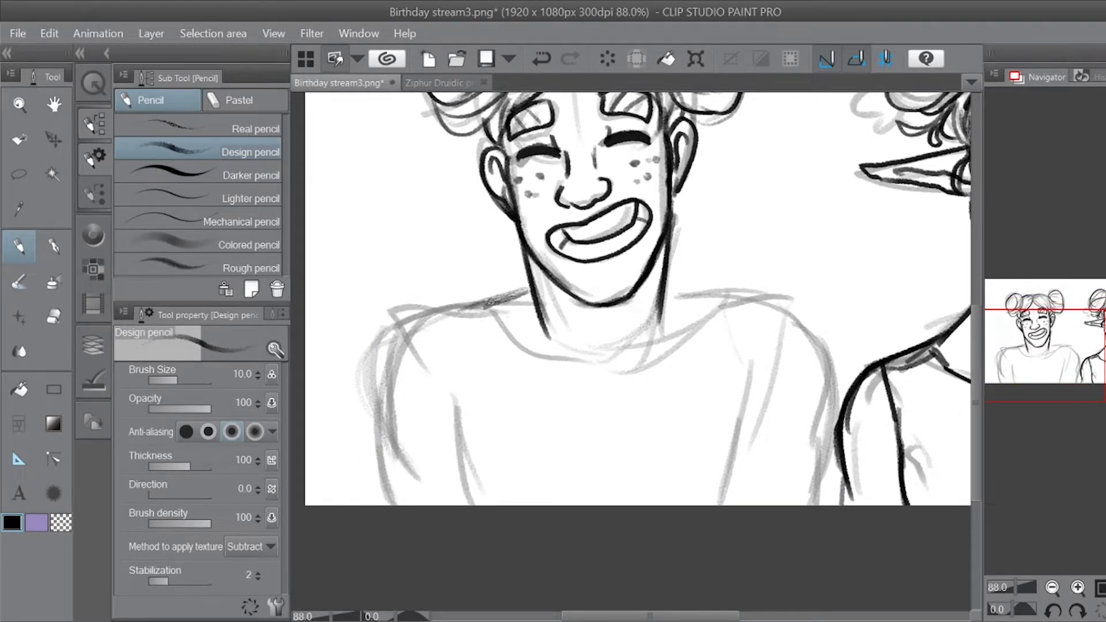
left_click_drag(410, 318, 476, 303)
left_click_drag(476, 302, 361, 504)
mouse_move(668, 289)
left_mouse_down()
mouse_move(802, 314)
mouse_move(758, 307)
mouse_move(841, 363)
left_mouse_up()
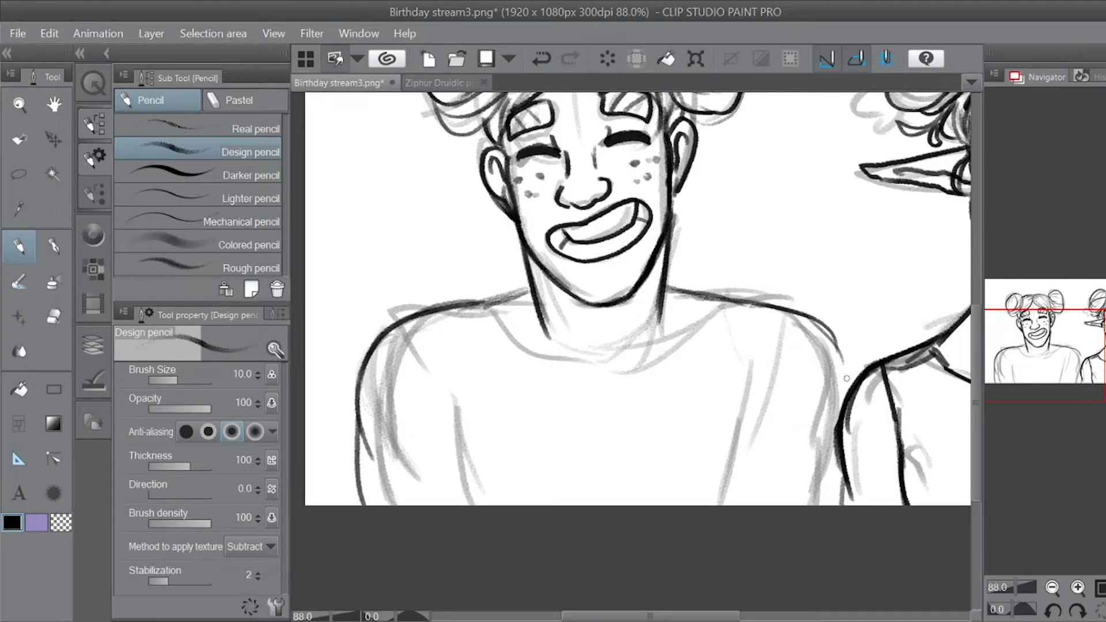
left_click_drag(810, 314, 848, 369)
left_click_drag(823, 332, 843, 406)
Step: Ink the smiling figure's shirt with a rounded neckline and creased seams separating both sleeves from the body
mouse_move(461, 308)
left_mouse_down()
mouse_move(413, 380)
mouse_move(417, 415)
left_mouse_up()
left_click_drag(419, 432, 436, 505)
mouse_move(501, 299)
left_mouse_down()
mouse_move(563, 366)
mouse_move(595, 376)
mouse_move(629, 374)
mouse_move(679, 348)
mouse_move(714, 299)
mouse_move(809, 315)
mouse_move(767, 398)
mouse_move(753, 505)
left_mouse_up()
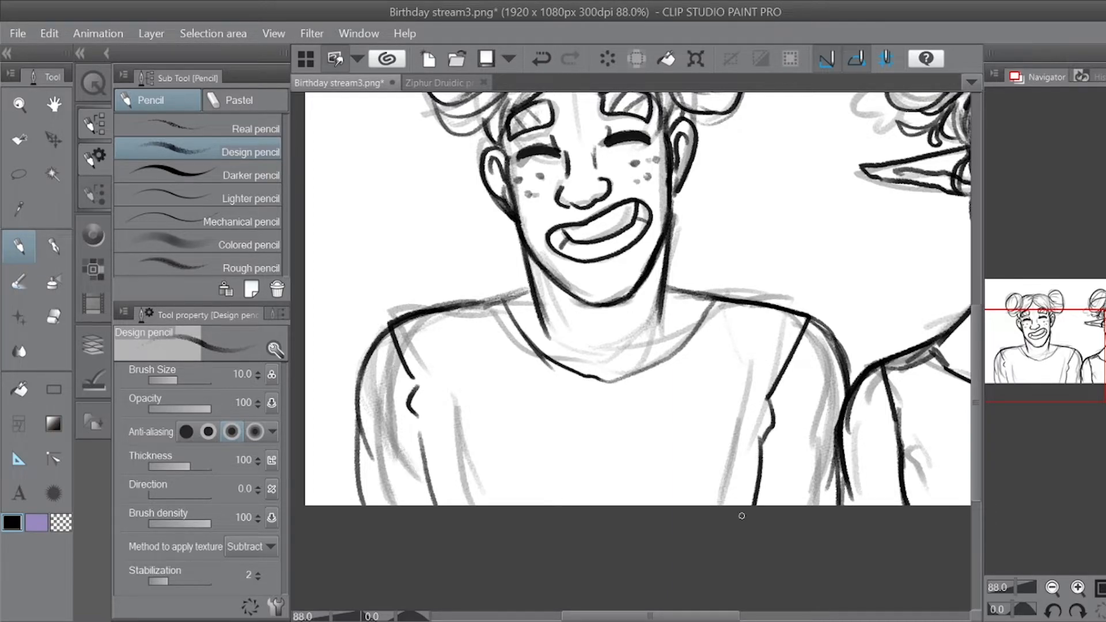
Step: Hide the rough sketch on Layer 1 so only the ink on Layer 2 shows
left_click_drag(1014, 584, 1011, 585)
left_click_drag(1055, 383, 1105, 385)
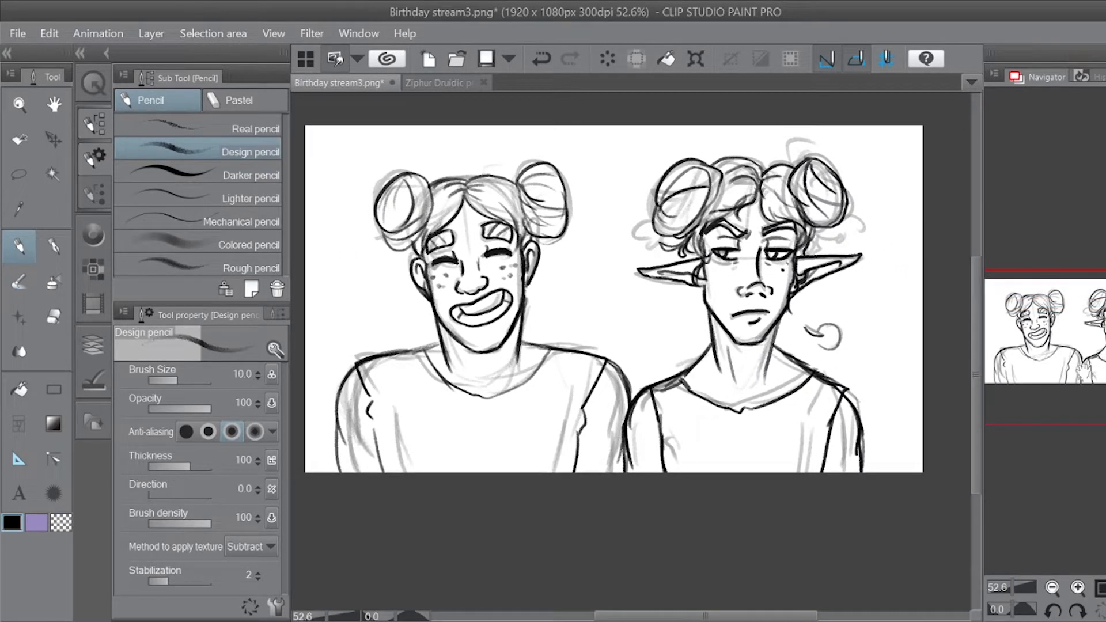
left_click(96, 344)
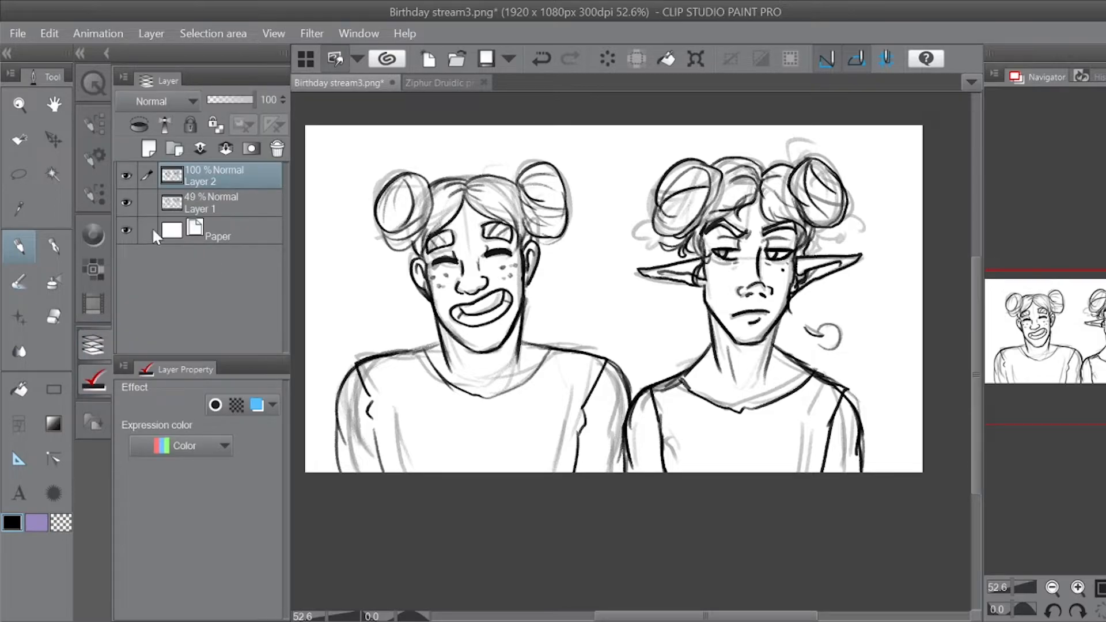
left_click_drag(1075, 338, 1069, 331)
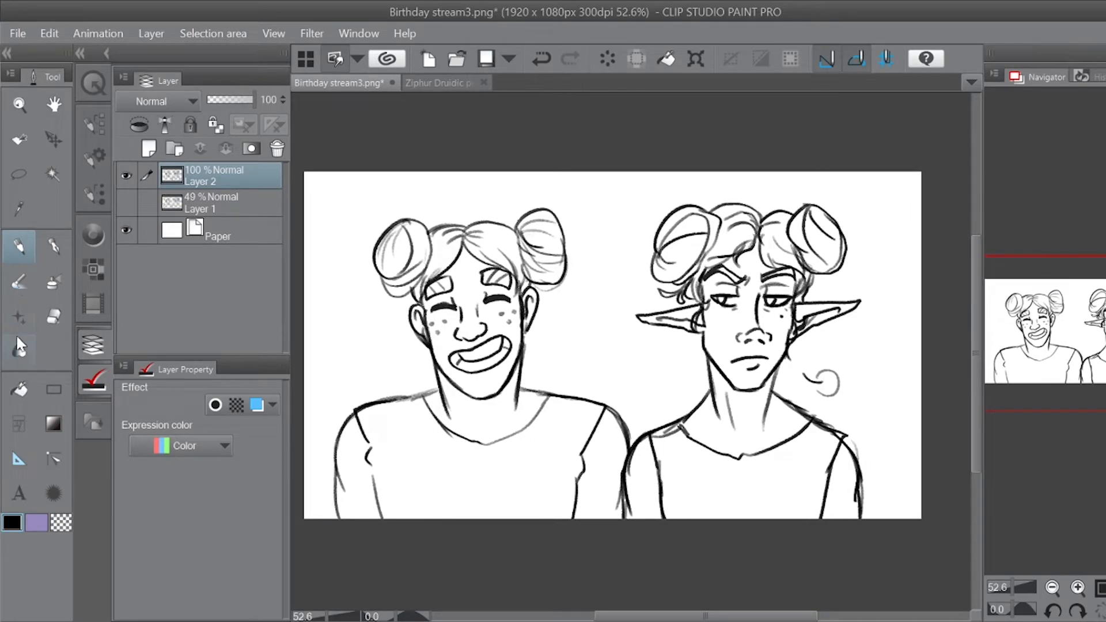
Step: Scatter pink hearts around the smiling figure's head and above the shoulders with the Heart color decoration brush
left_click(23, 316)
left_click(93, 125)
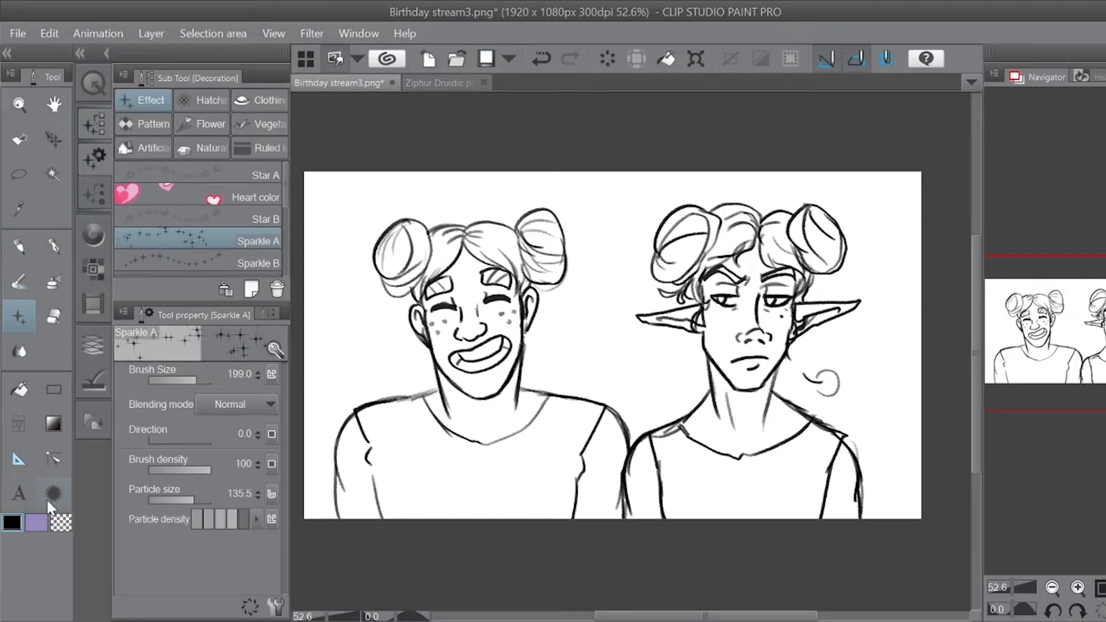
left_click(176, 197)
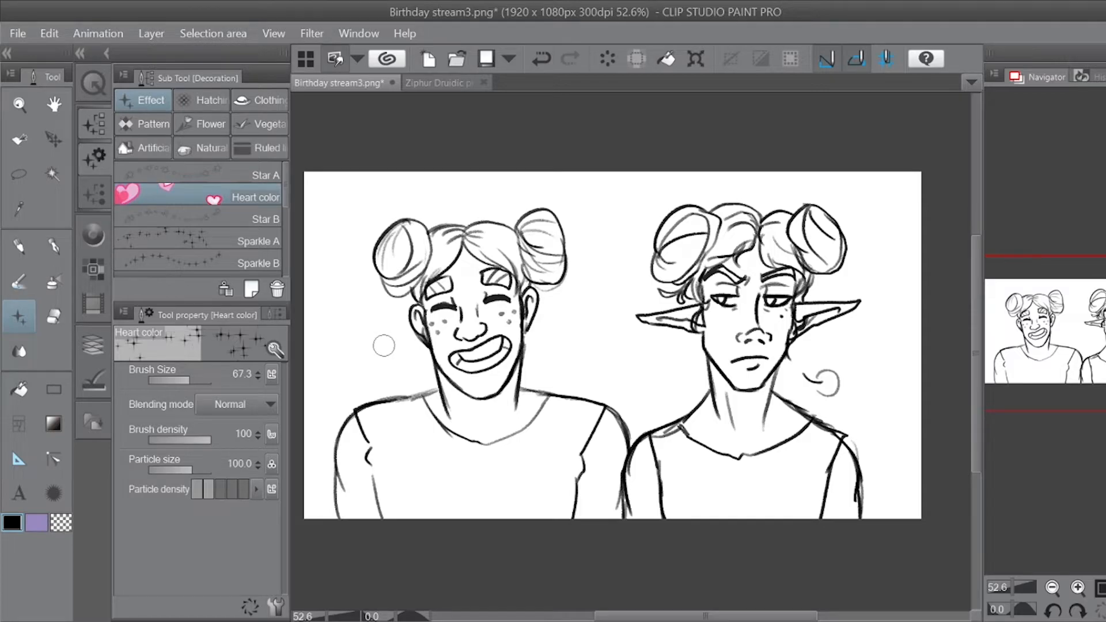
left_click_drag(381, 339, 393, 354)
left_click_drag(586, 314, 593, 302)
left_click(560, 356)
left_click(335, 304)
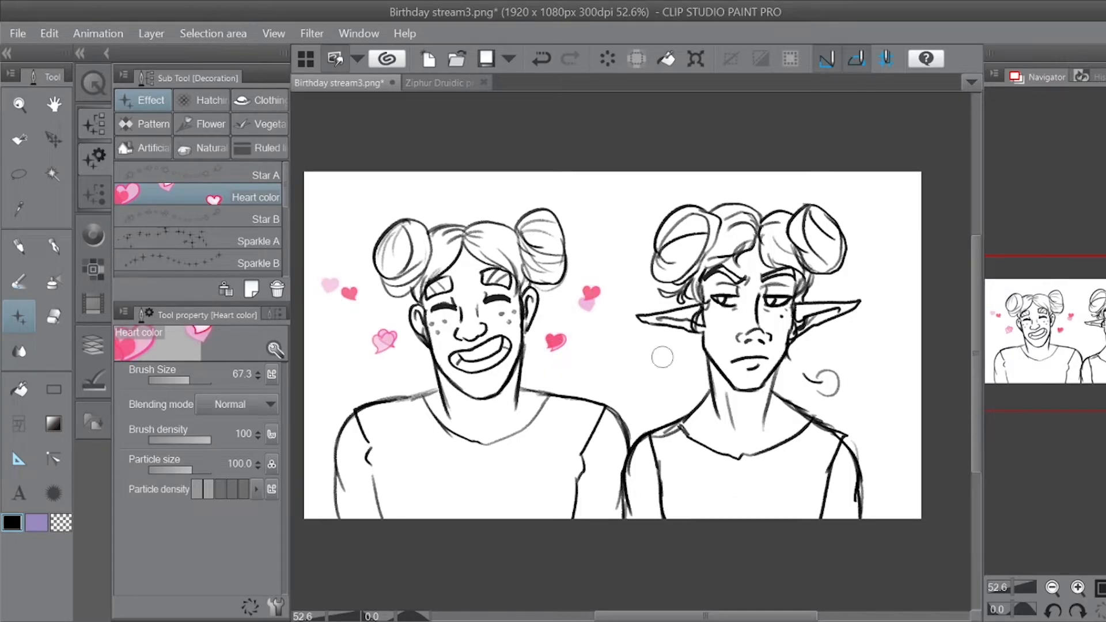
left_click(356, 210)
left_click(465, 187)
left_click(601, 224)
left_click(347, 381)
left_click(592, 368)
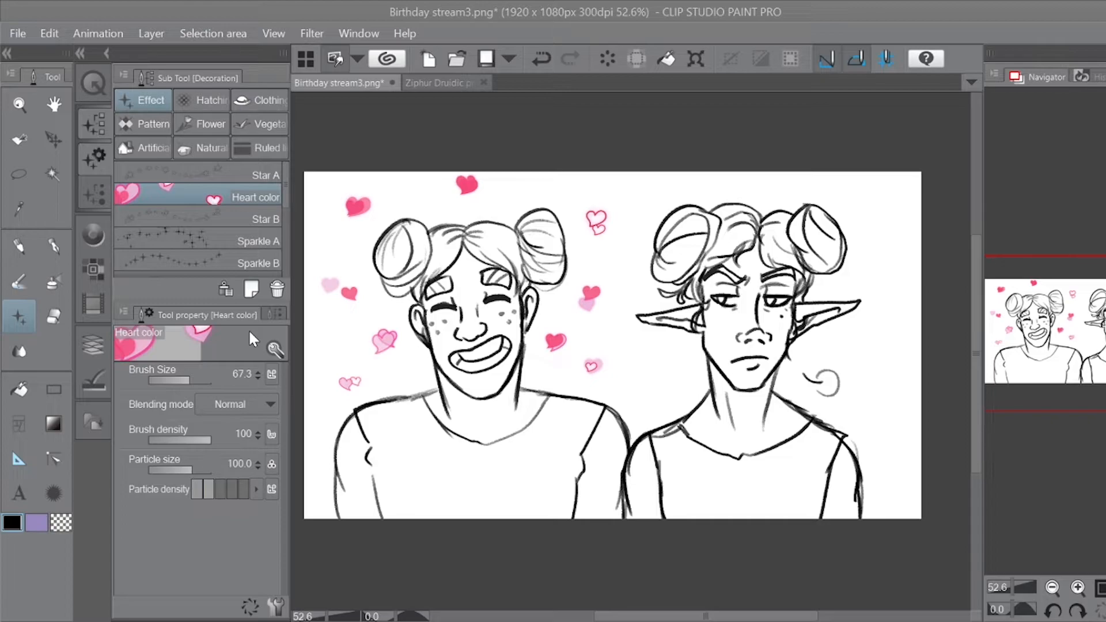
Step: Show Layer 1 again, clear the artwork from both Layer 2 and Layer 1, and remove the selection
left_click(94, 348)
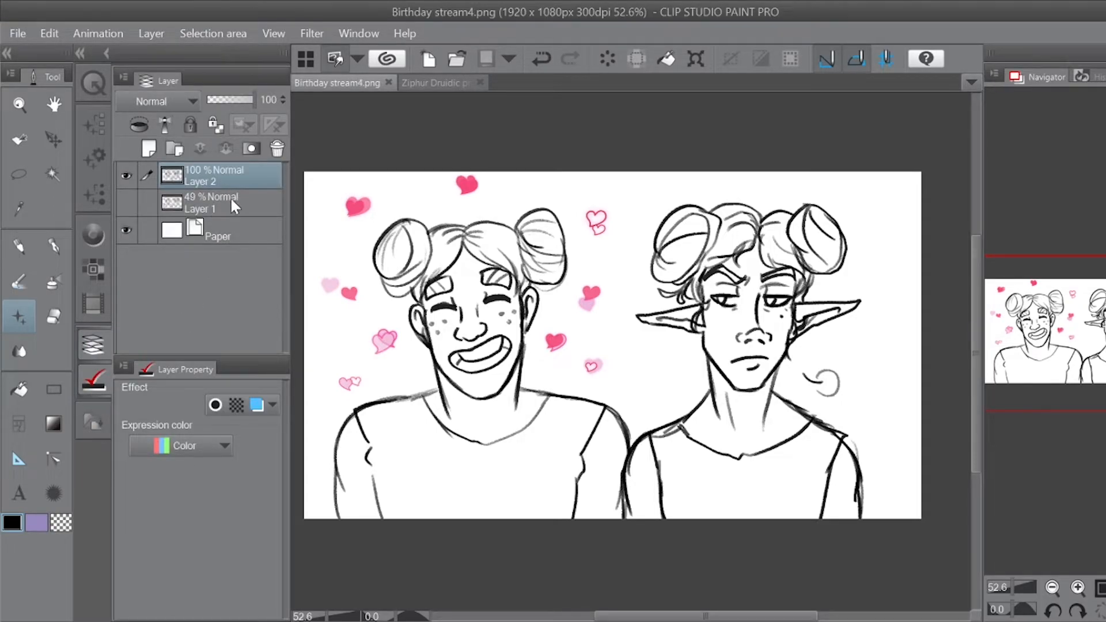
left_click(125, 208)
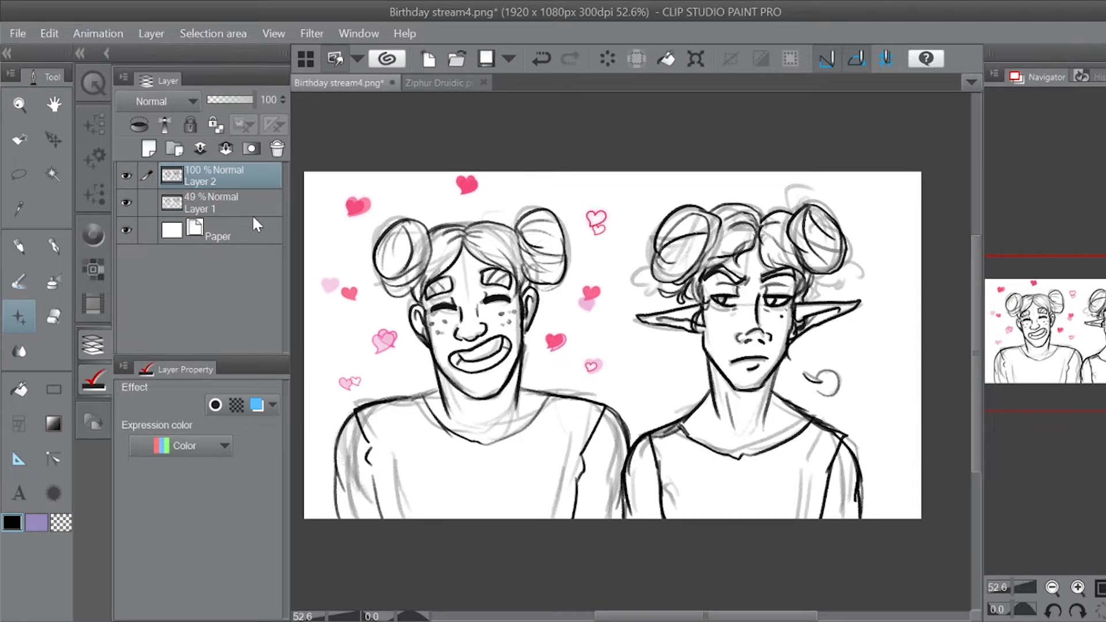
key("ctrl+a")
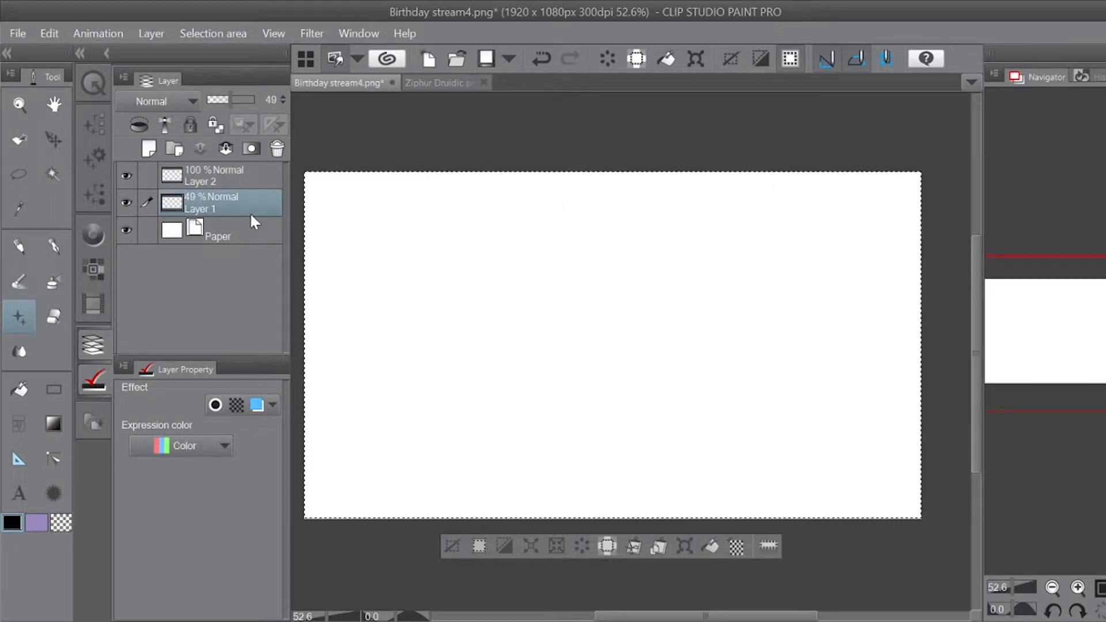
key("ctrl+d")
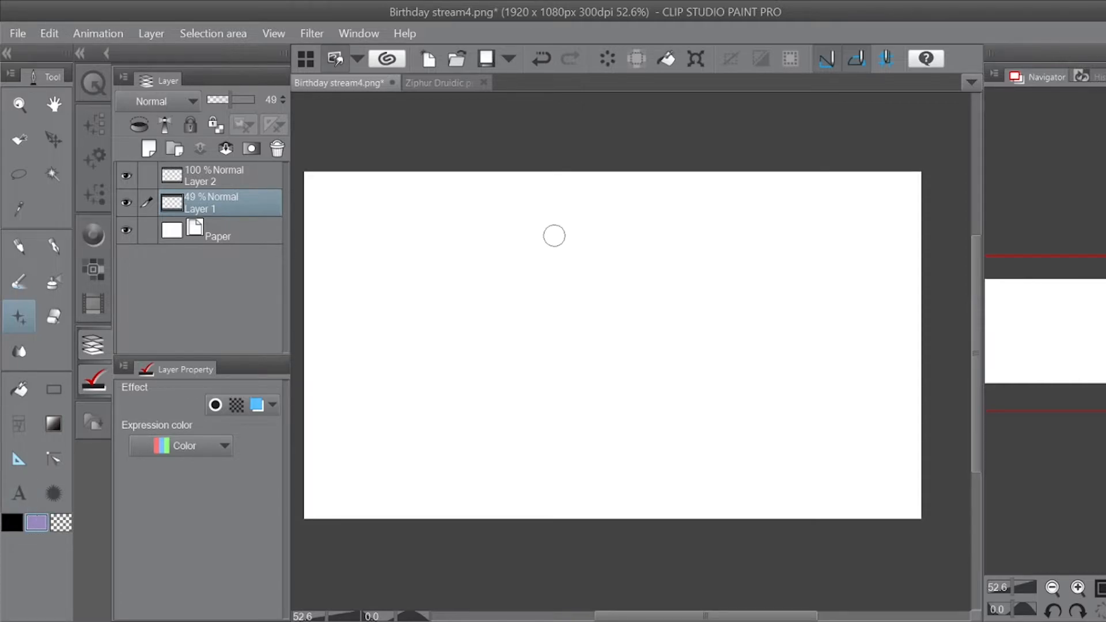
Step: Switch to the Design pencil at brush size 13 and set the drawing colour to black
left_click(32, 244)
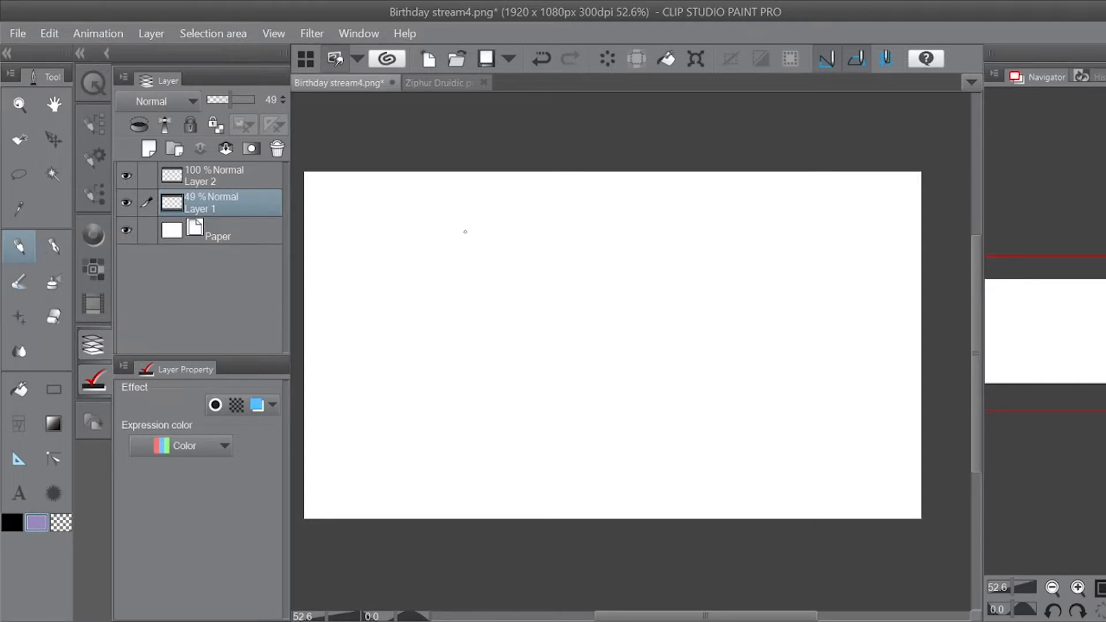
left_click(93, 123)
scroll(255, 375, "up", 2)
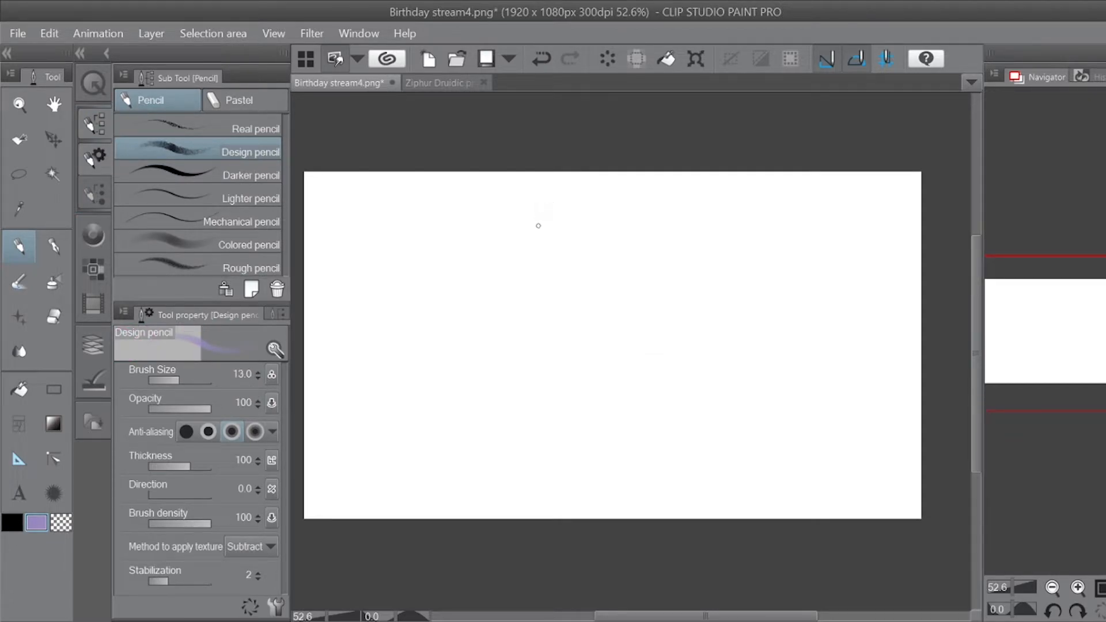
mouse_move(544, 246)
left_mouse_down()
mouse_move(552, 204)
mouse_move(575, 206)
left_mouse_up()
key("ctrl+z")
left_click(6, 526)
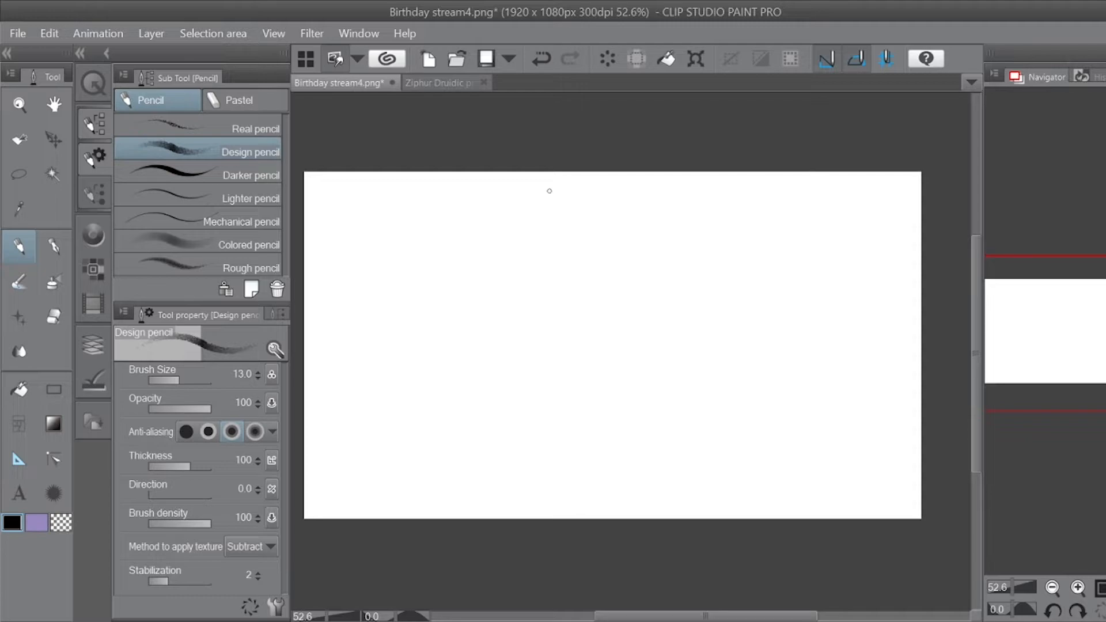
Step: Try to sketch a small turned elf head with a pointed ear and neck near the top of the blank canvas
mouse_move(545, 195)
left_mouse_down()
mouse_move(535, 219)
mouse_move(545, 198)
mouse_move(535, 219)
mouse_move(573, 203)
mouse_move(583, 222)
mouse_move(573, 197)
mouse_move(570, 240)
mouse_move(562, 190)
mouse_move(535, 232)
mouse_move(581, 216)
mouse_move(557, 198)
mouse_move(578, 210)
mouse_move(538, 243)
mouse_move(544, 204)
mouse_move(574, 208)
mouse_move(560, 203)
mouse_move(546, 226)
mouse_move(549, 238)
mouse_move(563, 237)
mouse_move(531, 247)
mouse_move(544, 283)
mouse_move(571, 263)
mouse_move(572, 242)
mouse_move(572, 251)
mouse_move(597, 234)
mouse_move(545, 299)
mouse_move(566, 293)
mouse_move(535, 302)
mouse_move(531, 332)
left_mouse_up()
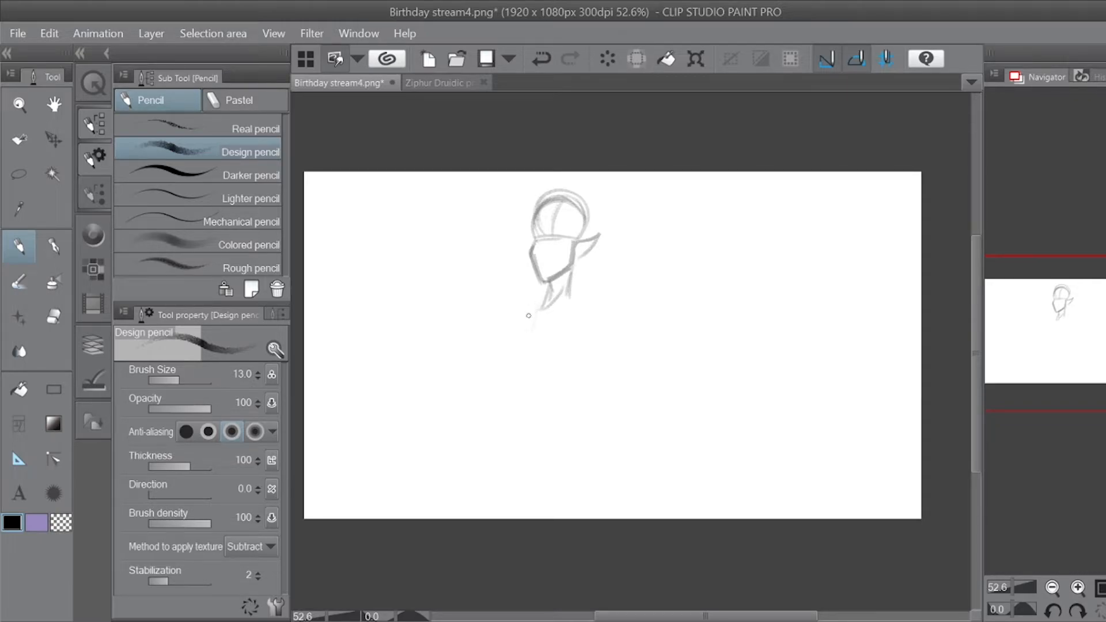
mouse_move(560, 197)
left_mouse_down()
mouse_move(568, 193)
mouse_move(593, 279)
left_mouse_up()
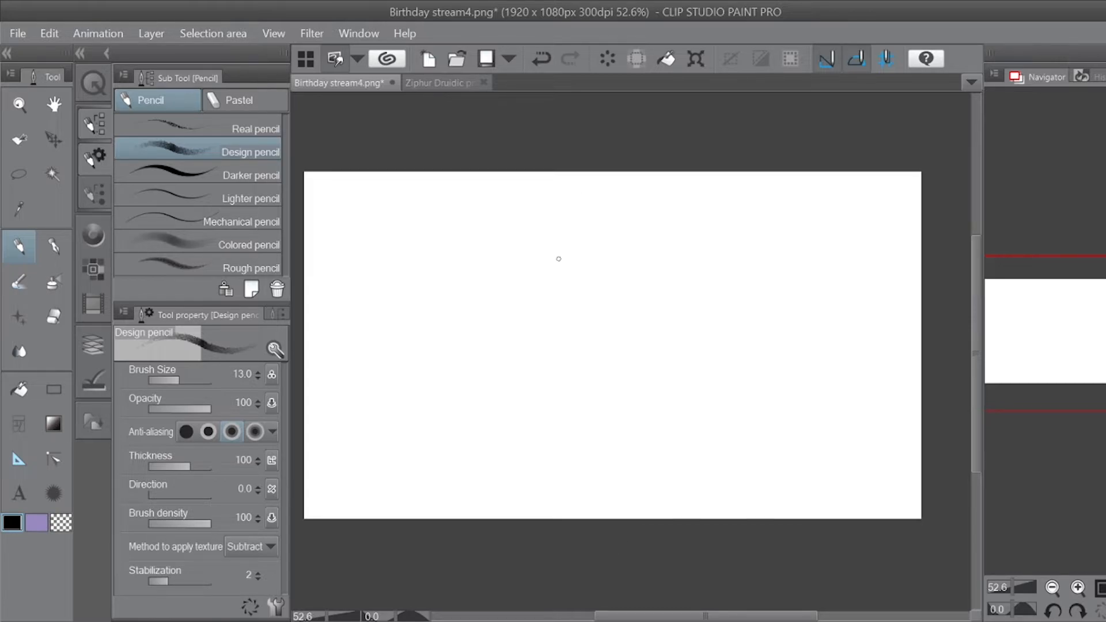
Step: Sketch a small head with facial guide lines, a narrow jaw and two pointed ears near the canvas's upper middle
mouse_move(536, 202)
left_mouse_down()
mouse_move(534, 225)
mouse_move(559, 198)
mouse_move(573, 205)
mouse_move(537, 240)
mouse_move(531, 213)
mouse_move(551, 198)
mouse_move(540, 245)
mouse_move(579, 215)
mouse_move(558, 198)
mouse_move(573, 242)
mouse_move(550, 204)
mouse_move(559, 240)
mouse_move(540, 245)
mouse_move(546, 260)
mouse_move(536, 242)
mouse_move(572, 277)
left_mouse_up()
mouse_move(578, 239)
left_mouse_down()
mouse_move(573, 273)
mouse_move(550, 274)
left_mouse_up()
mouse_move(535, 237)
left_mouse_down()
mouse_move(515, 241)
mouse_move(533, 252)
mouse_move(597, 228)
left_mouse_up()
left_click_drag(597, 228, 585, 252)
Step: Sketch the new figure's neck, slanted shoulder line and chest with a centre guide
mouse_move(518, 244)
left_mouse_down()
mouse_move(570, 300)
mouse_move(564, 309)
mouse_move(505, 291)
mouse_move(567, 314)
mouse_move(605, 309)
mouse_move(500, 289)
mouse_move(540, 345)
mouse_move(562, 341)
left_mouse_up()
mouse_move(556, 295)
left_mouse_down()
mouse_move(561, 338)
mouse_move(593, 331)
left_mouse_up()
left_click_drag(602, 310, 578, 364)
left_click_drag(511, 306, 522, 361)
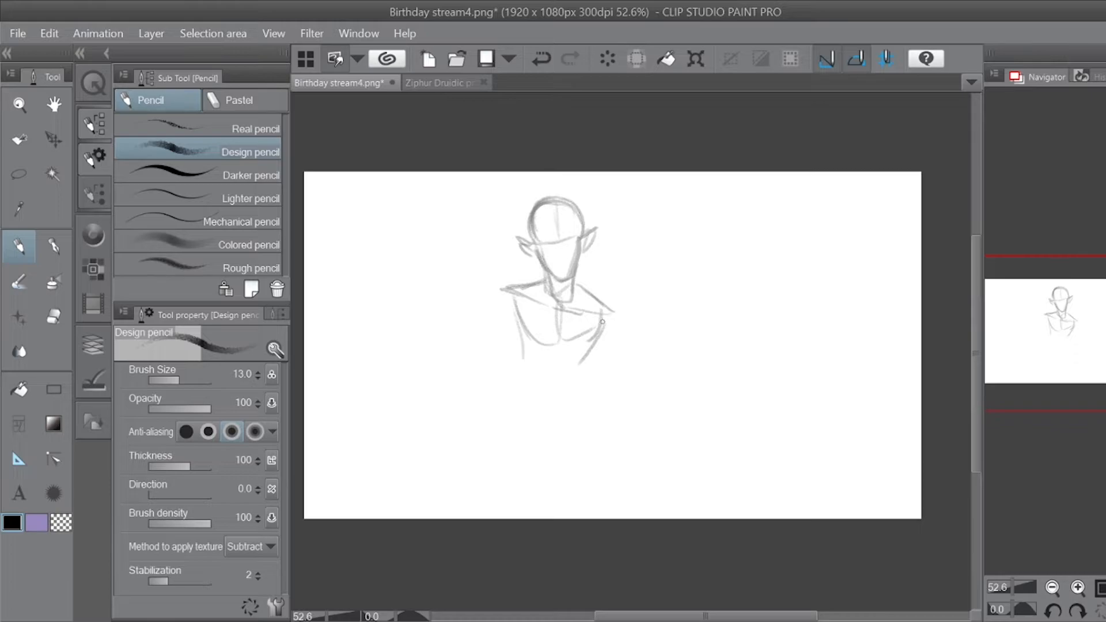
Step: Sketch the new figure's narrowing waist, V-shaped pelvis and the outer lines of both upper thighs
left_click_drag(606, 331, 575, 380)
left_click_drag(523, 338, 492, 385)
mouse_move(500, 380)
left_mouse_down()
mouse_move(539, 418)
mouse_move(562, 389)
left_mouse_up()
mouse_move(593, 352)
left_mouse_down()
mouse_move(571, 389)
mouse_move(578, 401)
left_mouse_up()
left_click_drag(516, 358, 491, 449)
left_click_drag(505, 383, 490, 445)
left_click_drag(572, 385, 598, 438)
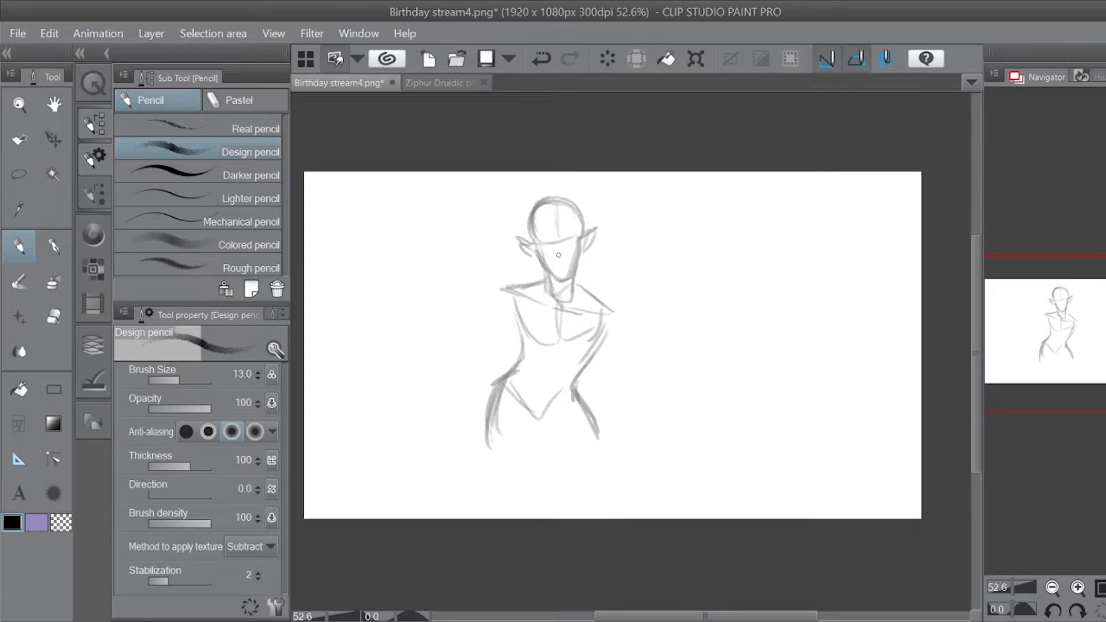
Step: Try to sketch a lowered, bent arm from the raised shoulder on the figure's left-hand side as seen on the canvas
left_click_drag(504, 288, 500, 320)
mouse_move(499, 289)
left_mouse_down()
mouse_move(518, 288)
mouse_move(474, 362)
left_mouse_up()
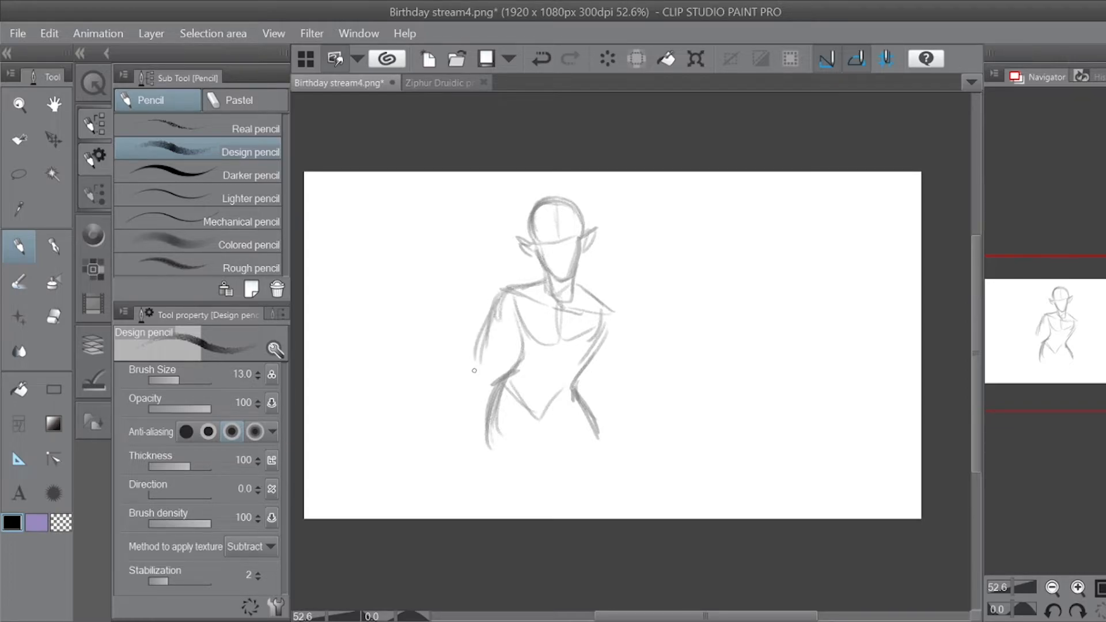
left_click_drag(520, 322, 512, 372)
left_click_drag(489, 344, 508, 378)
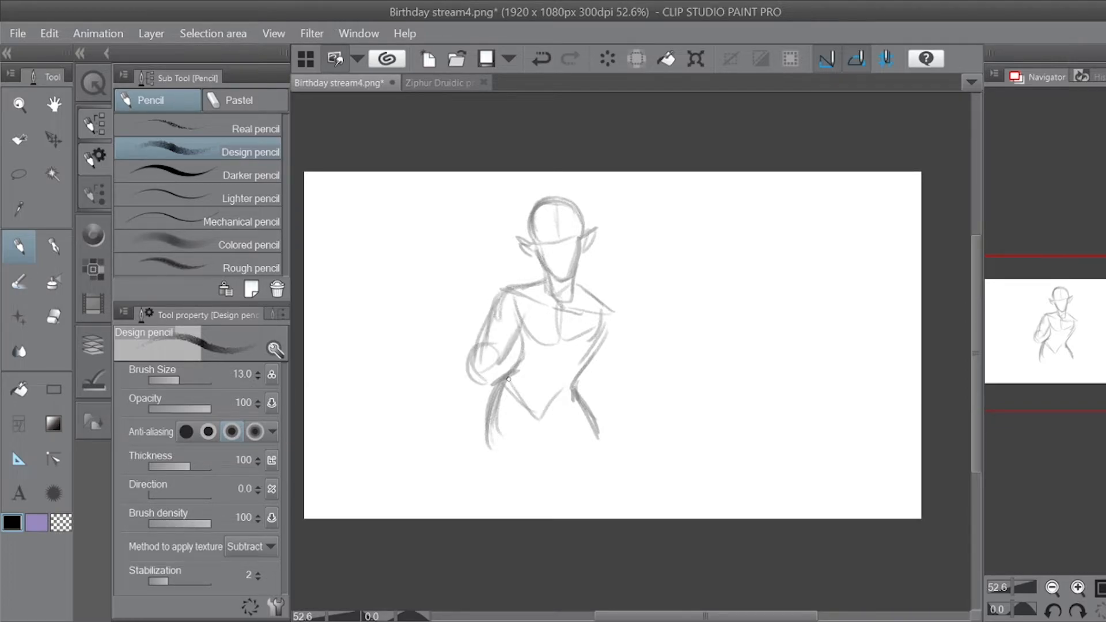
Step: Undo the last strokes of the lowered arm beside the waist
key("ctrl+z")
key("ctrl+z")
key("ctrl+z")
key("ctrl+z")
key("ctrl+z")
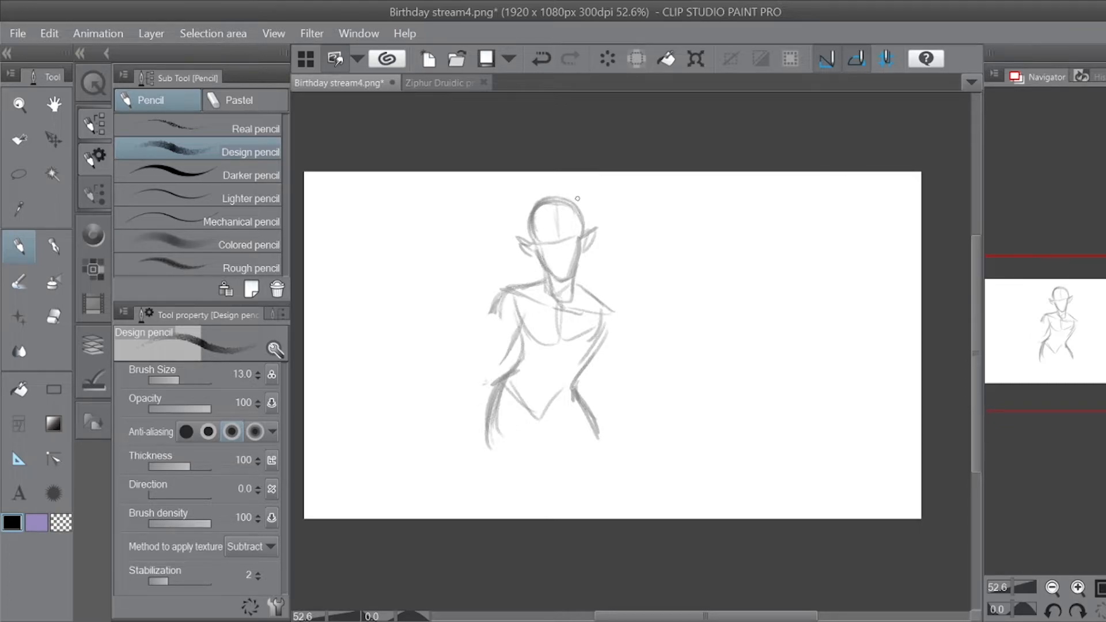
Step: Sketch the bent arm on the tail-less figure's right-hand side as seen, with the elbow out and the hand resting on the hip
mouse_move(595, 295)
left_mouse_down()
mouse_move(597, 336)
mouse_move(635, 328)
mouse_move(629, 316)
mouse_move(640, 362)
mouse_move(625, 385)
mouse_move(602, 341)
mouse_move(645, 394)
mouse_move(644, 362)
mouse_move(630, 414)
mouse_move(653, 392)
mouse_move(622, 407)
mouse_move(618, 371)
mouse_move(606, 403)
mouse_move(640, 377)
mouse_move(598, 416)
mouse_move(594, 397)
mouse_move(590, 426)
mouse_move(606, 431)
mouse_move(601, 417)
mouse_move(609, 429)
mouse_move(655, 383)
mouse_move(623, 310)
mouse_move(649, 401)
mouse_move(626, 341)
mouse_move(631, 308)
mouse_move(647, 407)
mouse_move(639, 429)
left_mouse_up()
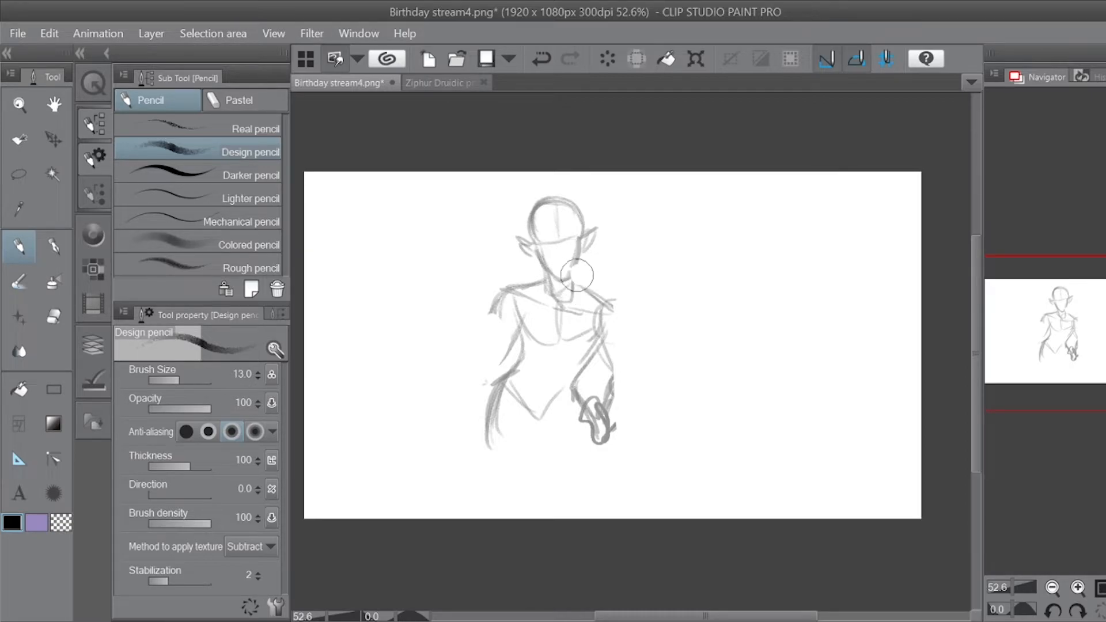
mouse_move(564, 280)
left_mouse_down()
mouse_move(580, 256)
mouse_move(575, 295)
mouse_move(625, 316)
mouse_move(599, 356)
mouse_move(614, 354)
mouse_move(611, 381)
left_mouse_up()
left_click_drag(622, 317, 638, 364)
mouse_move(604, 398)
left_mouse_down()
mouse_move(634, 364)
mouse_move(643, 397)
mouse_move(632, 405)
left_mouse_up()
left_click_drag(641, 385, 610, 419)
left_click_drag(637, 396, 614, 427)
mouse_move(624, 333)
left_mouse_down()
mouse_move(638, 389)
mouse_move(633, 359)
mouse_move(605, 394)
mouse_move(616, 381)
mouse_move(585, 363)
mouse_move(599, 353)
mouse_move(576, 391)
mouse_move(576, 418)
left_mouse_up()
Step: Sketch the crotch line and the inner and outer contours of both thighs down to the knees
left_click_drag(518, 408, 539, 428)
left_click_drag(553, 419, 540, 435)
mouse_move(548, 403)
left_mouse_down()
mouse_move(540, 441)
mouse_move(567, 467)
left_mouse_up()
mouse_move(539, 417)
left_mouse_down()
mouse_move(569, 466)
mouse_move(606, 467)
left_mouse_up()
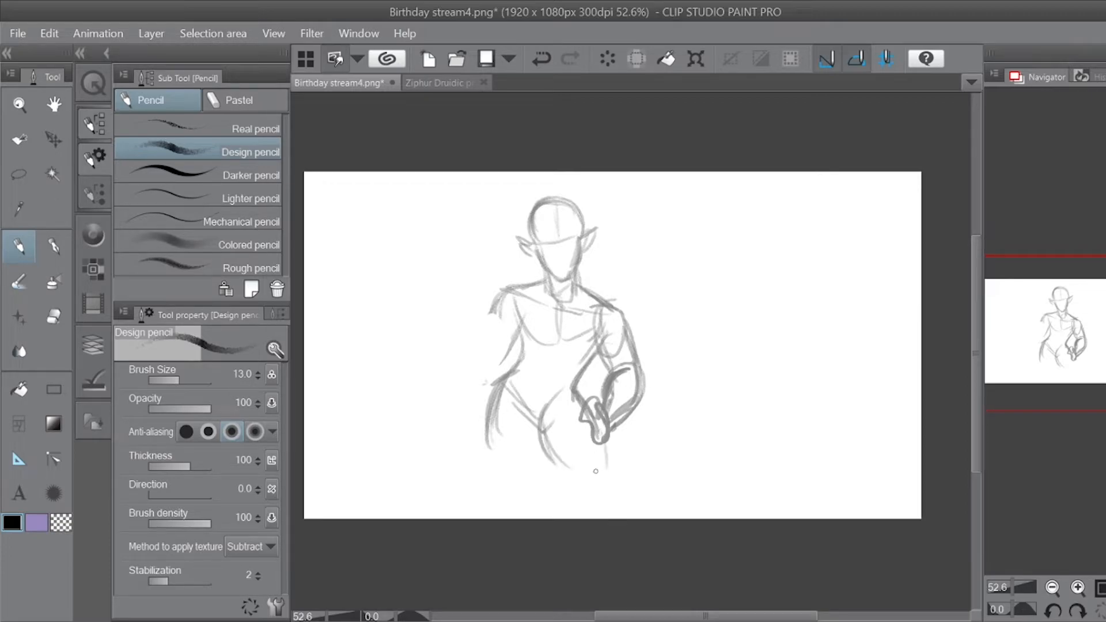
mouse_move(539, 425)
left_mouse_down()
mouse_move(530, 468)
mouse_move(505, 469)
left_mouse_up()
left_click_drag(493, 386, 506, 491)
left_click_drag(491, 416, 510, 492)
left_click_drag(539, 427, 598, 498)
left_click_drag(603, 455, 610, 491)
left_click_drag(593, 427, 606, 488)
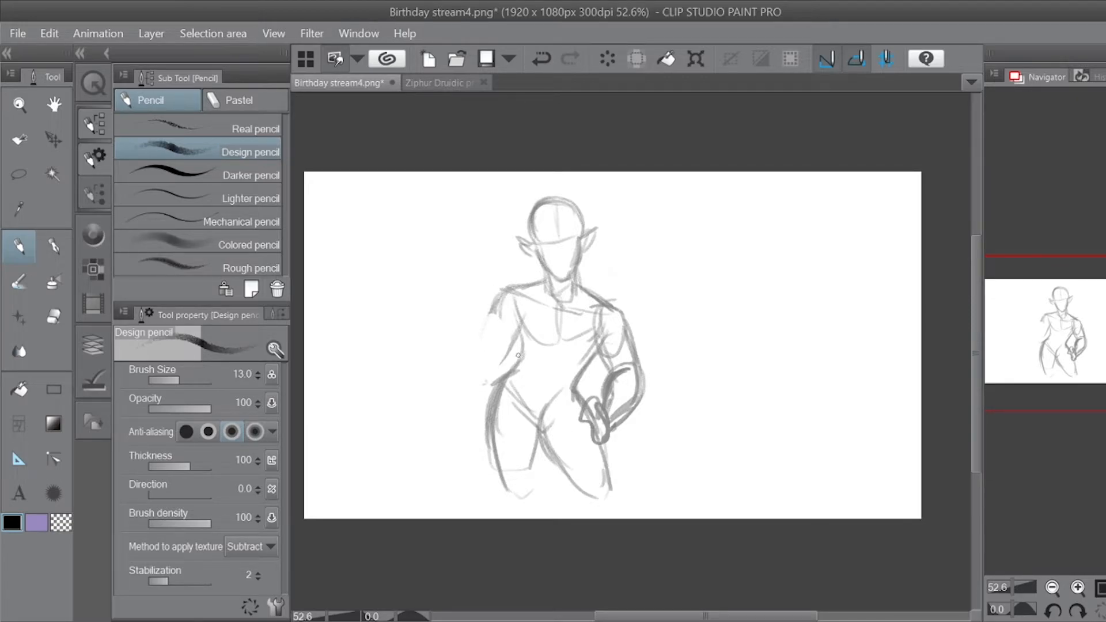
Step: Erase the leftover shoulder strokes and sketch the arm raised with its hand behind the head, firming up the armpit and chest
mouse_move(518, 355)
left_mouse_down()
mouse_move(499, 293)
mouse_move(505, 358)
left_mouse_up()
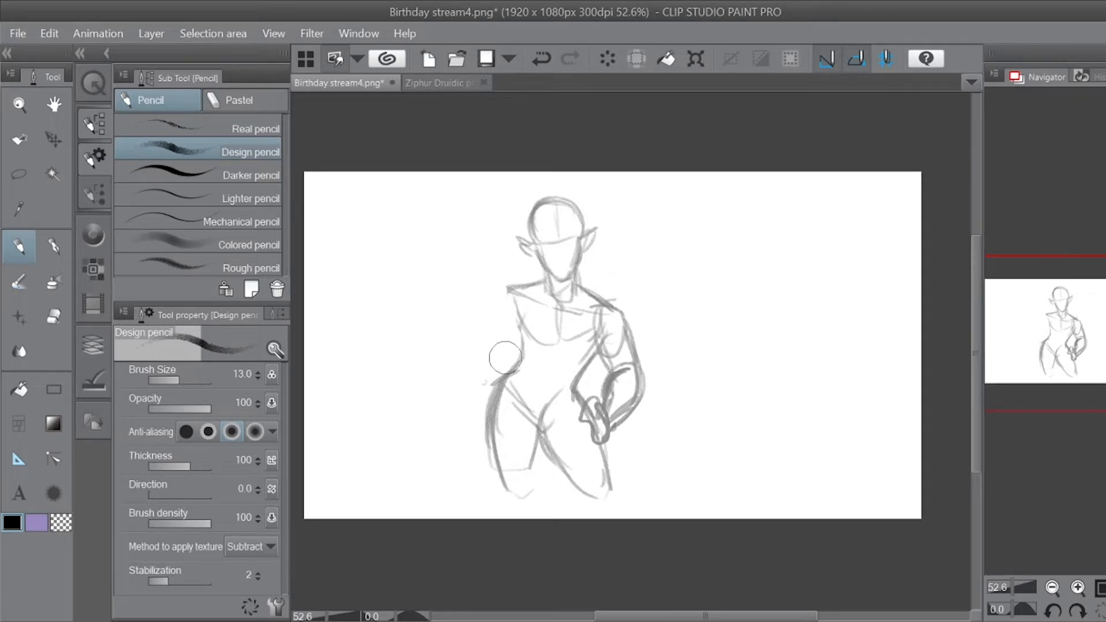
mouse_move(509, 280)
left_mouse_down()
mouse_move(467, 303)
mouse_move(452, 282)
mouse_move(507, 317)
mouse_move(512, 308)
mouse_move(452, 279)
mouse_move(488, 274)
mouse_move(447, 253)
mouse_move(455, 262)
mouse_move(478, 230)
mouse_move(444, 268)
mouse_move(521, 218)
mouse_move(495, 221)
mouse_move(506, 235)
mouse_move(477, 287)
mouse_move(518, 283)
mouse_move(495, 288)
mouse_move(507, 325)
mouse_move(463, 271)
mouse_move(495, 250)
mouse_move(454, 231)
mouse_move(472, 268)
mouse_move(515, 237)
mouse_move(501, 225)
mouse_move(521, 216)
mouse_move(521, 231)
mouse_move(484, 262)
mouse_move(493, 228)
mouse_move(460, 253)
mouse_move(484, 268)
mouse_move(506, 242)
mouse_move(471, 245)
left_mouse_up()
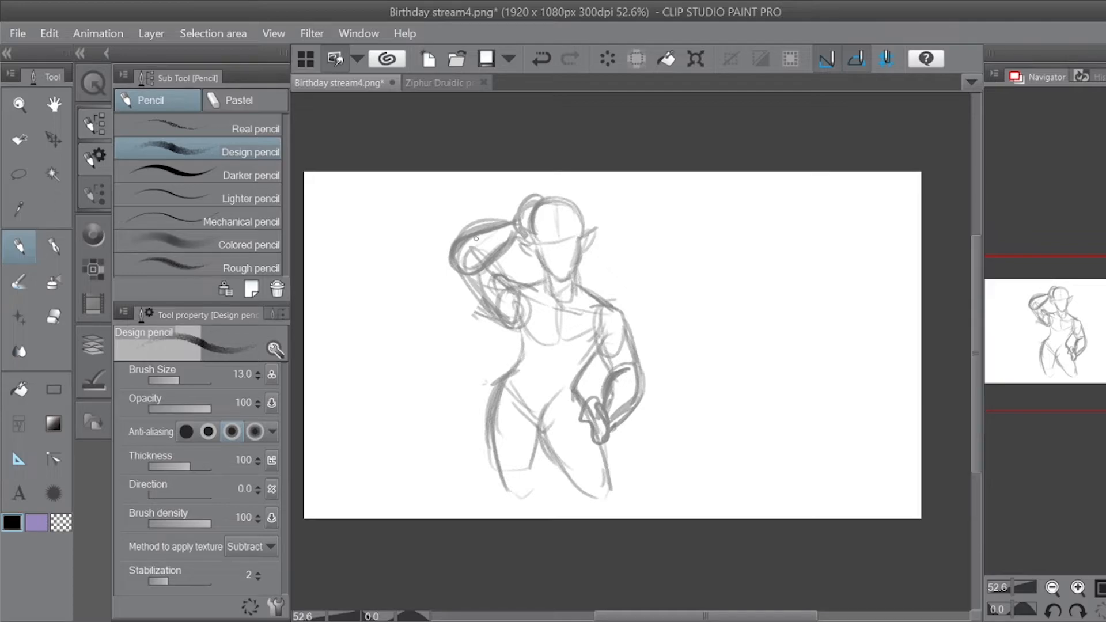
left_click_drag(467, 275, 515, 331)
mouse_move(498, 270)
left_mouse_down()
mouse_move(542, 291)
mouse_move(517, 294)
mouse_move(511, 326)
mouse_move(523, 342)
mouse_move(522, 303)
mouse_move(560, 329)
mouse_move(551, 334)
mouse_move(596, 345)
mouse_move(521, 337)
mouse_move(491, 428)
left_mouse_up()
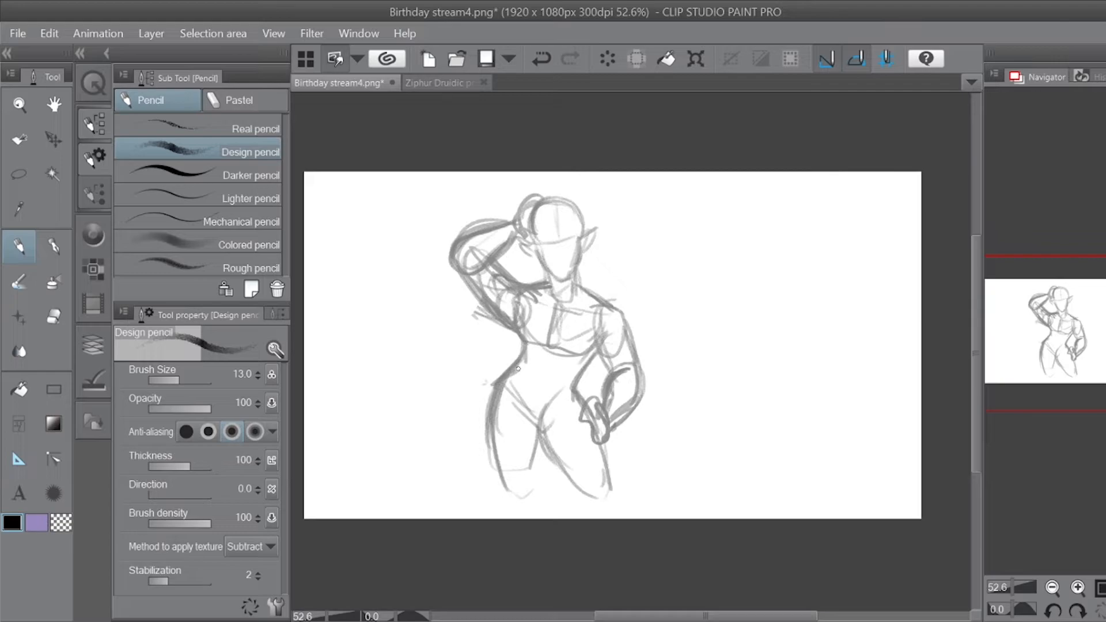
Step: Sketch a long tail that curves out beside the thighs and sweeps up to a heart-shaped tip
mouse_move(489, 387)
left_mouse_down()
mouse_move(462, 447)
mouse_move(468, 478)
left_mouse_up()
left_click_drag(482, 441, 483, 474)
left_click_drag(488, 405, 484, 486)
left_click_drag(485, 427, 496, 483)
mouse_move(626, 471)
left_mouse_down()
mouse_move(654, 453)
mouse_move(736, 324)
mouse_move(726, 355)
mouse_move(765, 328)
mouse_move(672, 336)
mouse_move(641, 443)
mouse_move(598, 448)
left_mouse_up()
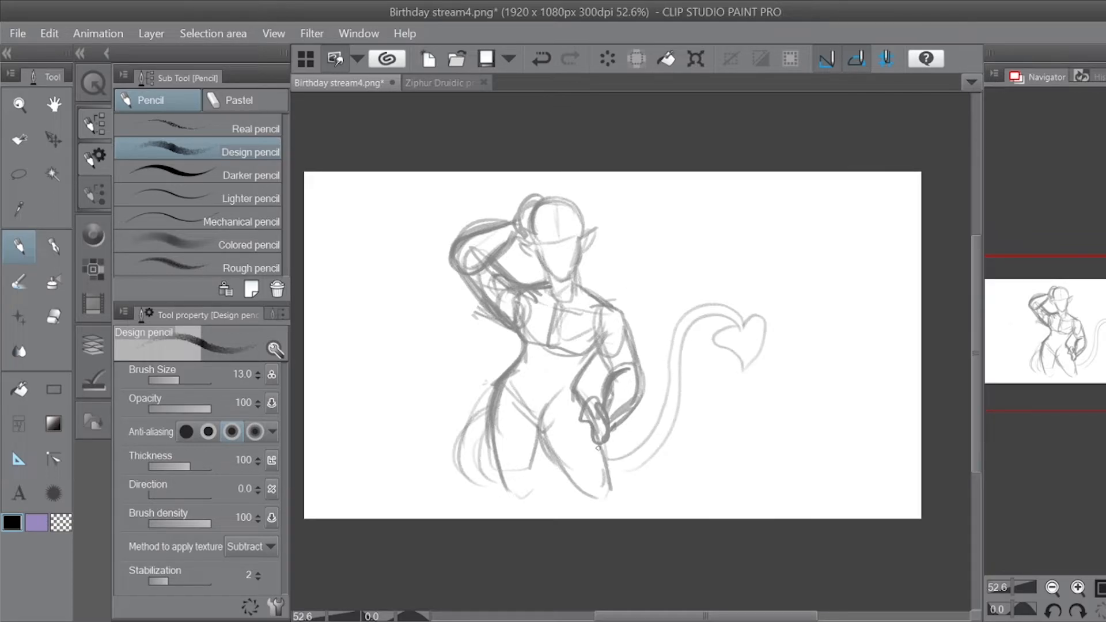
Step: Darken and extend the contours of both thighs toward the knees
mouse_move(493, 393)
left_mouse_down()
mouse_move(487, 481)
mouse_move(501, 509)
left_mouse_up()
mouse_move(537, 454)
left_mouse_down()
mouse_move(527, 511)
mouse_move(544, 432)
mouse_move(580, 505)
left_mouse_up()
mouse_move(544, 441)
left_mouse_down()
mouse_move(565, 418)
mouse_move(611, 496)
left_mouse_up()
left_click_drag(600, 445, 612, 499)
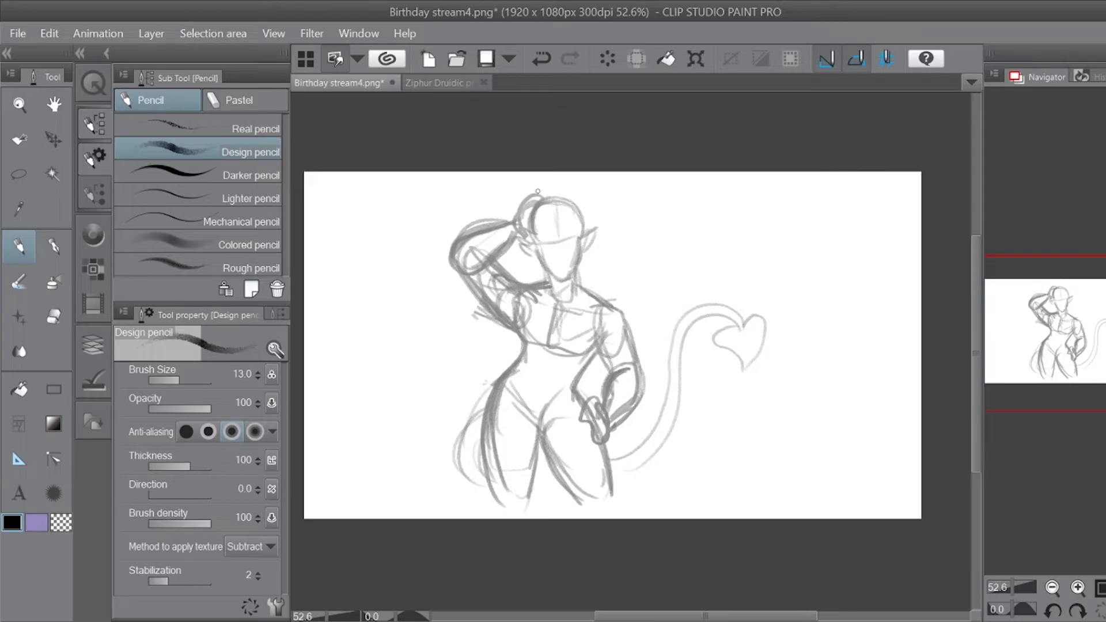
Step: Scale the whole figure sketch up to 101% in width and height
key("ctrl+t")
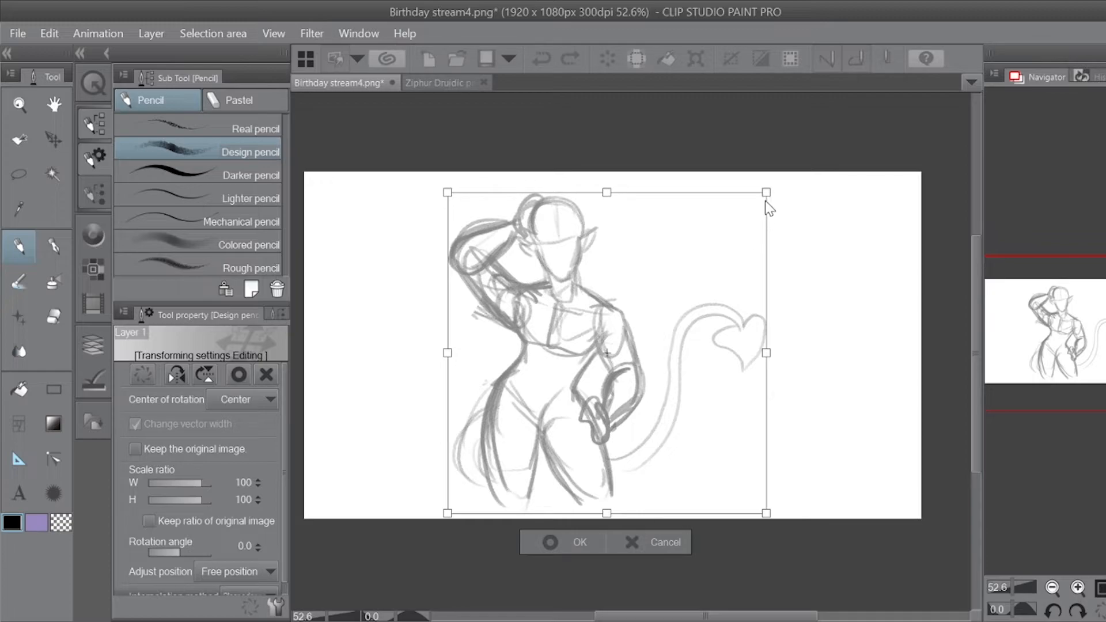
mouse_move(765, 192)
left_mouse_down()
mouse_move(776, 180)
mouse_move(768, 191)
left_mouse_up()
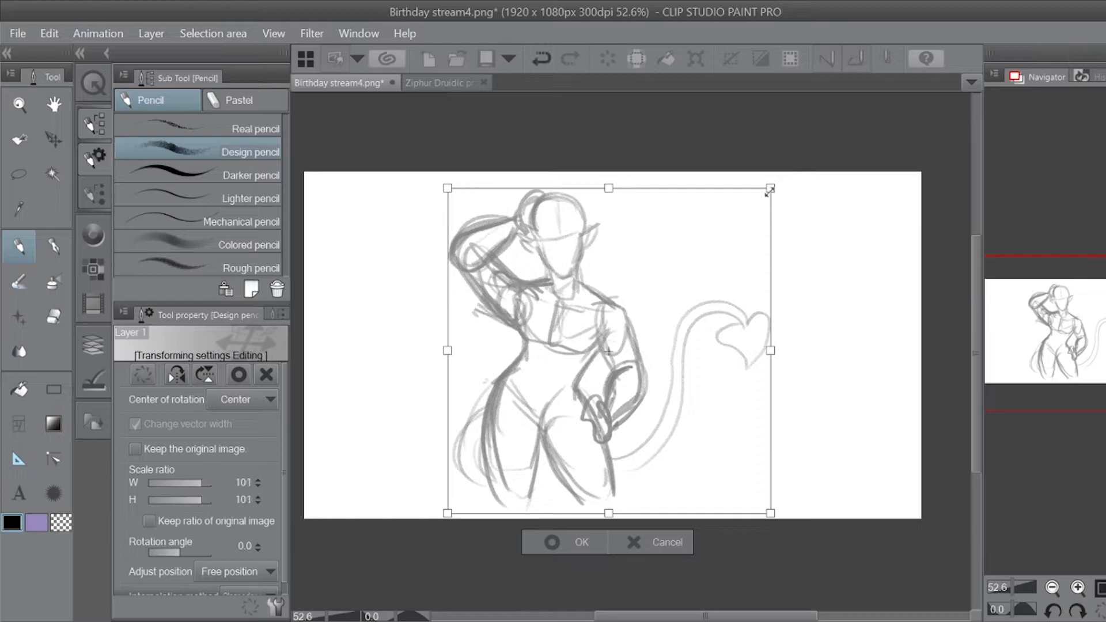
key("Return")
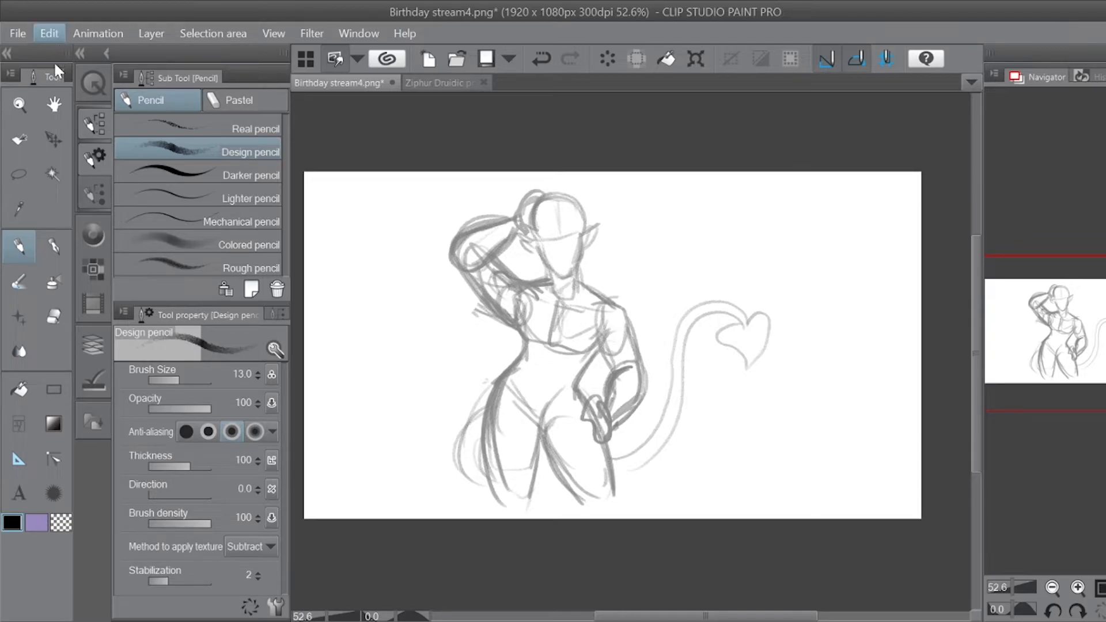
Step: Extend the canvas downward below the figure to 1920 x 1319 px
key("ctrl+alt+c")
left_click_drag(612, 518, 622, 596)
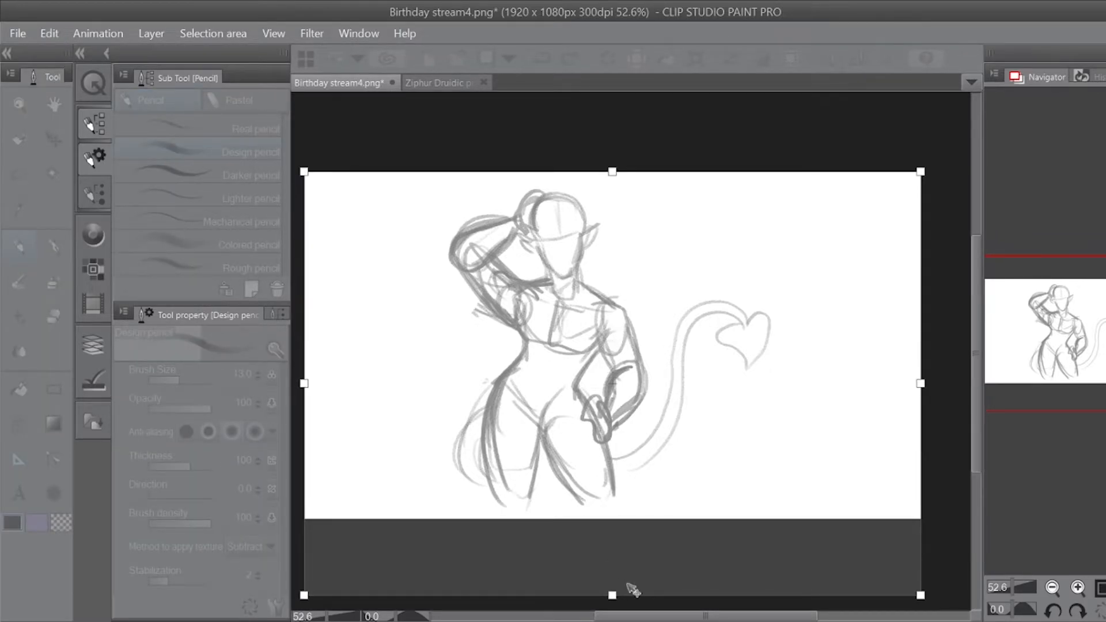
key("Return")
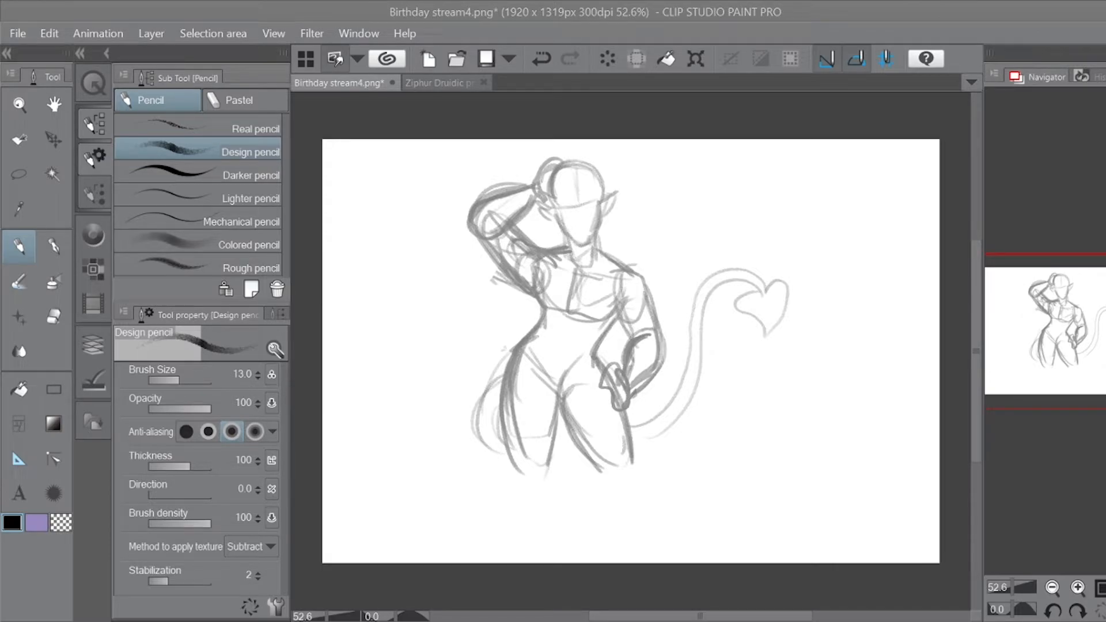
Step: At 58.3% zoom, sketch the lower leg nearest the tail, from the knee down to a flared calf
left_click_drag(1030, 327, 1029, 325)
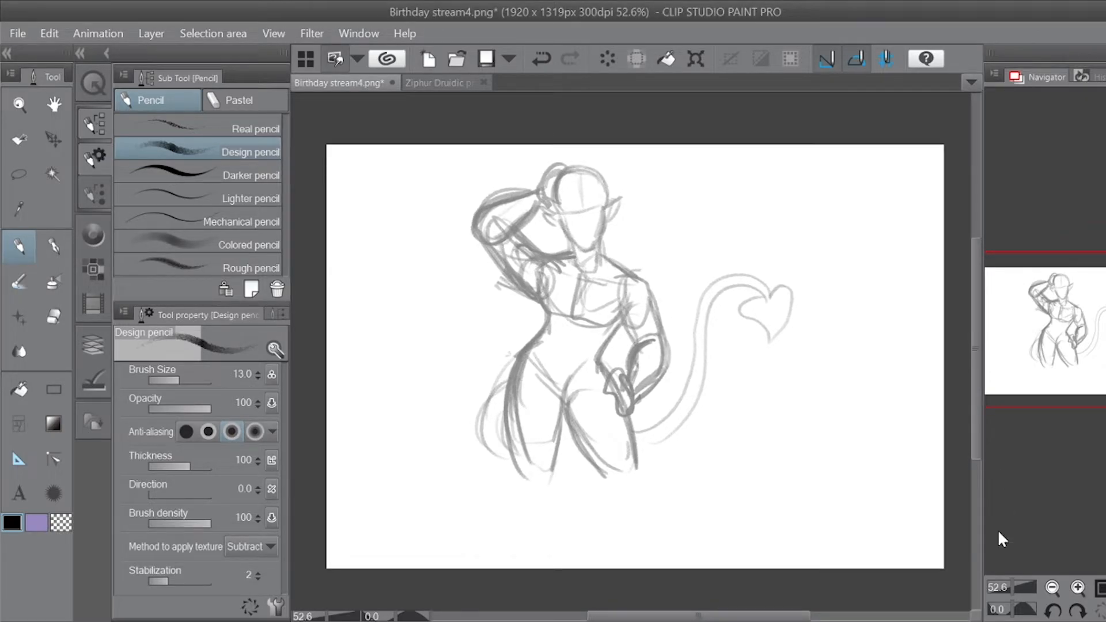
left_click(1016, 587)
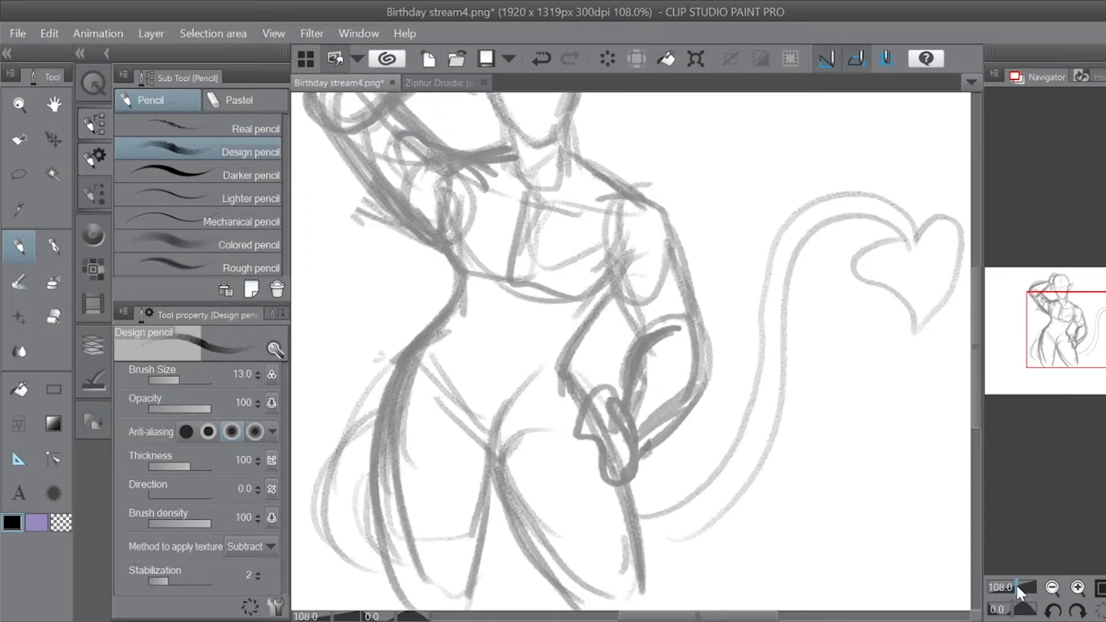
left_click(1014, 584)
left_click_drag(621, 343, 639, 429)
mouse_move(638, 423)
left_mouse_down()
mouse_move(670, 471)
mouse_move(627, 487)
left_mouse_up()
mouse_move(609, 438)
left_mouse_down()
mouse_move(628, 494)
mouse_move(645, 496)
left_mouse_up()
mouse_move(643, 419)
left_mouse_down()
mouse_move(650, 467)
mouse_move(666, 473)
left_mouse_up()
left_click_drag(650, 443, 660, 478)
Step: Sketch the other lower leg, continuing the knee into the outer and inner calf lines
left_click_drag(498, 345, 504, 464)
left_click_drag(496, 446, 518, 493)
left_click_drag(494, 419, 501, 455)
left_click_drag(494, 450, 521, 498)
mouse_move(545, 382)
left_mouse_down()
mouse_move(536, 427)
mouse_move(556, 472)
left_mouse_up()
left_click_drag(541, 433, 547, 495)
left_click_drag(547, 424, 550, 492)
Step: Reinforce the inner calf line of the leg nearest the tail and the outer calf line of the other leg
left_click_drag(610, 442, 622, 482)
mouse_move(620, 469)
left_mouse_down()
mouse_move(631, 496)
mouse_move(620, 491)
left_mouse_up()
left_click_drag(499, 433, 515, 500)
left_click_drag(491, 410, 497, 452)
Step: Sketch short trousers on the figure with curved hems across the thighs, a waistband and a small front fastening
mouse_move(502, 324)
left_mouse_down()
mouse_move(546, 346)
mouse_move(607, 320)
left_mouse_up()
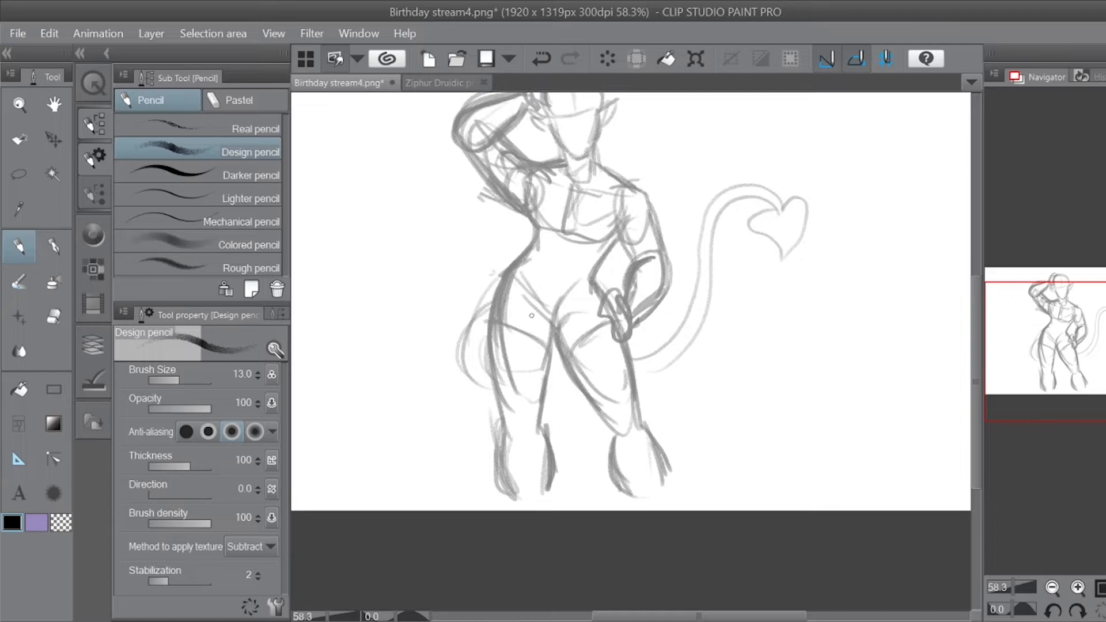
mouse_move(525, 255)
left_mouse_down()
mouse_move(552, 267)
mouse_move(516, 266)
mouse_move(493, 333)
left_mouse_up()
mouse_move(547, 272)
left_mouse_down()
mouse_move(553, 294)
mouse_move(594, 280)
mouse_move(525, 260)
left_mouse_up()
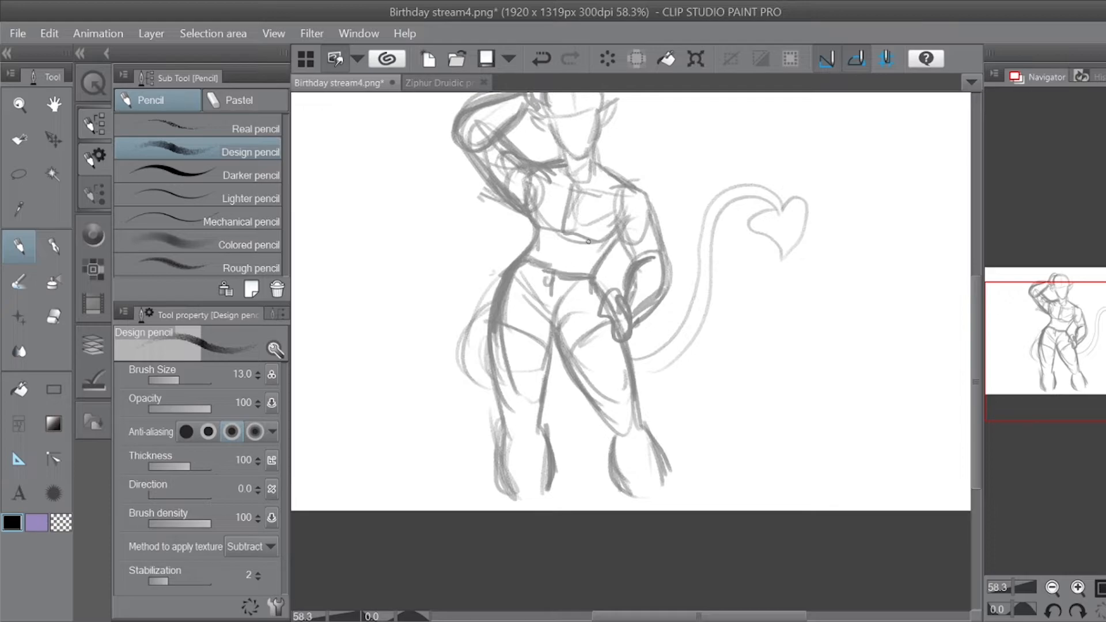
Step: Lasso the hips and legs, move them slightly downward to lengthen the torso, and clear the selection
left_click(20, 173)
mouse_move(496, 255)
left_mouse_down()
mouse_move(586, 255)
mouse_move(604, 275)
left_mouse_up()
mouse_move(604, 275)
left_mouse_down()
mouse_move(699, 461)
mouse_move(543, 524)
mouse_move(495, 254)
left_mouse_up()
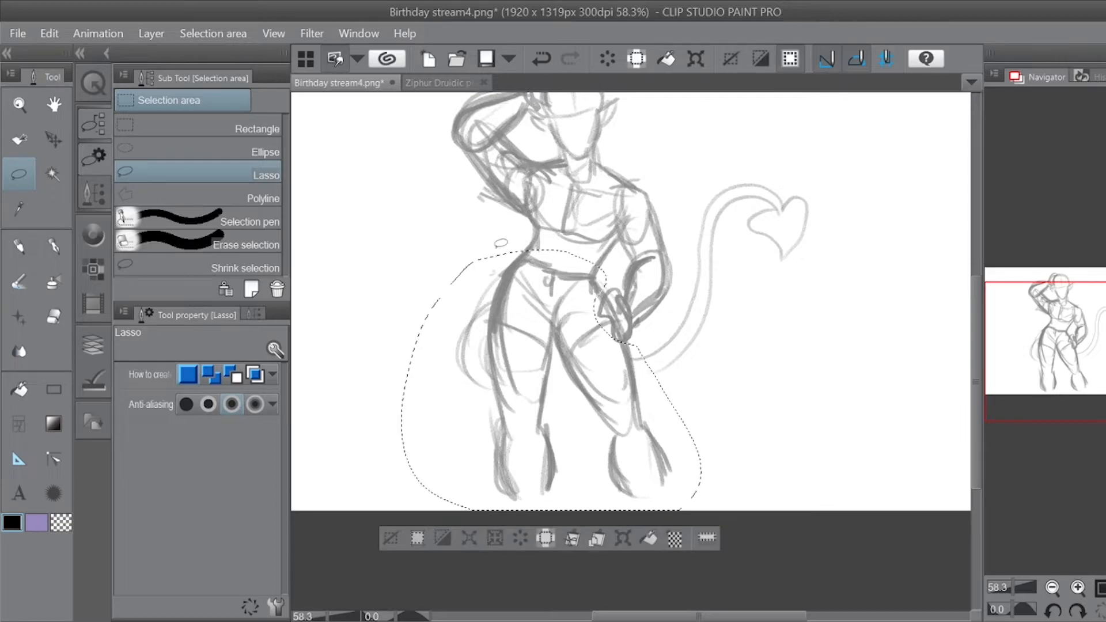
left_click(53, 139)
left_click_drag(567, 360, 571, 389)
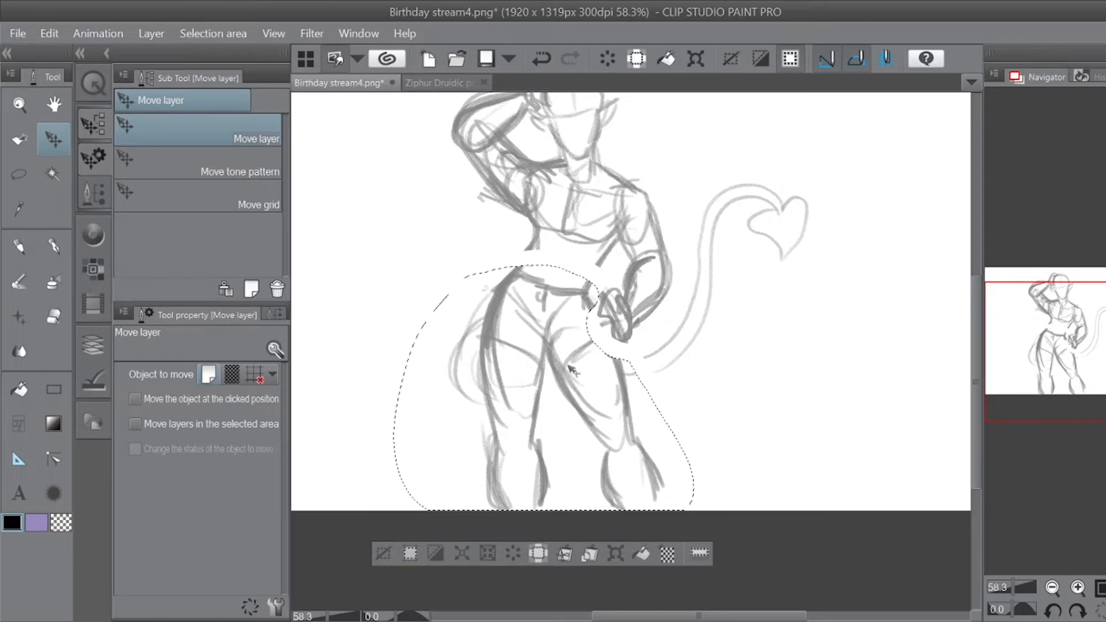
key("ctrl+d")
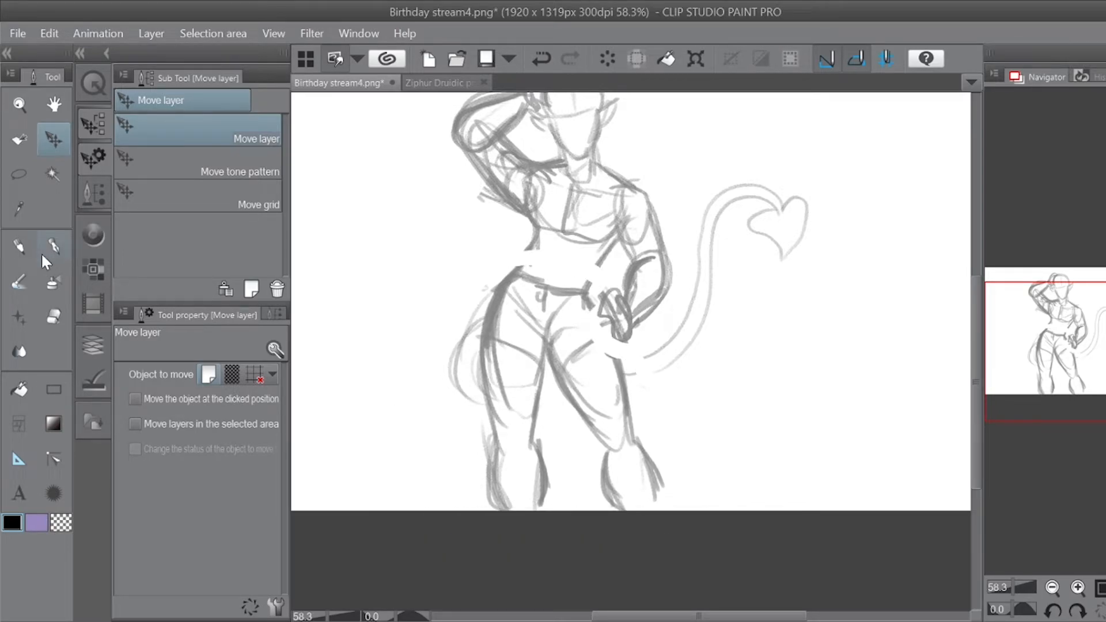
Step: Redraw the waist contours with the Design pencil to join the torso and hips, and add a centre line down the abdomen
left_click(22, 247)
mouse_move(537, 232)
left_mouse_down()
mouse_move(504, 281)
mouse_move(521, 268)
left_mouse_up()
mouse_move(585, 284)
left_mouse_down()
mouse_move(599, 256)
mouse_move(582, 301)
left_mouse_up()
mouse_move(602, 261)
left_mouse_down()
mouse_move(588, 318)
mouse_move(588, 284)
left_mouse_up()
left_click_drag(572, 206, 546, 285)
mouse_move(569, 233)
left_mouse_down()
mouse_move(546, 285)
mouse_move(494, 335)
left_mouse_up()
left_click_drag(491, 354, 486, 387)
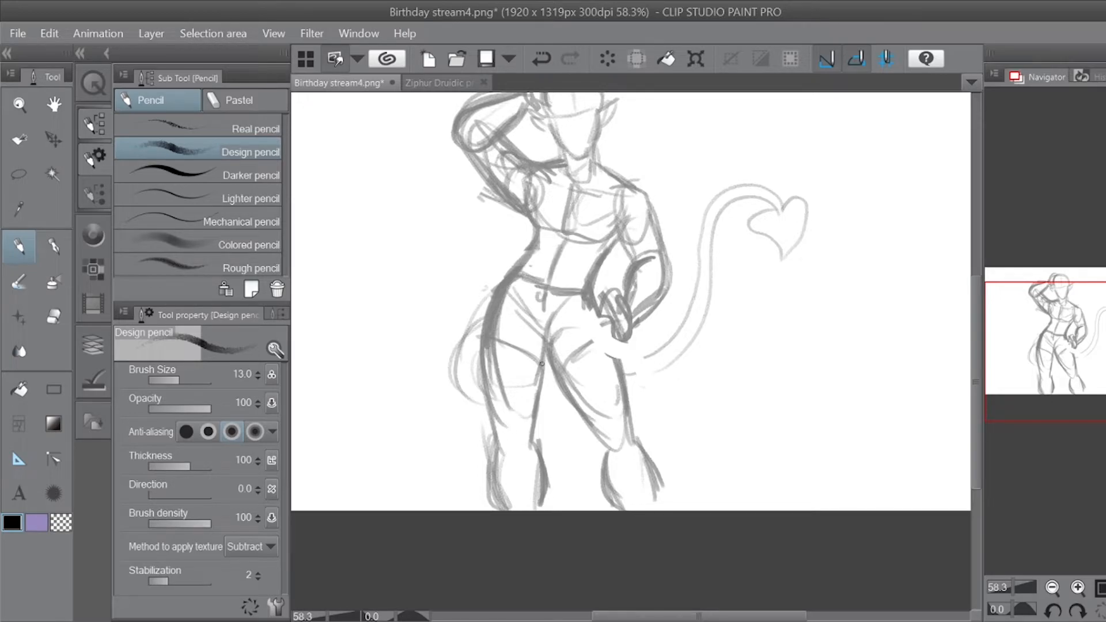
Step: Strengthen the outer thigh line beneath the hand on the hip and sketch two curved horns on the head
mouse_move(602, 308)
left_mouse_down()
mouse_move(617, 385)
mouse_move(589, 306)
mouse_move(619, 399)
mouse_move(589, 308)
mouse_move(616, 379)
mouse_move(609, 329)
mouse_move(625, 421)
mouse_move(600, 444)
mouse_move(624, 440)
left_mouse_up()
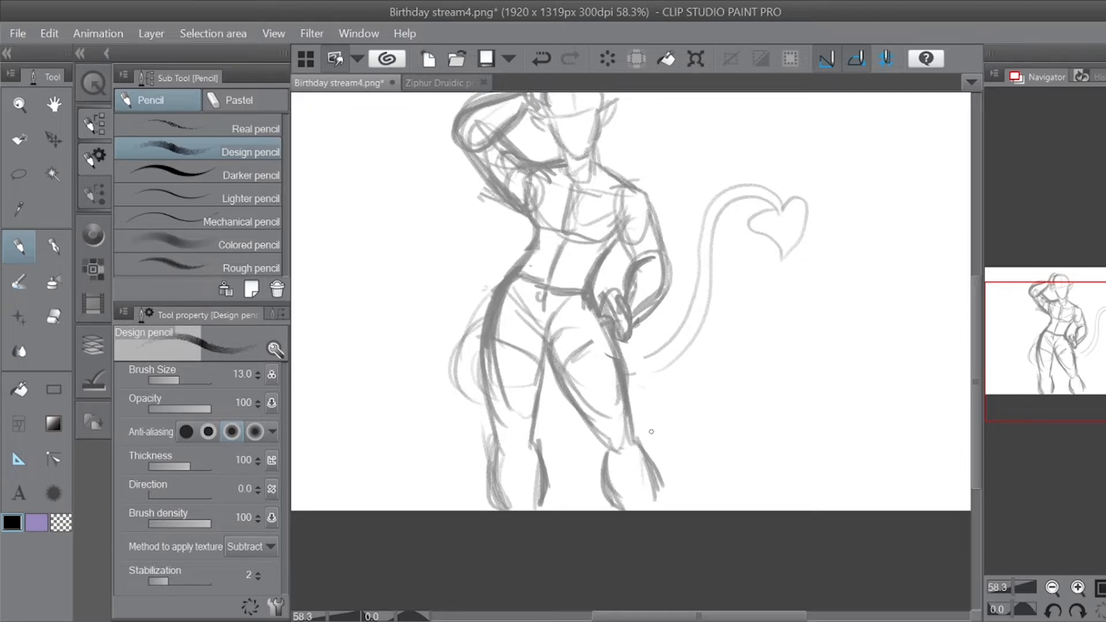
left_click_drag(1035, 306, 1012, 267)
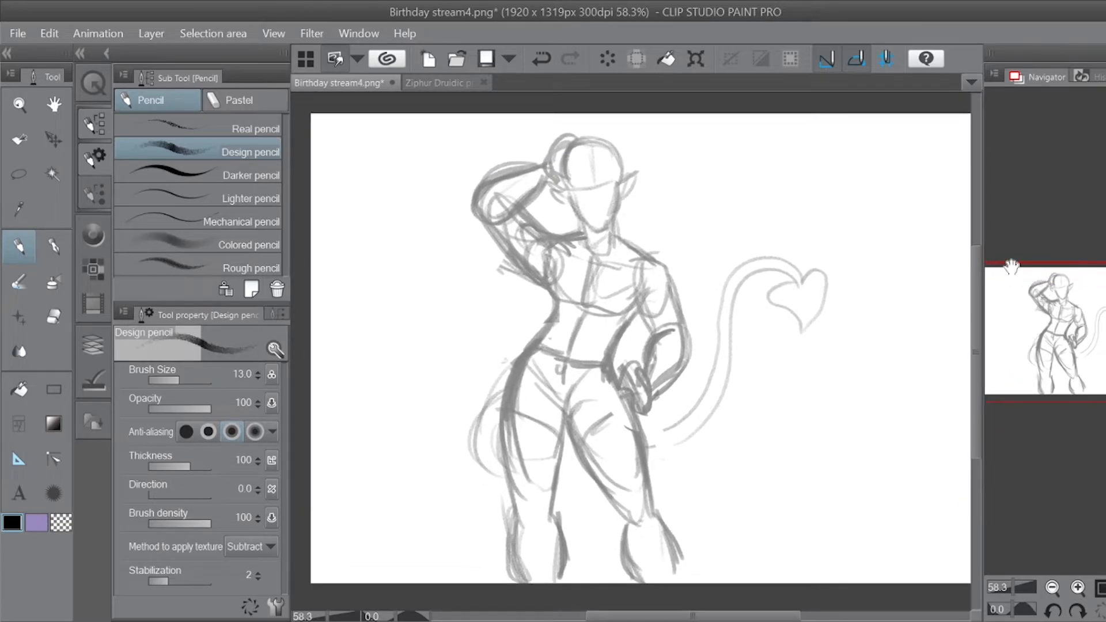
mouse_move(616, 151)
left_mouse_down()
mouse_move(618, 118)
mouse_move(629, 147)
mouse_move(617, 152)
mouse_move(553, 118)
mouse_move(560, 142)
left_mouse_up()
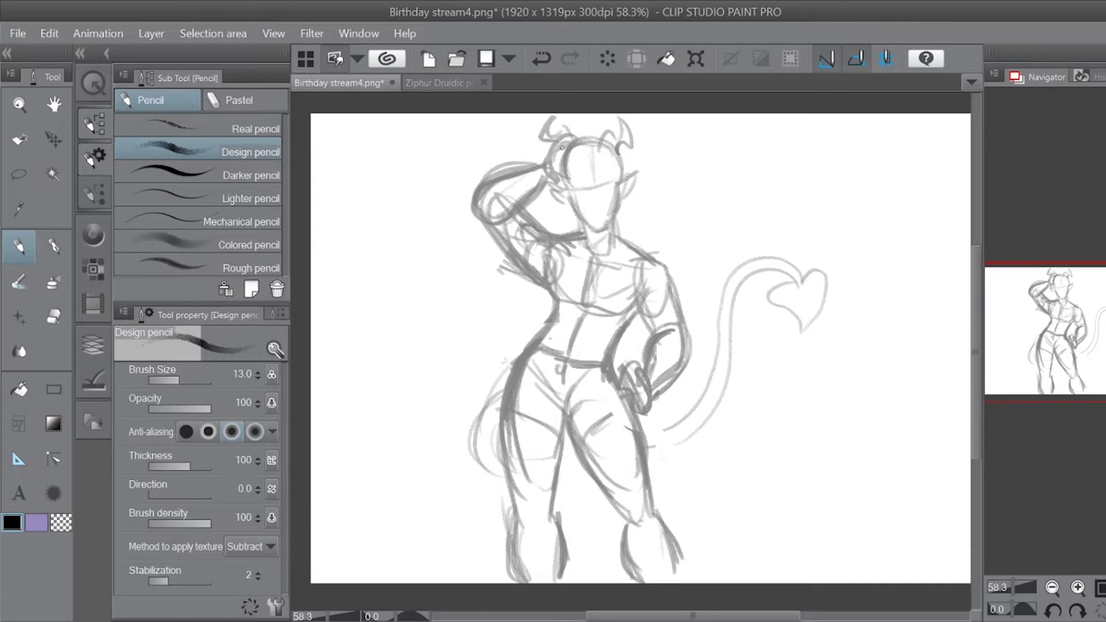
Step: Sketch the mouth, eyes and hair tufts around the demon character's face and beside the neck
left_click_drag(590, 210, 605, 204)
mouse_move(574, 137)
left_mouse_down()
mouse_move(523, 156)
mouse_move(551, 165)
mouse_move(532, 199)
left_mouse_up()
left_click_drag(540, 176, 558, 203)
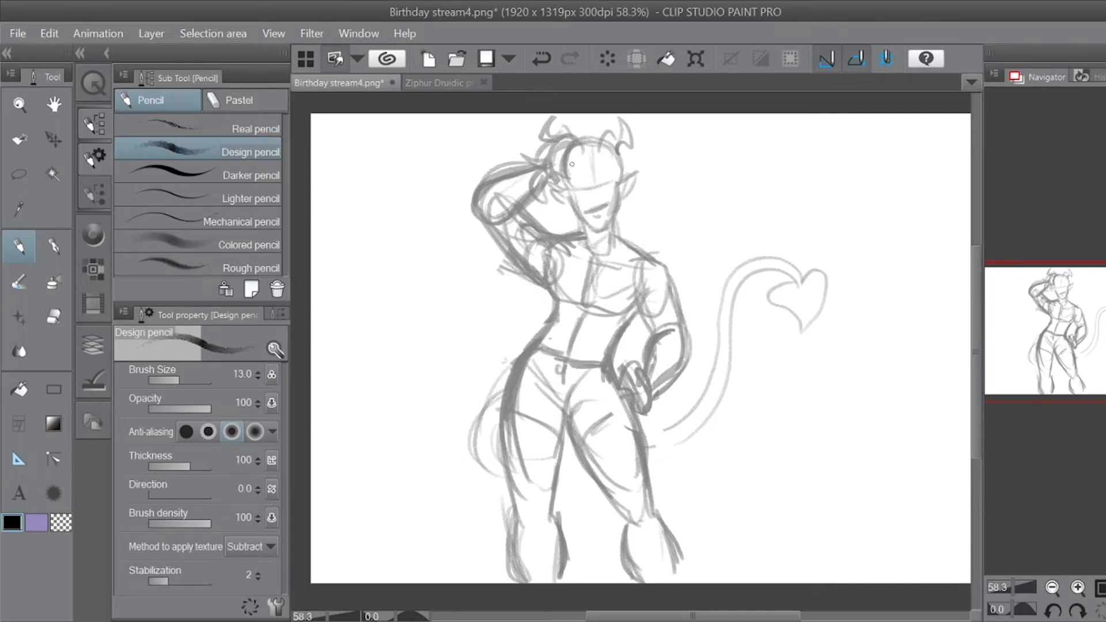
mouse_move(572, 156)
left_mouse_down()
mouse_move(622, 156)
mouse_move(595, 156)
mouse_move(616, 173)
mouse_move(616, 154)
mouse_move(622, 162)
mouse_move(582, 134)
left_mouse_up()
mouse_move(628, 190)
left_mouse_down()
mouse_move(619, 220)
mouse_move(645, 230)
mouse_move(644, 247)
left_mouse_up()
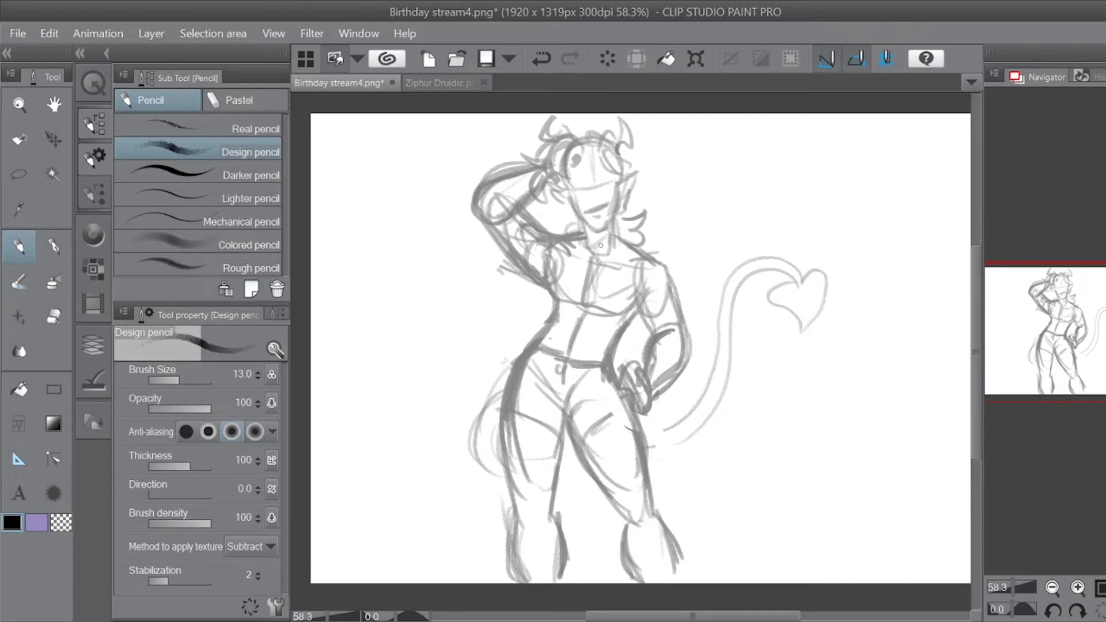
Step: Sketch a pointed collar with an open V-neckline and a pendant necklace on the chest
mouse_move(578, 223)
left_mouse_down()
mouse_move(547, 218)
mouse_move(570, 265)
left_mouse_up()
mouse_move(619, 219)
left_mouse_down()
mouse_move(650, 225)
mouse_move(608, 268)
mouse_move(612, 243)
mouse_move(594, 291)
left_mouse_up()
mouse_move(627, 246)
left_mouse_down()
mouse_move(599, 294)
mouse_move(573, 288)
left_mouse_up()
mouse_move(585, 241)
left_mouse_down()
mouse_move(608, 262)
mouse_move(588, 258)
mouse_move(606, 249)
mouse_move(599, 262)
left_mouse_up()
mouse_move(576, 215)
left_mouse_down()
mouse_move(585, 245)
mouse_move(604, 250)
left_mouse_up()
mouse_move(615, 227)
left_mouse_down()
mouse_move(612, 248)
mouse_move(614, 237)
left_mouse_up()
mouse_move(581, 237)
left_mouse_down()
mouse_move(581, 256)
mouse_move(609, 254)
left_mouse_up()
left_click_drag(615, 234, 589, 280)
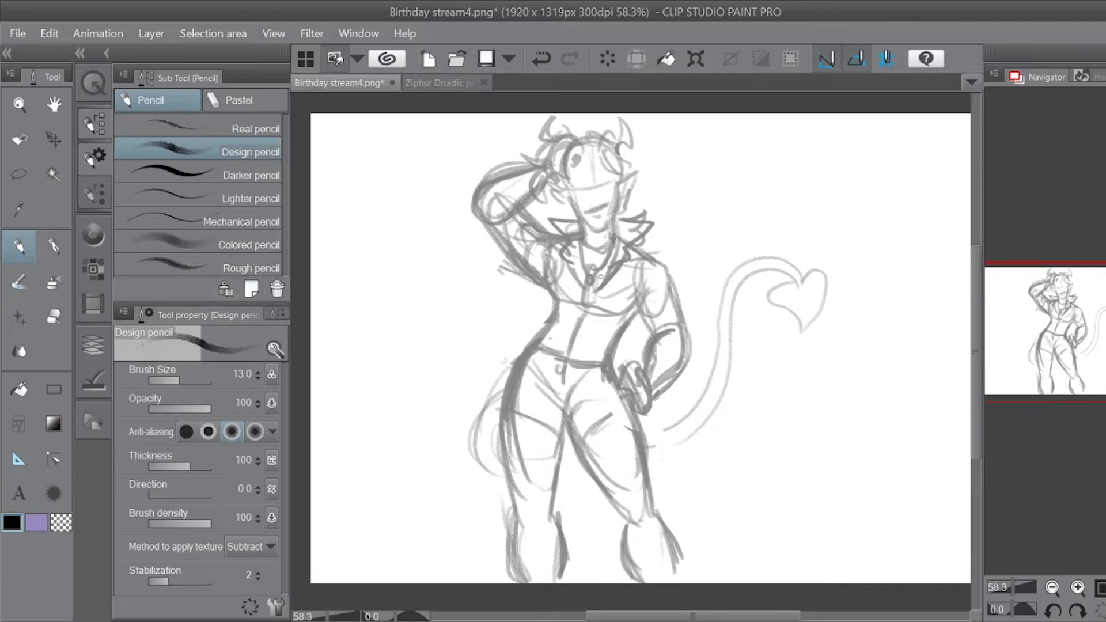
Step: Draw the front edges and shoulder lines of the vest over the chest
left_click_drag(614, 277, 588, 295)
mouse_move(630, 248)
left_mouse_down()
mouse_move(648, 255)
mouse_move(630, 317)
left_mouse_up()
left_click_drag(638, 279, 622, 319)
left_click_drag(559, 245, 550, 278)
left_click_drag(555, 238, 553, 304)
left_click_drag(575, 237, 577, 281)
left_click_drag(574, 240, 588, 292)
Step: Draw the cropped top's lower hem and the vertical panel lines of the high waistband
mouse_move(551, 242)
left_mouse_down()
mouse_move(549, 322)
mouse_move(623, 327)
left_mouse_up()
mouse_move(643, 272)
left_mouse_down()
mouse_move(640, 291)
mouse_move(579, 326)
mouse_move(593, 310)
left_mouse_up()
mouse_move(587, 320)
left_mouse_down()
mouse_move(547, 326)
mouse_move(610, 331)
mouse_move(579, 314)
mouse_move(621, 331)
left_mouse_up()
mouse_move(553, 318)
left_mouse_down()
mouse_move(537, 340)
mouse_move(565, 351)
left_mouse_up()
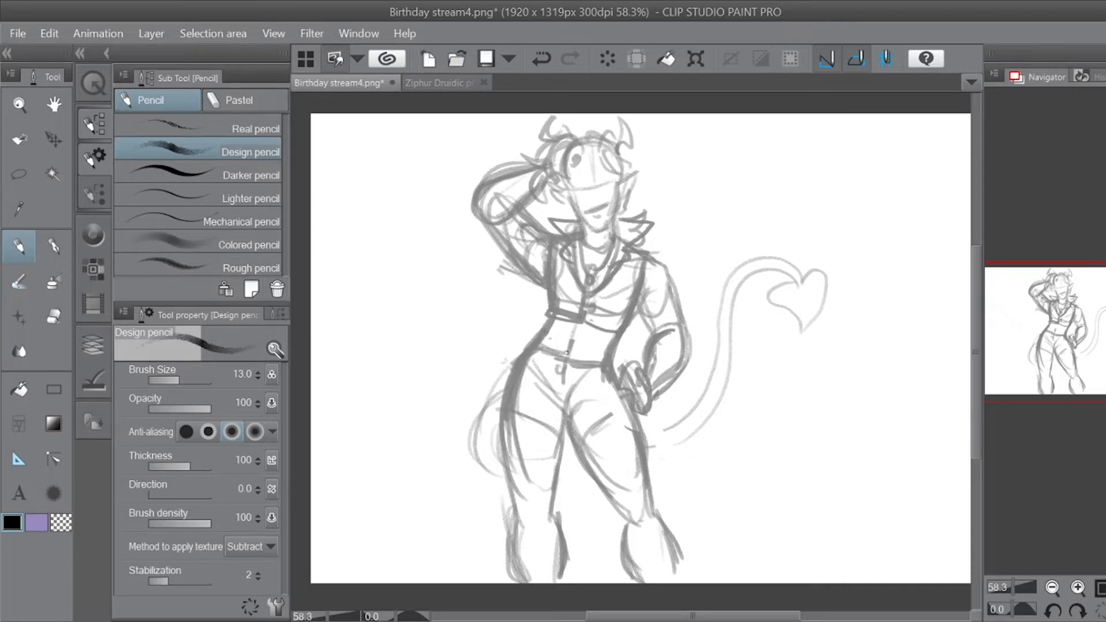
left_click_drag(595, 327, 598, 366)
mouse_move(563, 319)
left_mouse_down()
mouse_move(549, 351)
mouse_move(554, 340)
mouse_move(585, 371)
left_mouse_up()
Step: Sketch a loose, puffy sleeve with folds around the arm resting on the hip
mouse_move(637, 297)
left_mouse_down()
mouse_move(654, 331)
mouse_move(659, 398)
mouse_move(651, 392)
left_mouse_up()
mouse_move(669, 319)
left_mouse_down()
mouse_move(644, 347)
mouse_move(670, 391)
left_mouse_up()
mouse_move(663, 268)
left_mouse_down()
mouse_move(675, 319)
mouse_move(680, 311)
left_mouse_up()
mouse_move(530, 169)
left_mouse_down()
mouse_move(533, 193)
mouse_move(504, 222)
left_mouse_up()
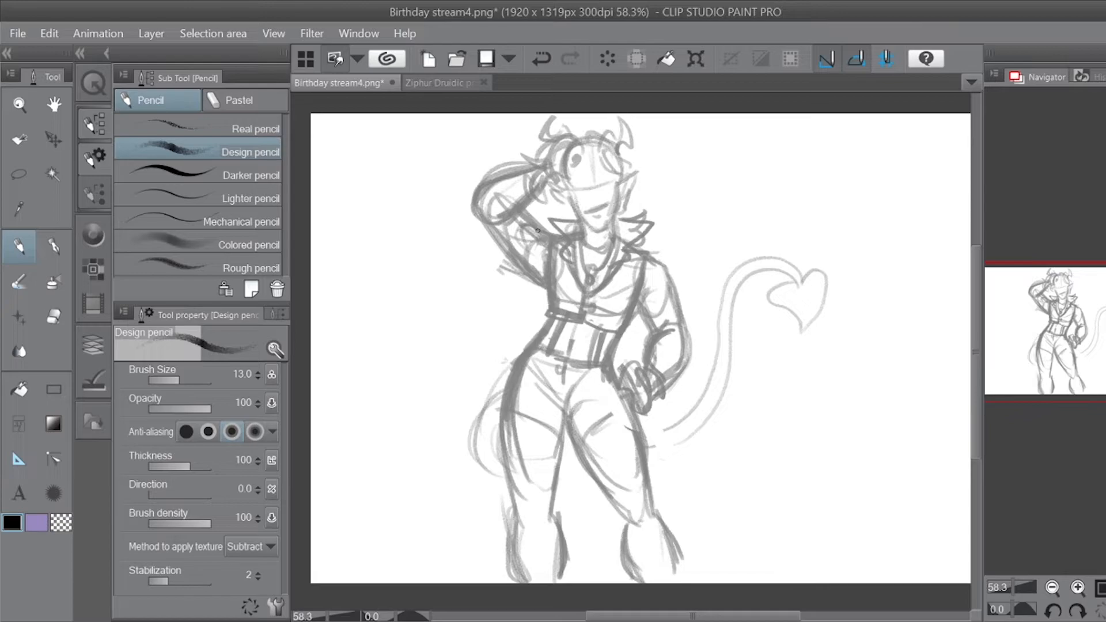
left_click_drag(662, 360, 660, 386)
left_click_drag(657, 263, 690, 333)
mouse_move(678, 289)
left_mouse_down()
mouse_move(702, 368)
mouse_move(665, 391)
left_mouse_up()
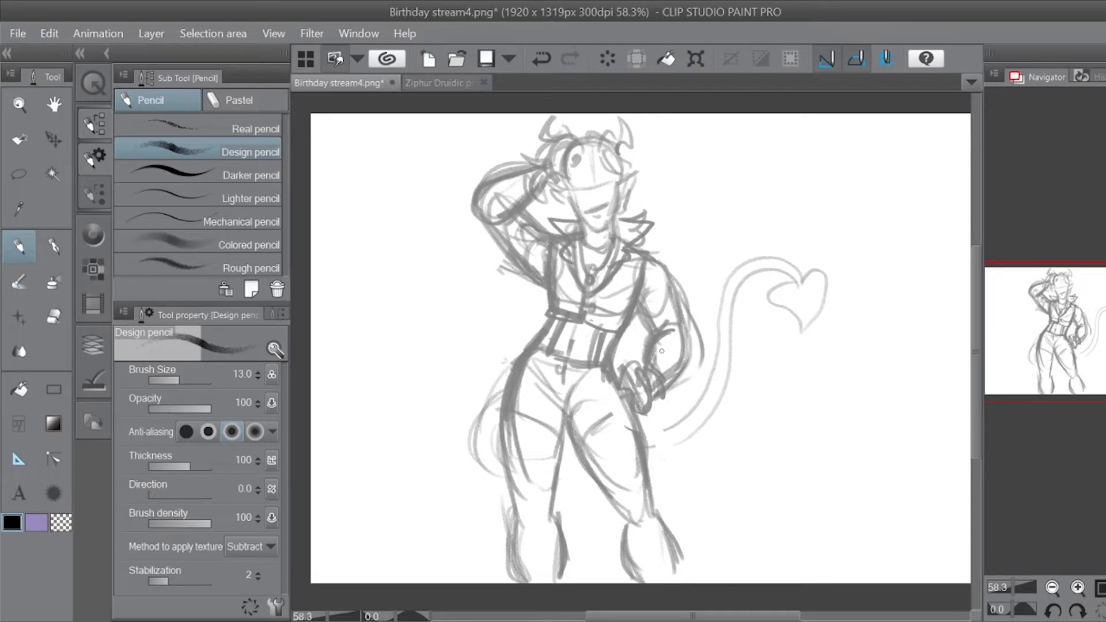
mouse_move(663, 320)
left_mouse_down()
mouse_move(637, 366)
mouse_move(661, 380)
left_mouse_up()
left_click_drag(706, 361, 667, 396)
Step: Sketch the matching loose sleeve around the raised arm, from the wrist past the elbow to the shoulder
left_click_drag(527, 190, 487, 212)
left_click_drag(529, 163, 466, 197)
left_click_drag(466, 197, 476, 220)
left_click_drag(490, 171, 479, 221)
mouse_move(541, 192)
left_mouse_down()
mouse_move(516, 216)
mouse_move(547, 231)
left_mouse_up()
mouse_move(502, 166)
left_mouse_down()
mouse_move(469, 188)
mouse_move(468, 212)
left_mouse_up()
mouse_move(526, 165)
left_mouse_down()
mouse_move(472, 181)
mouse_move(535, 292)
left_mouse_up()
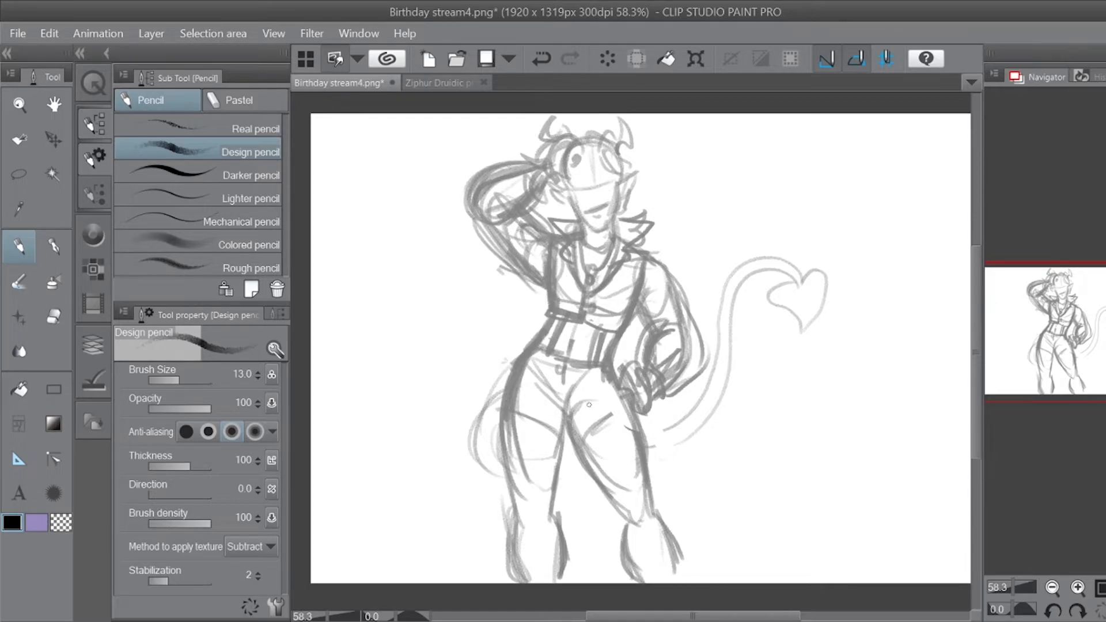
Step: Sketch the shorts' leg hems across the thighs and add eye and brow details to the face
mouse_move(576, 407)
left_mouse_down()
mouse_move(554, 405)
mouse_move(570, 443)
mouse_move(557, 411)
mouse_move(639, 410)
left_mouse_up()
left_click_drag(628, 369, 664, 392)
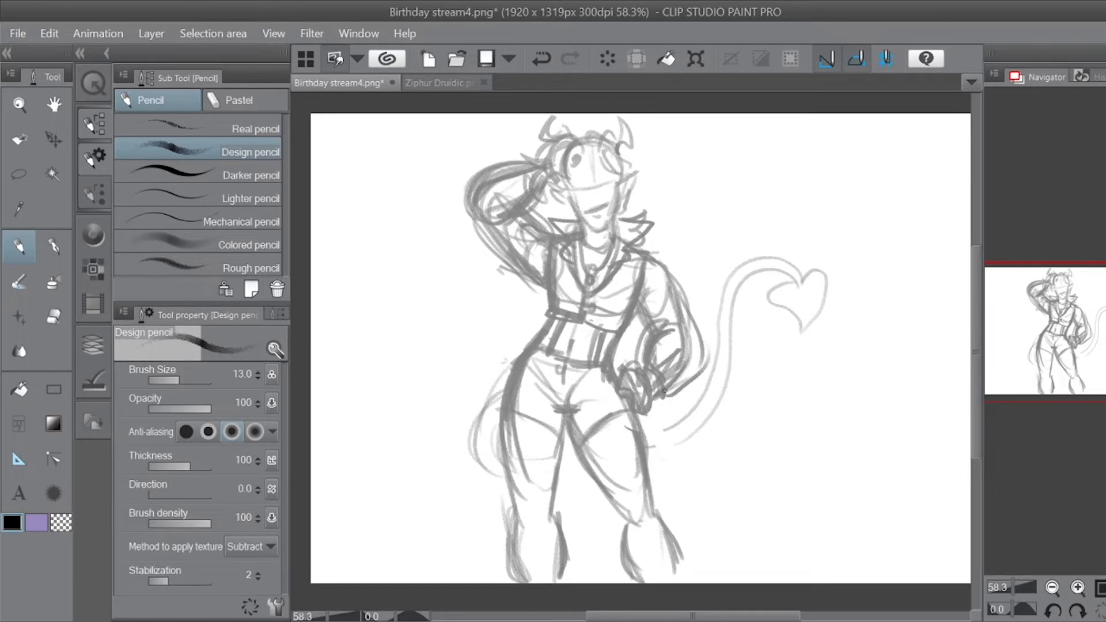
left_click_drag(596, 172, 615, 168)
left_click_drag(597, 185, 617, 178)
left_click_drag(568, 186, 585, 193)
Step: Lasso the whole figure with its tail, scale it to 90% and move it up slightly
left_click(19, 173)
mouse_move(557, 99)
left_mouse_down()
mouse_move(416, 276)
mouse_move(844, 516)
mouse_move(748, 138)
left_mouse_up()
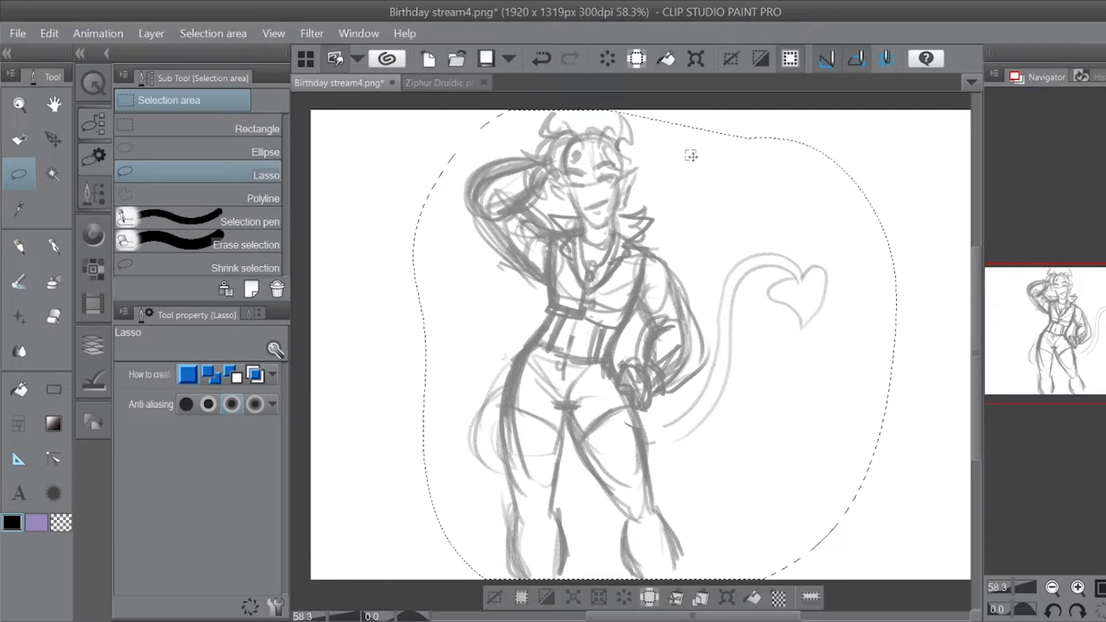
key("ctrl+t")
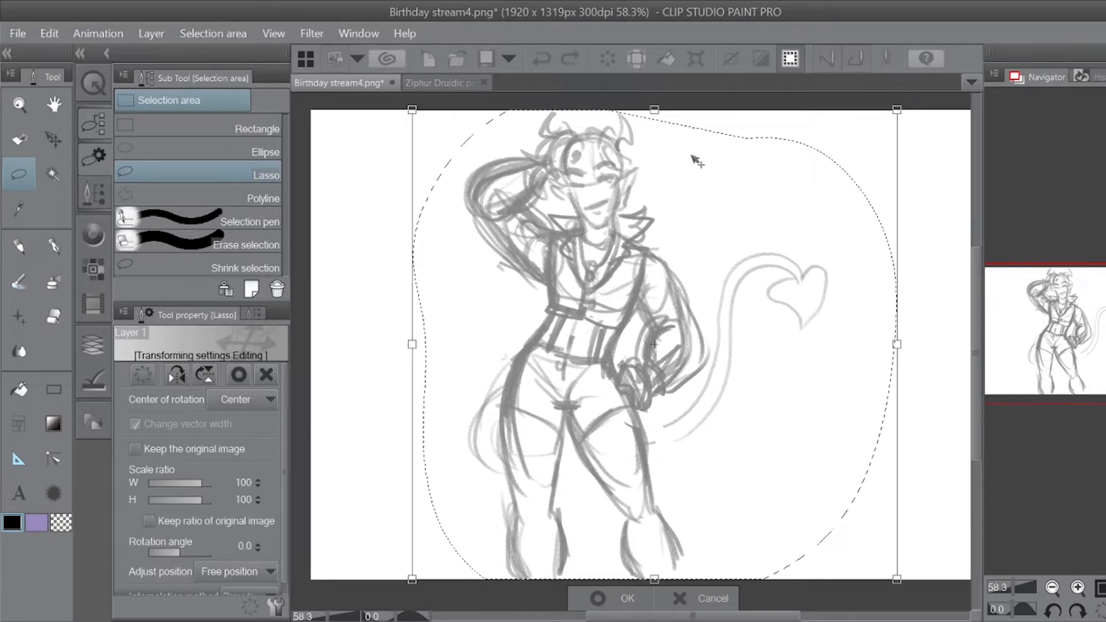
left_click_drag(848, 167, 841, 168)
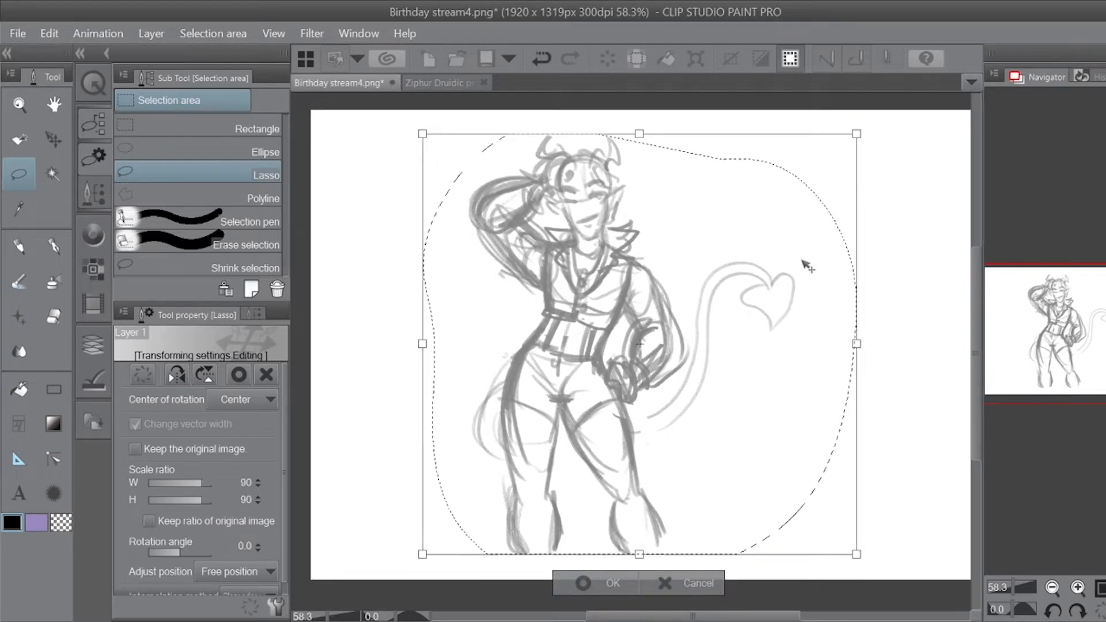
left_click_drag(773, 302, 771, 314)
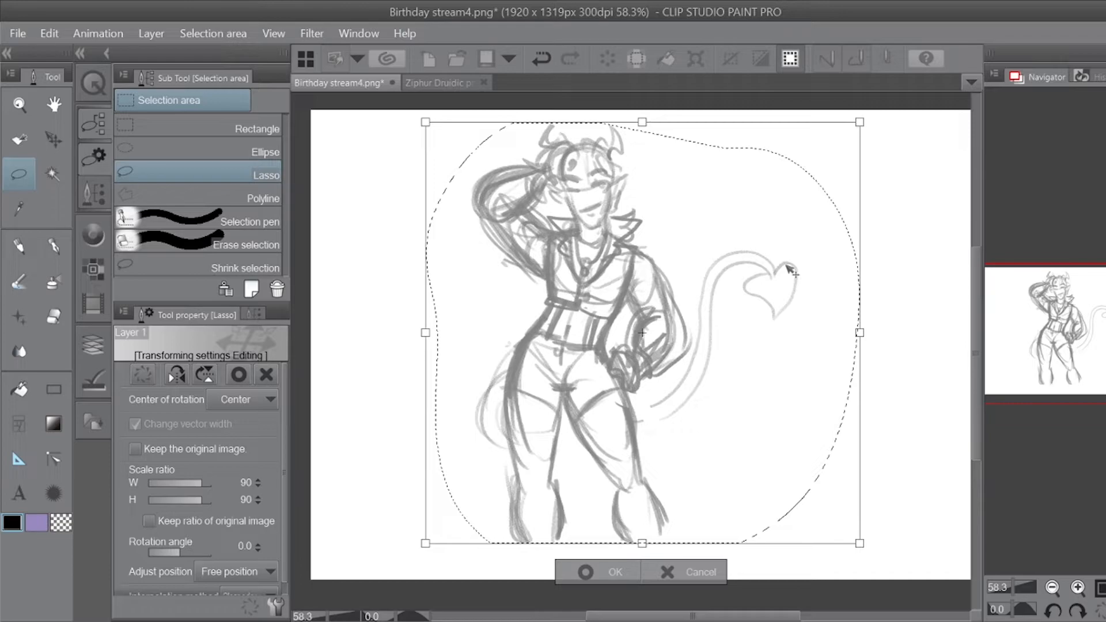
key("Return")
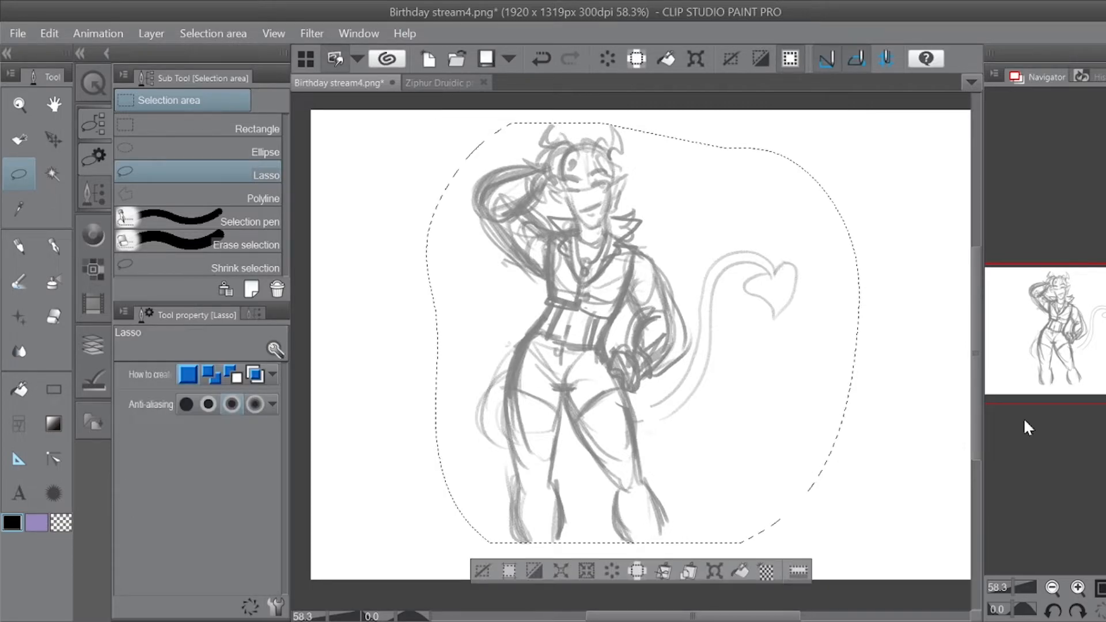
Step: Clear the selection and extend the canvas downward to 1920 x 1520 px
left_click(1007, 584)
left_click(1007, 584)
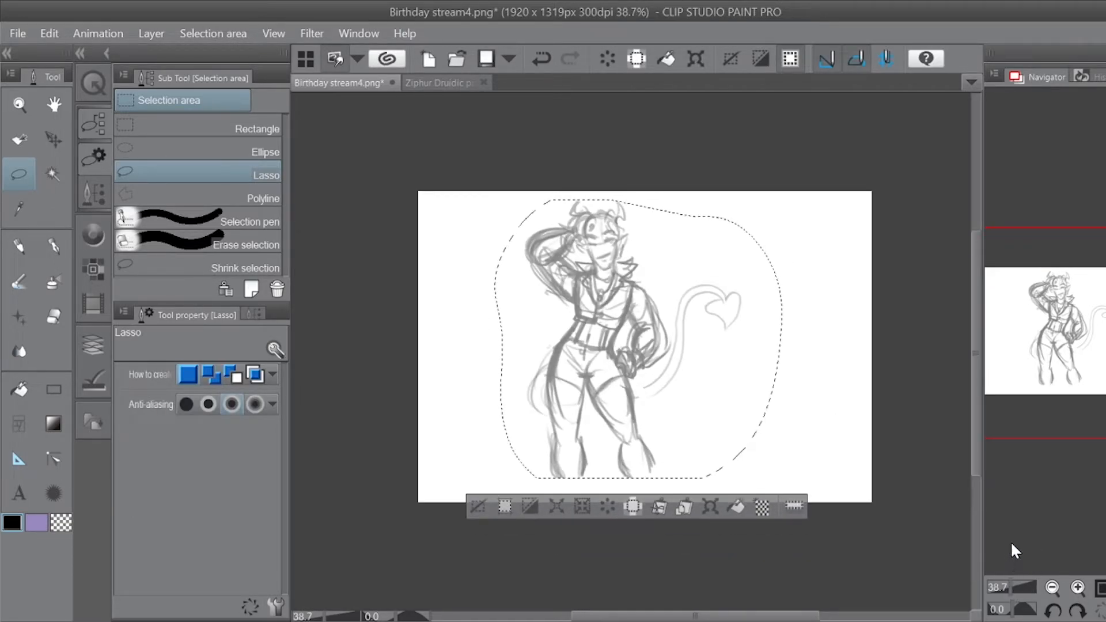
key("ctrl+d")
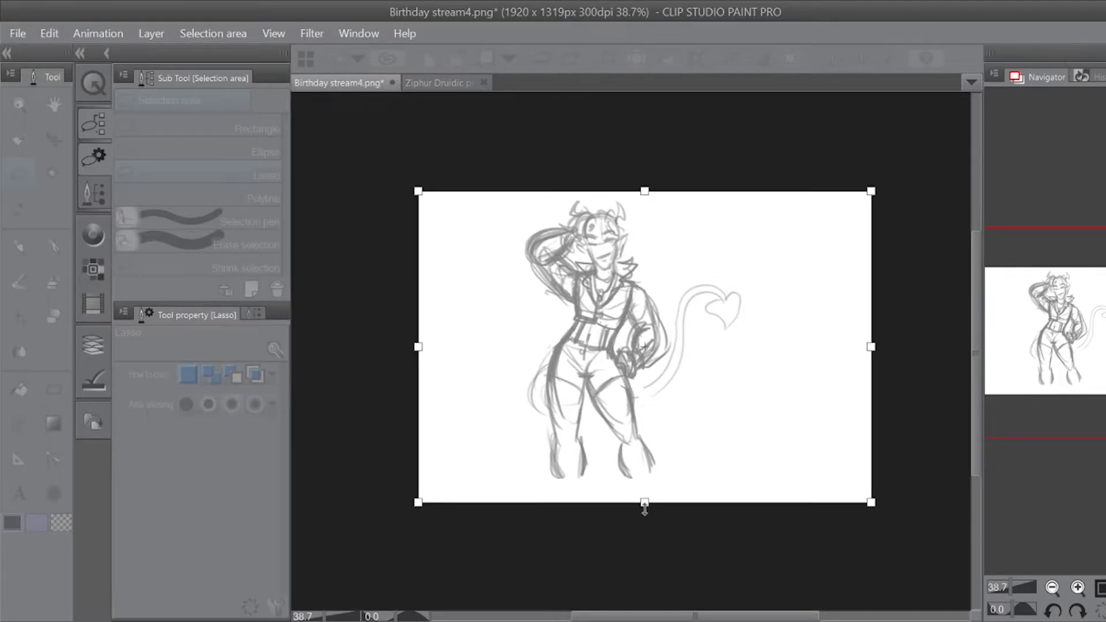
left_click_drag(644, 502, 652, 550)
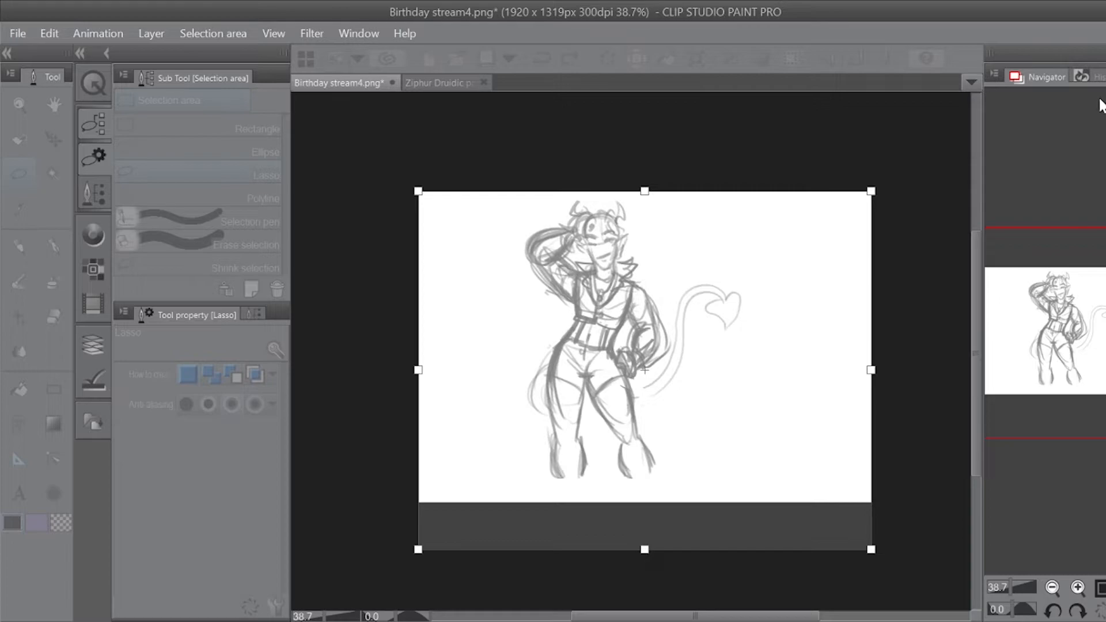
key("Return")
left_click(1013, 586)
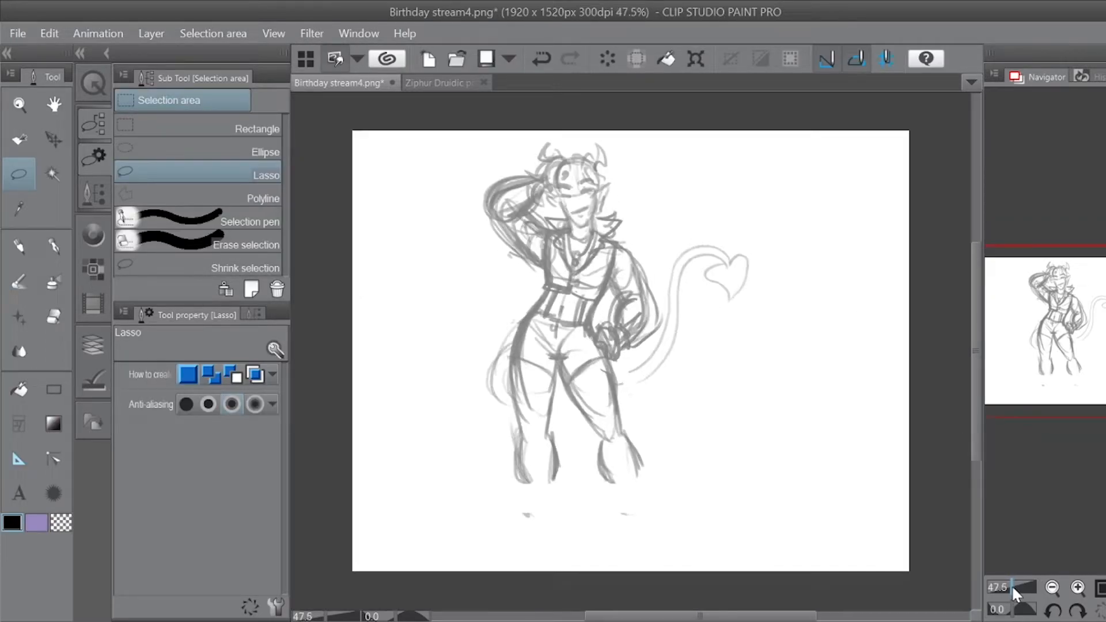
Step: Extend both lower legs down to the ankles with the Design pencil
left_click(23, 246)
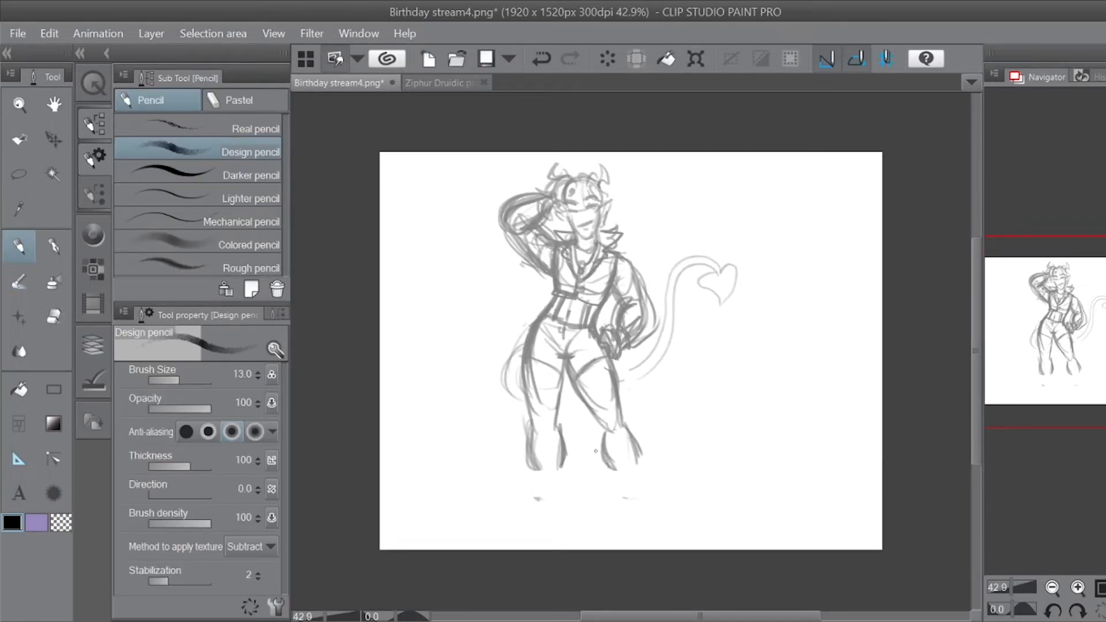
left_click_drag(603, 459, 631, 522)
left_click_drag(633, 443, 636, 515)
mouse_move(561, 467)
left_mouse_down()
mouse_move(558, 496)
mouse_move(561, 471)
left_mouse_up()
left_click_drag(564, 468, 547, 510)
left_click_drag(531, 431, 535, 439)
left_click_drag(531, 436, 555, 517)
left_click_drag(562, 444, 551, 521)
Step: Sketch the ankles and both feet at the canvas's lower edge
mouse_move(561, 469)
left_mouse_down()
mouse_move(562, 524)
mouse_move(550, 543)
mouse_move(573, 548)
left_mouse_up()
left_click_drag(550, 499, 553, 524)
left_click_drag(625, 512, 621, 542)
left_click_drag(620, 540, 641, 540)
left_click_drag(640, 504, 645, 542)
left_click_drag(620, 546, 646, 543)
mouse_move(628, 506)
left_mouse_down()
mouse_move(628, 539)
mouse_move(628, 512)
left_mouse_up()
left_click_drag(621, 485, 625, 512)
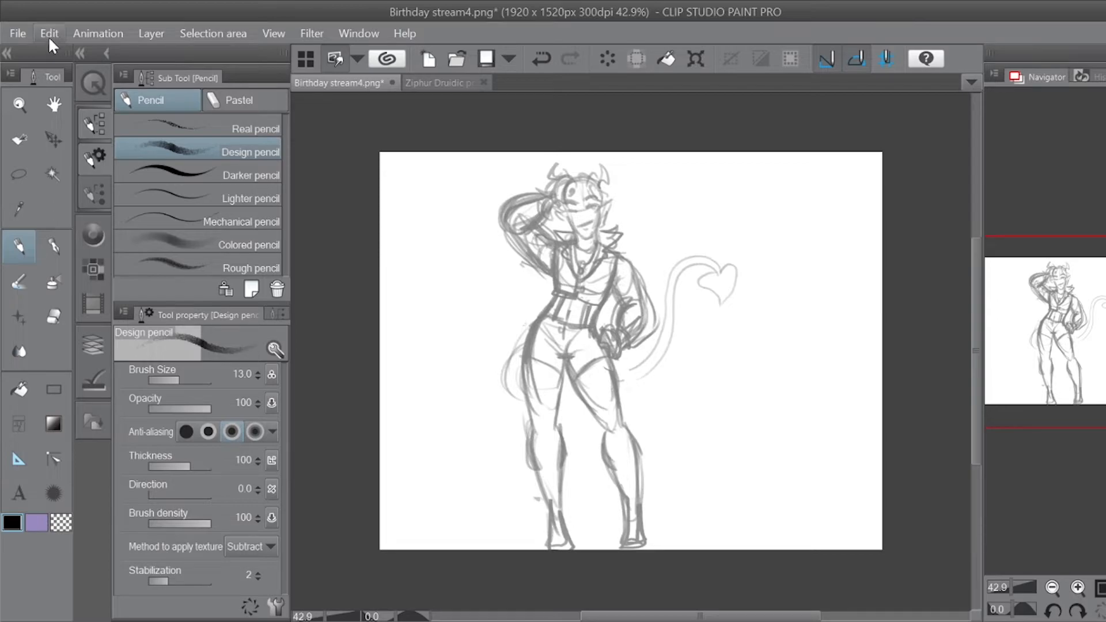
Step: Extend the canvas below the feet to 1920 x 1558 px
key("ctrl+t")
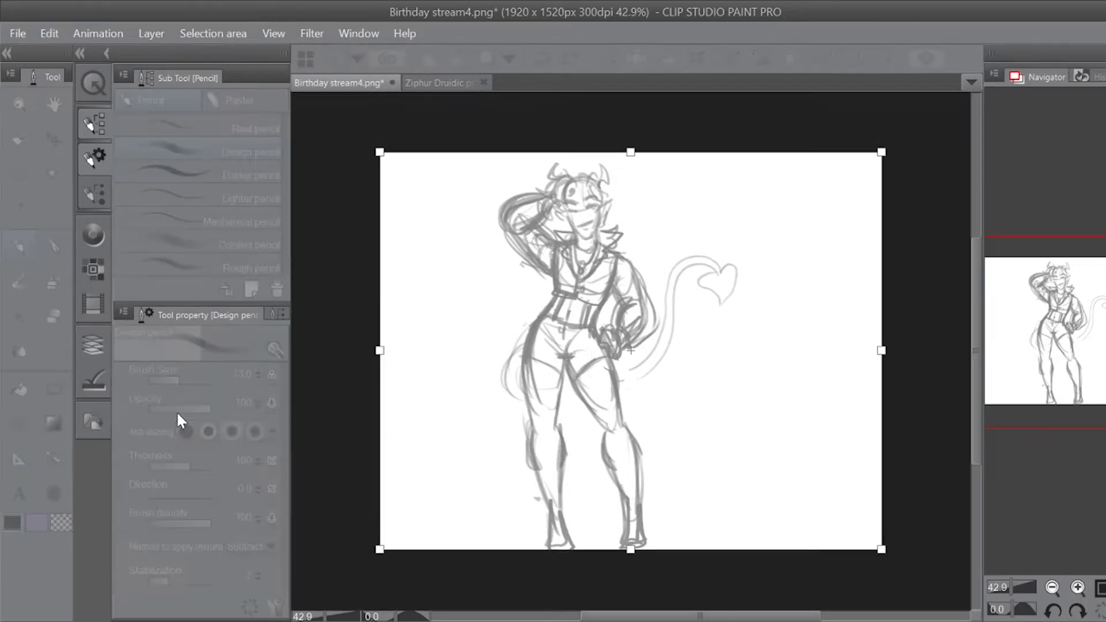
left_click_drag(630, 548, 630, 556)
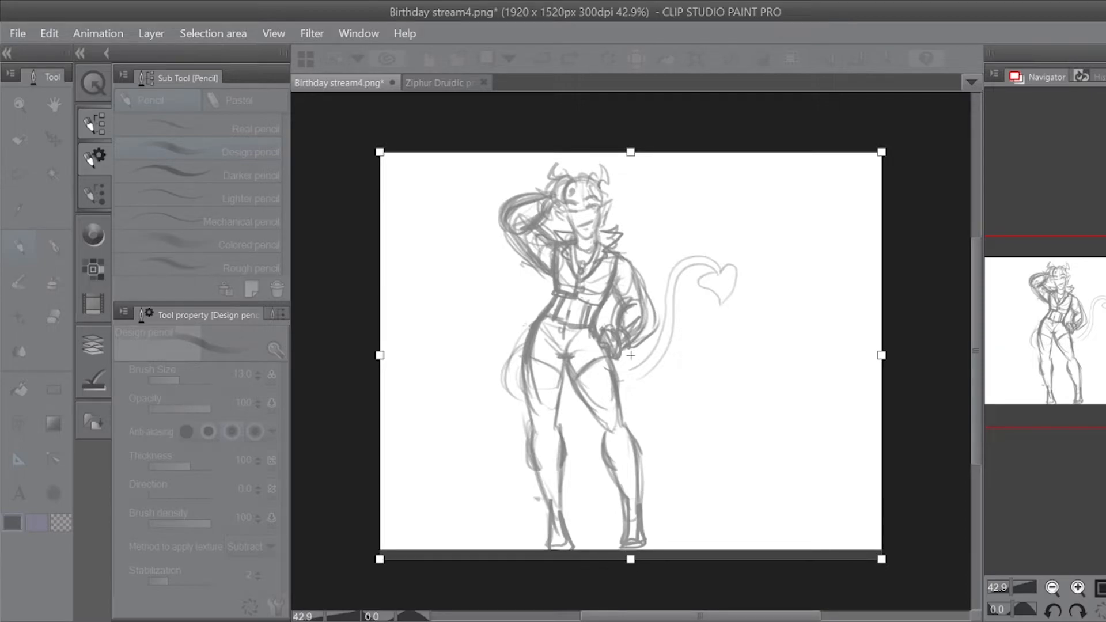
key("Return")
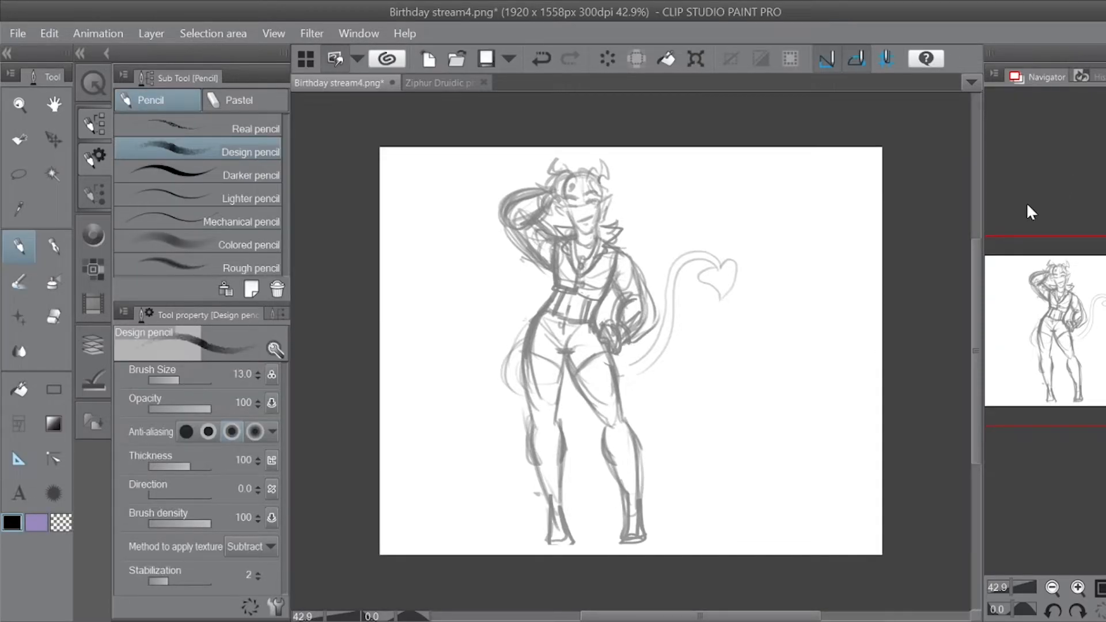
Step: Finish the soles of both feet and erase the old tail, including its loop beside the hip
mouse_move(547, 543)
left_mouse_down()
mouse_move(643, 542)
mouse_move(645, 521)
left_mouse_up()
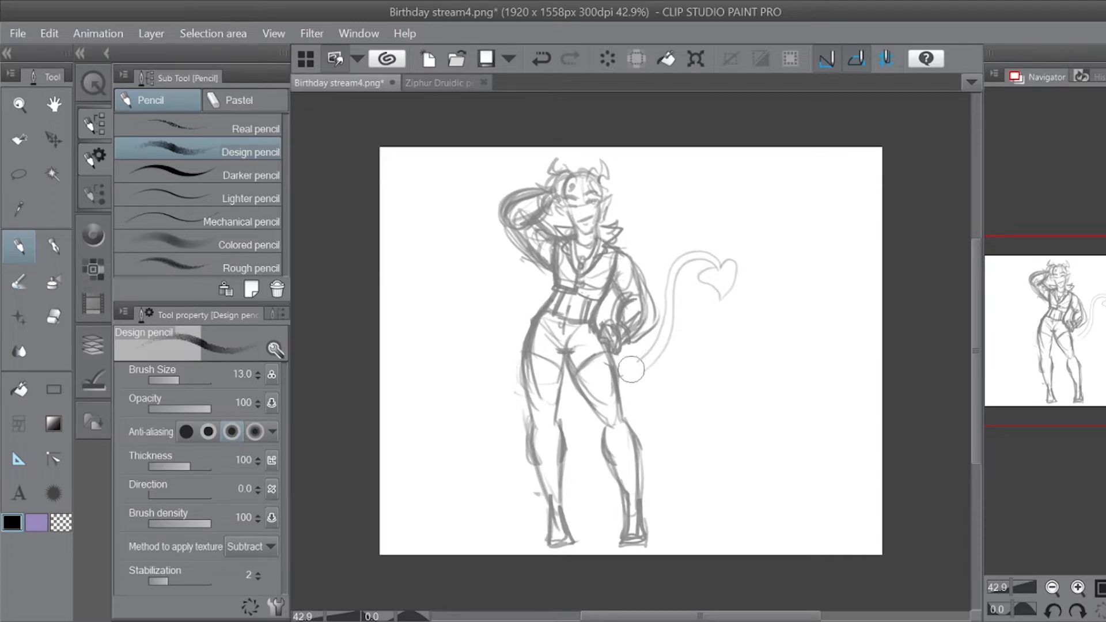
mouse_move(644, 366)
left_mouse_down()
mouse_move(671, 266)
mouse_move(710, 356)
left_mouse_up()
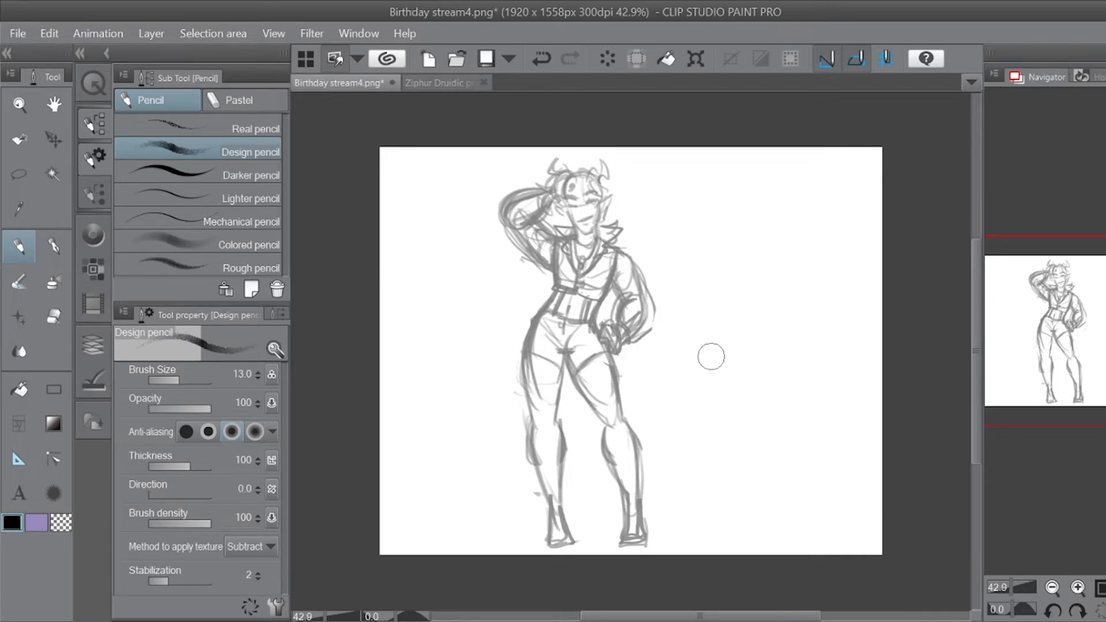
Step: Sketch a new tail looping low behind the legs and curving upward to a heart-shaped tip
mouse_move(529, 322)
left_mouse_down()
mouse_move(515, 394)
mouse_move(527, 466)
left_mouse_up()
left_click_drag(530, 400, 524, 441)
mouse_move(590, 441)
left_mouse_down()
mouse_move(567, 453)
mouse_move(599, 449)
left_mouse_up()
mouse_move(624, 432)
left_mouse_down()
mouse_move(683, 322)
mouse_move(712, 305)
mouse_move(704, 327)
mouse_move(749, 314)
mouse_move(702, 305)
left_mouse_up()
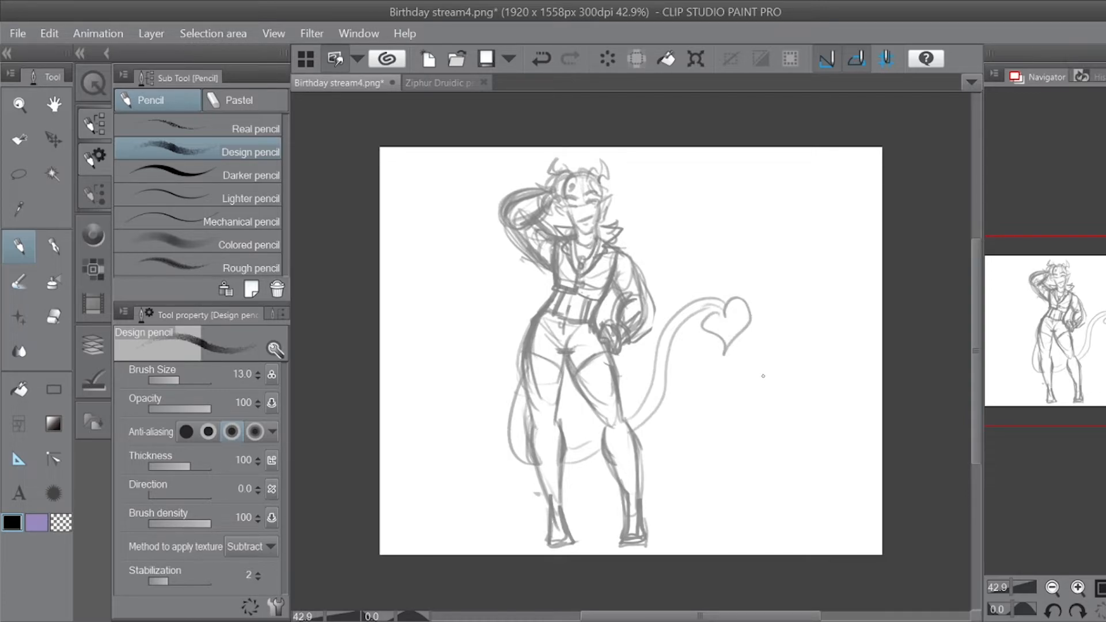
Step: Undo the tail's heart tip and redraw it, darkening the curve leading into it
key("ctrl+z")
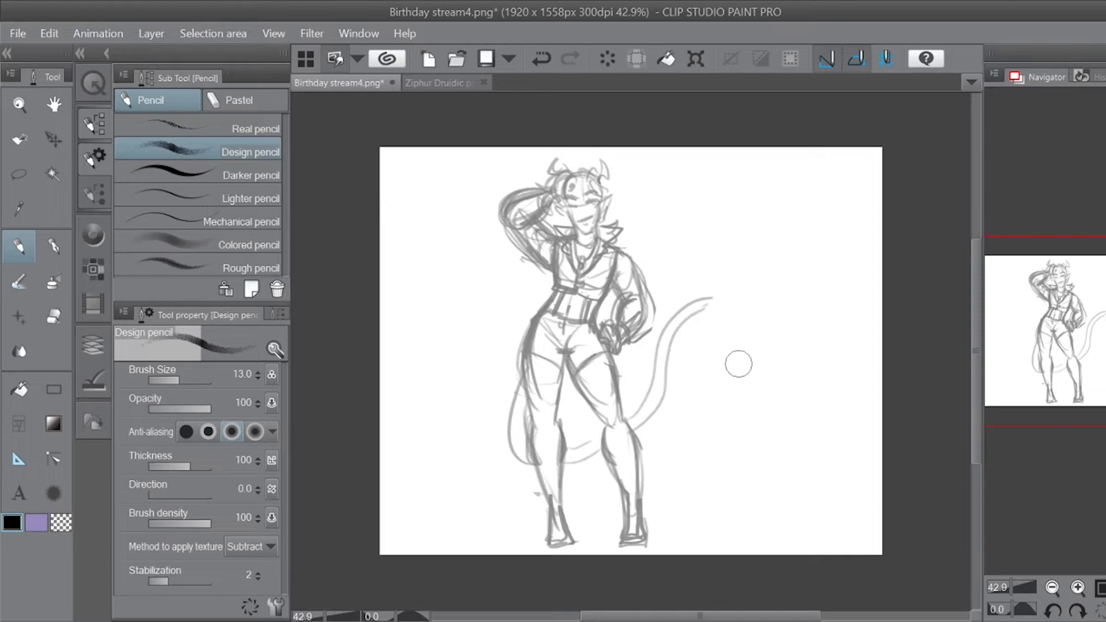
left_click_drag(687, 318, 722, 307)
mouse_move(706, 299)
left_mouse_down()
mouse_move(721, 317)
mouse_move(708, 333)
mouse_move(744, 331)
mouse_move(711, 309)
mouse_move(724, 316)
mouse_move(678, 334)
mouse_move(663, 366)
left_mouse_up()
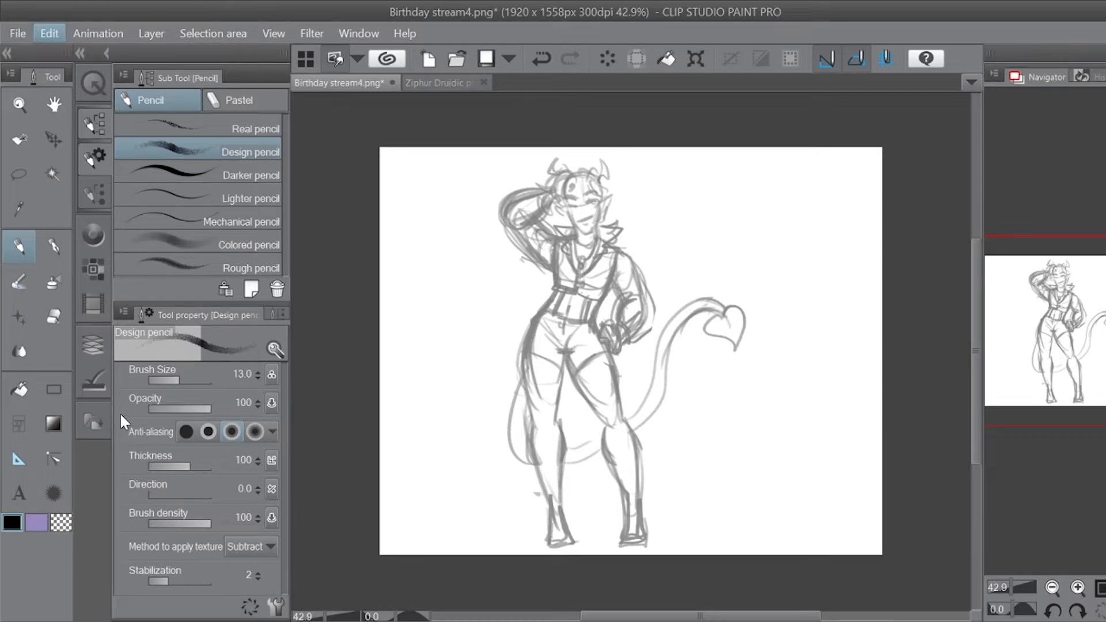
Step: Lasso the figure above the ankles, move it up slightly to lengthen the legs, and clear the selection
left_click(22, 175)
mouse_move(560, 148)
left_mouse_down()
mouse_move(450, 302)
mouse_move(488, 456)
mouse_move(485, 492)
mouse_move(650, 492)
mouse_move(746, 430)
mouse_move(821, 294)
mouse_move(634, 149)
left_mouse_up()
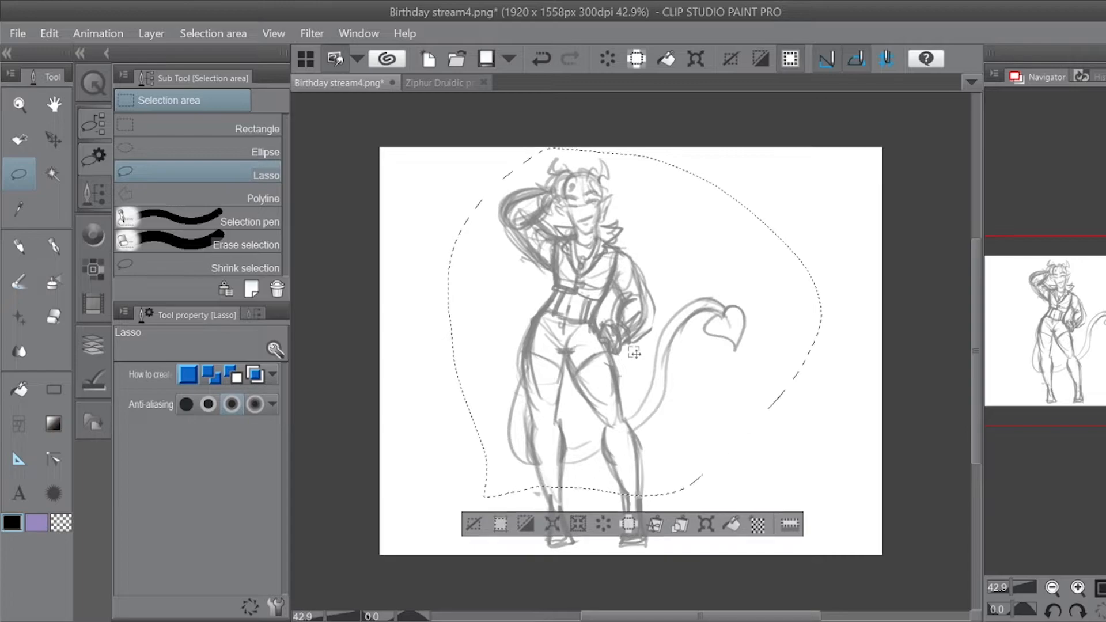
left_click(57, 142)
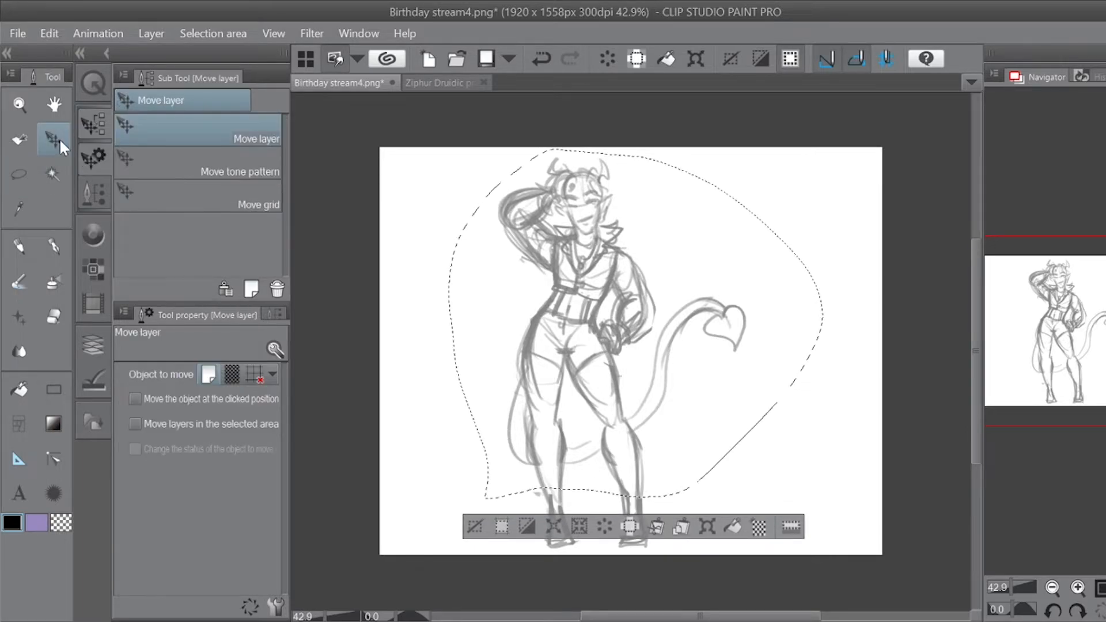
left_click_drag(612, 373, 612, 363)
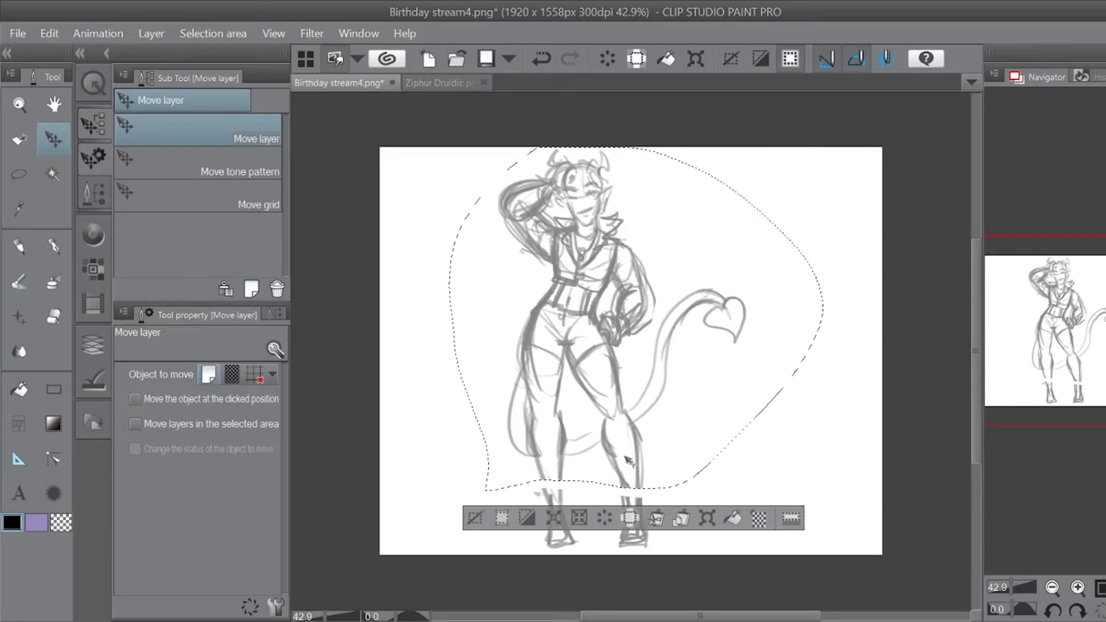
key("ctrl+d")
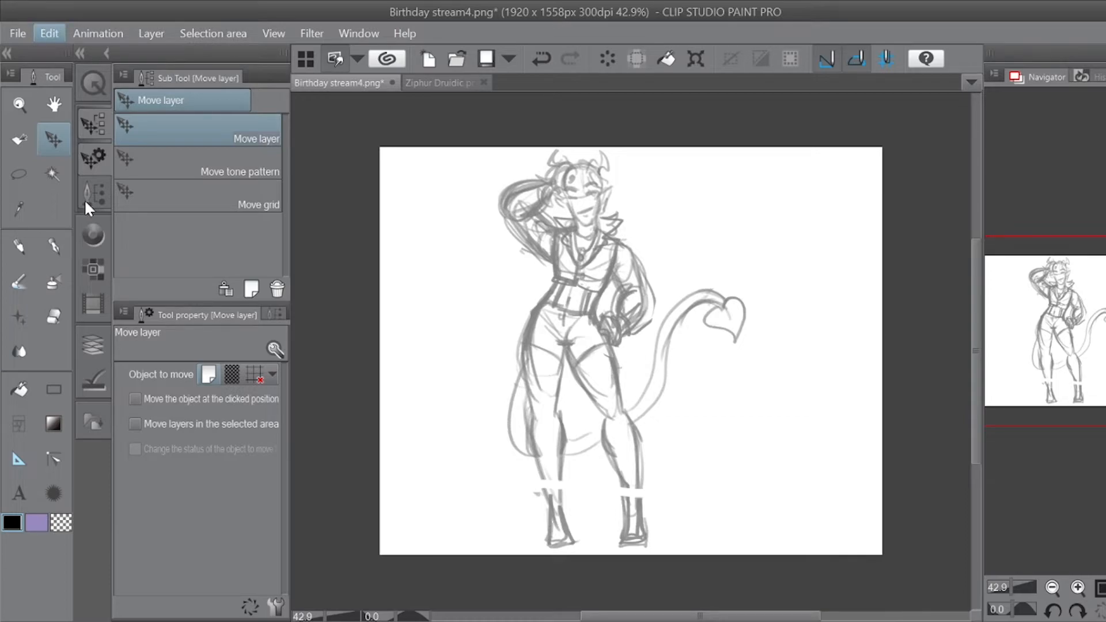
Step: Extend the canvas downward to 1920 x 1661 px to make room below the feet
key("ctrl+alt+c")
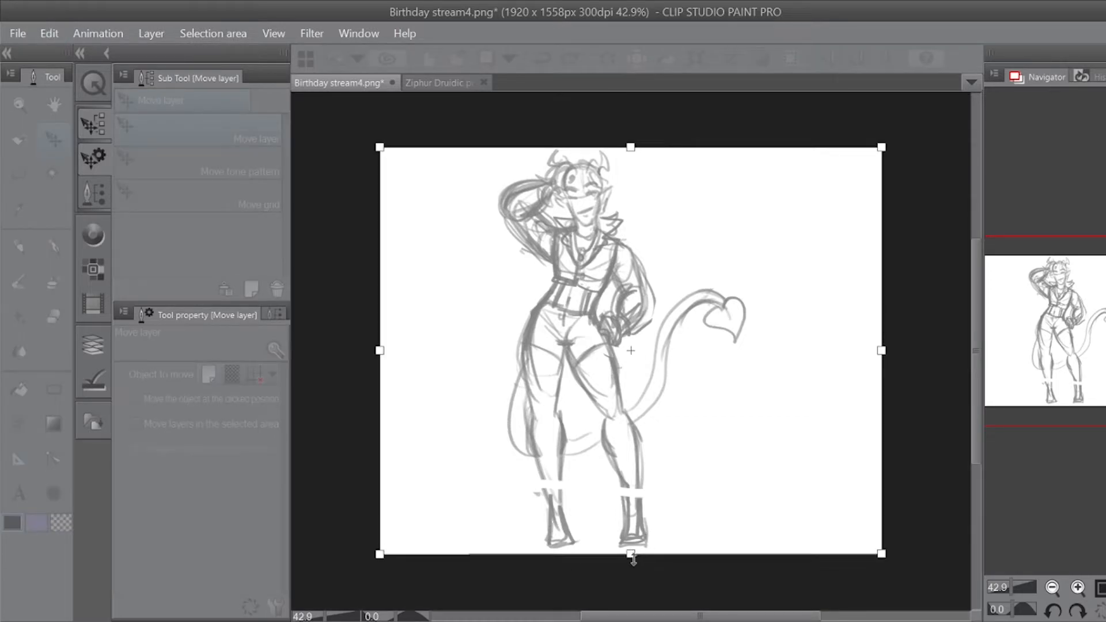
left_click_drag(630, 554, 631, 577)
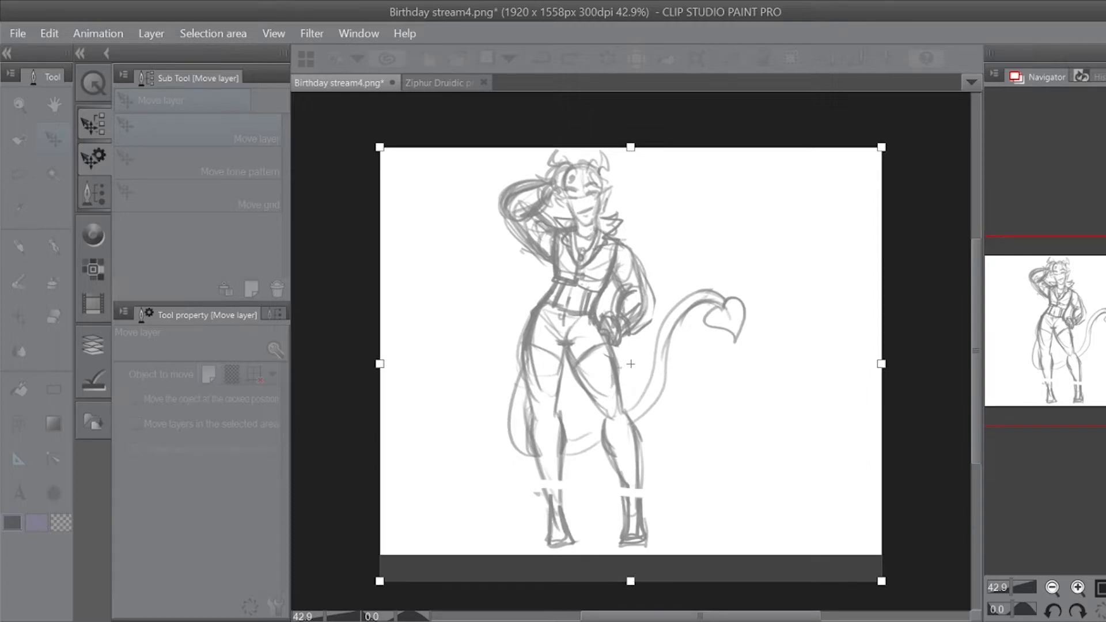
key("Escape")
Step: Lasso both feet, move them down to lengthen the lower legs, and clear the selection
left_click(23, 173)
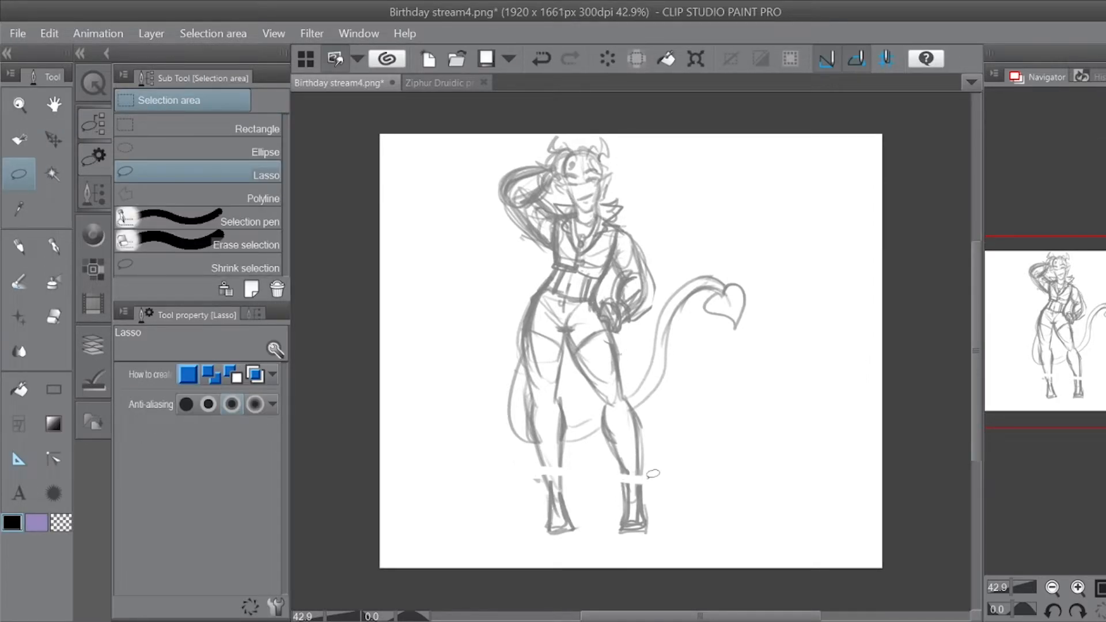
left_click_drag(652, 474, 657, 533)
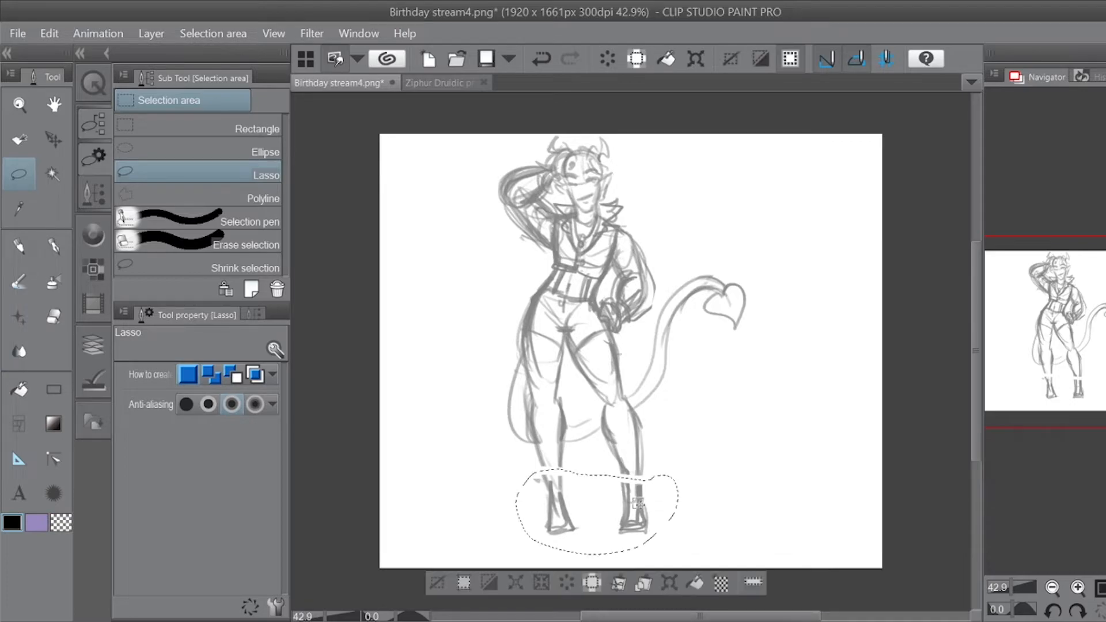
left_click(63, 141)
left_click_drag(630, 506, 632, 521)
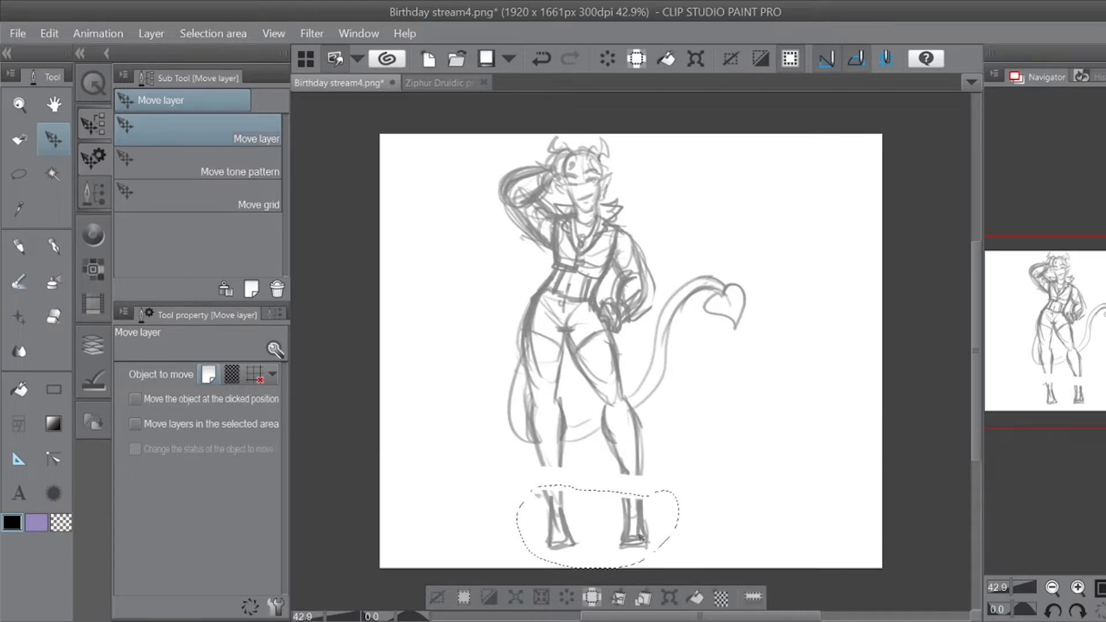
left_click_drag(635, 530, 635, 533)
key("ctrl+d")
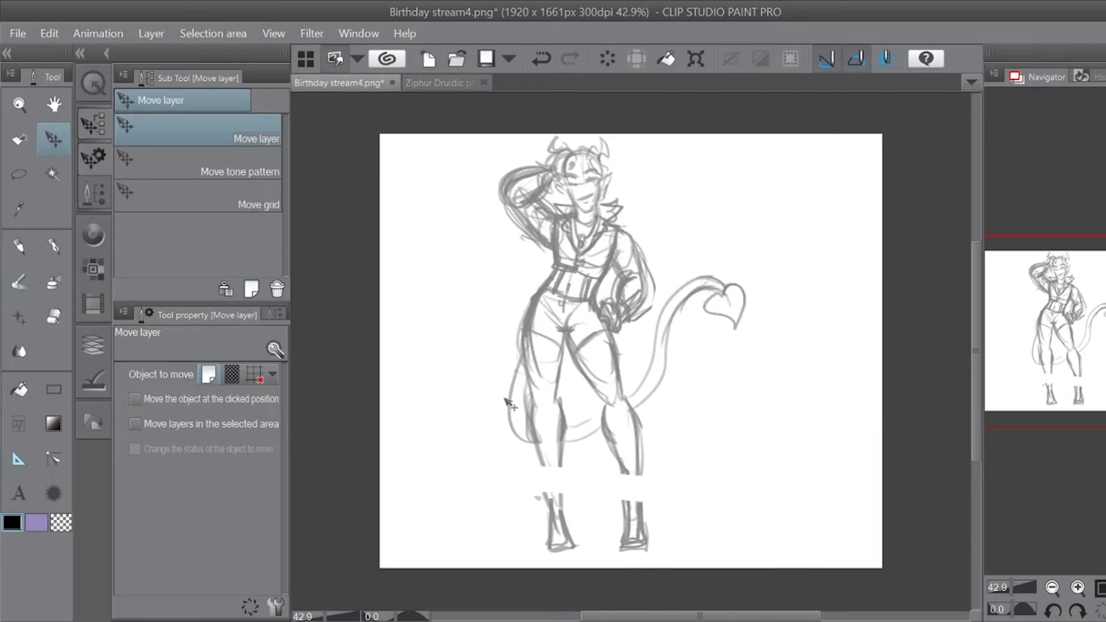
Step: Sketch shin lines with the Design pencil bridging the gaps between both calves and the lowered feet
left_click(19, 245)
left_click_drag(538, 453, 563, 516)
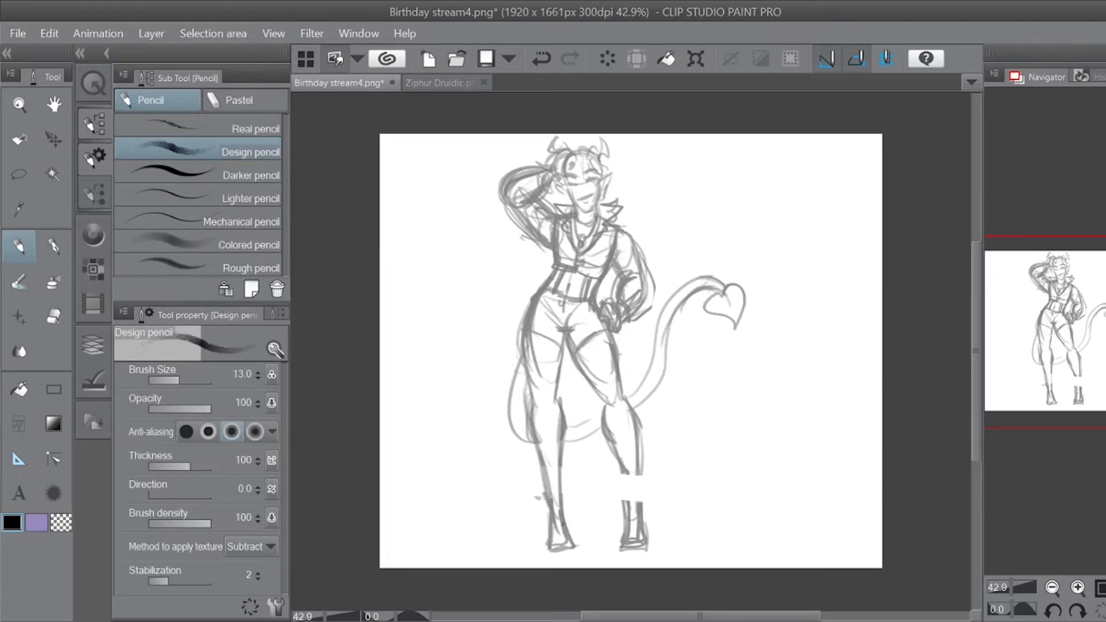
mouse_move(620, 464)
left_mouse_down()
mouse_move(622, 505)
mouse_move(618, 452)
mouse_move(628, 527)
left_mouse_up()
left_click_drag(644, 446, 645, 534)
left_click_drag(638, 474, 631, 502)
Step: Erase the shin beside the tail and redraw it, adding bands below the knee and at the ankle on both legs
key("o")
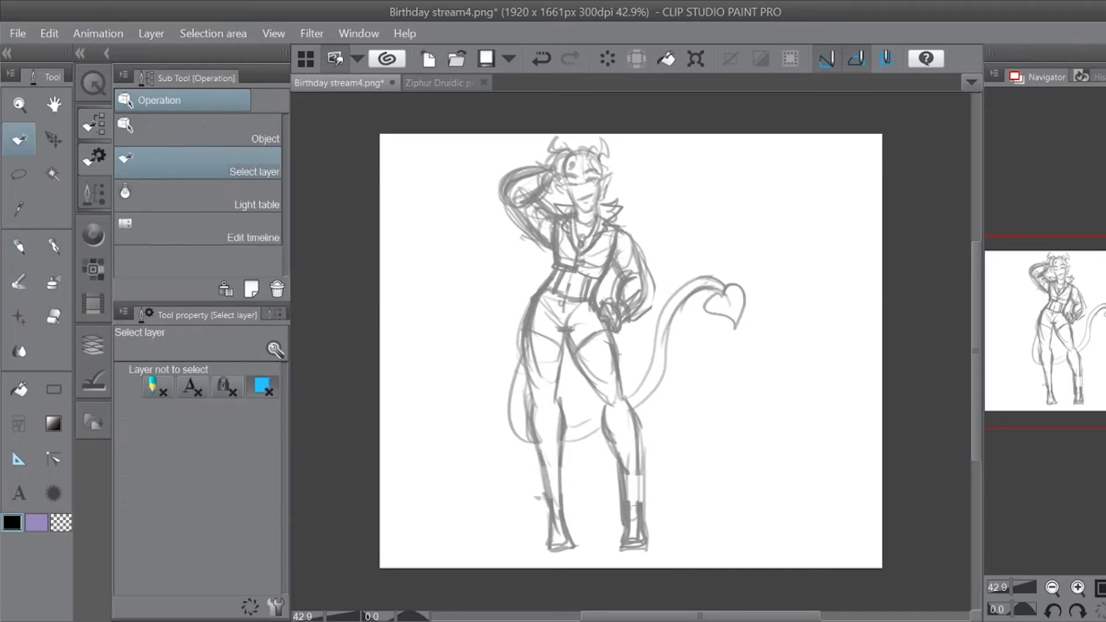
mouse_move(625, 467)
left_mouse_down()
mouse_move(624, 510)
mouse_move(639, 495)
mouse_move(668, 537)
left_mouse_up()
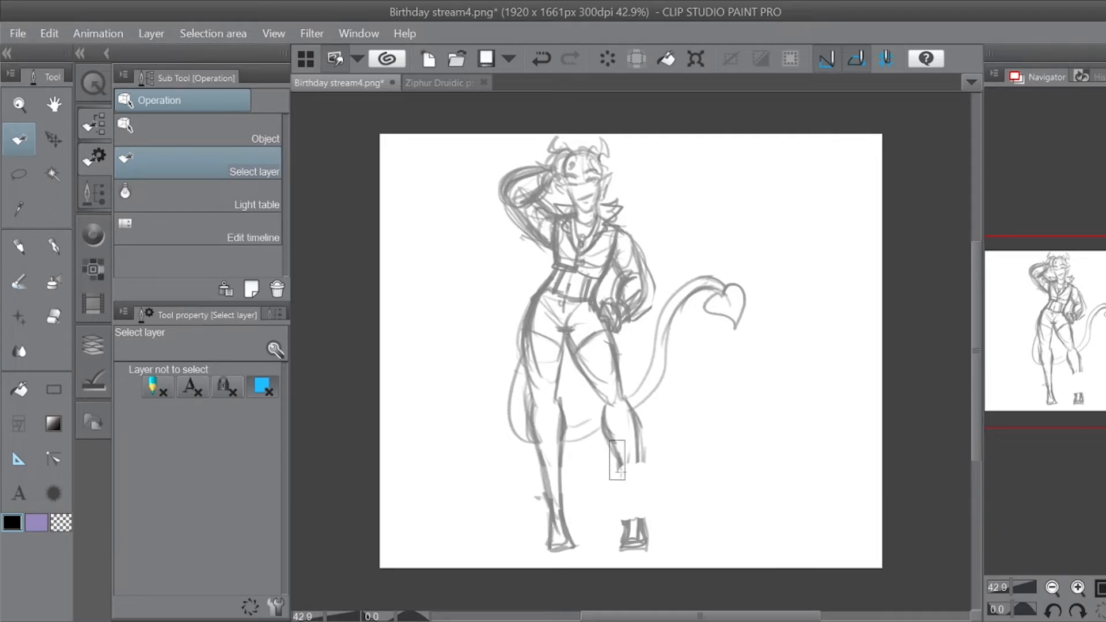
left_click(20, 246)
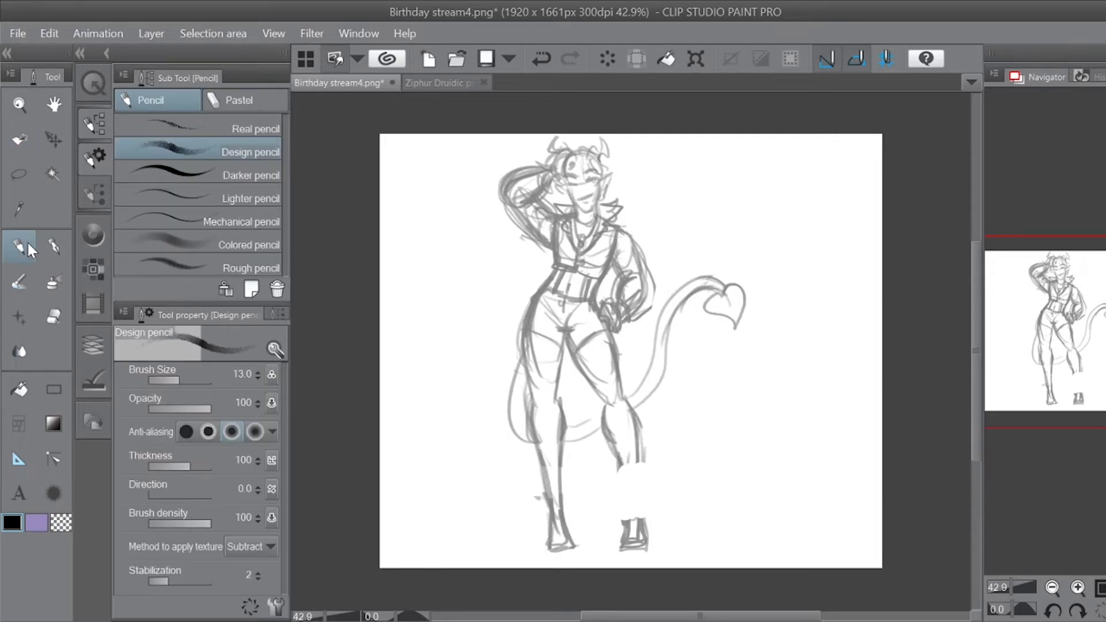
mouse_move(613, 455)
left_mouse_down()
mouse_move(623, 498)
mouse_move(628, 466)
mouse_move(625, 519)
mouse_move(644, 439)
mouse_move(642, 521)
left_mouse_up()
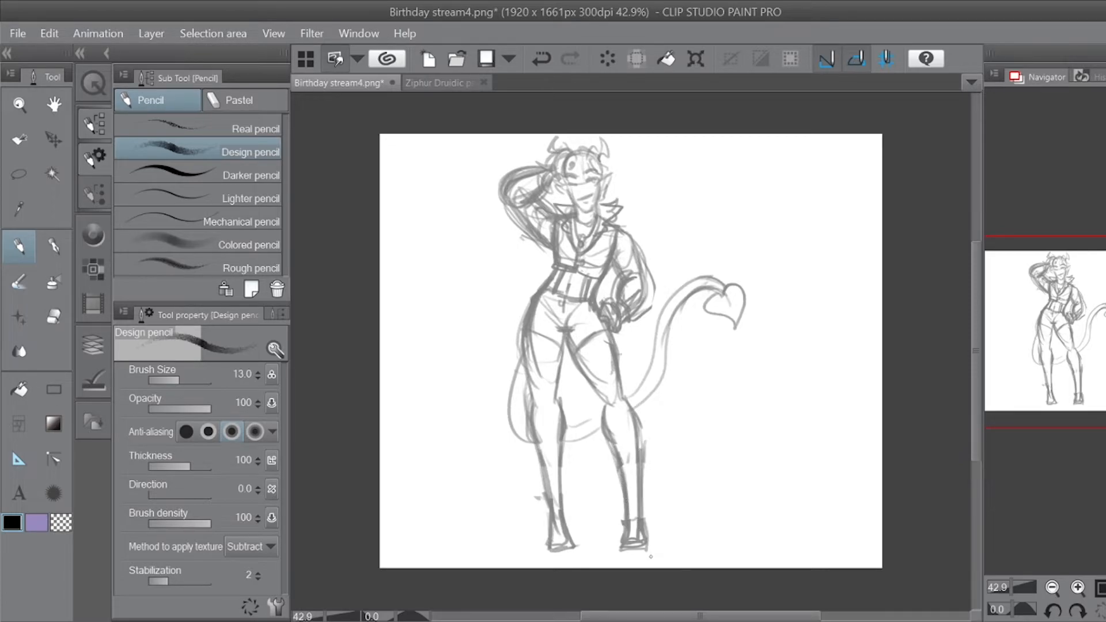
mouse_move(615, 456)
left_mouse_down()
mouse_move(625, 523)
mouse_move(648, 522)
left_mouse_up()
left_click_drag(644, 520, 641, 496)
mouse_move(615, 453)
left_mouse_down()
mouse_move(644, 447)
mouse_move(636, 451)
left_mouse_up()
mouse_move(538, 459)
left_mouse_down()
mouse_move(566, 455)
mouse_move(549, 456)
mouse_move(548, 531)
left_mouse_up()
mouse_move(569, 443)
left_mouse_down()
mouse_move(562, 527)
mouse_move(565, 514)
left_mouse_up()
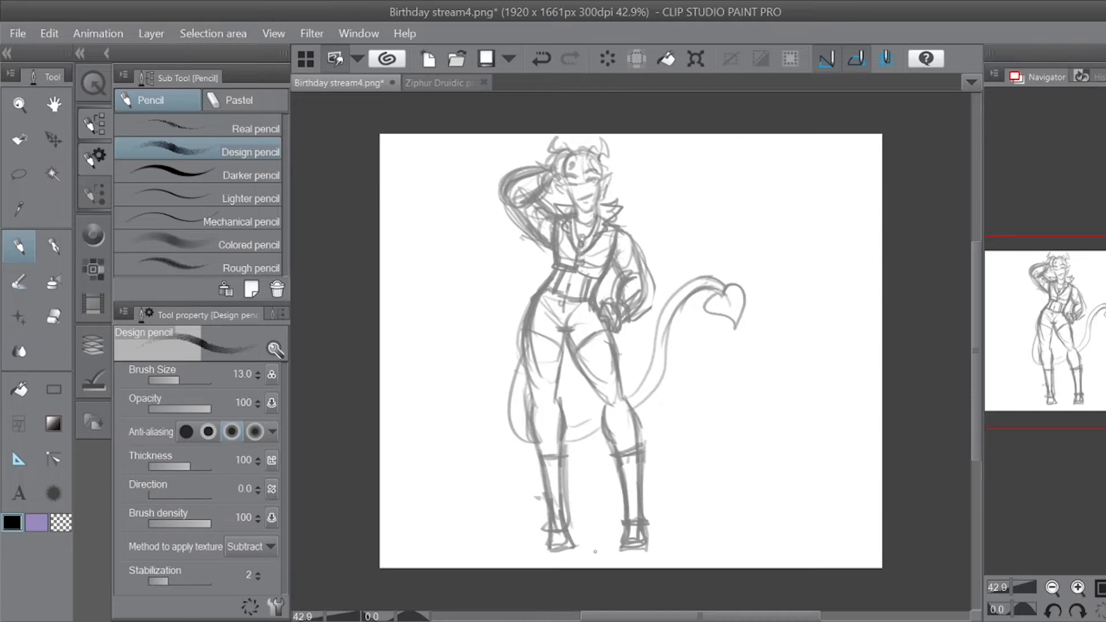
Step: Erase both knees and calves and redraw them lower, with circles marking the knees and longer thighs
left_click_drag(609, 416, 612, 443)
left_click_drag(630, 411, 639, 432)
mouse_move(545, 409)
left_mouse_down()
mouse_move(541, 432)
mouse_move(558, 451)
mouse_move(630, 466)
left_mouse_up()
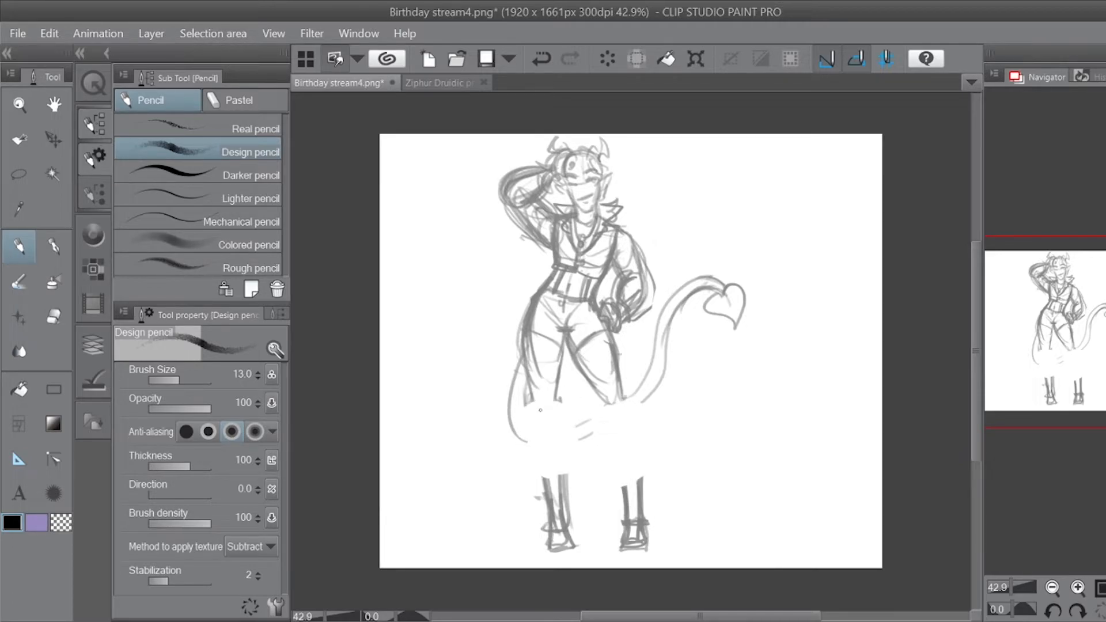
left_click_drag(540, 410, 531, 470)
mouse_move(536, 429)
left_mouse_down()
mouse_move(552, 513)
mouse_move(560, 458)
mouse_move(564, 518)
left_mouse_up()
mouse_move(521, 371)
left_mouse_down()
mouse_move(532, 437)
mouse_move(519, 320)
mouse_move(557, 427)
left_mouse_up()
mouse_move(592, 387)
left_mouse_down()
mouse_move(608, 463)
mouse_move(608, 441)
mouse_move(623, 504)
left_mouse_up()
mouse_move(614, 467)
left_mouse_down()
mouse_move(622, 494)
mouse_move(614, 414)
mouse_move(641, 449)
mouse_move(640, 498)
mouse_move(619, 366)
left_mouse_up()
mouse_move(628, 416)
left_mouse_down()
mouse_move(612, 333)
mouse_move(631, 418)
left_mouse_up()
mouse_move(628, 397)
left_mouse_down()
mouse_move(611, 333)
mouse_move(611, 411)
left_mouse_up()
mouse_move(576, 356)
left_mouse_down()
mouse_move(610, 425)
mouse_move(619, 479)
left_mouse_up()
left_click_drag(589, 386, 607, 436)
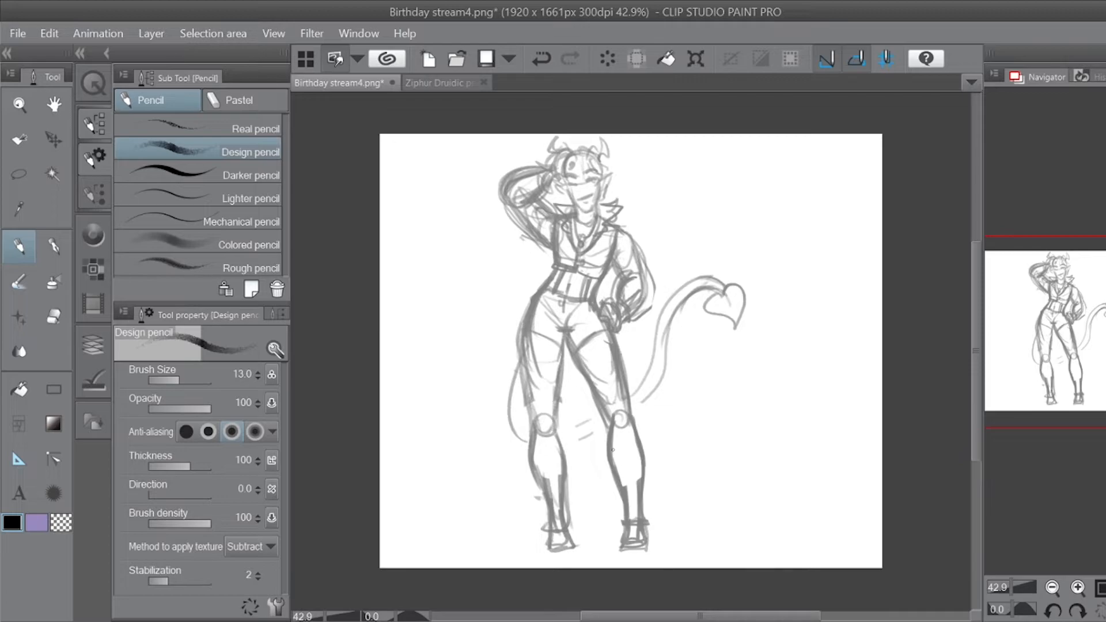
Step: Erase and redraw the calf on the tail side with a smoother curve, then strengthen the inner thigh lines
mouse_move(613, 449)
left_mouse_down()
mouse_move(614, 433)
mouse_move(624, 493)
mouse_move(646, 464)
left_mouse_up()
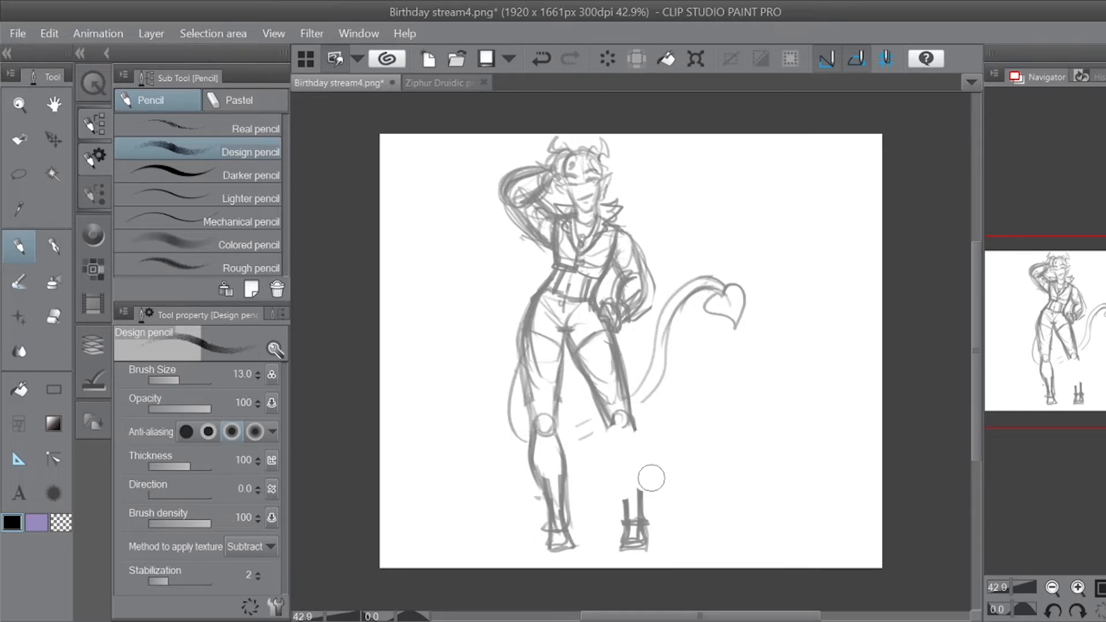
mouse_move(609, 426)
left_mouse_down()
mouse_move(608, 467)
mouse_move(626, 502)
left_mouse_up()
left_click_drag(608, 464, 626, 499)
mouse_move(613, 425)
left_mouse_down()
mouse_move(609, 472)
mouse_move(611, 449)
mouse_move(640, 462)
mouse_move(638, 493)
mouse_move(642, 460)
mouse_move(602, 425)
mouse_move(621, 494)
left_mouse_up()
left_click_drag(620, 548, 639, 546)
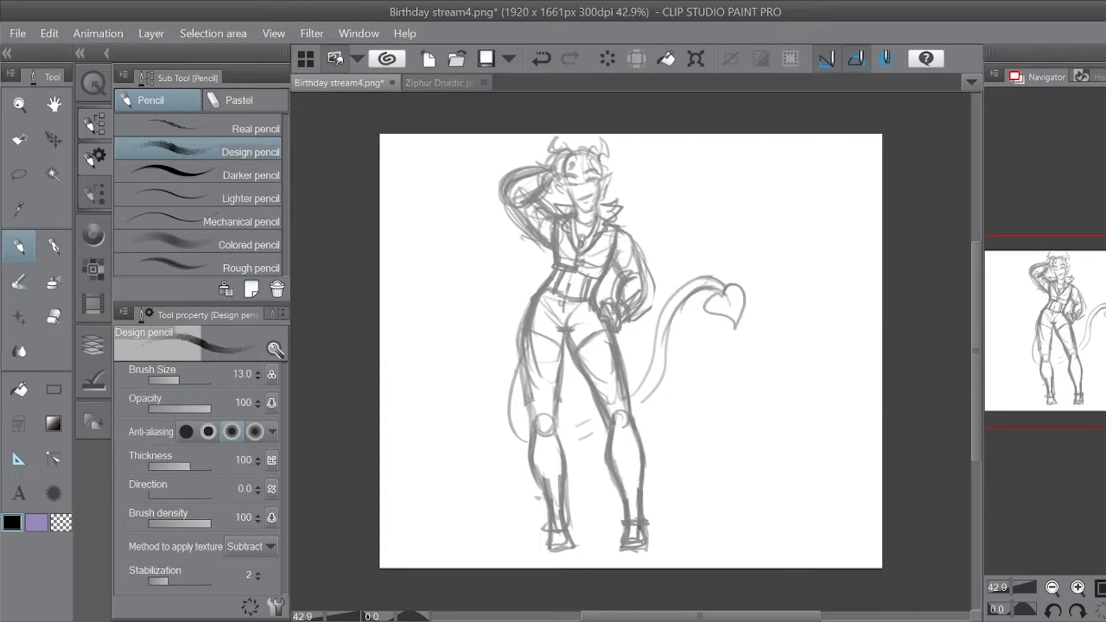
left_click_drag(568, 346, 555, 426)
mouse_move(584, 370)
left_mouse_down()
mouse_move(598, 412)
mouse_move(595, 402)
left_mouse_up()
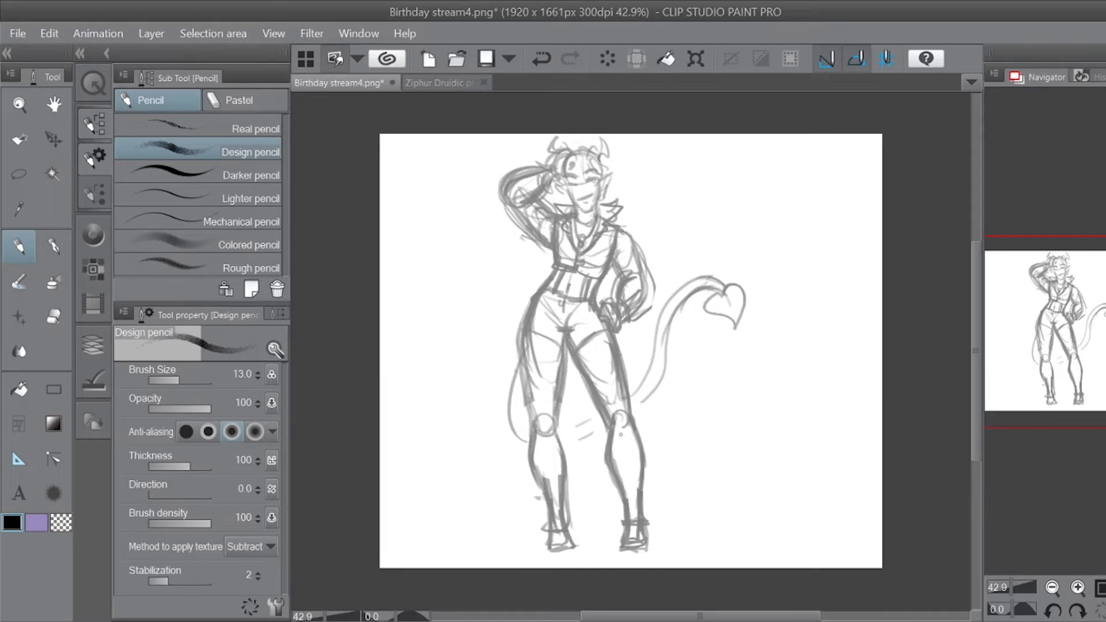
Step: Draw both eyebrows in solid black over the face sketch and reduce the pencil size to 9
mouse_move(1012, 582)
left_mouse_down()
mouse_move(1028, 569)
mouse_move(1018, 582)
left_mouse_up()
left_click_drag(1061, 312, 1049, 297)
left_click(93, 345)
left_click(99, 121)
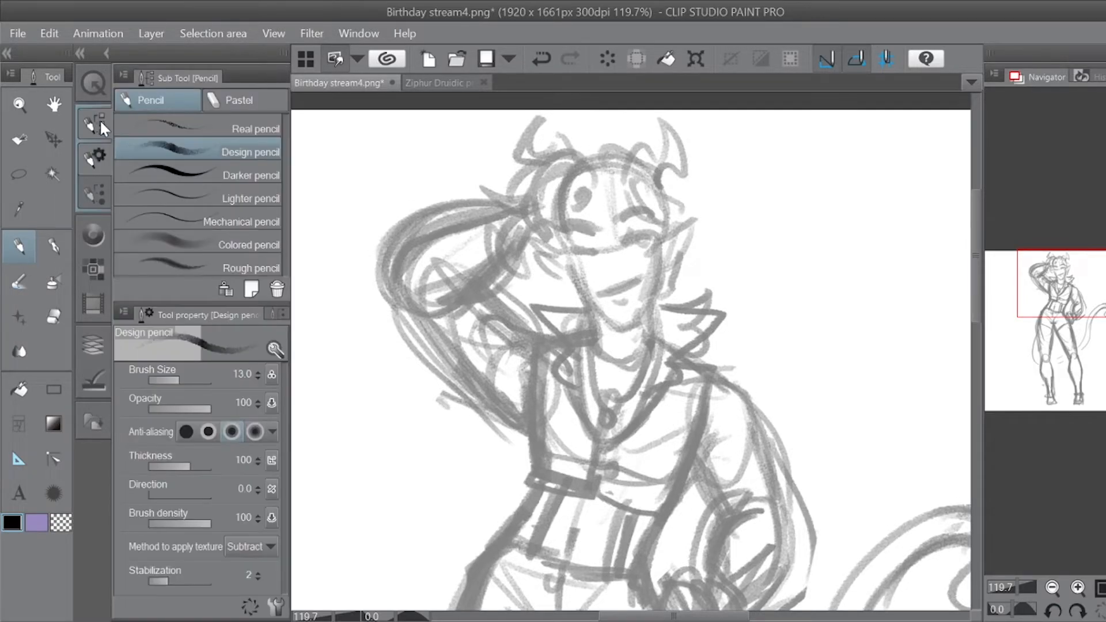
left_click(257, 377)
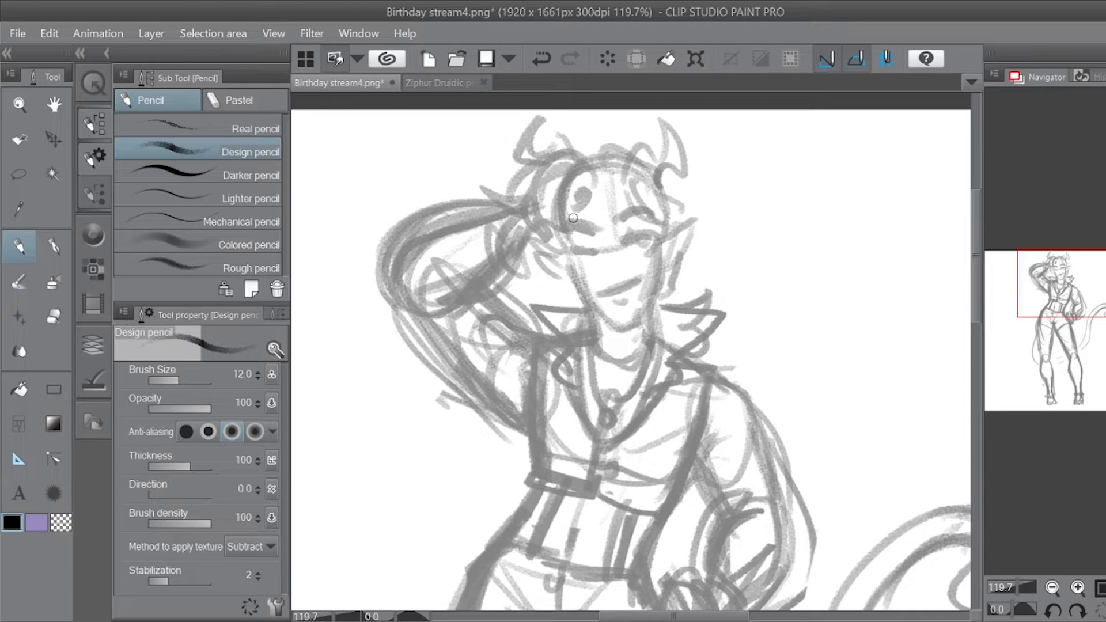
key("bracketleft")
mouse_move(617, 219)
left_mouse_down()
mouse_move(654, 211)
mouse_move(645, 203)
mouse_move(563, 232)
mouse_move(592, 224)
mouse_move(581, 221)
mouse_move(629, 241)
left_mouse_up()
left_click(257, 377)
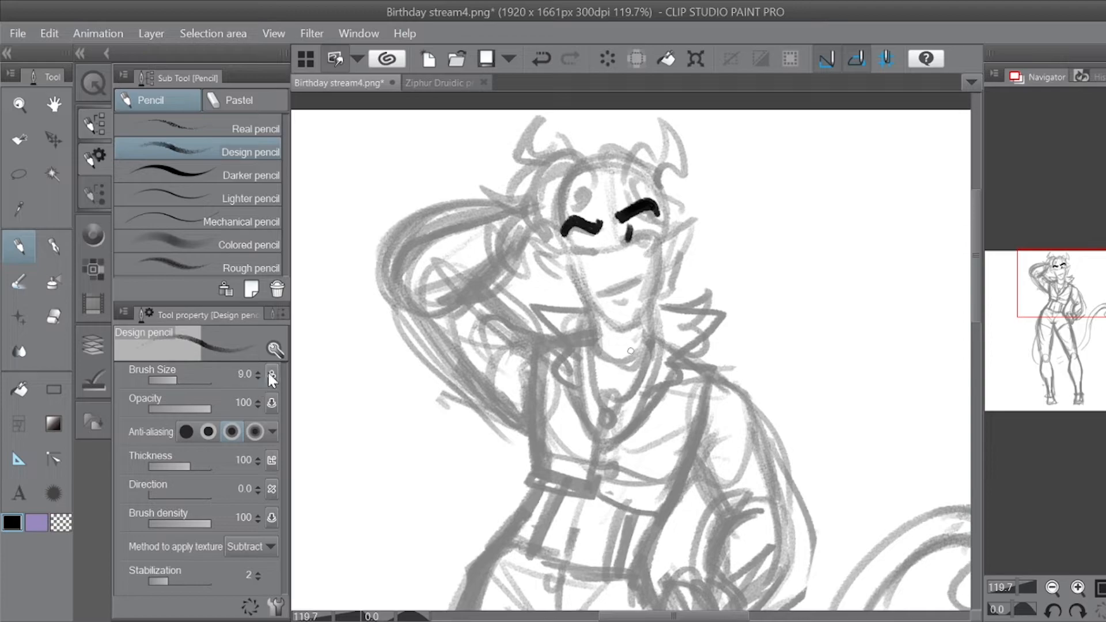
key("ctrl+z")
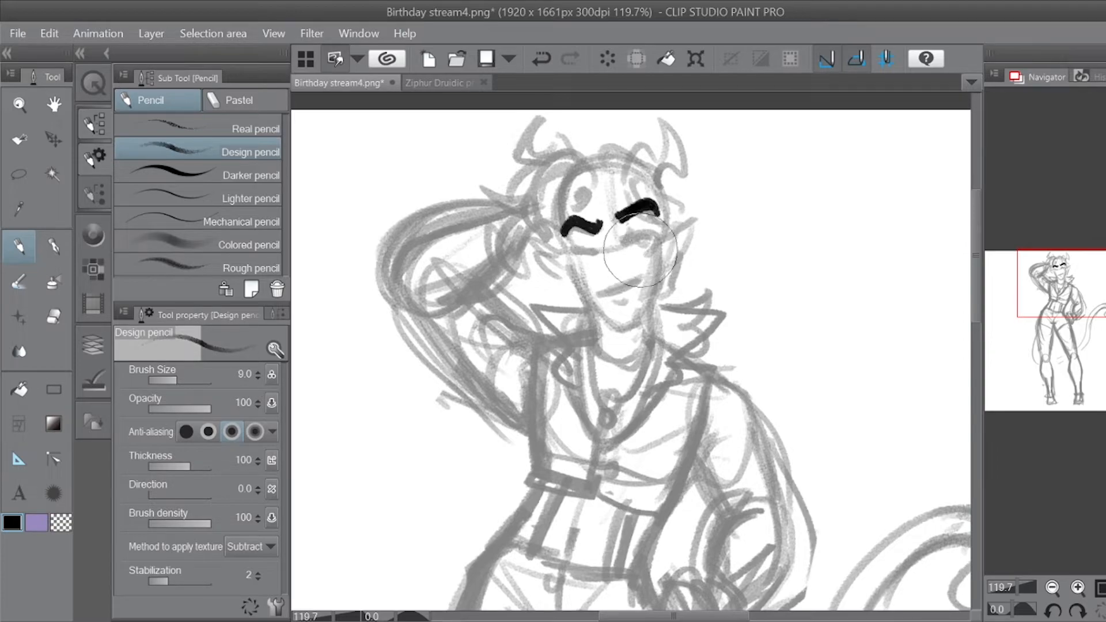
mouse_move(631, 227)
left_mouse_down()
mouse_move(625, 237)
mouse_move(650, 232)
left_mouse_up()
mouse_move(622, 241)
left_mouse_down()
mouse_move(653, 234)
mouse_move(636, 251)
left_mouse_up()
key("ctrl+z")
key("ctrl+z")
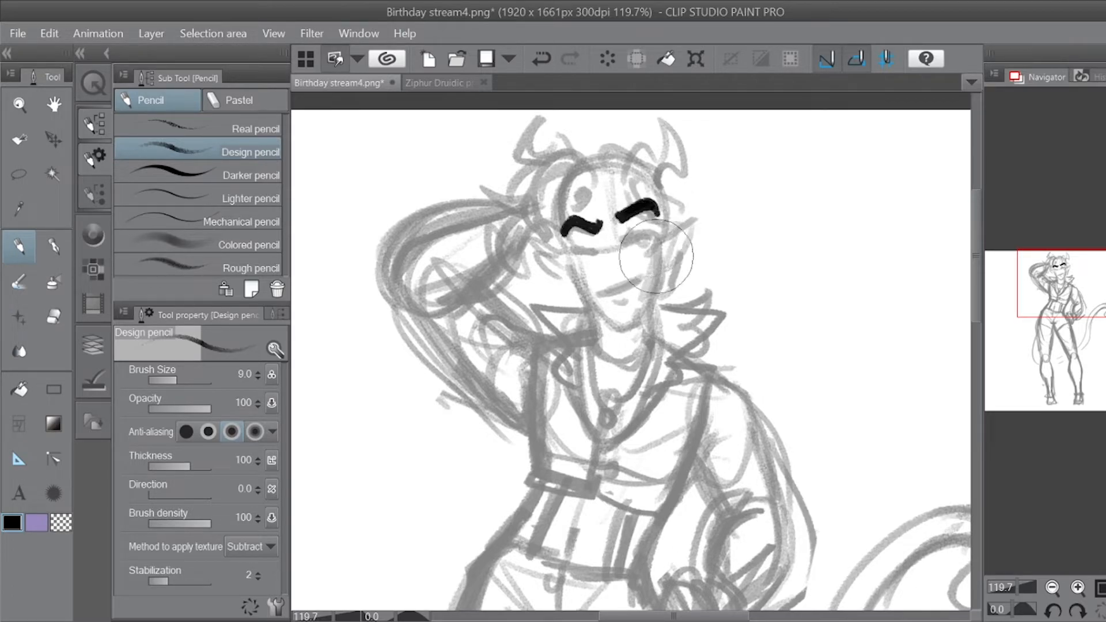
Step: Set the pencil size to 8 and draw the winking eye, the other eye and the start of the nose
left_click(258, 378)
mouse_move(628, 225)
left_mouse_down()
mouse_move(629, 236)
mouse_move(642, 219)
mouse_move(624, 228)
mouse_move(654, 233)
mouse_move(653, 251)
mouse_move(641, 253)
mouse_move(655, 252)
left_mouse_up()
left_click_drag(594, 235, 602, 252)
mouse_move(573, 244)
left_mouse_down()
mouse_move(607, 251)
mouse_move(611, 275)
left_mouse_up()
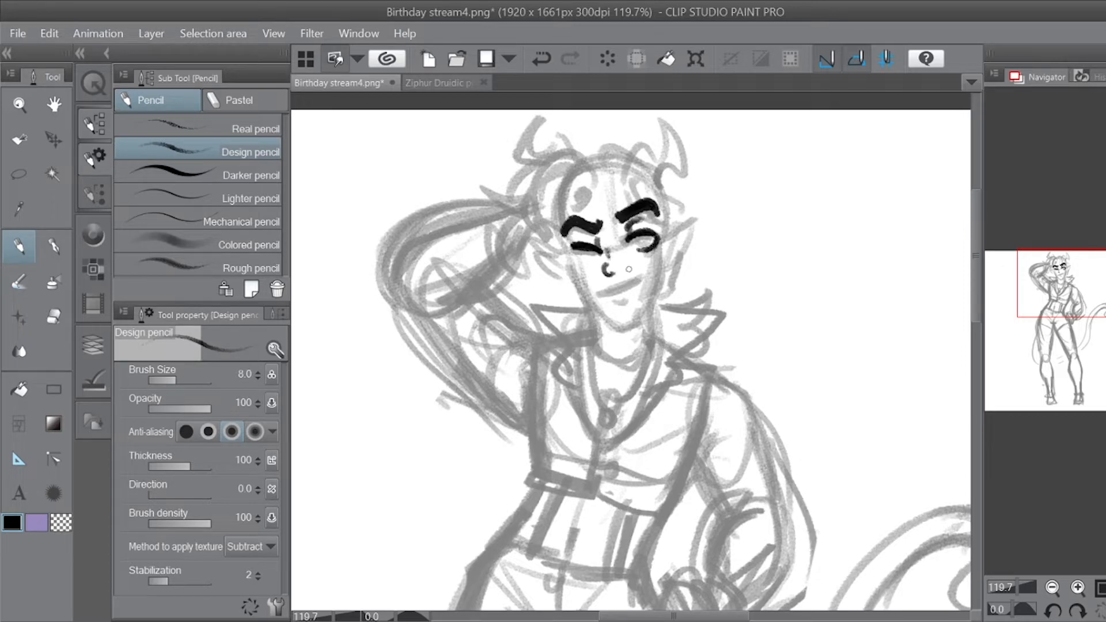
Step: Undo the first nose lines and redraw the nose with a rounded tip and nostrils
key("ctrl+z")
key("ctrl+z")
key("ctrl+z")
mouse_move(613, 266)
left_mouse_down()
mouse_move(615, 281)
mouse_move(603, 278)
mouse_move(628, 278)
mouse_move(651, 232)
mouse_move(635, 239)
mouse_move(649, 252)
mouse_move(651, 235)
mouse_move(633, 238)
mouse_move(656, 229)
left_mouse_up()
key("ctrl+z")
key("ctrl+z")
key("ctrl+z")
key("ctrl+z")
mouse_move(639, 230)
left_mouse_down()
mouse_move(650, 247)
mouse_move(657, 239)
left_mouse_up()
key("ctrl+z")
key("ctrl+z")
key("ctrl+z")
key("ctrl+z")
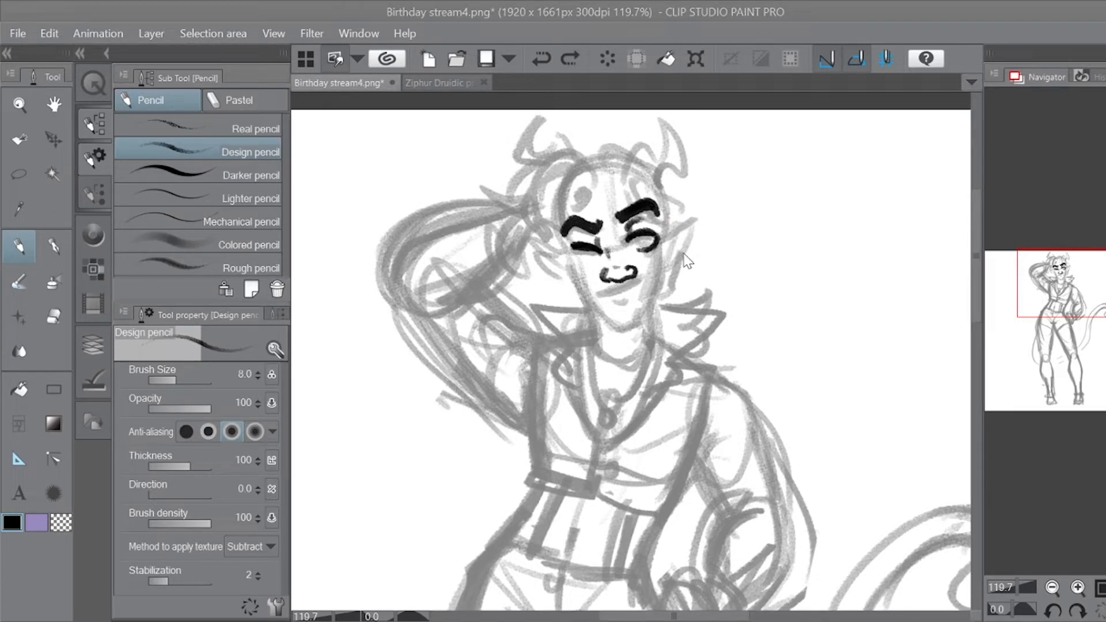
Step: Add the iris to the open eye and draw a slanted smile with a short line beneath the lower lip
mouse_move(638, 233)
left_mouse_down()
mouse_move(649, 247)
mouse_move(651, 231)
mouse_move(638, 229)
left_mouse_up()
key("ctrl+z")
mouse_move(608, 300)
left_mouse_down()
mouse_move(644, 283)
mouse_move(603, 296)
mouse_move(638, 303)
mouse_move(613, 305)
mouse_move(626, 307)
left_mouse_up()
key("ctrl+z")
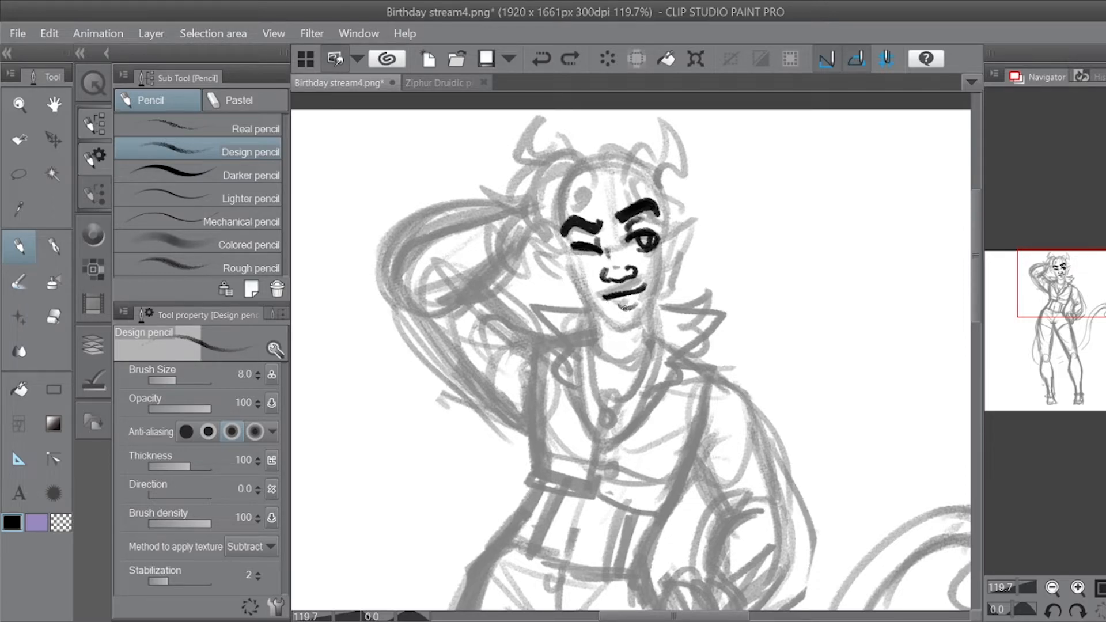
key("ctrl+z")
mouse_move(632, 300)
left_mouse_down()
mouse_move(621, 306)
mouse_move(635, 302)
left_mouse_up()
Step: Outline both sides of the face and draw the pointed ear beside the open eye
left_click_drag(567, 255, 572, 286)
mouse_move(657, 242)
left_mouse_down()
mouse_move(658, 275)
mouse_move(663, 236)
left_mouse_up()
left_click_drag(564, 237, 566, 253)
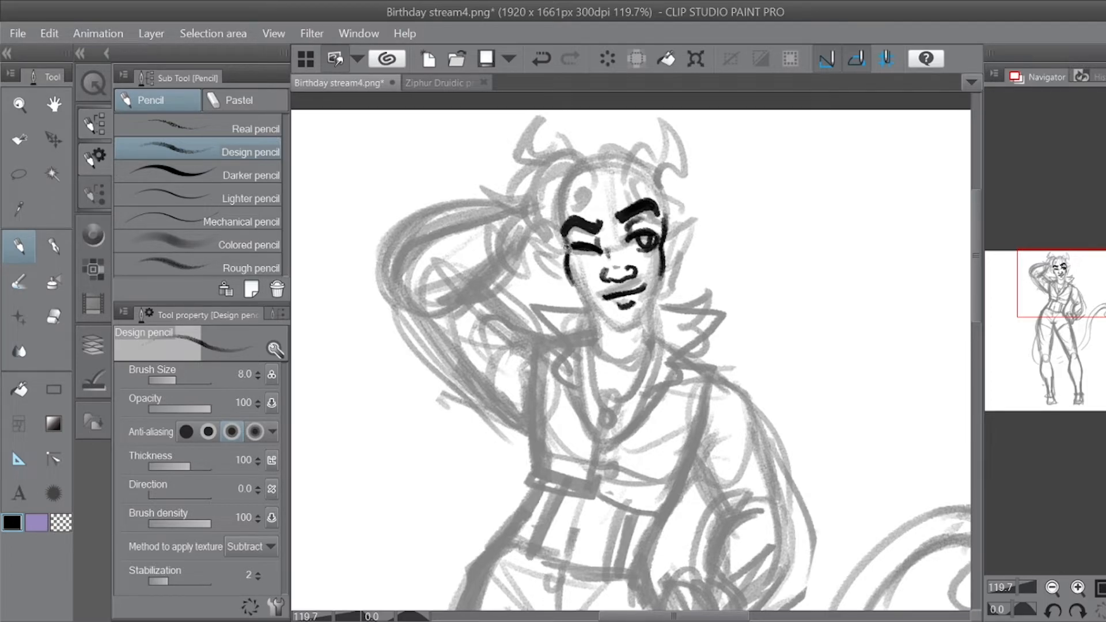
mouse_move(661, 249)
left_mouse_down()
mouse_move(683, 241)
mouse_move(667, 276)
left_mouse_up()
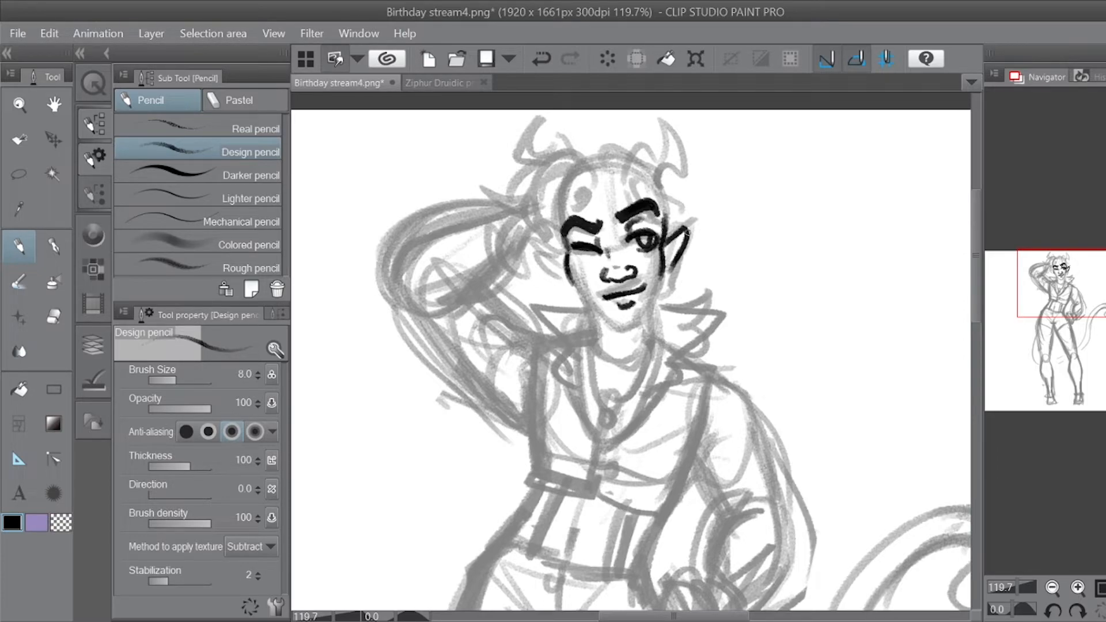
Step: Undo the pointed ear and redraw the closed lid of the winking eye
key("ctrl+z")
key("ctrl+z")
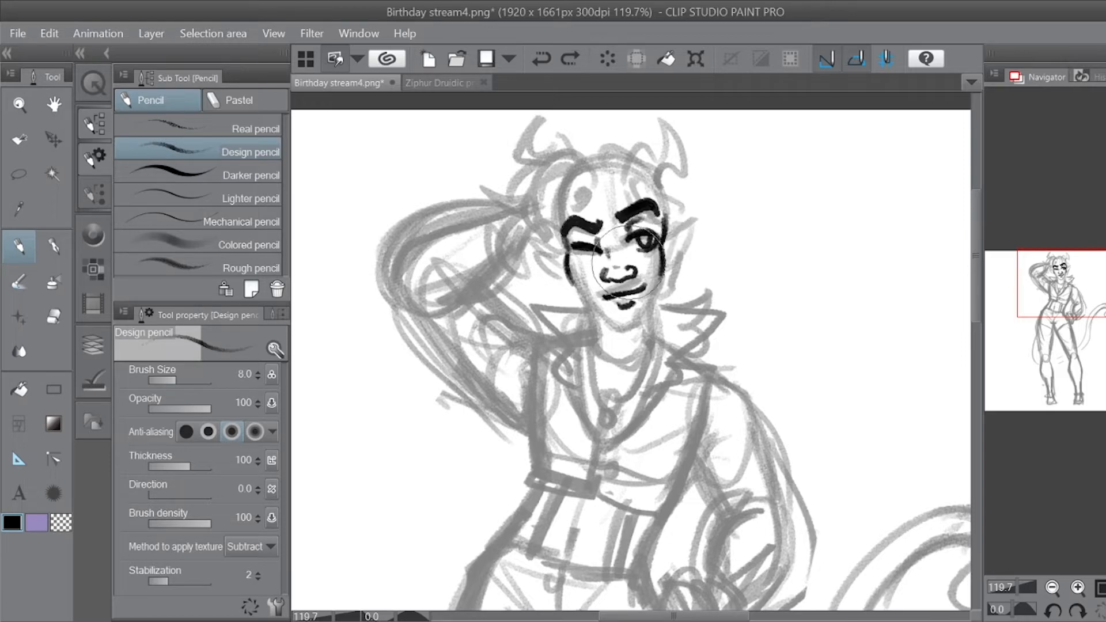
key("ctrl+z")
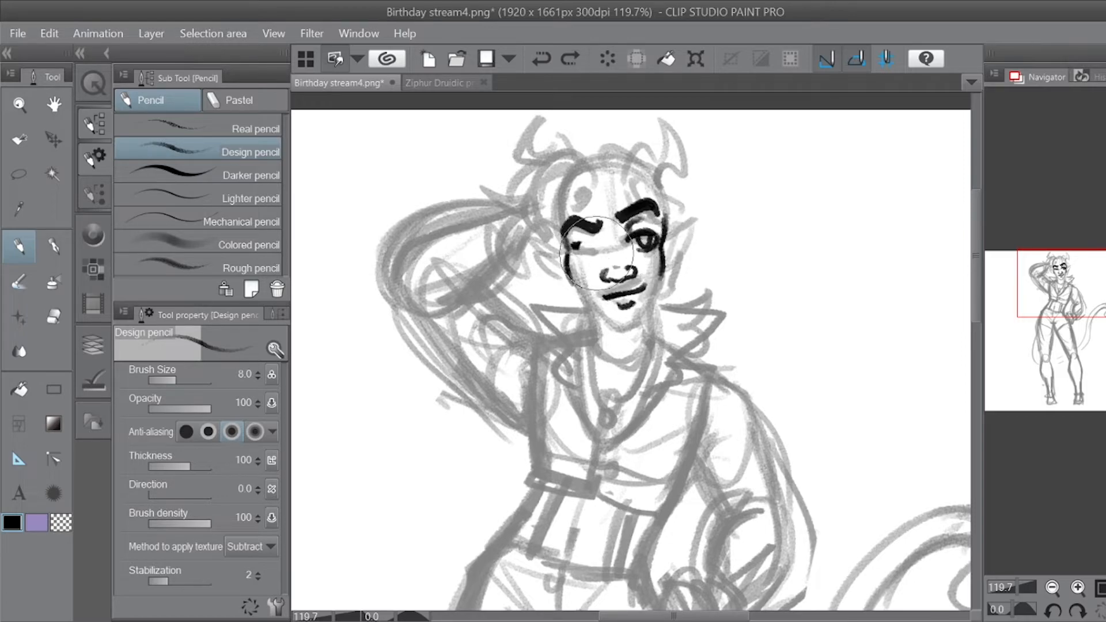
key("ctrl+z")
mouse_move(583, 226)
left_mouse_down()
mouse_move(599, 231)
mouse_move(598, 246)
mouse_move(582, 242)
mouse_move(597, 246)
left_mouse_up()
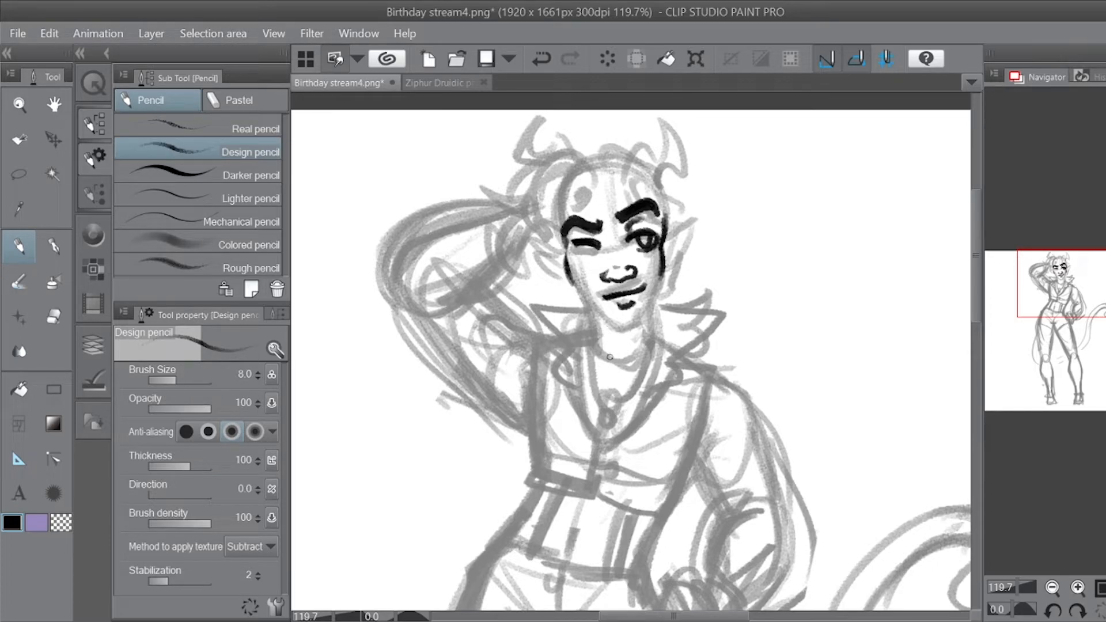
Step: Erase the open eye and nose, then clear all remaining black linework from the face
mouse_move(639, 234)
left_mouse_down()
mouse_move(656, 267)
mouse_move(648, 297)
mouse_move(611, 276)
mouse_move(652, 280)
left_mouse_up()
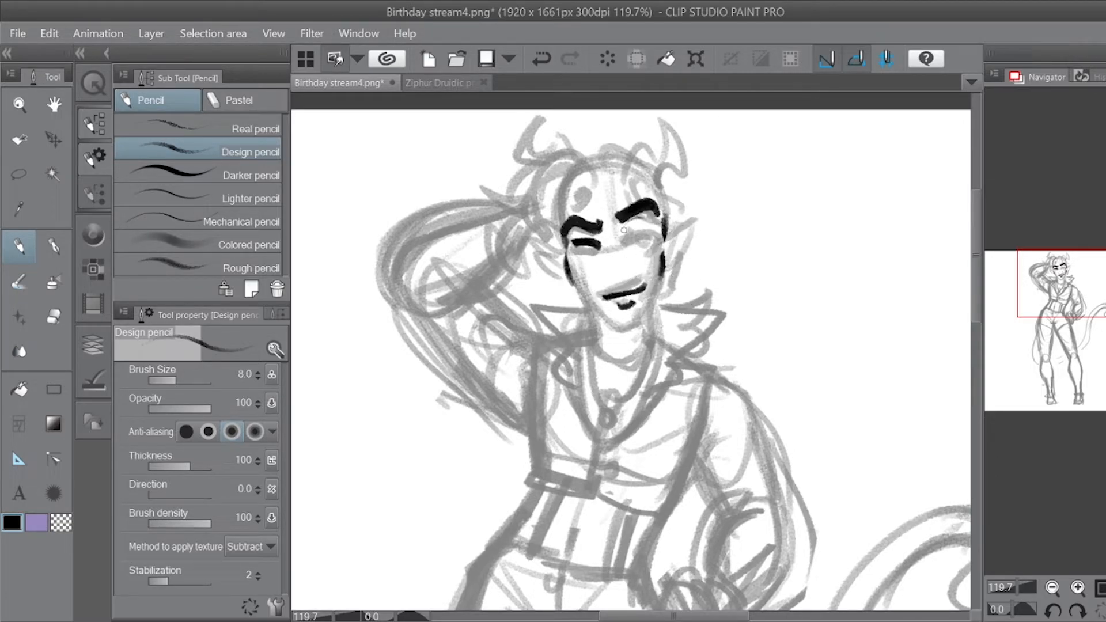
left_click_drag(620, 239, 657, 237)
key("e")
mouse_move(639, 236)
left_mouse_down()
mouse_move(642, 250)
mouse_move(657, 241)
mouse_move(639, 224)
mouse_move(599, 236)
mouse_move(584, 281)
mouse_move(636, 302)
left_mouse_up()
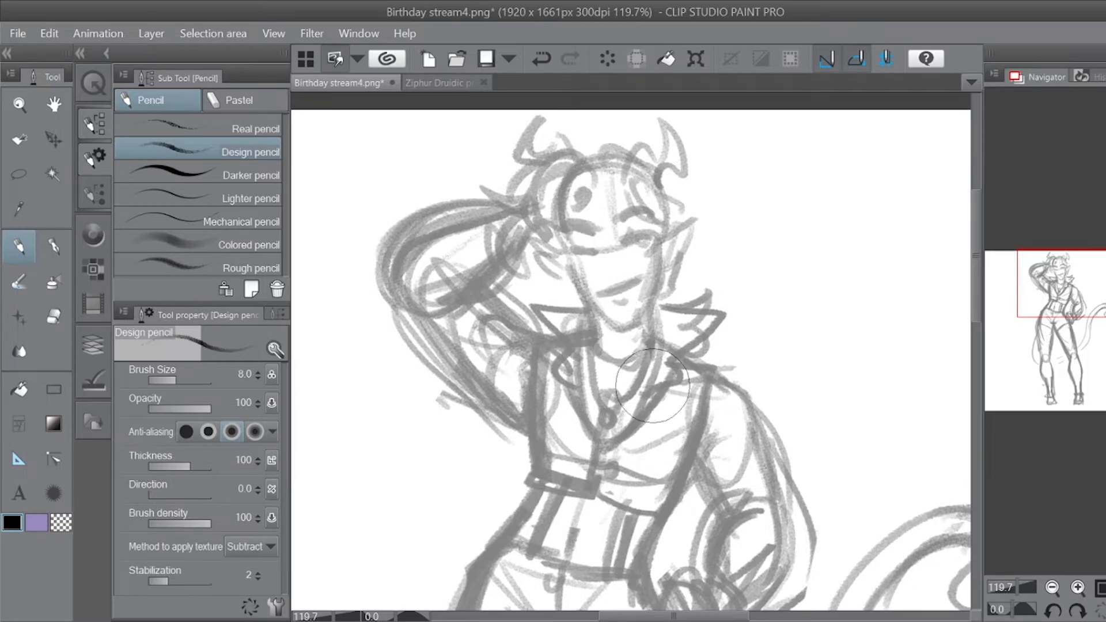
Step: Set the pencil size to 7 and redraw the eyebrows, winking eye, open eye, nose and smiling mouth
left_click(257, 377)
mouse_move(612, 226)
left_mouse_down()
mouse_move(654, 218)
mouse_move(617, 226)
mouse_move(646, 211)
mouse_move(633, 211)
mouse_move(596, 233)
mouse_move(560, 233)
mouse_move(656, 233)
mouse_move(583, 244)
mouse_move(598, 250)
left_mouse_up()
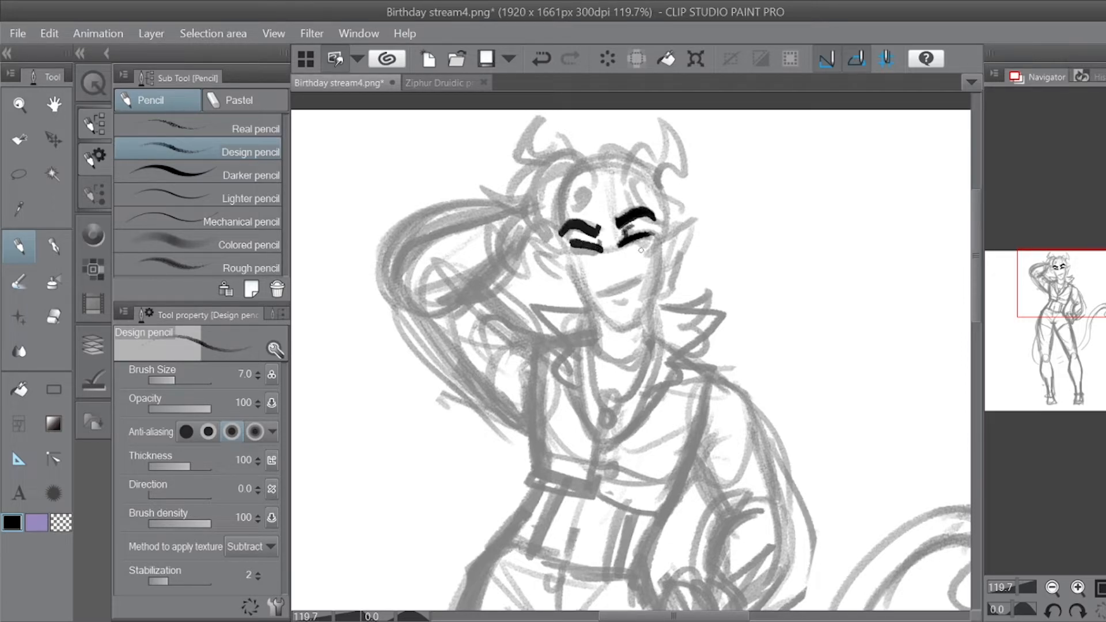
mouse_move(638, 236)
left_mouse_down()
mouse_move(656, 237)
mouse_move(643, 252)
mouse_move(653, 241)
left_mouse_up()
mouse_move(631, 238)
left_mouse_down()
mouse_move(639, 251)
mouse_move(646, 234)
mouse_move(638, 251)
mouse_move(605, 252)
mouse_move(599, 278)
mouse_move(617, 280)
mouse_move(625, 264)
mouse_move(625, 292)
mouse_move(642, 283)
mouse_move(598, 299)
mouse_move(629, 289)
mouse_move(609, 311)
left_mouse_up()
mouse_move(600, 297)
left_mouse_down()
mouse_move(645, 282)
mouse_move(632, 300)
left_mouse_up()
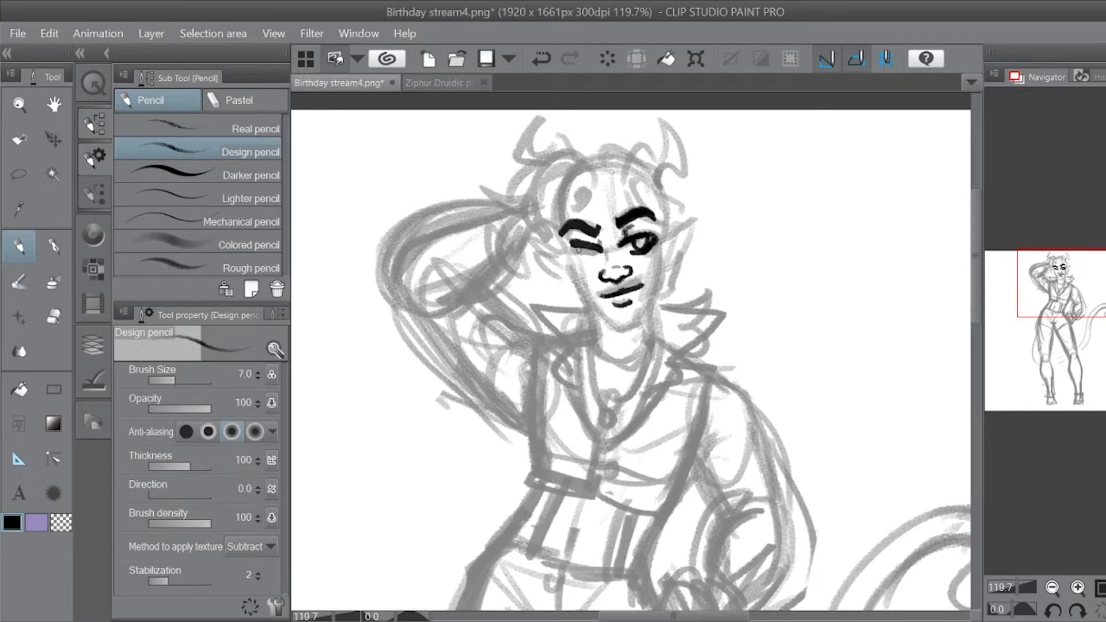
Step: Outline the sides of the face and the pointed jaw, undoing stray strokes, and add a small chin mark
mouse_move(569, 252)
left_mouse_down()
mouse_move(583, 299)
mouse_move(622, 327)
mouse_move(651, 297)
mouse_move(660, 244)
left_mouse_up()
key("ctrl+z")
key("ctrl+z")
key("ctrl+z")
left_click_drag(622, 312, 623, 320)
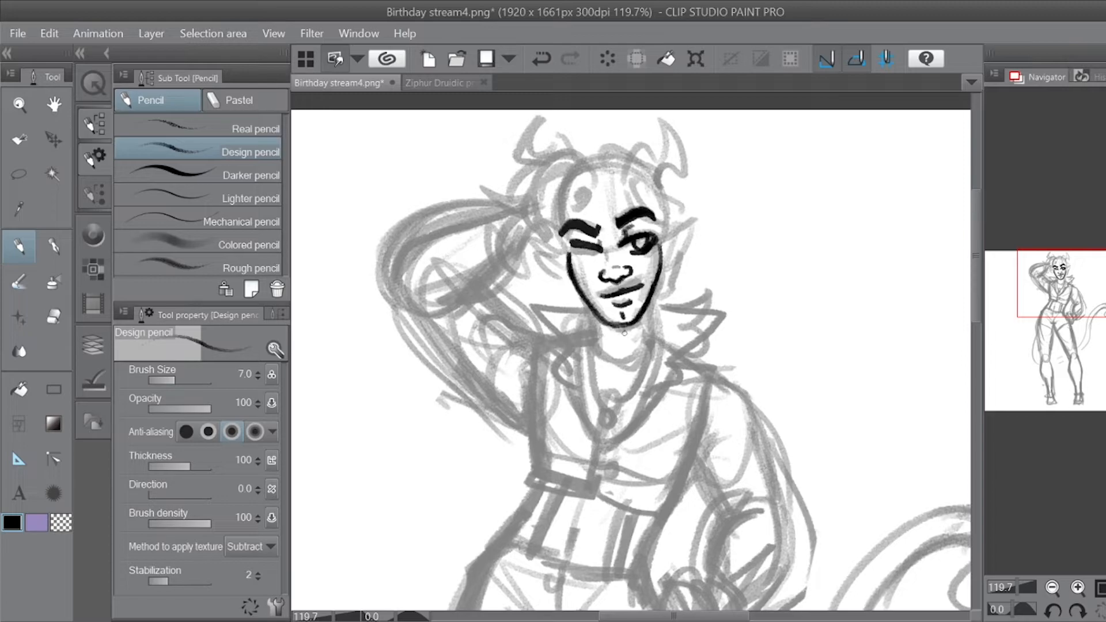
Step: Ink both sides of the neck and the pointed ear with its round earring beside the open eye
left_click_drag(582, 291, 598, 345)
left_click_drag(659, 283, 639, 347)
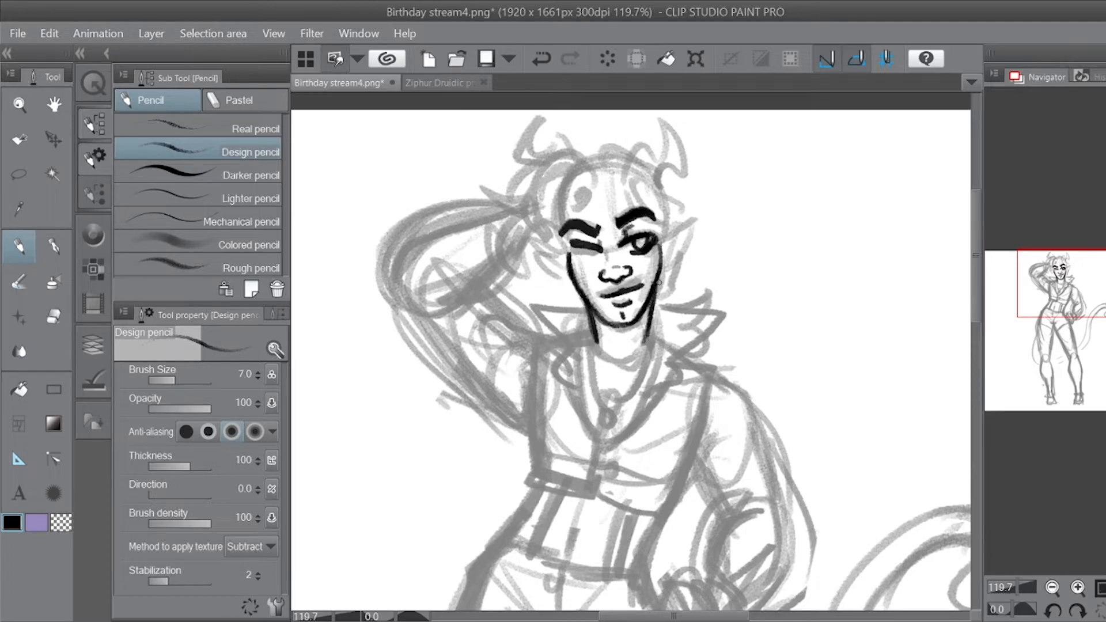
mouse_move(660, 244)
left_mouse_down()
mouse_move(685, 218)
mouse_move(659, 271)
mouse_move(672, 272)
left_mouse_up()
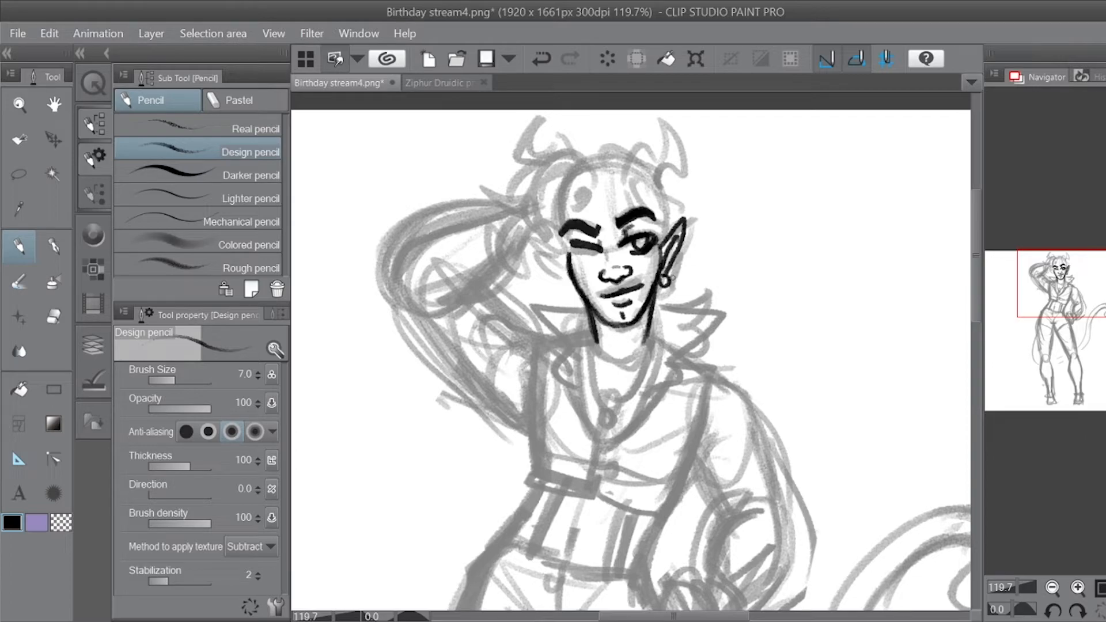
Step: Refine the sides of the face up to the temples and ink the second pointed ear with its earring beside the winking eye
mouse_move(571, 246)
left_mouse_down()
mouse_move(544, 226)
mouse_move(566, 262)
left_mouse_up()
key("ctrl+z")
key("ctrl+z")
mouse_move(664, 229)
left_mouse_down()
mouse_move(656, 280)
mouse_move(663, 229)
left_mouse_up()
mouse_move(655, 267)
left_mouse_down()
mouse_move(662, 220)
mouse_move(659, 261)
left_mouse_up()
mouse_move(565, 236)
left_mouse_down()
mouse_move(569, 276)
mouse_move(584, 292)
left_mouse_up()
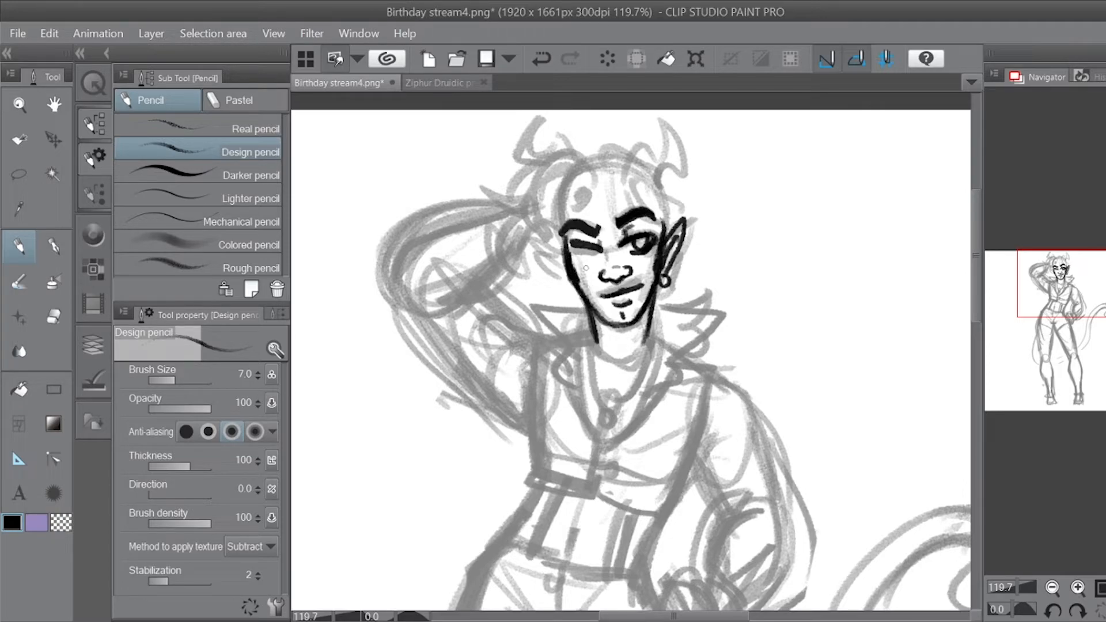
mouse_move(665, 241)
left_mouse_down()
mouse_move(667, 194)
mouse_move(665, 220)
left_mouse_up()
left_click_drag(564, 245, 561, 213)
mouse_move(561, 237)
left_mouse_down()
mouse_move(554, 257)
mouse_move(568, 270)
left_mouse_up()
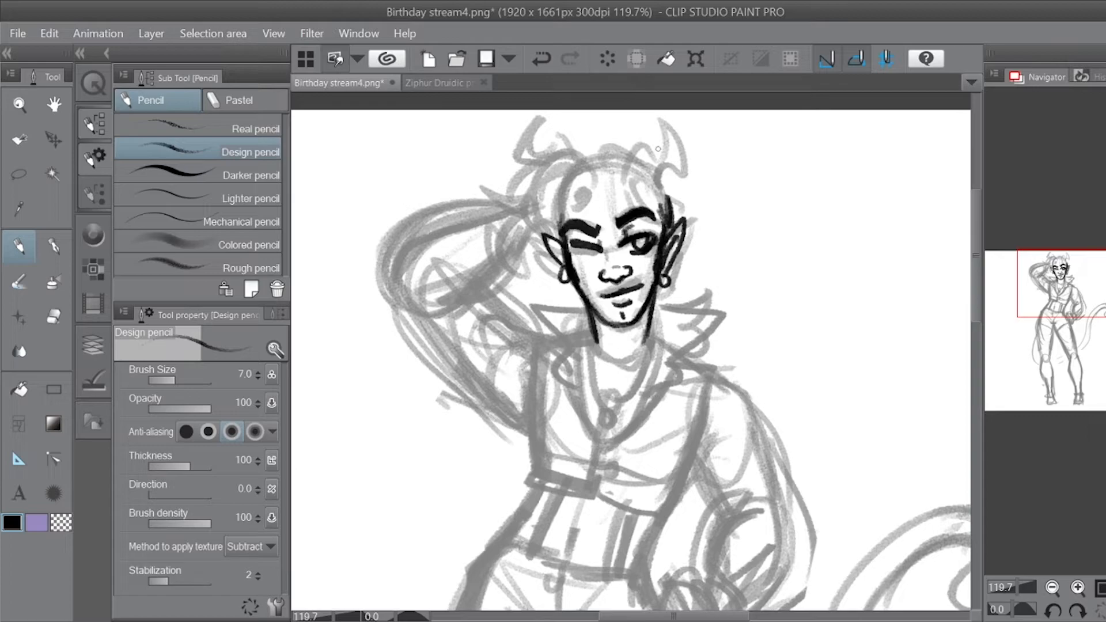
Step: Ink the curved horn above the open eye and add its cross bands, redoing the first contour stroke
mouse_move(625, 168)
left_mouse_down()
mouse_move(627, 153)
mouse_move(660, 145)
mouse_move(666, 118)
mouse_move(655, 116)
left_mouse_up()
key("ctrl+z")
mouse_move(623, 169)
left_mouse_down()
mouse_move(640, 136)
mouse_move(668, 137)
mouse_move(650, 117)
mouse_move(669, 123)
mouse_move(681, 151)
mouse_move(678, 167)
mouse_move(653, 174)
left_mouse_up()
mouse_move(643, 139)
left_mouse_down()
mouse_move(659, 167)
mouse_move(668, 162)
left_mouse_up()
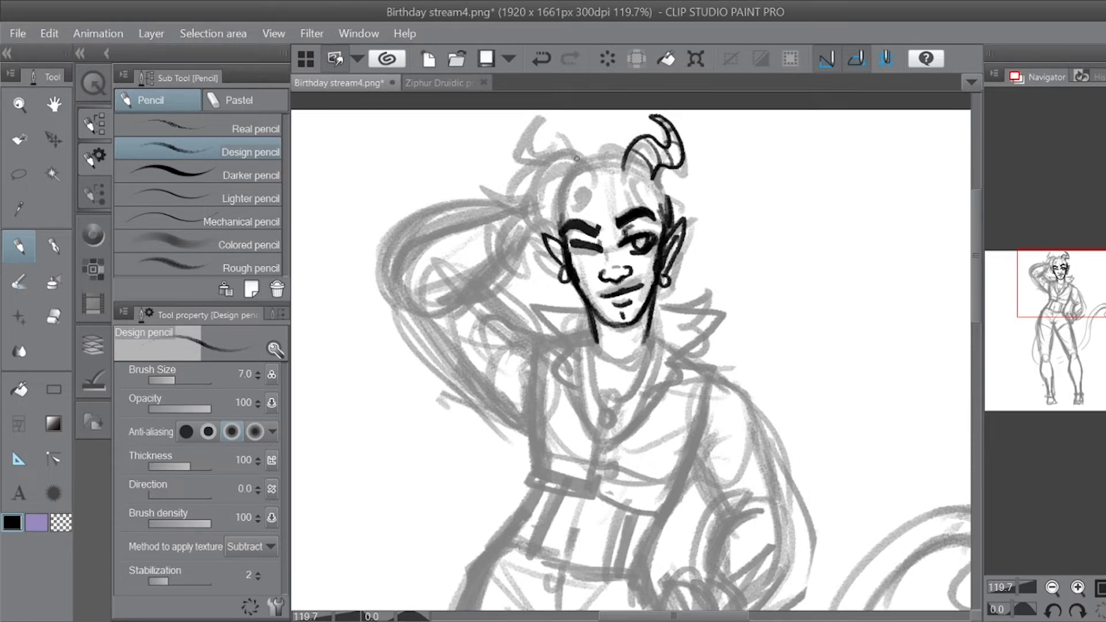
Step: Outline the dark half of the hair beneath the inked horn, fill it solid black and add black tufts at the crown
mouse_move(621, 175)
left_mouse_down()
mouse_move(650, 161)
mouse_move(675, 193)
mouse_move(655, 204)
mouse_move(667, 218)
left_mouse_up()
left_click_drag(659, 175, 675, 226)
mouse_move(620, 167)
left_mouse_down()
mouse_move(650, 161)
mouse_move(655, 210)
left_mouse_up()
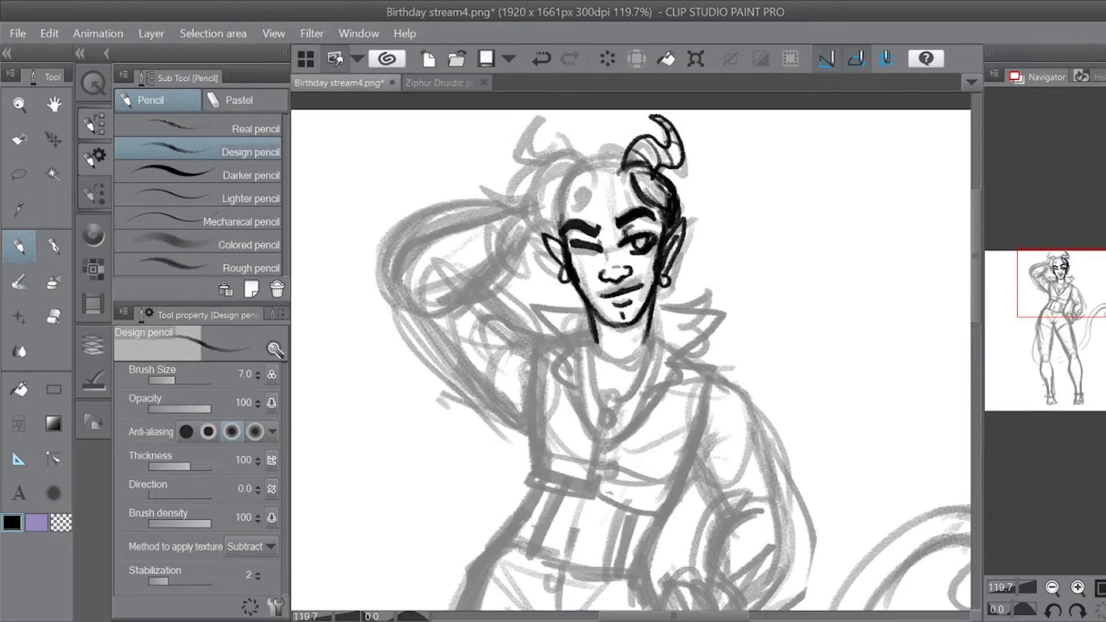
mouse_move(656, 167)
left_mouse_down()
mouse_move(680, 201)
mouse_move(669, 194)
left_mouse_up()
mouse_move(640, 200)
left_mouse_down()
mouse_move(615, 167)
mouse_move(654, 199)
left_mouse_up()
left_click_drag(616, 167, 668, 210)
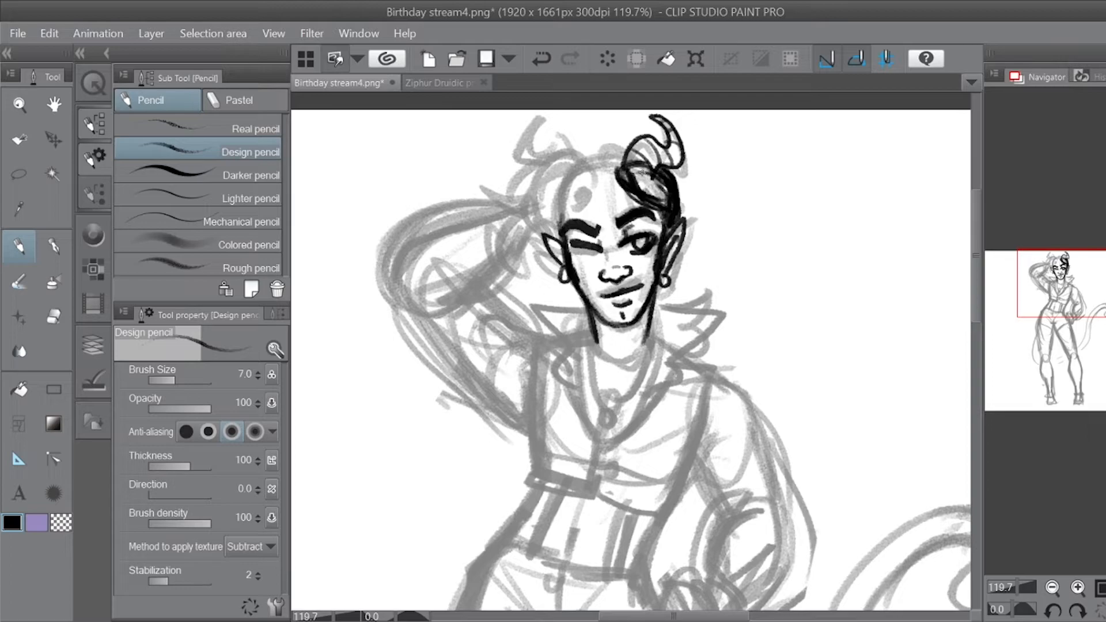
mouse_move(624, 175)
left_mouse_down()
mouse_move(661, 202)
mouse_move(648, 174)
mouse_move(631, 167)
mouse_move(662, 200)
mouse_move(652, 198)
left_mouse_up()
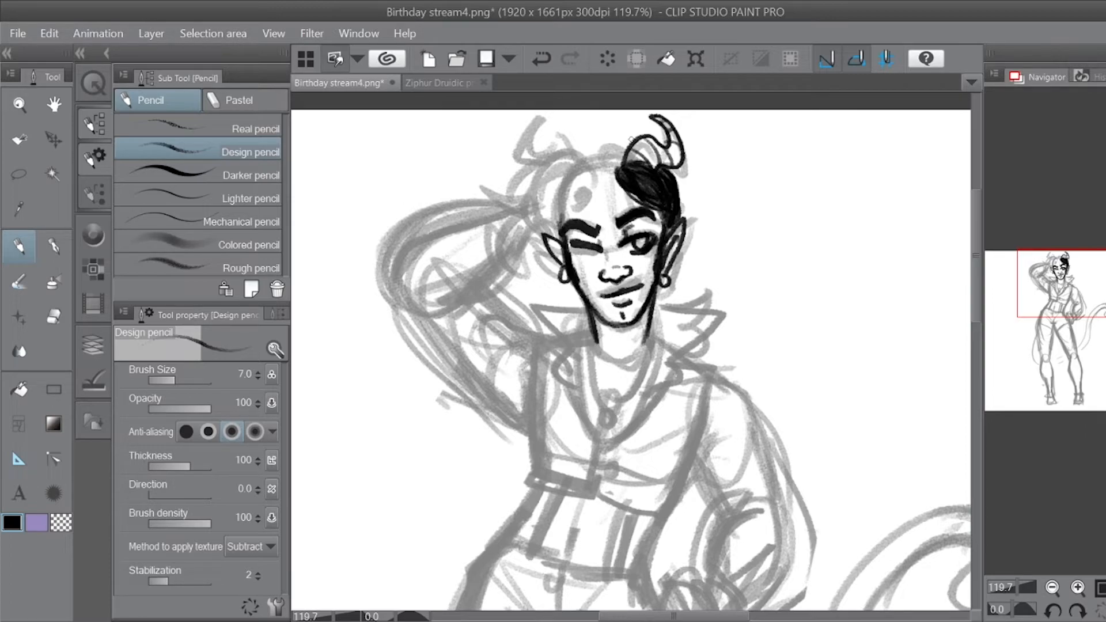
mouse_move(621, 157)
left_mouse_down()
mouse_move(610, 151)
mouse_move(605, 167)
mouse_move(592, 149)
mouse_move(610, 173)
left_mouse_up()
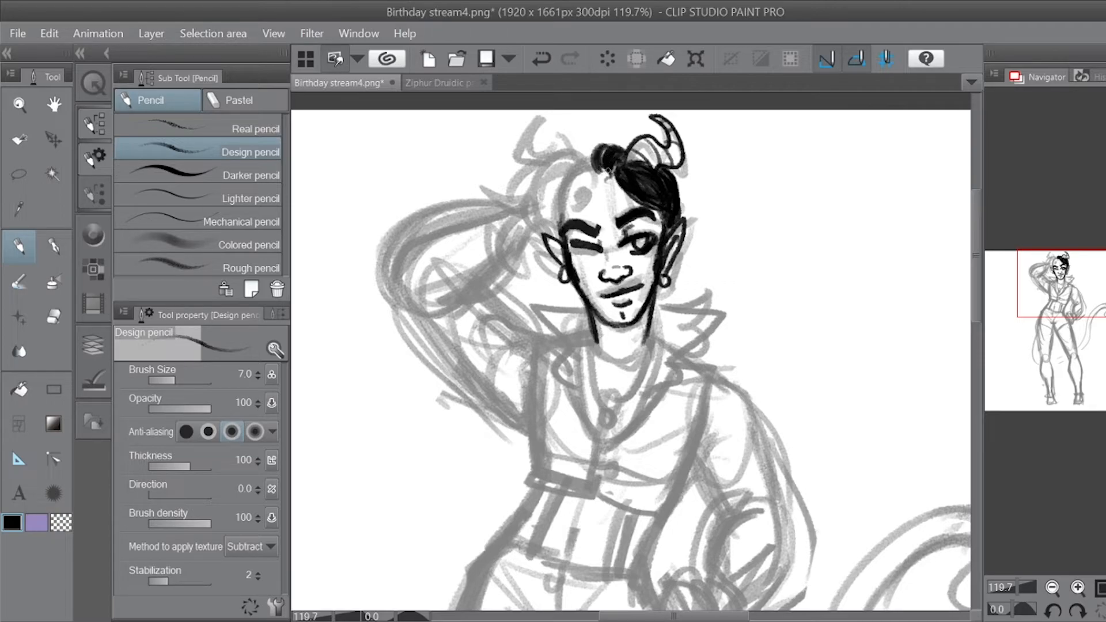
left_click_drag(605, 169, 614, 233)
mouse_move(602, 165)
left_mouse_down()
mouse_move(636, 190)
mouse_move(612, 157)
mouse_move(639, 197)
mouse_move(619, 161)
left_mouse_up()
mouse_move(608, 157)
left_mouse_down()
mouse_move(583, 173)
mouse_move(570, 213)
mouse_move(548, 153)
mouse_move(510, 196)
mouse_move(513, 230)
mouse_move(547, 253)
left_mouse_up()
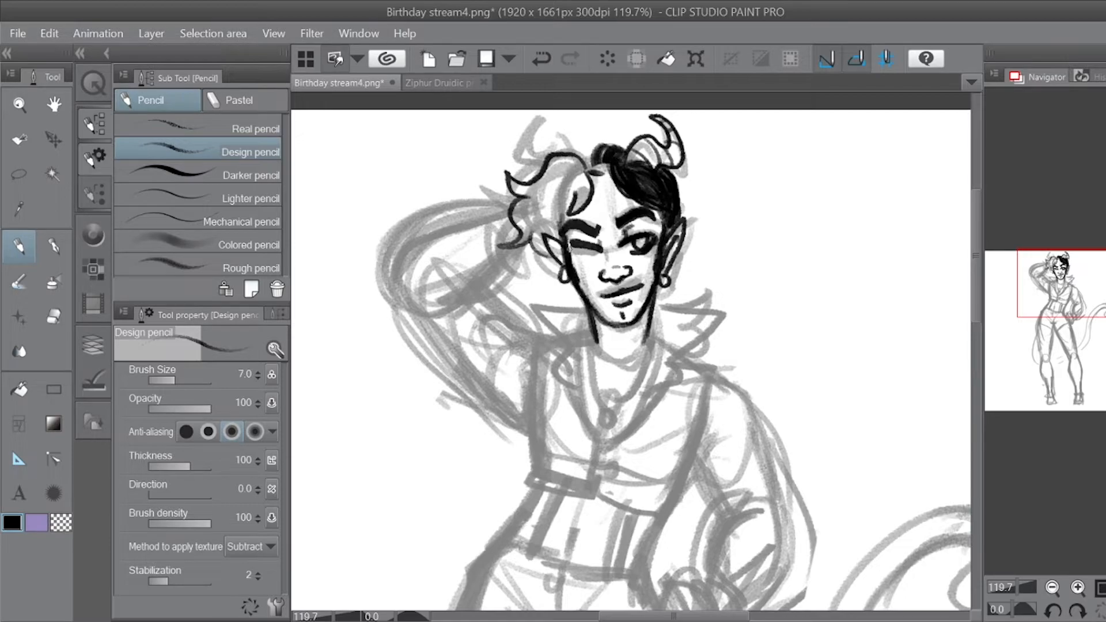
left_click_drag(572, 203, 561, 232)
key("ctrl+z")
key("ctrl+z")
key("ctrl+z")
key("ctrl+z")
key("ctrl+z")
key("ctrl+z")
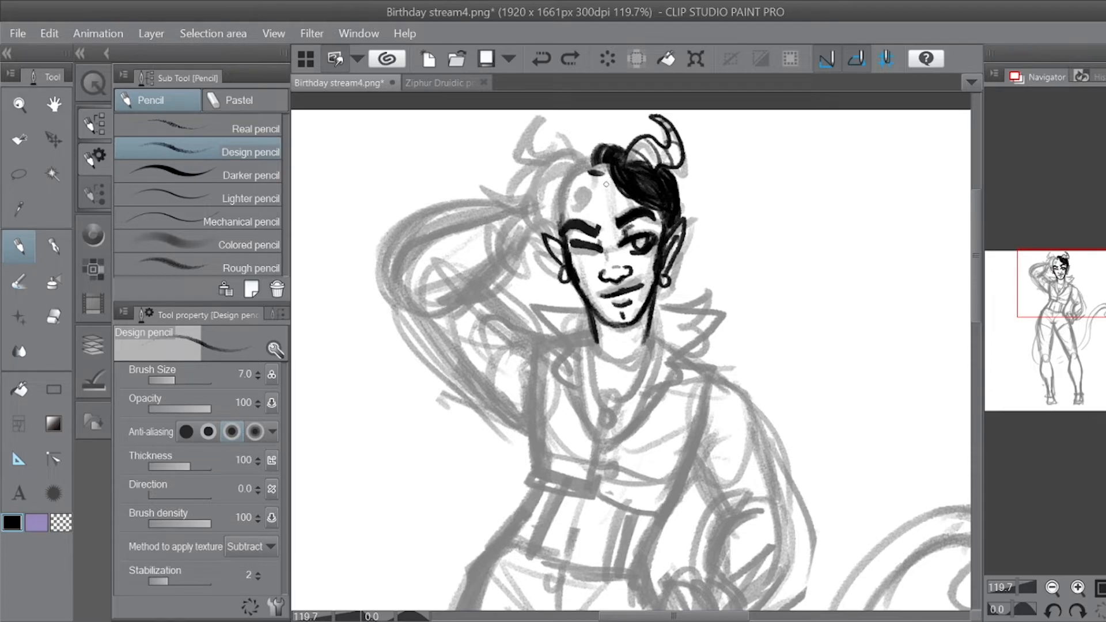
Step: Ink the light curly hair around the winking-eye side and add dark hair at the crown and behind the neck
mouse_move(606, 179)
left_mouse_down()
mouse_move(580, 201)
mouse_move(589, 190)
mouse_move(559, 199)
mouse_move(591, 172)
mouse_move(599, 182)
mouse_move(548, 162)
mouse_move(517, 195)
mouse_move(531, 203)
mouse_move(499, 251)
mouse_move(538, 245)
left_mouse_up()
key("ctrl+z")
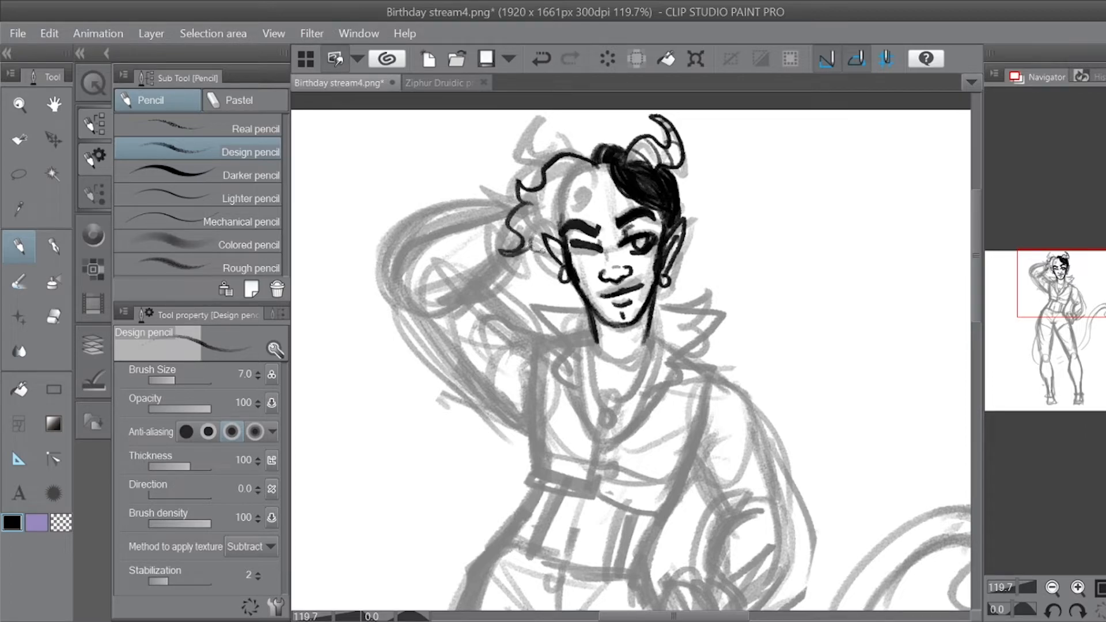
mouse_move(606, 180)
left_mouse_down()
mouse_move(598, 207)
mouse_move(528, 255)
mouse_move(553, 259)
left_mouse_up()
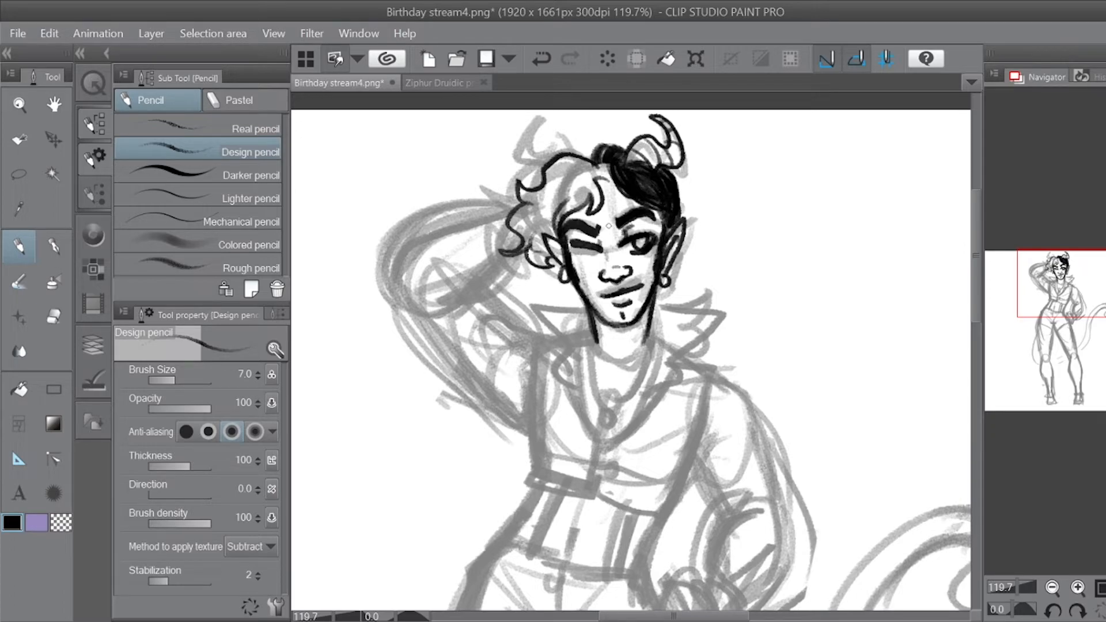
mouse_move(598, 148)
left_mouse_down()
mouse_move(583, 161)
mouse_move(594, 154)
left_mouse_up()
left_click_drag(670, 286, 657, 311)
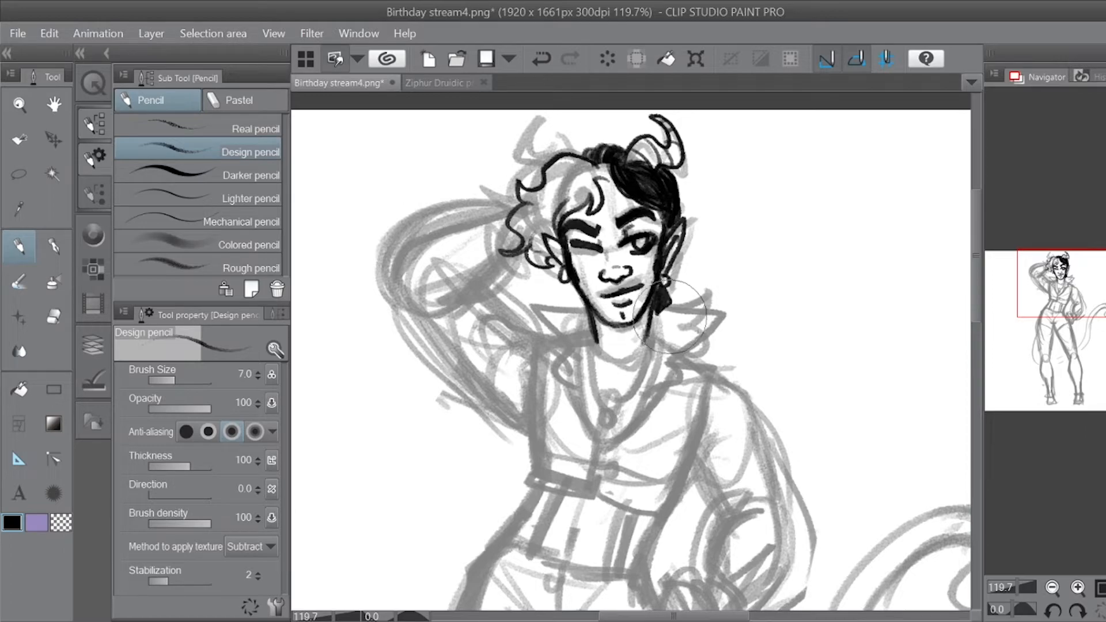
Step: Outline the tall pointed collar with notched lapels on both sides of the neck, redoing the side below the winking eye
mouse_move(654, 308)
left_mouse_down()
mouse_move(721, 314)
mouse_move(684, 343)
mouse_move(674, 376)
mouse_move(637, 415)
left_mouse_up()
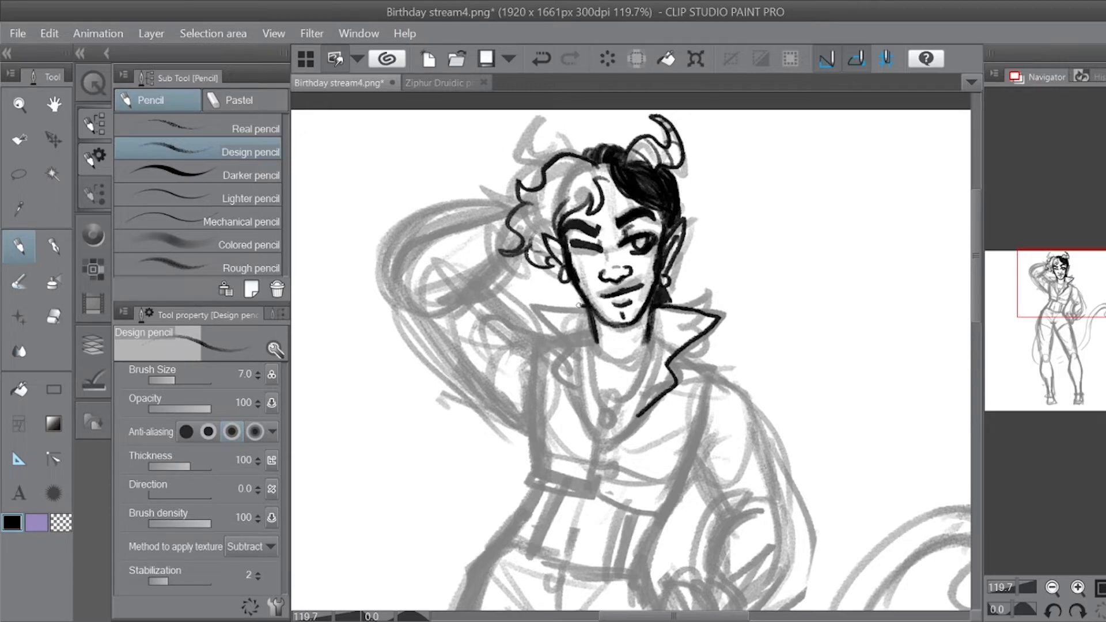
left_click_drag(578, 304, 586, 412)
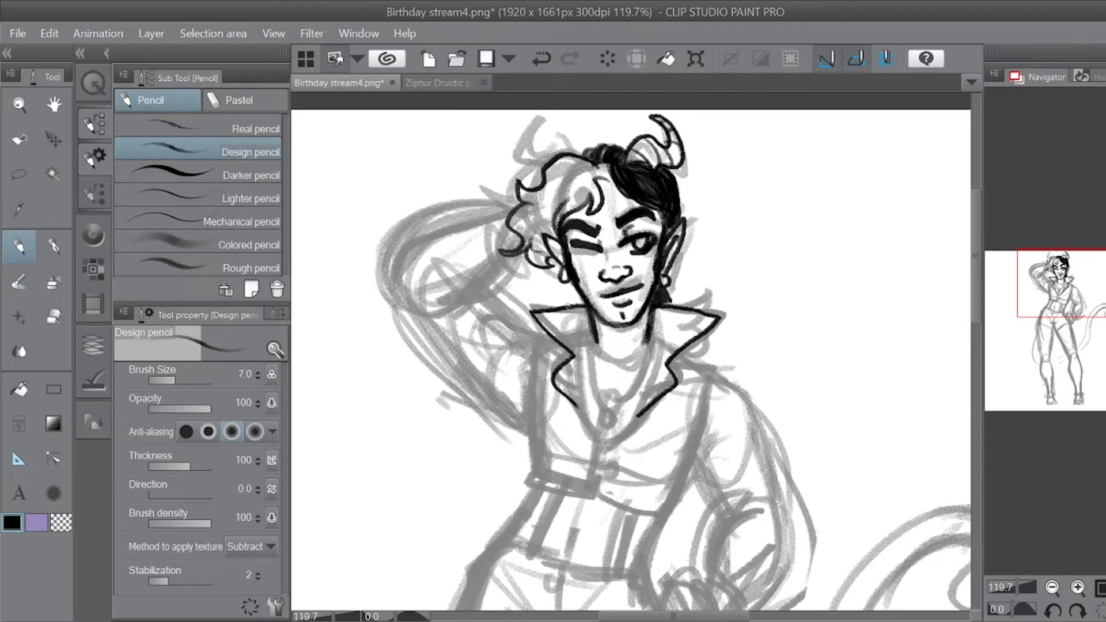
key("ctrl+z")
mouse_move(590, 305)
left_mouse_down()
mouse_move(537, 324)
mouse_move(578, 360)
mouse_move(558, 377)
mouse_move(594, 418)
left_mouse_up()
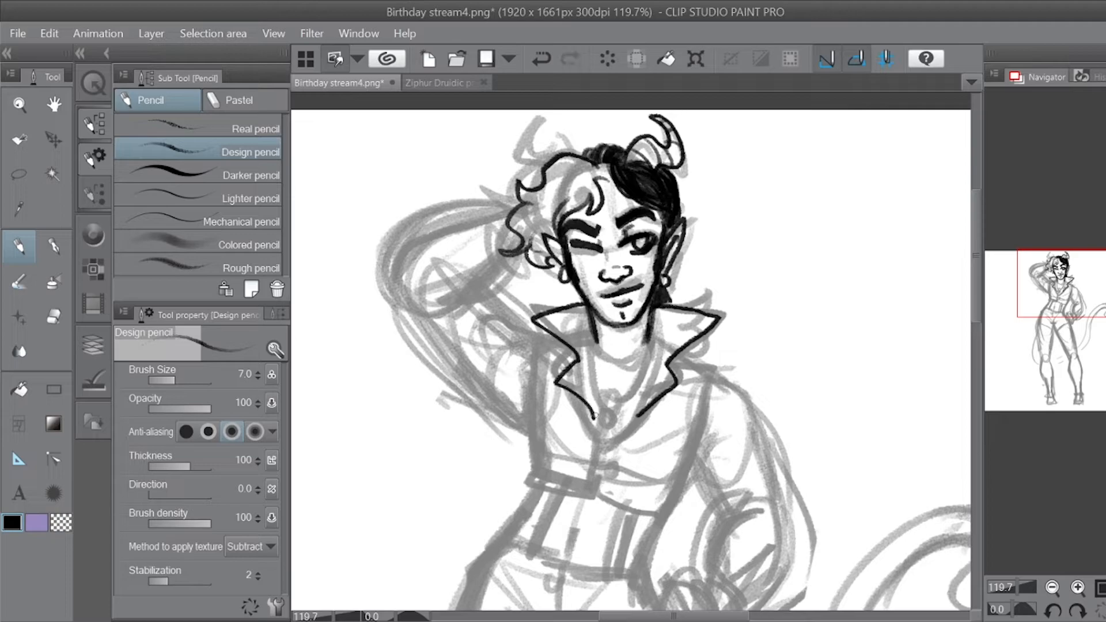
Step: Draw the inner collar edges from both sides of the neck down to the lapel tips, undoing stray strokes
left_click_drag(590, 325, 593, 405)
key("ctrl+z")
left_click_drag(590, 326, 594, 417)
left_click_drag(650, 322, 635, 419)
left_click_drag(651, 342, 633, 421)
mouse_move(595, 338)
left_mouse_down()
mouse_move(644, 347)
mouse_move(652, 330)
mouse_move(595, 326)
mouse_move(641, 337)
left_mouse_up()
key("ctrl+z")
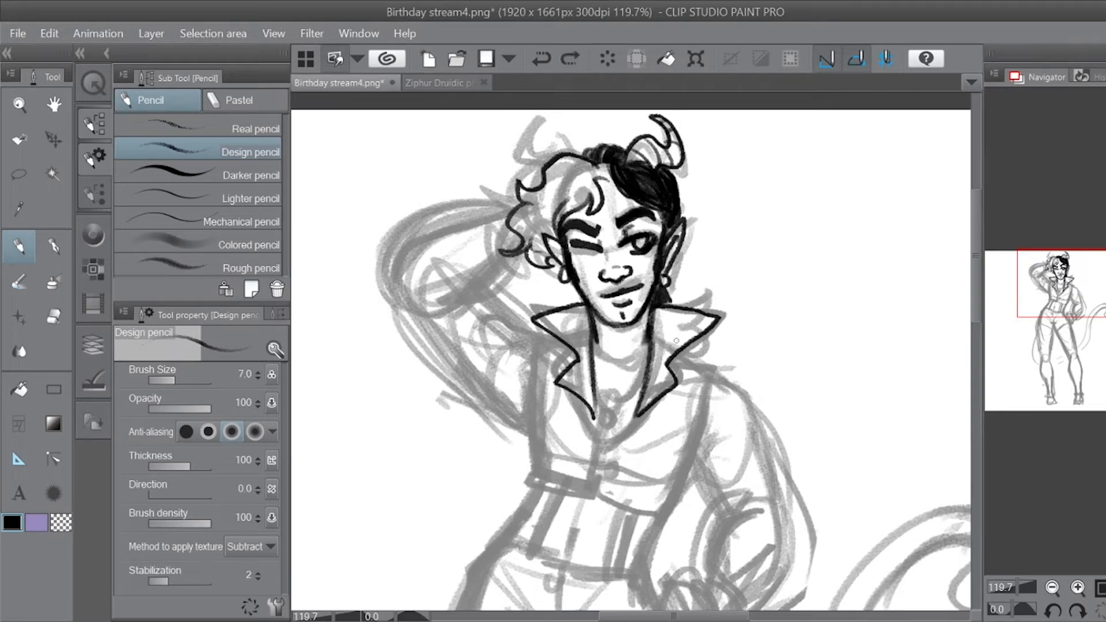
Step: Ink a segmented choker around the neck and a longer chain necklace with an oval pendant
mouse_move(594, 337)
left_mouse_down()
mouse_move(633, 353)
mouse_move(650, 329)
mouse_move(610, 352)
mouse_move(592, 338)
mouse_move(636, 358)
mouse_move(651, 339)
mouse_move(610, 357)
left_mouse_up()
left_click_drag(618, 352, 627, 358)
mouse_move(634, 350)
left_mouse_down()
mouse_move(605, 394)
mouse_move(618, 411)
mouse_move(648, 339)
mouse_move(628, 406)
left_mouse_up()
key("ctrl+z")
key("ctrl+z")
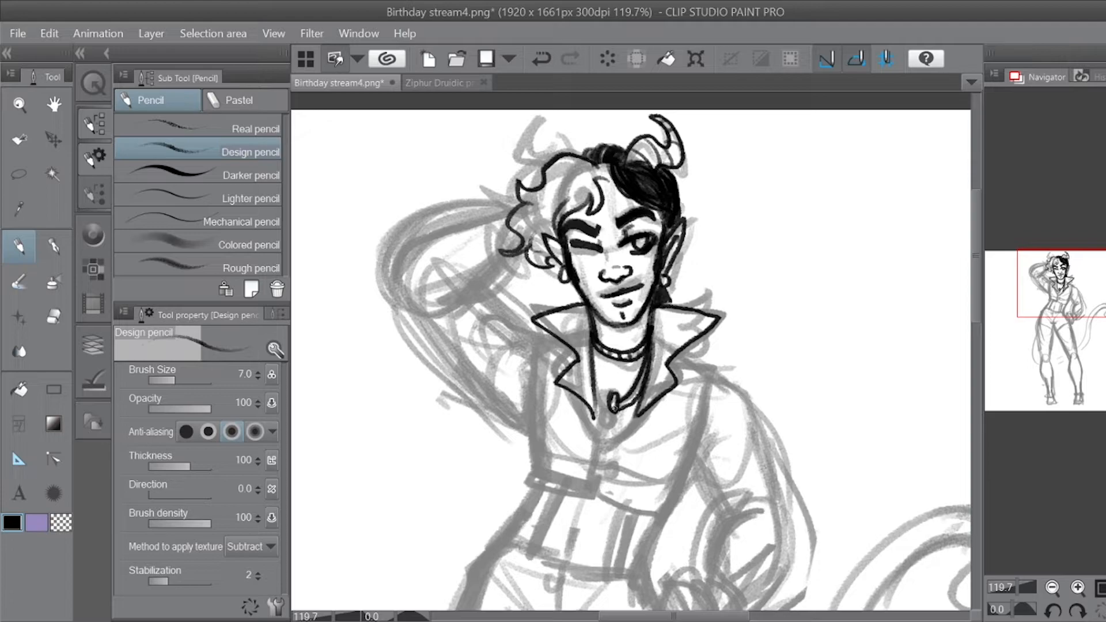
left_click_drag(593, 366, 612, 403)
mouse_move(604, 383)
left_mouse_down()
mouse_move(603, 407)
mouse_move(635, 388)
mouse_move(618, 423)
mouse_move(614, 410)
left_mouse_up()
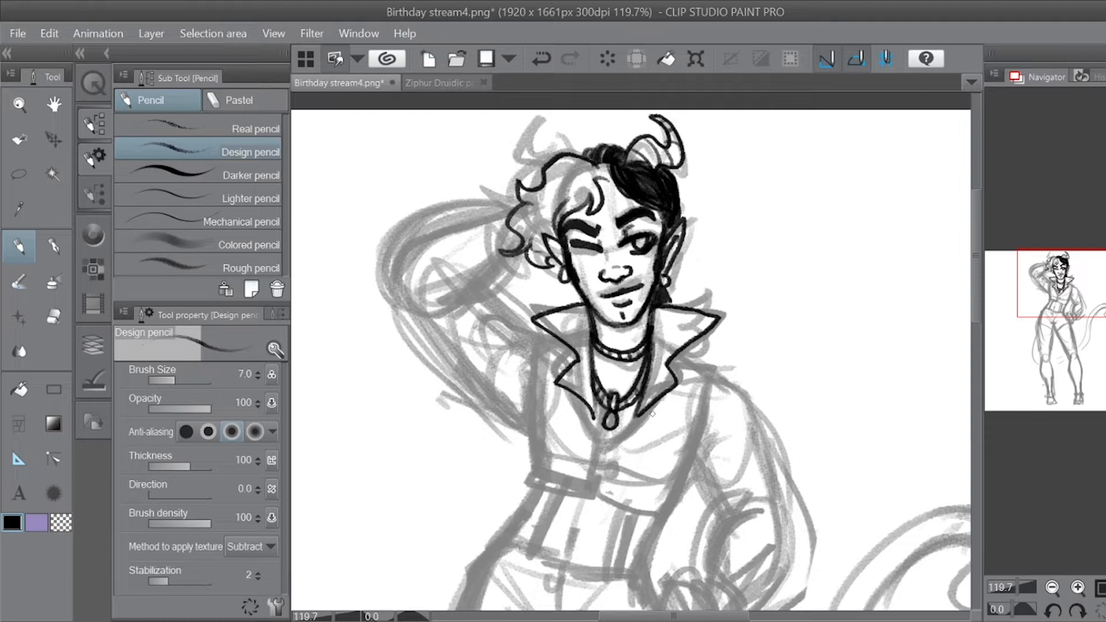
Step: Ink the second banded horn above the curly hair and darken the hair at the crown and behind the collar
mouse_move(561, 153)
left_mouse_down()
mouse_move(534, 140)
mouse_move(551, 120)
mouse_move(527, 149)
mouse_move(546, 163)
mouse_move(532, 144)
left_mouse_up()
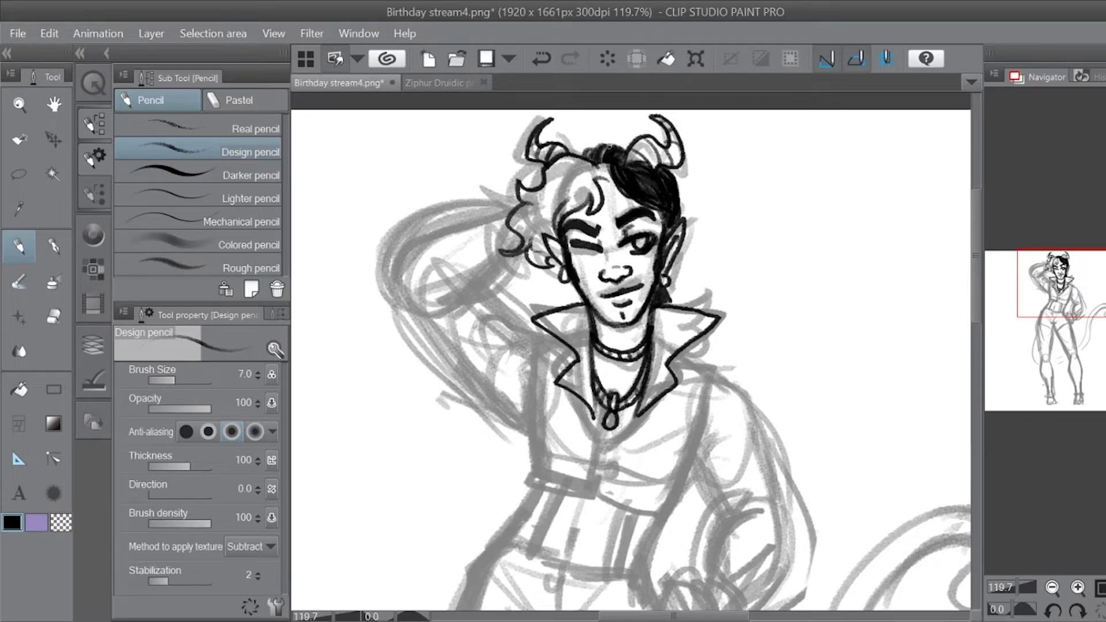
left_click_drag(609, 147, 598, 169)
mouse_move(668, 300)
left_mouse_down()
mouse_move(694, 281)
mouse_move(681, 311)
mouse_move(675, 304)
mouse_move(689, 307)
mouse_move(691, 298)
mouse_move(663, 306)
left_mouse_up()
key("ctrl+z")
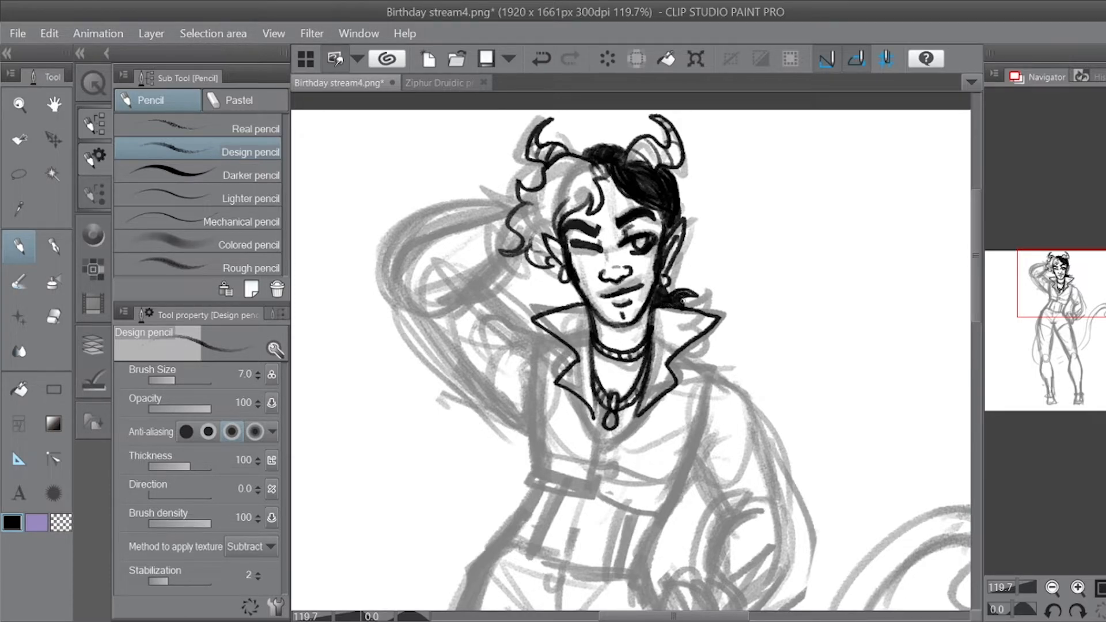
Step: Outline the side edges of the cropped vest over the sketch, undoing stray strokes
mouse_move(684, 354)
left_mouse_down()
mouse_move(633, 260)
mouse_move(663, 281)
mouse_move(630, 400)
left_mouse_up()
key("ctrl+z")
mouse_move(485, 269)
left_mouse_down()
mouse_move(482, 371)
mouse_move(470, 387)
mouse_move(538, 398)
mouse_move(554, 350)
mouse_move(543, 367)
mouse_move(559, 375)
mouse_move(550, 371)
mouse_move(544, 403)
left_mouse_up()
key("ctrl+z")
key("ctrl+z")
key("ctrl+z")
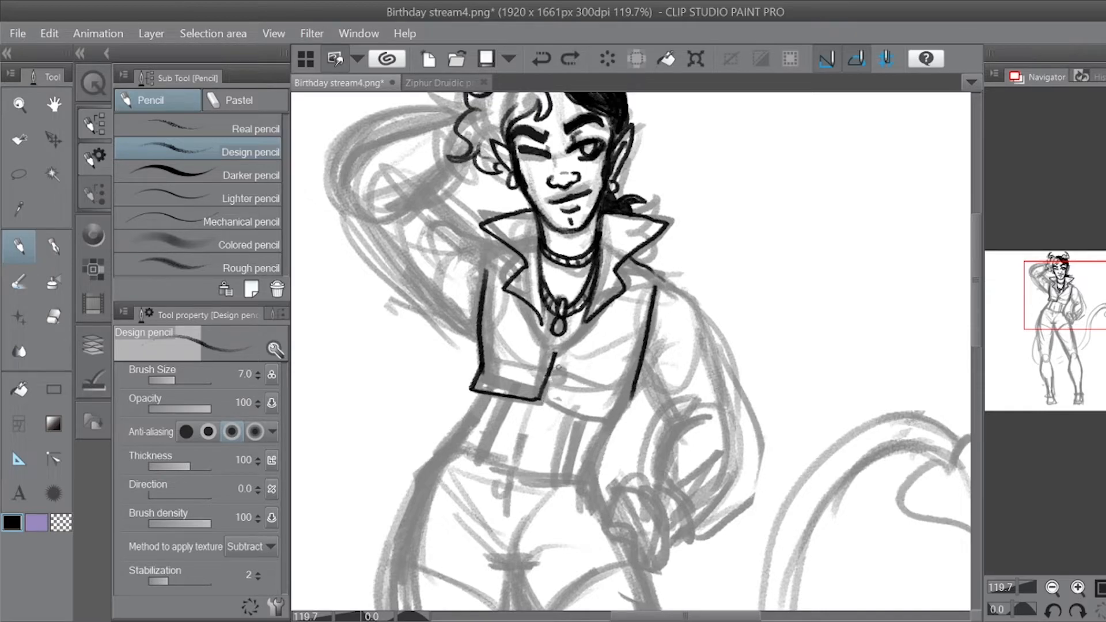
Step: Ink the vest's pointed two-part hem and its V-shaped front closing below the pendant with an oval button
mouse_move(551, 349)
left_mouse_down()
mouse_move(545, 414)
mouse_move(616, 410)
left_mouse_up()
key("ctrl+z")
mouse_move(551, 358)
left_mouse_down()
mouse_move(548, 418)
mouse_move(599, 411)
mouse_move(632, 389)
left_mouse_up()
key("ctrl+z")
mouse_move(554, 361)
left_mouse_down()
mouse_move(547, 418)
mouse_move(619, 406)
mouse_move(633, 376)
left_mouse_up()
mouse_move(550, 379)
left_mouse_down()
mouse_move(530, 415)
mouse_move(482, 385)
mouse_move(481, 331)
left_mouse_up()
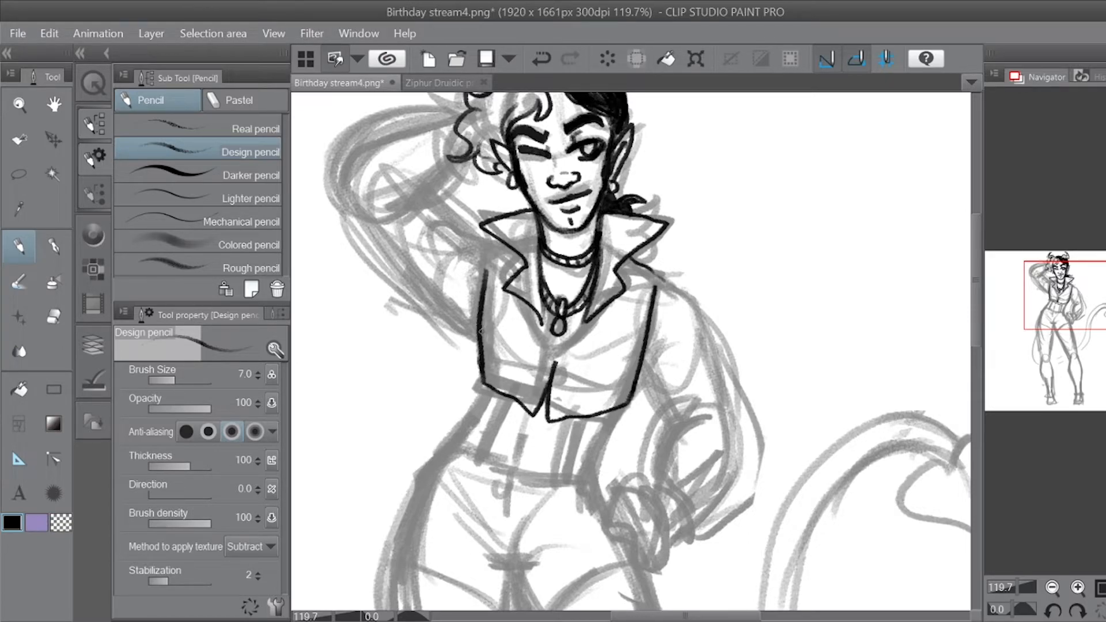
left_click_drag(565, 369, 558, 383)
left_click_drag(537, 316, 556, 361)
Step: Extend both armhole edges of the vest up to the shoulders, redoing uneven strokes
left_click_drag(659, 273, 650, 325)
key("ctrl+z")
left_click_drag(658, 273, 647, 326)
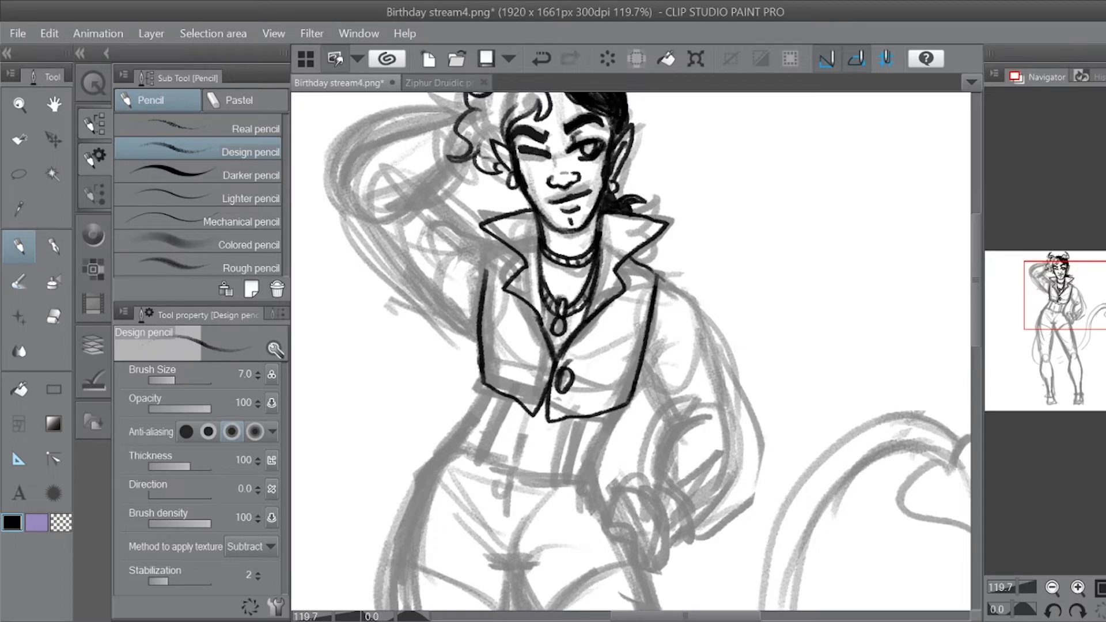
left_click_drag(493, 247, 481, 323)
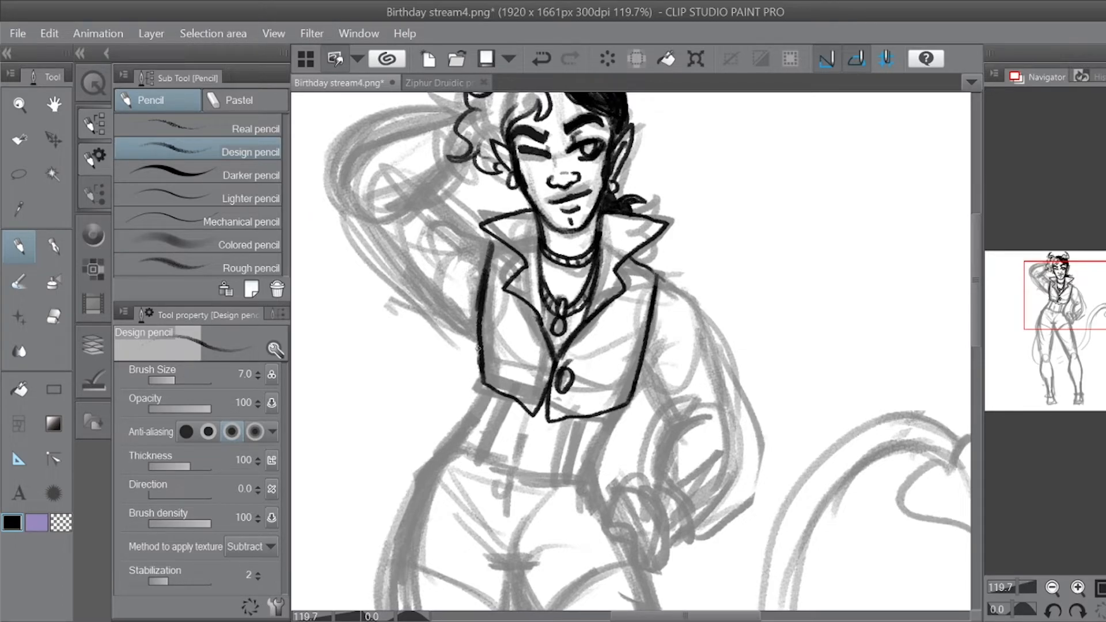
key("ctrl+z")
key("ctrl+z")
left_click_drag(497, 240, 481, 304)
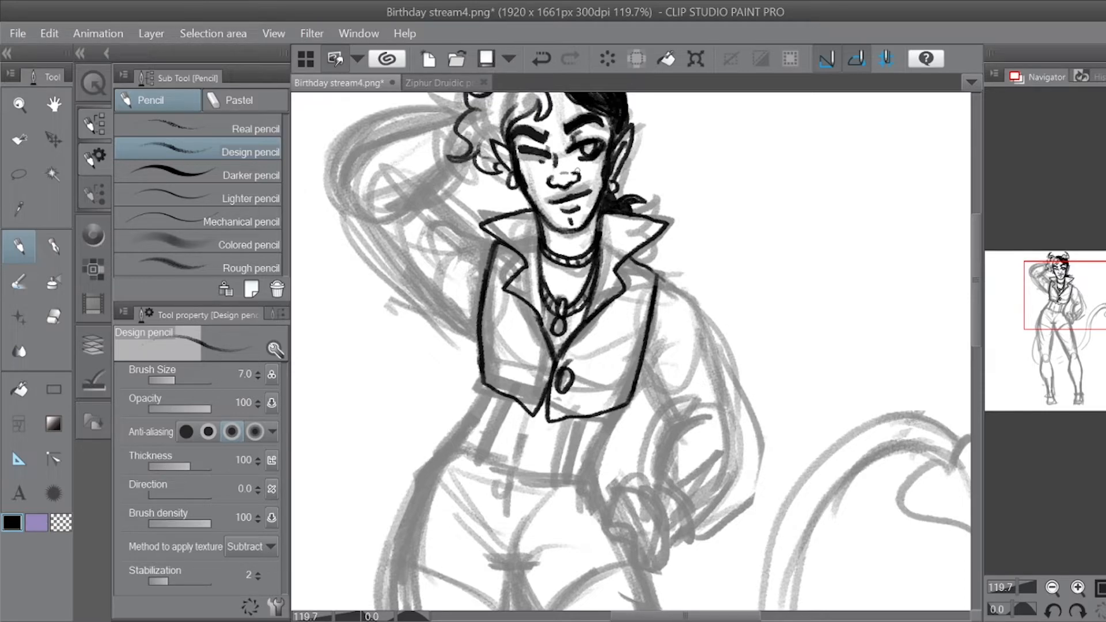
Step: Ink the puffed sleeve of the arm resting on the hip, with its shoulder, outer contour, elbow folds and gathered lower edge
mouse_move(657, 275)
left_mouse_down()
mouse_move(690, 293)
mouse_move(712, 333)
left_mouse_up()
mouse_move(662, 407)
left_mouse_down()
mouse_move(696, 391)
mouse_move(706, 415)
left_mouse_up()
left_click_drag(709, 320, 765, 458)
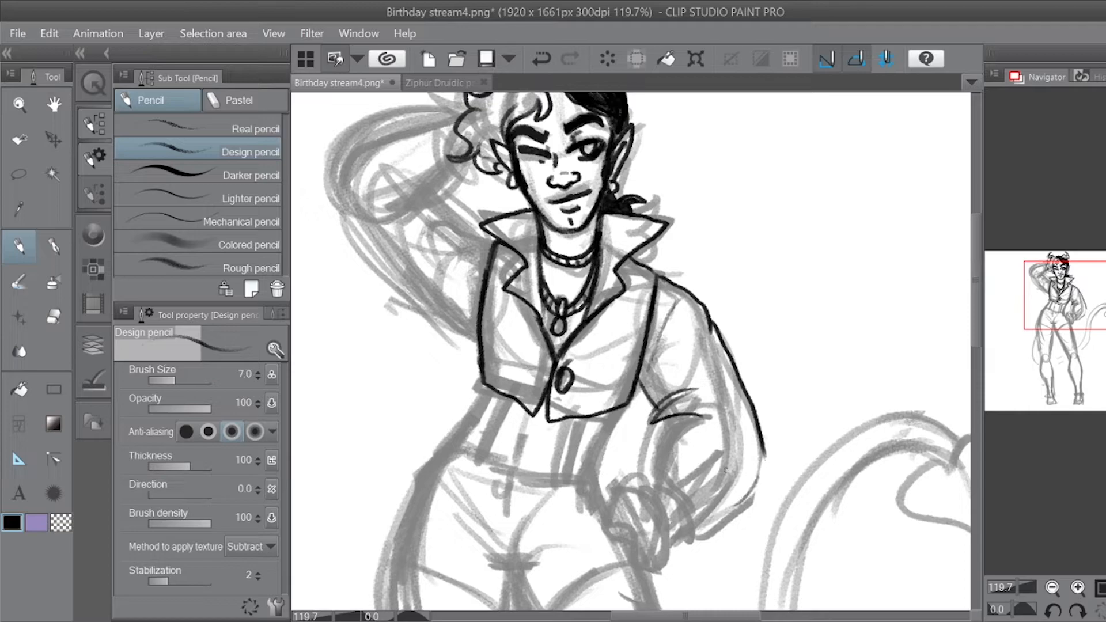
mouse_move(662, 403)
left_mouse_down()
mouse_move(638, 469)
mouse_move(648, 483)
mouse_move(697, 474)
mouse_move(714, 496)
left_mouse_up()
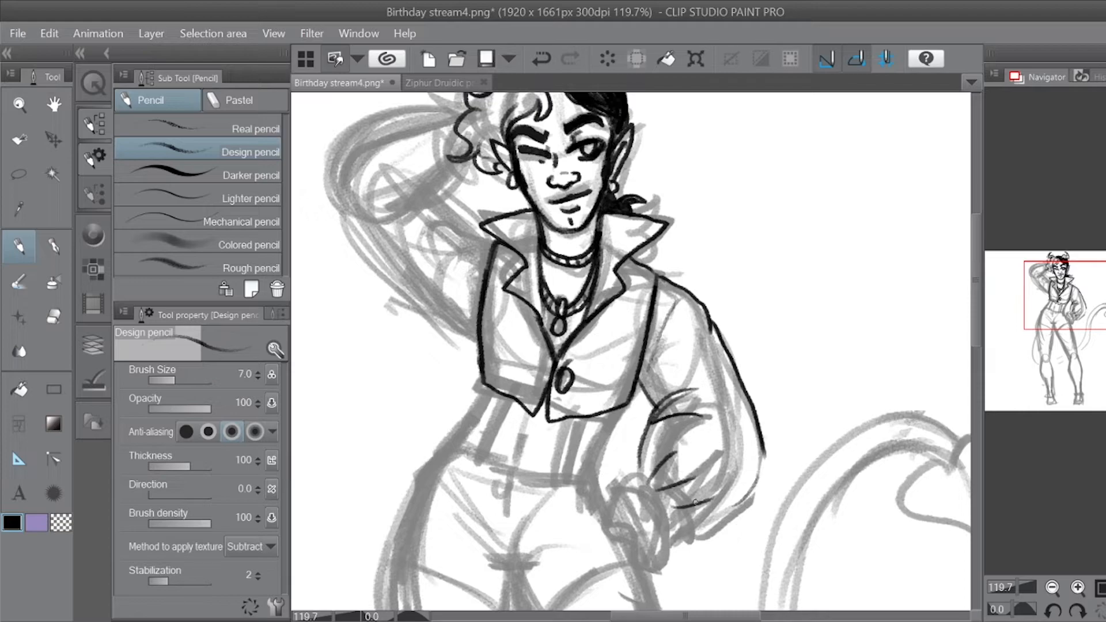
mouse_move(763, 441)
left_mouse_down()
mouse_move(751, 490)
mouse_move(678, 525)
mouse_move(751, 494)
mouse_move(753, 482)
left_mouse_up()
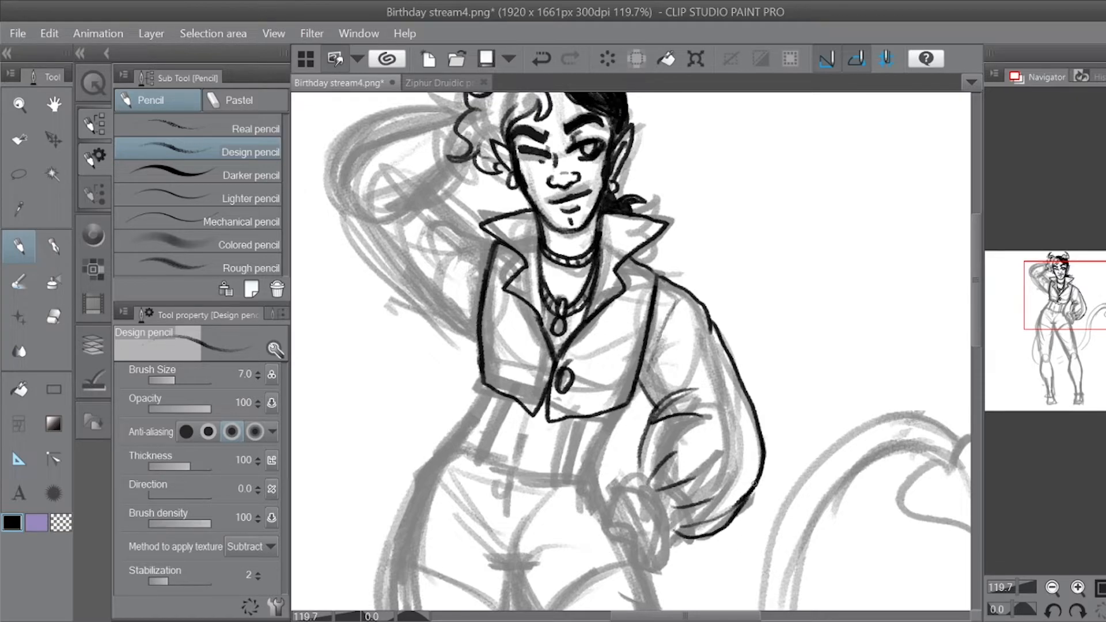
mouse_move(653, 416)
left_mouse_down()
mouse_move(667, 387)
mouse_move(710, 385)
left_mouse_up()
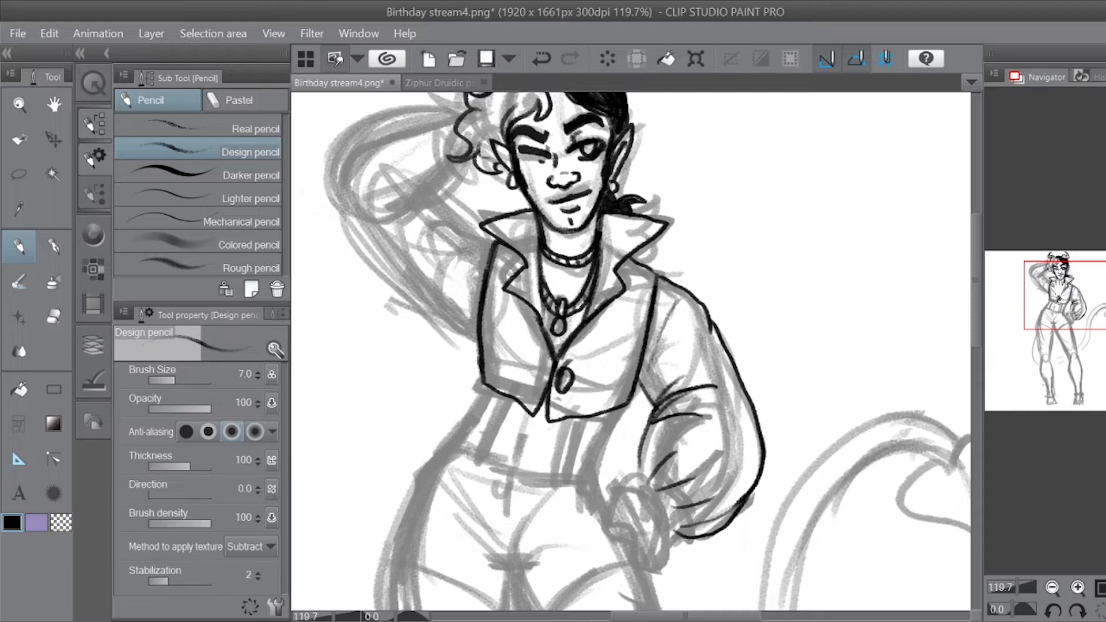
Step: Ink the raised arm's forearm underside, outer contour around the elbow and inner upper-arm edge down to the collar
left_click_drag(492, 118, 604, 214)
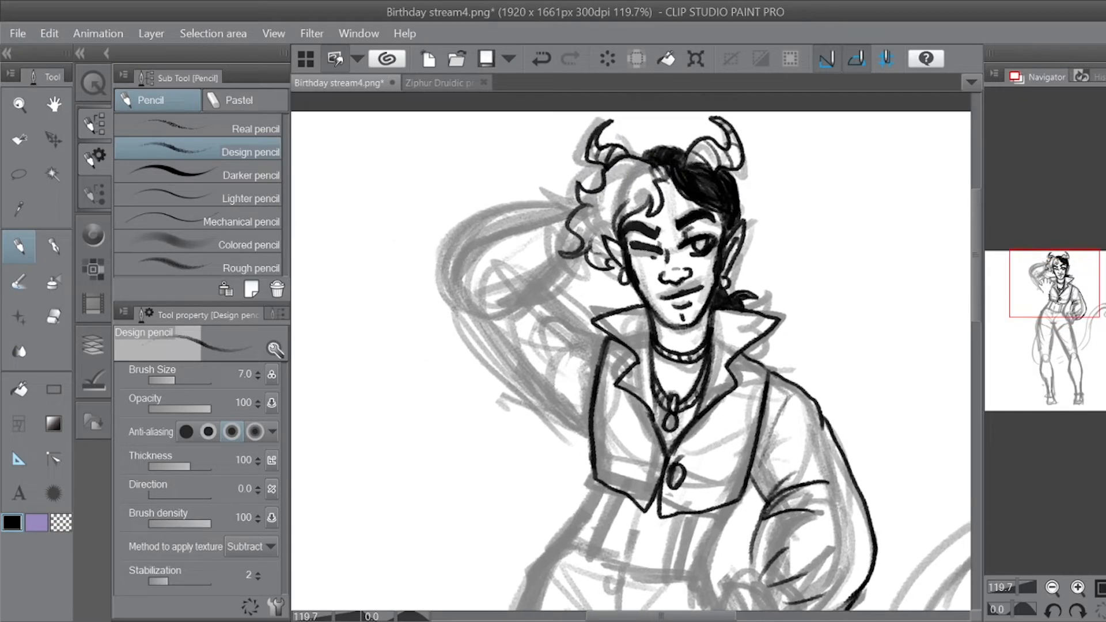
mouse_move(569, 260)
left_mouse_down()
mouse_move(533, 305)
mouse_move(505, 303)
left_mouse_up()
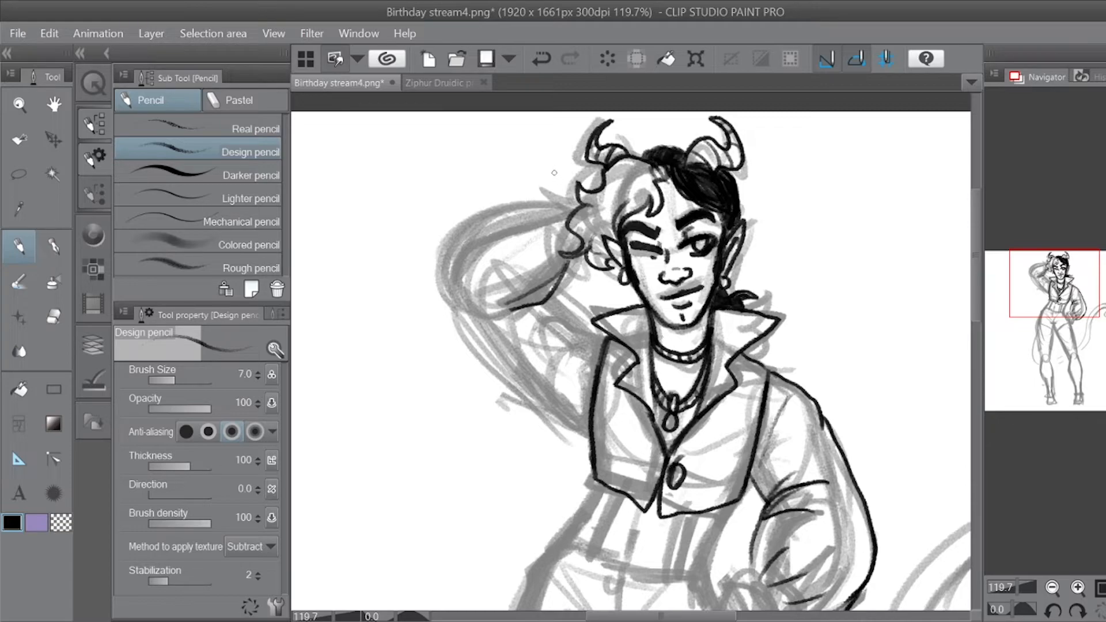
left_click_drag(576, 251, 556, 283)
mouse_move(567, 199)
left_mouse_down()
mouse_move(444, 249)
mouse_move(452, 294)
mouse_move(537, 412)
left_mouse_up()
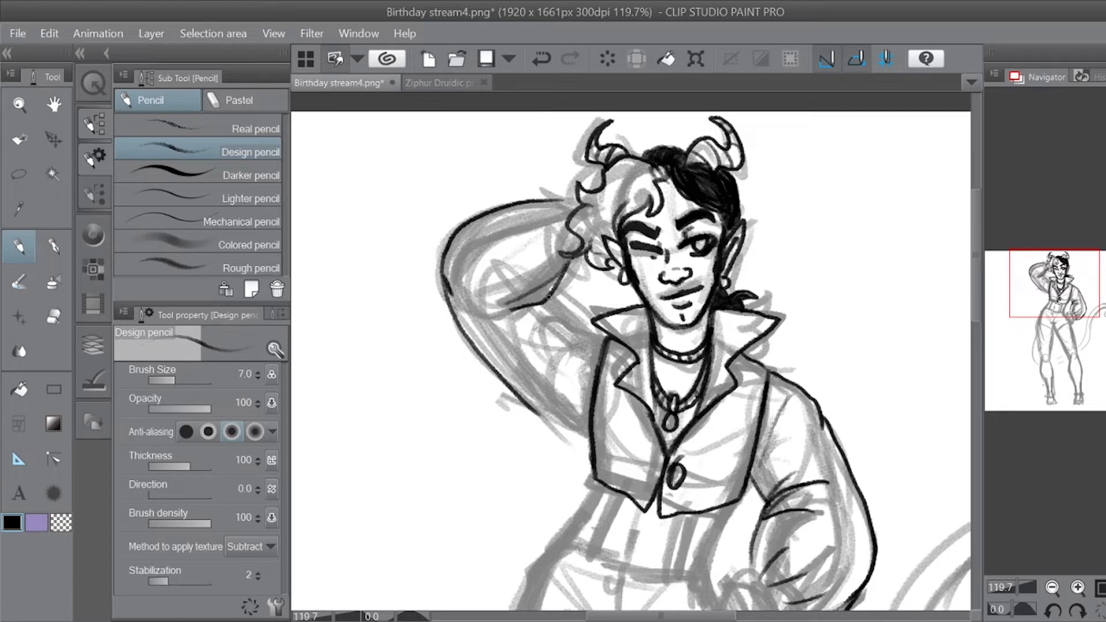
left_click_drag(548, 297, 533, 241)
key("ctrl+z")
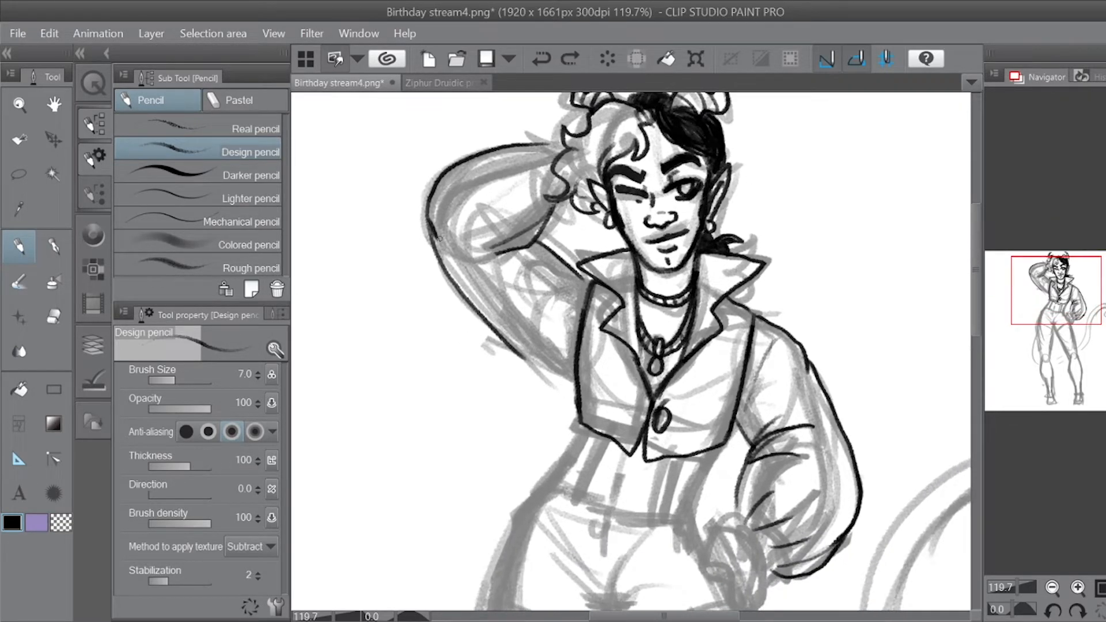
left_click_drag(537, 246, 597, 288)
Step: Erase and redraw the raised arm's outer edge from the elbow to the vest, and touch up the wrist
left_click_drag(432, 261, 528, 366)
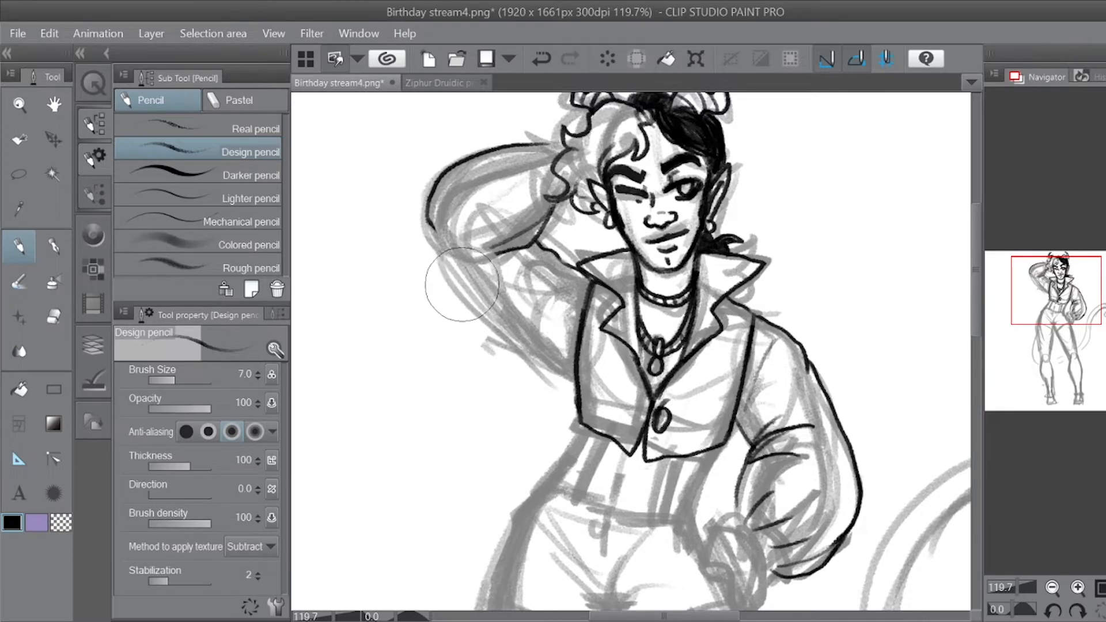
left_click_drag(429, 221, 508, 344)
left_click_drag(549, 348, 571, 382)
left_click_drag(549, 143, 555, 158)
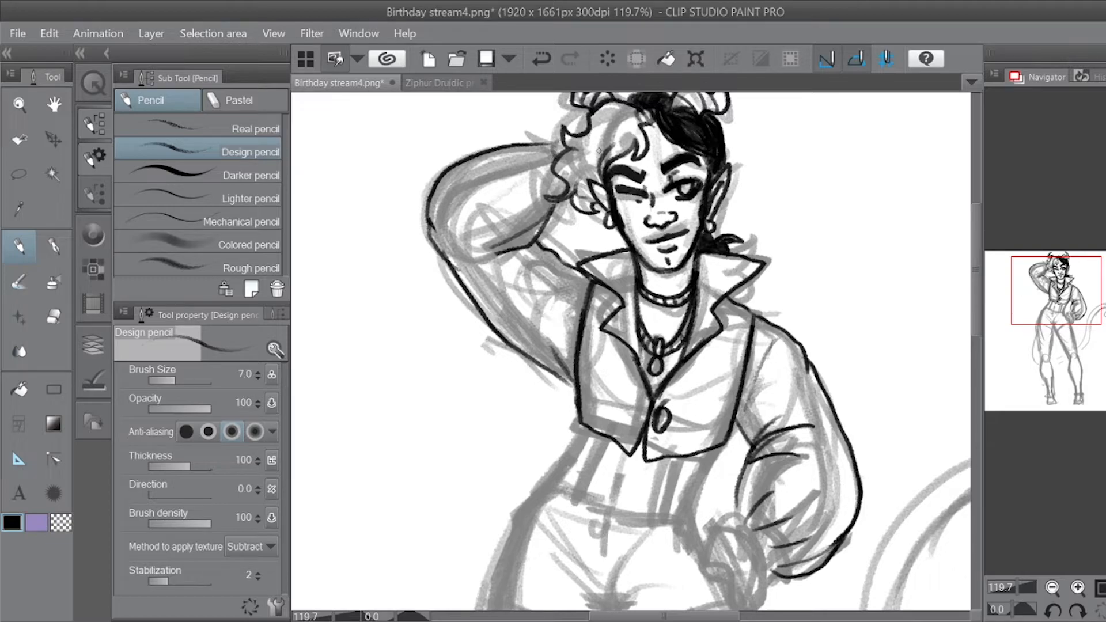
Step: Ink the curled fingers of the hand resting on the hip over the sketch
left_click_drag(685, 506, 649, 337)
mouse_move(668, 375)
left_mouse_down()
mouse_move(693, 371)
mouse_move(697, 448)
left_mouse_up()
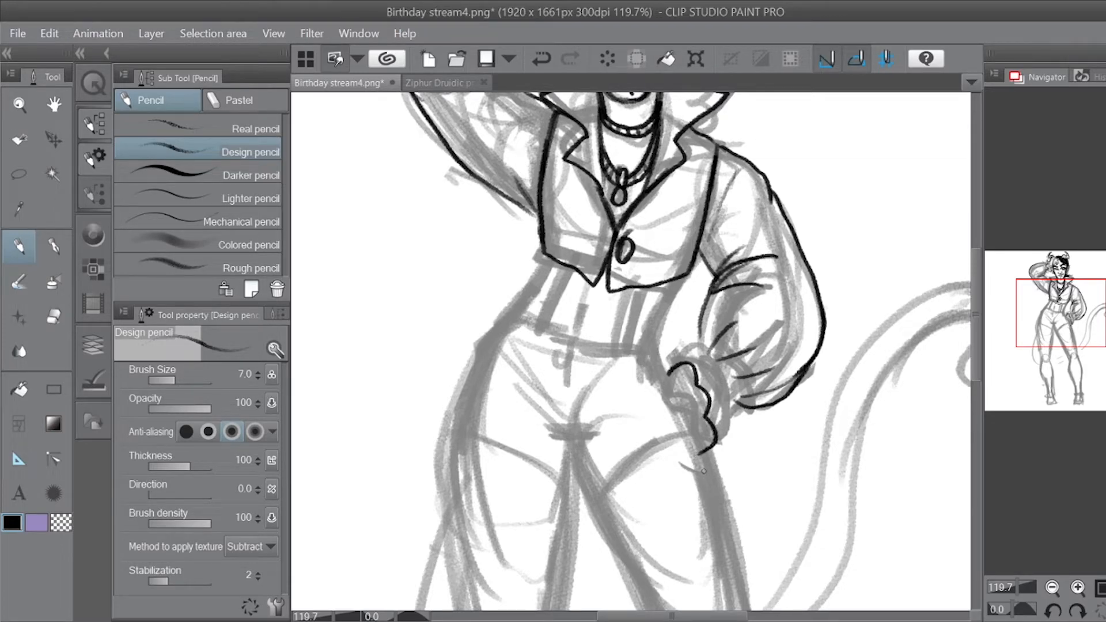
mouse_move(675, 366)
left_mouse_down()
mouse_move(659, 394)
mouse_move(672, 404)
mouse_move(694, 378)
mouse_move(684, 424)
mouse_move(705, 409)
mouse_move(685, 392)
left_mouse_up()
mouse_move(682, 397)
left_mouse_down()
mouse_move(699, 383)
mouse_move(698, 440)
mouse_move(710, 434)
left_mouse_up()
mouse_move(691, 442)
left_mouse_down()
mouse_move(686, 451)
mouse_move(717, 443)
left_mouse_up()
left_click_drag(672, 369, 660, 364)
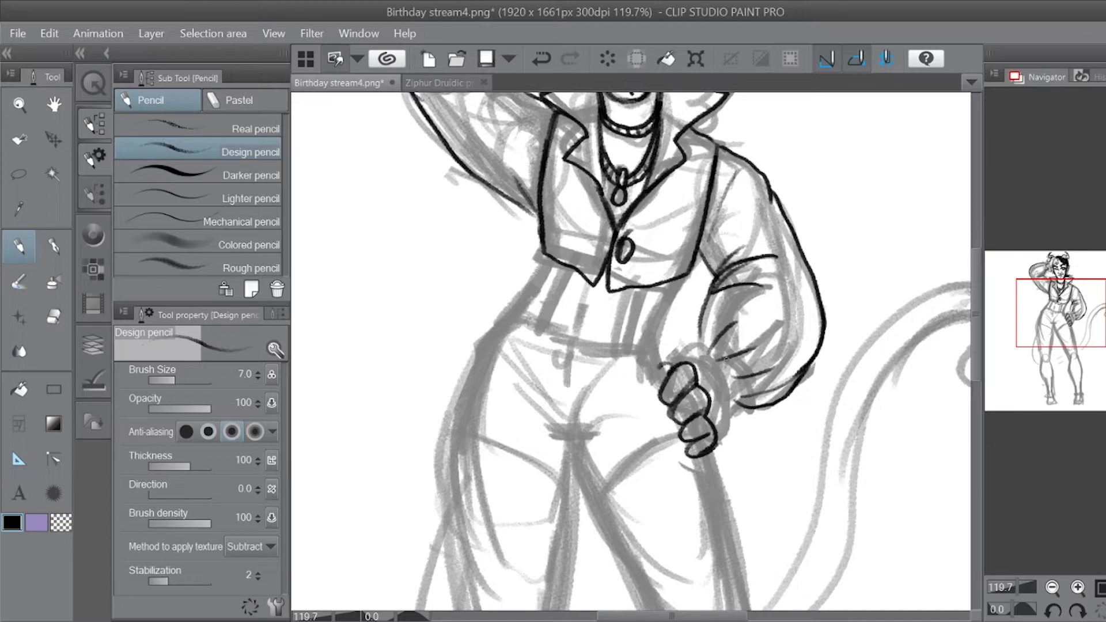
Step: Ink the wrist edge and back of the hand on the hip, undoing uneven strokes
left_click_drag(702, 308, 698, 374)
key("ctrl+z")
left_click_drag(702, 308, 698, 367)
mouse_move(699, 327)
left_mouse_down()
mouse_move(685, 357)
mouse_move(716, 400)
mouse_move(718, 437)
mouse_move(704, 380)
mouse_move(719, 427)
left_mouse_up()
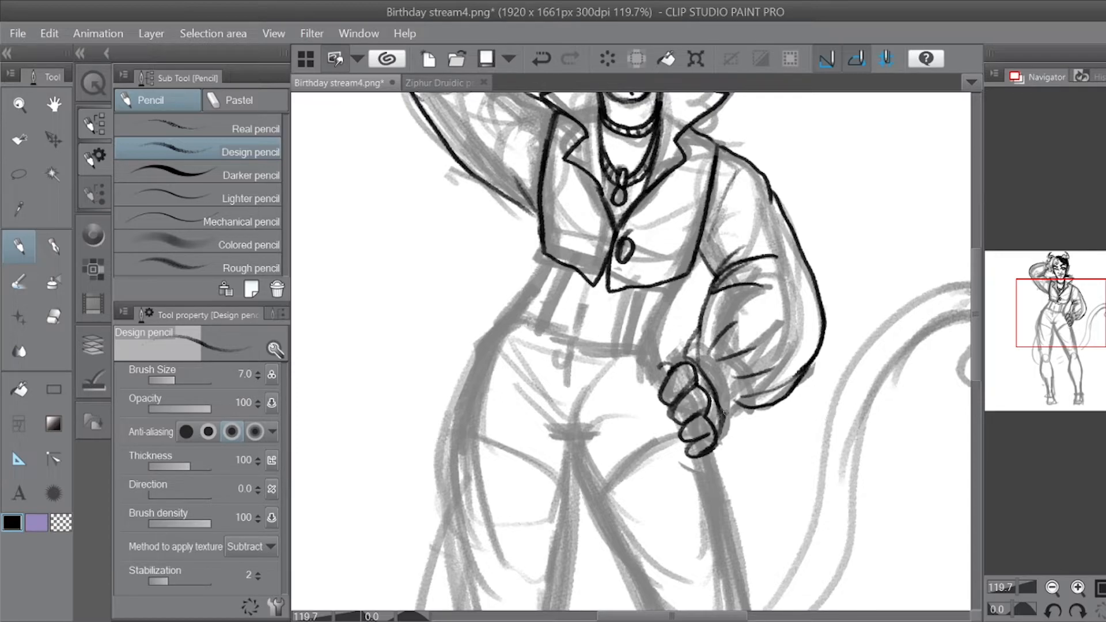
key("ctrl+z")
Step: Erase and redraw the puffed sleeve's lower edge so it meets the hand on the hip, adding wrist folds
mouse_move(747, 371)
left_mouse_down()
mouse_move(744, 331)
mouse_move(751, 387)
mouse_move(778, 397)
left_mouse_up()
left_click_drag(703, 320, 687, 366)
left_click_drag(704, 373, 694, 385)
left_click_drag(727, 333, 697, 382)
mouse_move(724, 341)
left_mouse_down()
mouse_move(707, 382)
mouse_move(747, 366)
left_mouse_up()
left_click_drag(720, 410, 781, 382)
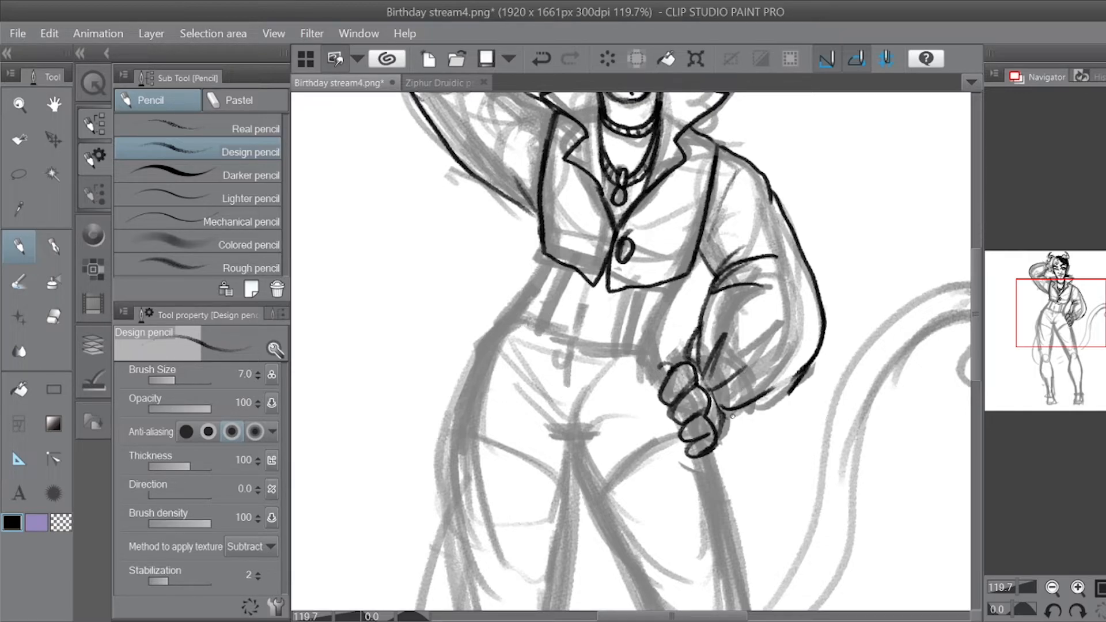
left_click_drag(725, 420, 809, 360)
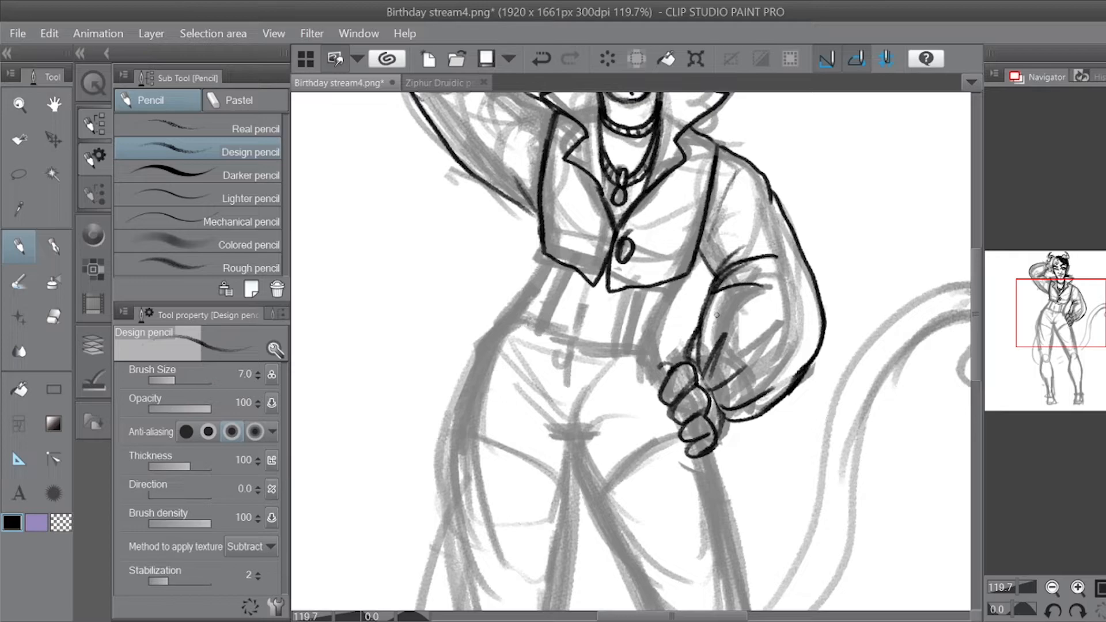
Step: Ink the side of the waist below the vest and two suspender straps ending in clips
left_click_drag(1054, 331, 1027, 296)
mouse_move(621, 167)
left_mouse_down()
mouse_move(579, 177)
mouse_move(573, 230)
left_mouse_up()
left_click_drag(1085, 308, 1101, 335)
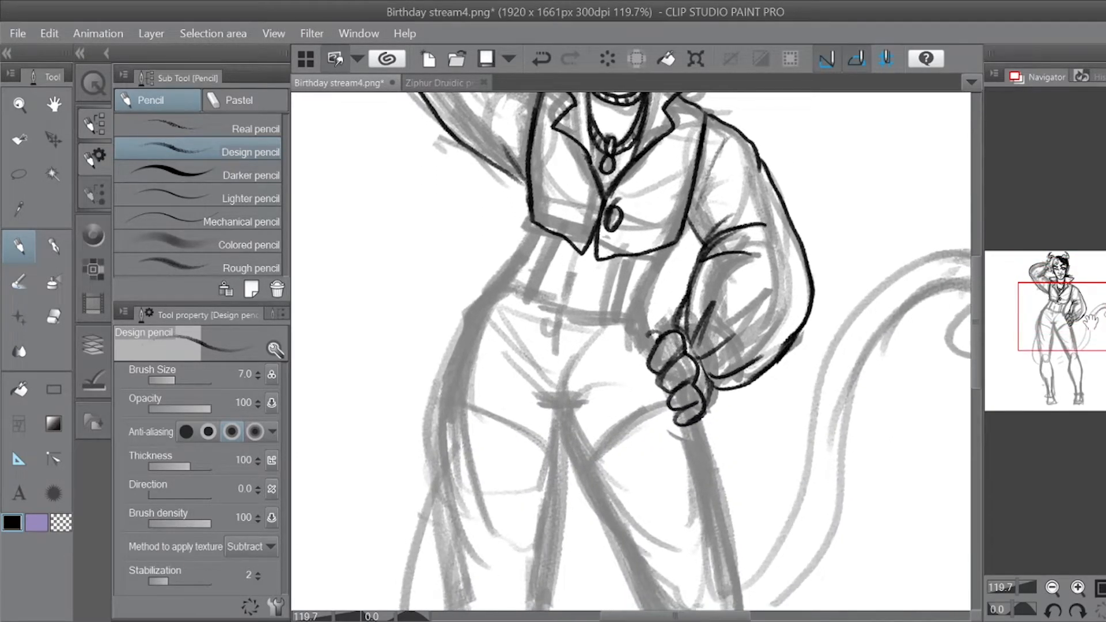
left_click_drag(533, 221, 505, 284)
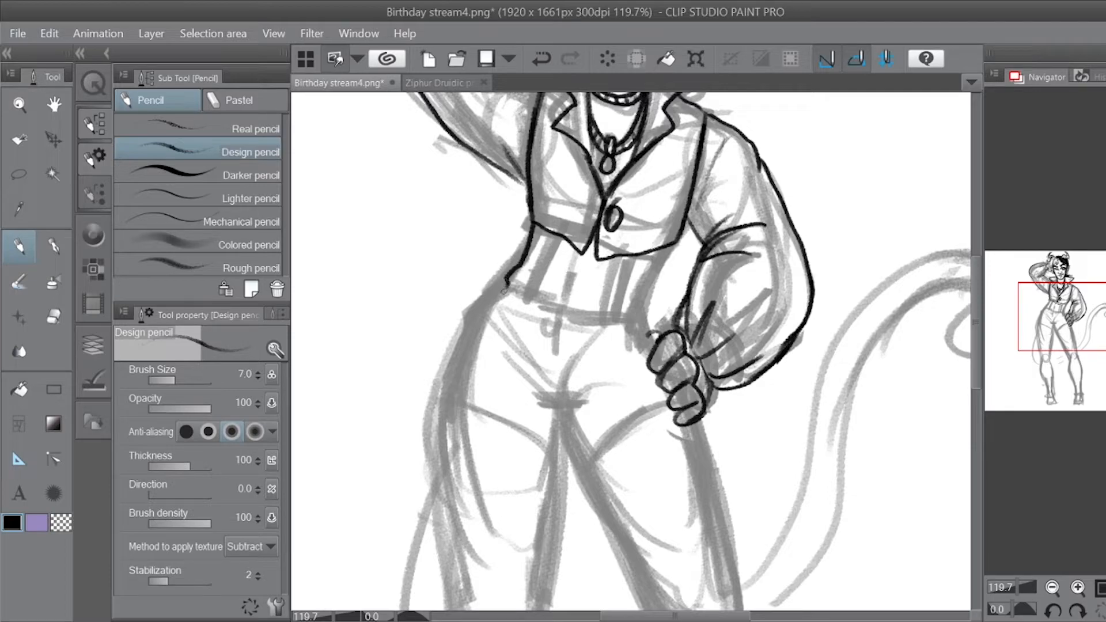
mouse_move(536, 225)
left_mouse_down()
mouse_move(523, 295)
mouse_move(542, 291)
mouse_move(537, 301)
left_mouse_up()
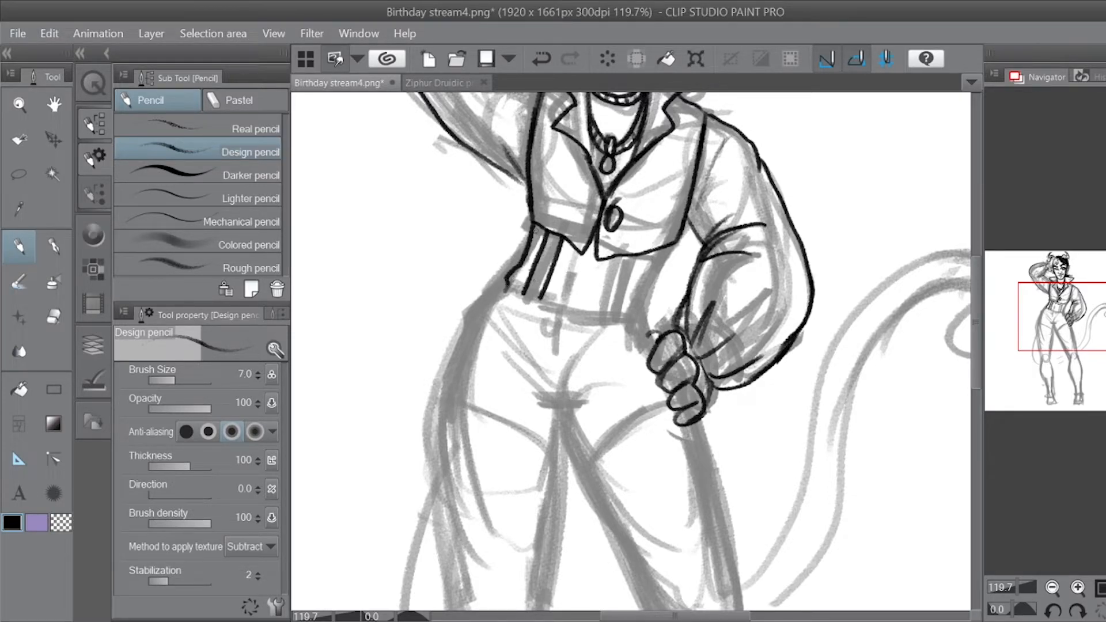
mouse_move(523, 288)
left_mouse_down()
mouse_move(544, 298)
mouse_move(540, 311)
mouse_move(515, 305)
mouse_move(520, 298)
mouse_move(524, 318)
mouse_move(530, 307)
left_mouse_up()
left_click_drag(626, 254, 603, 324)
mouse_move(644, 252)
left_mouse_down()
mouse_move(621, 320)
mouse_move(598, 316)
mouse_move(621, 332)
mouse_move(627, 320)
mouse_move(606, 316)
mouse_move(625, 313)
mouse_move(598, 315)
mouse_move(600, 328)
mouse_move(627, 331)
mouse_move(626, 318)
mouse_move(621, 330)
left_mouse_up()
mouse_move(590, 237)
left_mouse_down()
mouse_move(573, 310)
mouse_move(581, 271)
left_mouse_up()
left_click_drag(594, 266, 593, 291)
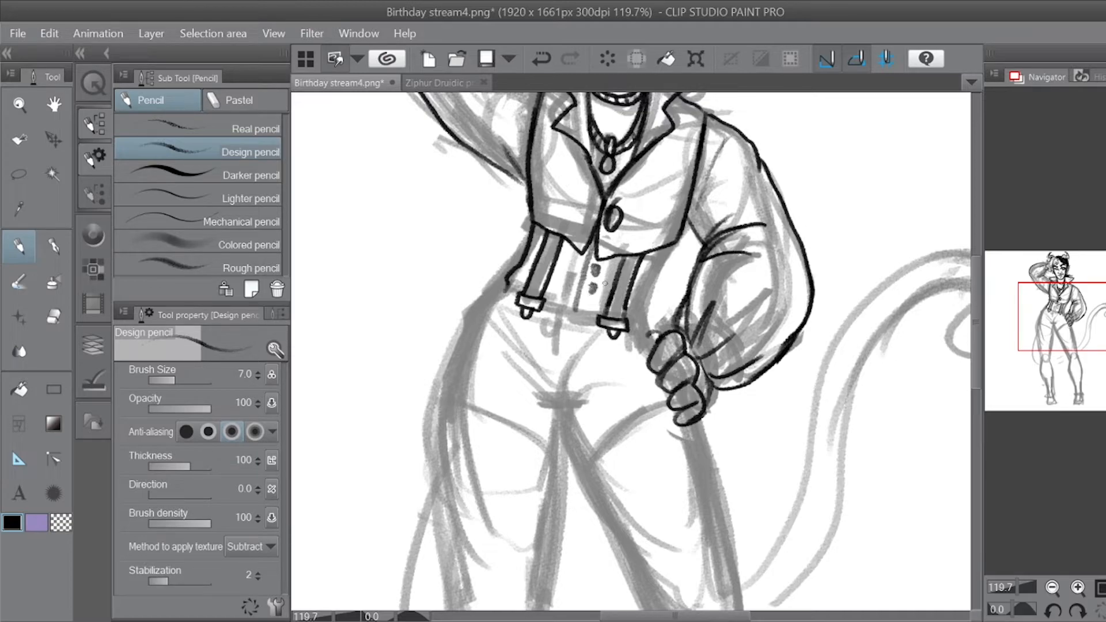
key("ctrl+z")
key("ctrl+z")
key("ctrl+z")
key("ctrl+z")
key("ctrl+z")
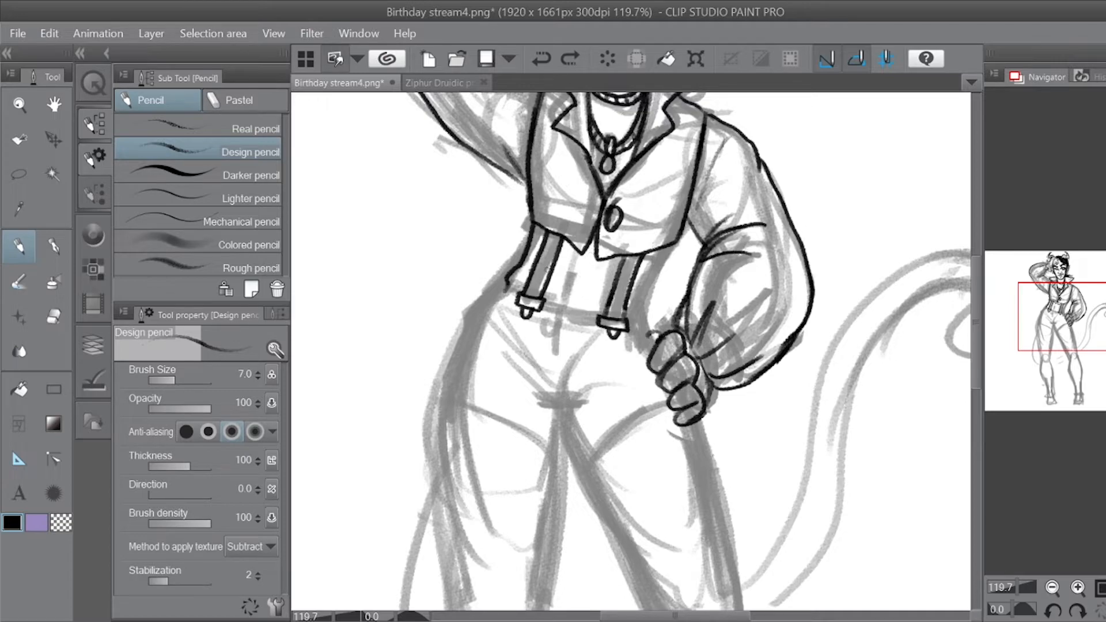
Step: Ink the shirt placket between the suspenders with a line and a column of small buttons
left_click_drag(590, 237, 574, 314)
left_click_drag(592, 277, 590, 292)
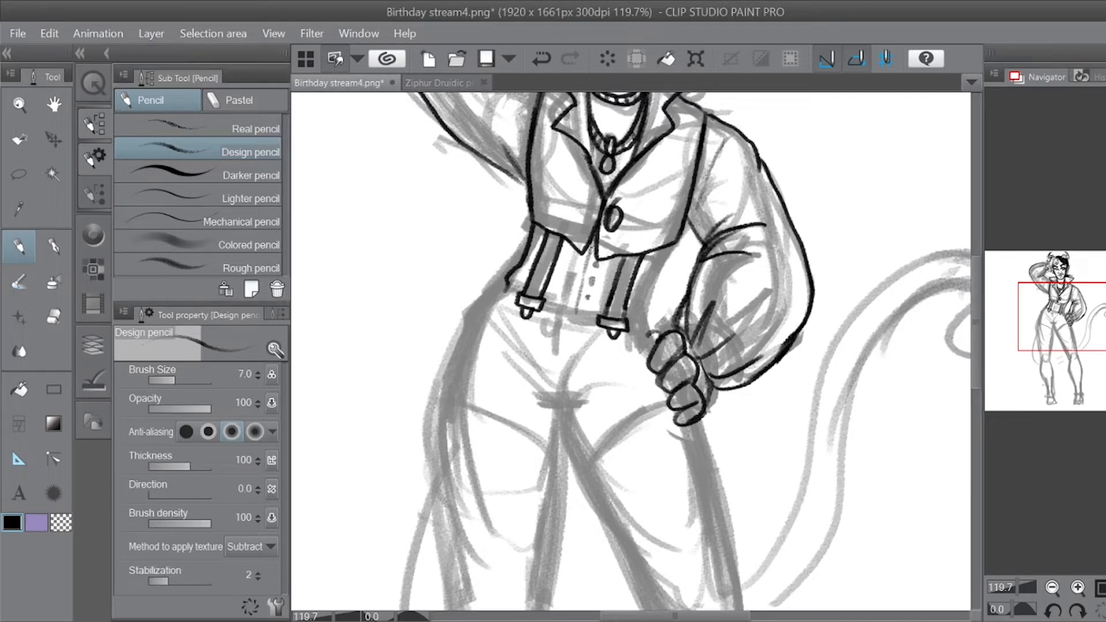
left_click_drag(588, 266, 575, 316)
left_click(591, 266)
left_click(591, 283)
left_click(587, 300)
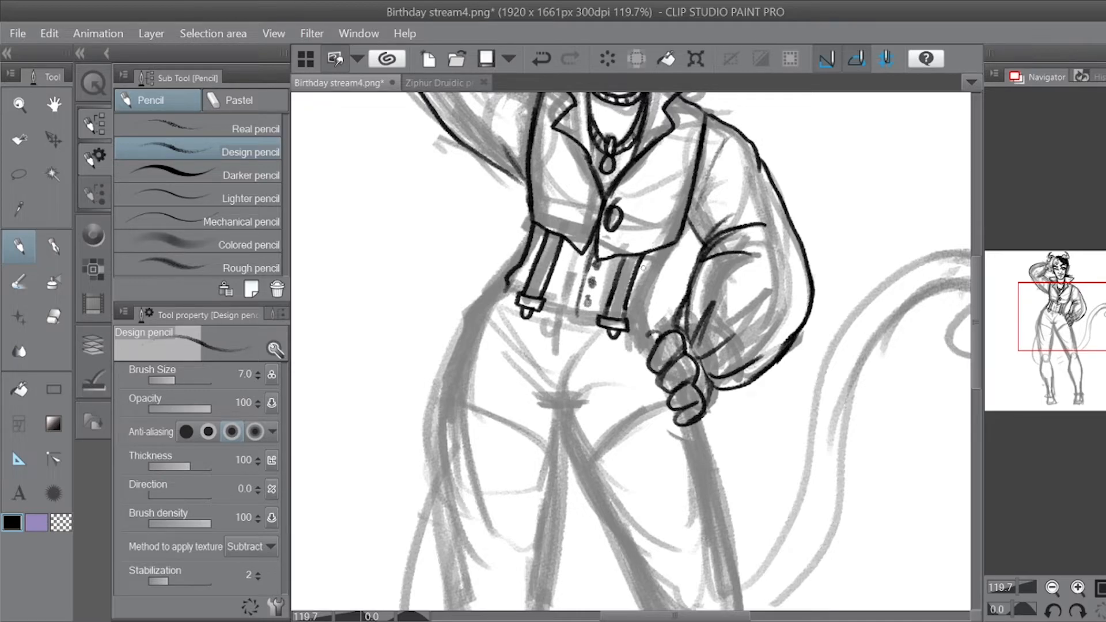
Step: Ink both sides of the trousers from the waist over the hips, undoing uneven strokes
left_click_drag(649, 293, 640, 307)
mouse_move(505, 281)
left_mouse_down()
mouse_move(482, 296)
mouse_move(471, 329)
left_mouse_up()
key("ctrl+z")
mouse_move(504, 282)
left_mouse_down()
mouse_move(452, 364)
mouse_move(451, 414)
left_mouse_up()
left_click_drag(644, 316, 656, 349)
key("ctrl+z")
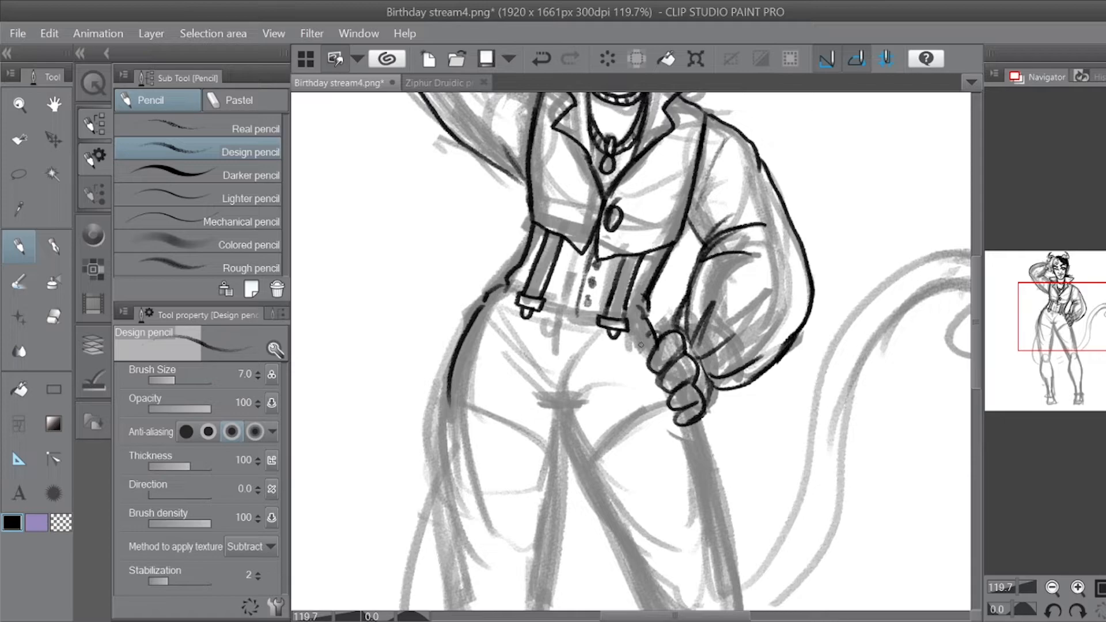
Step: Ink the trousers' waistband between the suspender clips, with a button, a short fly line and the crotch folds
mouse_move(506, 285)
left_mouse_down()
mouse_move(597, 325)
mouse_move(572, 350)
mouse_move(563, 327)
mouse_move(651, 328)
left_mouse_up()
mouse_move(544, 402)
left_mouse_down()
mouse_move(580, 397)
mouse_move(546, 402)
mouse_move(580, 398)
mouse_move(587, 467)
mouse_move(557, 454)
left_mouse_up()
key("ctrl+z")
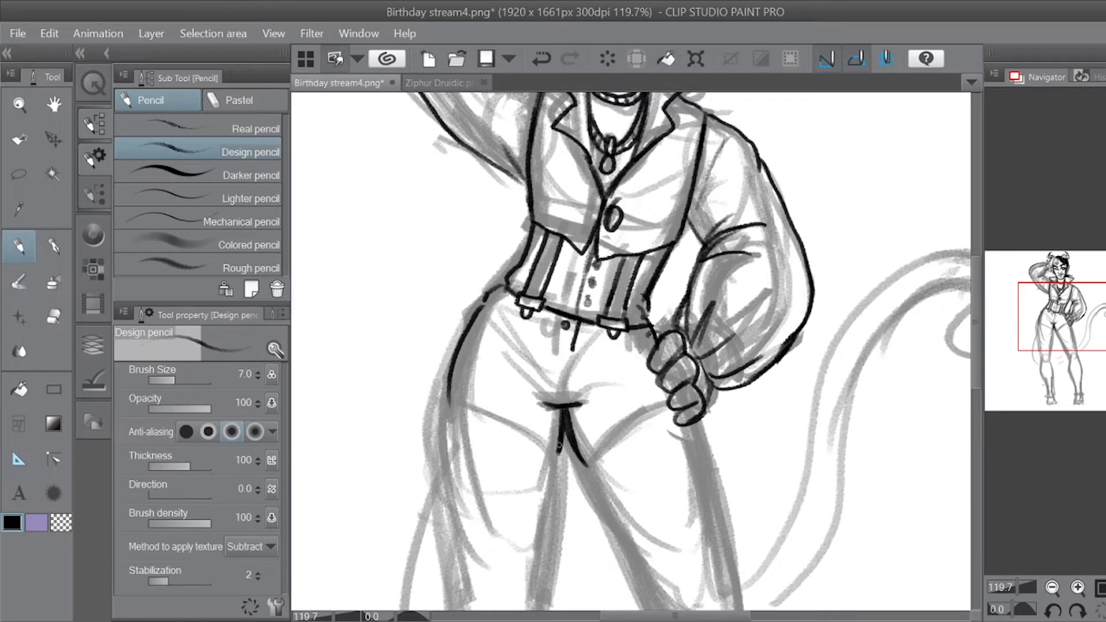
left_click_drag(653, 323, 662, 336)
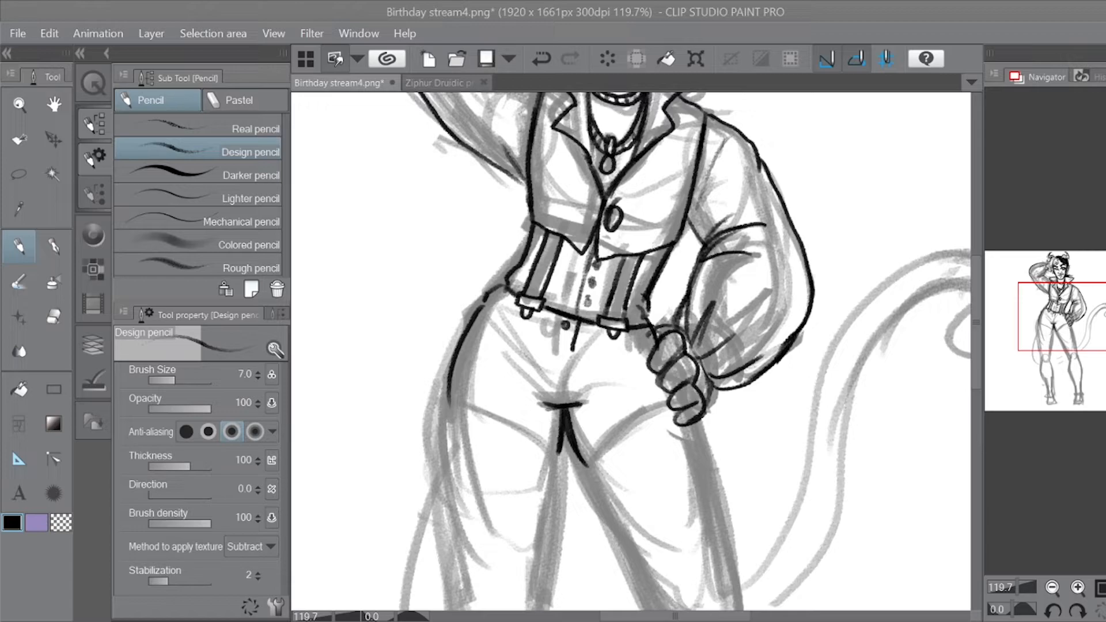
Step: Fill the character's curly hair solid black with the pencil at brush size 12.2
mouse_move(1069, 304)
left_mouse_down()
mouse_move(1080, 266)
mouse_move(1059, 319)
mouse_move(1059, 252)
left_mouse_up()
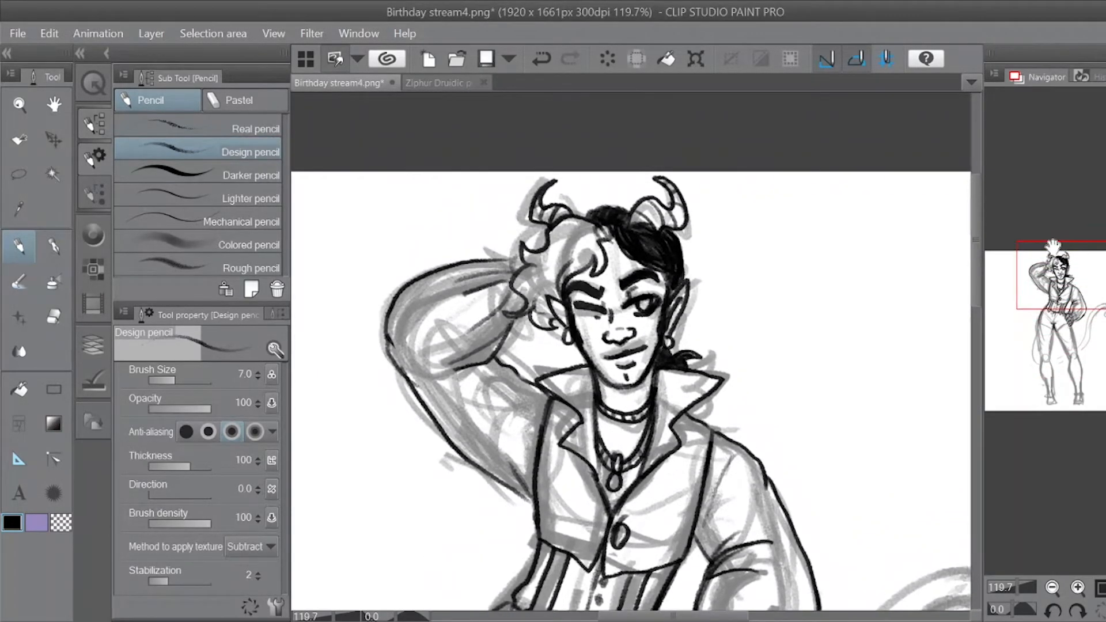
left_click(178, 379)
mouse_move(552, 266)
left_mouse_down()
mouse_move(562, 228)
mouse_move(593, 230)
mouse_move(553, 250)
mouse_move(556, 290)
mouse_move(599, 232)
mouse_move(579, 265)
mouse_move(556, 239)
mouse_move(544, 291)
mouse_move(559, 287)
mouse_move(542, 326)
mouse_move(555, 280)
mouse_move(533, 322)
mouse_move(536, 303)
mouse_move(518, 311)
mouse_move(538, 290)
mouse_move(524, 295)
mouse_move(519, 283)
mouse_move(531, 270)
mouse_move(537, 290)
mouse_move(526, 254)
mouse_move(544, 253)
mouse_move(535, 254)
mouse_move(582, 221)
mouse_move(636, 225)
mouse_move(607, 240)
mouse_move(641, 247)
mouse_move(674, 281)
left_mouse_up()
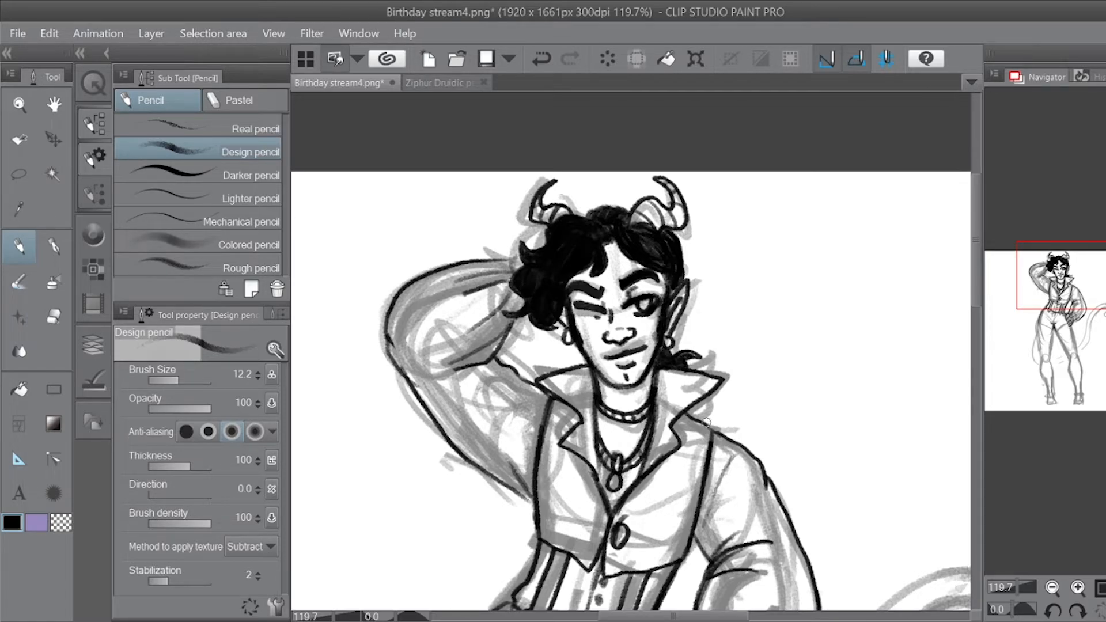
Step: Set the brush size to 6.0 and ink the thigh crease running from the crotch to the hand on the hip
left_click_drag(1066, 276, 1069, 305)
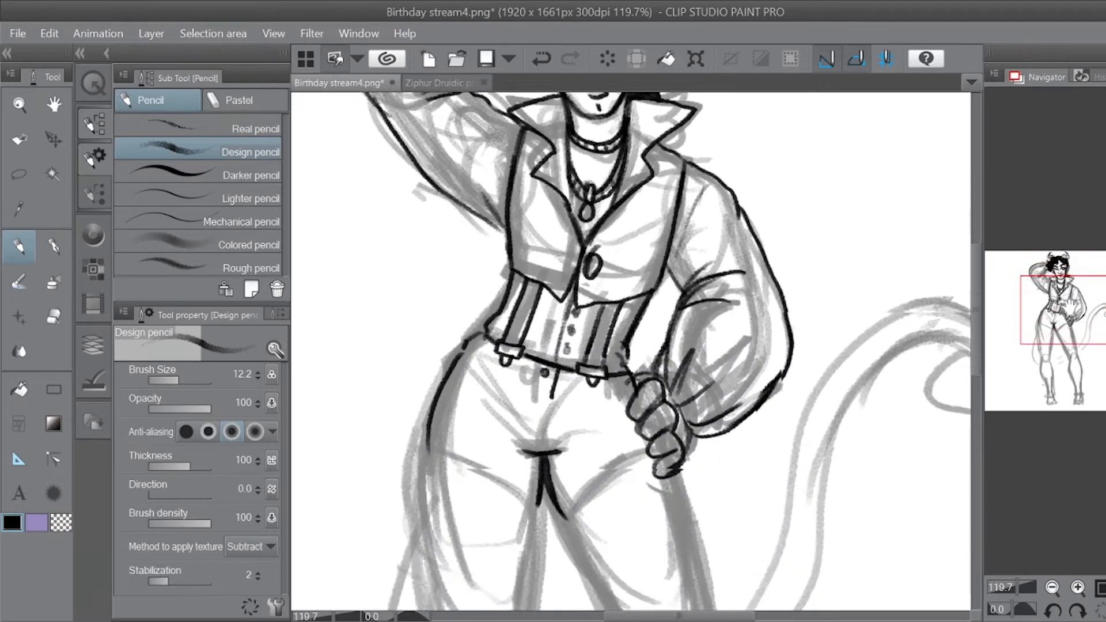
left_click(258, 377)
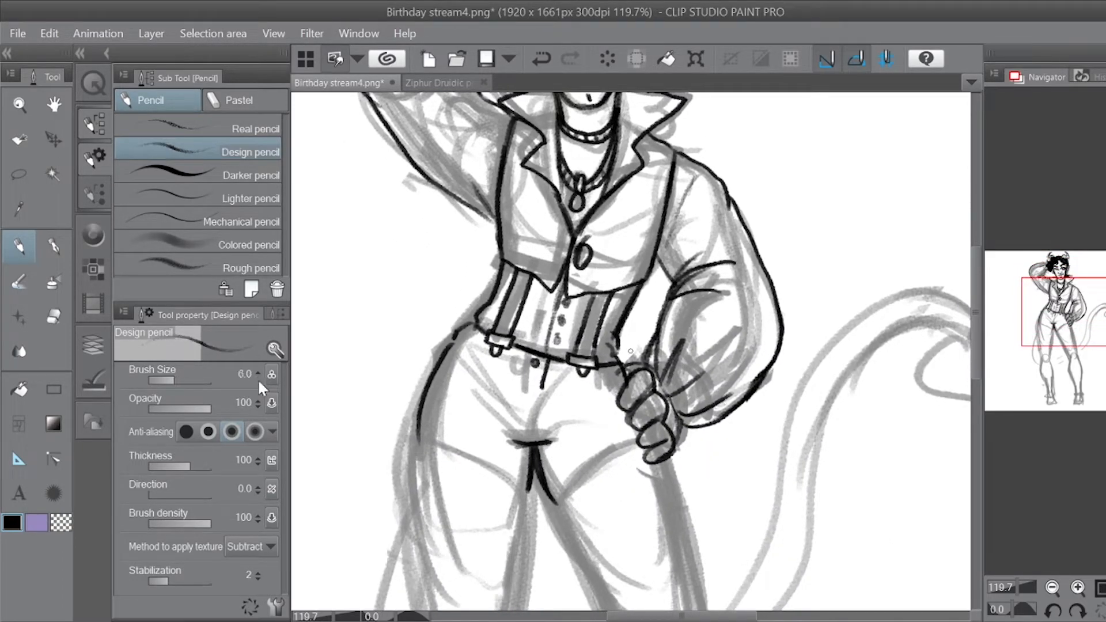
mouse_move(401, 368)
left_mouse_down()
mouse_move(383, 412)
mouse_move(387, 477)
left_mouse_up()
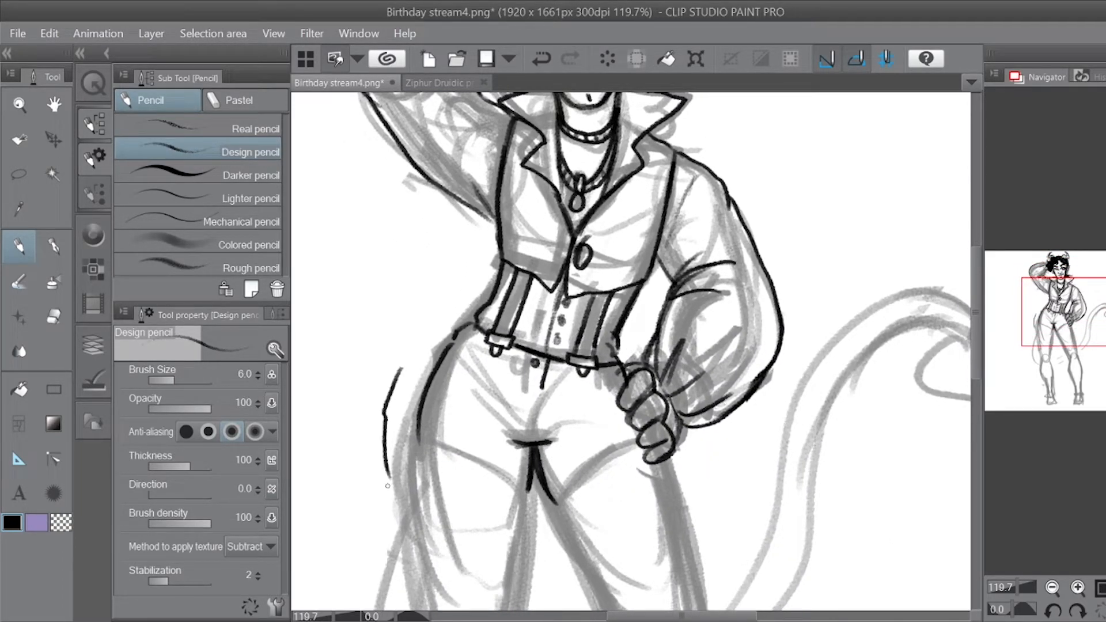
key("ctrl+z")
mouse_move(554, 504)
left_mouse_down()
mouse_move(582, 372)
mouse_move(669, 310)
left_mouse_up()
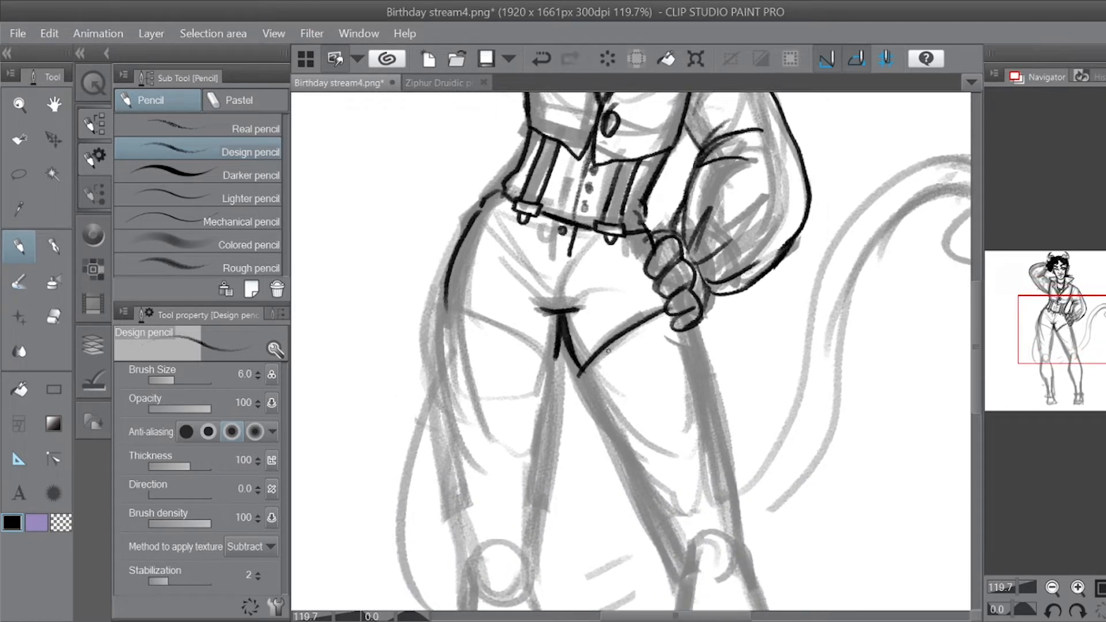
left_click_drag(573, 342, 581, 376)
Step: Ink the inner and outer thigh edges of the leg below the hand on the hip, down to the knee
left_click_drag(574, 367, 641, 487)
left_click_drag(584, 375, 662, 527)
left_click_drag(600, 419, 676, 546)
left_click_drag(696, 323, 730, 512)
left_click_drag(711, 393, 735, 532)
Step: Ink the inner and outer thigh edges of the leg on the raised-arm side, undoing a stray fold stroke
left_click_drag(562, 331, 537, 514)
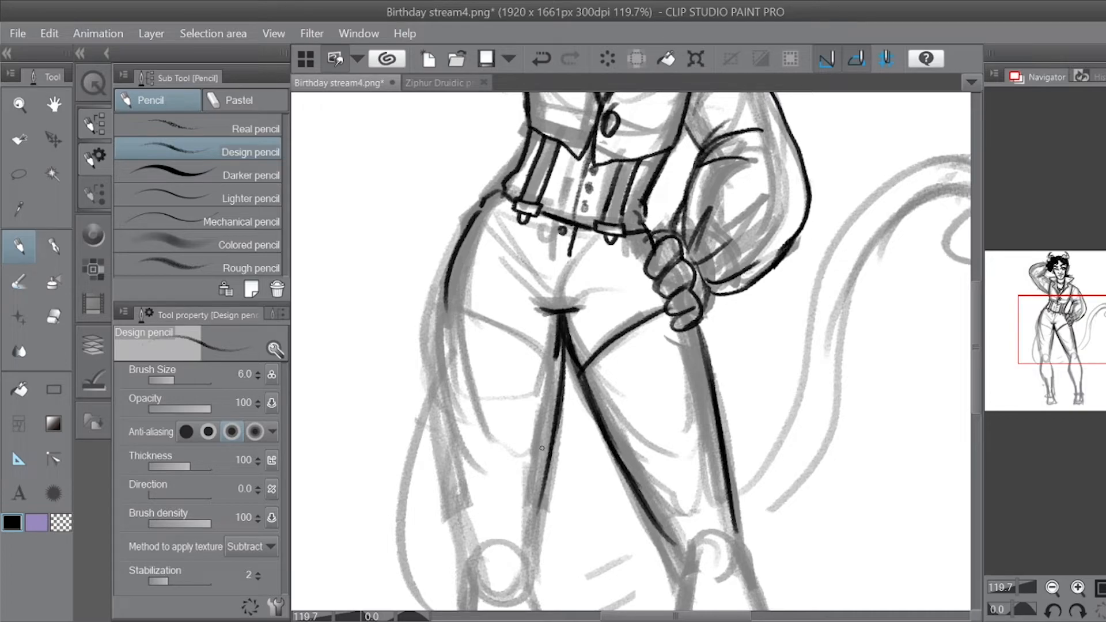
left_click_drag(541, 448, 532, 544)
left_click_drag(450, 247, 458, 504)
mouse_move(444, 340)
left_mouse_down()
mouse_move(469, 605)
mouse_move(476, 187)
mouse_move(515, 249)
mouse_move(514, 383)
left_mouse_up()
key("ctrl+z")
mouse_move(512, 229)
left_mouse_down()
mouse_move(518, 366)
mouse_move(544, 409)
left_mouse_up()
left_click_drag(513, 341, 554, 465)
Step: Ink both calf contours below the knee of the leg on the hand-on-hip side
left_click_drag(577, 224, 615, 326)
left_click_drag(596, 256, 618, 341)
mouse_move(610, 301)
left_mouse_down()
mouse_move(620, 385)
mouse_move(607, 499)
left_mouse_up()
left_click_drag(596, 448, 752, 531)
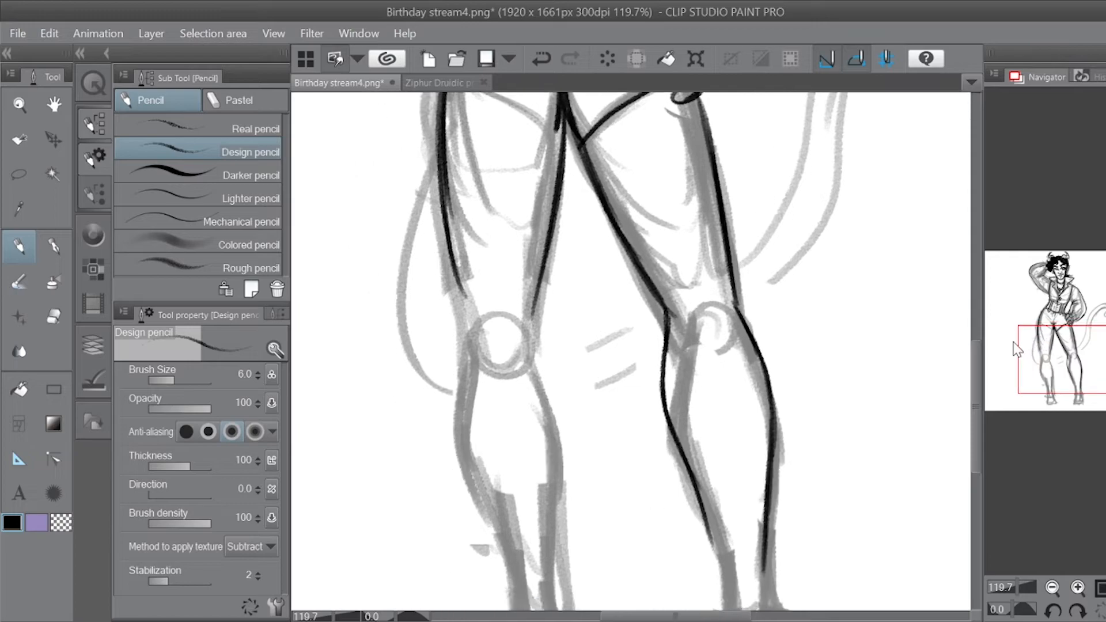
Step: Ink the knee and calf contours of the leg on the raised-arm side, redoing uneven inner calf strokes
left_click_drag(545, 278, 536, 349)
left_click_drag(537, 302, 557, 454)
mouse_move(452, 254)
left_mouse_down()
mouse_move(464, 341)
mouse_move(450, 438)
left_mouse_up()
mouse_move(456, 374)
left_mouse_down()
mouse_move(453, 456)
mouse_move(458, 438)
mouse_move(479, 515)
left_mouse_up()
left_click_drag(449, 434, 486, 544)
left_click_drag(554, 397, 561, 496)
left_click_drag(557, 419, 555, 512)
key("ctrl+z")
key("ctrl+z")
left_click_drag(555, 407, 549, 527)
Step: Extend the hand-on-hip-side leg to the ankle and ink a cloven hoof with small fur tufts over the sketched foot
mouse_move(556, 446)
left_mouse_down()
mouse_move(549, 532)
mouse_move(393, 249)
mouse_move(415, 255)
left_mouse_up()
left_click_drag(569, 221, 593, 314)
mouse_move(575, 233)
left_mouse_down()
mouse_move(591, 348)
mouse_move(579, 355)
mouse_move(582, 382)
left_mouse_up()
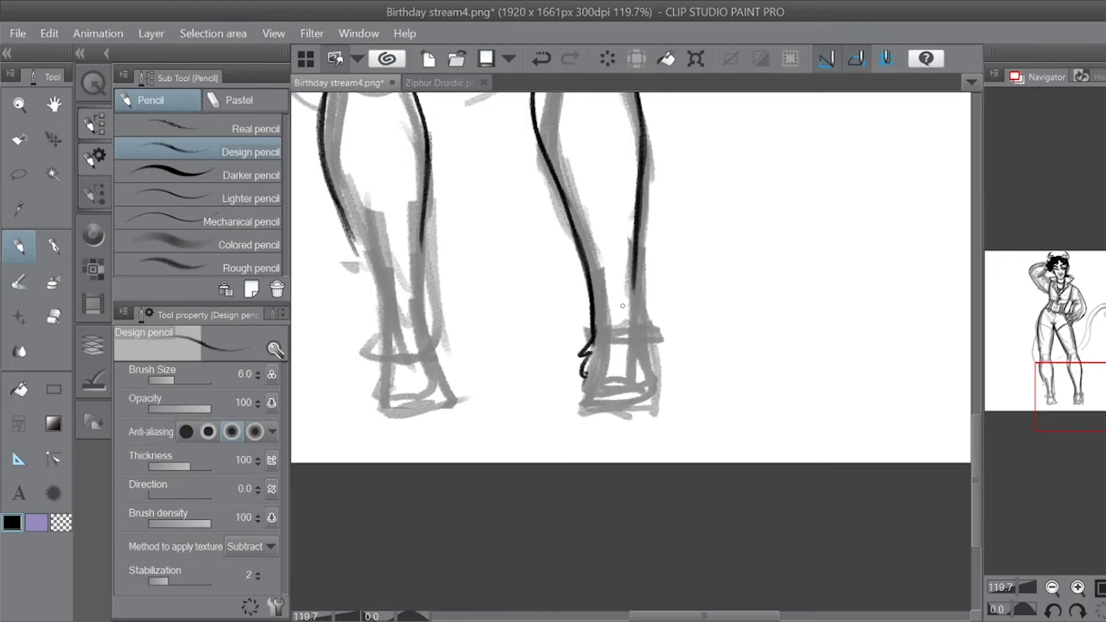
mouse_move(584, 373)
left_mouse_down()
mouse_move(593, 406)
mouse_move(615, 389)
left_mouse_up()
mouse_move(627, 402)
left_mouse_down()
mouse_move(646, 344)
mouse_move(634, 257)
mouse_move(654, 364)
left_mouse_up()
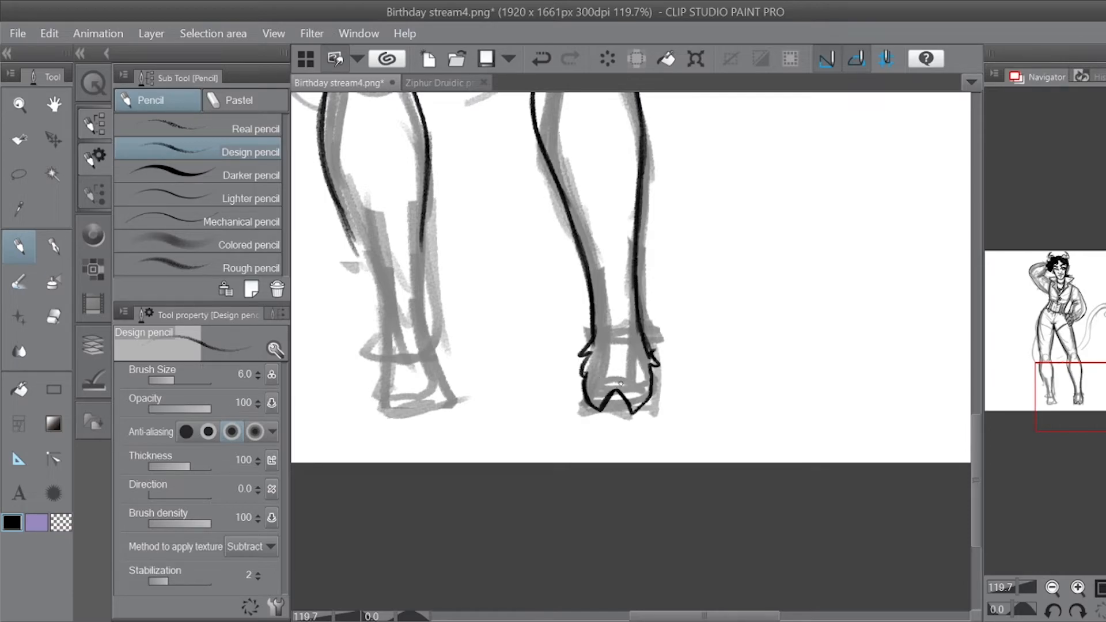
Step: Ink a spat with curved top and ankle edges and side buttons on the hand-on-hip-side leg, and blacken its hoof below fur strokes
mouse_move(1071, 395)
left_mouse_down()
mouse_move(1055, 342)
mouse_move(1060, 378)
left_mouse_up()
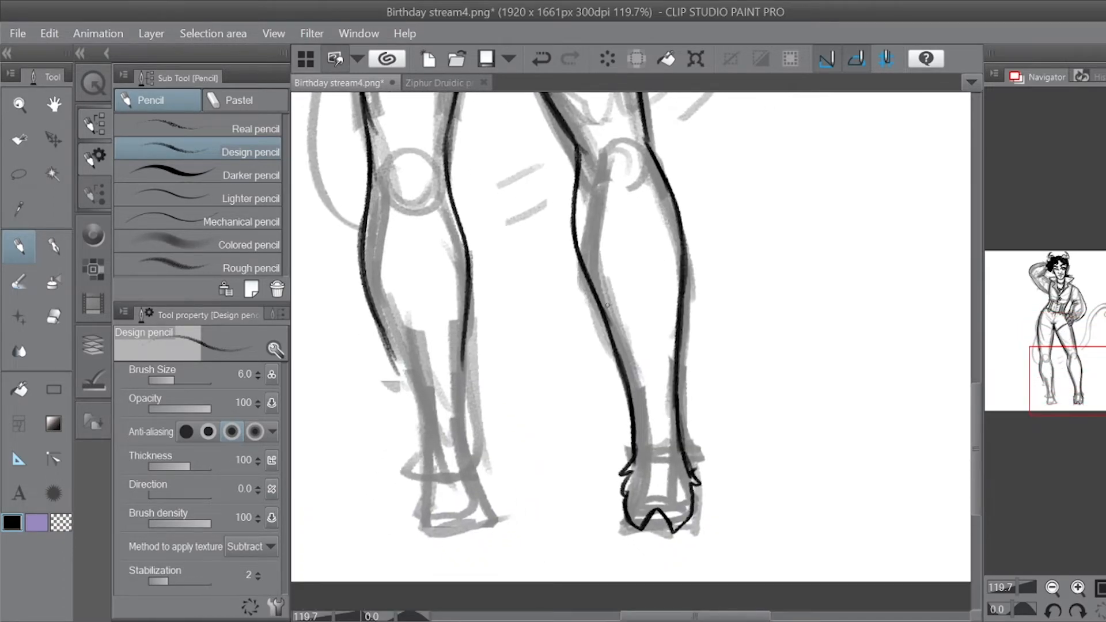
mouse_move(597, 300)
left_mouse_down()
mouse_move(652, 307)
mouse_move(686, 292)
mouse_move(703, 309)
left_mouse_up()
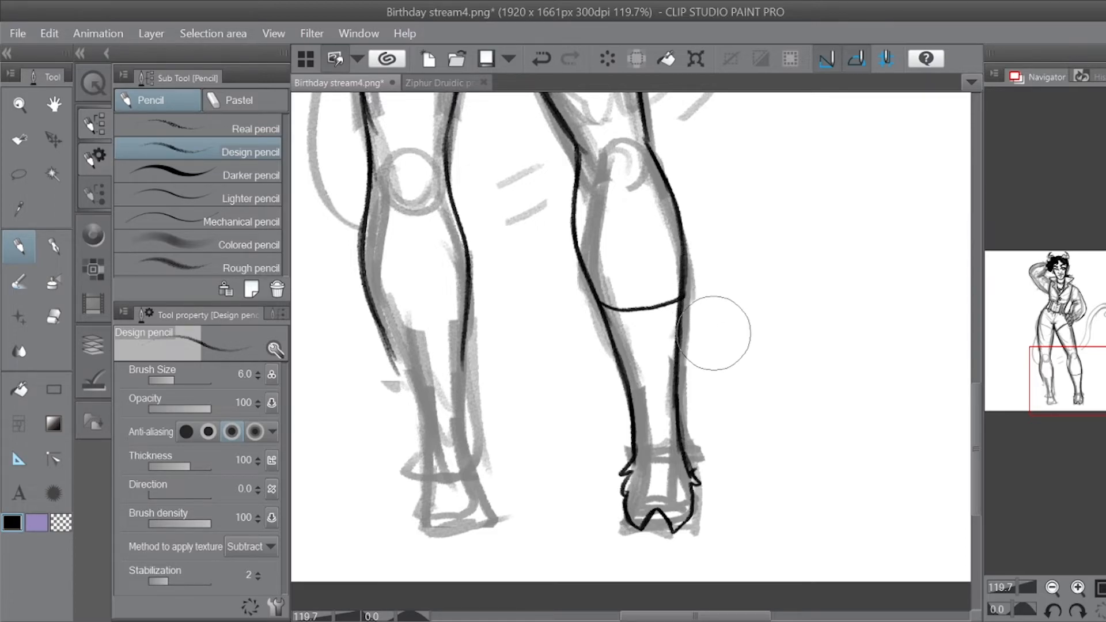
left_click_drag(627, 466, 680, 454)
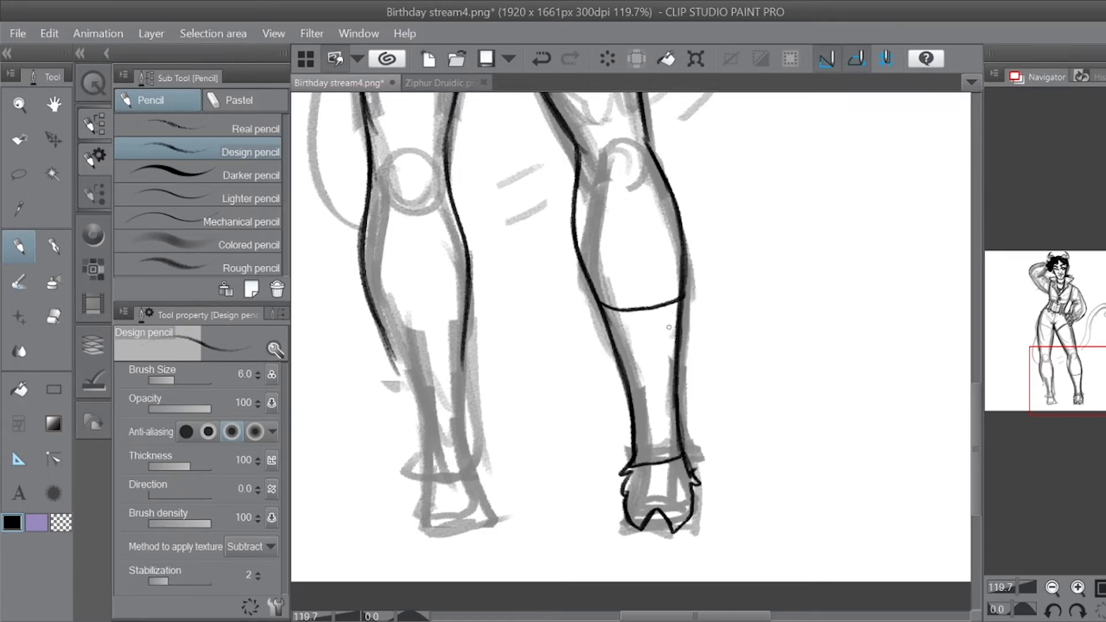
left_click_drag(669, 327, 671, 373)
left_click_drag(671, 403, 672, 442)
mouse_move(678, 301)
left_mouse_down()
mouse_move(669, 358)
mouse_move(679, 464)
mouse_move(661, 439)
left_mouse_up()
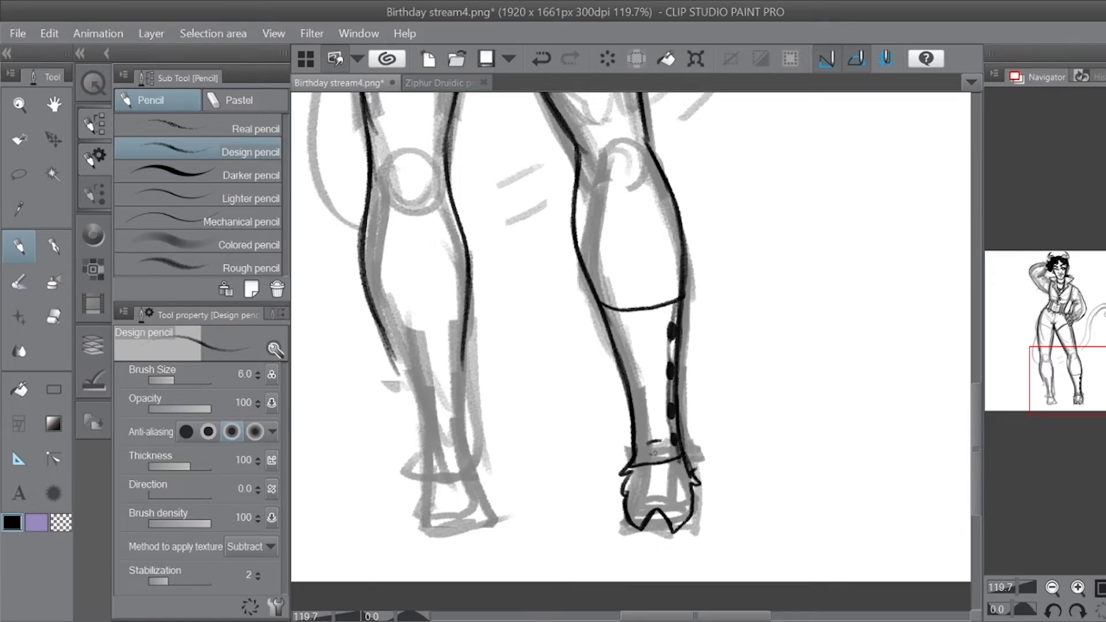
mouse_move(626, 514)
left_mouse_down()
mouse_move(648, 493)
mouse_move(644, 521)
mouse_move(632, 493)
mouse_move(634, 521)
mouse_move(631, 500)
mouse_move(637, 517)
mouse_move(643, 497)
mouse_move(649, 511)
mouse_move(671, 497)
mouse_move(663, 515)
mouse_move(674, 504)
mouse_move(690, 512)
mouse_move(668, 518)
mouse_move(673, 495)
mouse_move(683, 524)
mouse_move(675, 499)
mouse_move(655, 495)
mouse_move(668, 472)
mouse_move(678, 498)
left_mouse_up()
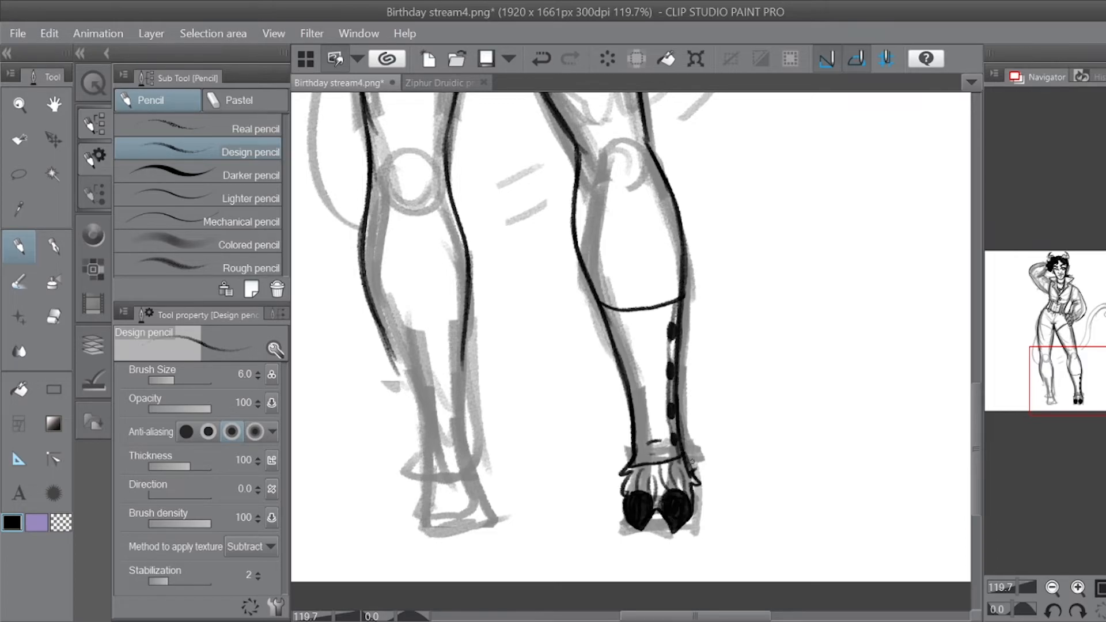
Step: Ink a curved stocking-top line across each upper thigh, from the outer edge to the crotch
left_click_drag(1096, 381, 1061, 348)
mouse_move(633, 182)
left_mouse_down()
mouse_move(675, 378)
mouse_move(707, 464)
mouse_move(711, 516)
mouse_move(712, 541)
left_mouse_up()
left_click_drag(1080, 376, 1058, 348)
left_click_drag(447, 261, 557, 330)
left_click_drag(501, 285, 556, 332)
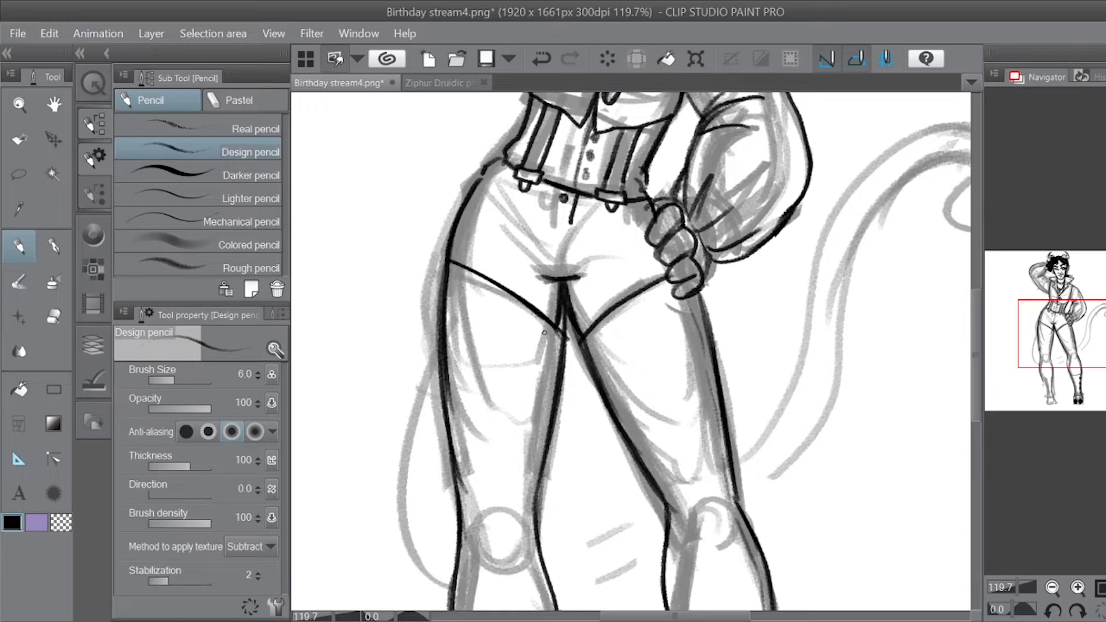
Step: Extend the raised-arm-side leg to the ankle and ink a black cloven hoof with fur tufts over the sketched foot
left_click_drag(1060, 334, 1036, 359)
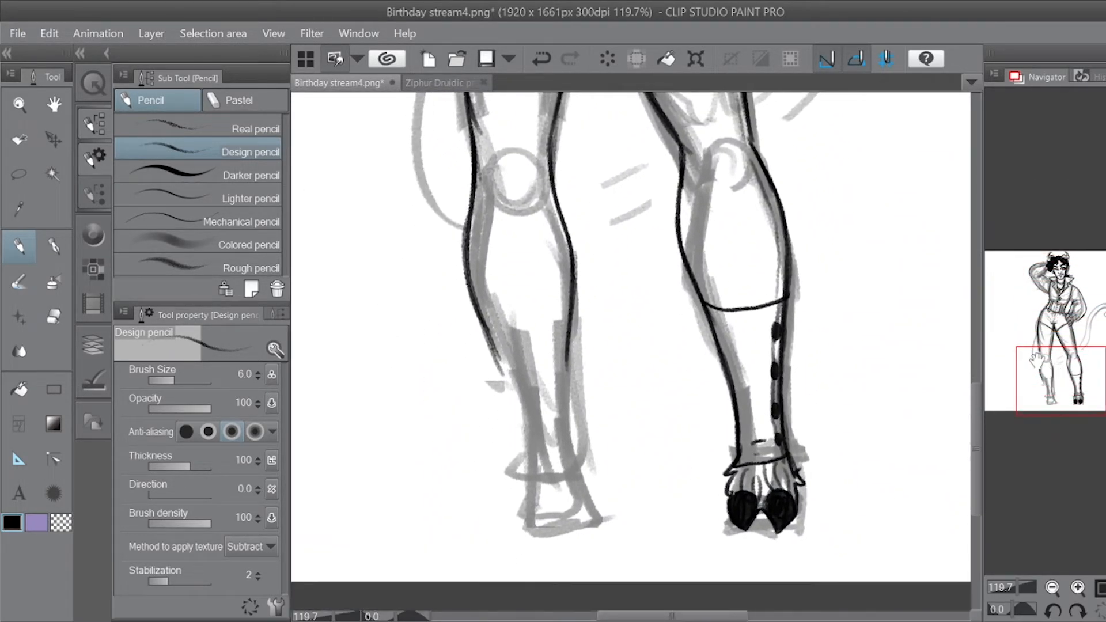
mouse_move(481, 323)
left_mouse_down()
mouse_move(520, 426)
mouse_move(515, 485)
mouse_move(534, 539)
mouse_move(553, 521)
mouse_move(581, 534)
mouse_move(581, 500)
mouse_move(571, 526)
mouse_move(580, 508)
mouse_move(529, 534)
mouse_move(542, 542)
mouse_move(535, 511)
left_mouse_up()
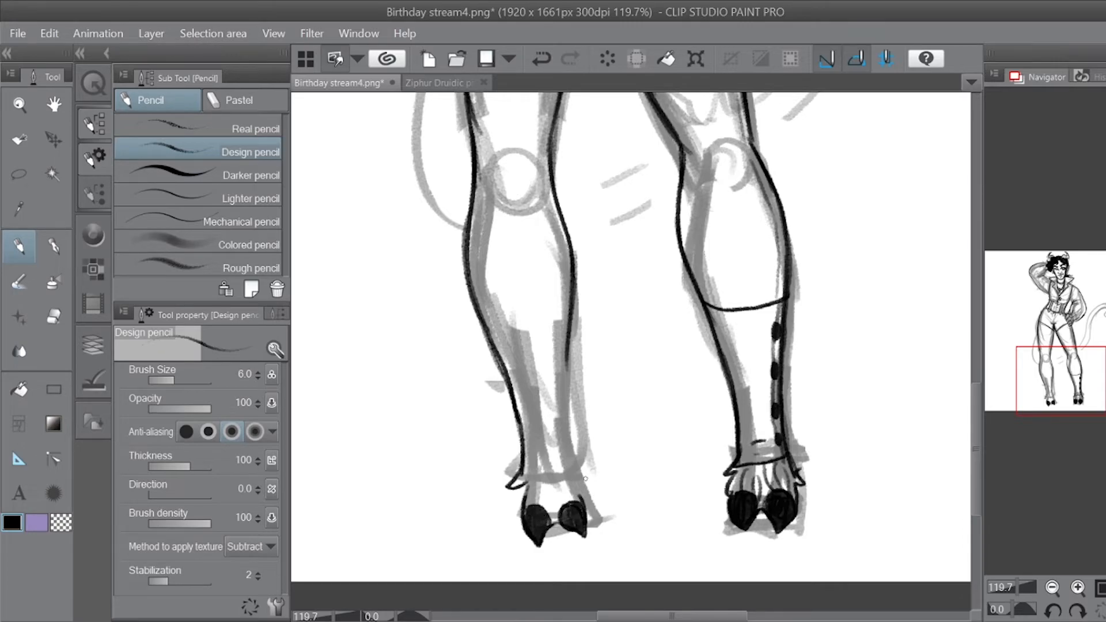
mouse_move(587, 459)
left_mouse_down()
mouse_move(572, 497)
mouse_move(539, 484)
mouse_move(543, 510)
mouse_move(571, 496)
left_mouse_up()
left_click_drag(571, 337, 565, 414)
left_click_drag(567, 356, 575, 454)
Step: Ink the spat's curved top edge and a column of black buttons on the raised-arm-side lower leg
mouse_move(567, 409)
left_mouse_down()
mouse_move(588, 469)
mouse_move(520, 471)
mouse_move(521, 431)
left_mouse_up()
left_click_drag(476, 306, 559, 309)
mouse_move(491, 334)
left_mouse_down()
mouse_move(524, 406)
mouse_move(525, 476)
left_mouse_up()
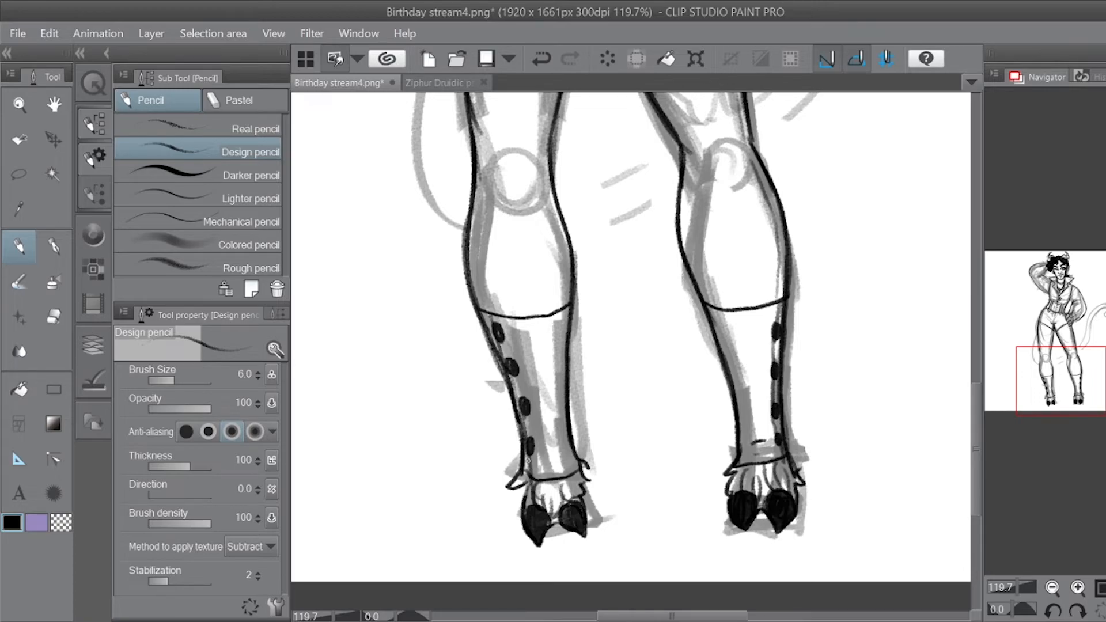
Step: Ink a heart-shaped tail tip inside the sketched heart and add a short crease line below its notch
left_click_drag(1060, 382, 1062, 363)
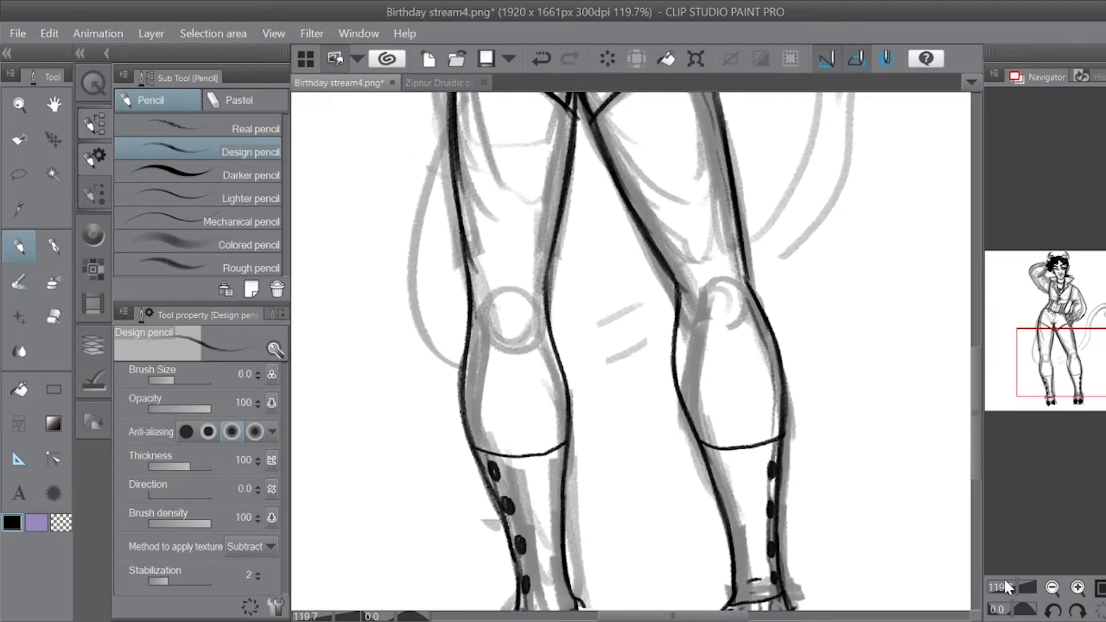
left_click_drag(1015, 586, 1012, 580)
left_click_drag(1062, 409, 1059, 366)
mouse_move(745, 315)
left_mouse_down()
mouse_move(772, 318)
mouse_move(761, 294)
left_mouse_up()
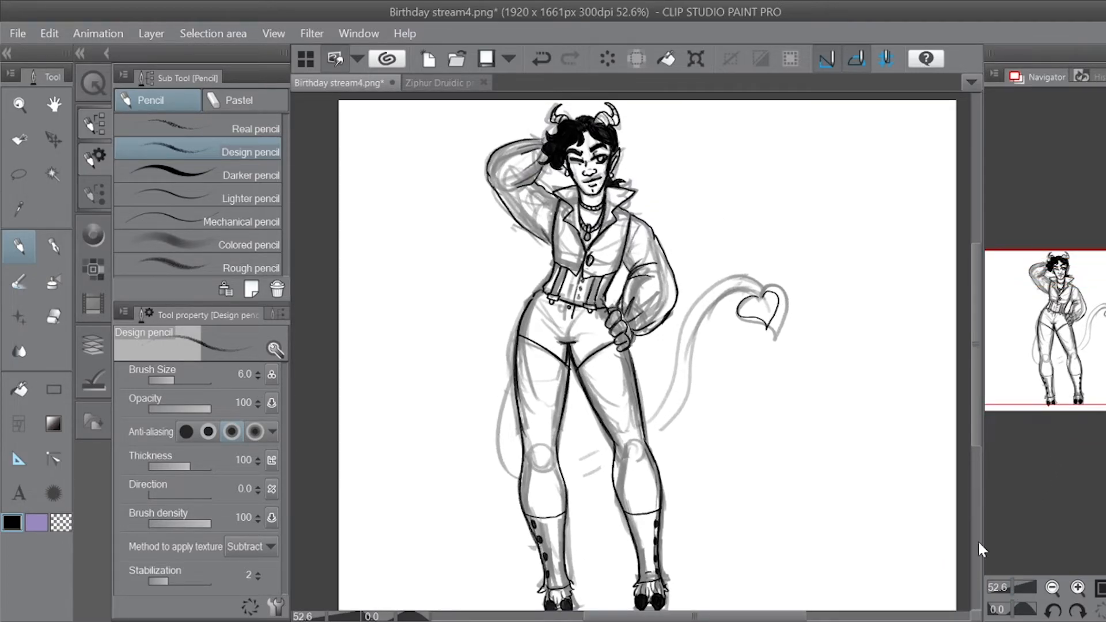
left_click(1016, 587)
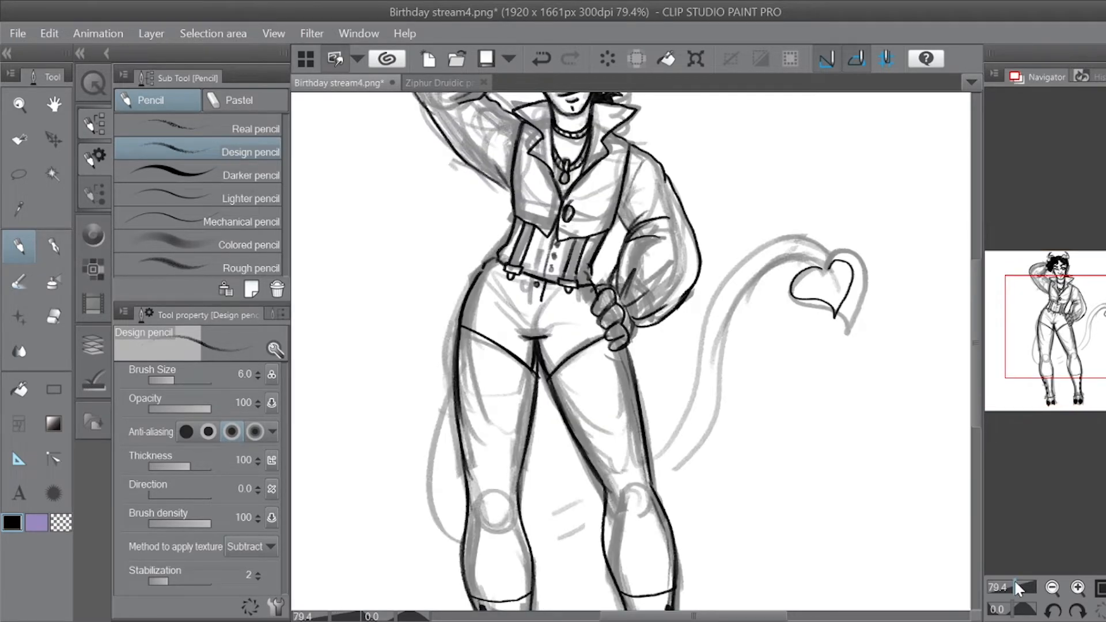
left_click(1019, 587)
left_click(1095, 327)
left_click_drag(783, 199, 800, 236)
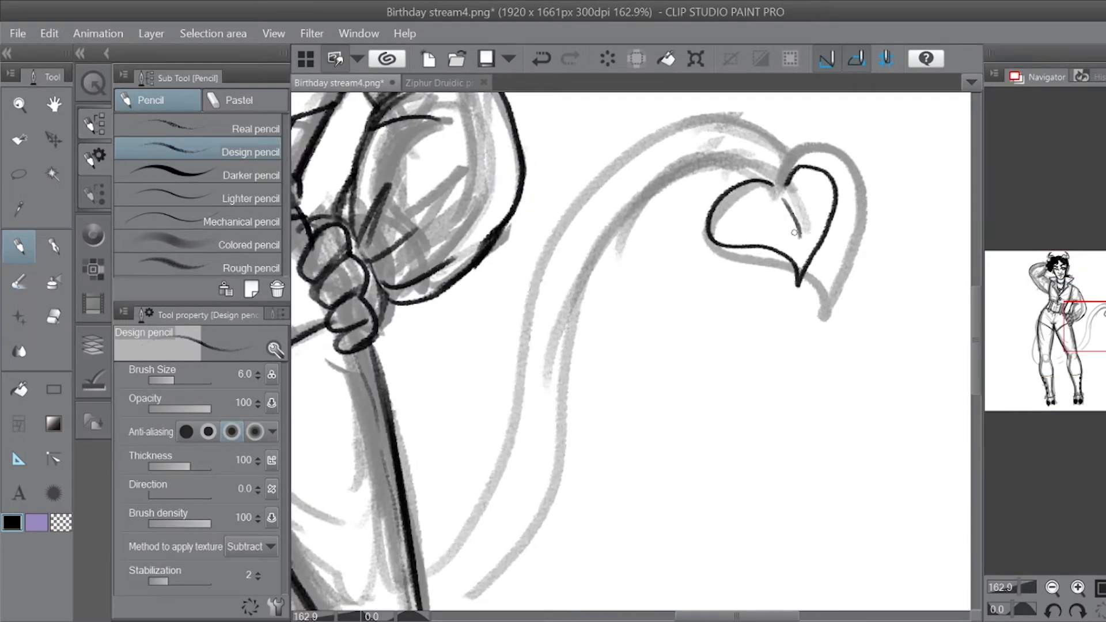
Step: Ink both edges of the tail from the heart tip down toward the knee, redrawing each edge for a slimmer S-curve
mouse_move(769, 183)
left_mouse_down()
mouse_move(751, 168)
mouse_move(572, 317)
mouse_move(444, 609)
left_mouse_up()
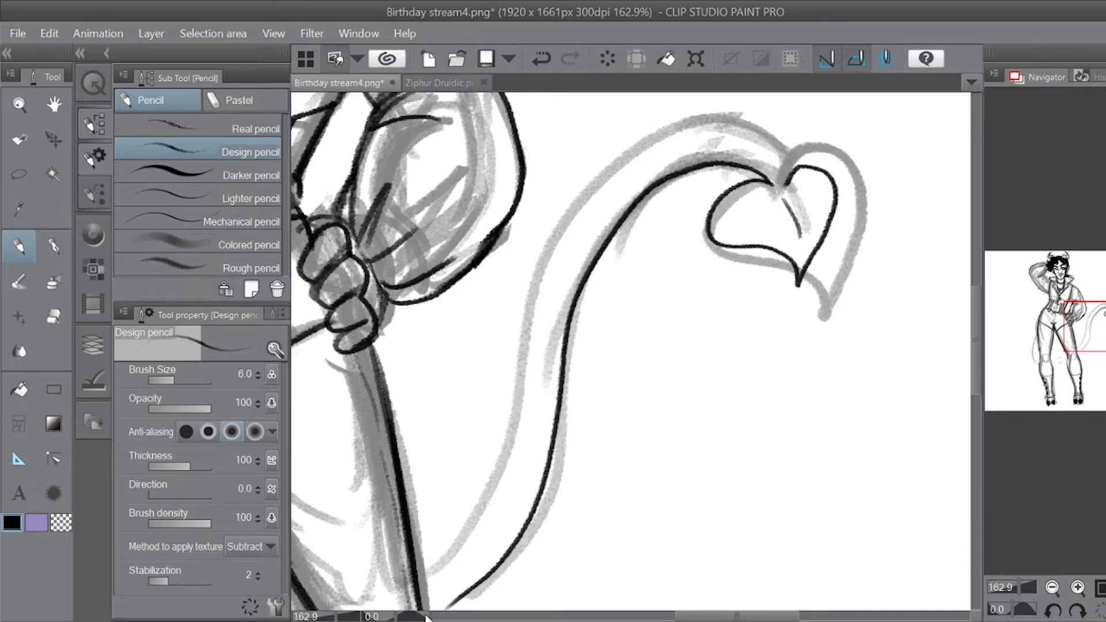
left_click(1017, 589)
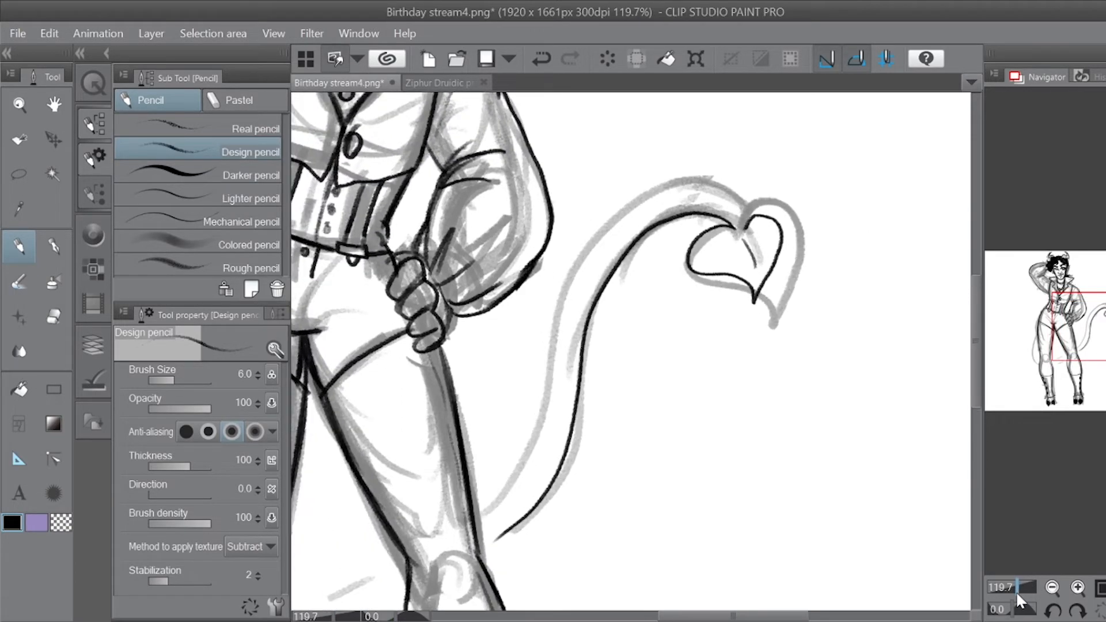
key("ctrl+z")
mouse_move(723, 237)
left_mouse_down()
mouse_move(600, 297)
mouse_move(569, 525)
mouse_move(506, 556)
left_mouse_up()
mouse_move(735, 233)
left_mouse_down()
mouse_move(714, 211)
mouse_move(585, 297)
left_mouse_up()
key("ctrl+z")
mouse_move(730, 232)
left_mouse_down()
mouse_move(619, 233)
mouse_move(554, 497)
mouse_move(506, 524)
left_mouse_up()
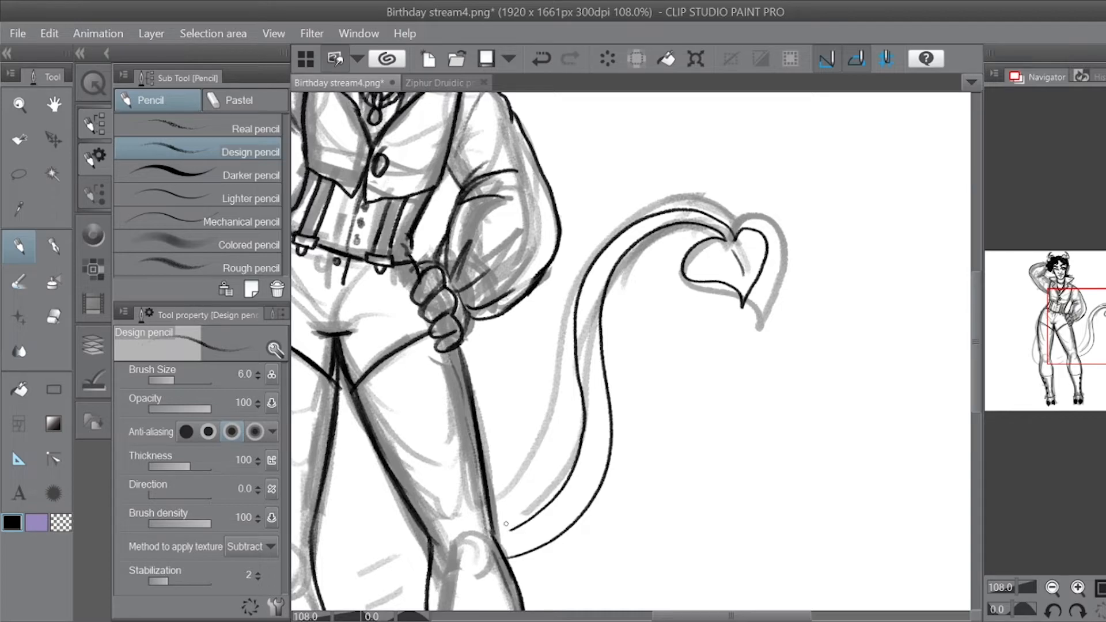
Step: Extend the tail edges to the hand-on-hip-side knee and ink the outer tail curve beside the opposite leg
left_click_drag(1048, 326, 1080, 329)
left_click_drag(695, 481, 668, 494)
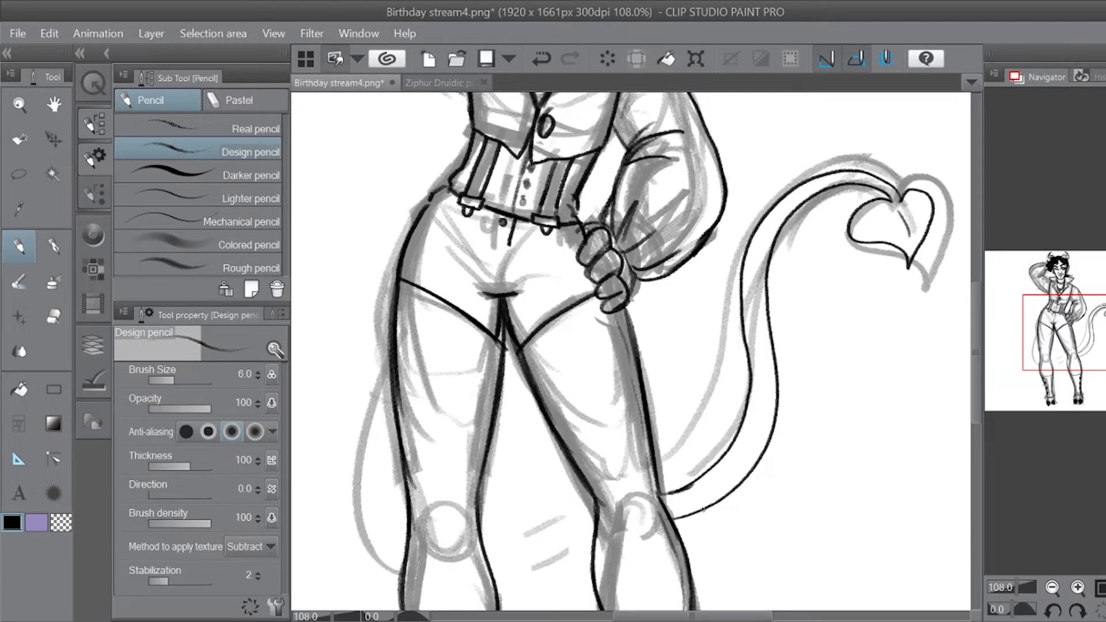
left_click_drag(393, 304, 386, 581)
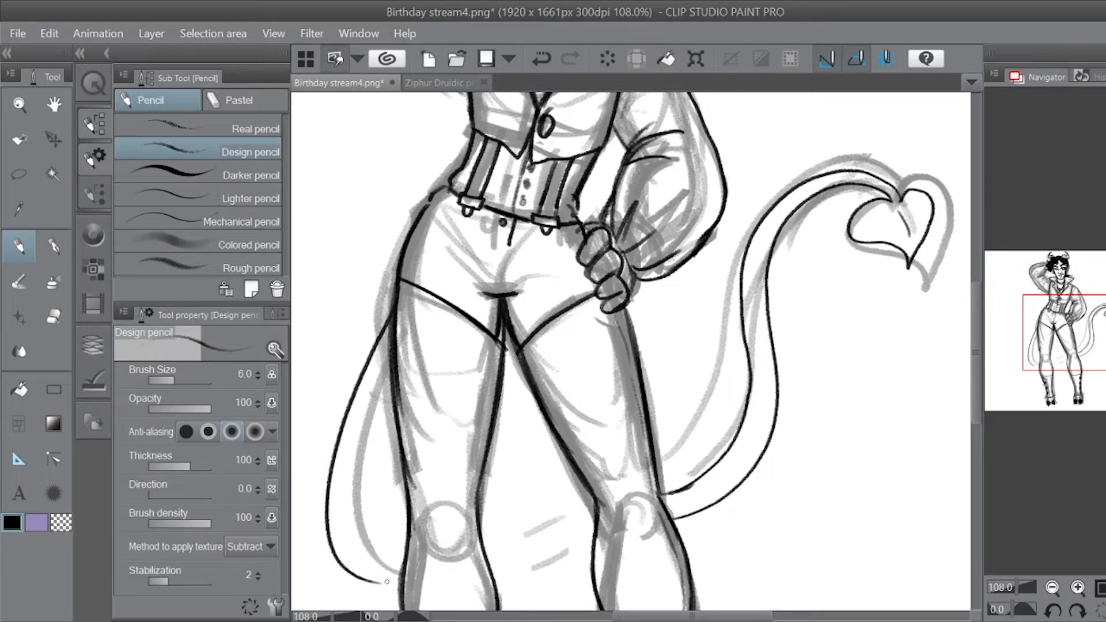
Step: Erase the tail's lower ends near the hand-on-hip-side knee and ink the inner tail curve beside the raised-arm-side leg
left_click_drag(680, 485, 692, 501)
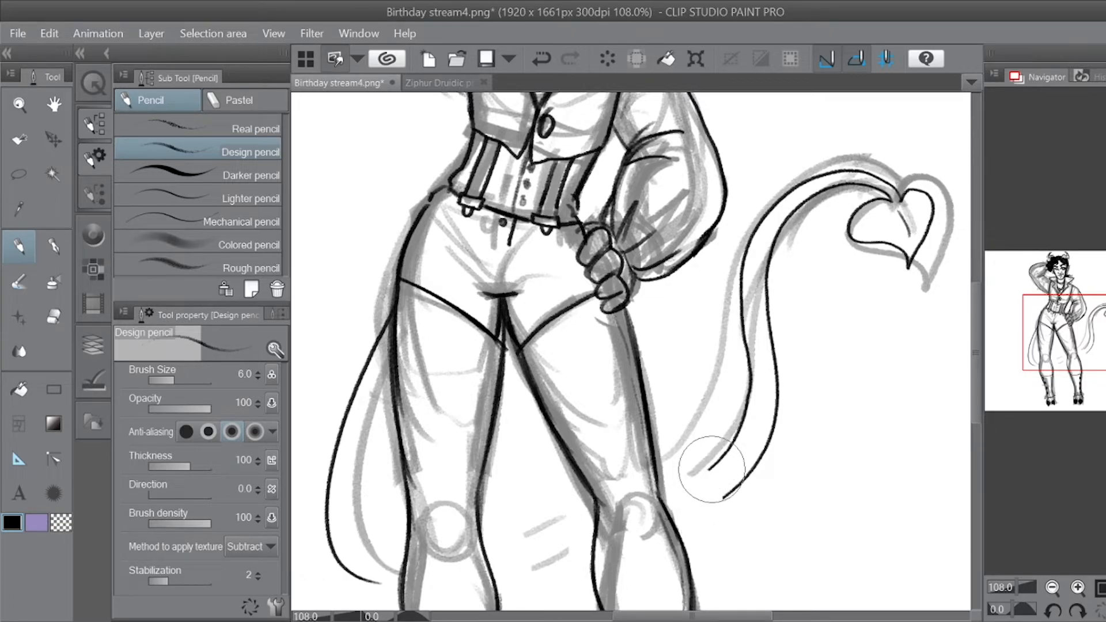
left_click_drag(712, 469, 725, 478)
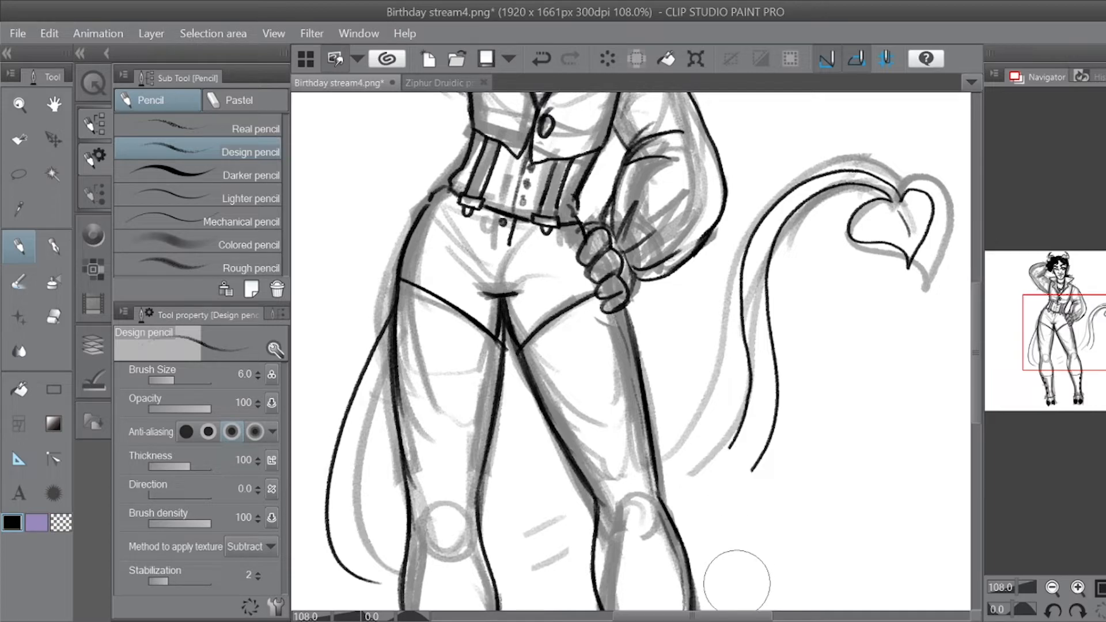
left_click_drag(390, 455, 374, 541)
key("ctrl+z")
mouse_move(394, 444)
left_mouse_down()
mouse_move(383, 468)
mouse_move(403, 549)
left_mouse_up()
Step: Ink the tail's upper edge between the knees and continue it from the hand-on-hip-side knee to the rising tail
left_click_drag(491, 563, 592, 528)
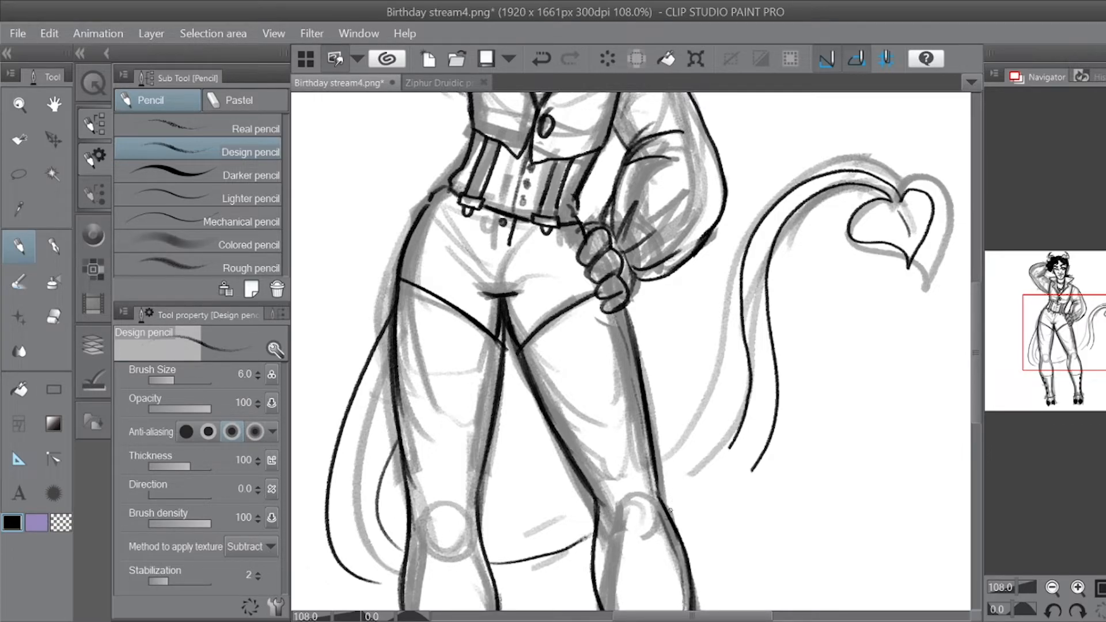
key("ctrl+z")
mouse_move(666, 506)
left_mouse_down()
mouse_move(740, 436)
mouse_move(683, 496)
left_mouse_up()
left_click_drag(1062, 337, 1055, 357)
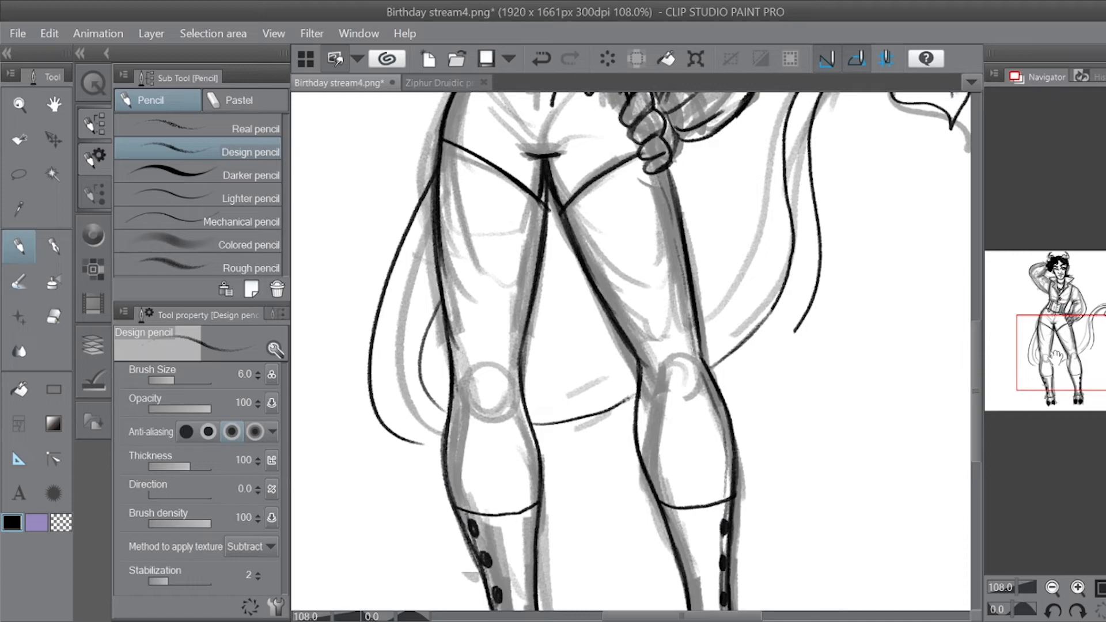
left_click_drag(777, 302, 717, 364)
Step: Ink the tail's lower edge between the calves and beyond the hand-on-hip-side knee, redoing uneven strokes
left_click_drag(543, 461, 630, 428)
key("ctrl+z")
left_click_drag(544, 461, 630, 435)
key("ctrl+z")
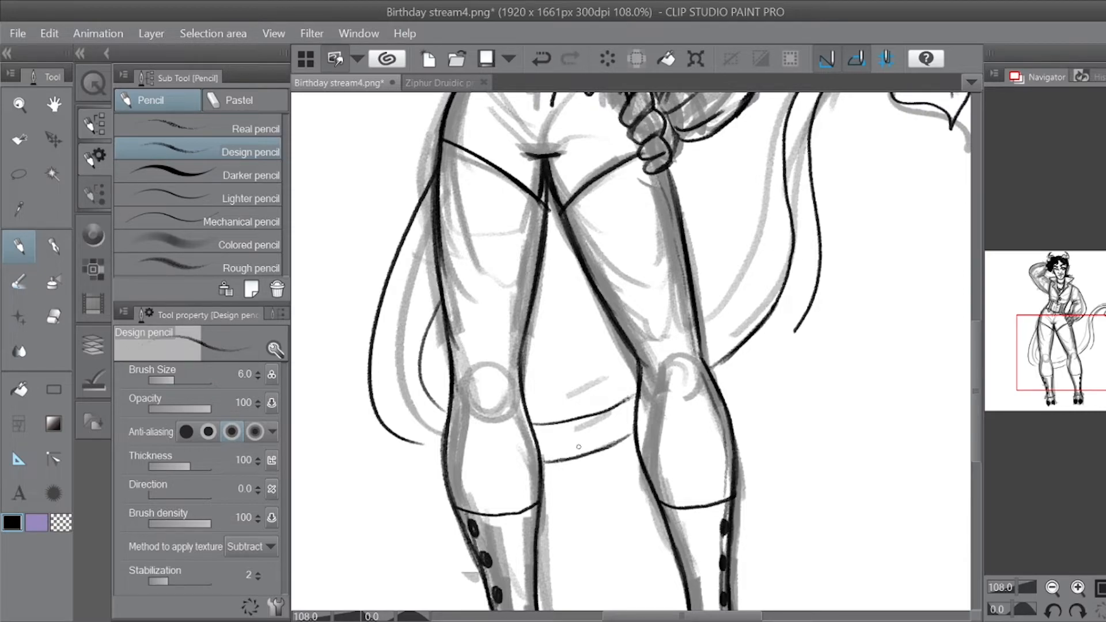
mouse_move(721, 397)
left_mouse_down()
mouse_move(805, 321)
mouse_move(717, 396)
left_mouse_up()
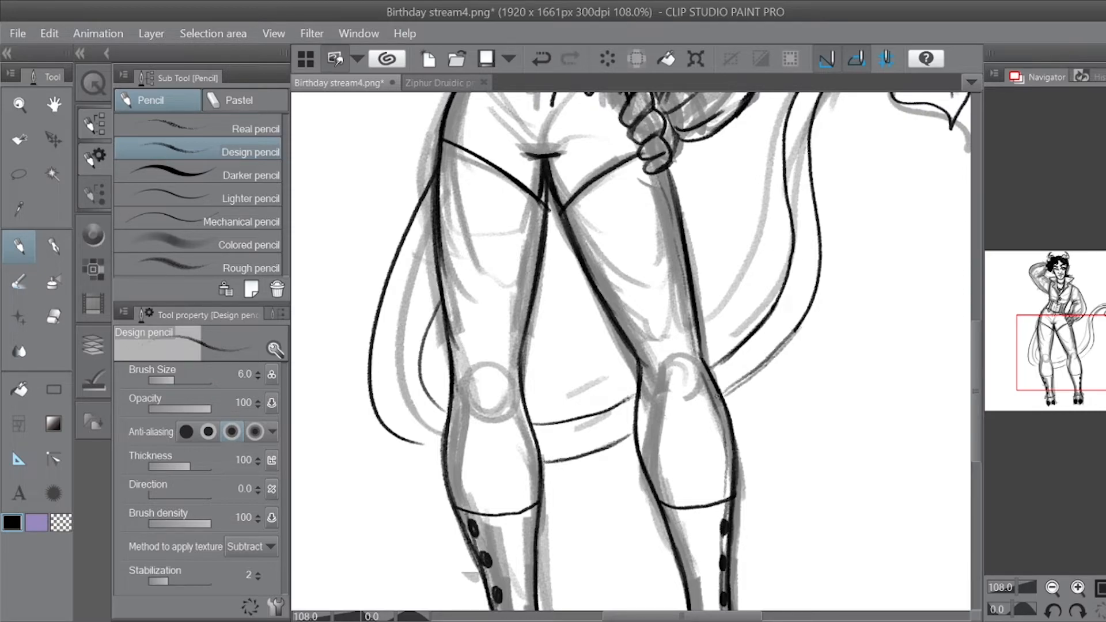
key("ctrl+z")
left_click_drag(800, 326, 720, 397)
mouse_move(720, 396)
left_mouse_down()
mouse_move(805, 319)
mouse_move(718, 391)
left_mouse_up()
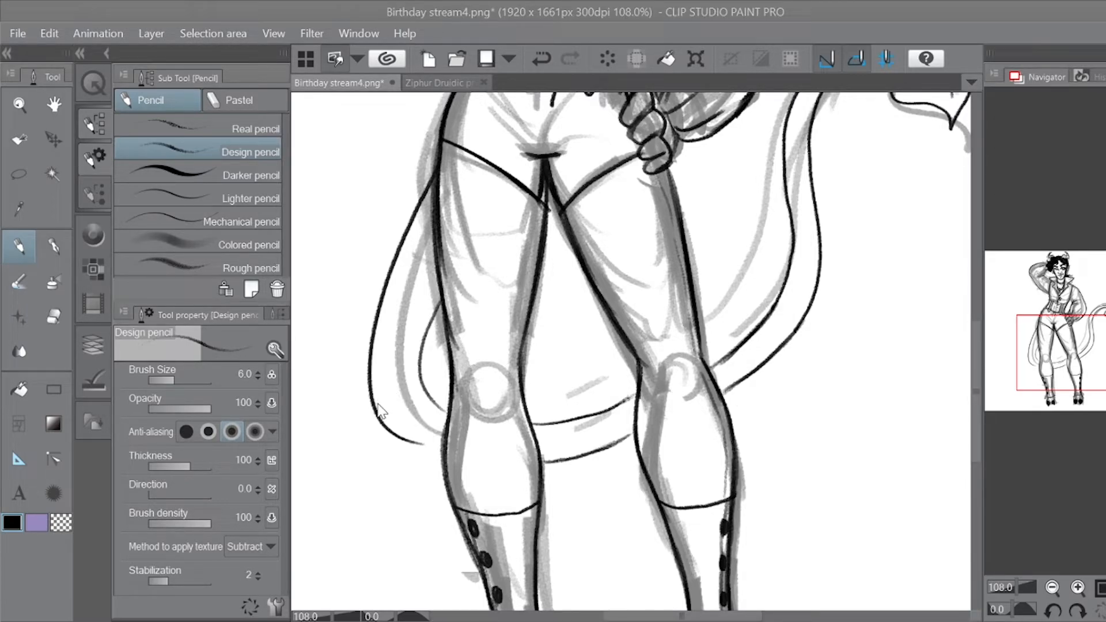
Step: Finish the outer tail curve so it meets the raised-arm-side calf
mouse_move(376, 408)
left_mouse_down()
mouse_move(403, 442)
mouse_move(443, 453)
left_mouse_up()
key("ctrl+z")
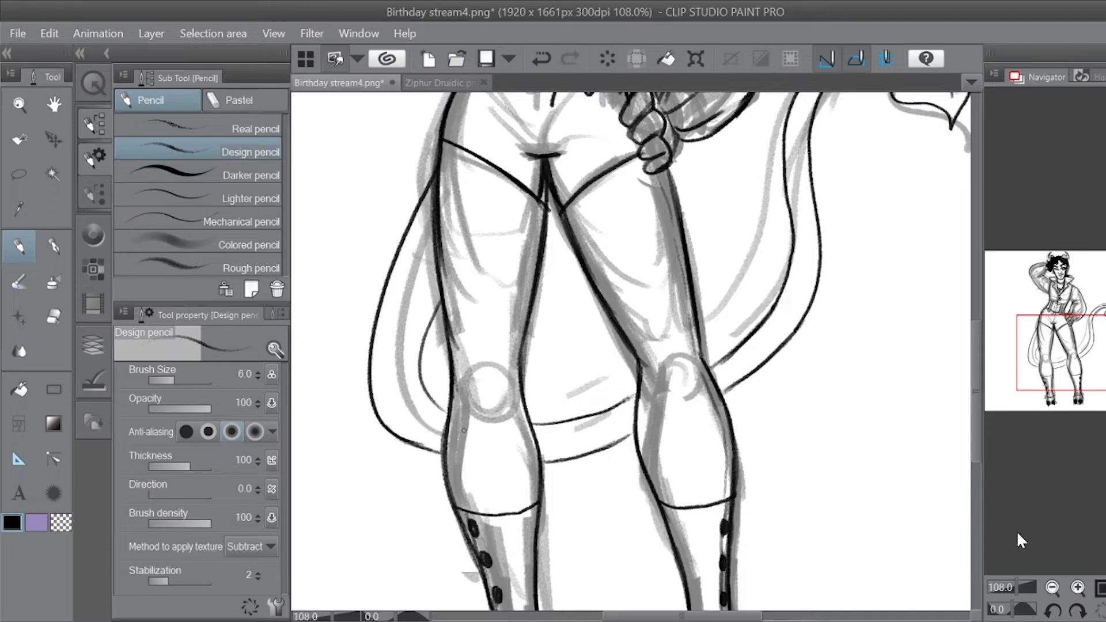
scroll(1017, 532, "down", 4)
left_click_drag(1062, 399, 1069, 370)
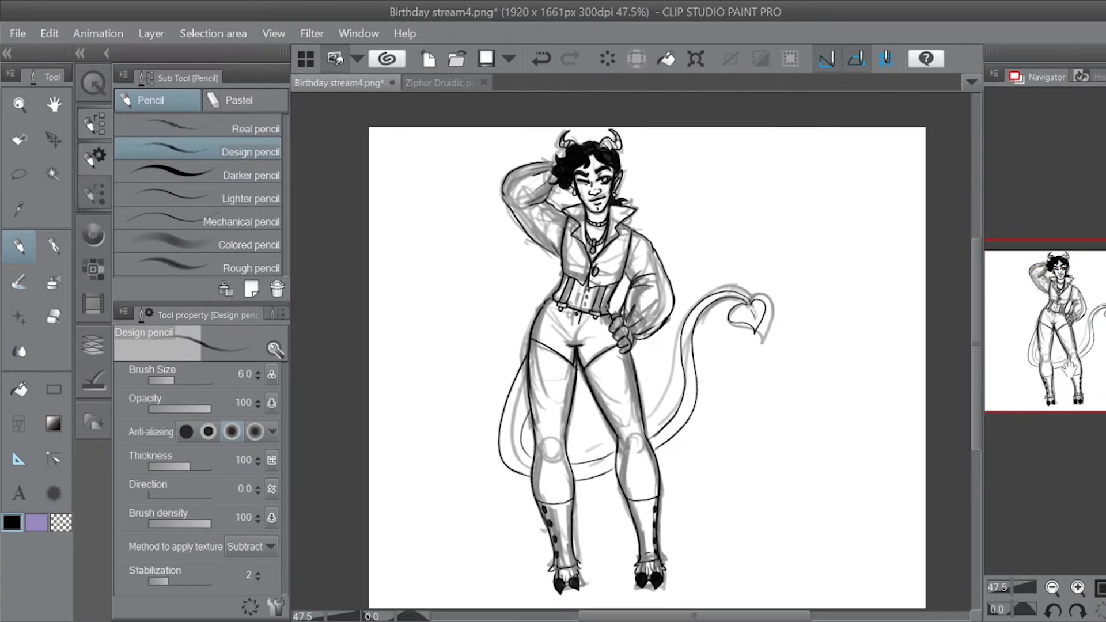
Step: Close the second open document and fill both vertical bands on the corset solid black
left_click(482, 83)
left_click_drag(1012, 589, 1018, 590)
left_click_drag(1062, 324, 1028, 316)
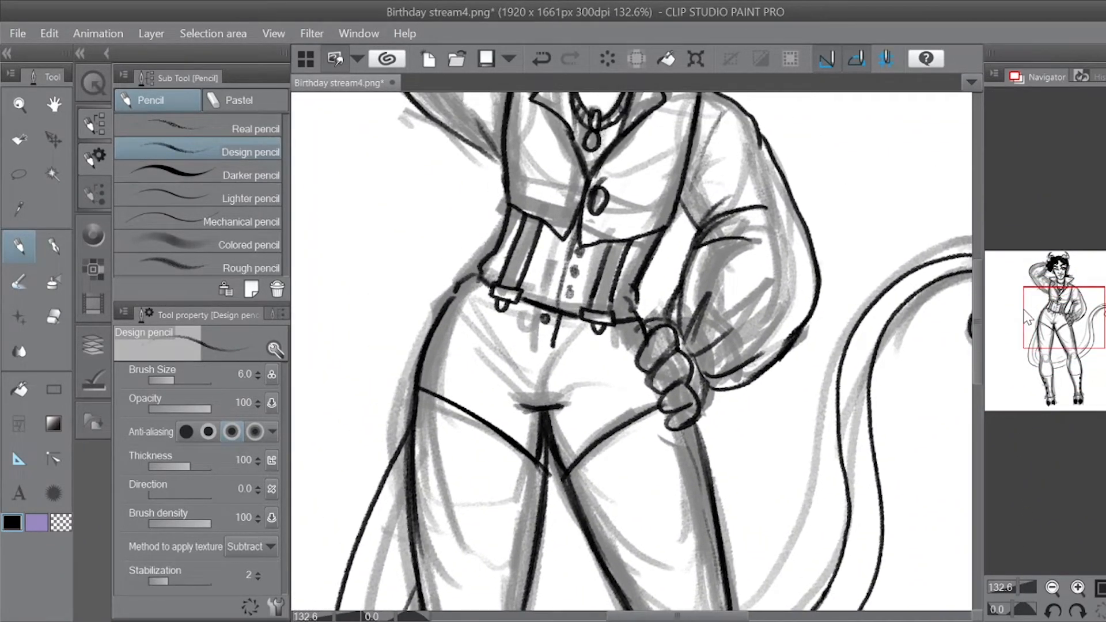
mouse_move(600, 288)
left_mouse_down()
mouse_move(610, 255)
mouse_move(602, 302)
mouse_move(619, 251)
mouse_move(618, 261)
left_mouse_up()
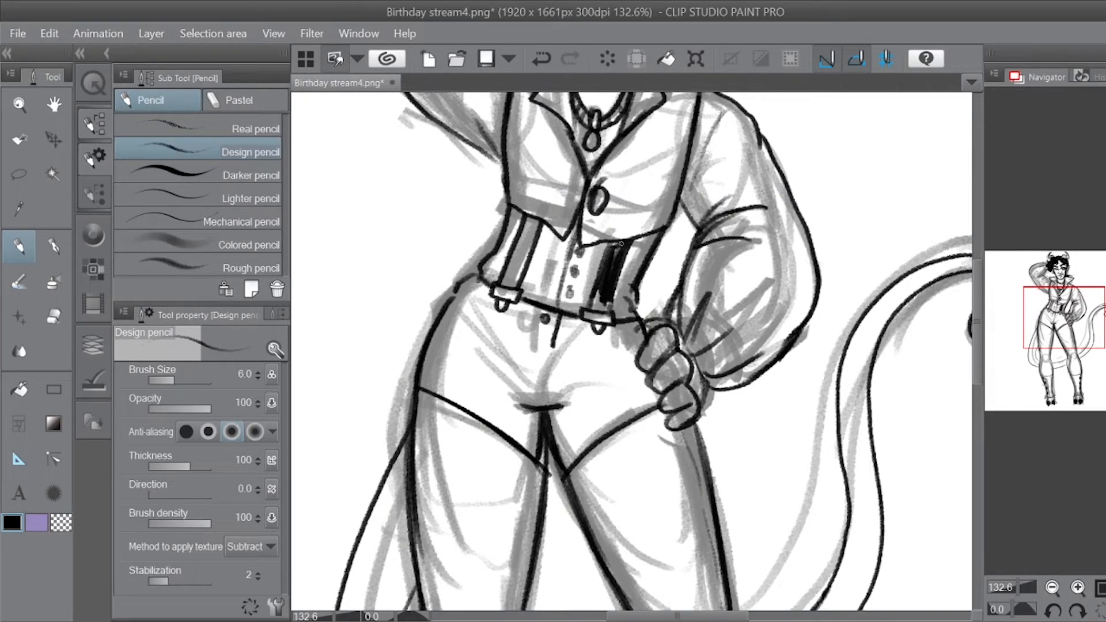
left_click_drag(610, 243, 600, 279)
left_click_drag(523, 235, 506, 286)
mouse_move(526, 231)
left_mouse_down()
mouse_move(509, 283)
mouse_move(530, 238)
mouse_move(520, 273)
mouse_move(530, 242)
left_mouse_up()
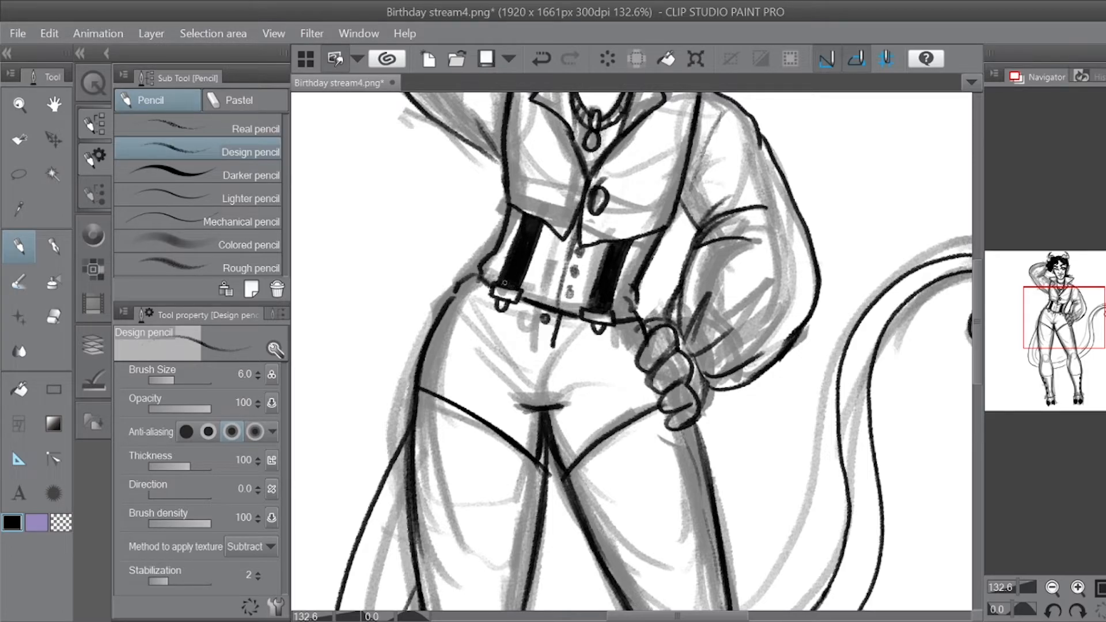
Step: Sample the pale skin tone from the tail in Pheeby.png as the drawing color, and return to the Birthday stream4.png drawing
left_click_drag(1018, 586, 1011, 589)
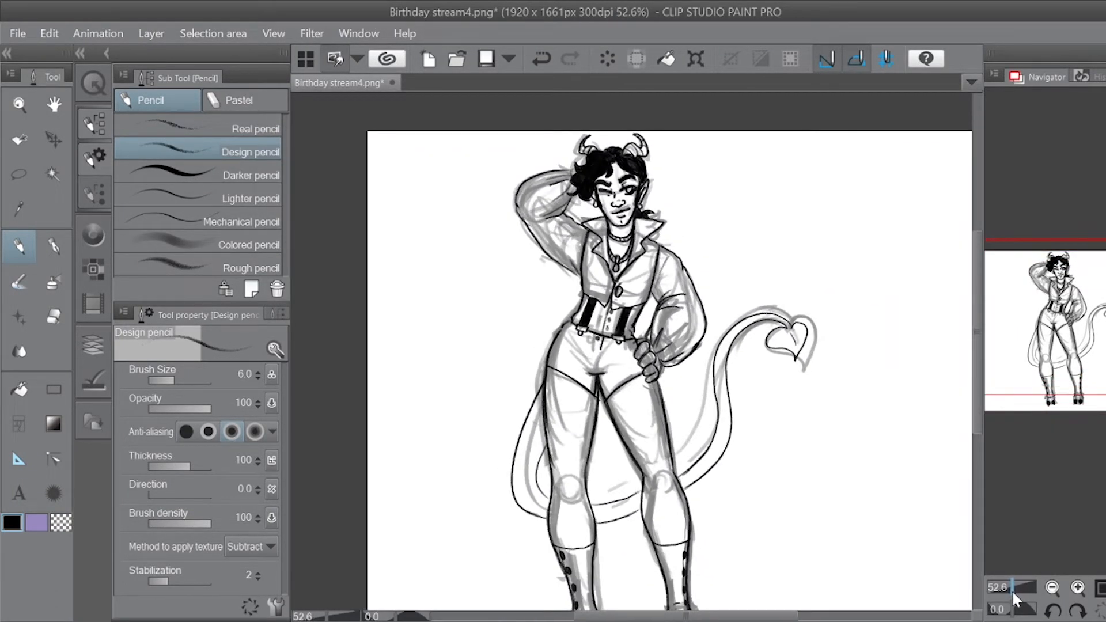
left_click_drag(1041, 352, 1040, 356)
left_click_drag(1010, 583, 1010, 583)
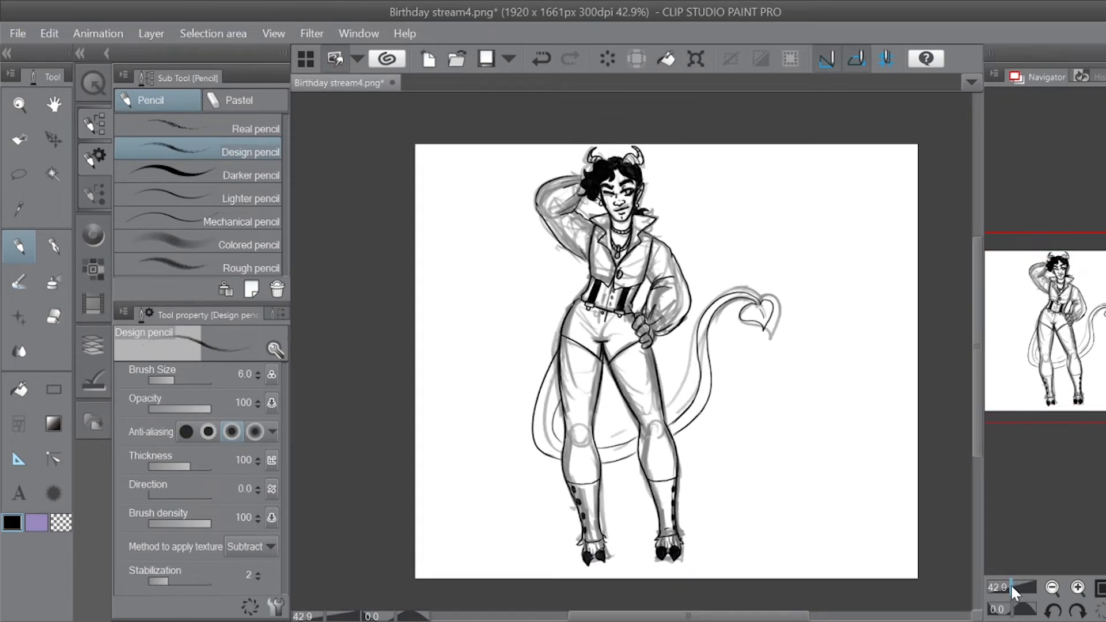
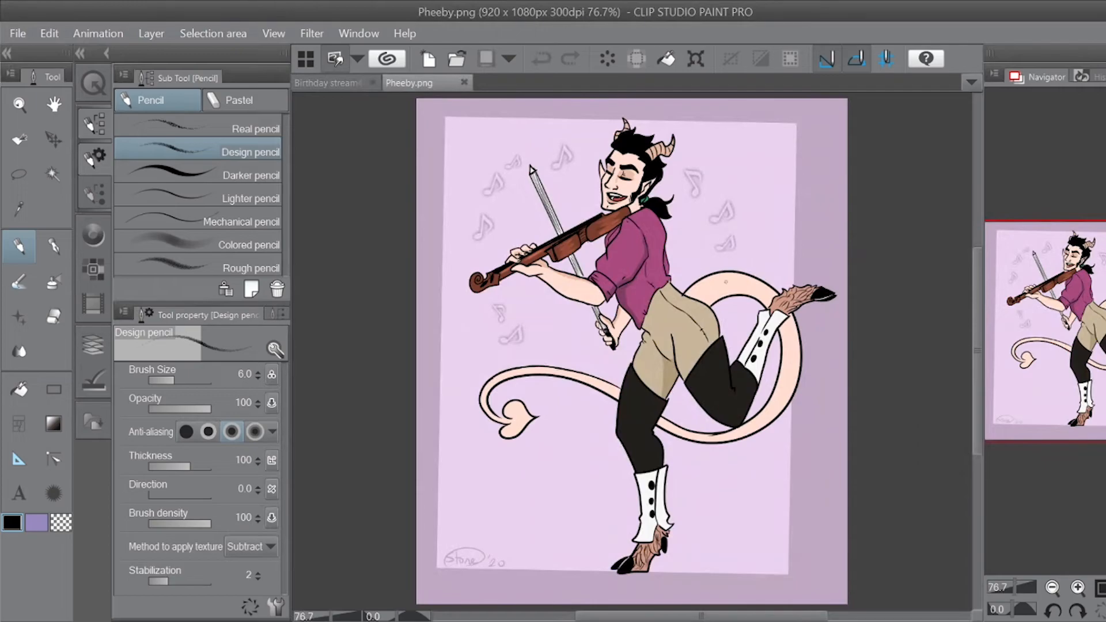
right_click(725, 281)
left_click(322, 85)
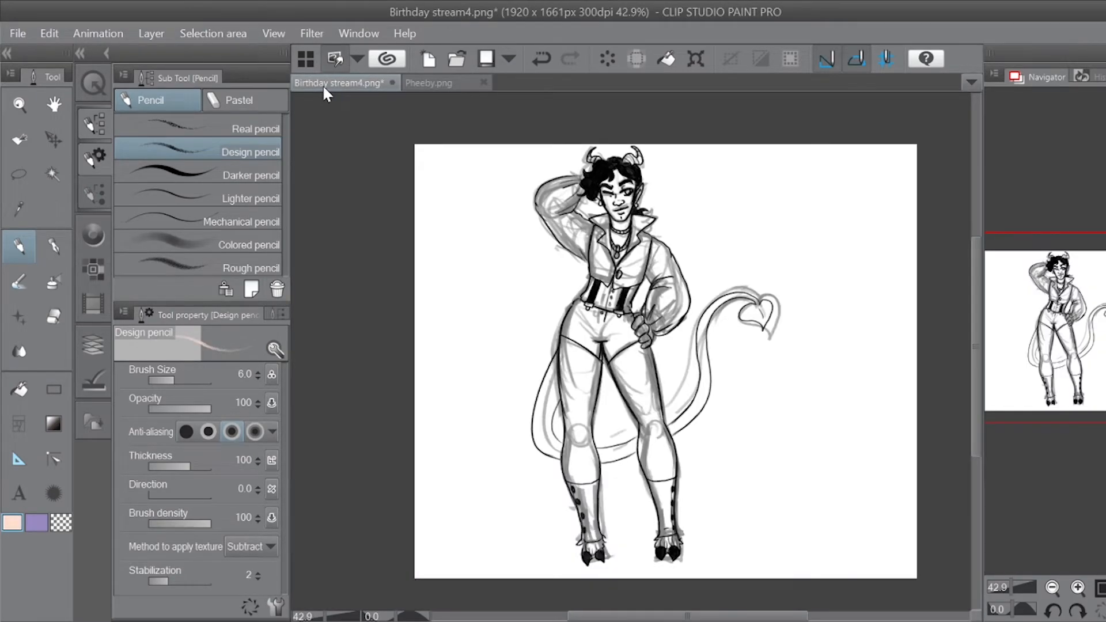
left_click(1015, 586)
left_click_drag(1014, 586, 1007, 574)
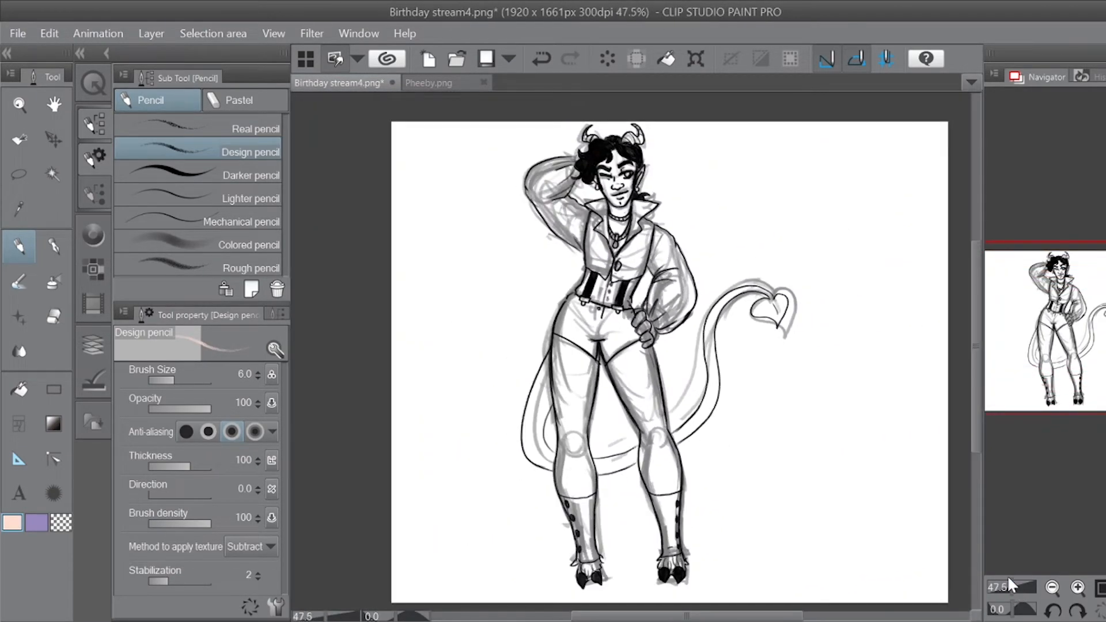
Step: Erase the rough gray sketch on Layer 1 from the whole figure and tail, keeping the inked lines
left_click(83, 340)
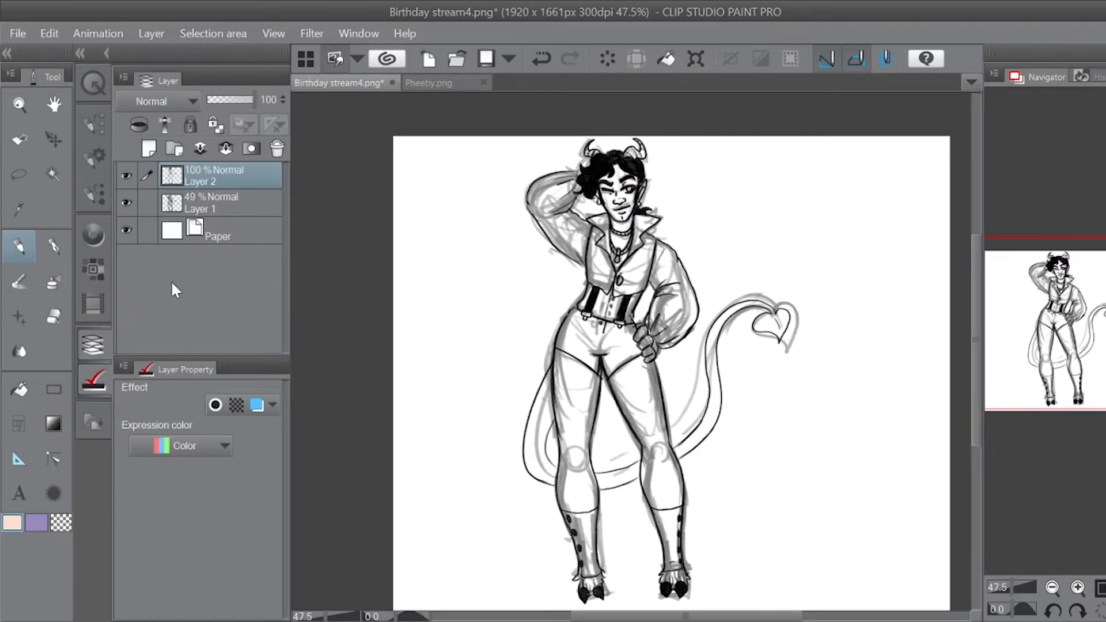
left_click(216, 208)
left_click(53, 315)
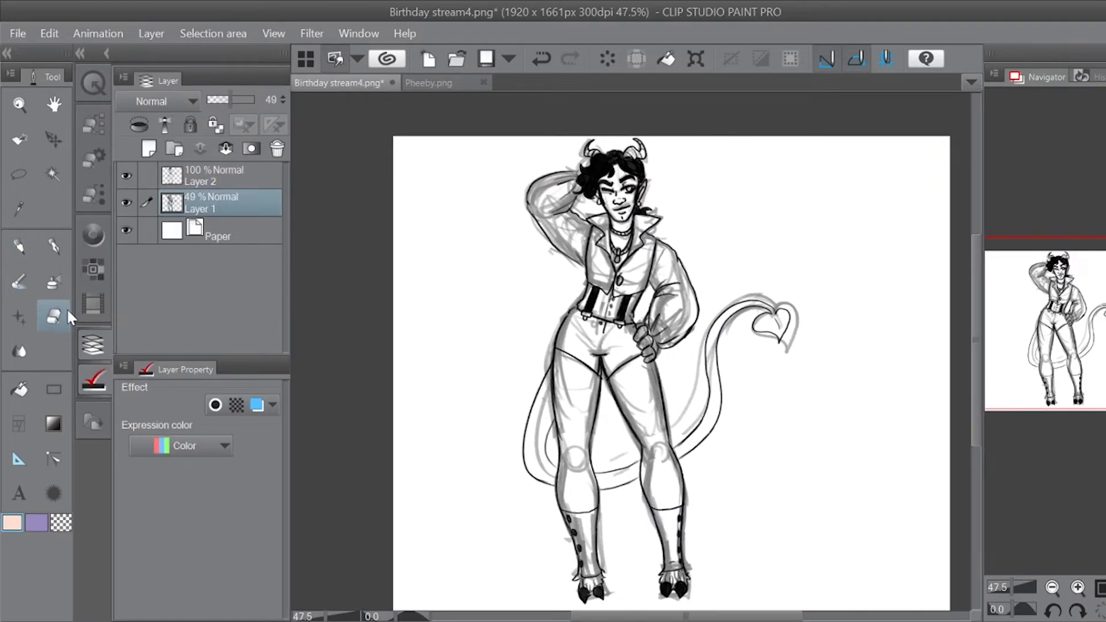
mouse_move(511, 184)
left_mouse_down()
mouse_move(604, 150)
mouse_move(532, 266)
mouse_move(691, 208)
mouse_move(576, 460)
mouse_move(650, 461)
mouse_move(684, 487)
mouse_move(641, 562)
mouse_move(680, 585)
mouse_move(634, 582)
left_mouse_up()
mouse_move(774, 323)
left_mouse_down()
mouse_move(726, 339)
mouse_move(766, 300)
left_mouse_up()
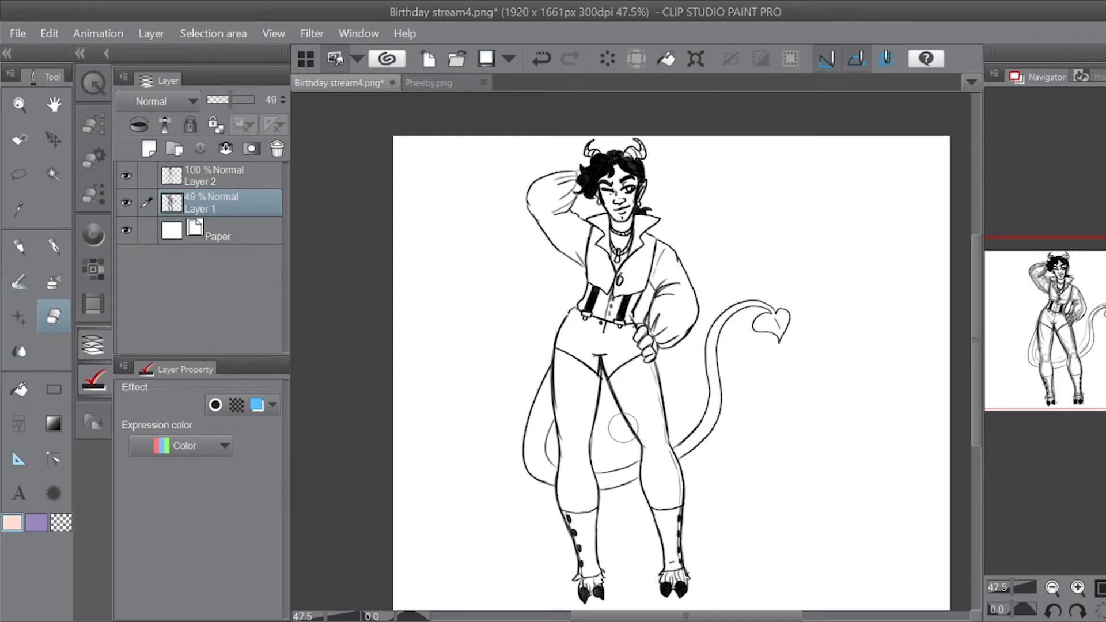
Step: Add a new layer between the line art and Layer 1, and set the Fill tool to Refer other layers
left_click(149, 151)
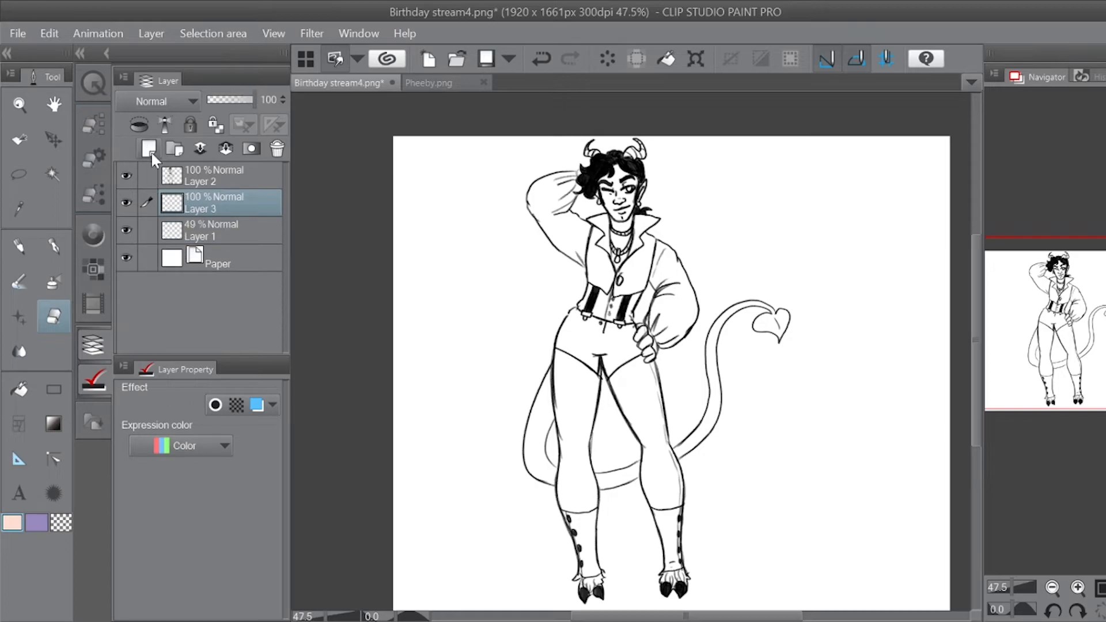
left_click(26, 385)
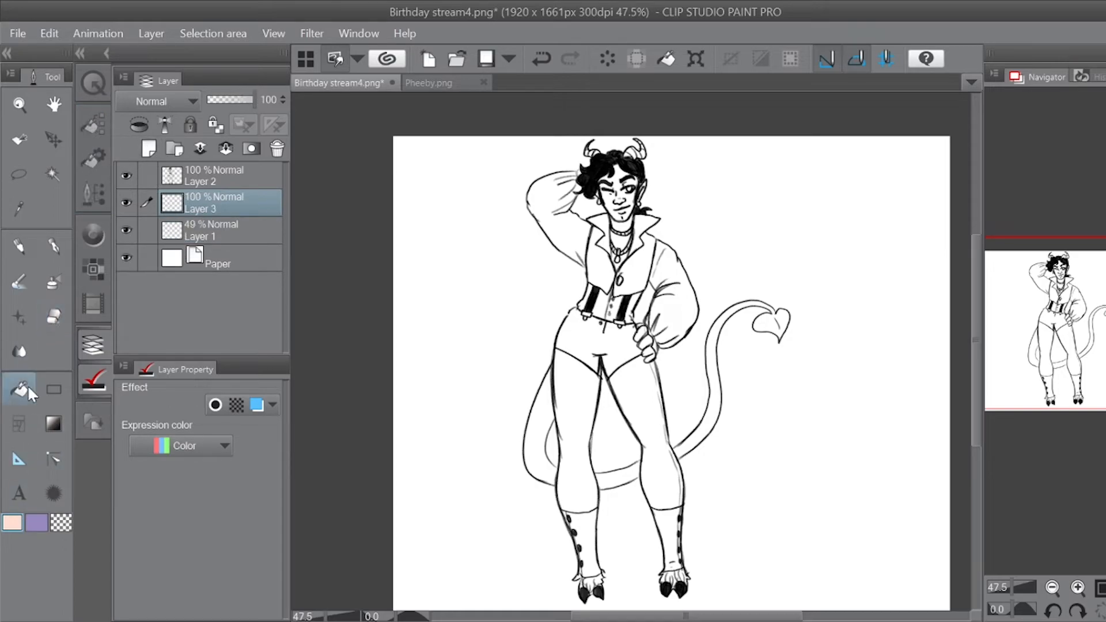
left_click(92, 124)
left_click(241, 173)
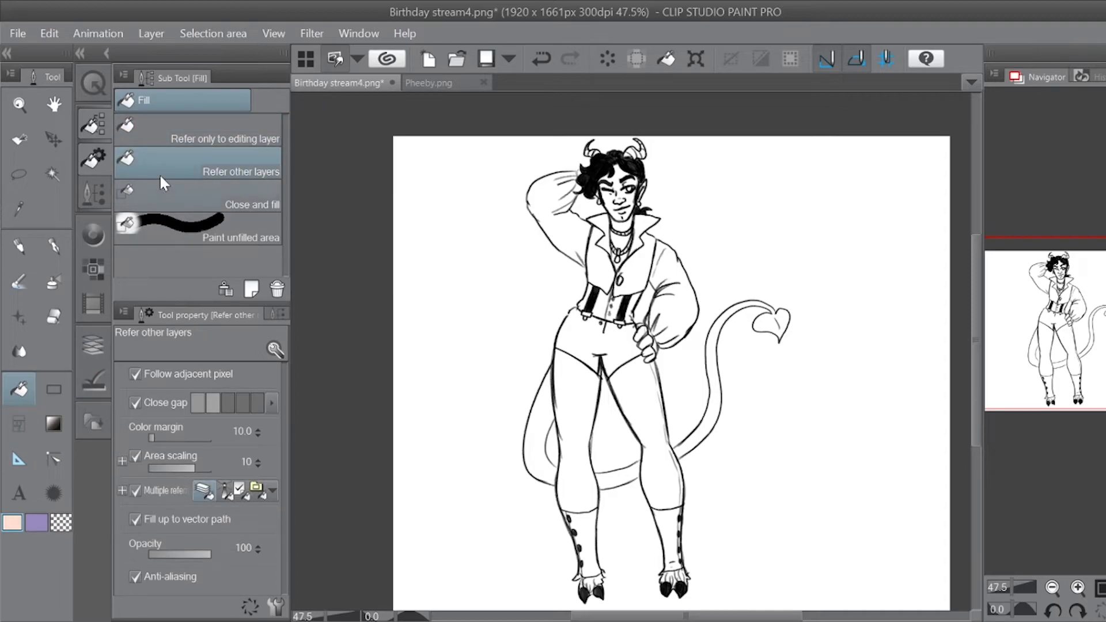
left_click(94, 344)
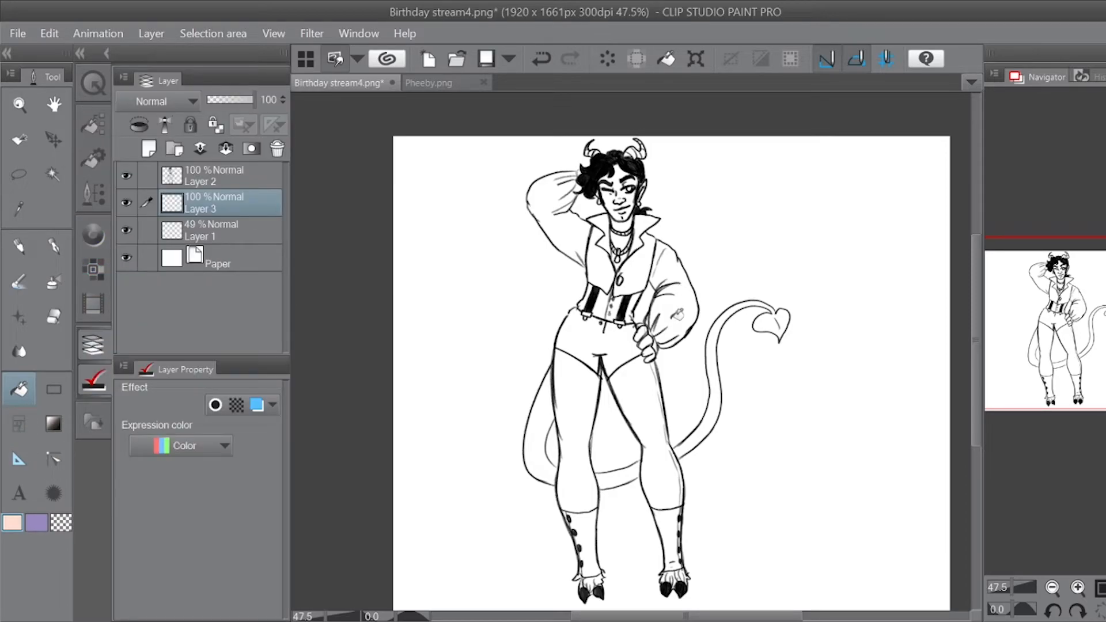
Step: Fill the fingers, tail sections, face and neck with the pale skin tone on the new layer, undoing a stray fill
left_click(646, 342)
left_click(641, 333)
left_click(717, 366)
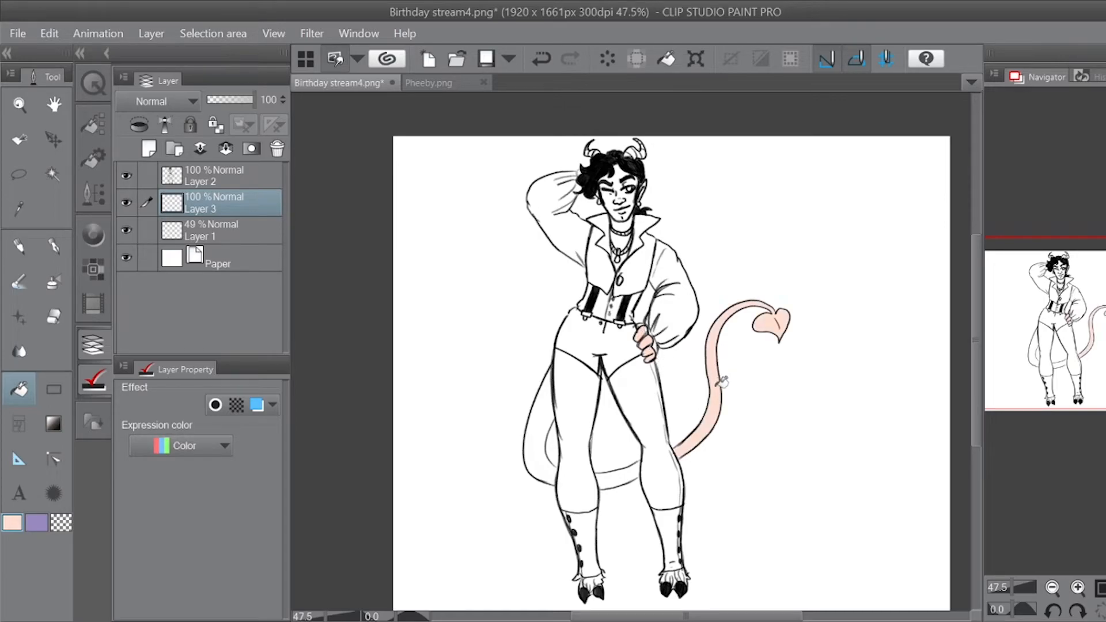
left_click(628, 477)
left_click(552, 461)
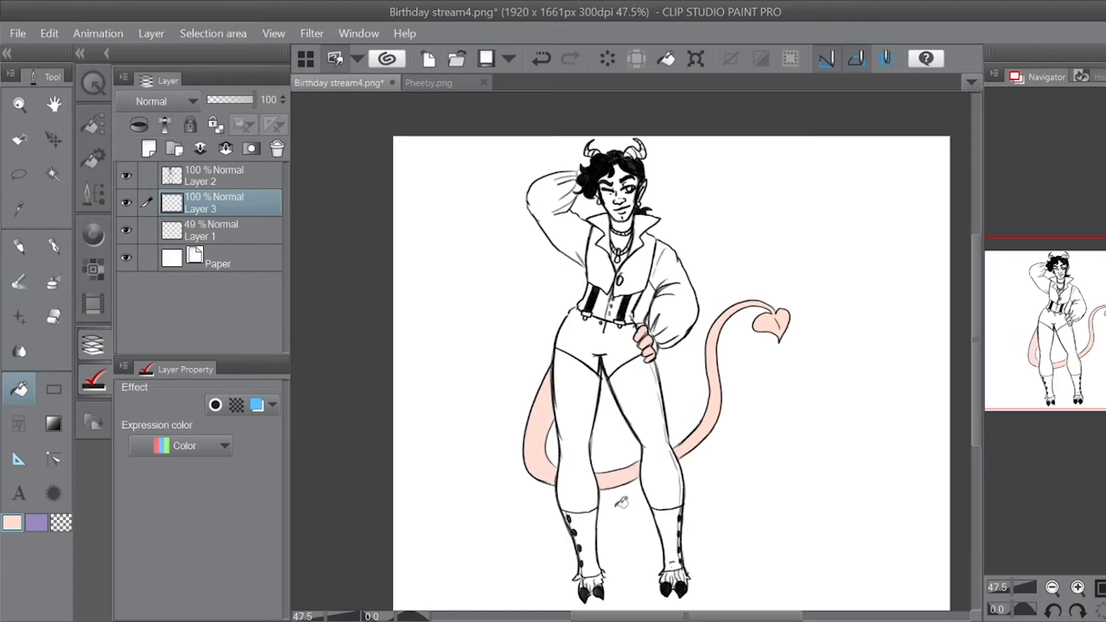
left_click(623, 175)
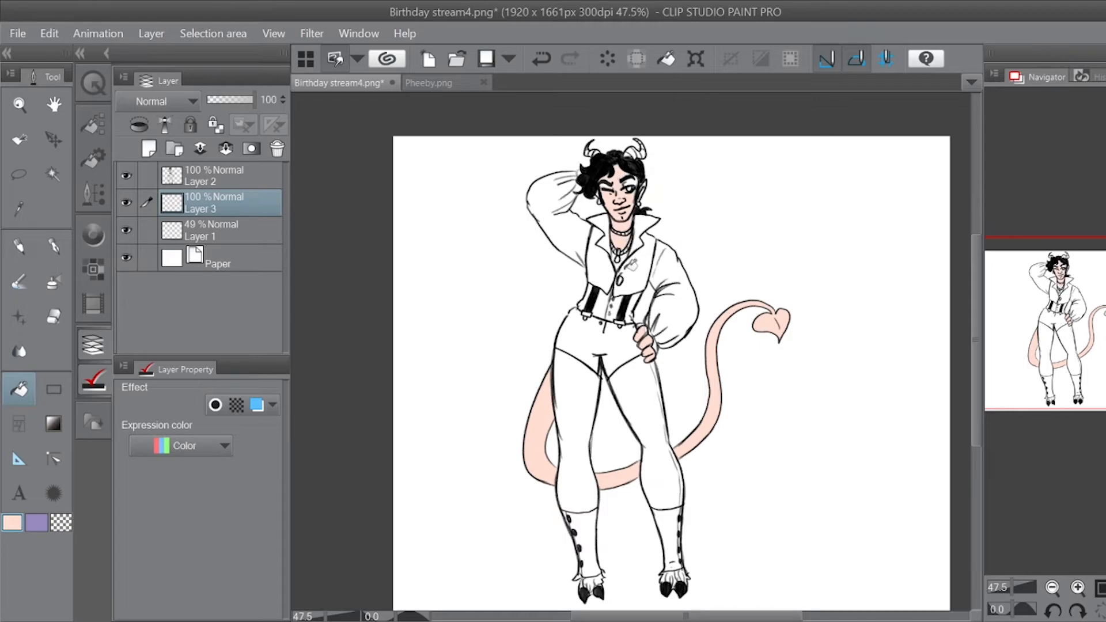
key("ctrl+z")
left_click(632, 256)
Step: Touch up unfilled gaps in the skin tone on the body, heart tip and tail with the Design pencil at size 16.3
left_click(1016, 589)
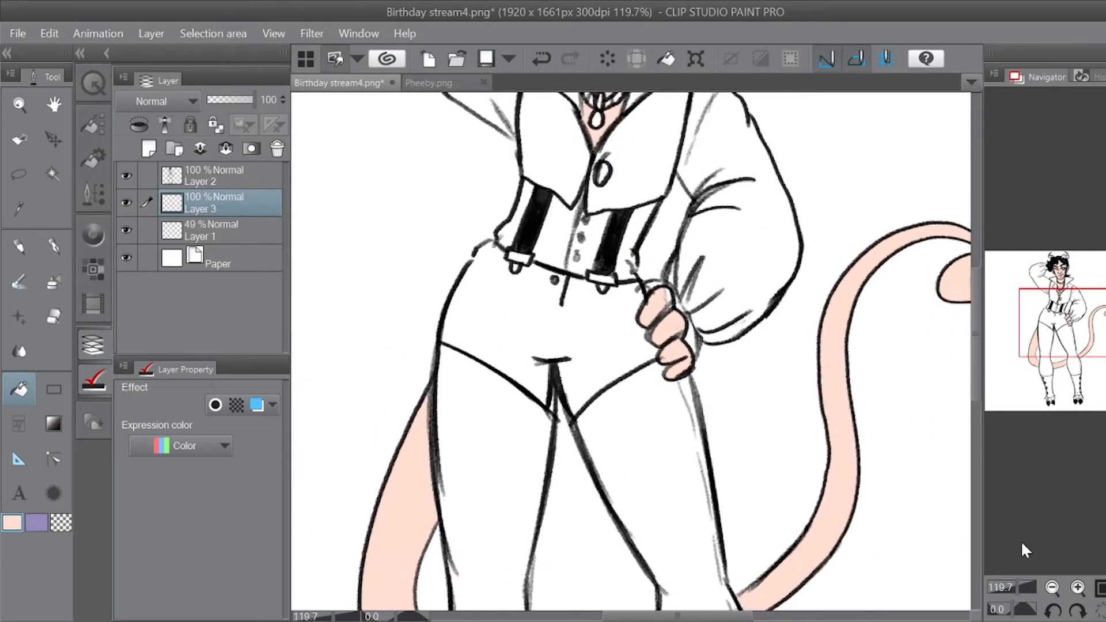
left_click(24, 249)
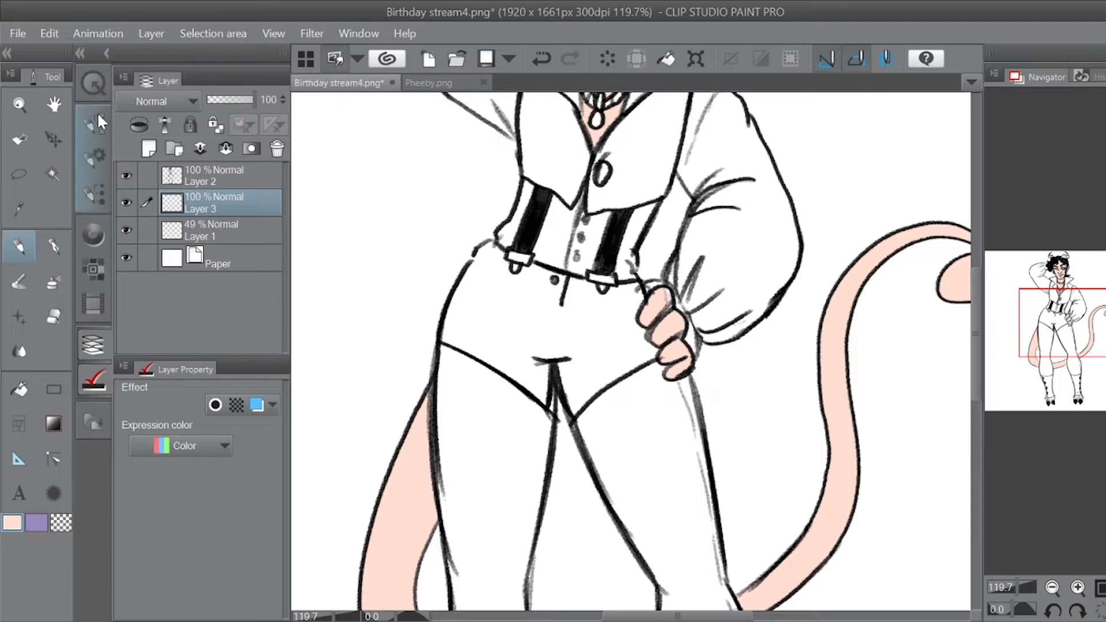
left_click(94, 155)
left_click_drag(177, 374, 180, 375)
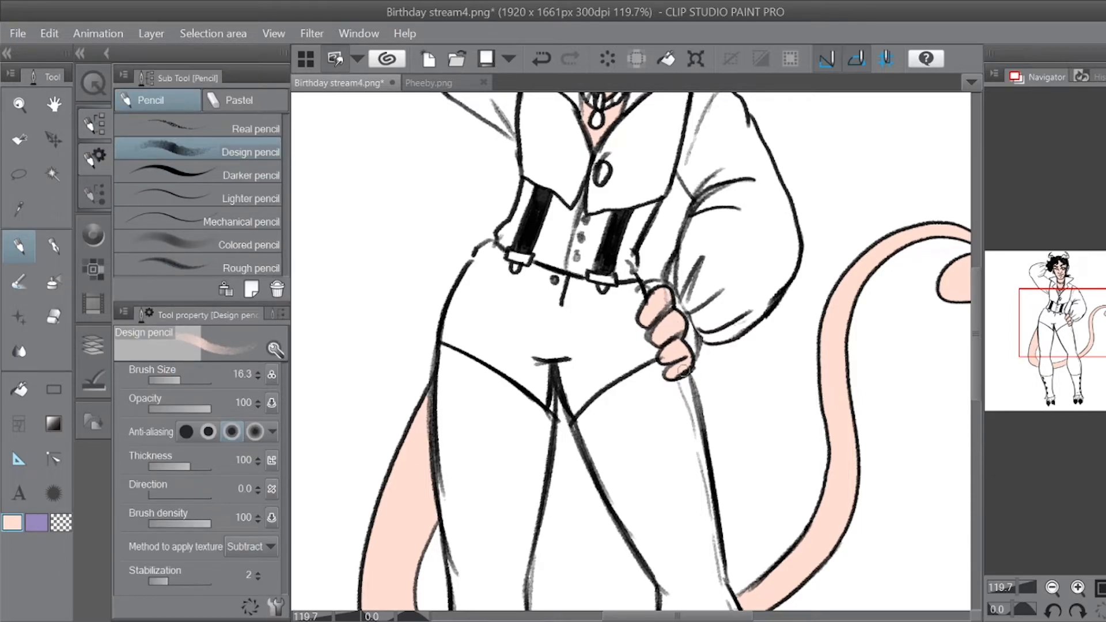
scroll(698, 343, "up", 5)
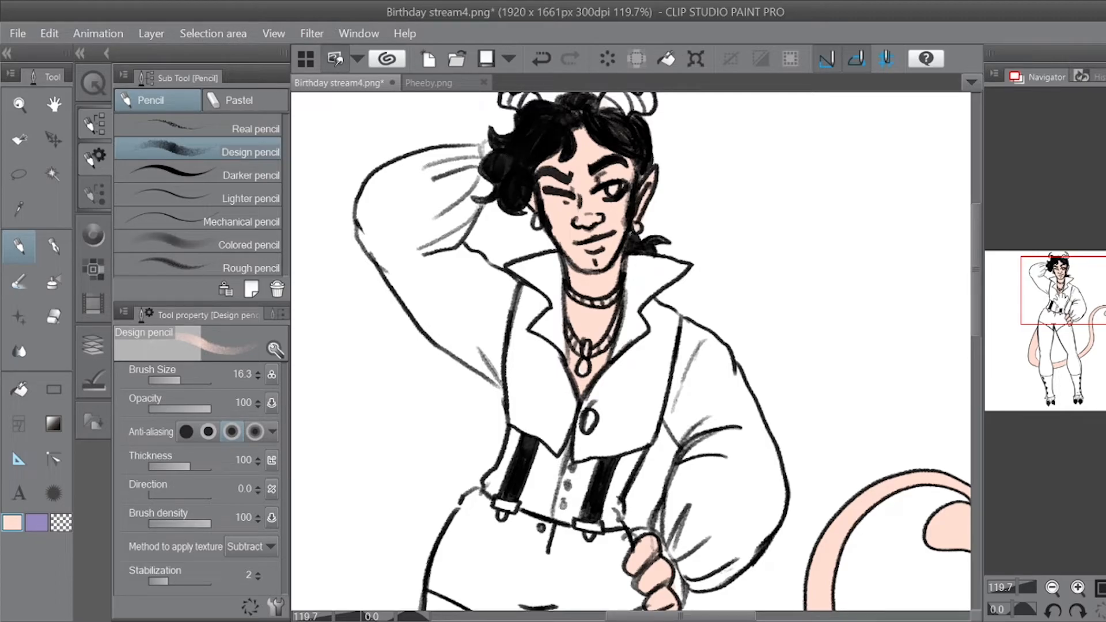
scroll(519, 147, "down", 5)
scroll(520, 148, "right", 5)
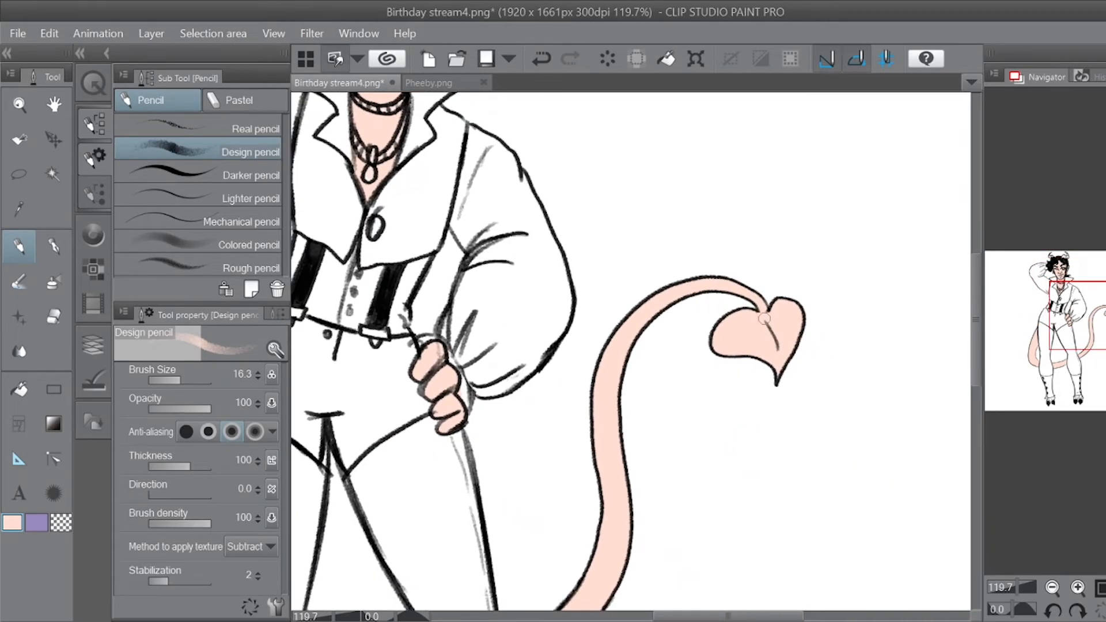
left_click_drag(765, 317, 781, 344)
left_click_drag(1052, 324, 1028, 356)
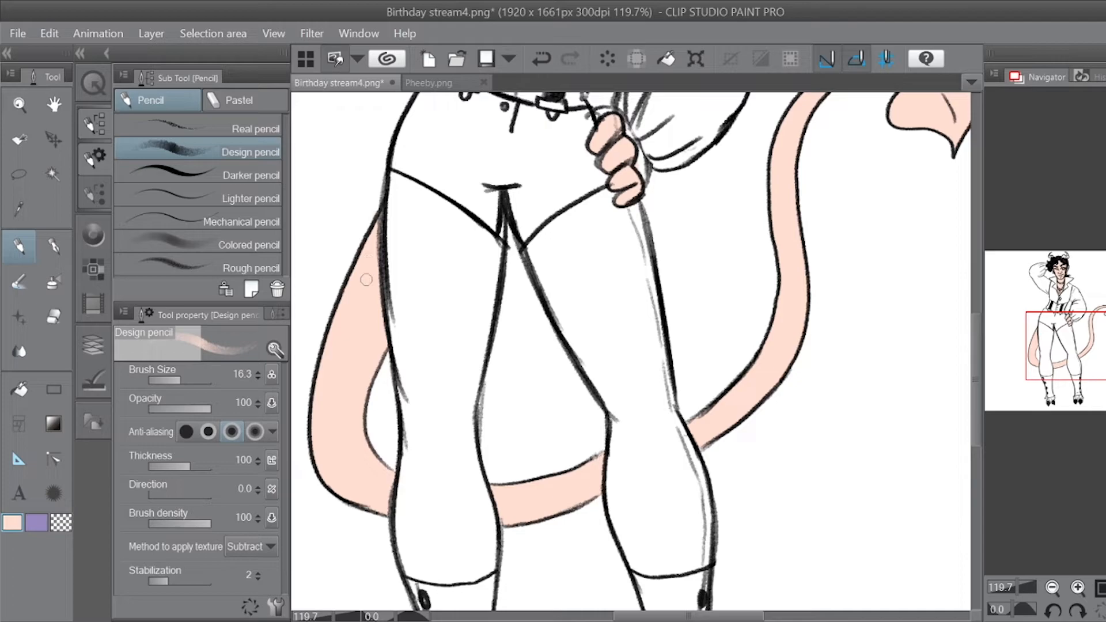
left_click_drag(1069, 345, 1066, 285)
Step: Paint the open eye white and color its iris bright green
left_click(782, 247, "alt")
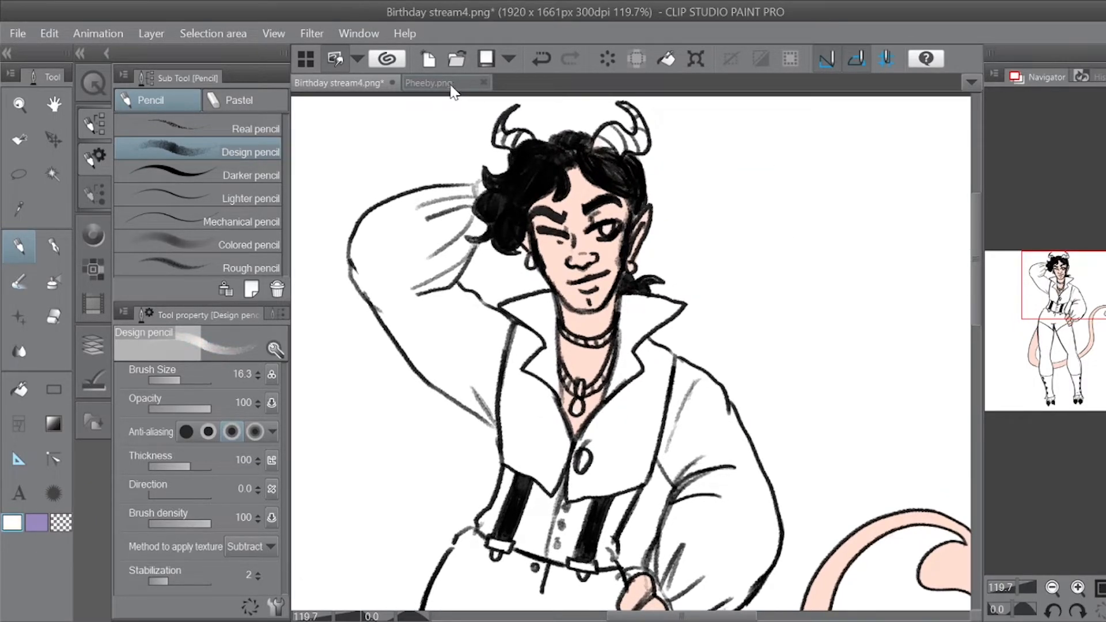
left_click_drag(602, 228, 608, 226)
key("x")
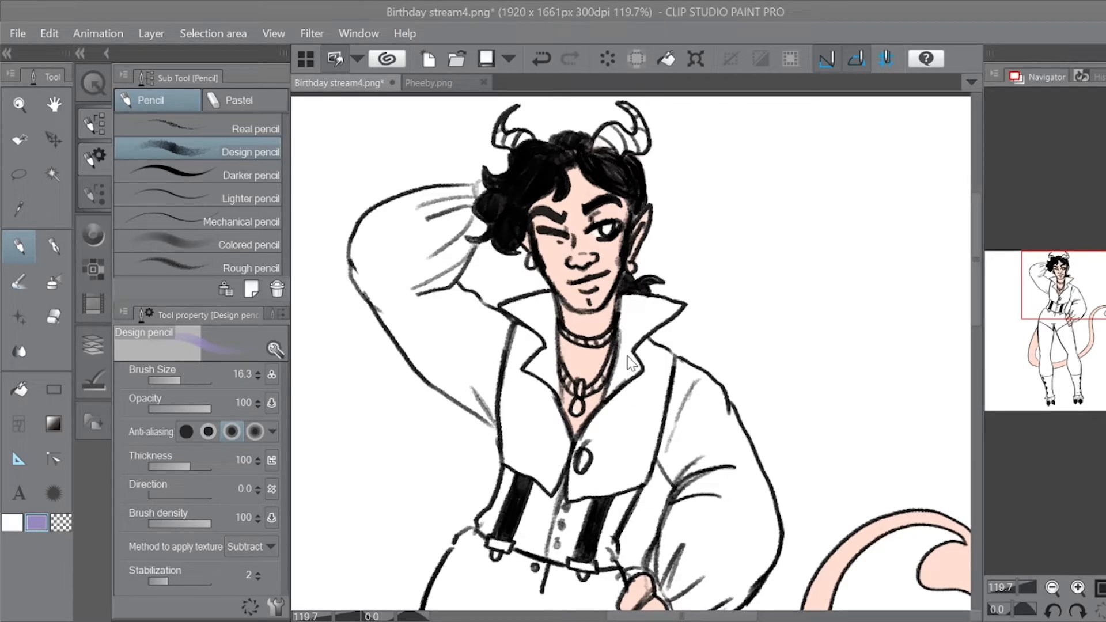
left_click(774, 196)
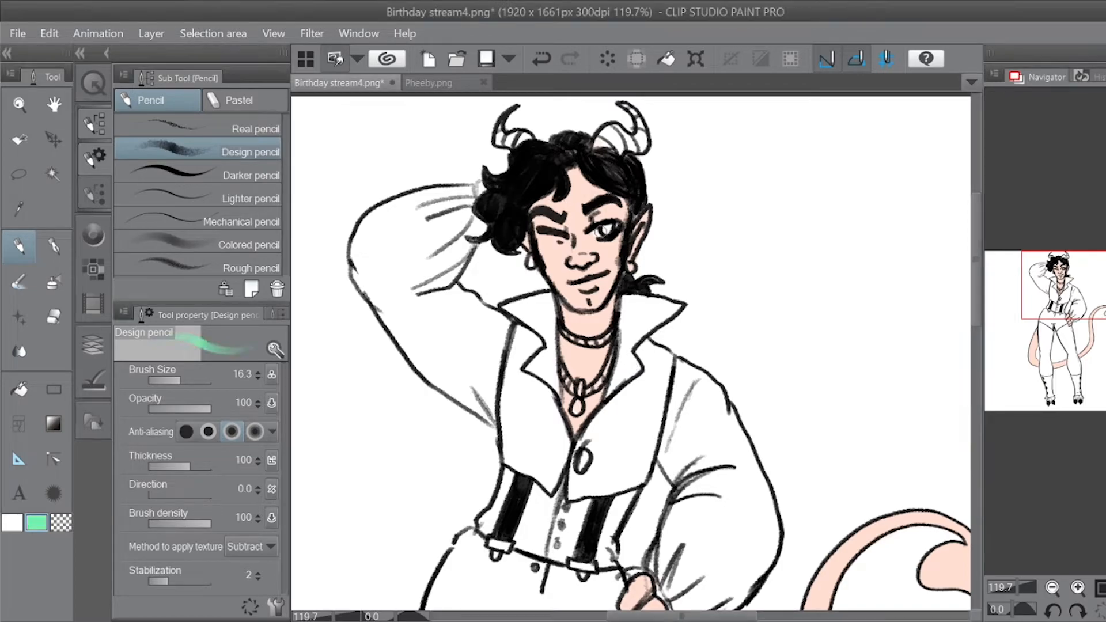
left_click_drag(606, 228, 606, 238)
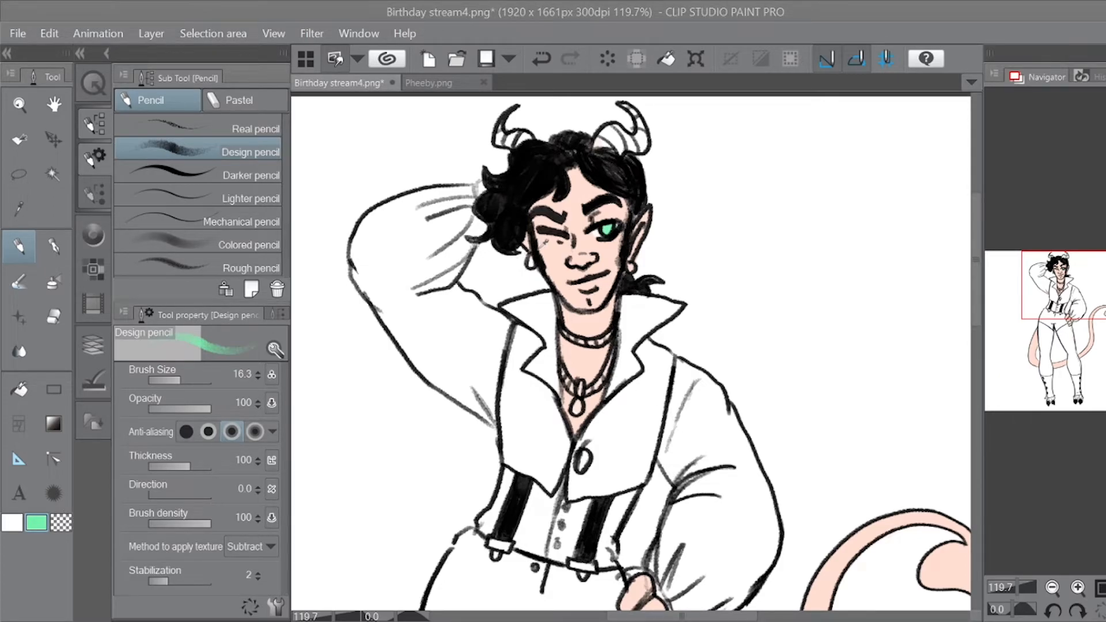
Step: Color both necklace chains golden yellow with the Design pencil at size 6.2
key("Return")
left_click_drag(177, 378, 175, 380)
left_click_drag(583, 342, 609, 342)
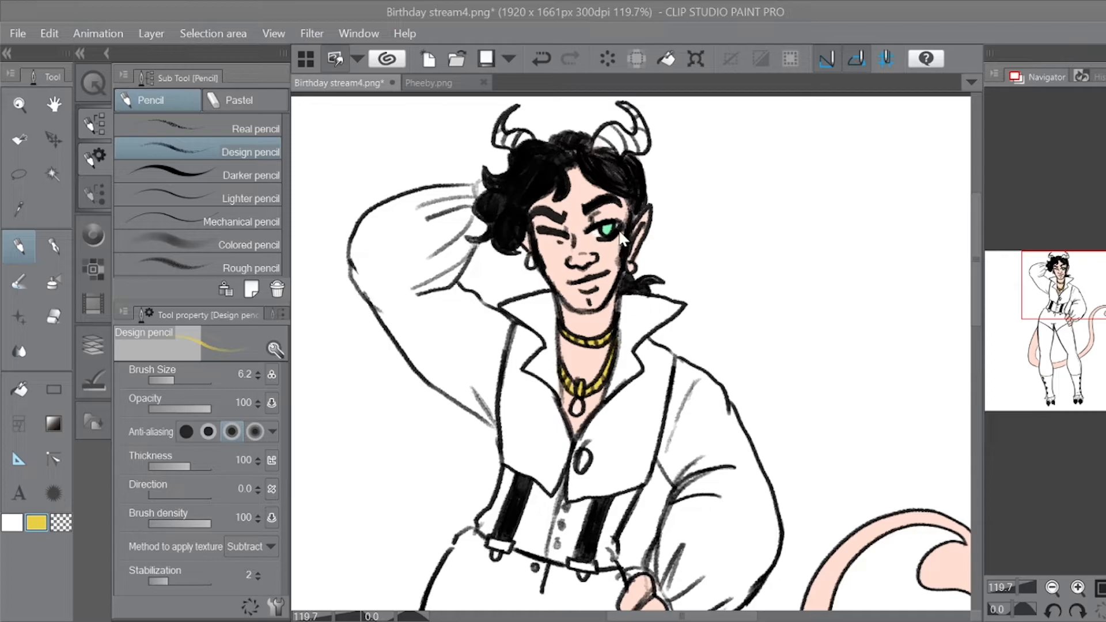
Step: Color the necklace pendant and both earrings bright red
left_click(756, 198)
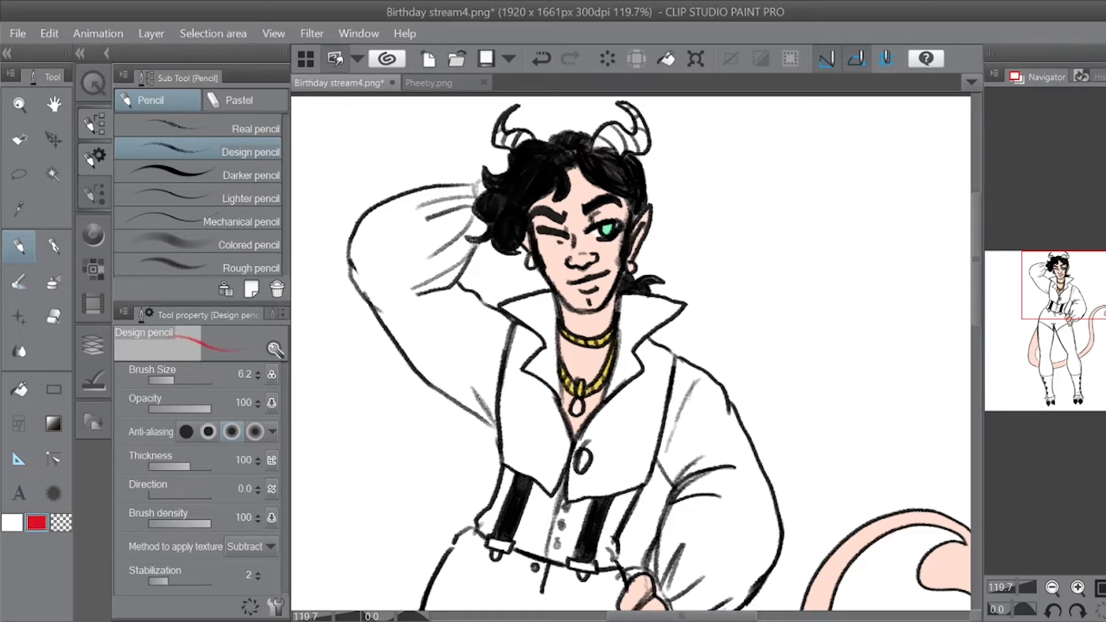
left_click_drag(575, 402, 576, 411)
left_click_drag(529, 257, 531, 267)
mouse_move(658, 388)
left_mouse_down()
mouse_move(658, 341)
mouse_move(644, 350)
left_mouse_up()
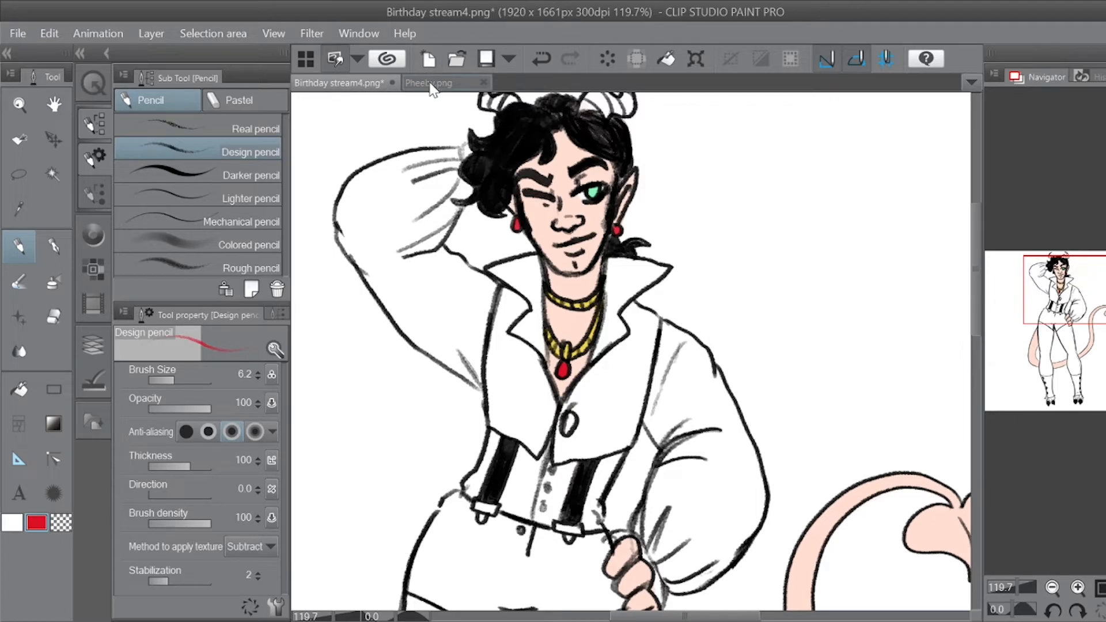
Step: Sample the horn tone from Pheeby.png and deepen it to a darker reddish tan for the Birthday stream4.png drawing
left_click_drag(1037, 274, 1026, 256)
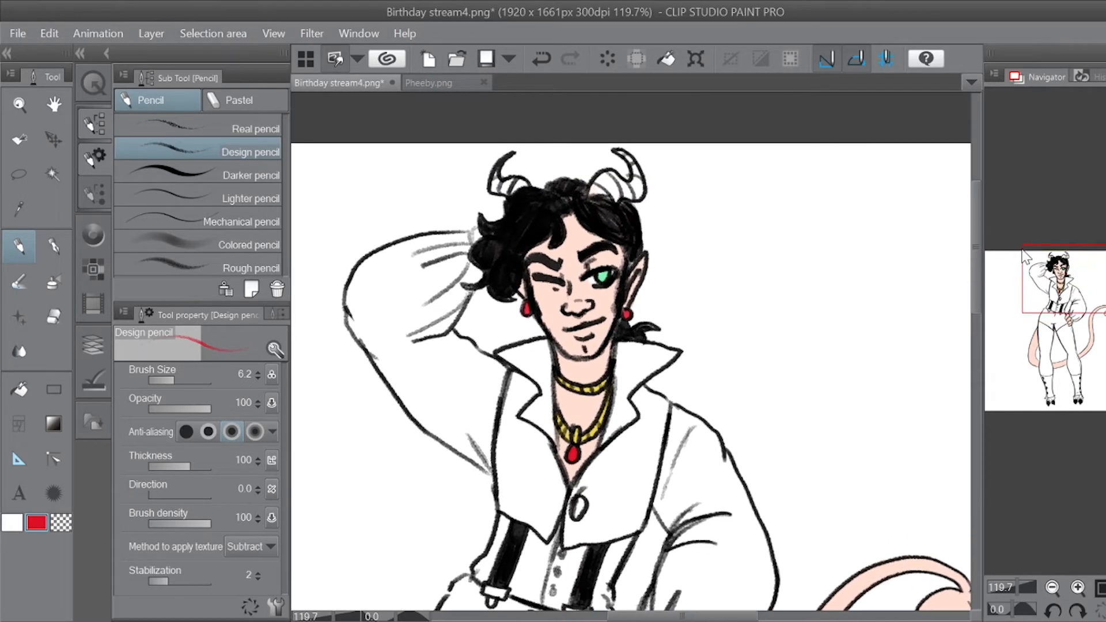
left_click(553, 302, "alt")
left_click(443, 86)
left_click(656, 149, "alt")
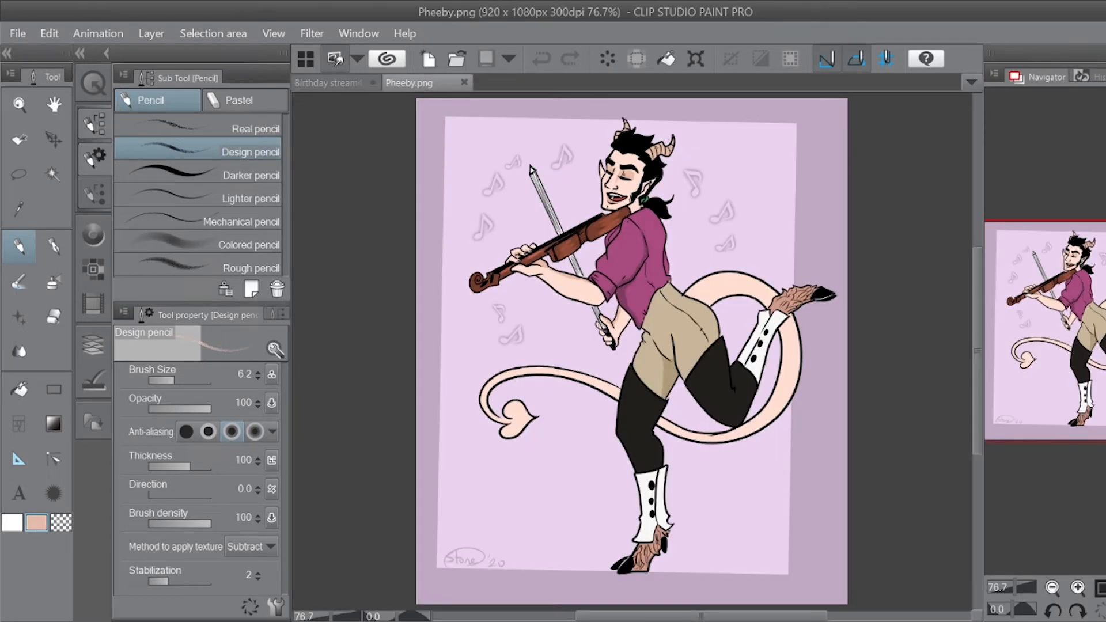
left_click(341, 81)
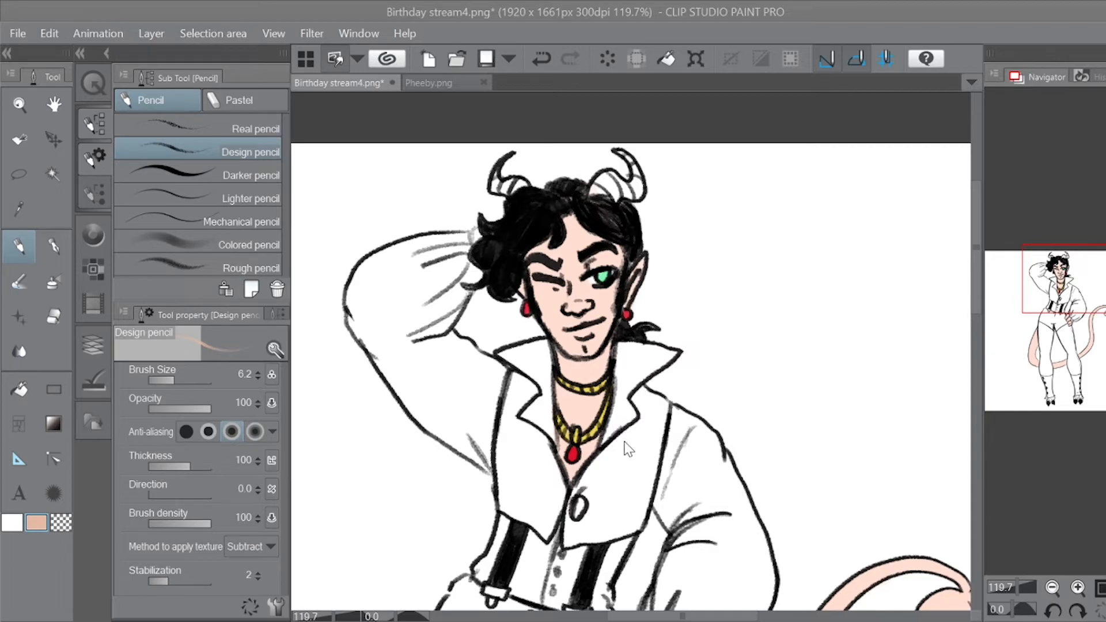
left_click(772, 200)
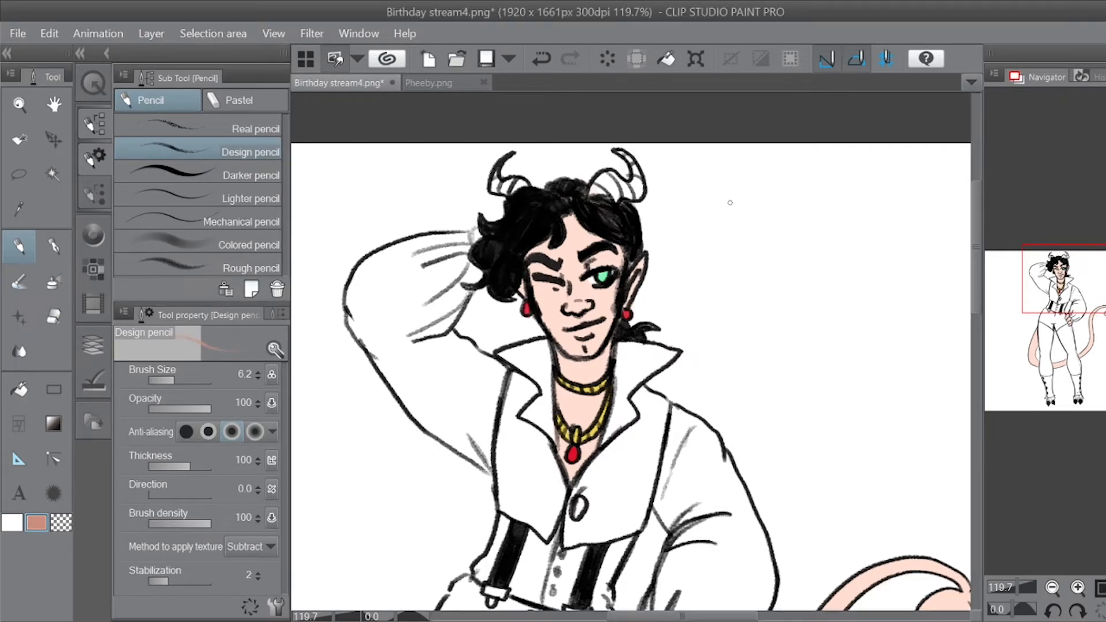
Step: Paint both horns reddish tan with the Design pencil at size 11.1
left_click(174, 378)
mouse_move(588, 194)
left_mouse_down()
mouse_move(607, 175)
mouse_move(620, 189)
mouse_move(604, 191)
mouse_move(633, 195)
mouse_move(634, 175)
mouse_move(621, 188)
mouse_move(632, 165)
mouse_move(636, 184)
mouse_move(616, 148)
mouse_move(626, 189)
mouse_move(631, 164)
left_mouse_up()
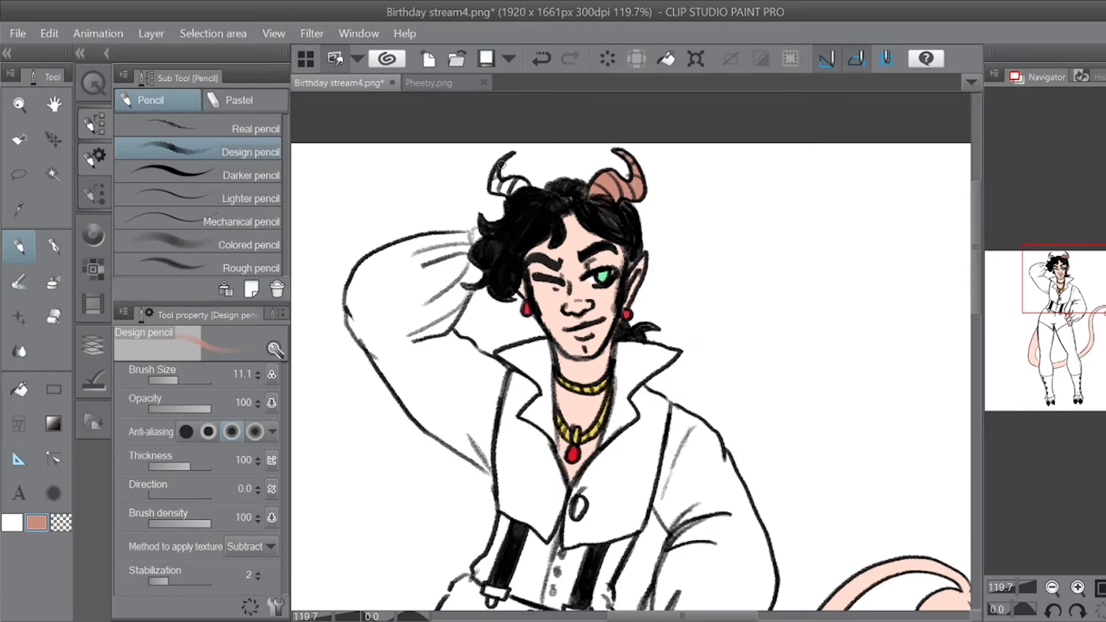
mouse_move(496, 172)
left_mouse_down()
mouse_move(515, 201)
mouse_move(522, 183)
mouse_move(500, 193)
mouse_move(502, 158)
left_mouse_up()
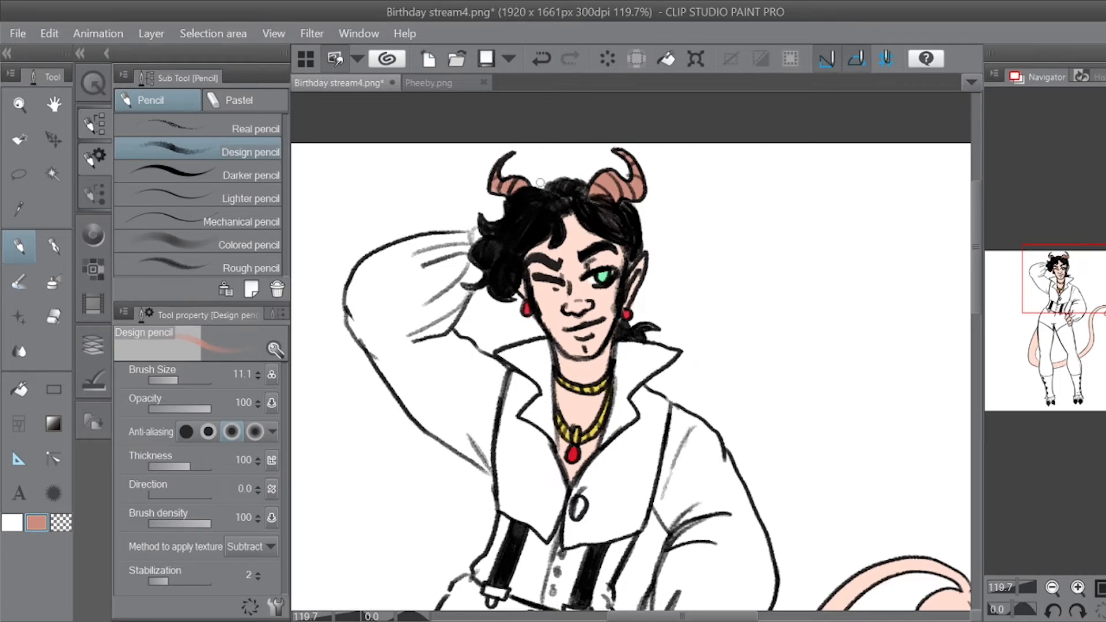
Step: Sample the ankle fur color from Pheeby.png and paint the fur above both hooves in the Birthday stream4.png drawing
left_click_drag(1076, 264, 1084, 367)
left_click(449, 85)
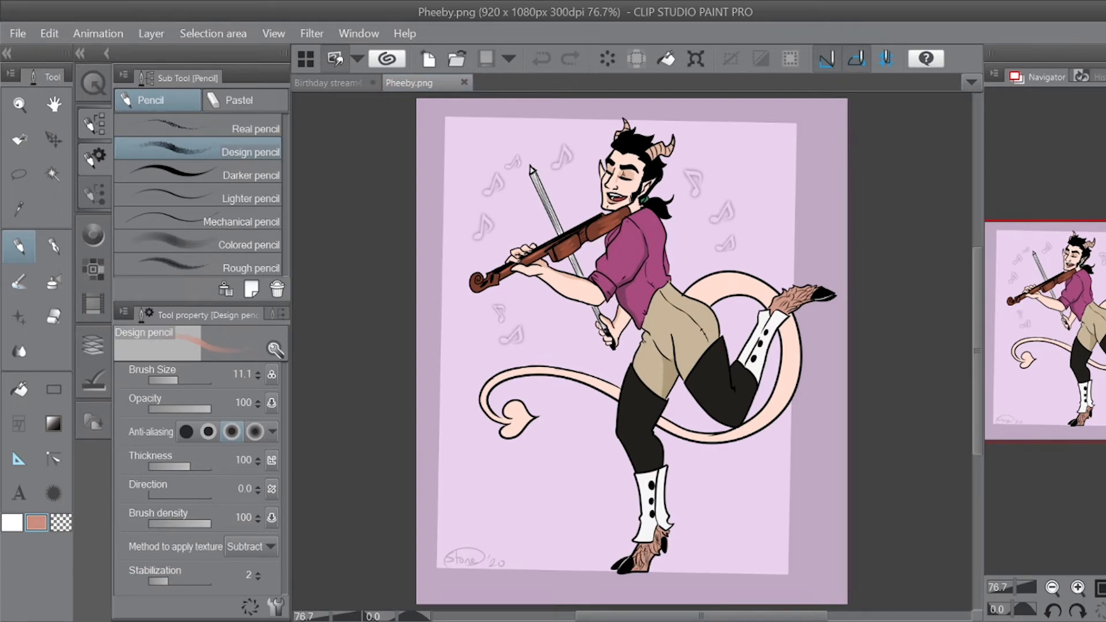
left_click(650, 539, "alt")
left_click(327, 84)
mouse_move(600, 473)
left_mouse_down()
mouse_move(617, 458)
mouse_move(601, 489)
mouse_move(619, 467)
mouse_move(625, 478)
mouse_move(628, 464)
mouse_move(656, 461)
mouse_move(663, 498)
mouse_move(667, 469)
mouse_move(634, 458)
mouse_move(603, 487)
left_mouse_up()
mouse_move(409, 482)
left_mouse_down()
mouse_move(441, 476)
mouse_move(446, 462)
mouse_move(448, 482)
mouse_move(450, 470)
mouse_move(429, 483)
mouse_move(436, 492)
mouse_move(390, 476)
mouse_move(404, 503)
mouse_move(396, 519)
mouse_move(412, 478)
mouse_move(442, 475)
left_mouse_up()
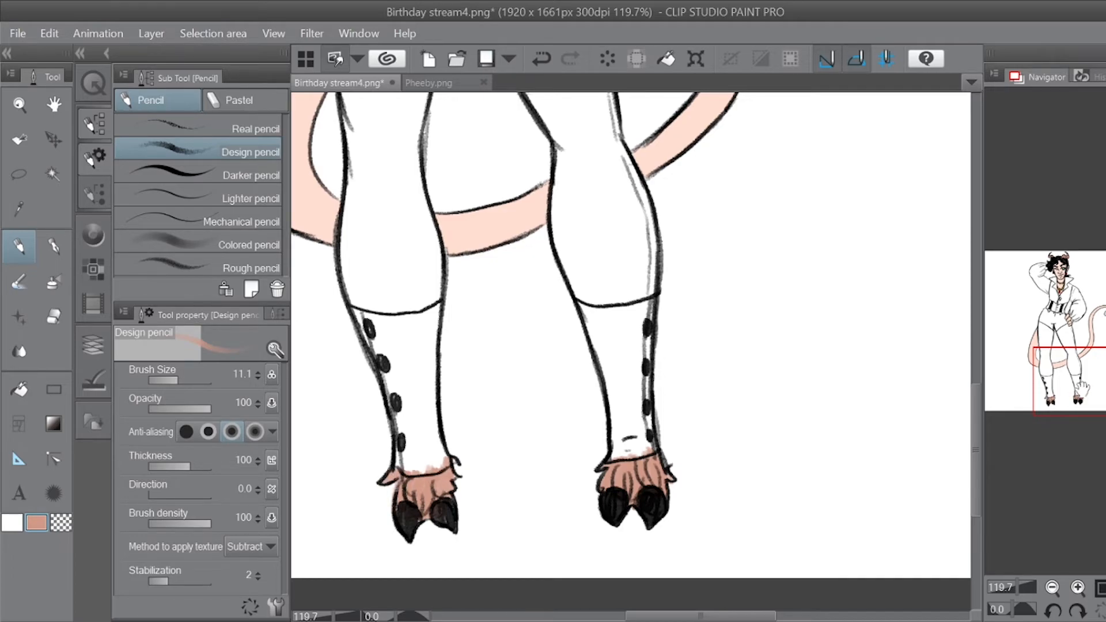
Step: Check the outfit in Pheeby.png, then fill the vest and shorts in the Birthday stream4.png drawing with dark crimson
scroll(466, 515, "up", 10)
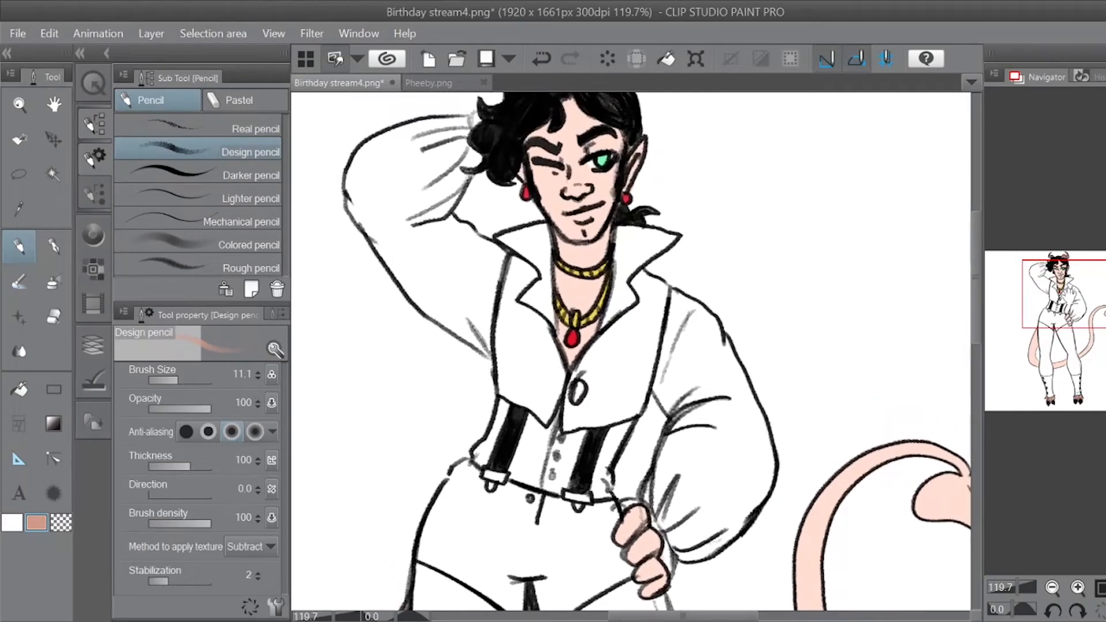
mouse_move(1021, 586)
left_mouse_down()
mouse_move(1005, 585)
mouse_move(1009, 570)
left_mouse_up()
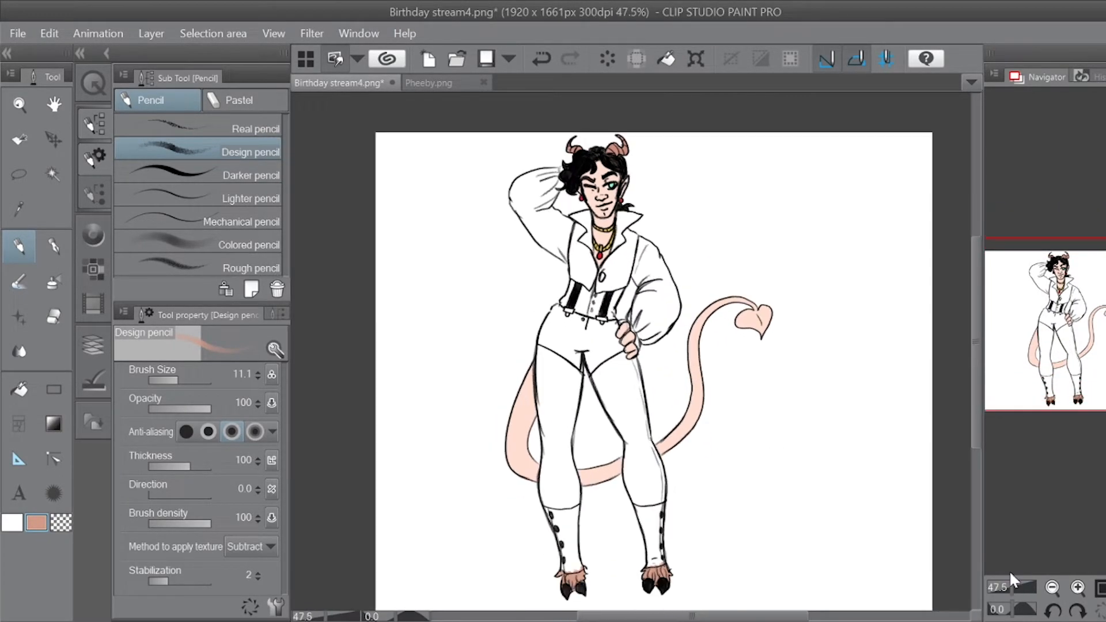
left_click_drag(1066, 384, 1071, 382)
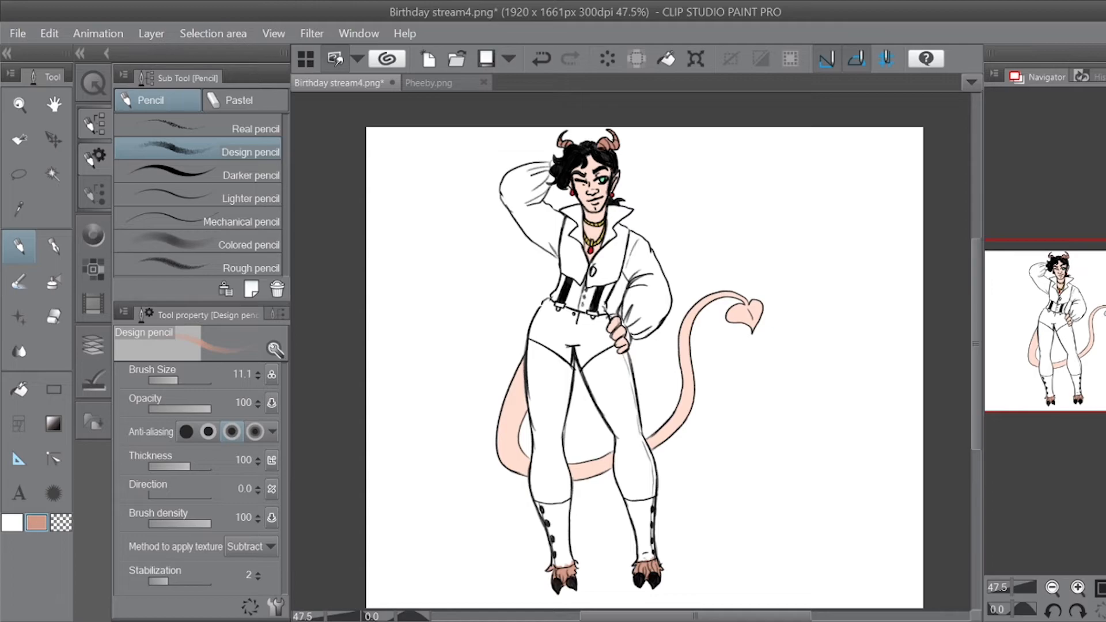
left_click(447, 84)
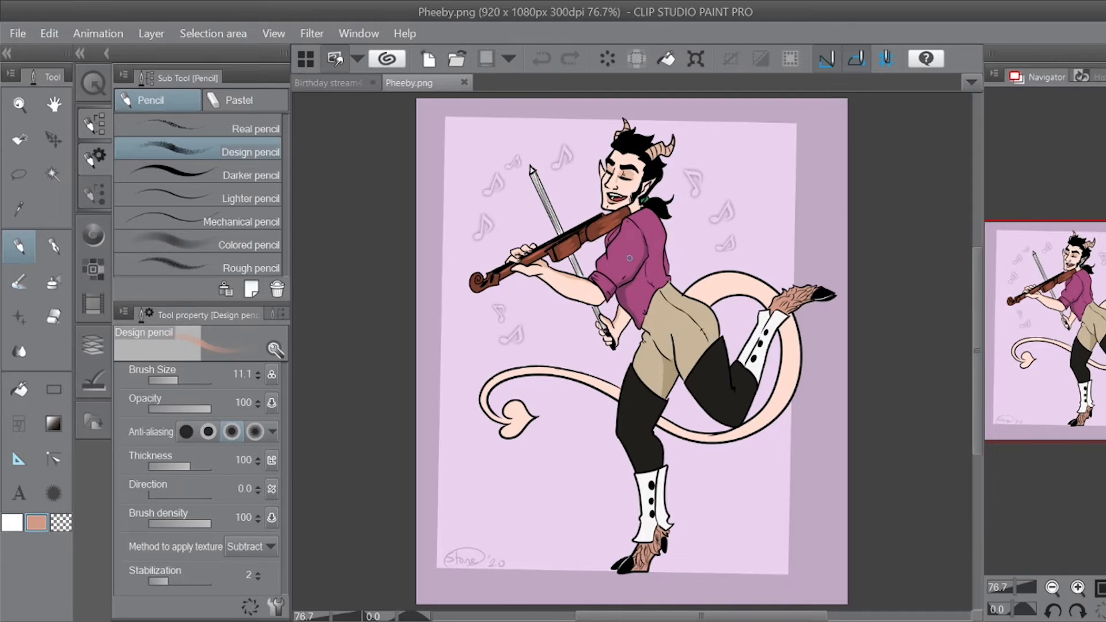
left_click(333, 82)
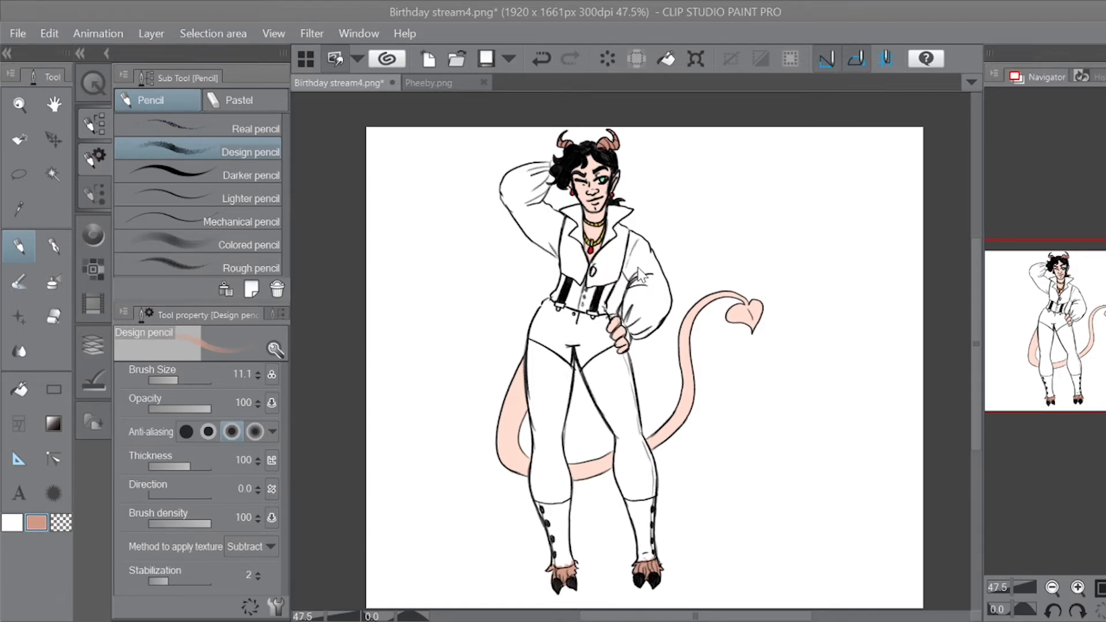
left_click(773, 192)
left_click(19, 390)
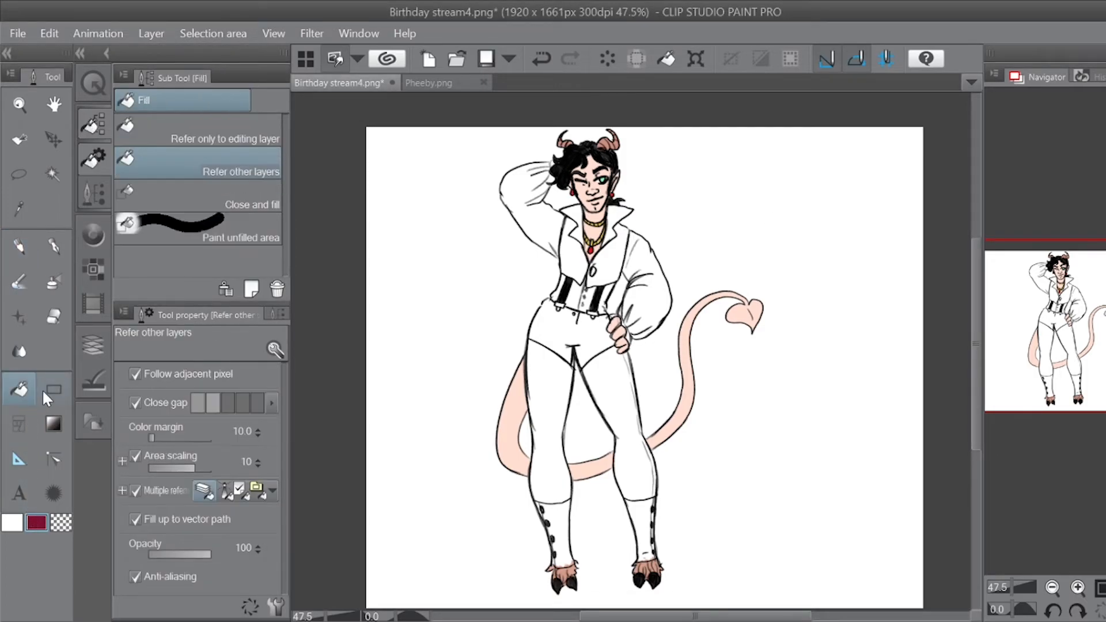
left_click(621, 271)
left_click(576, 257)
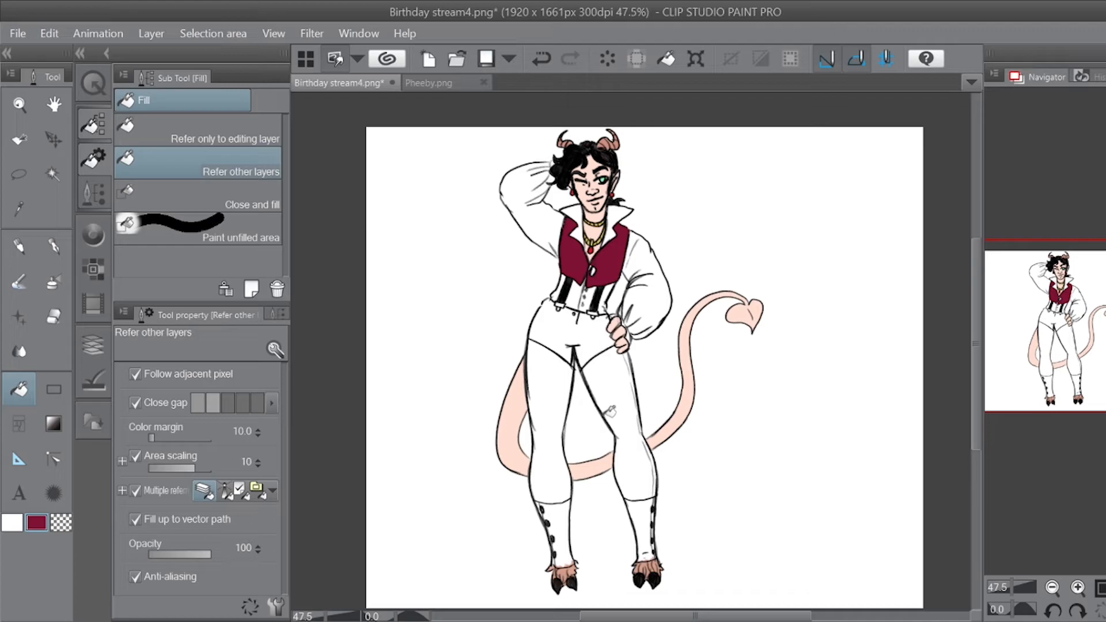
left_click(561, 330)
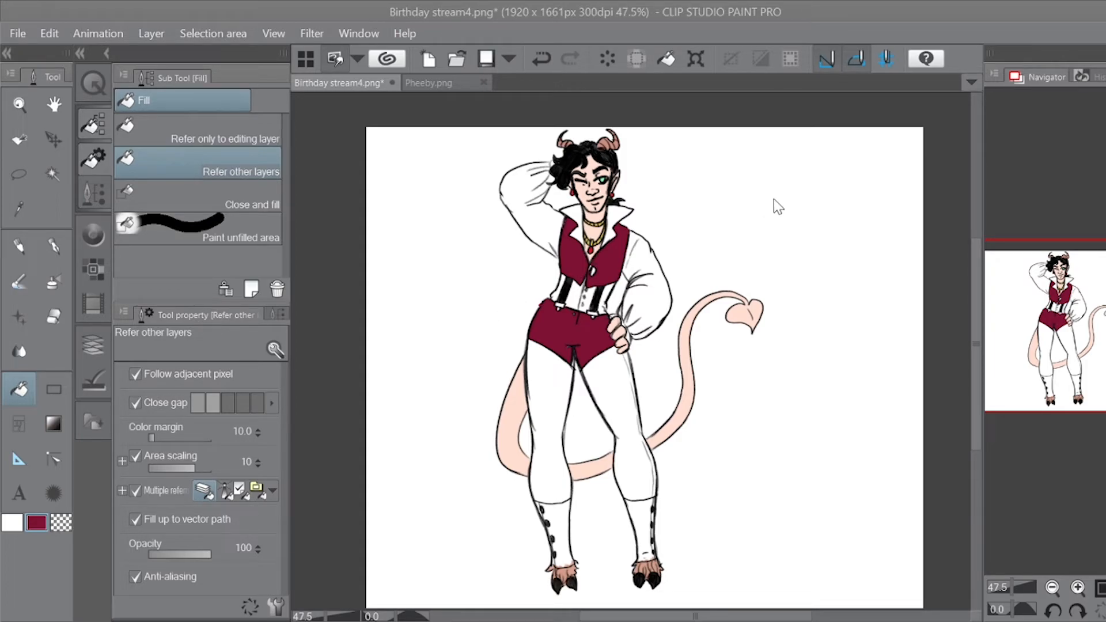
Step: Fill both puffed sleeves, the shirt front around the suspenders and the collar with muted plum
left_click(651, 281)
left_click(544, 233)
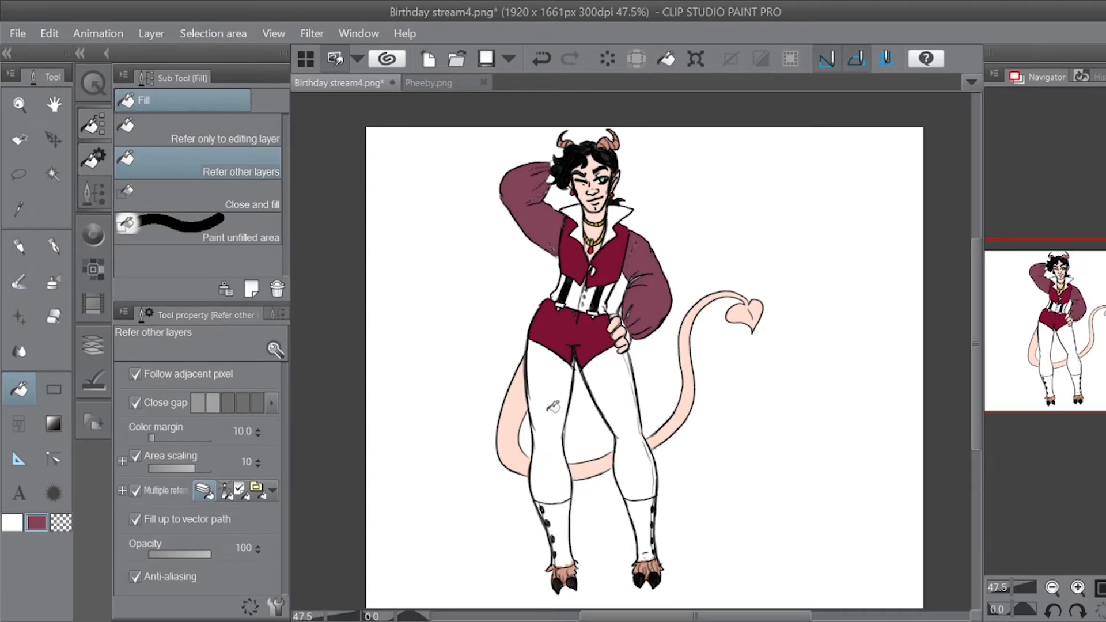
left_click(577, 298)
left_click(595, 295)
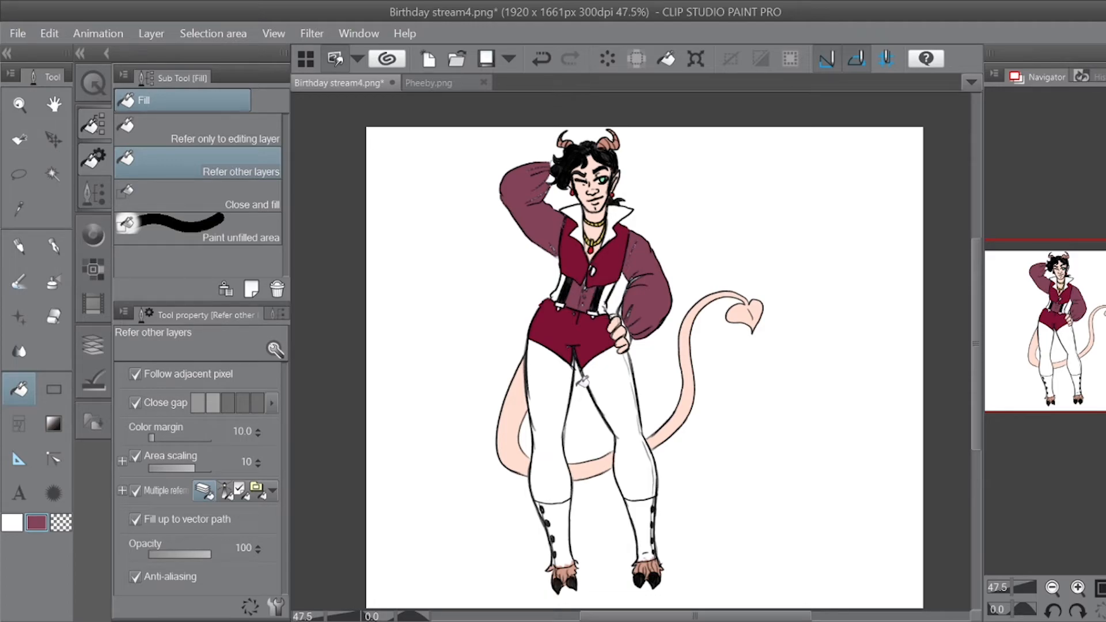
left_click(611, 292)
left_click(560, 288)
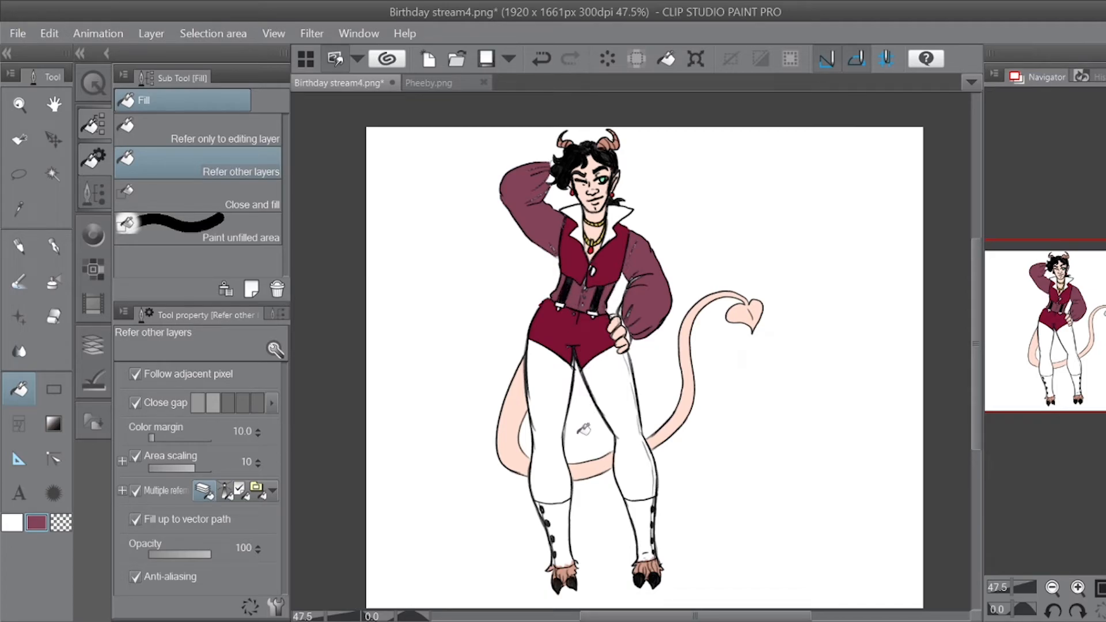
left_click(622, 210)
left_click(578, 212)
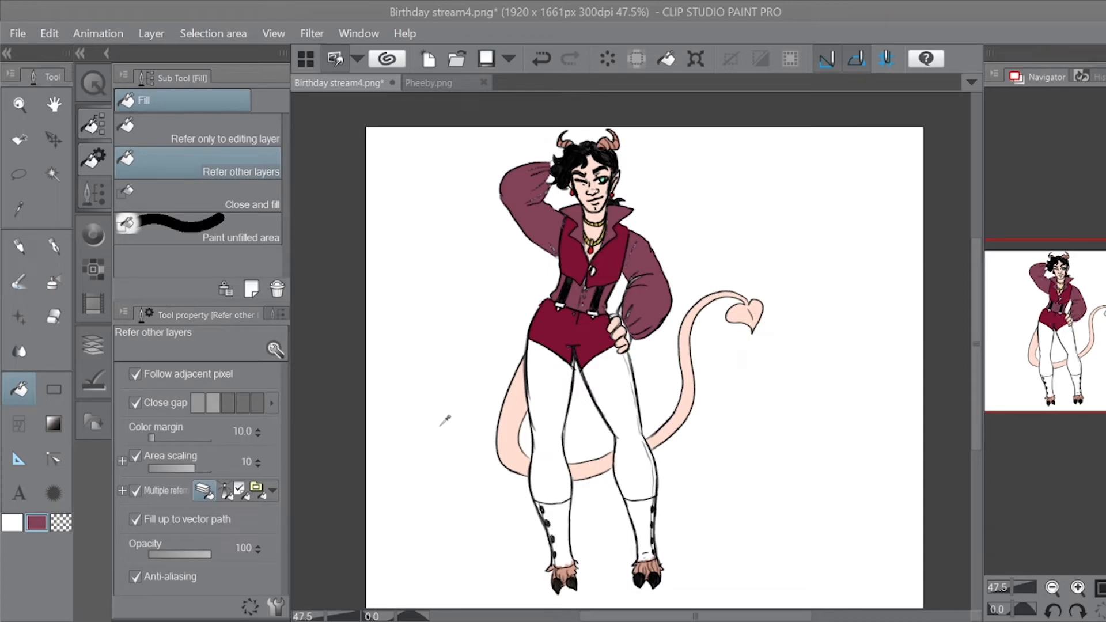
Step: Fill both stockings from the shorts down to the spats with near-black
left_click(614, 373, "alt")
left_click(614, 373)
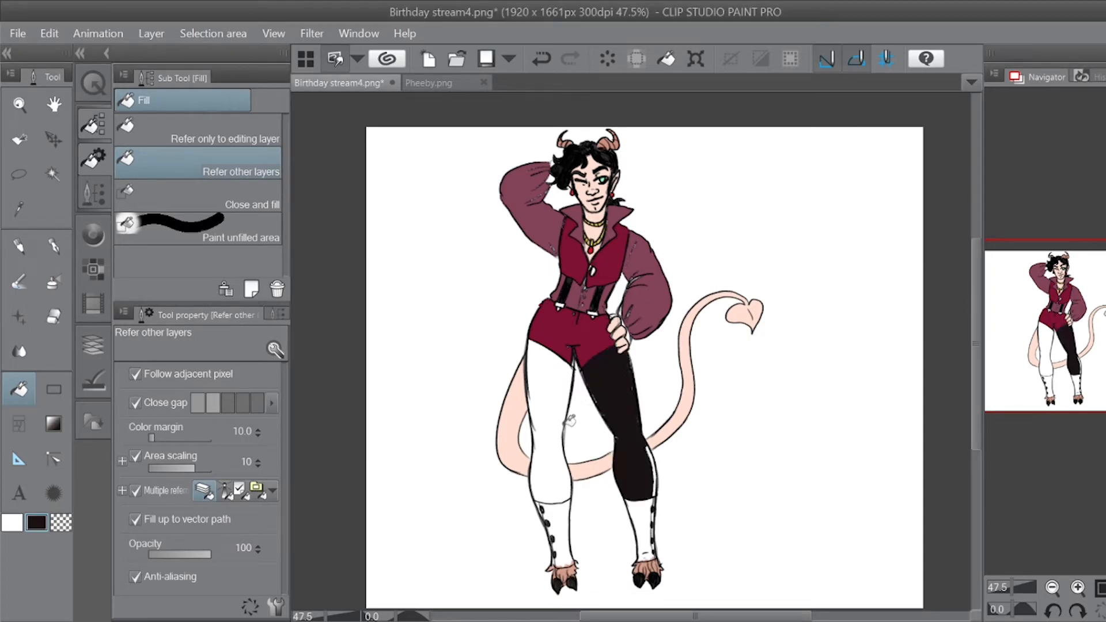
left_click(544, 405)
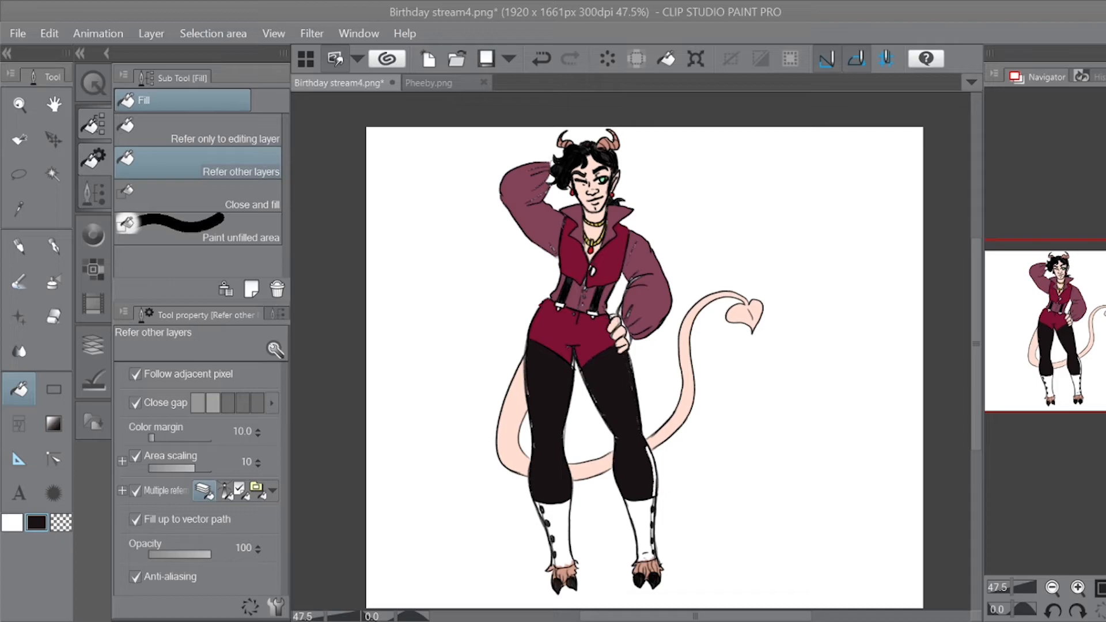
Step: Paint over the white gaps along the stocking below the hand on the hip in near-black, using the Design pencil at size 19.8
left_click_drag(1011, 585, 1014, 583)
left_click_drag(1078, 321, 1079, 338)
key("p")
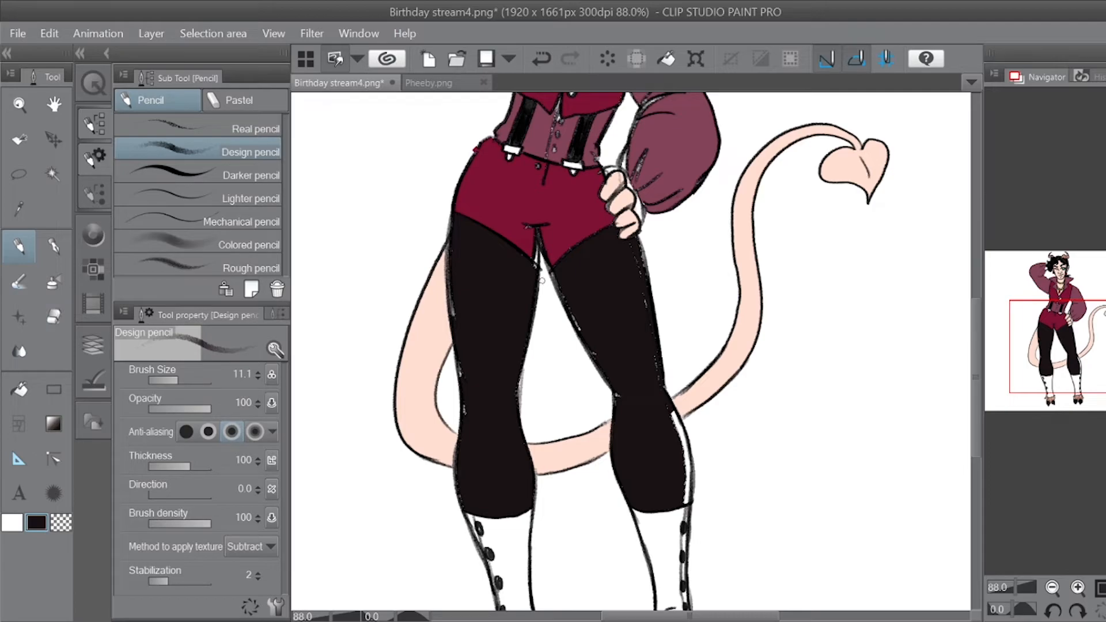
left_click_drag(178, 378, 182, 378)
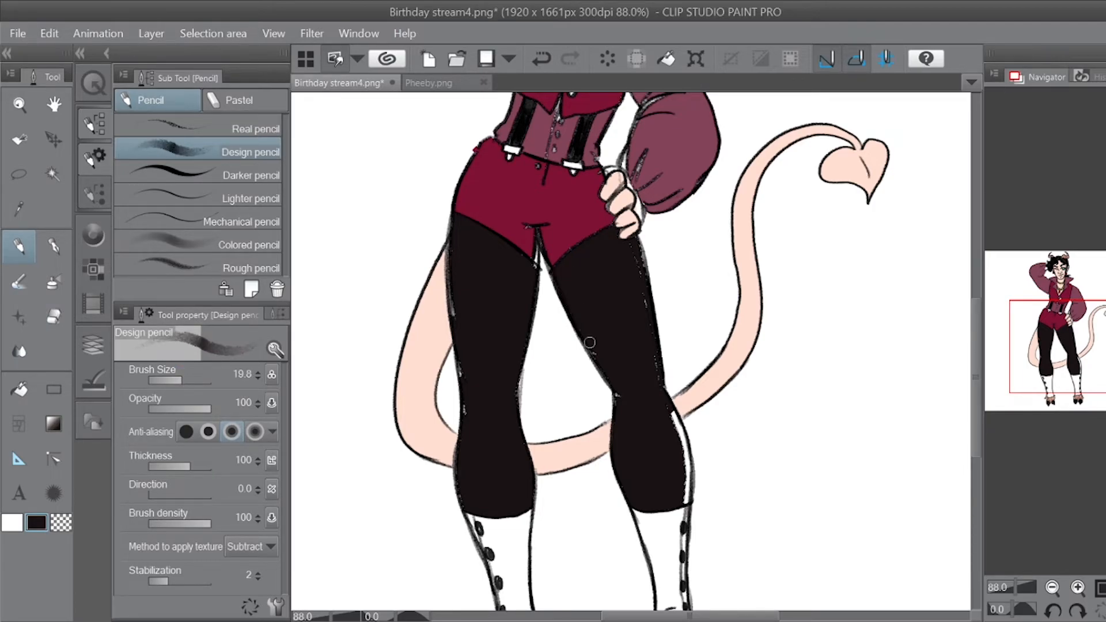
left_click_drag(614, 385, 612, 418)
mouse_move(668, 416)
left_mouse_down()
mouse_move(684, 497)
mouse_move(685, 454)
mouse_move(683, 501)
mouse_move(680, 463)
left_mouse_up()
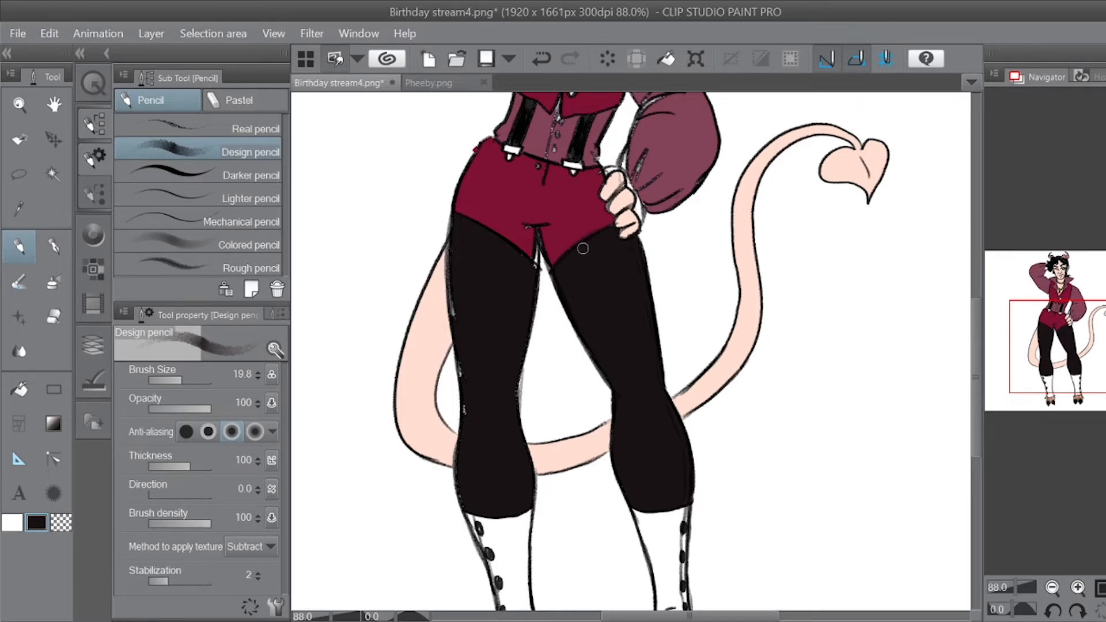
Step: Cover the gaps along the other stocking in near-black and the gap at the shorts' crotch in crimson
left_click(602, 205, "alt")
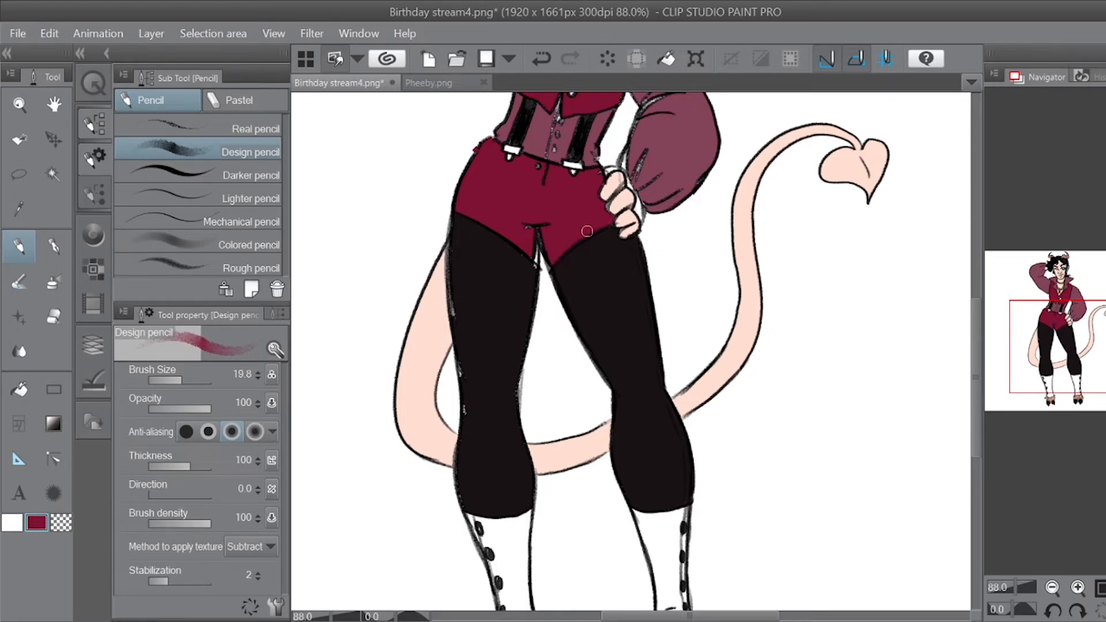
left_click(598, 262, "alt")
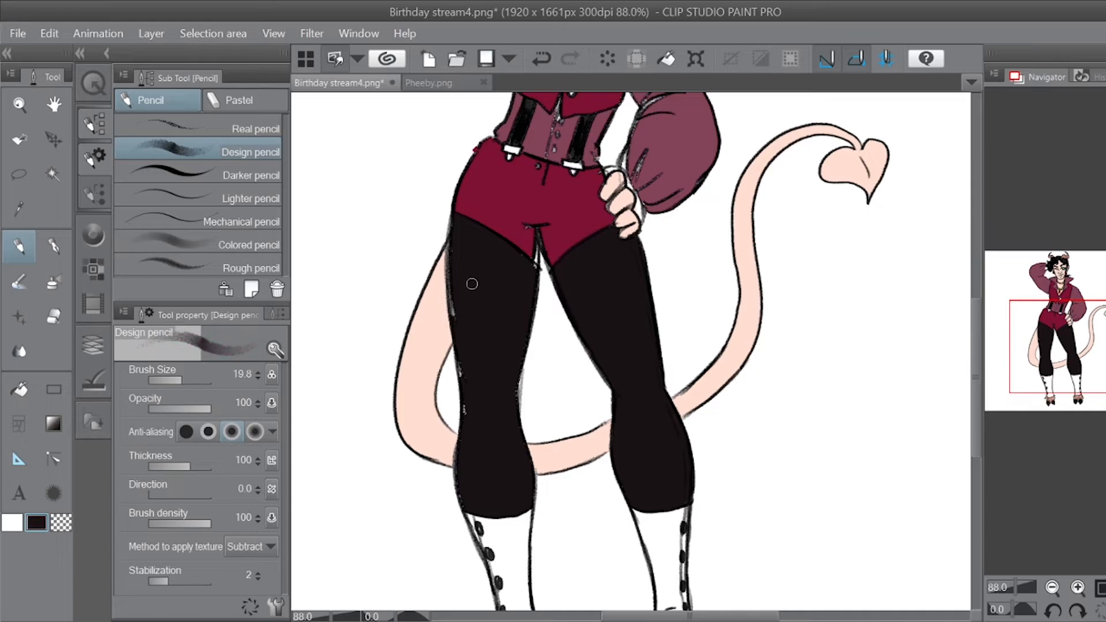
left_click_drag(450, 225, 470, 444)
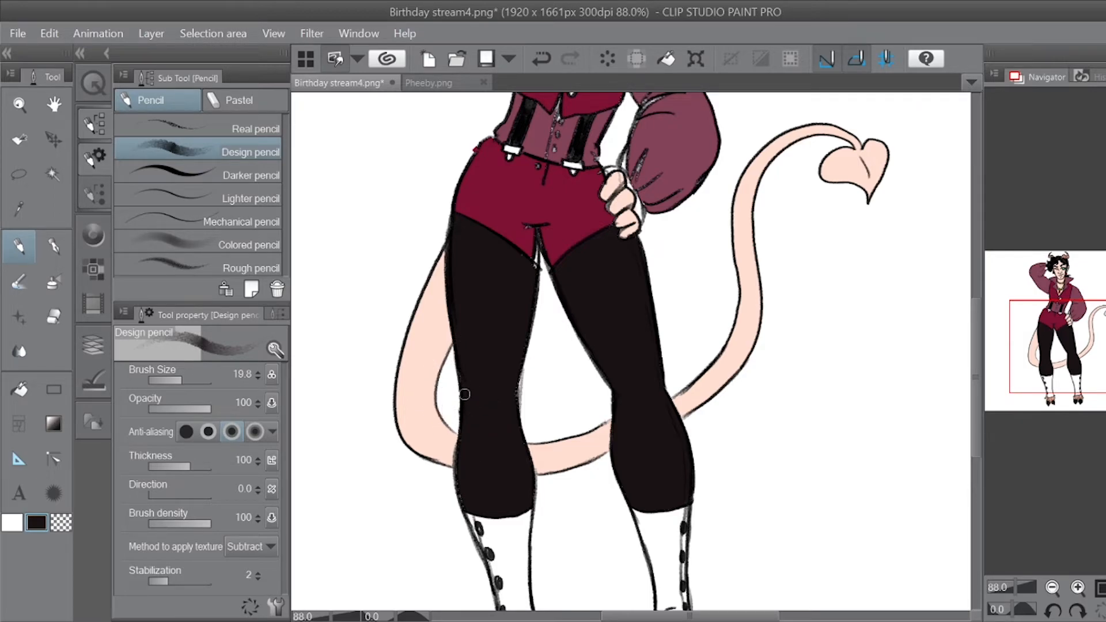
left_click_drag(464, 433, 464, 507)
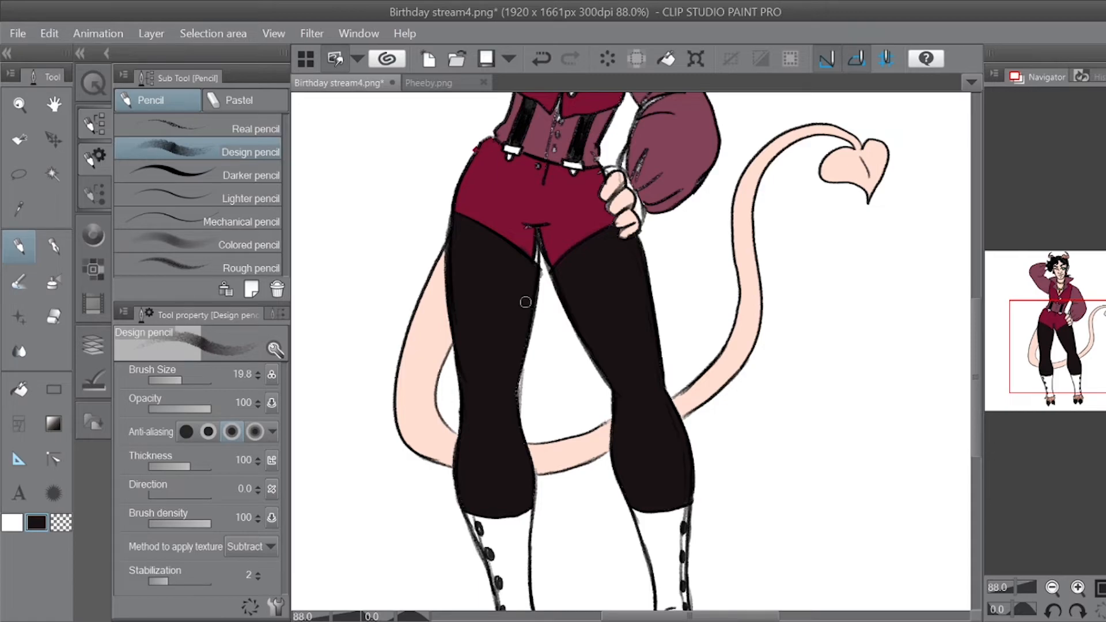
left_click_drag(545, 267, 546, 278)
left_click_drag(525, 329, 511, 409)
left_click_drag(521, 349, 512, 421)
left_click(525, 198, "alt")
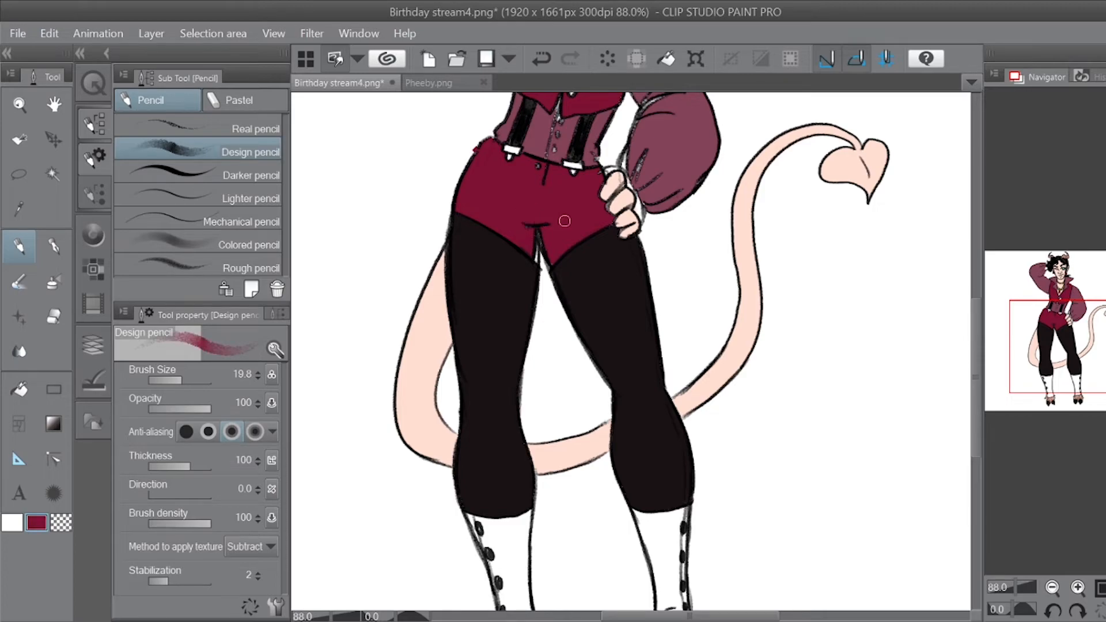
mouse_move(544, 229)
left_mouse_down()
mouse_move(548, 259)
mouse_move(535, 222)
mouse_move(534, 246)
left_mouse_up()
Step: Paint over the white gaps in the sleeve of the arm resting on the hip, using the sampled plum
scroll(531, 235, "up", 5)
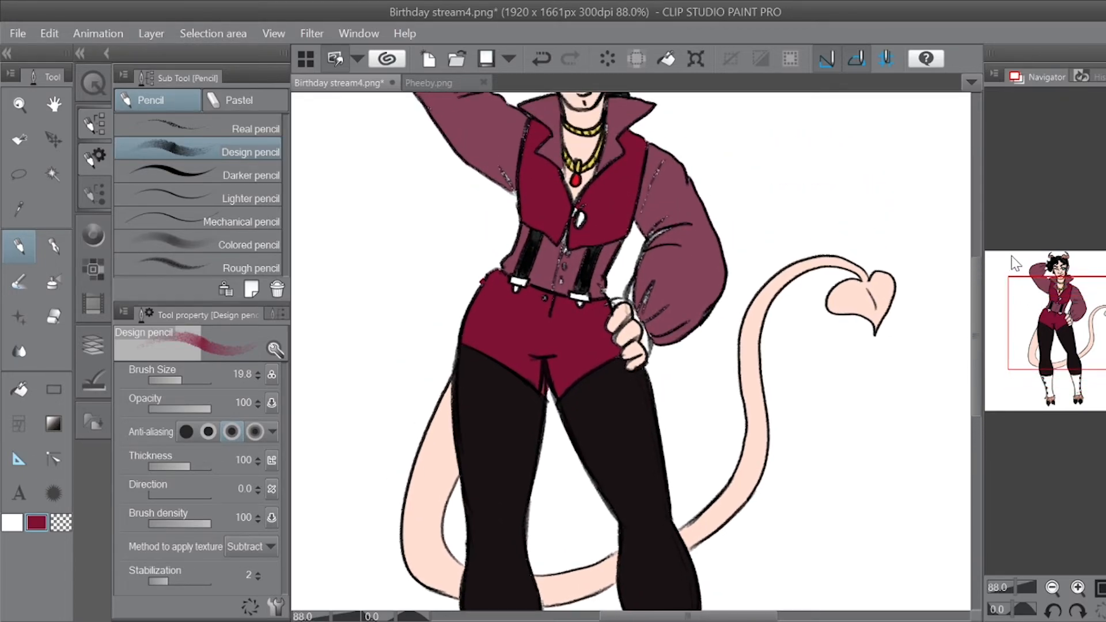
left_click(669, 237, "alt")
left_click_drag(650, 252, 657, 251)
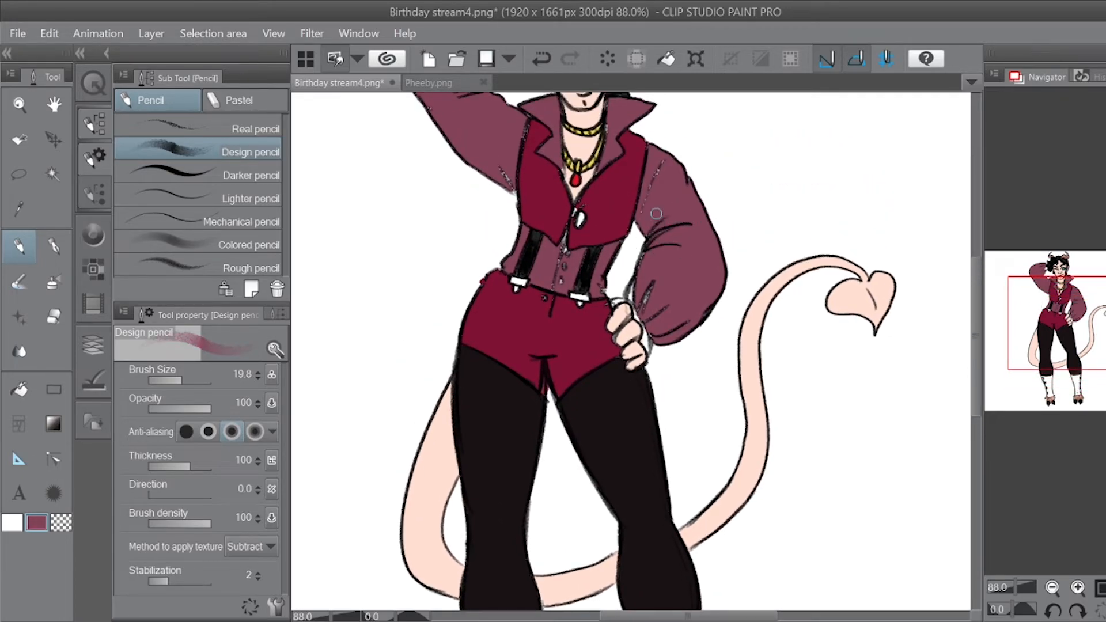
left_click_drag(655, 168, 663, 162)
mouse_move(653, 238)
left_mouse_down()
mouse_move(634, 291)
mouse_move(657, 264)
left_mouse_up()
left_click_drag(640, 318, 644, 353)
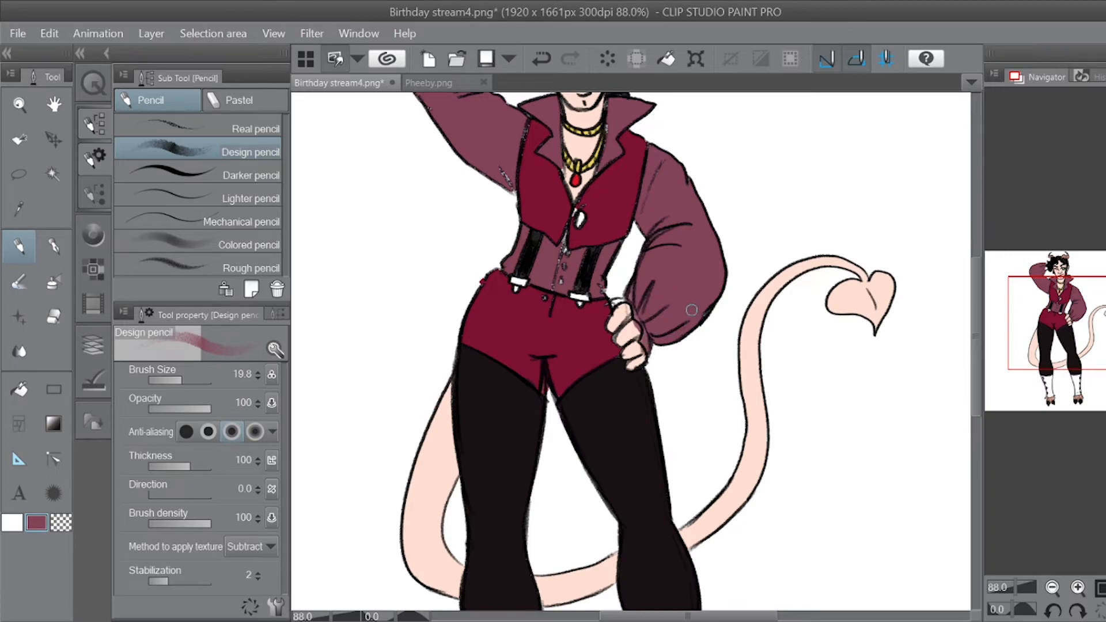
left_click(627, 328, "alt")
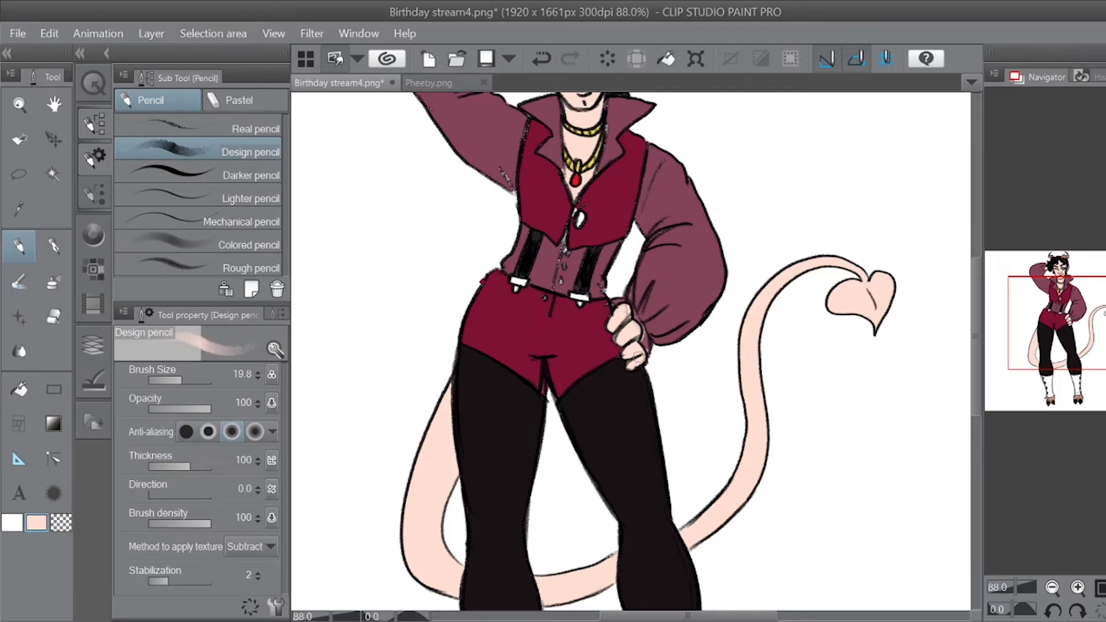
left_click(653, 304, "alt")
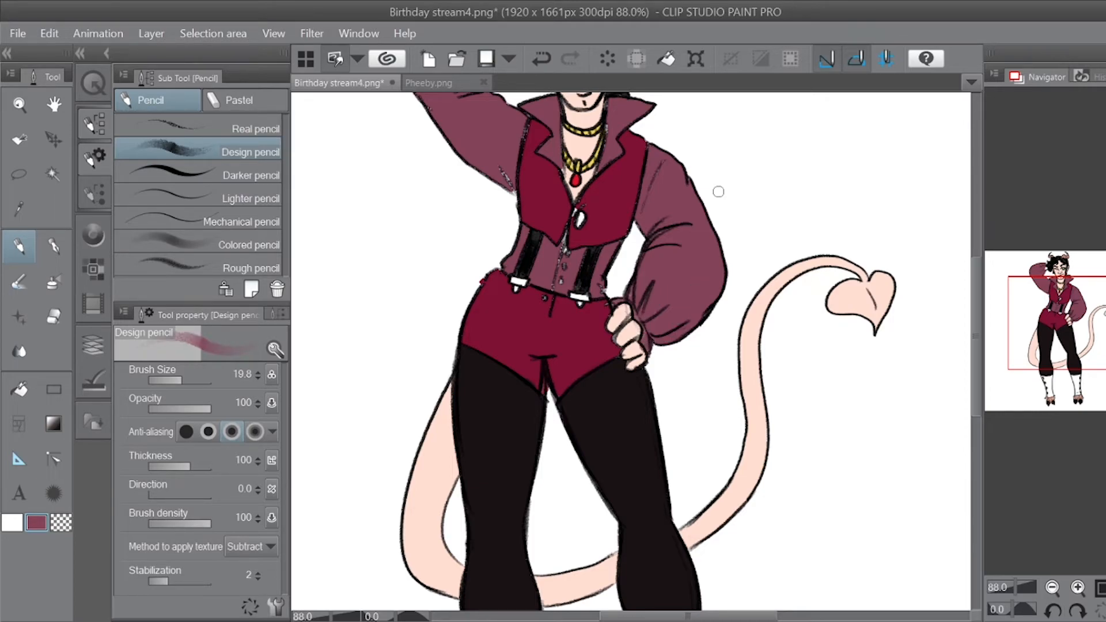
Step: Paint the white area inside and around the vest's button with crimson sampled from the vest
scroll(718, 191, "up", 3)
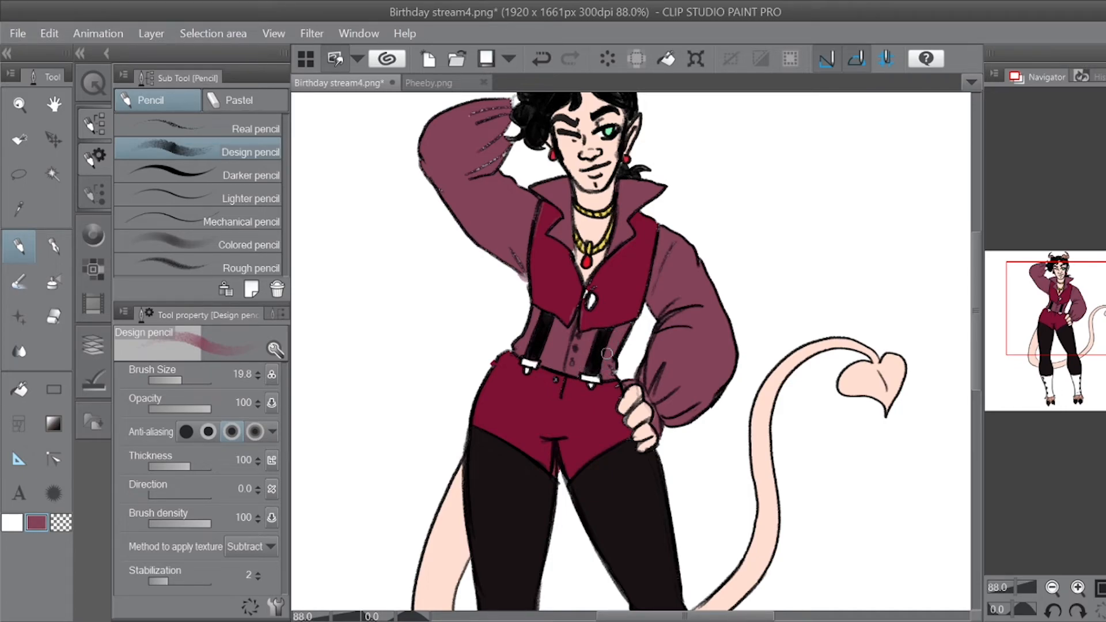
left_click(579, 297, "alt")
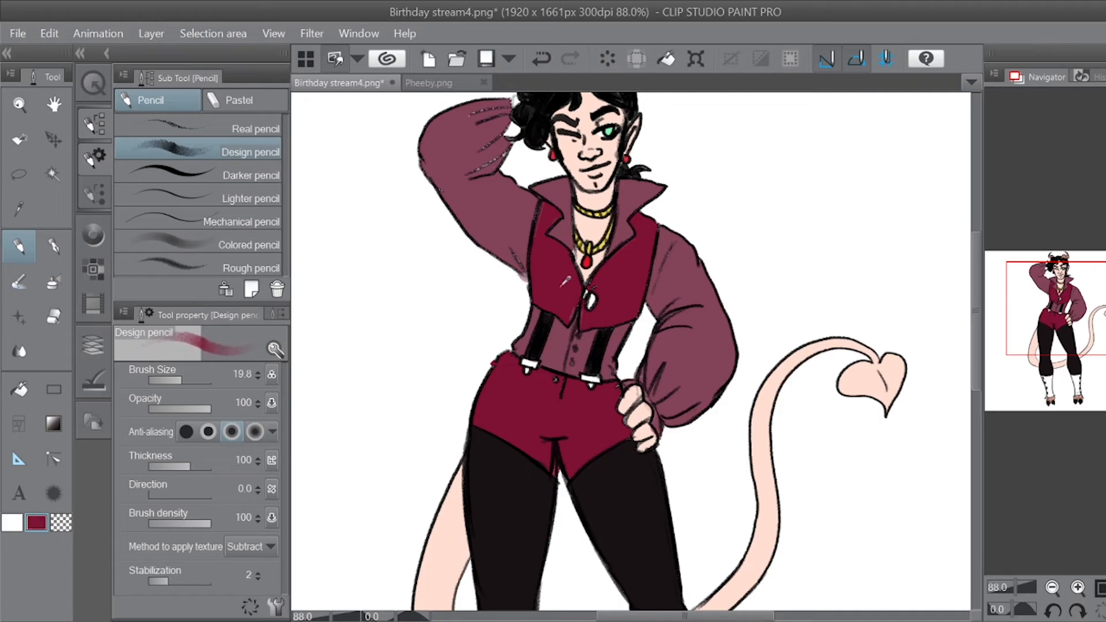
mouse_move(586, 311)
left_mouse_down()
mouse_move(582, 320)
mouse_move(596, 288)
left_mouse_up()
Step: Touch up the vest's shoulder edge in crimson and the fold gaps of the raised sleeve in plum
left_click(638, 309, "alt")
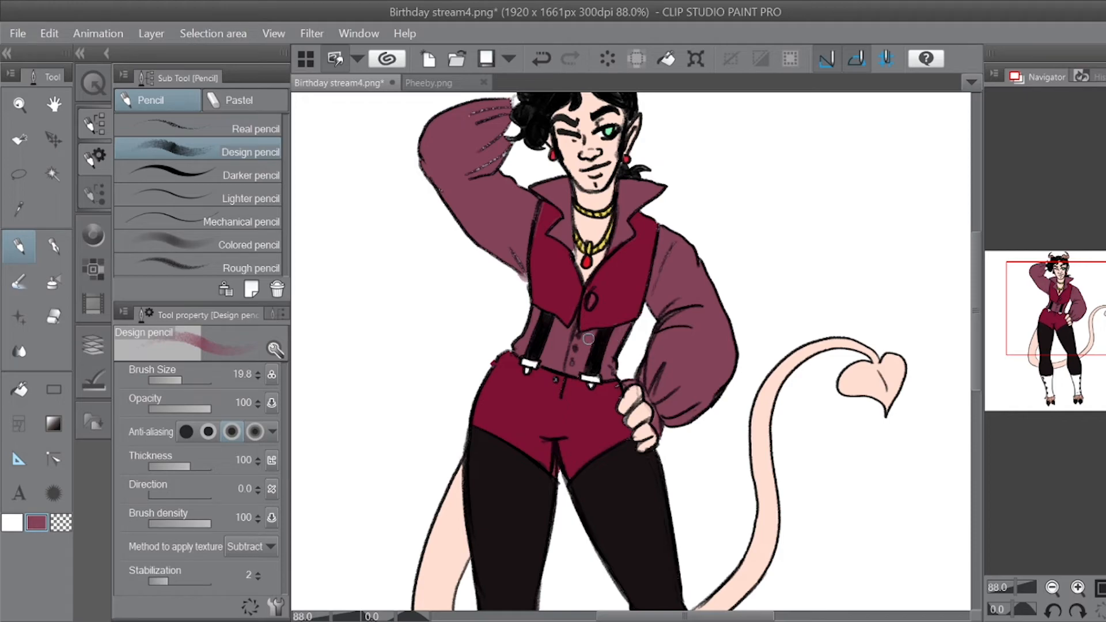
left_click(618, 214, "alt")
left_click(627, 203, "alt")
left_click(545, 219, "alt")
left_click_drag(546, 206, 537, 234)
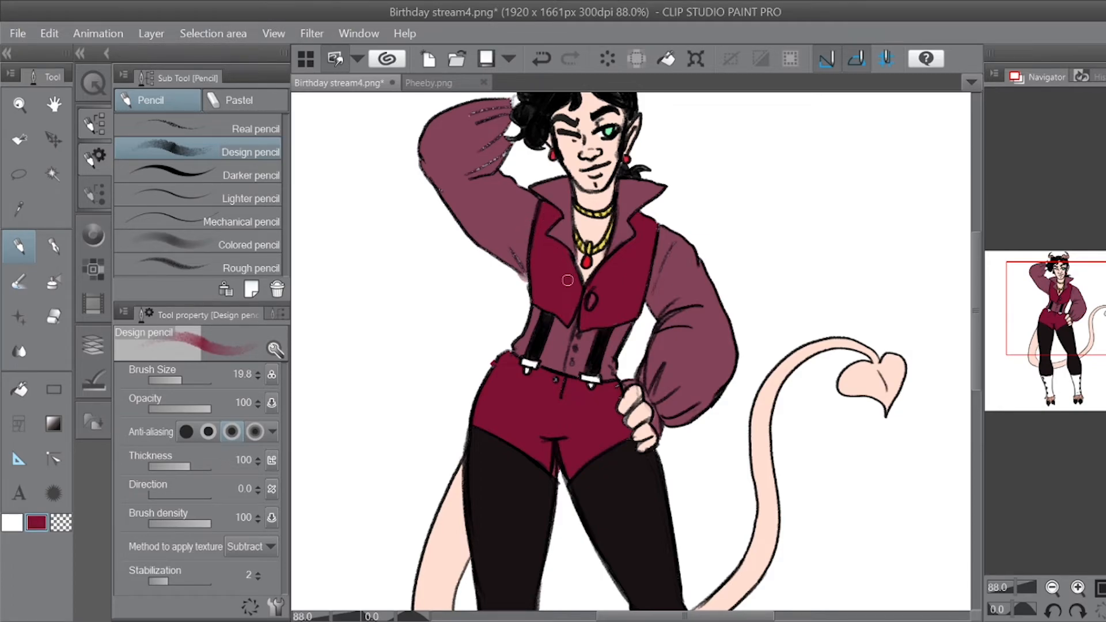
left_click(517, 226, "alt")
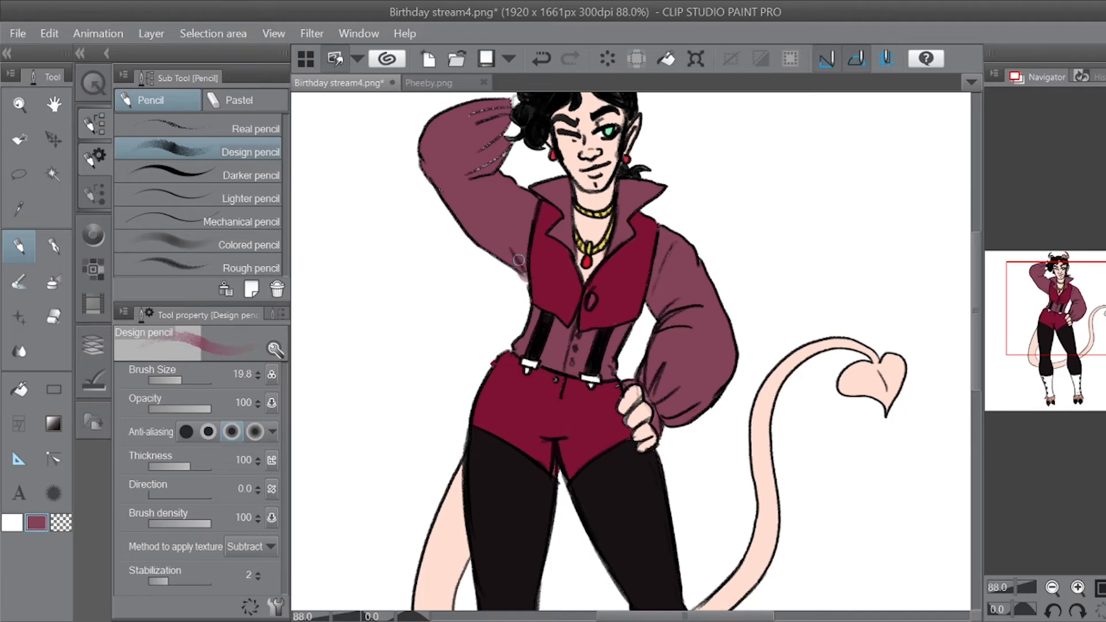
mouse_move(467, 161)
left_mouse_down()
mouse_move(497, 155)
mouse_move(499, 127)
mouse_move(515, 126)
mouse_move(499, 148)
mouse_move(523, 108)
mouse_move(515, 101)
mouse_move(488, 117)
mouse_move(520, 100)
mouse_move(499, 116)
left_mouse_up()
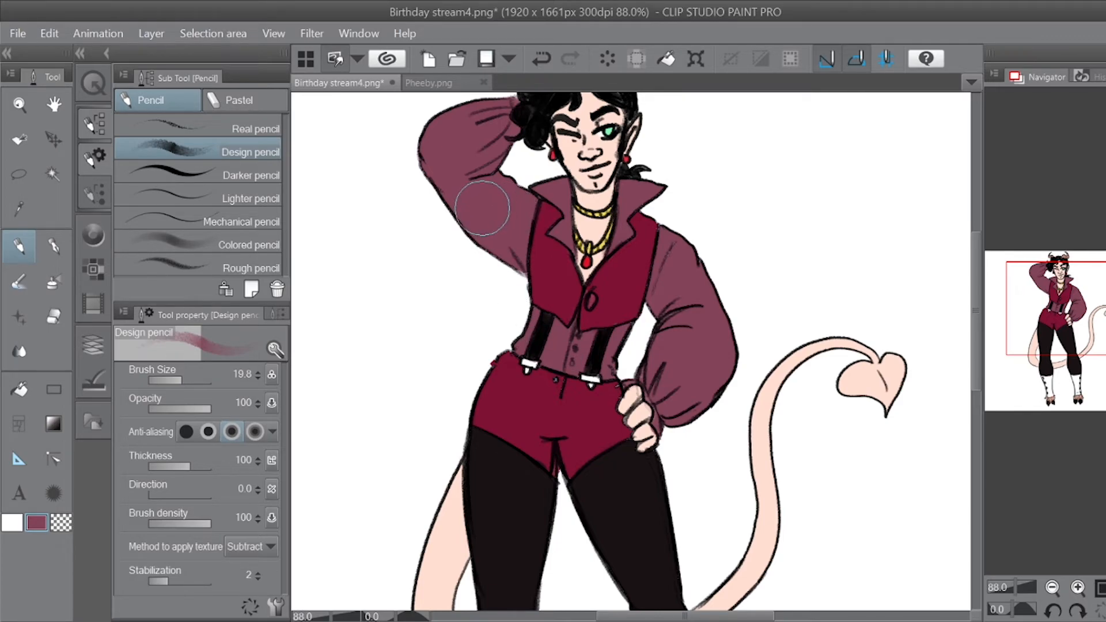
Step: Color the vest's button and both suspender clips yellow at brush size 9.2, and touch up the shorts beside the hand in crimson
left_click(175, 375)
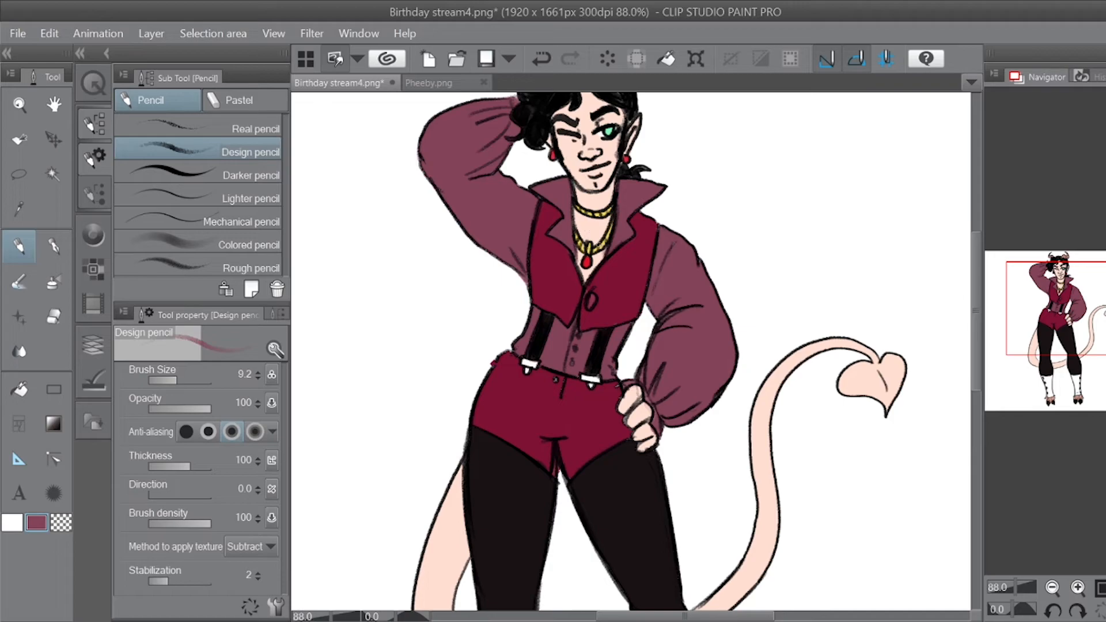
mouse_move(593, 313)
left_mouse_down()
mouse_move(596, 299)
mouse_move(589, 306)
left_mouse_up()
mouse_move(582, 378)
left_mouse_down()
mouse_move(600, 380)
mouse_move(584, 382)
left_mouse_up()
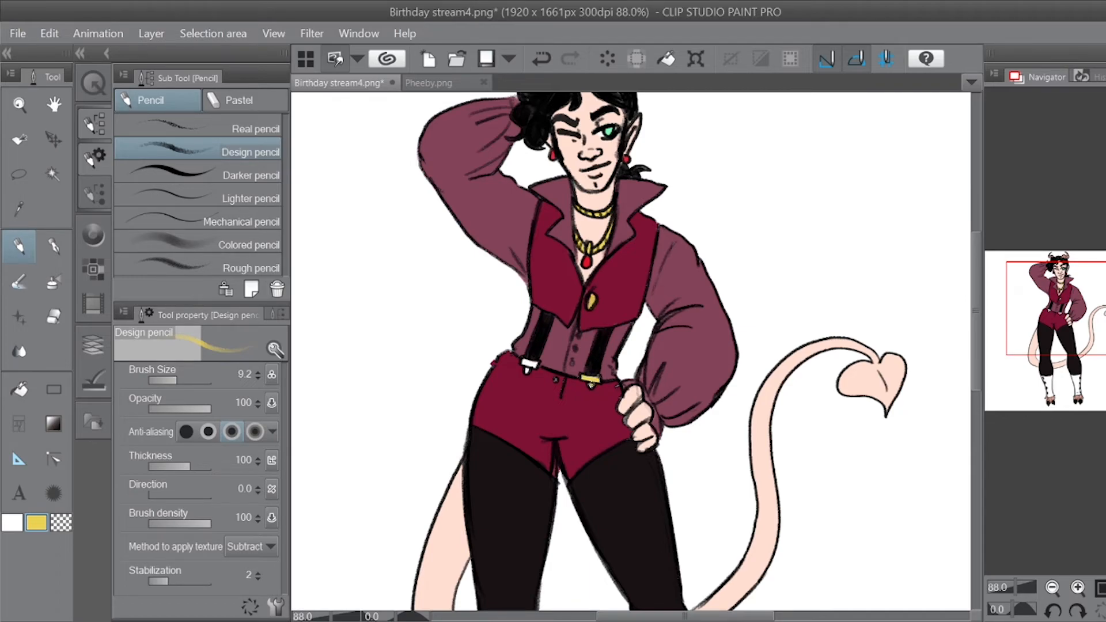
left_click_drag(523, 361, 527, 373)
left_click(610, 399, "alt")
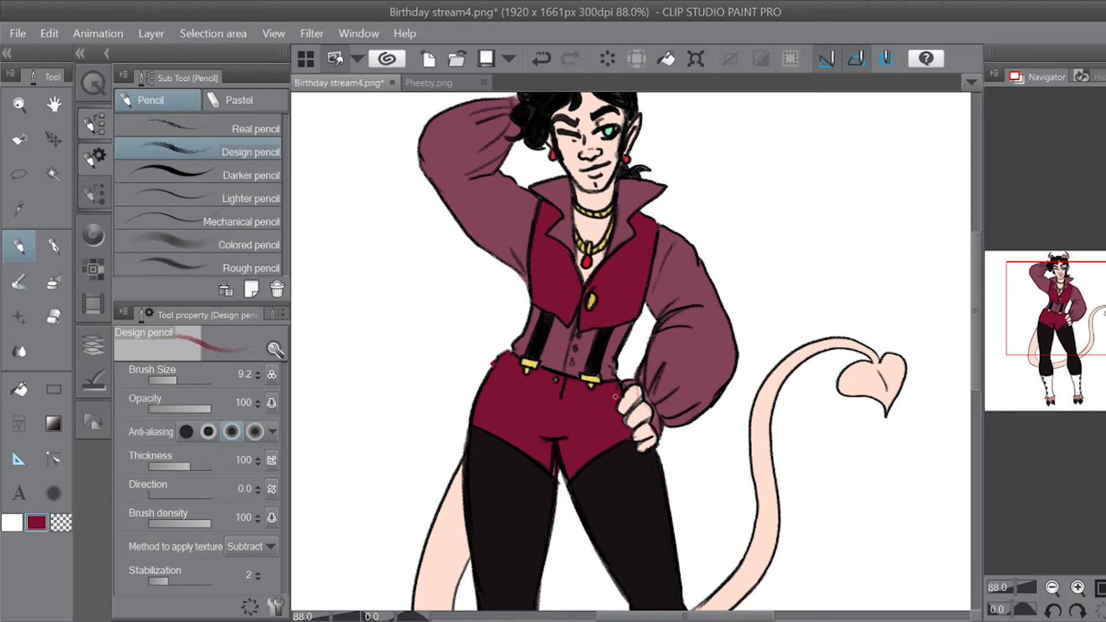
left_click_drag(618, 413, 625, 426)
Step: Touch up the fur edges at both ankles above the hooves with the tan sampled from the fur
left_click_drag(1071, 304, 1074, 362)
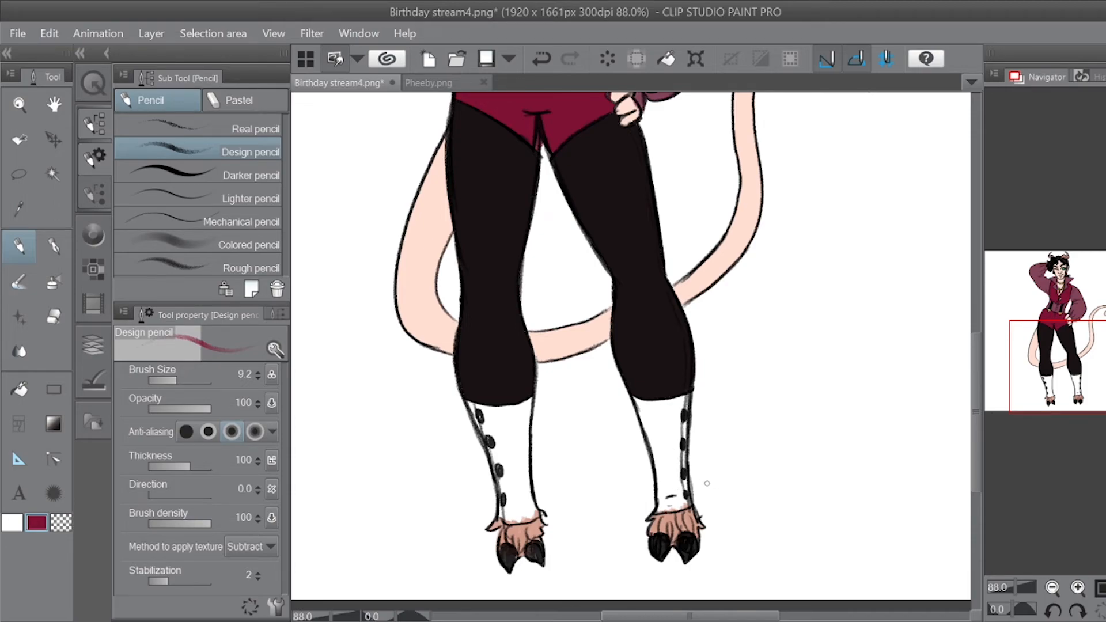
left_click_drag(638, 495, 697, 501)
left_click(659, 523, "alt")
left_click_drag(651, 521, 683, 515)
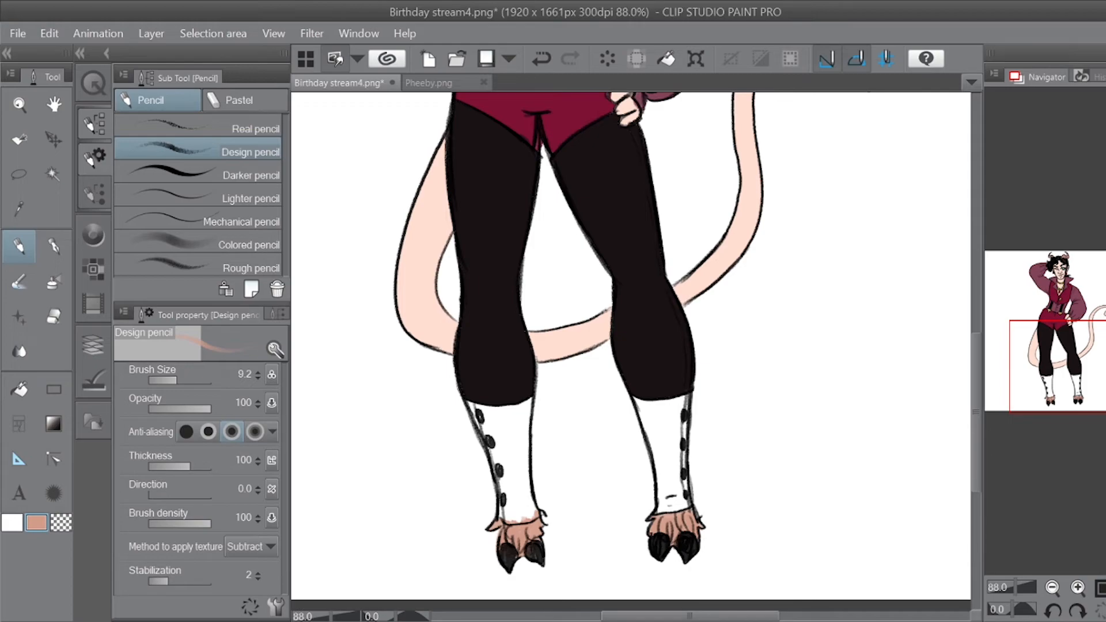
left_click_drag(505, 498, 527, 502)
Step: Paint muted mauve highlights down the thighs and calves of both black stockings at brush size 42.7
scroll(631, 346, "up", 3)
left_click(473, 292, "alt")
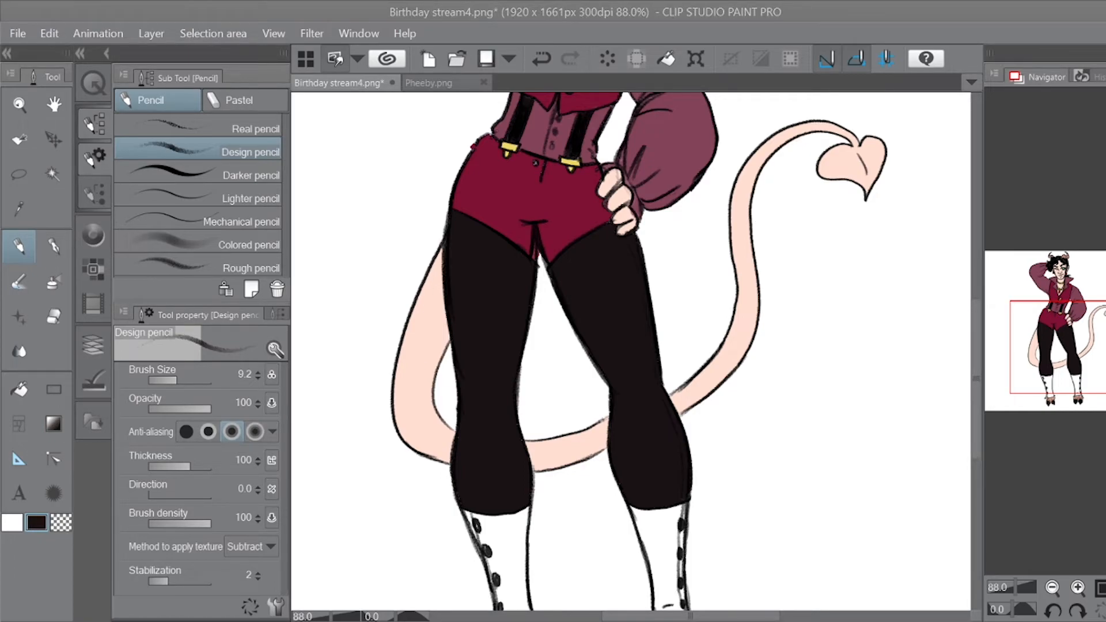
left_click_drag(175, 379, 185, 375)
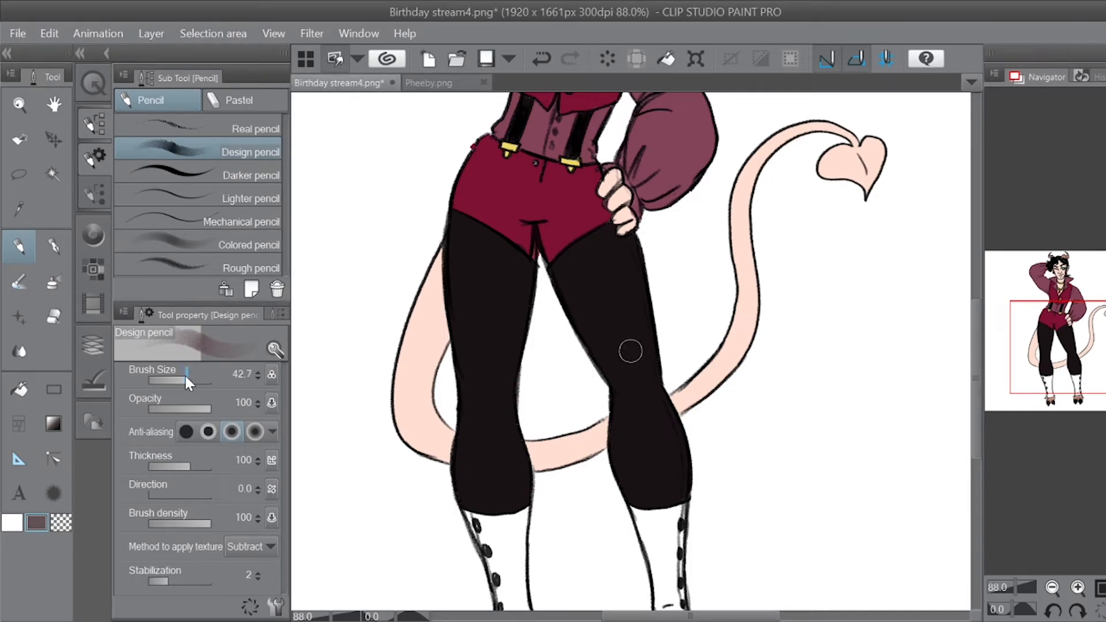
mouse_move(486, 266)
left_mouse_down()
mouse_move(474, 276)
mouse_move(478, 495)
left_mouse_up()
mouse_move(622, 247)
left_mouse_down()
mouse_move(602, 257)
mouse_move(662, 477)
left_mouse_up()
Step: Add a new layer directly above the flat color layer, Layer 3, and choose violet-blue as the drawing color
scroll(662, 477, "up", 10)
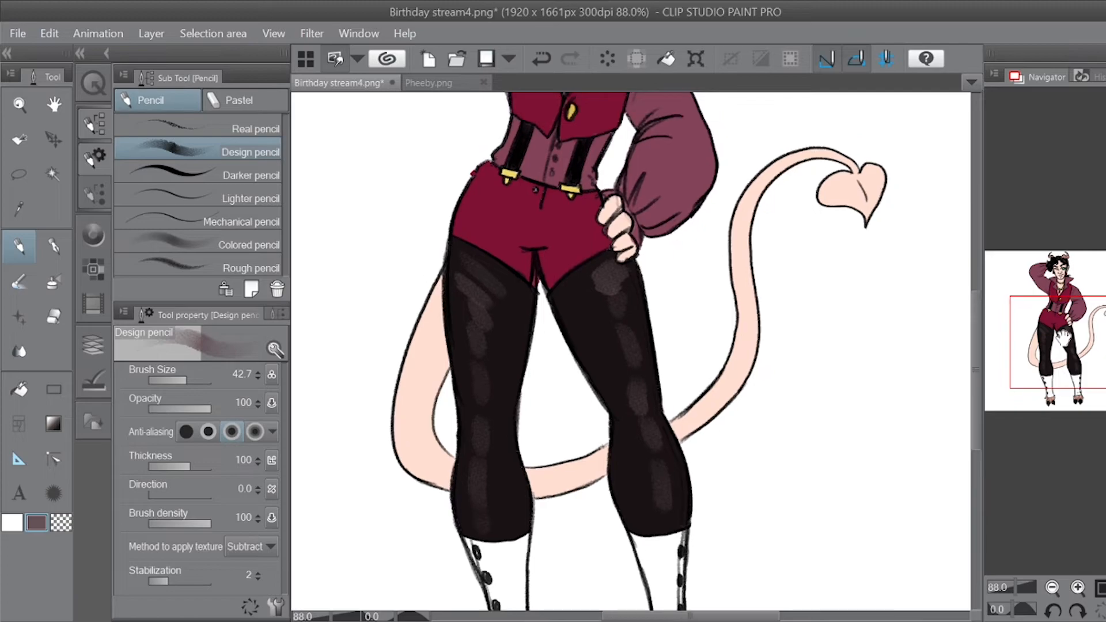
left_click_drag(1059, 295, 1062, 300)
left_click_drag(1014, 590, 1014, 590)
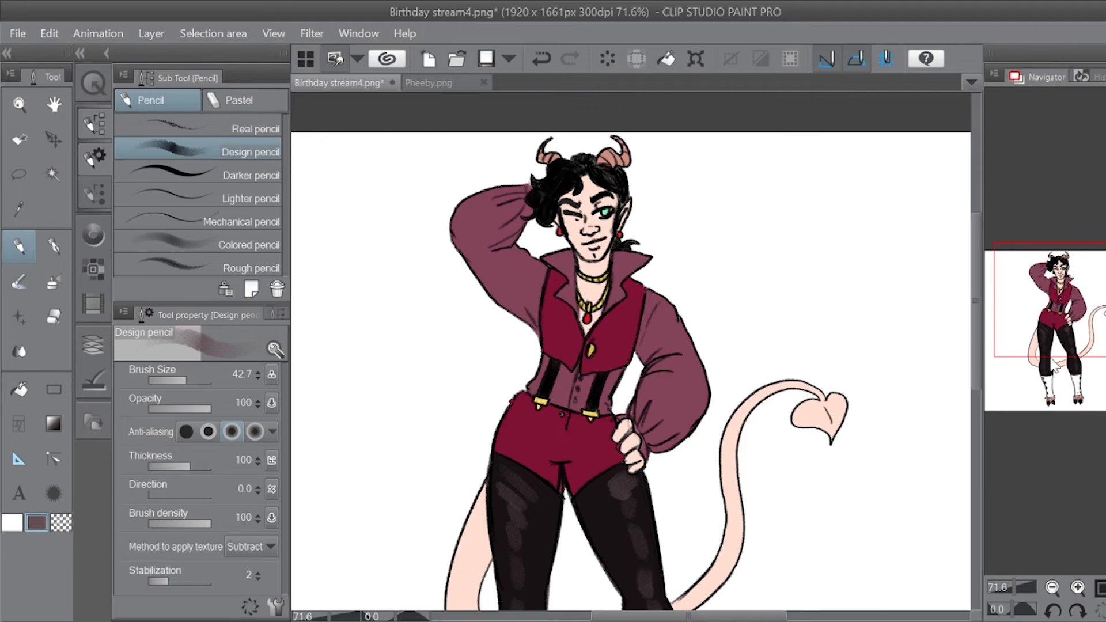
left_click(94, 345)
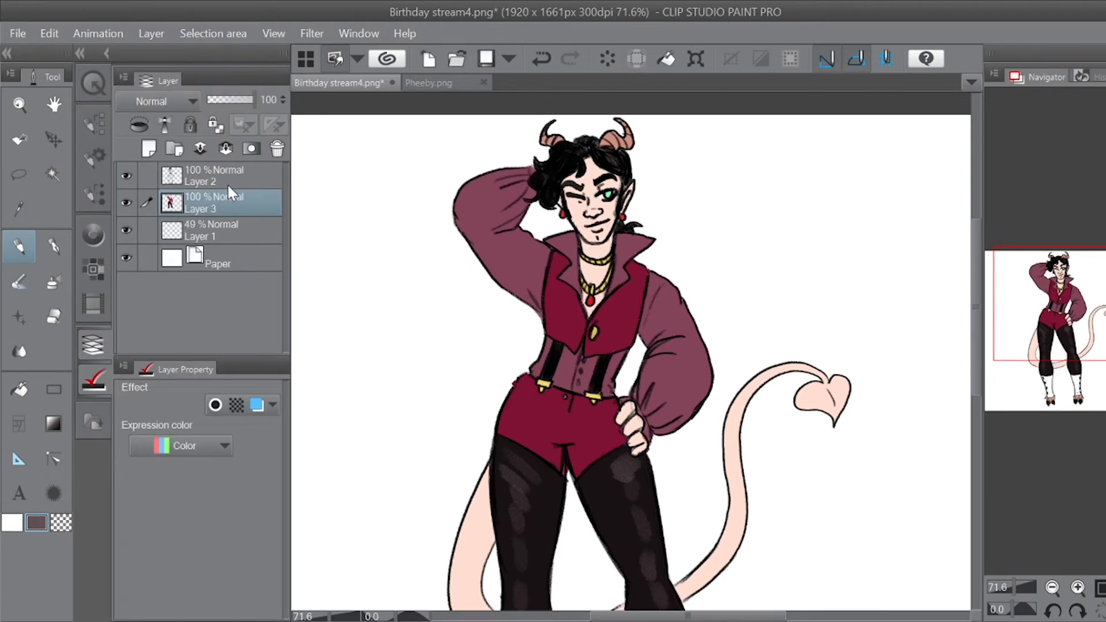
left_click(149, 148)
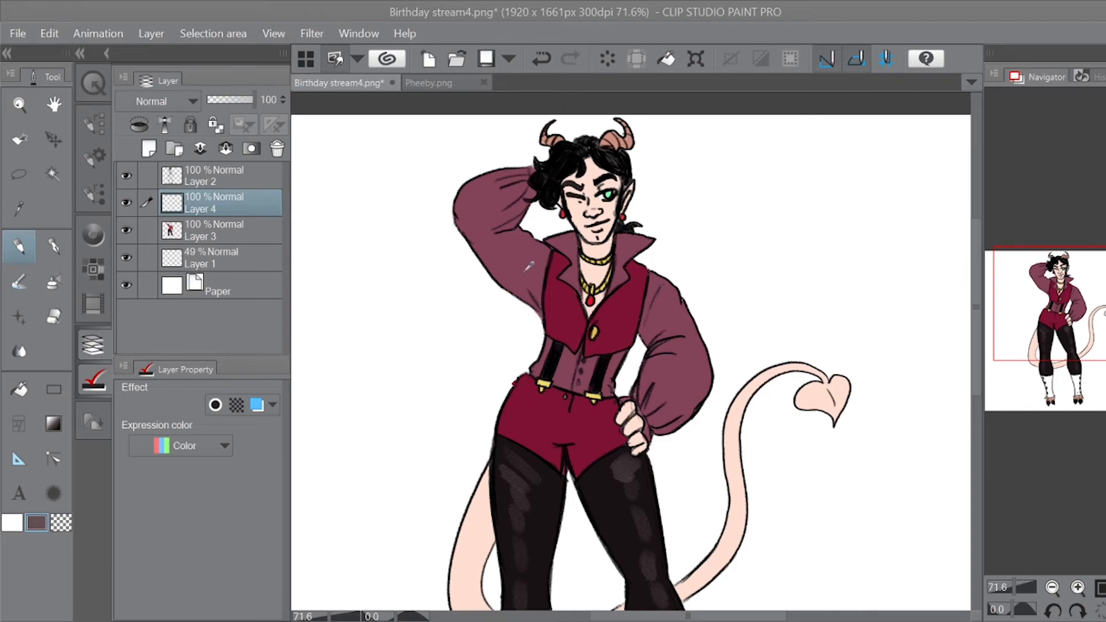
left_click(735, 210)
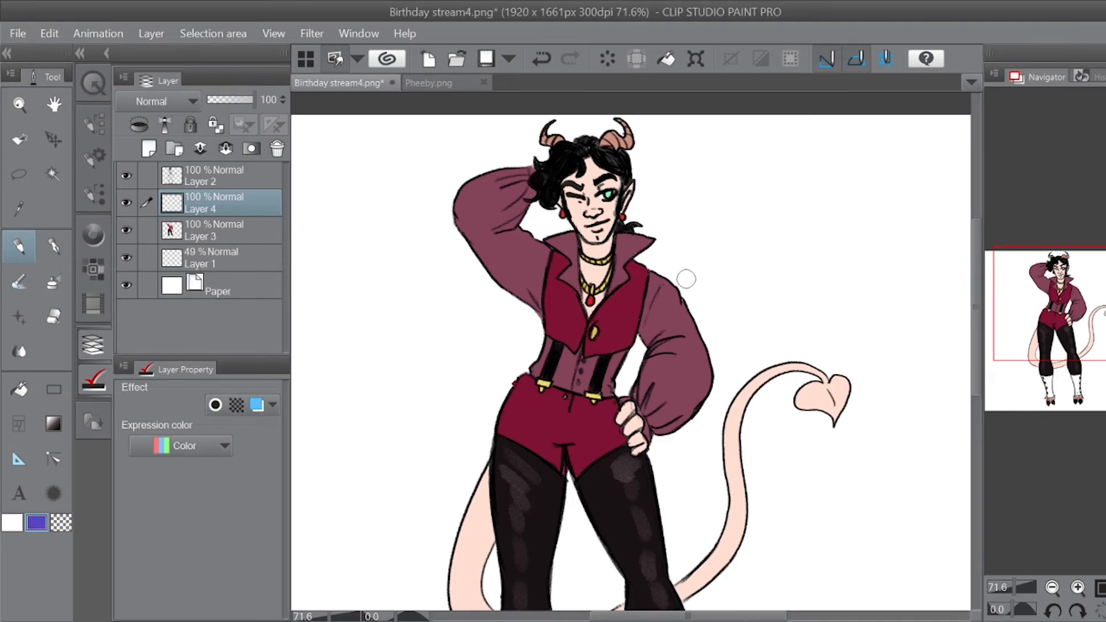
Step: Try shading the neck, chest and shadowed side of the face in violet-blue with the Design pencil at size 13.5
left_click(93, 158)
left_click(185, 409)
mouse_move(186, 381)
left_mouse_down()
mouse_move(227, 406)
mouse_move(175, 372)
left_mouse_up()
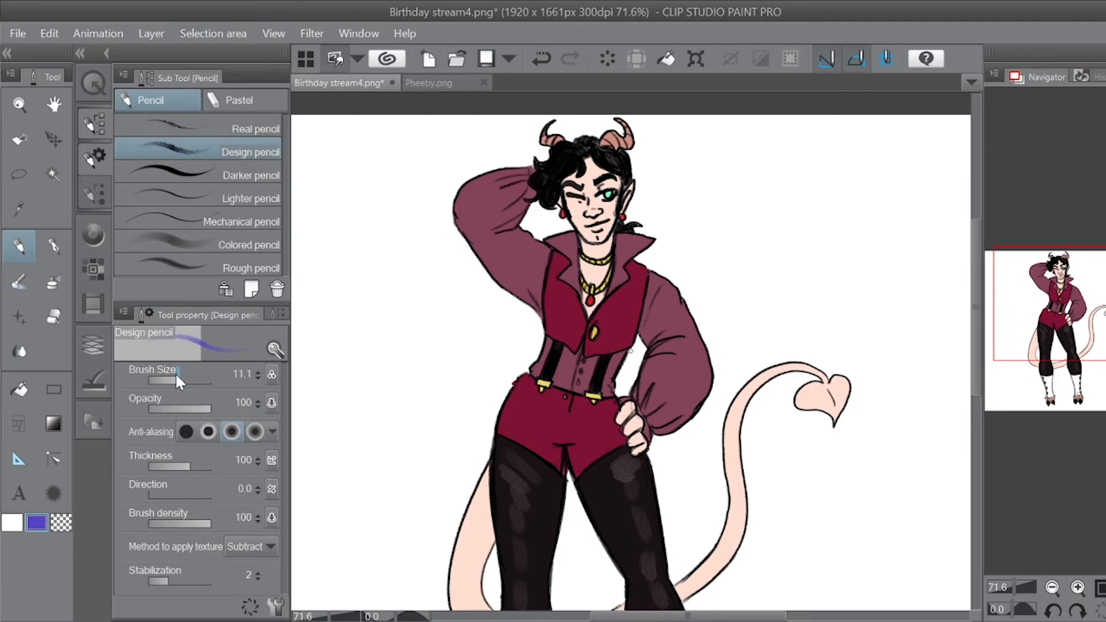
mouse_move(593, 248)
left_mouse_down()
mouse_move(582, 240)
mouse_move(583, 252)
mouse_move(601, 242)
mouse_move(585, 253)
left_mouse_up()
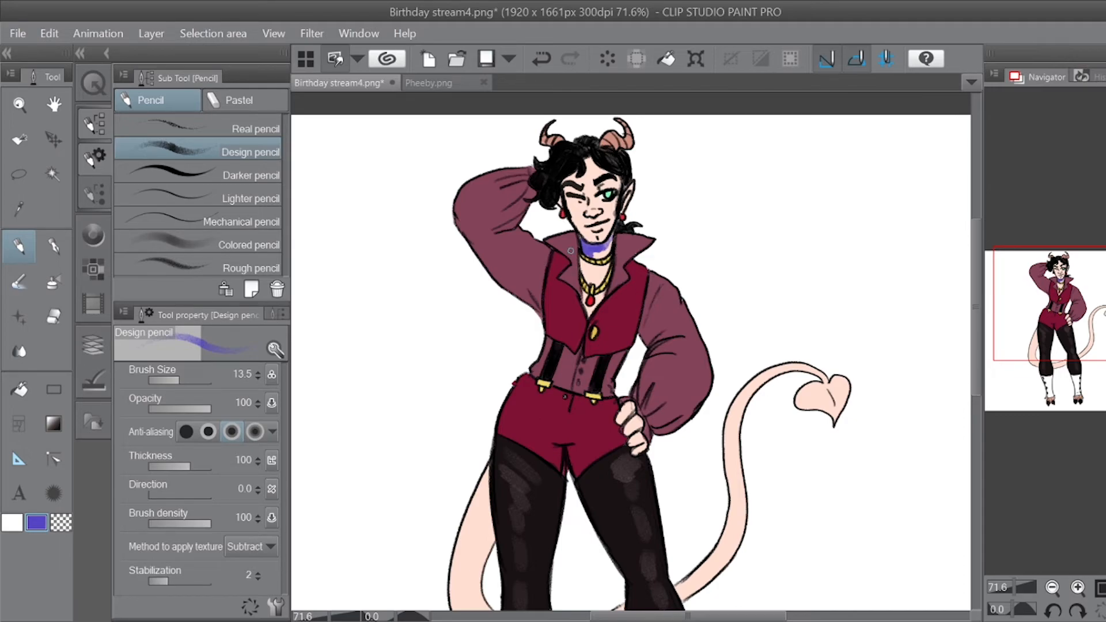
left_click_drag(580, 260, 590, 287)
mouse_move(568, 176)
left_mouse_down()
mouse_move(567, 209)
mouse_move(585, 239)
left_mouse_up()
left_click_drag(565, 203, 589, 242)
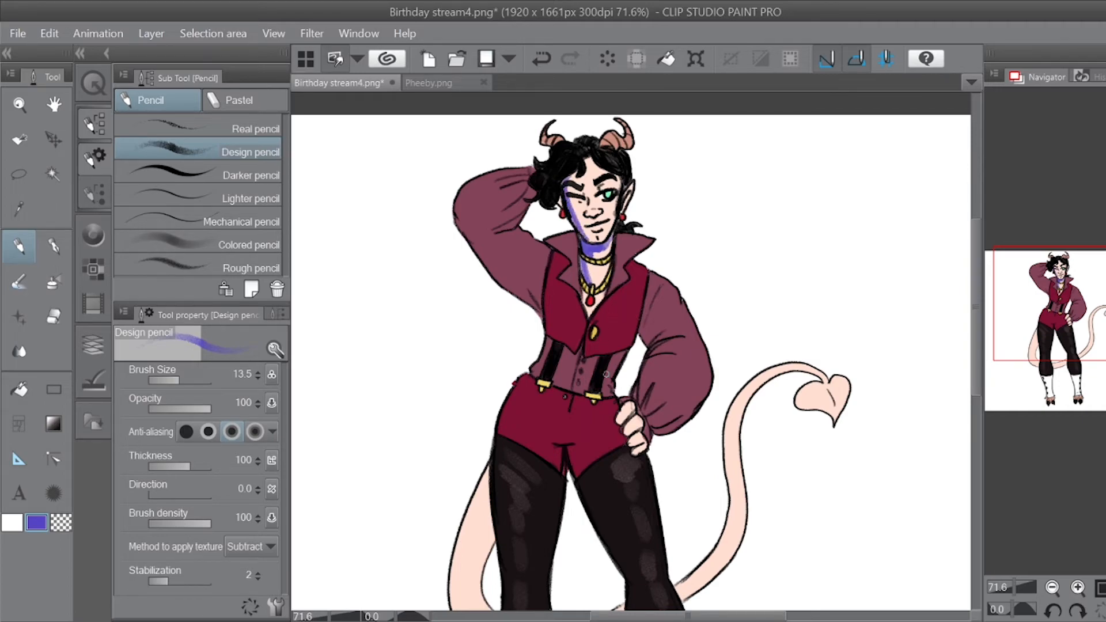
Step: Undo the violet-blue shading strokes on the face and neck, including a lighter test stroke on the neck
key("ctrl+z")
key("ctrl+z")
key("ctrl+z")
key("ctrl+z")
key("ctrl+z")
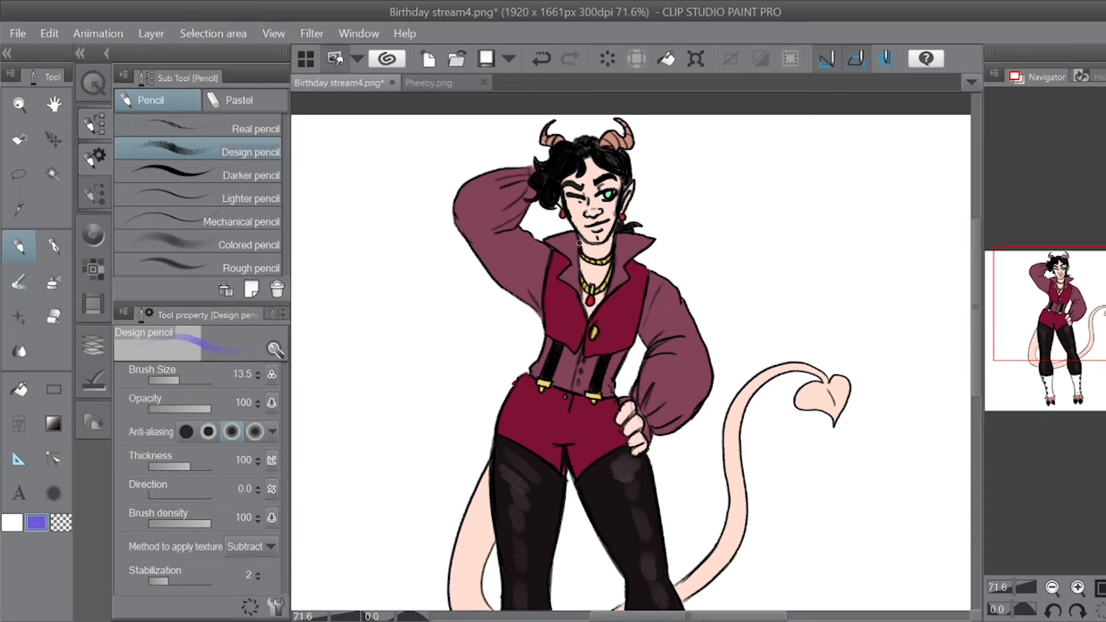
left_click_drag(580, 235, 585, 252)
key("ctrl+z")
Step: Fill the whole new layer with violet using the Fill tool set to refer only to the editing layer
left_click_drag(1015, 585, 1008, 582)
left_click(32, 391)
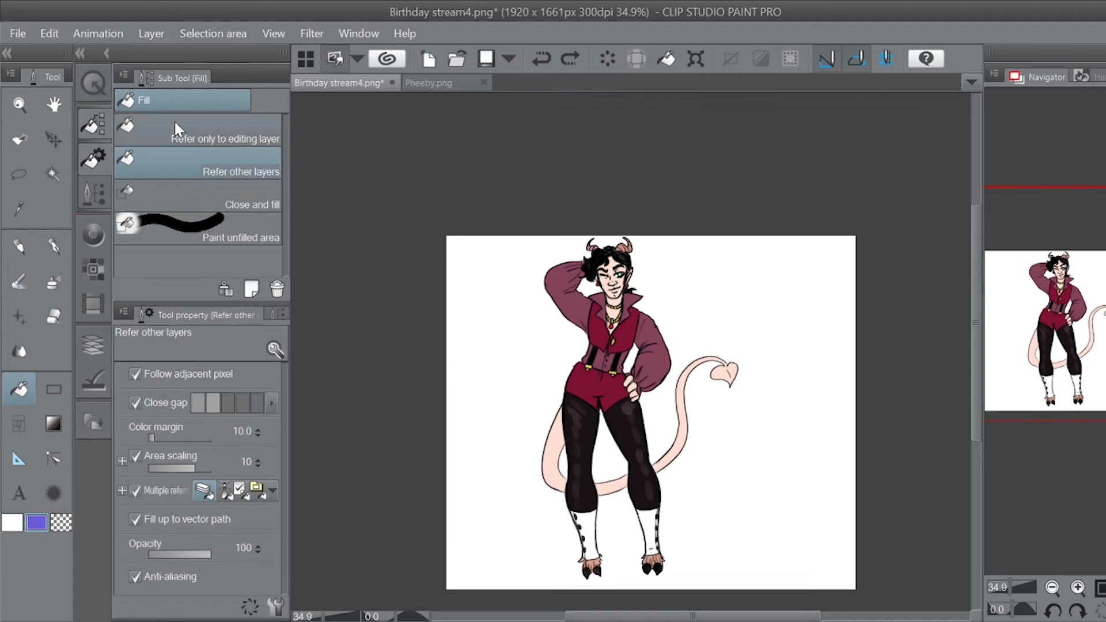
left_click(204, 136)
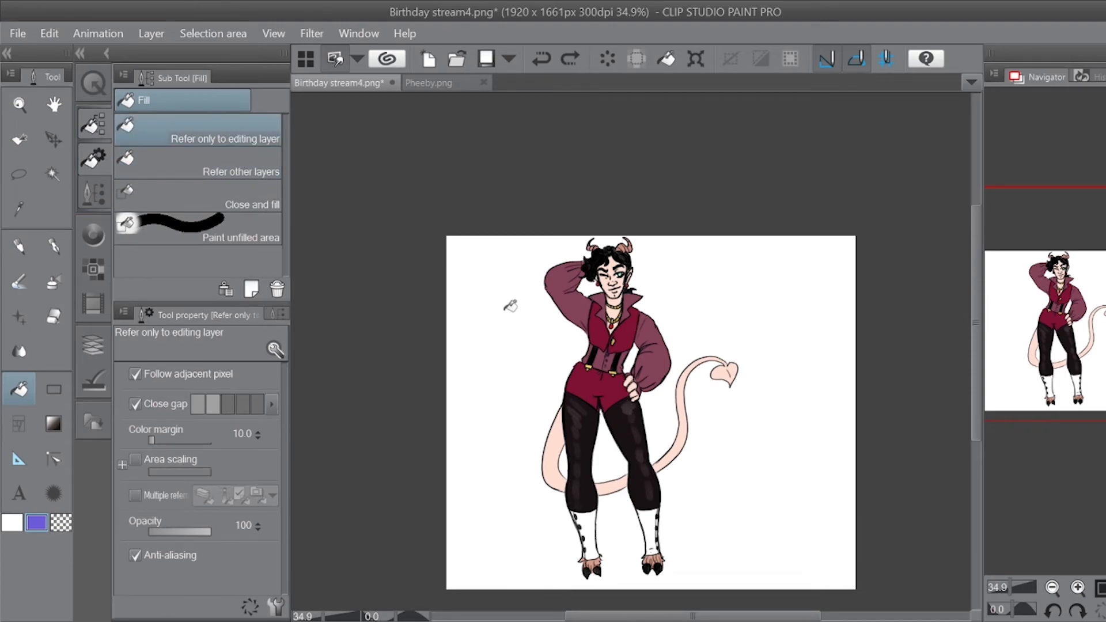
left_click(628, 493)
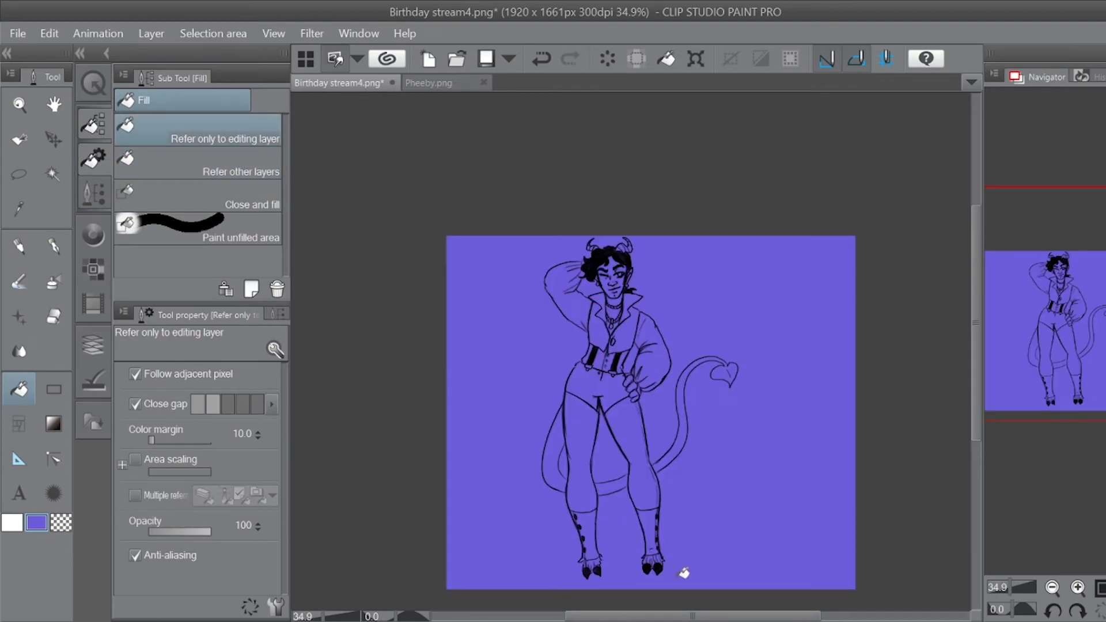
Step: Set the violet-filled Layer 4 to the Multiply blending mode and keep it as the active layer
left_click(1011, 588)
left_click_drag(1087, 339, 1081, 350)
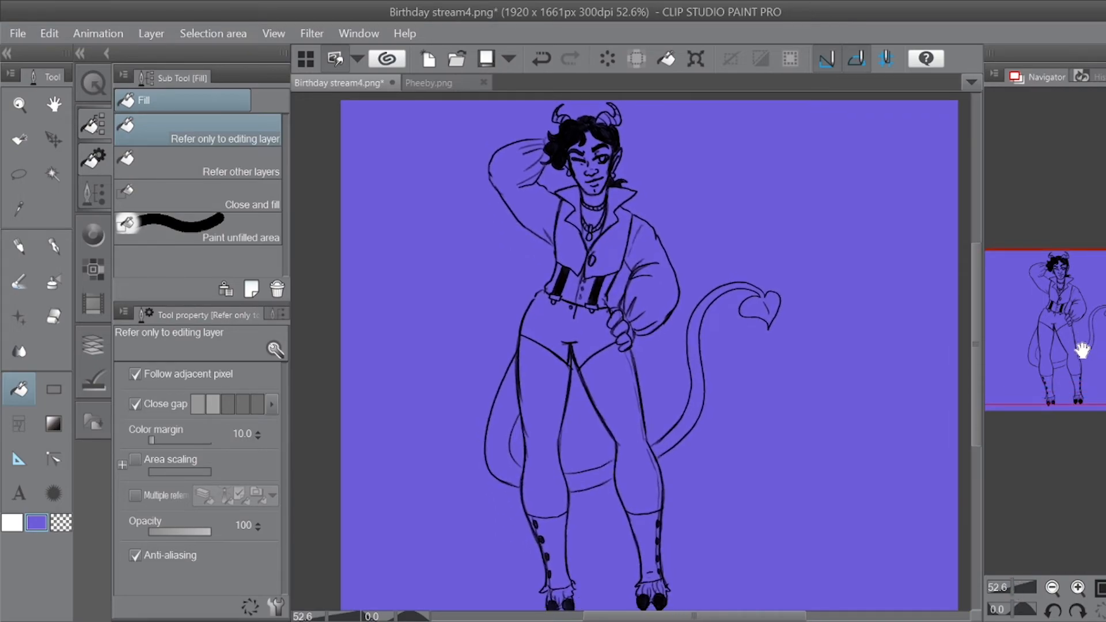
left_click(93, 345)
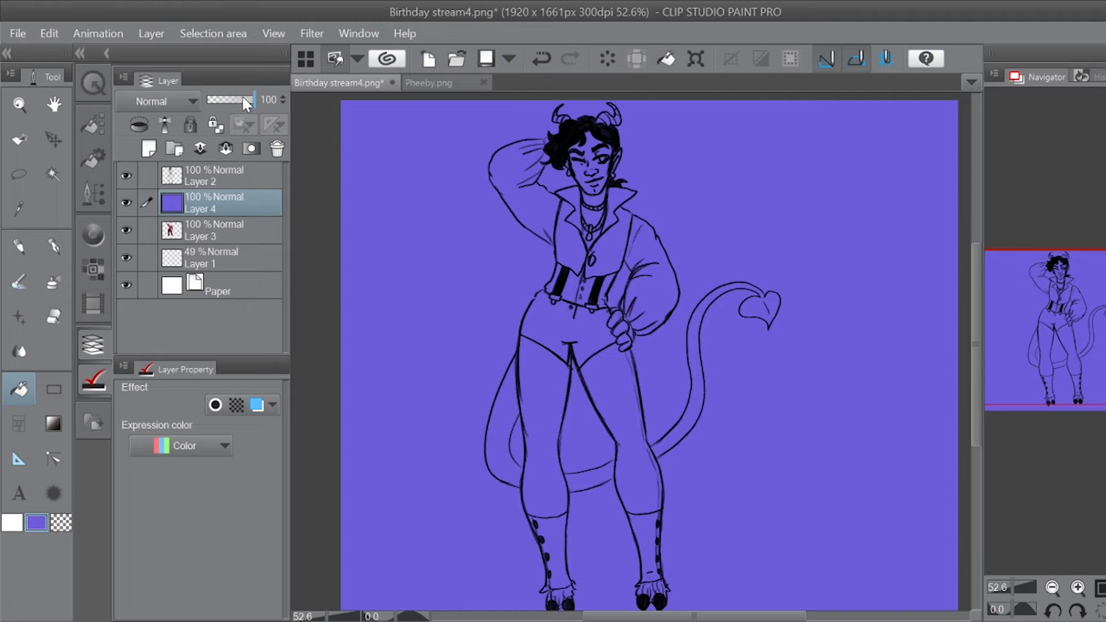
key("shift+alt+m")
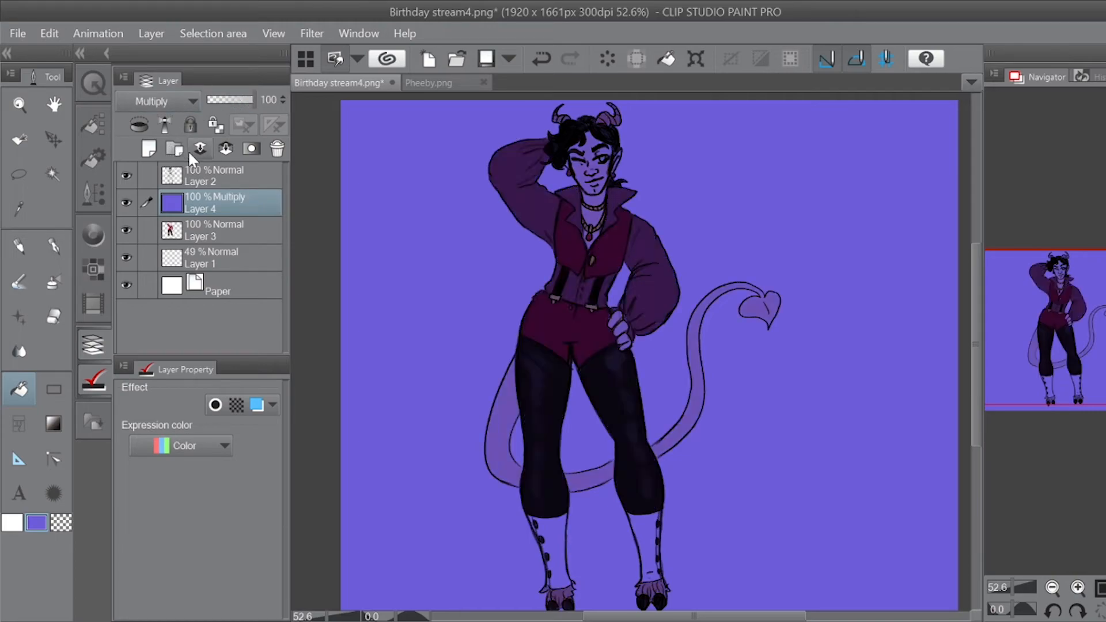
left_click(233, 175)
left_click(249, 202)
Step: Erase the violet shading from the lit parts of both horns with the Hard eraser at size 21.8
left_click_drag(1013, 586, 1016, 582)
left_click_drag(1069, 351, 1074, 270)
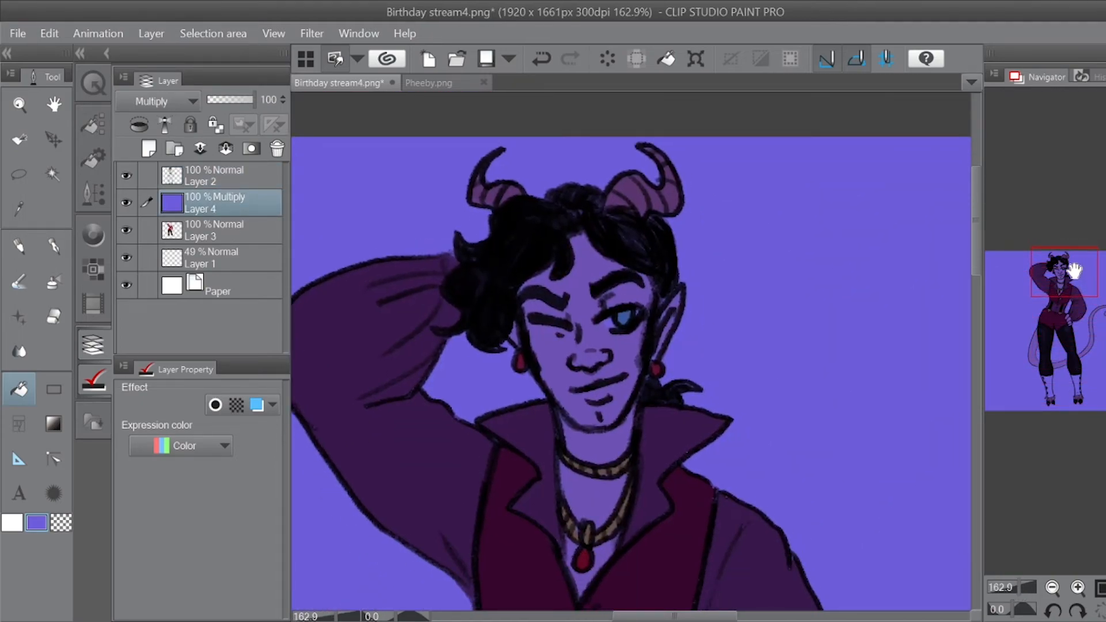
left_click(53, 315)
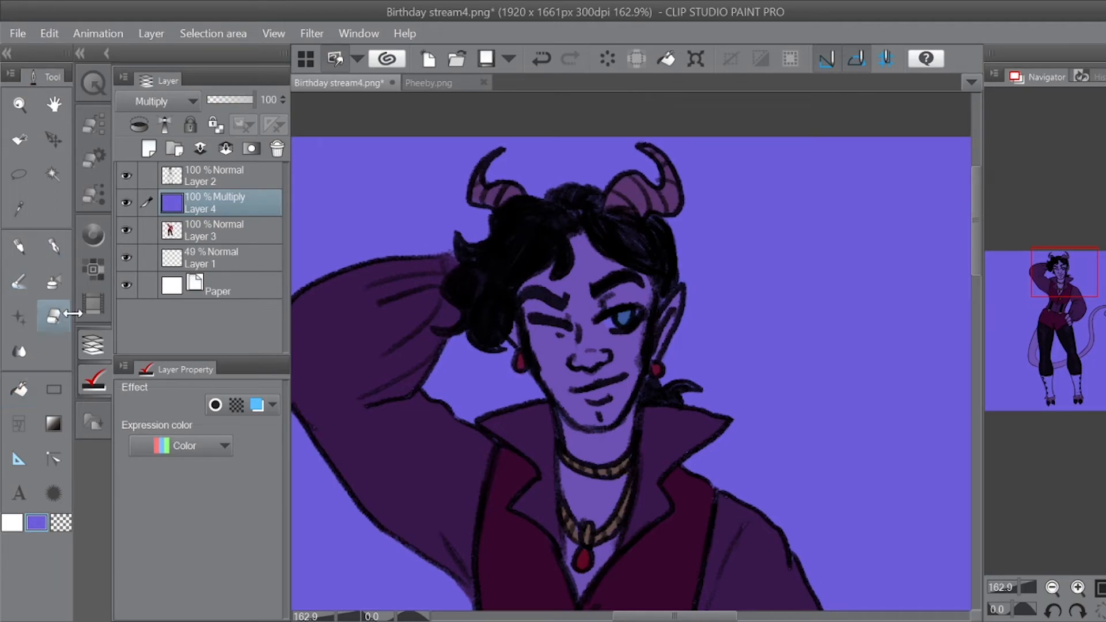
left_click(98, 126)
left_click_drag(187, 380, 184, 382)
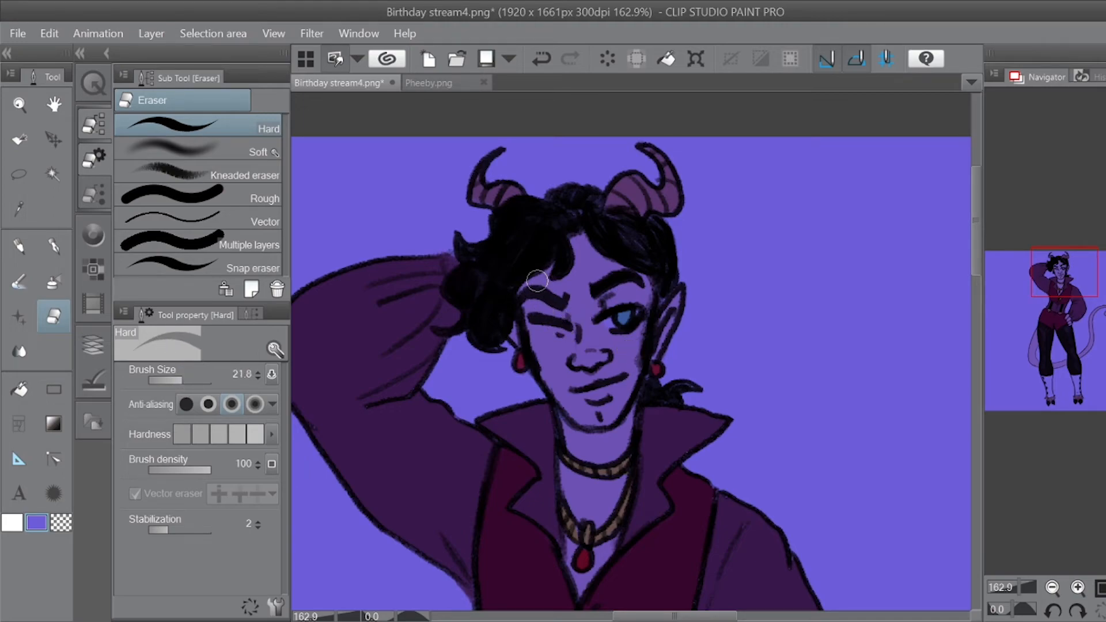
left_click_drag(529, 276, 531, 344)
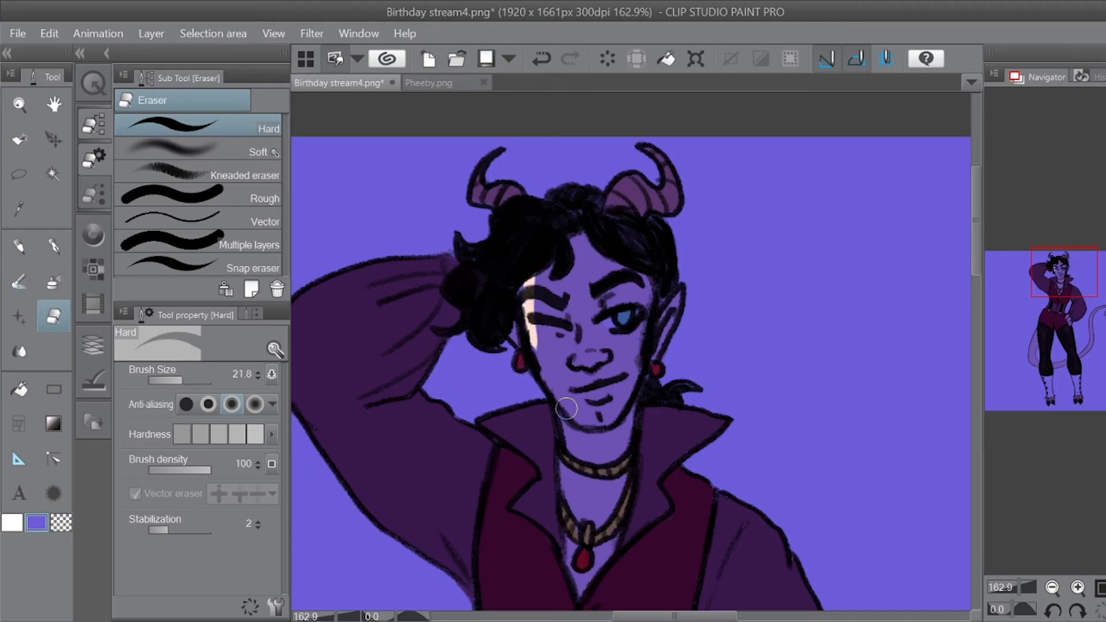
key("ctrl+z")
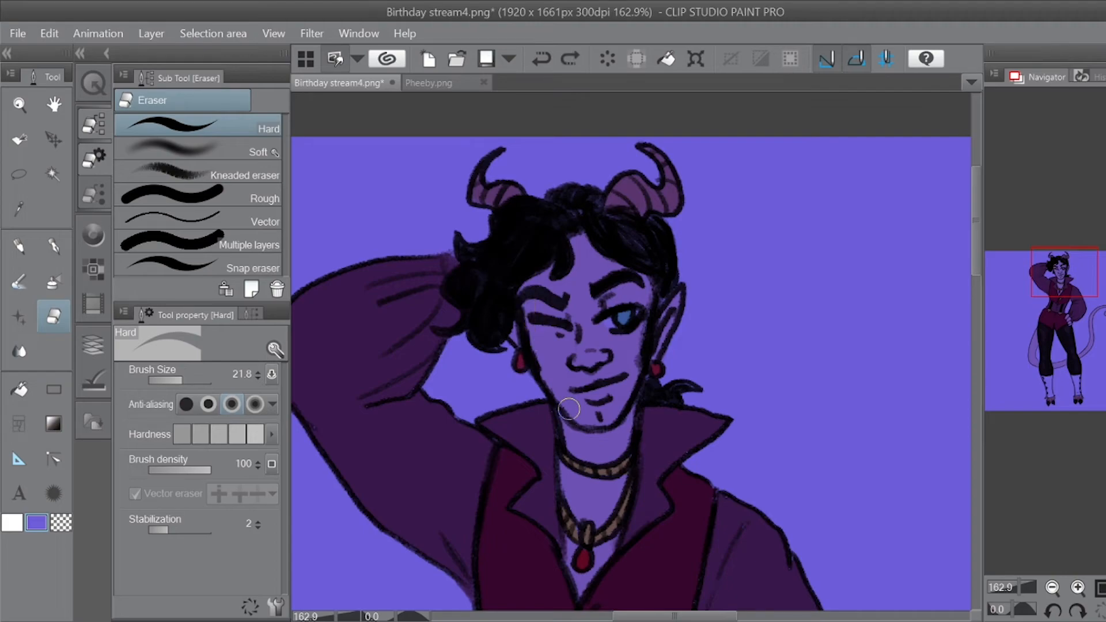
mouse_move(630, 198)
left_mouse_down()
mouse_move(596, 211)
mouse_move(625, 178)
mouse_move(637, 200)
left_mouse_up()
key("ctrl+z")
mouse_move(666, 186)
left_mouse_down()
mouse_move(646, 149)
mouse_move(626, 176)
mouse_move(644, 204)
mouse_move(615, 204)
left_mouse_up()
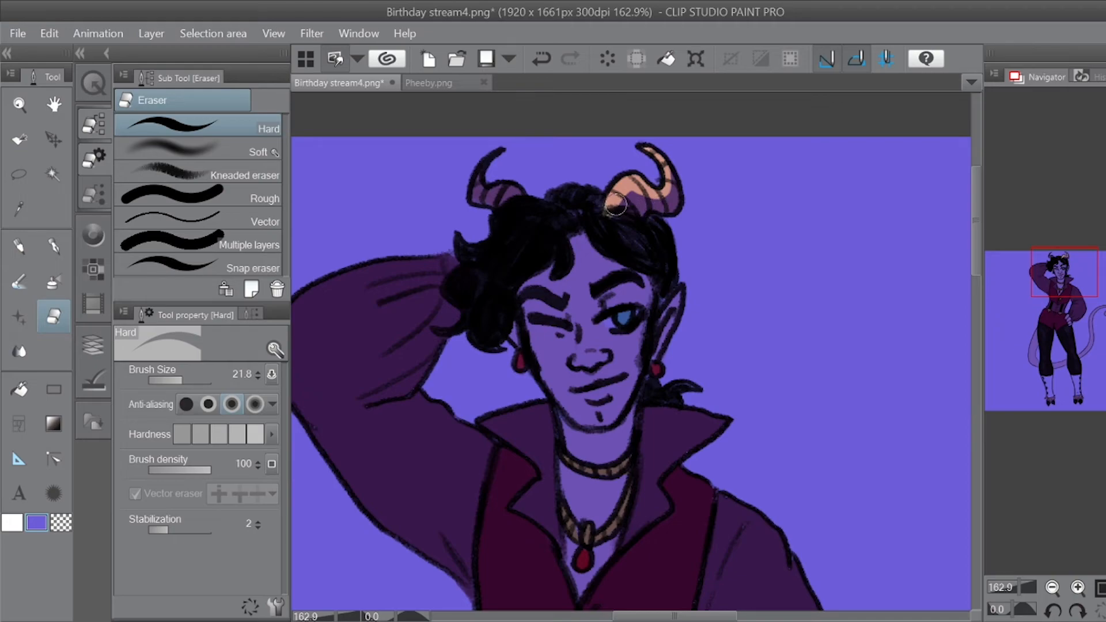
key("ctrl+z")
mouse_move(495, 151)
left_mouse_down()
mouse_move(479, 187)
mouse_move(509, 195)
mouse_move(487, 202)
mouse_move(509, 197)
mouse_move(502, 209)
left_mouse_up()
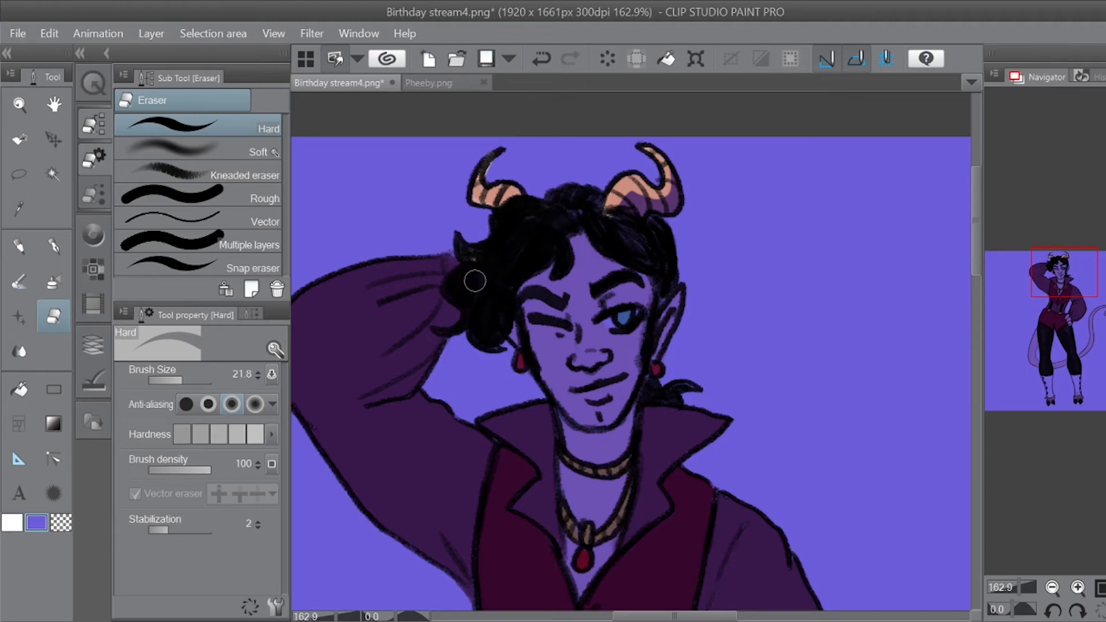
Step: Erase the violet shading from the forehead and the hair above the open eye
left_click(1049, 301)
left_click_drag(1051, 301, 1045, 276)
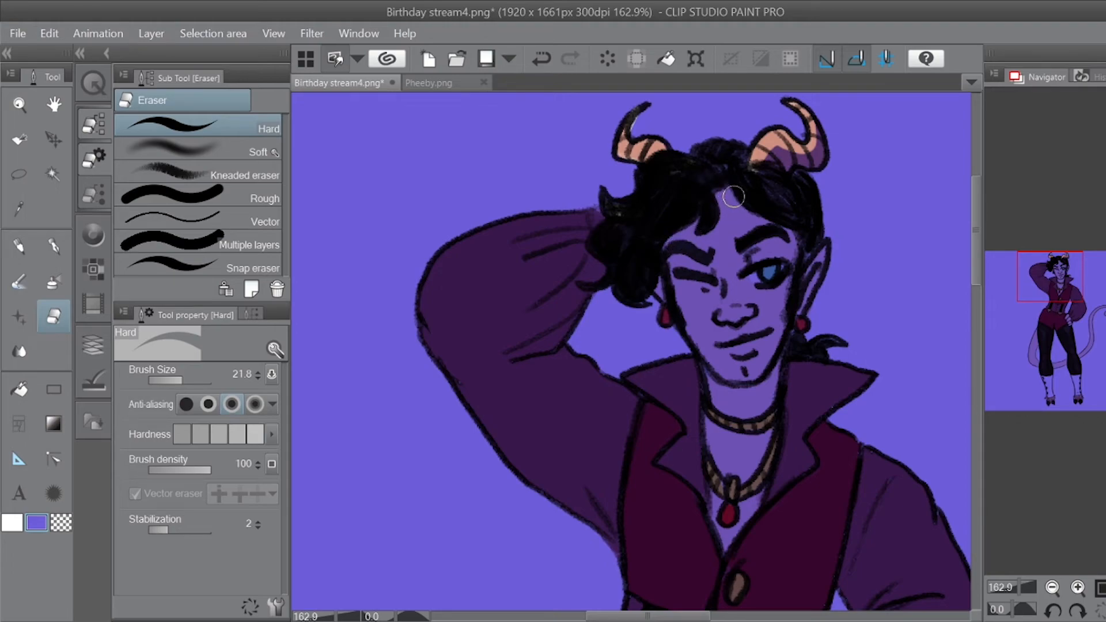
left_click_drag(730, 186, 759, 227)
mouse_move(754, 183)
left_mouse_down()
mouse_move(794, 201)
mouse_move(800, 184)
mouse_move(803, 196)
mouse_move(782, 183)
mouse_move(802, 252)
mouse_move(803, 220)
mouse_move(801, 234)
mouse_move(753, 197)
mouse_move(740, 204)
mouse_move(787, 243)
mouse_move(772, 214)
mouse_move(784, 235)
mouse_move(792, 213)
mouse_move(742, 229)
mouse_move(786, 266)
mouse_move(761, 213)
mouse_move(783, 262)
mouse_move(782, 228)
mouse_move(790, 260)
mouse_move(765, 220)
mouse_move(733, 234)
mouse_move(730, 205)
mouse_move(729, 223)
mouse_move(706, 239)
mouse_move(726, 191)
mouse_move(724, 226)
mouse_move(708, 241)
mouse_move(726, 216)
mouse_move(722, 190)
mouse_move(725, 231)
mouse_move(696, 246)
left_mouse_up()
key("ctrl+z")
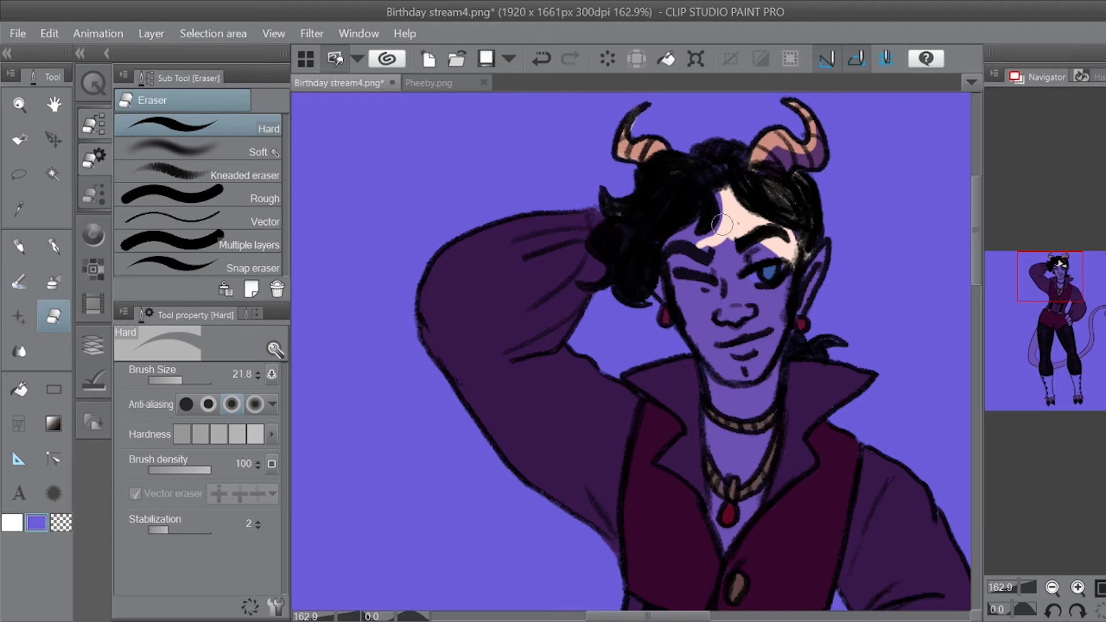
Step: Erase the violet shading from the whole face, including both eyes, the nose, the mouth and the chin
mouse_move(722, 223)
left_mouse_down()
mouse_move(687, 239)
mouse_move(679, 290)
mouse_move(683, 247)
mouse_move(679, 258)
mouse_move(693, 337)
mouse_move(716, 369)
left_mouse_up()
mouse_move(679, 292)
left_mouse_down()
mouse_move(696, 253)
mouse_move(717, 245)
mouse_move(701, 253)
mouse_move(698, 334)
mouse_move(711, 359)
mouse_move(700, 325)
mouse_move(732, 376)
mouse_move(706, 344)
mouse_move(741, 371)
mouse_move(709, 346)
mouse_move(762, 331)
mouse_move(714, 330)
mouse_move(730, 312)
mouse_move(720, 316)
mouse_move(726, 244)
mouse_move(705, 319)
left_mouse_up()
mouse_move(727, 230)
left_mouse_down()
mouse_move(731, 320)
mouse_move(735, 235)
mouse_move(732, 249)
mouse_move(738, 228)
mouse_move(765, 231)
mouse_move(736, 237)
mouse_move(720, 308)
left_mouse_up()
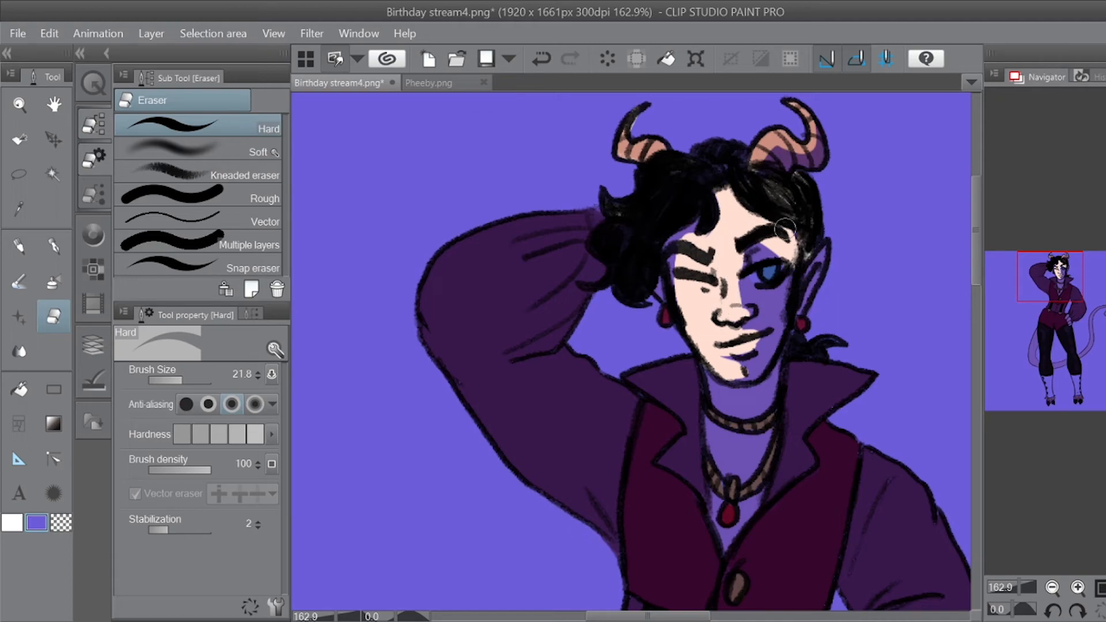
mouse_move(737, 305)
left_mouse_down()
mouse_move(751, 311)
mouse_move(749, 333)
mouse_move(766, 330)
left_mouse_up()
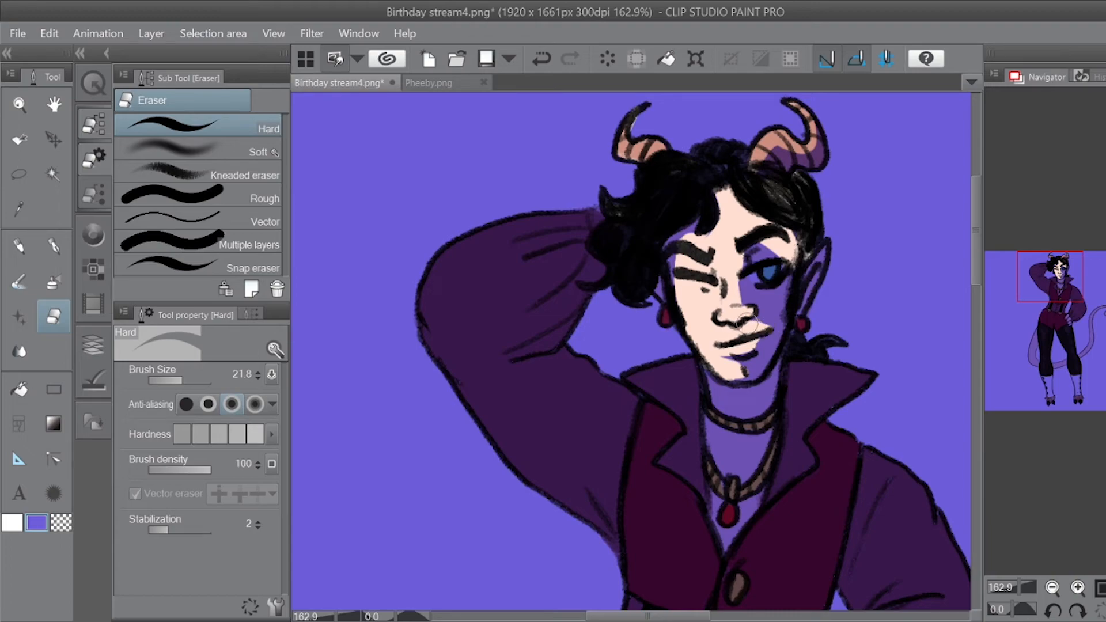
mouse_move(733, 269)
left_mouse_down()
mouse_move(760, 302)
mouse_move(782, 285)
mouse_move(741, 276)
mouse_move(755, 284)
mouse_move(744, 259)
mouse_move(797, 252)
mouse_move(731, 311)
mouse_move(788, 275)
mouse_move(739, 301)
mouse_move(775, 311)
mouse_move(737, 348)
mouse_move(775, 314)
mouse_move(746, 353)
mouse_move(724, 360)
mouse_move(743, 369)
mouse_move(782, 306)
mouse_move(769, 346)
mouse_move(732, 369)
mouse_move(757, 369)
mouse_move(748, 367)
left_mouse_up()
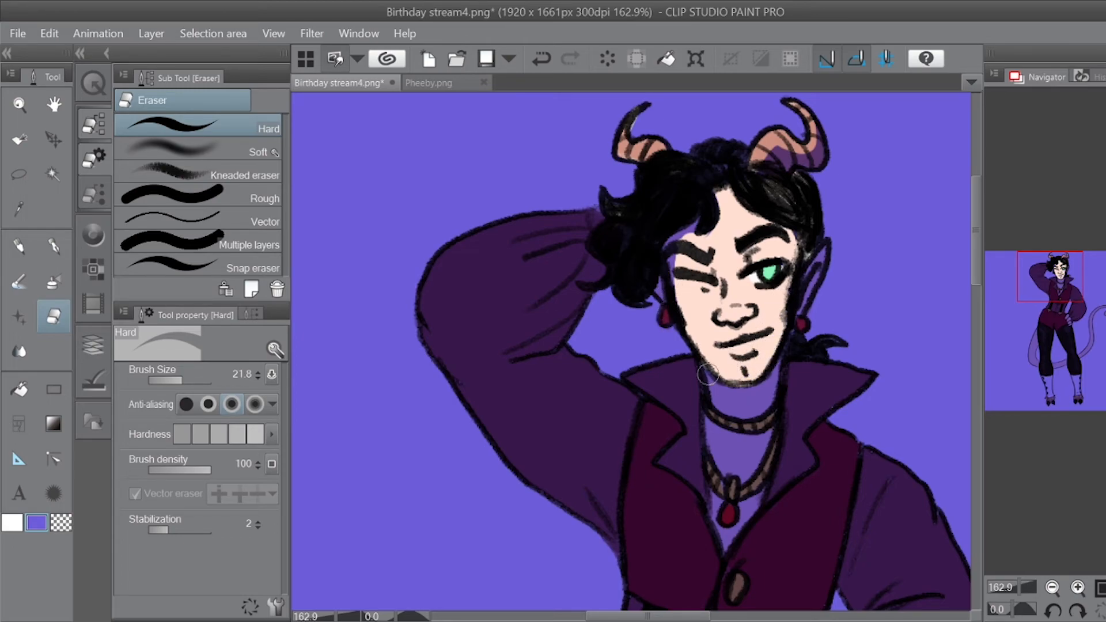
Step: Try erasing the violet shading from the neck, the upper necklace and the raised sleeve
mouse_move(708, 357)
left_mouse_down()
mouse_move(714, 394)
mouse_move(712, 385)
mouse_move(755, 407)
mouse_move(710, 401)
mouse_move(742, 420)
mouse_move(710, 408)
mouse_move(717, 460)
mouse_move(725, 430)
mouse_move(758, 422)
mouse_move(728, 402)
mouse_move(773, 389)
mouse_move(727, 396)
mouse_move(769, 387)
mouse_move(762, 433)
left_mouse_up()
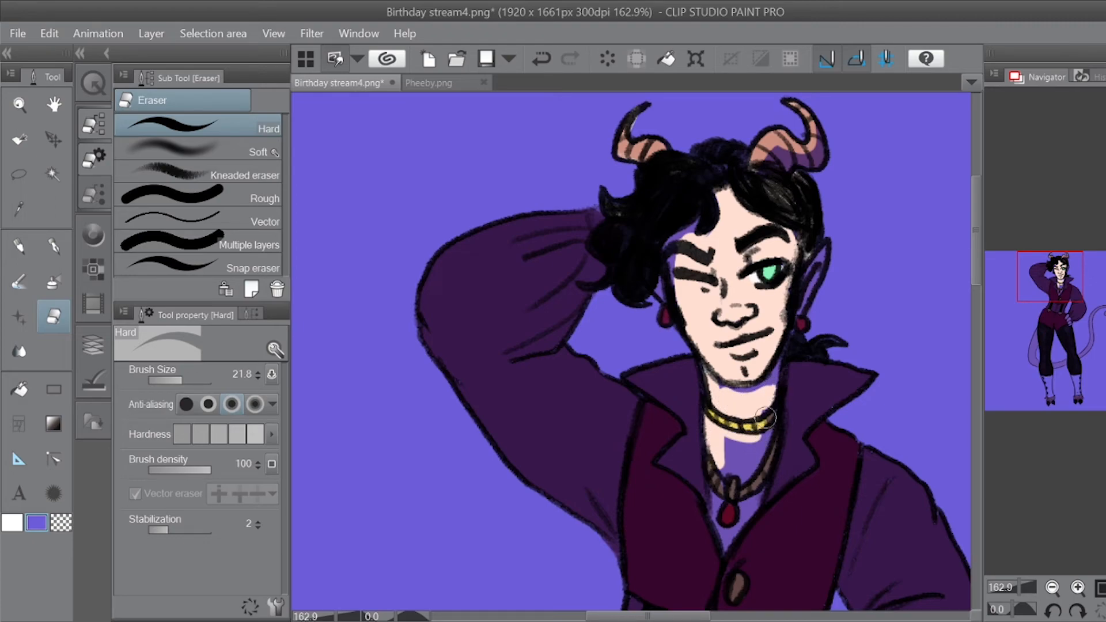
mouse_move(591, 213)
left_mouse_down()
mouse_move(561, 218)
mouse_move(437, 294)
mouse_move(473, 247)
mouse_move(457, 252)
mouse_move(433, 343)
mouse_move(553, 253)
mouse_move(576, 254)
mouse_move(452, 360)
mouse_move(602, 269)
left_mouse_up()
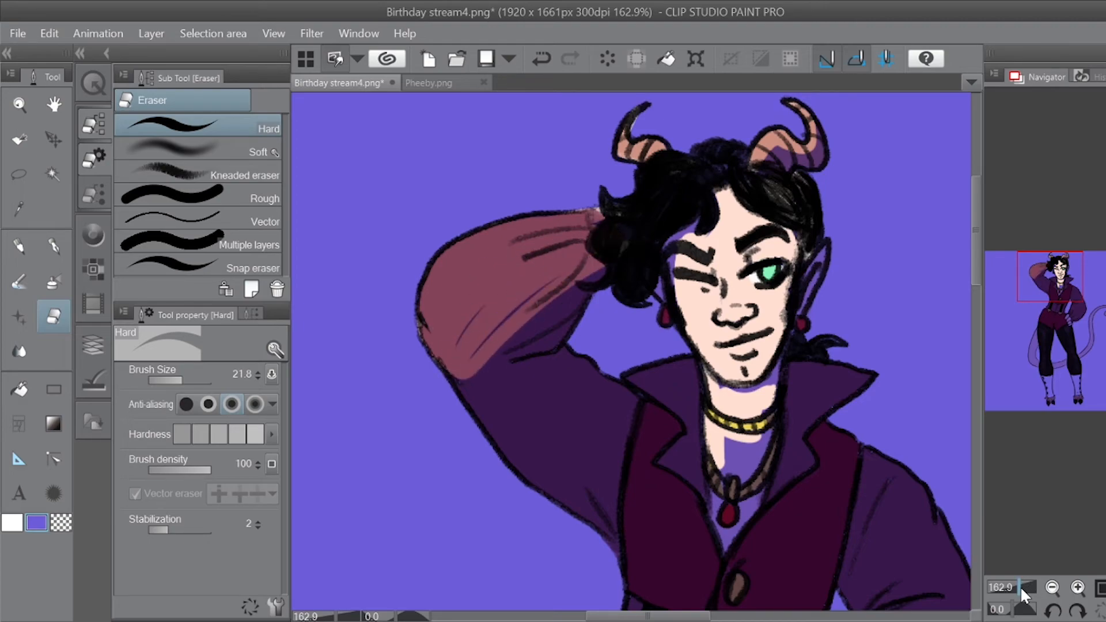
key("ctrl+z")
Step: Delete the violet-filled Multiply layer and add a new empty layer above Layer 3
left_click_drag(1020, 585, 1011, 569)
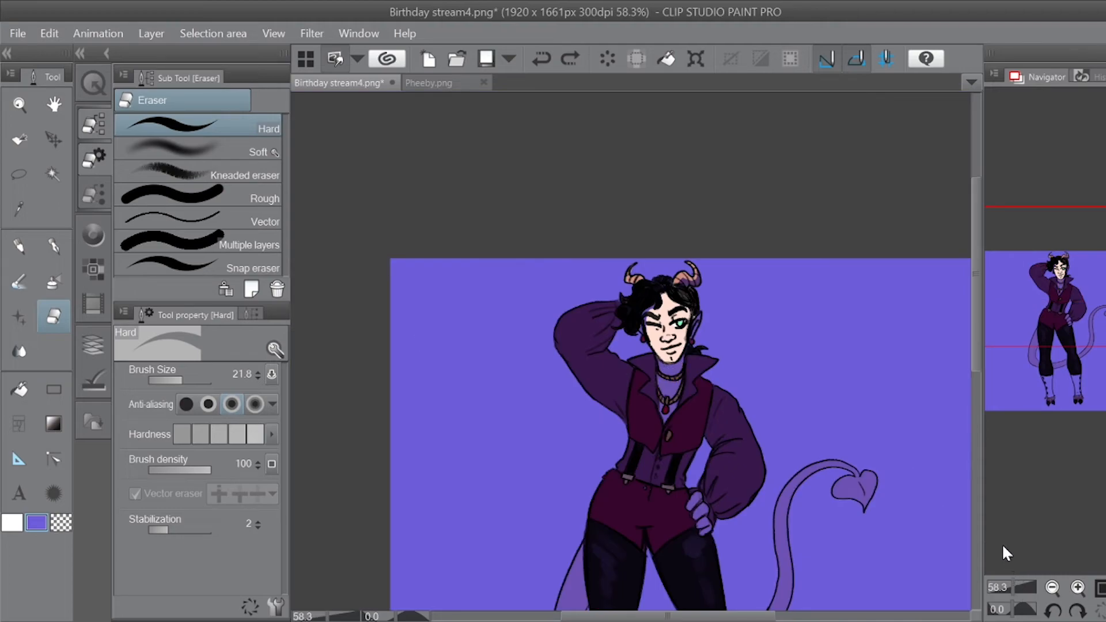
left_click(92, 344)
left_click_drag(241, 194, 273, 147)
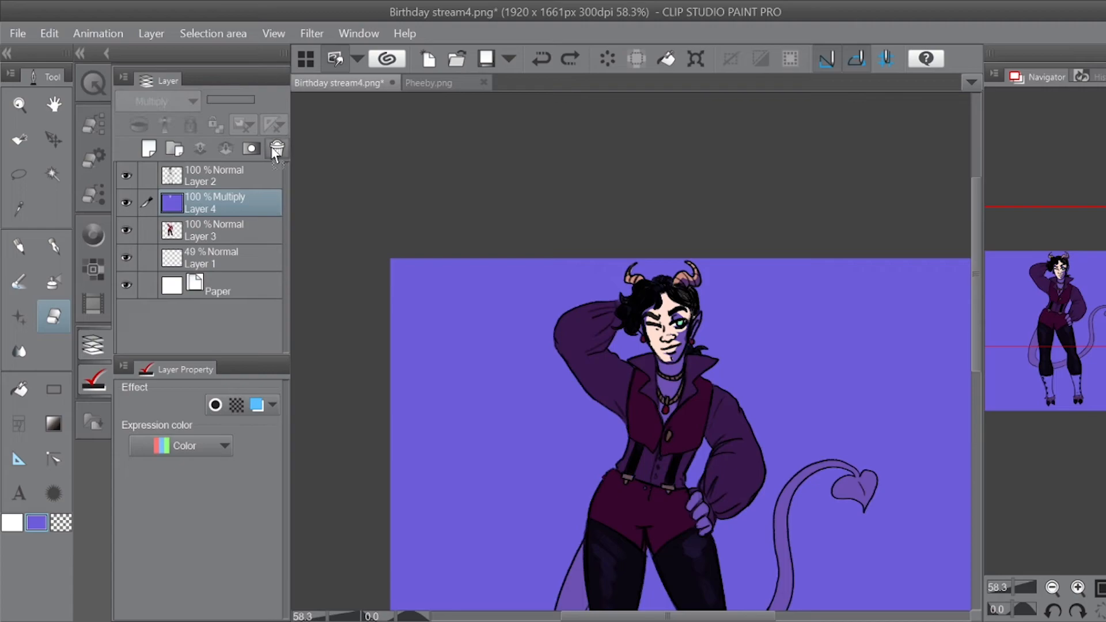
left_click(148, 149)
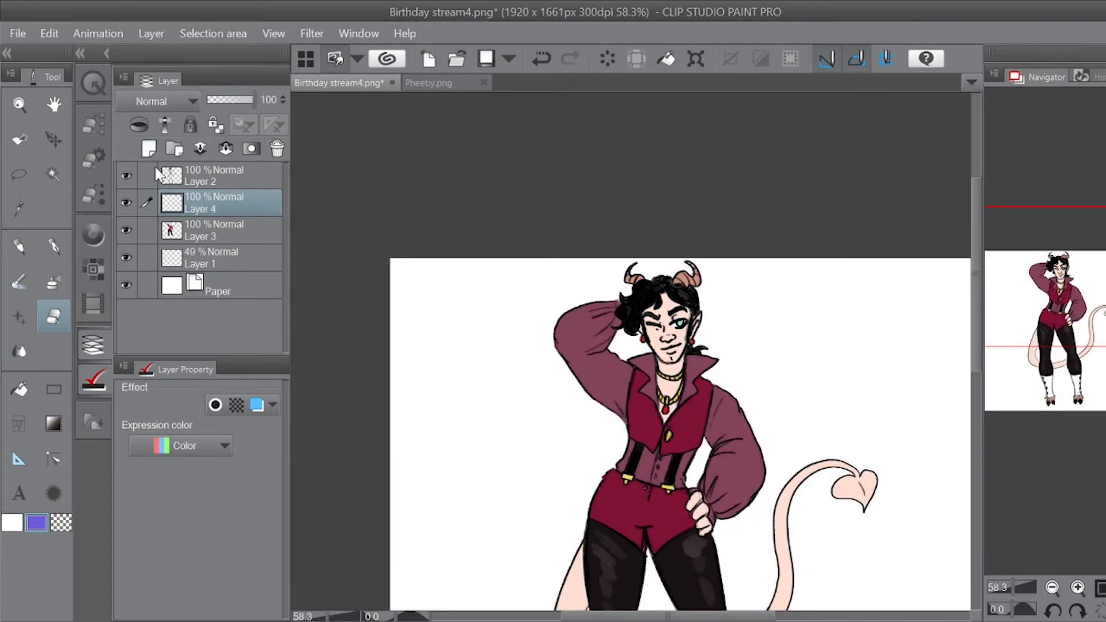
Step: Paint violet shadows on both eyelids, the side of the nose, the face edge and ear beside the closed eye, and the neck under the chin
left_click(19, 245)
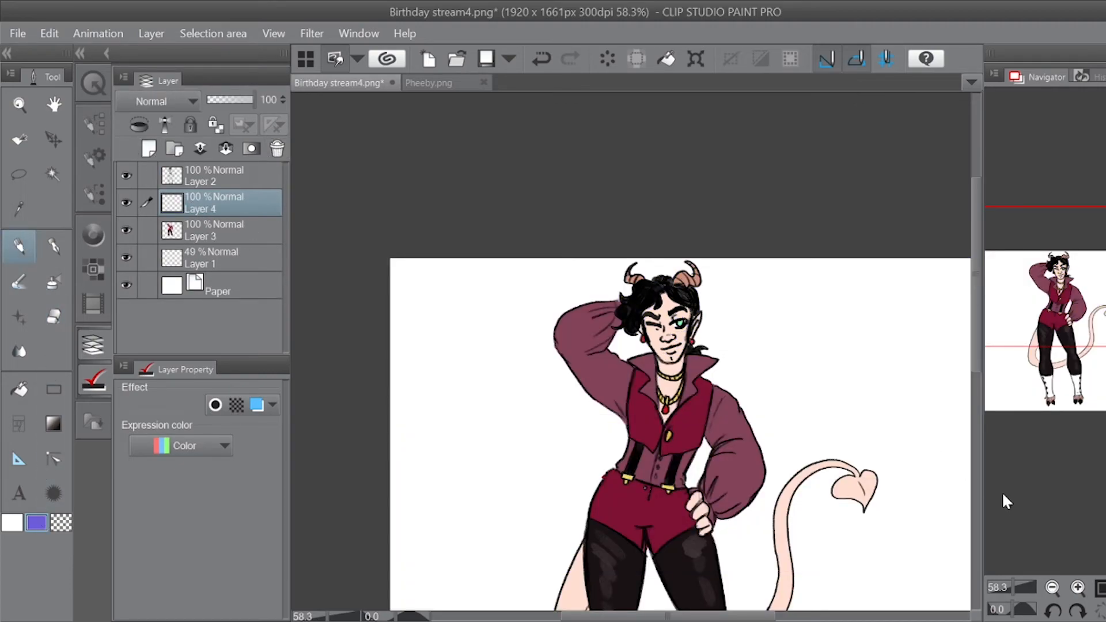
left_click_drag(1016, 580, 1020, 581)
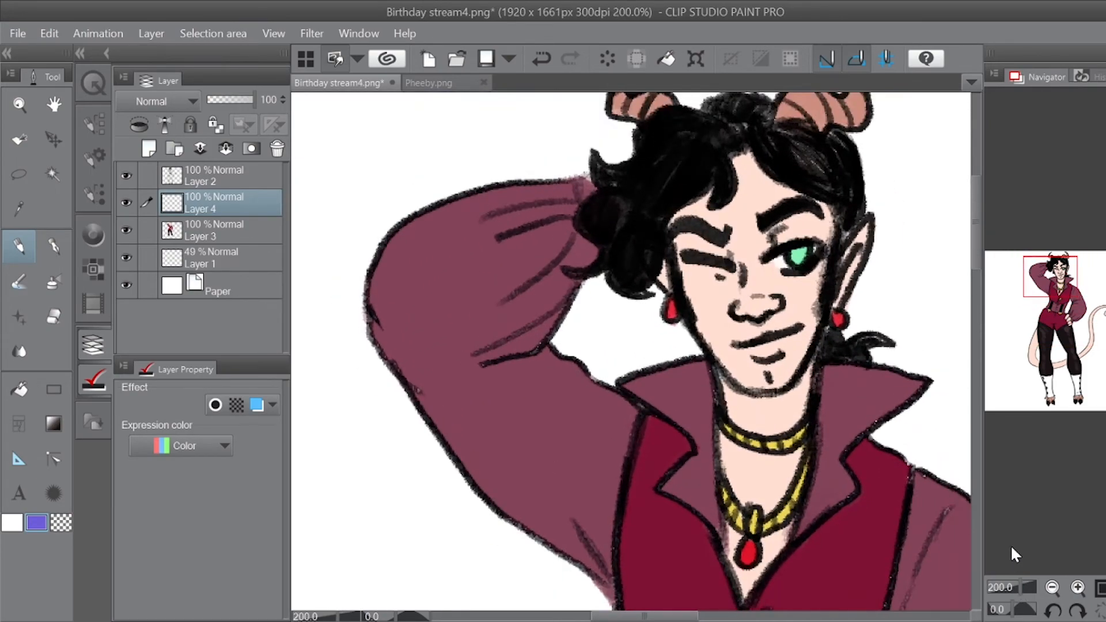
mouse_move(728, 264)
left_mouse_down()
mouse_move(687, 241)
mouse_move(712, 242)
mouse_move(687, 240)
mouse_move(747, 273)
mouse_move(737, 284)
mouse_move(822, 250)
mouse_move(781, 235)
mouse_move(811, 240)
left_mouse_up()
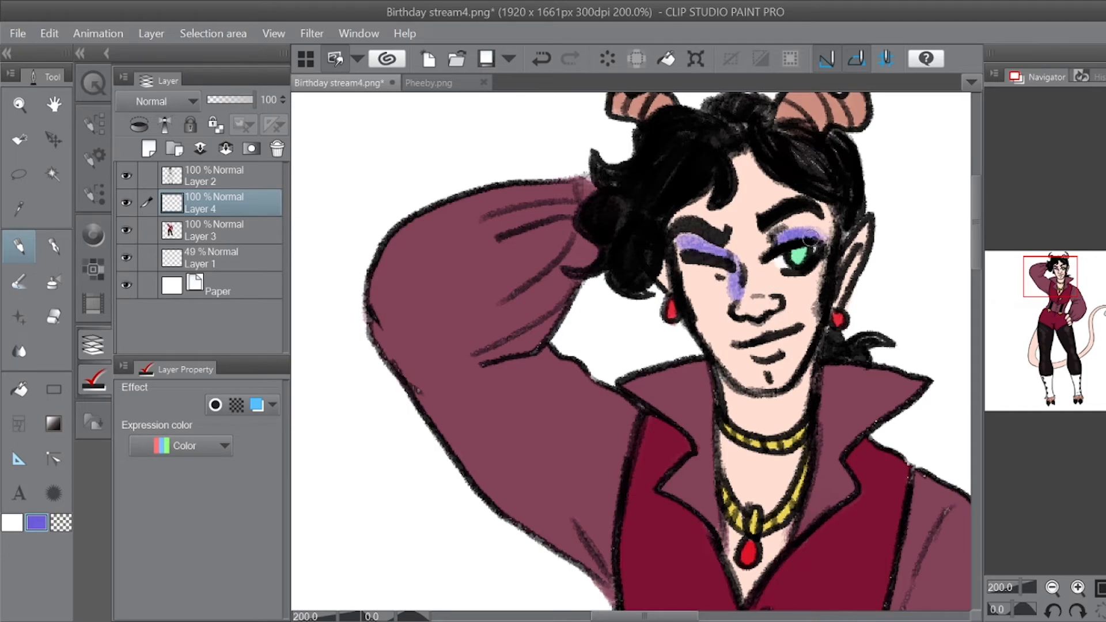
mouse_move(679, 199)
left_mouse_down()
mouse_move(689, 304)
mouse_move(671, 242)
mouse_move(725, 415)
mouse_move(758, 404)
mouse_move(725, 387)
mouse_move(790, 392)
mouse_move(734, 402)
mouse_move(738, 421)
mouse_move(733, 411)
mouse_move(791, 398)
mouse_move(733, 399)
mouse_move(725, 372)
left_mouse_up()
left_click_drag(650, 269, 665, 282)
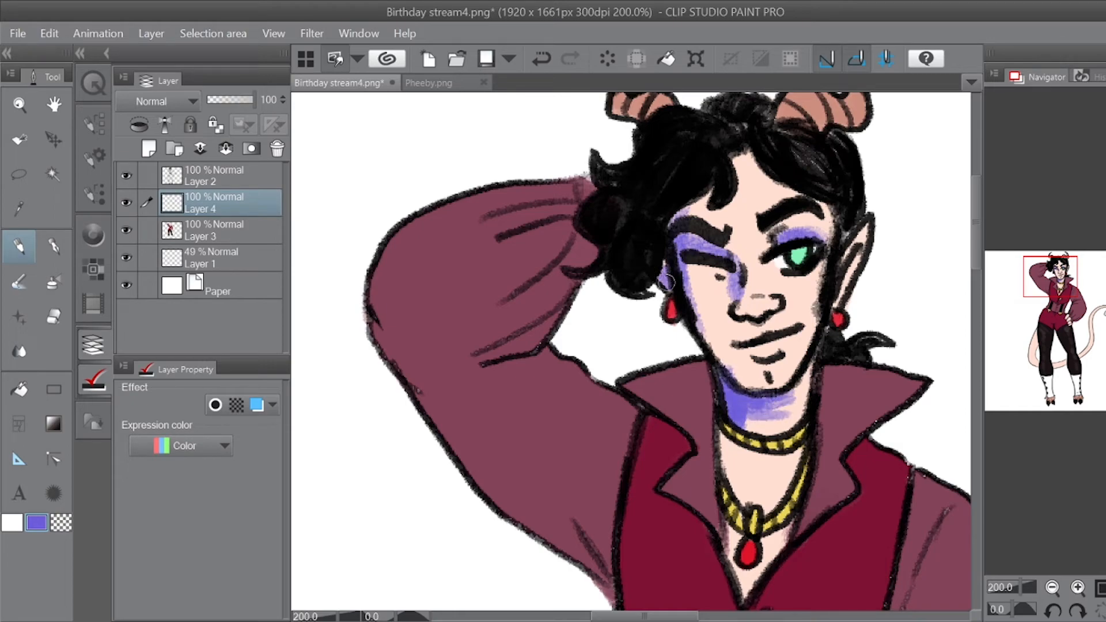
Step: Paint violet shadow along the underside of the raised sleeve and set Layer 4 to the Multiply blending mode
left_click_drag(570, 230, 490, 321)
mouse_move(574, 252)
left_mouse_down()
mouse_move(517, 334)
mouse_move(560, 292)
mouse_move(500, 344)
mouse_move(575, 260)
left_mouse_up()
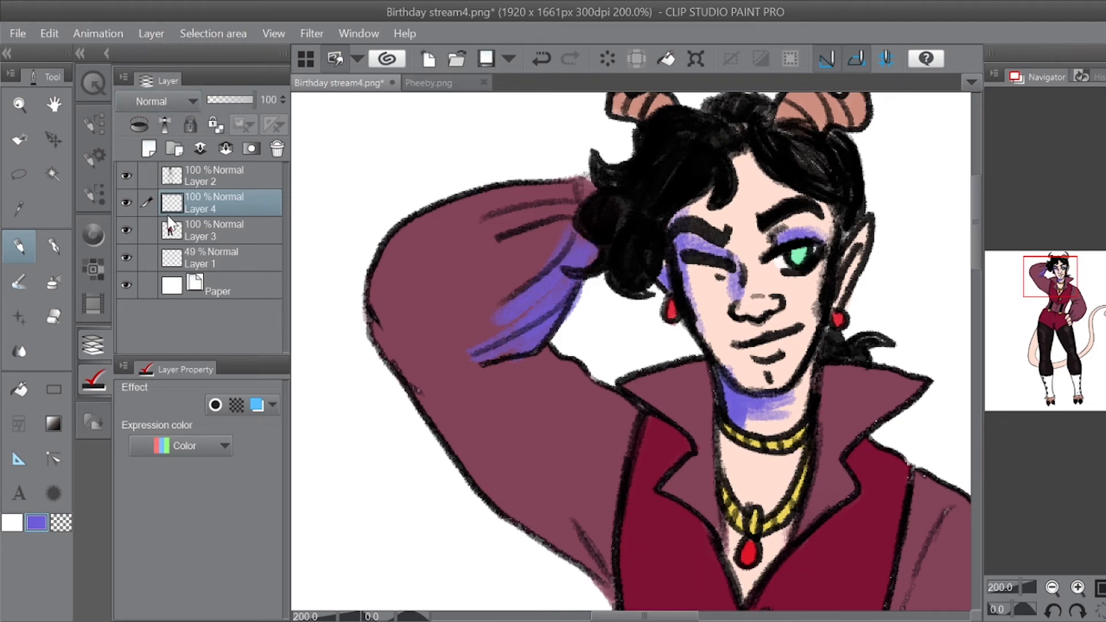
left_click(157, 164)
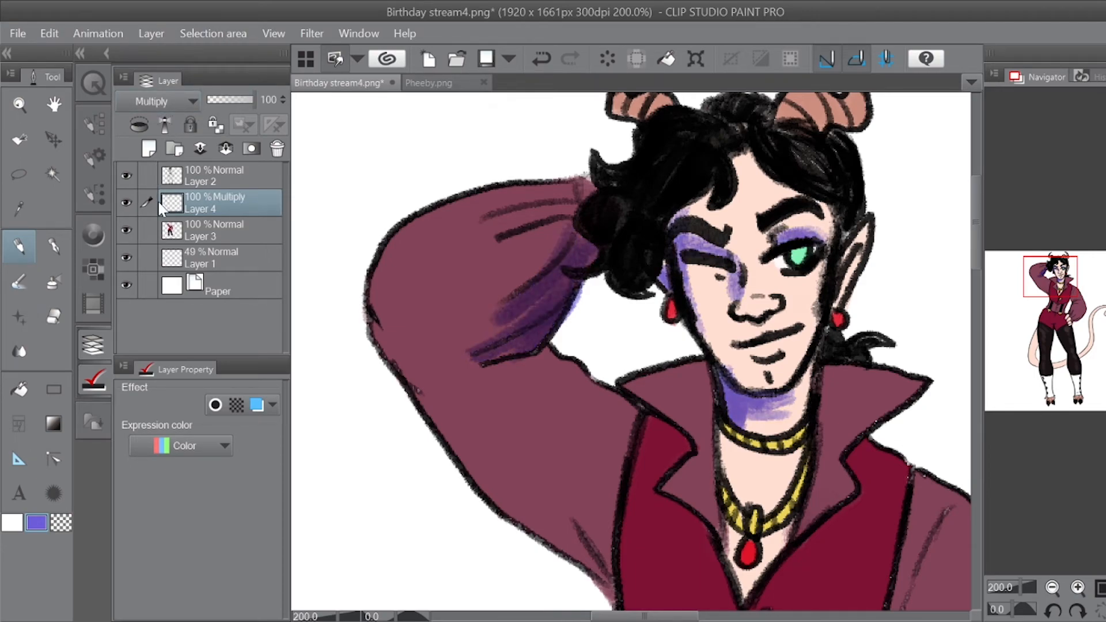
Step: Shade the forehead along the hairline, the lower outer edge of the horn above the open eye, and the pointed ear in violet
left_click_drag(1057, 296, 1065, 276)
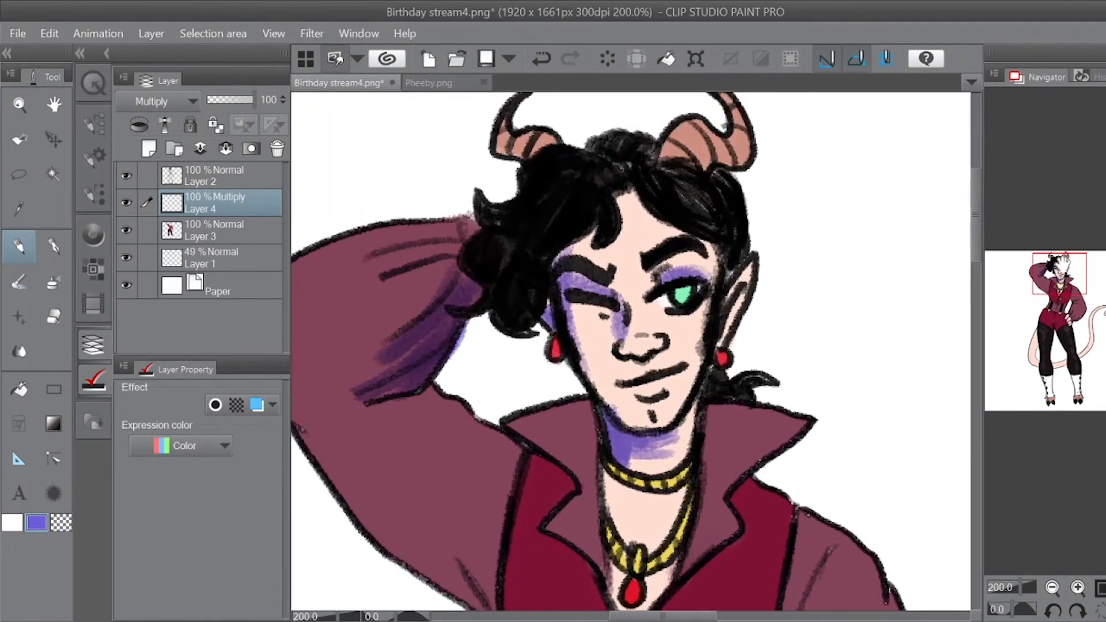
left_click_drag(551, 258, 598, 230)
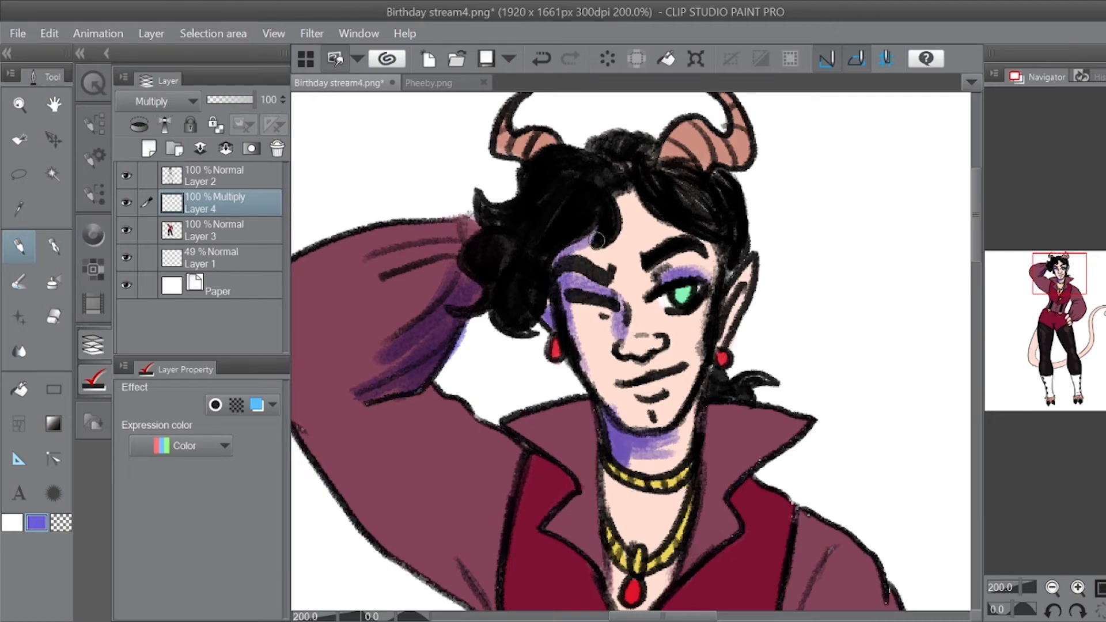
left_click_drag(597, 239, 619, 192)
mouse_move(690, 172)
left_mouse_down()
mouse_move(746, 141)
mouse_move(738, 162)
left_mouse_up()
left_click_drag(742, 117, 740, 152)
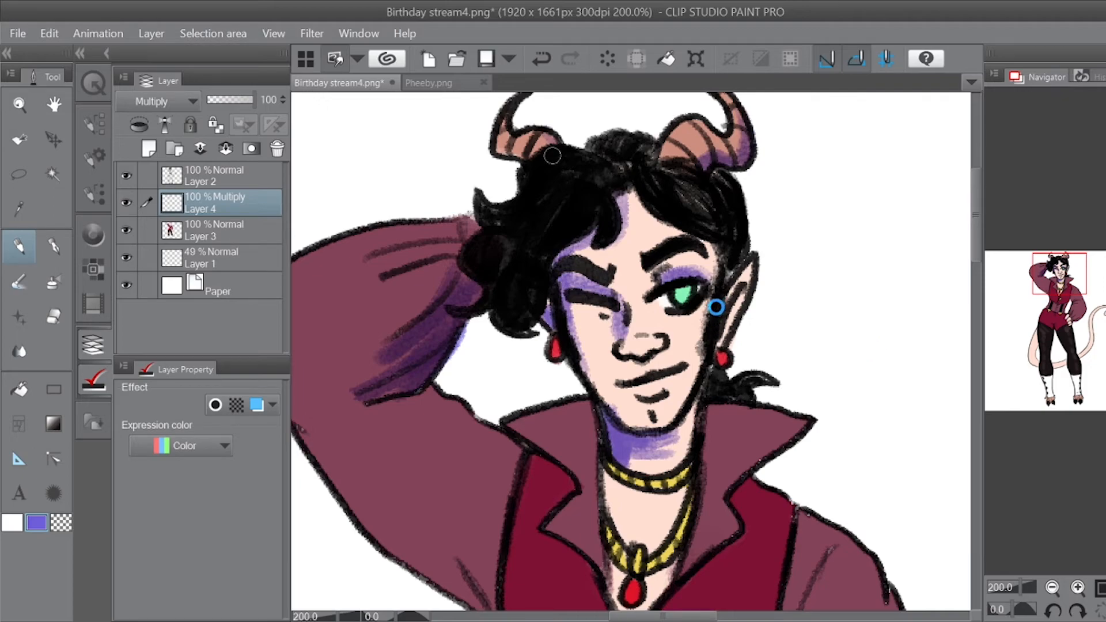
mouse_move(732, 313)
left_mouse_down()
mouse_move(718, 343)
mouse_move(739, 294)
mouse_move(715, 377)
left_mouse_up()
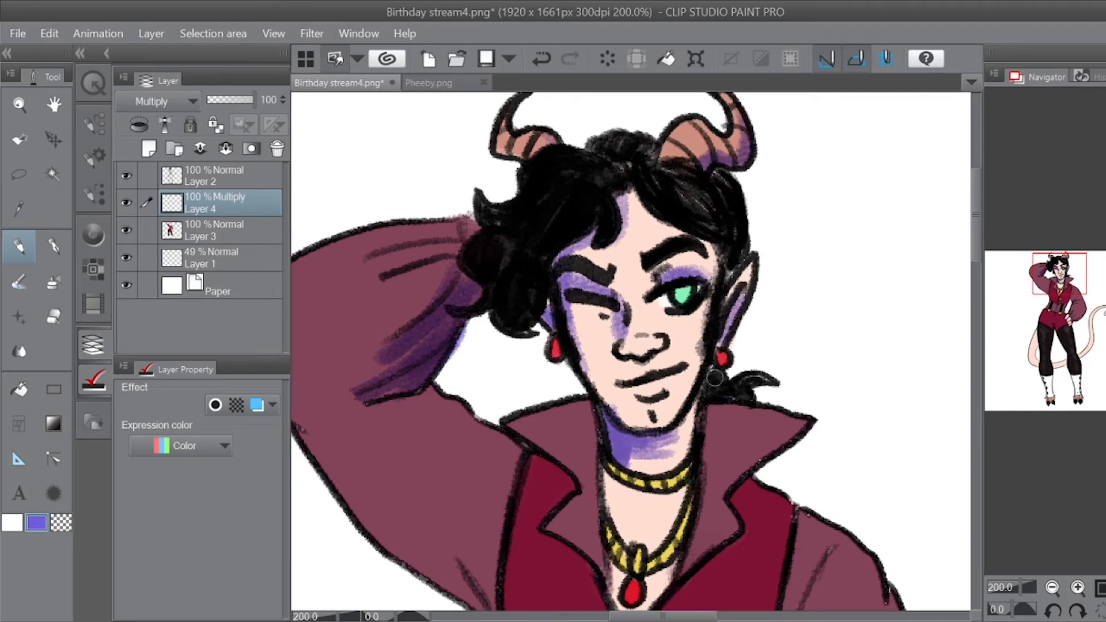
Step: Paint violet shadows down both inner sides of the shirt collar and along the edge of the open chest
scroll(599, 282, "down", 5)
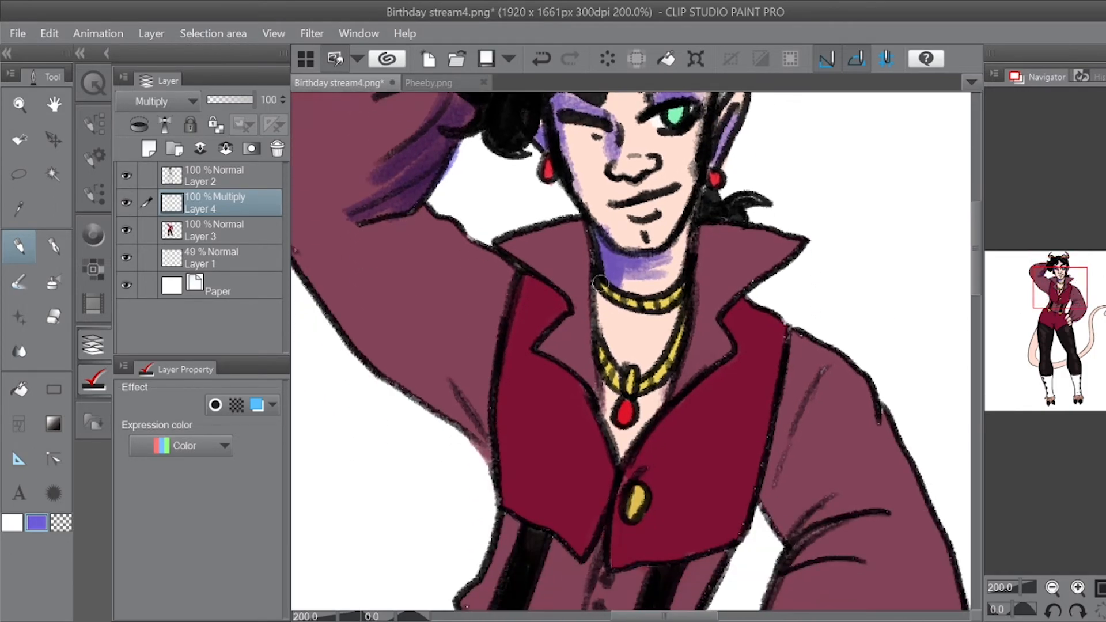
left_click_drag(585, 234, 587, 327)
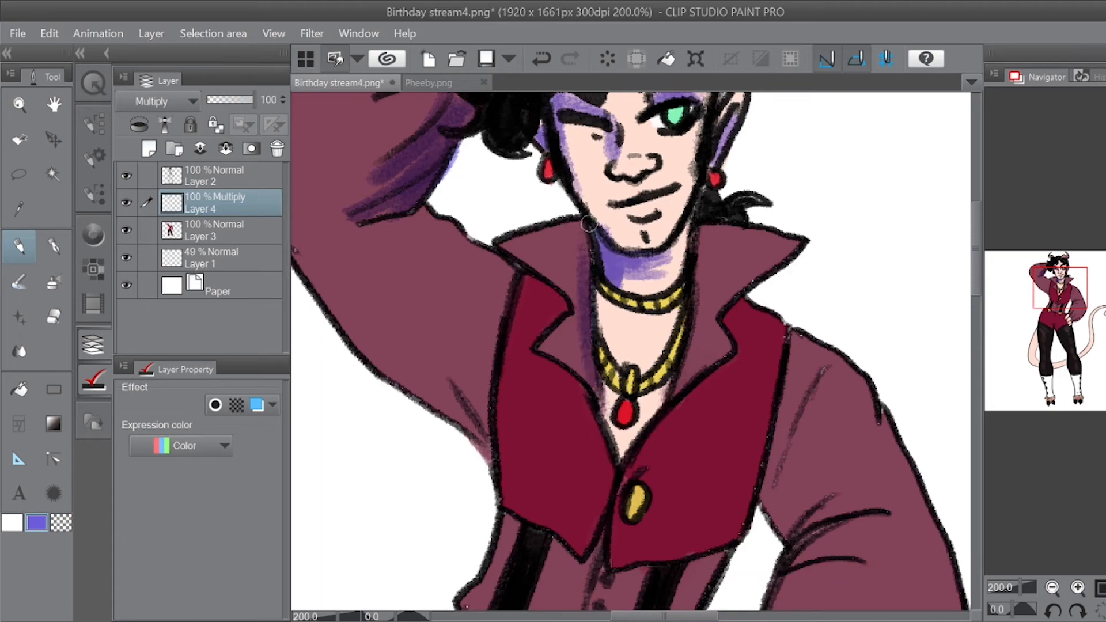
left_click_drag(700, 241, 691, 353)
left_click_drag(596, 369, 620, 474)
Step: Shade the lowered sleeve's armpit, folds and outer lower edge, and the side of the shirt at the waist, in violet
scroll(621, 466, "down", 5)
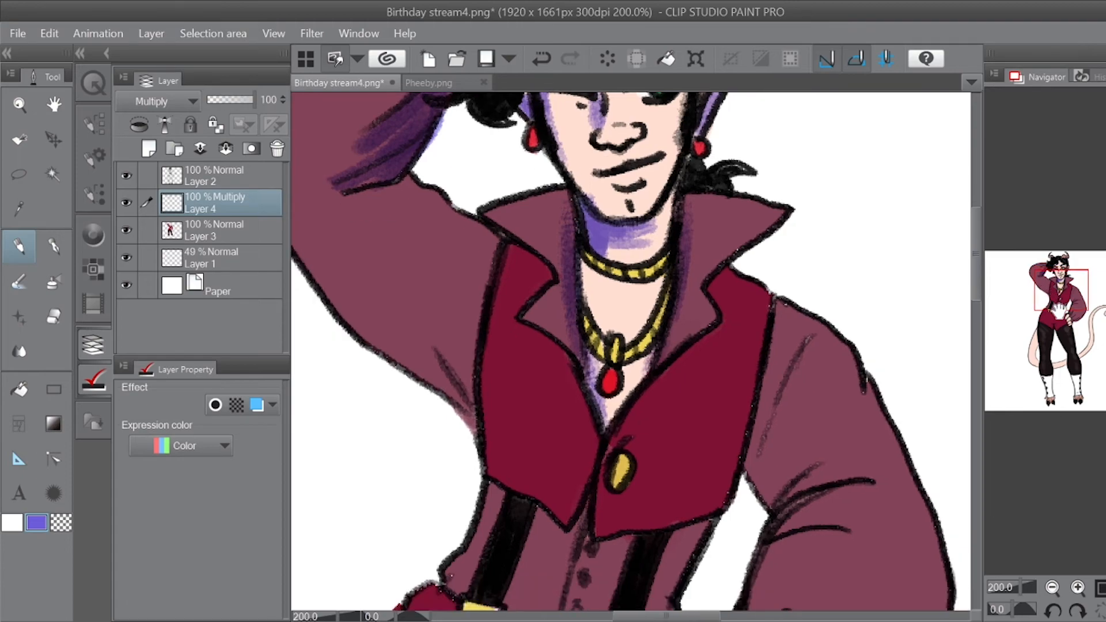
mouse_move(635, 177)
left_mouse_down()
mouse_move(628, 281)
mouse_move(639, 306)
mouse_move(691, 233)
mouse_move(732, 262)
mouse_move(643, 313)
mouse_move(720, 308)
mouse_move(685, 303)
left_mouse_up()
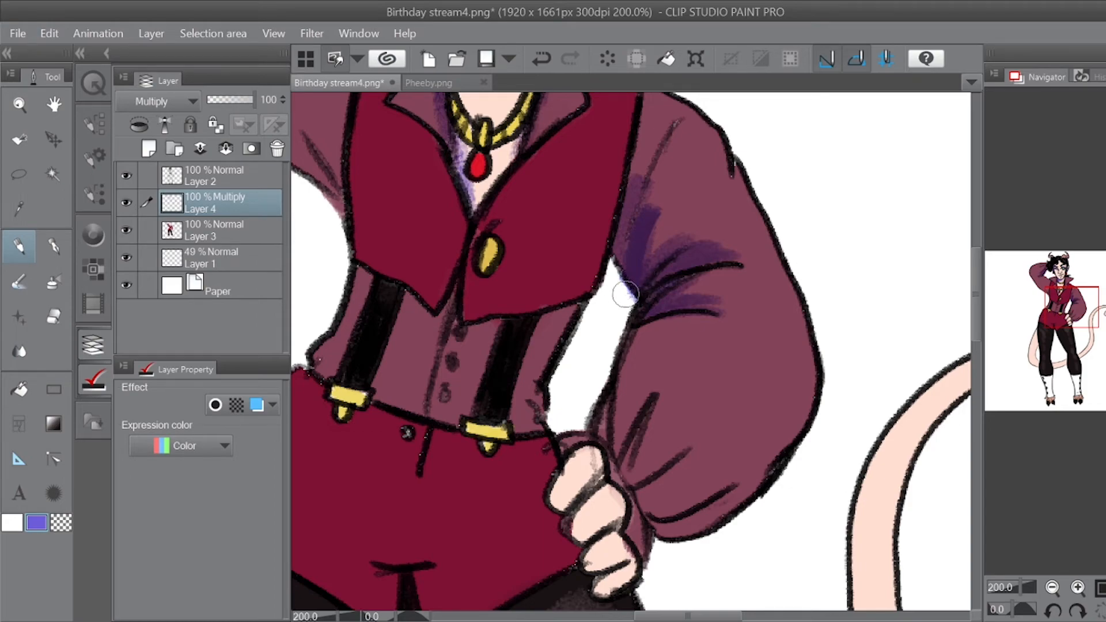
mouse_move(632, 310)
left_mouse_down()
mouse_move(631, 334)
mouse_move(719, 321)
mouse_move(645, 331)
mouse_move(605, 438)
mouse_move(606, 403)
mouse_move(632, 495)
mouse_move(708, 442)
mouse_move(645, 512)
mouse_move(730, 481)
mouse_move(661, 530)
mouse_move(692, 524)
mouse_move(625, 467)
mouse_move(681, 522)
mouse_move(692, 507)
mouse_move(653, 531)
mouse_move(762, 421)
mouse_move(692, 530)
mouse_move(793, 388)
mouse_move(728, 509)
mouse_move(801, 408)
mouse_move(802, 358)
mouse_move(725, 499)
left_mouse_up()
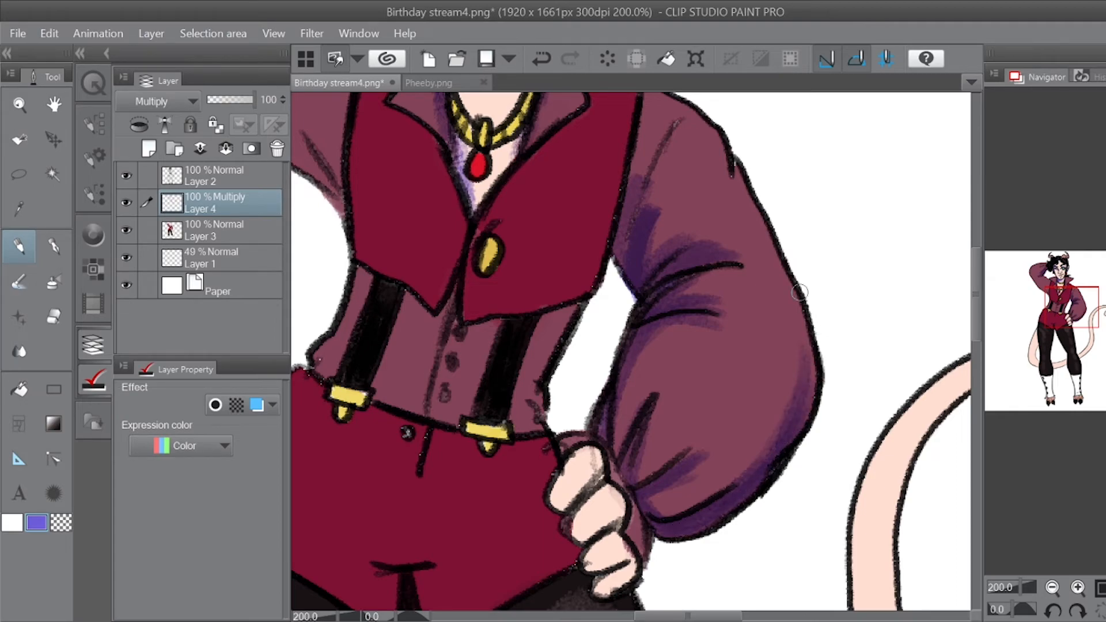
mouse_move(570, 314)
left_mouse_down()
mouse_move(537, 383)
mouse_move(532, 426)
mouse_move(540, 370)
mouse_move(541, 440)
left_mouse_up()
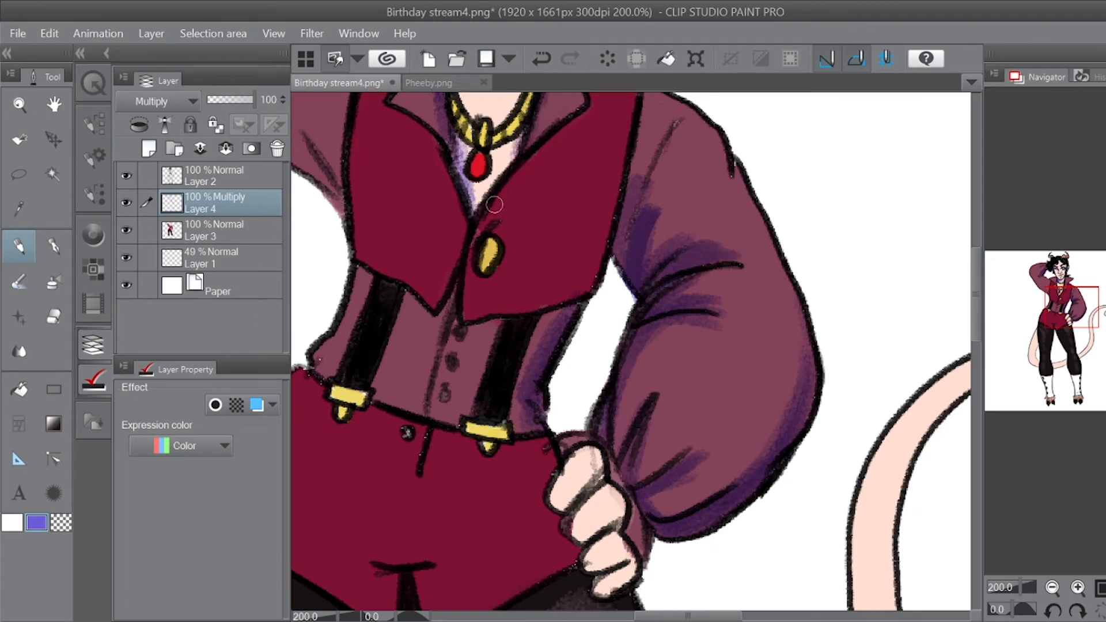
Step: Paint violet shadows on the crotch of the shorts, the inner side of the leg, and the tail's upper edge between the legs
scroll(494, 204, "down", 10)
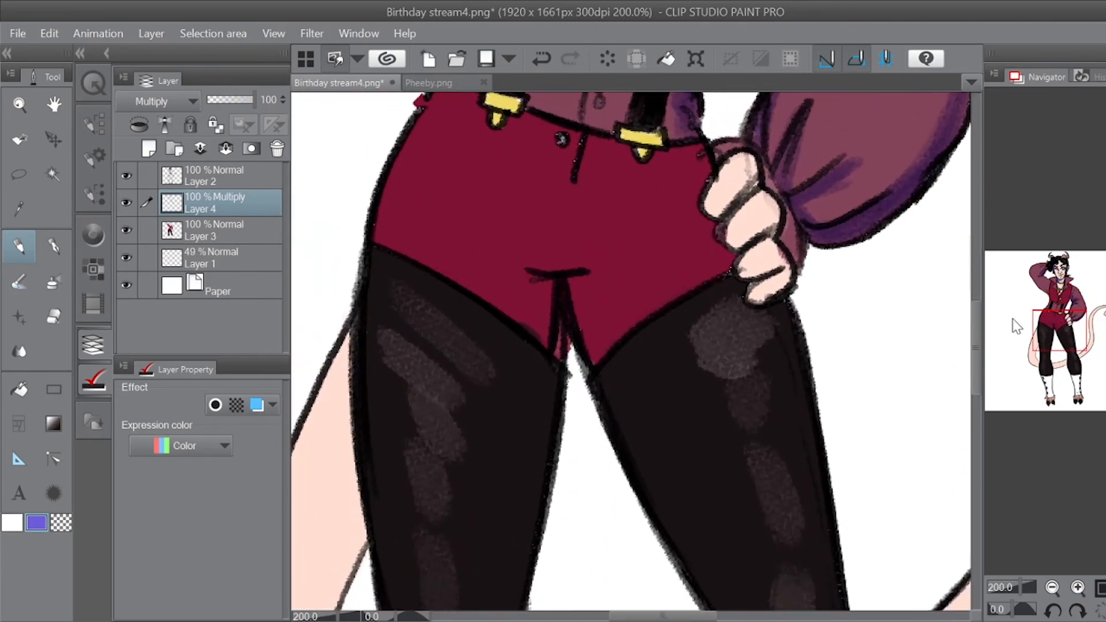
mouse_move(528, 284)
left_mouse_down()
mouse_move(547, 353)
mouse_move(550, 262)
mouse_move(557, 358)
mouse_move(543, 332)
left_mouse_up()
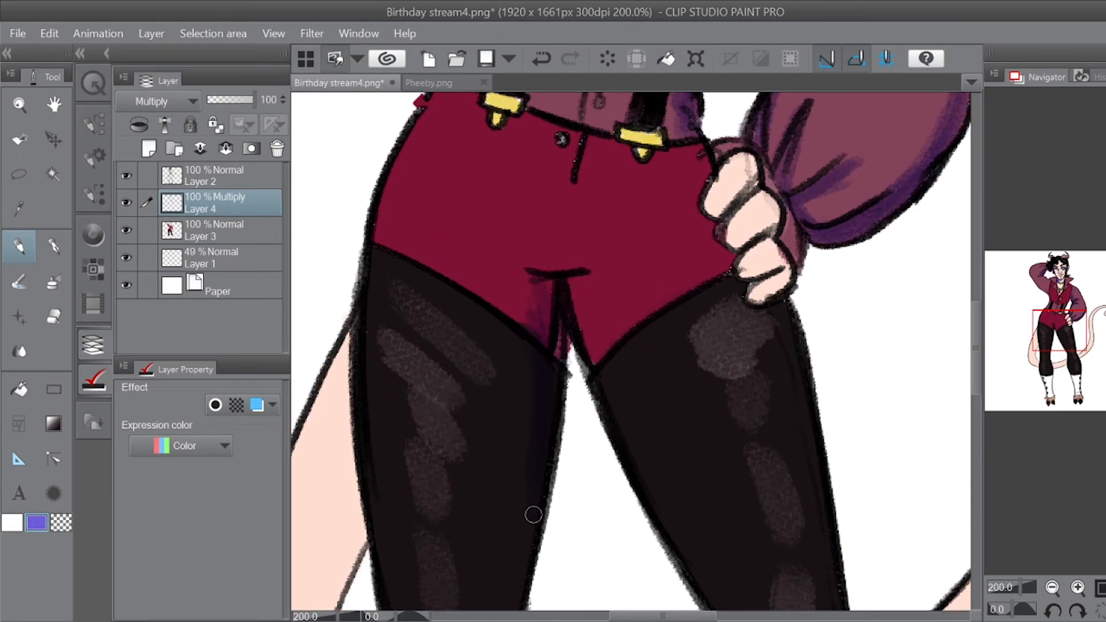
left_click_drag(1048, 303, 1049, 328)
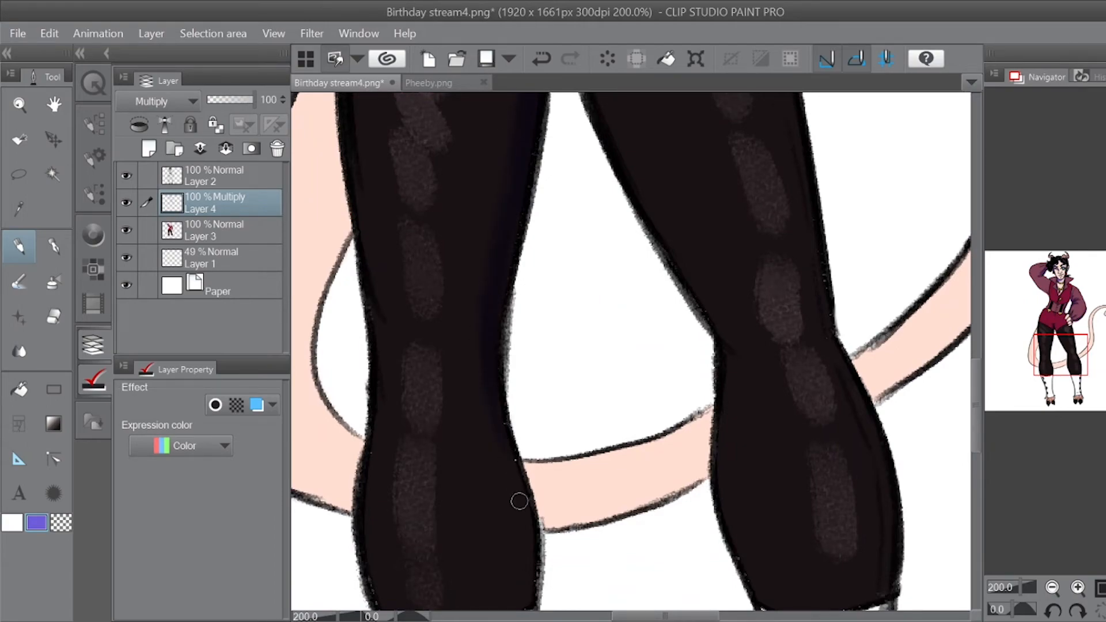
mouse_move(539, 469)
left_mouse_down()
mouse_move(620, 439)
mouse_move(541, 479)
mouse_move(631, 448)
mouse_move(594, 464)
mouse_move(729, 394)
mouse_move(629, 458)
mouse_move(548, 483)
mouse_move(724, 412)
left_mouse_up()
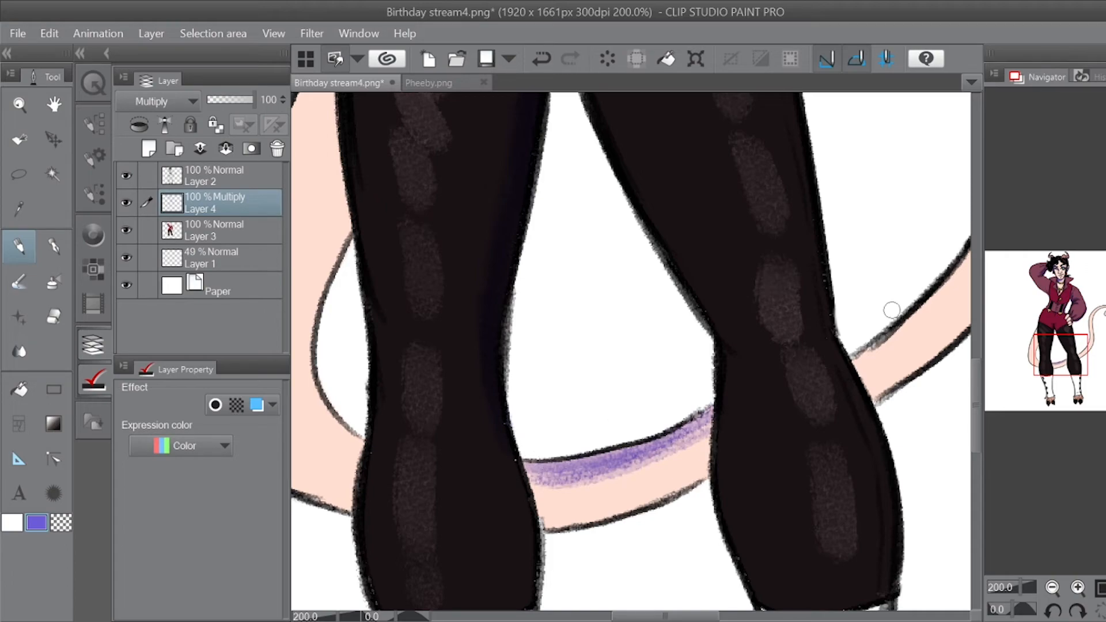
mouse_move(891, 310)
left_mouse_down()
mouse_move(643, 372)
mouse_move(620, 412)
left_mouse_up()
mouse_move(580, 464)
left_mouse_down()
mouse_move(673, 392)
mouse_move(569, 480)
mouse_move(710, 347)
mouse_move(710, 330)
mouse_move(608, 463)
mouse_move(700, 341)
mouse_move(569, 487)
left_mouse_up()
key("ctrl+z")
key("ctrl+z")
key("ctrl+z")
Step: Shade the inner edge of the tail's curve beside the outer thigh and knee in violet
left_click_drag(437, 346, 888, 312)
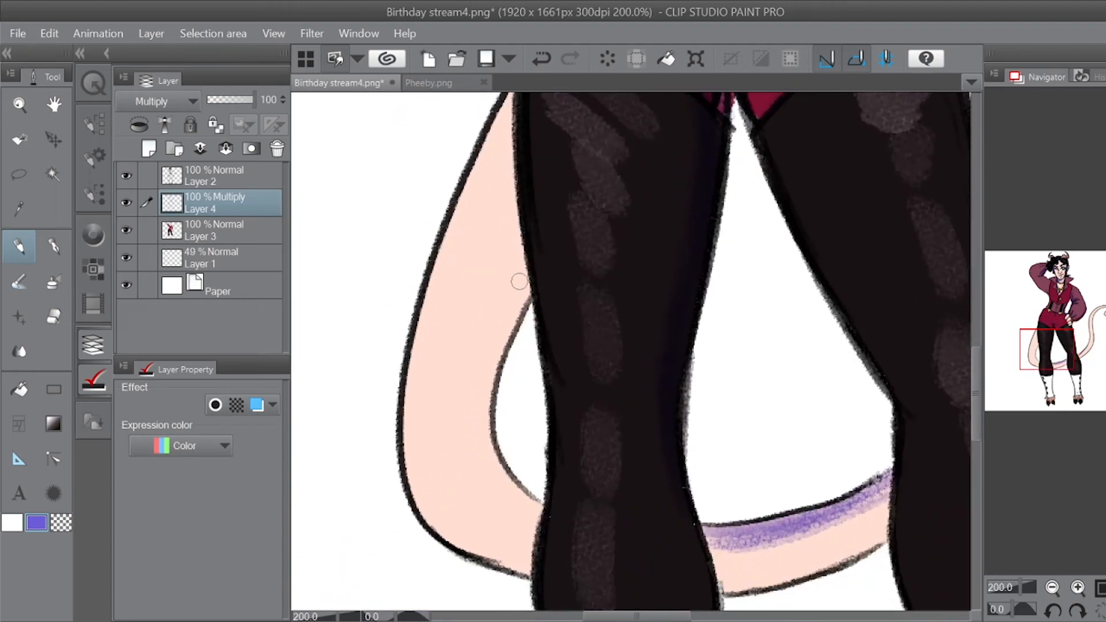
mouse_move(519, 281)
left_mouse_down()
mouse_move(490, 382)
mouse_move(492, 329)
mouse_move(490, 363)
mouse_move(530, 280)
mouse_move(492, 444)
mouse_move(498, 336)
mouse_move(504, 486)
mouse_move(540, 514)
mouse_move(496, 462)
mouse_move(547, 515)
left_mouse_up()
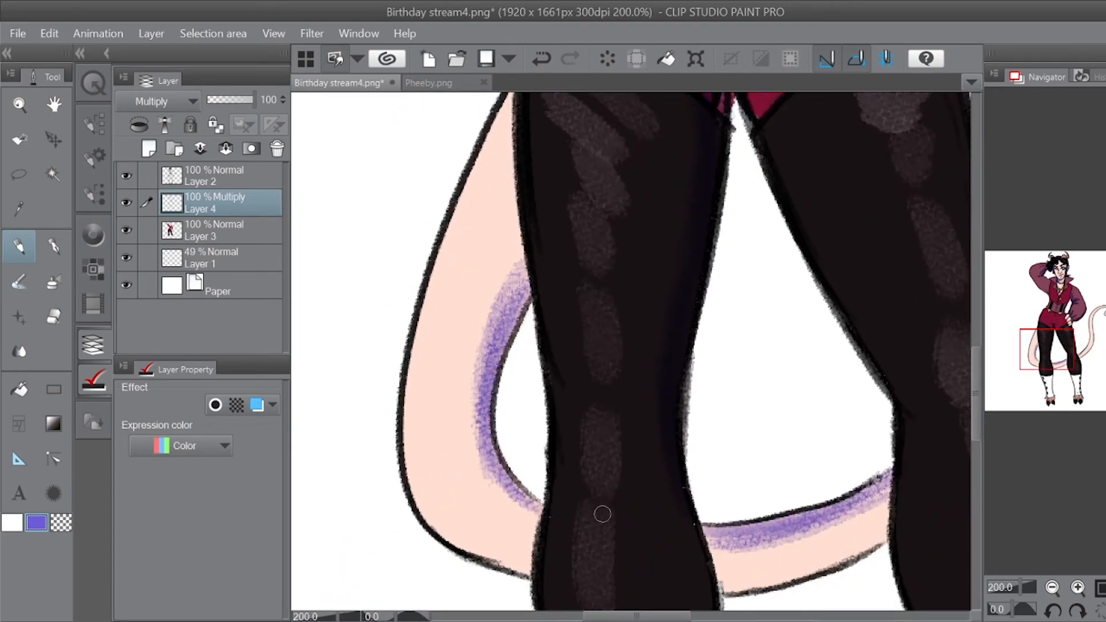
mouse_move(536, 265)
left_mouse_down()
mouse_move(486, 447)
mouse_move(551, 515)
mouse_move(496, 475)
mouse_move(575, 510)
left_mouse_up()
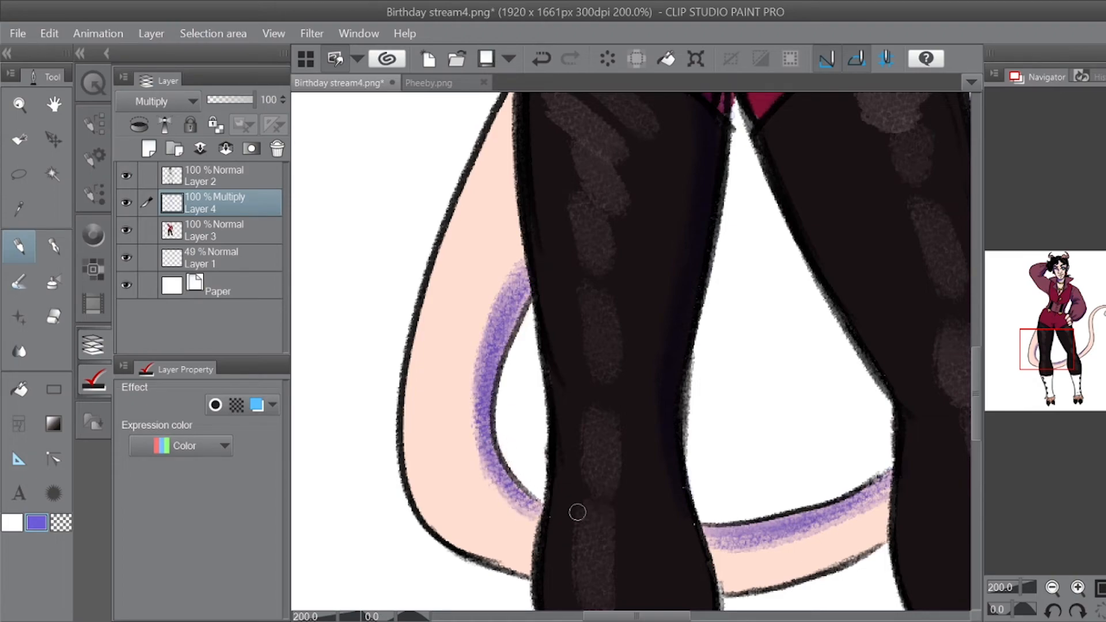
Step: Pick the dark legging color from the lower leg as the drawing color
left_click_drag(1045, 346, 1025, 359)
left_click(607, 195, "alt")
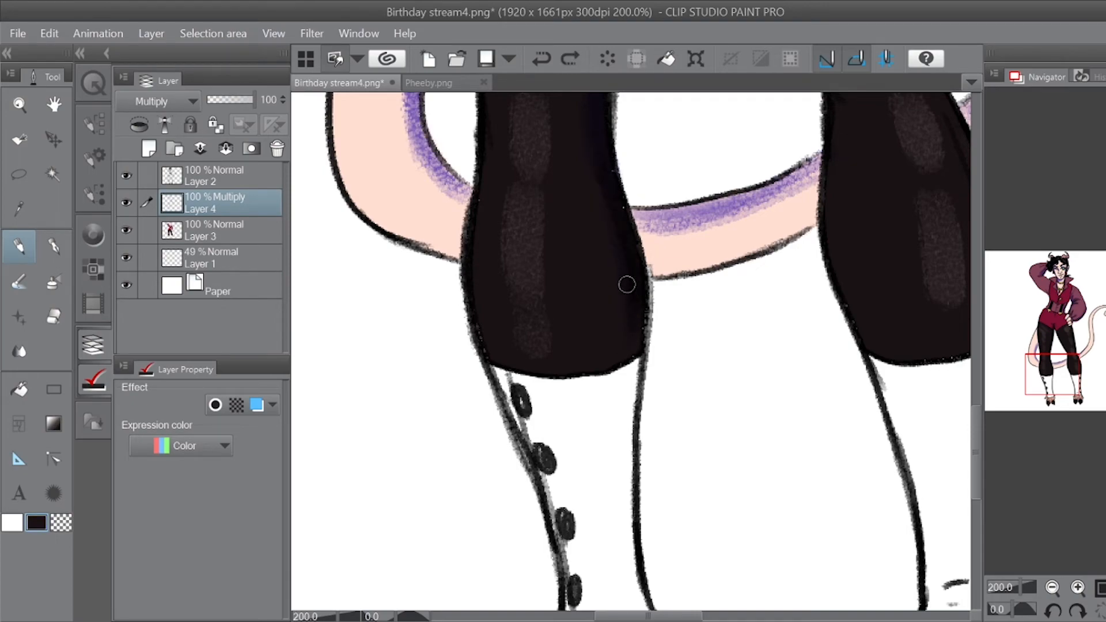
Step: Pick the violet shadow color from the raised sleeve with Layer 4 temporarily in Normal mode, and restore its Multiply mode
left_click_drag(1057, 368, 1059, 261)
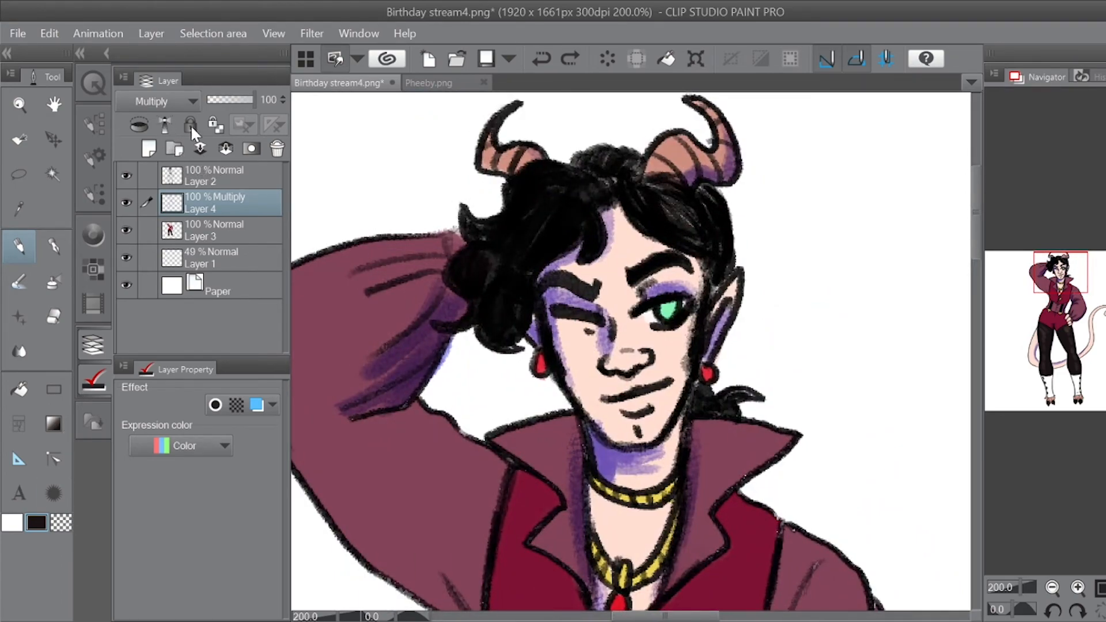
key("ctrl+y")
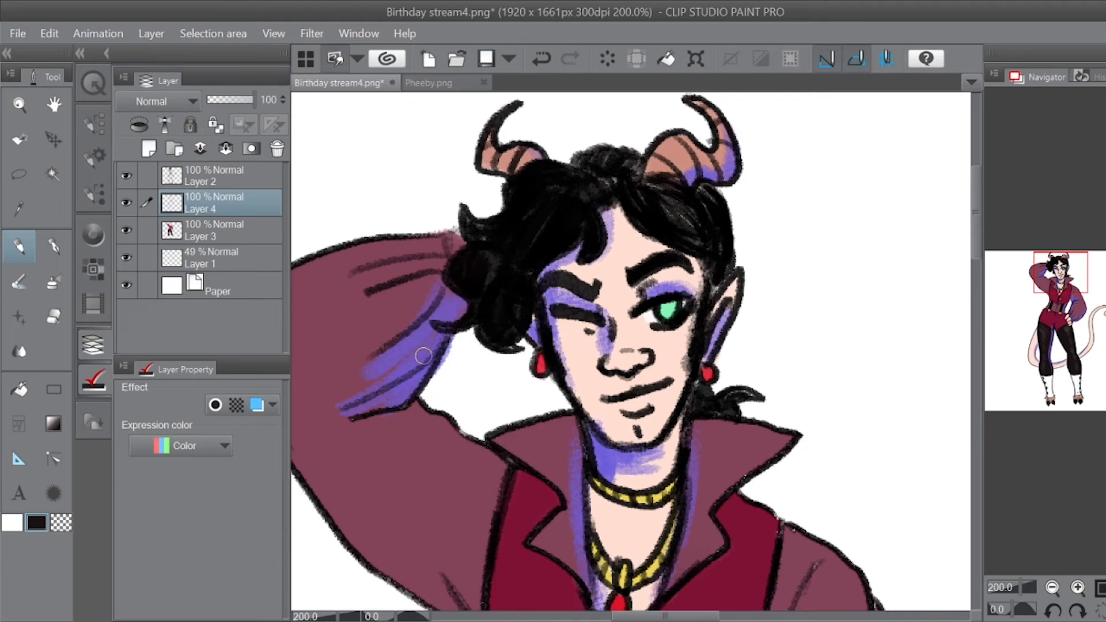
left_click(410, 380, "alt")
key("ctrl+z")
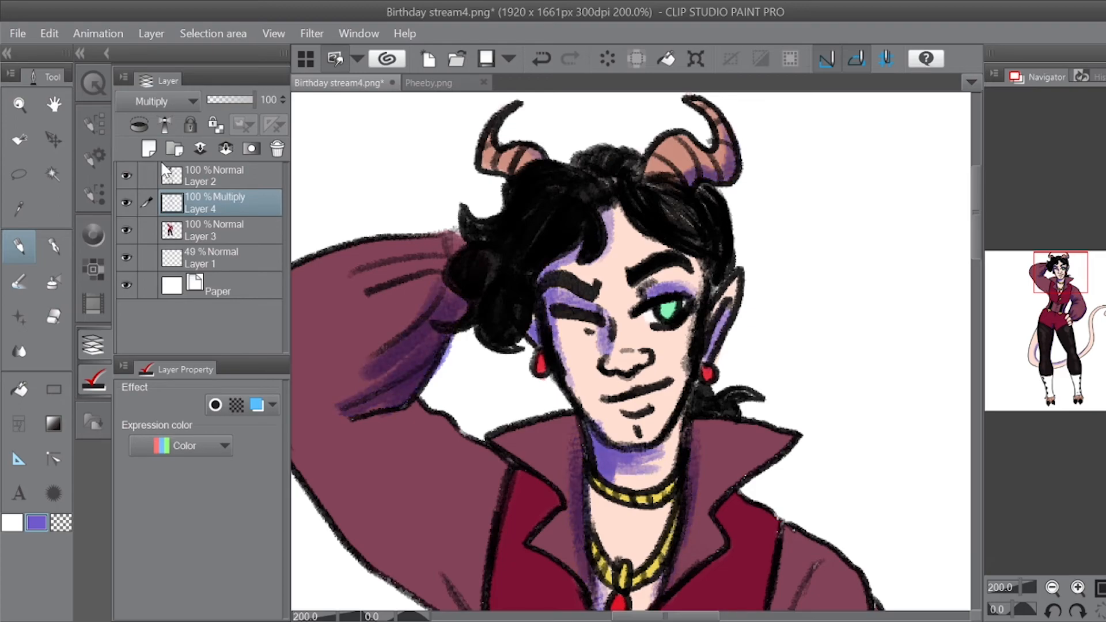
Step: Add violet shading on the shirt's waist beside the button line and on the inner thigh below the shorts
left_click_drag(1062, 270, 1061, 299)
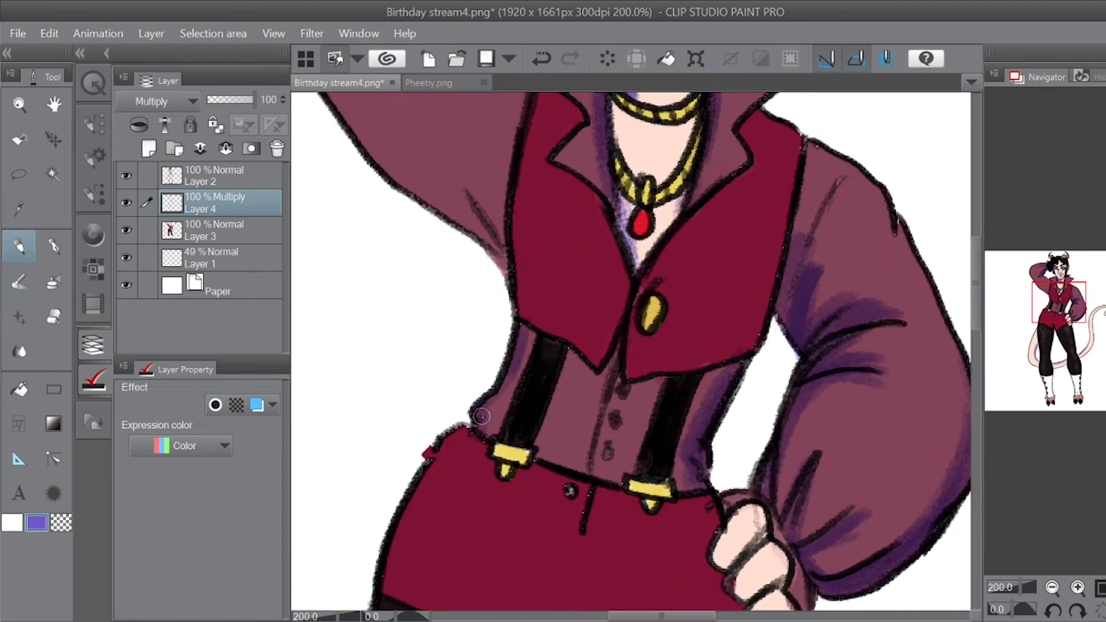
left_click_drag(602, 360, 592, 452)
left_click_drag(1062, 308, 1065, 375)
mouse_move(504, 456)
left_mouse_down()
mouse_move(489, 547)
mouse_move(501, 553)
left_mouse_up()
scroll(501, 552, "up", 4)
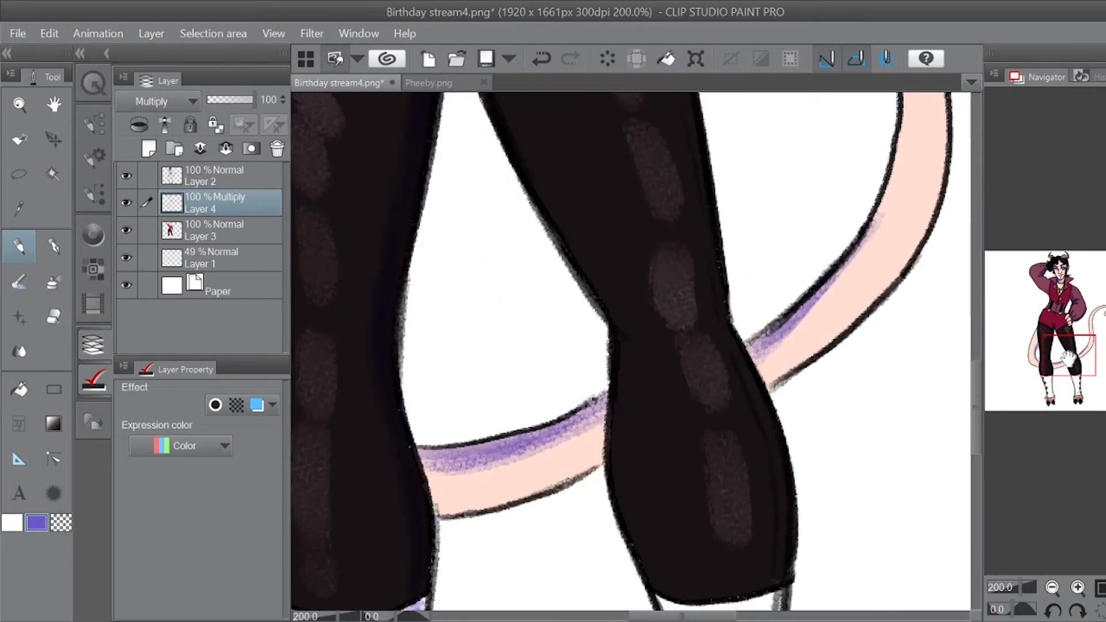
Step: Shade the inner edge of the white boot on the leg with the tail behind it in violet, from knee to hoof
scroll(576, 460, "down", 8)
left_click_drag(513, 373, 514, 410)
left_click_drag(515, 300, 523, 479)
left_click_drag(507, 381, 534, 523)
mouse_move(515, 443)
left_mouse_down()
mouse_move(542, 562)
mouse_move(547, 553)
mouse_move(541, 568)
mouse_move(533, 559)
mouse_move(510, 574)
mouse_move(502, 603)
left_mouse_up()
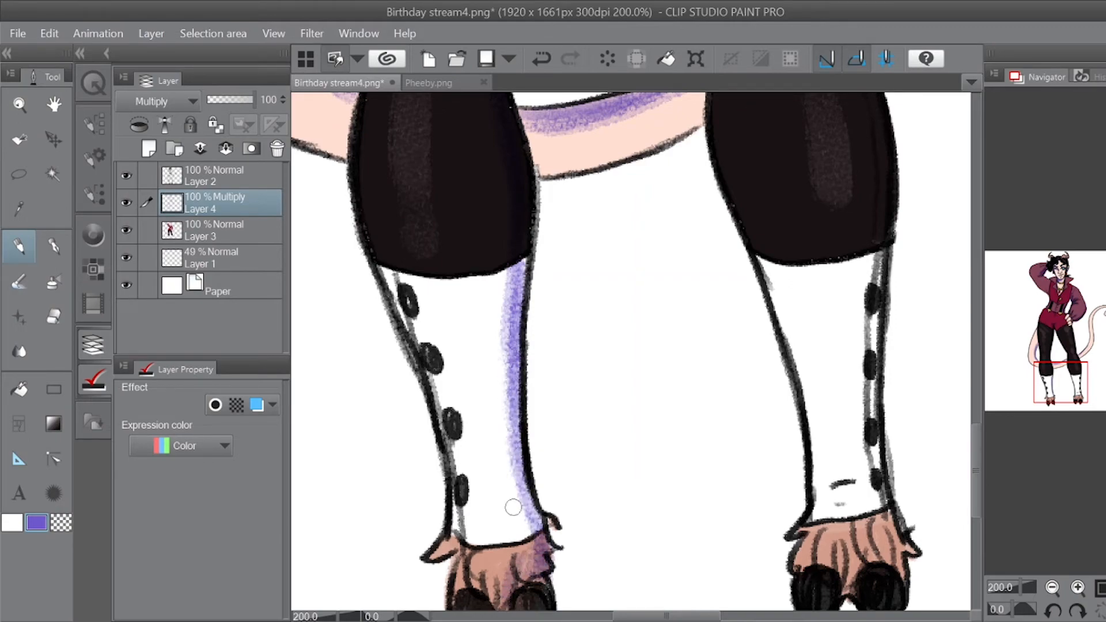
scroll(633, 231, "up", 10)
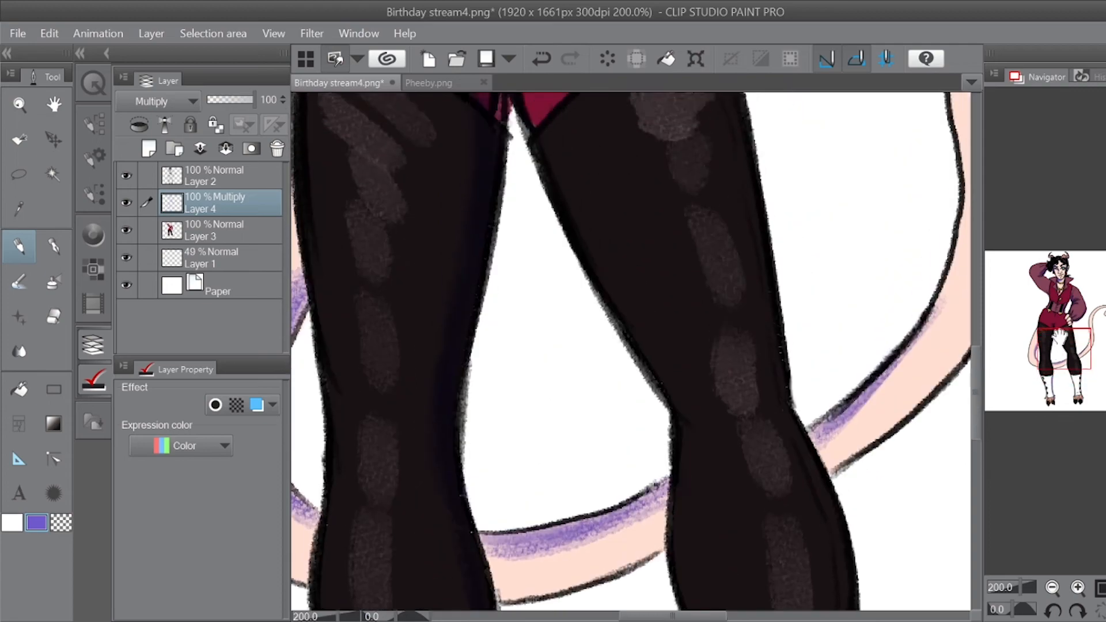
Step: Paint violet shadows on the inner thigh under the shorts and on the undersides of the fingers resting on the hip
mouse_move(533, 163)
left_mouse_down()
mouse_move(545, 230)
mouse_move(536, 217)
left_mouse_up()
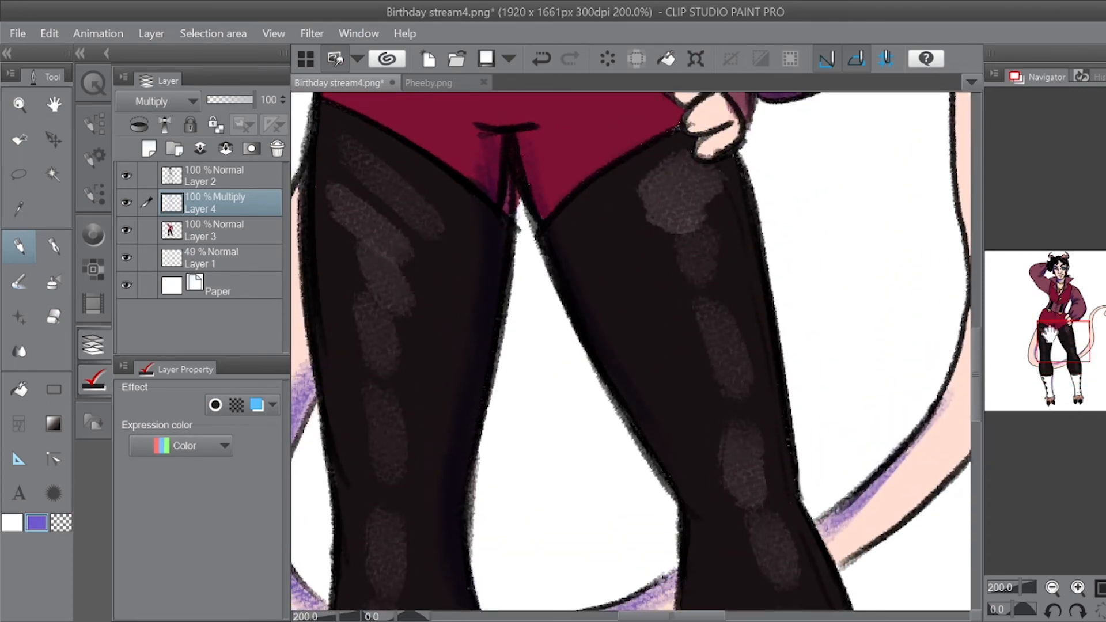
scroll(606, 211, "up", 3)
mouse_move(607, 210)
left_mouse_down()
mouse_move(651, 190)
mouse_move(610, 242)
mouse_move(634, 260)
mouse_move(667, 237)
mouse_move(645, 264)
mouse_move(668, 285)
mouse_move(643, 300)
left_mouse_up()
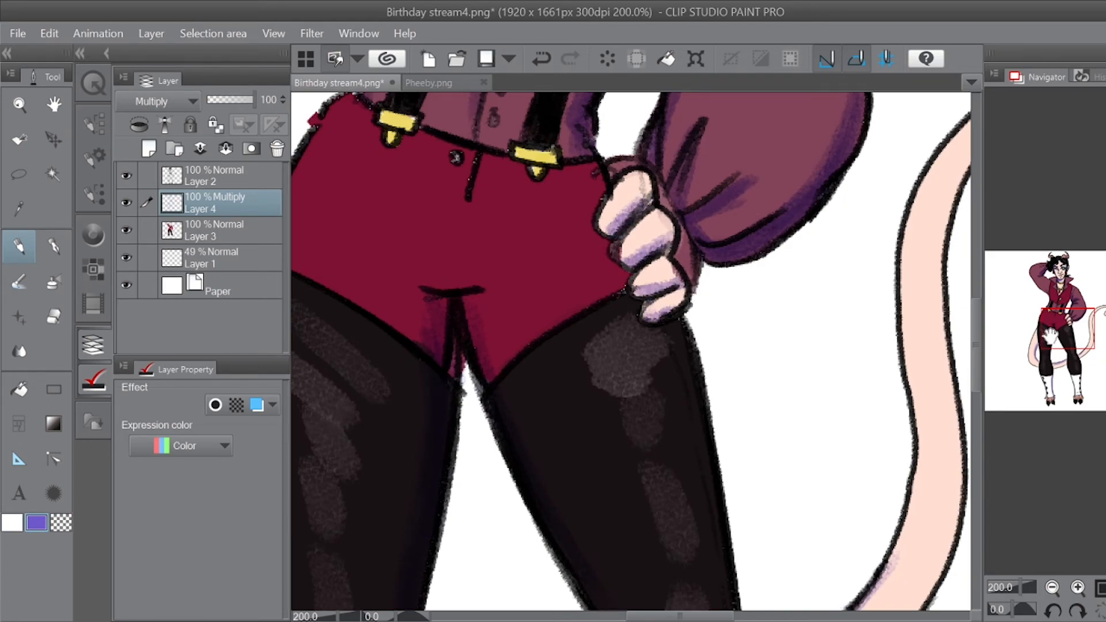
scroll(643, 300, "up", 10)
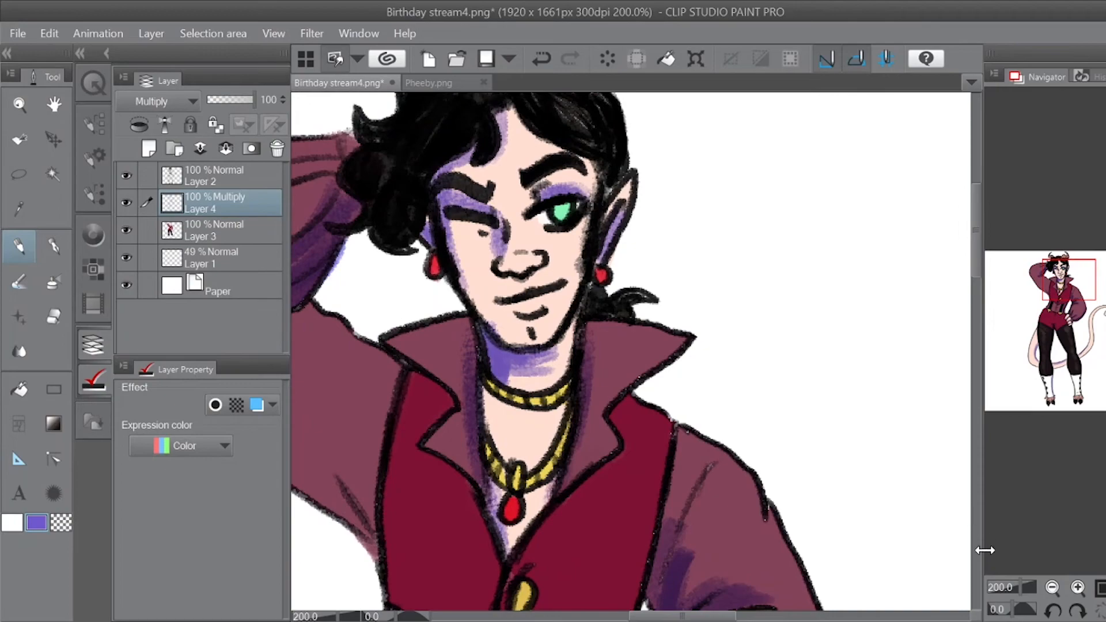
Step: Lower the opacity of the Multiply shadow layer, Layer 4, to 73
left_click(1014, 584)
left_click(1012, 585)
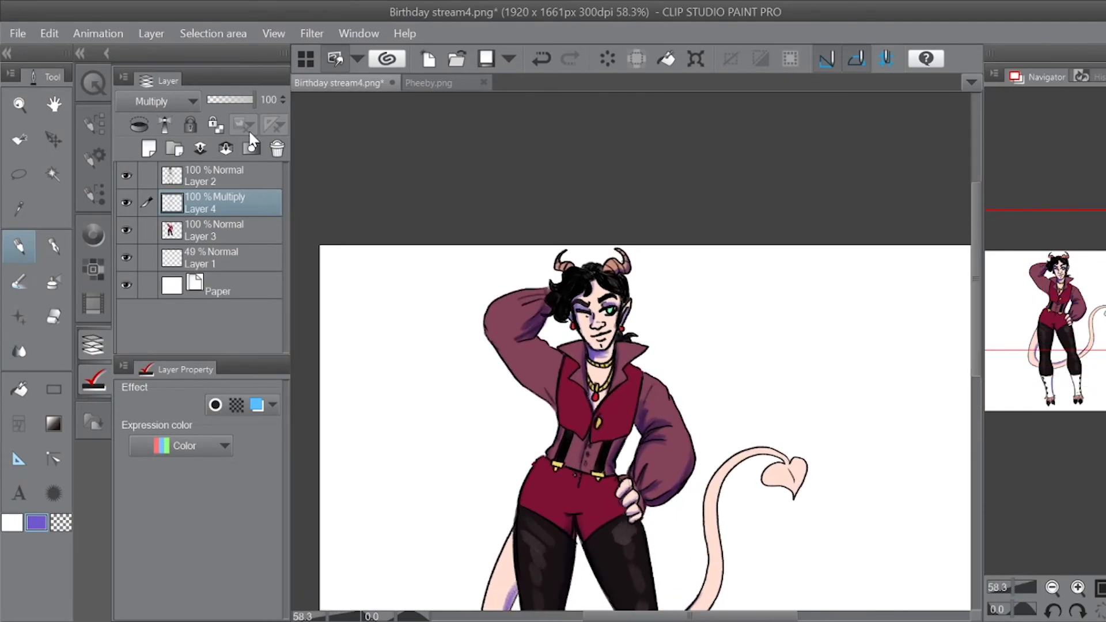
left_click_drag(253, 98, 241, 99)
left_click_drag(1077, 305, 1079, 343)
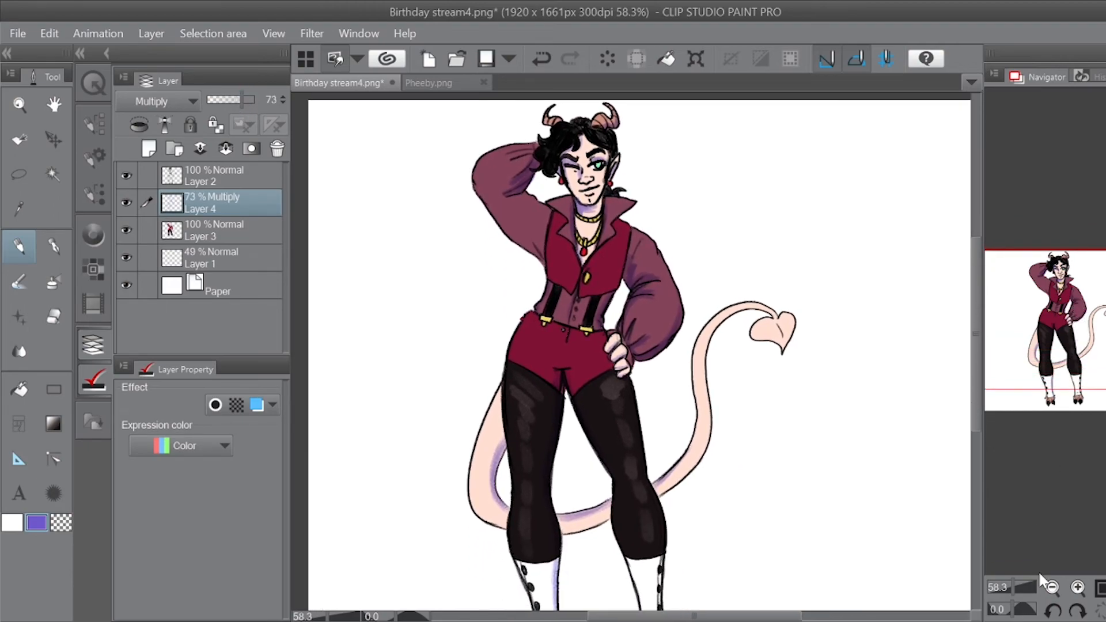
Step: Pick a rosy pink based on the face's skin color and paint the lower lip with it on Layer 3
left_click(1024, 586)
left_click_drag(1023, 587, 1019, 588)
left_click_drag(1065, 315, 1059, 280)
left_click(599, 276, "alt")
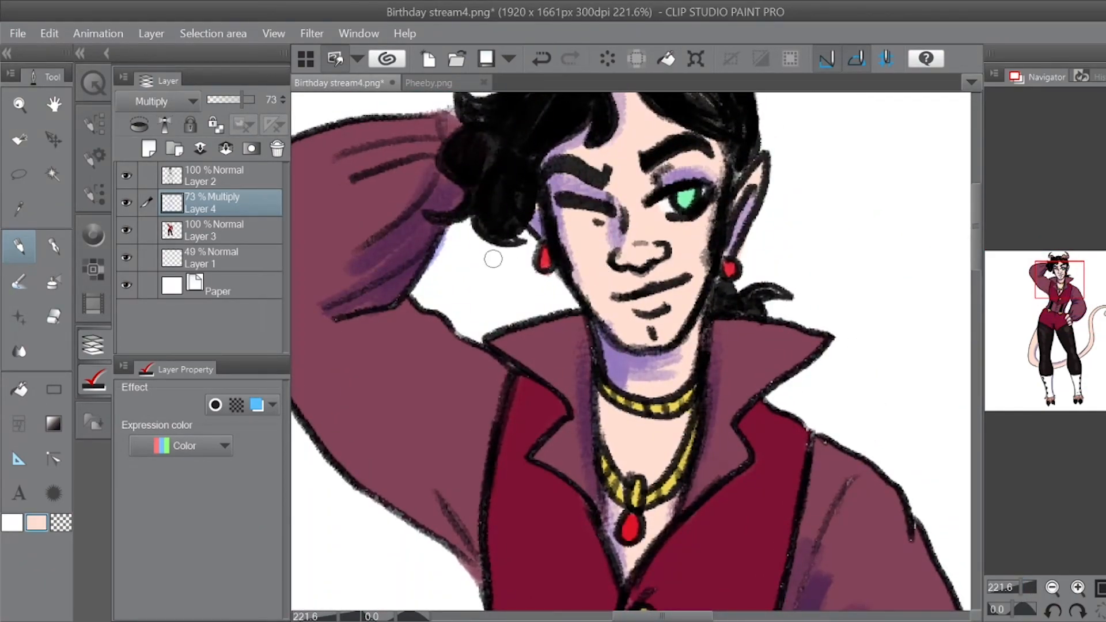
left_click(244, 239)
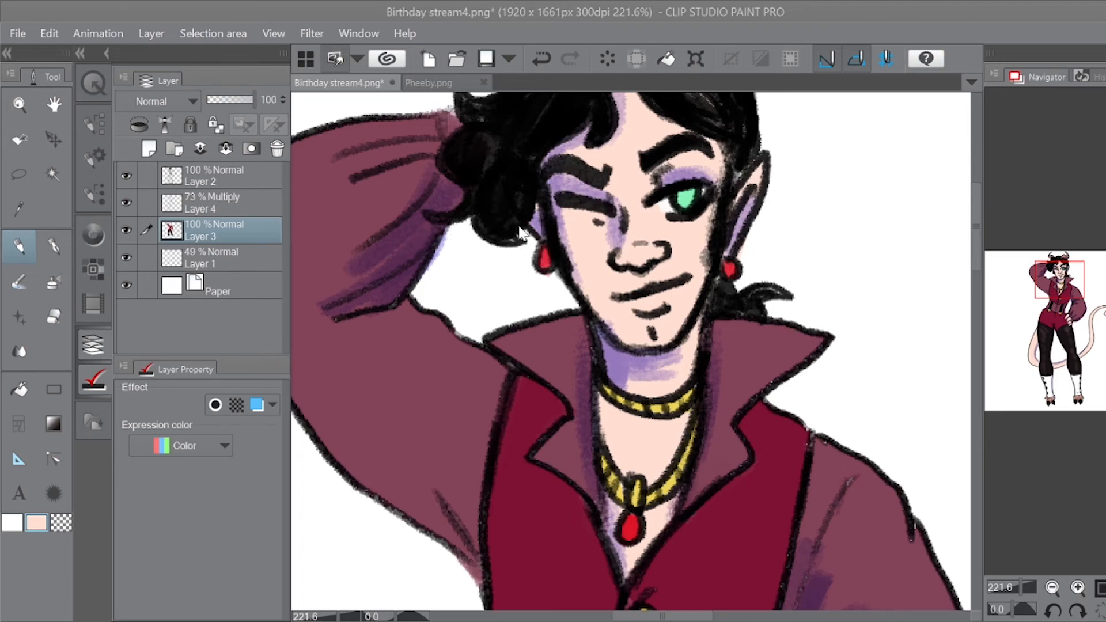
left_click(94, 235)
left_click(139, 252)
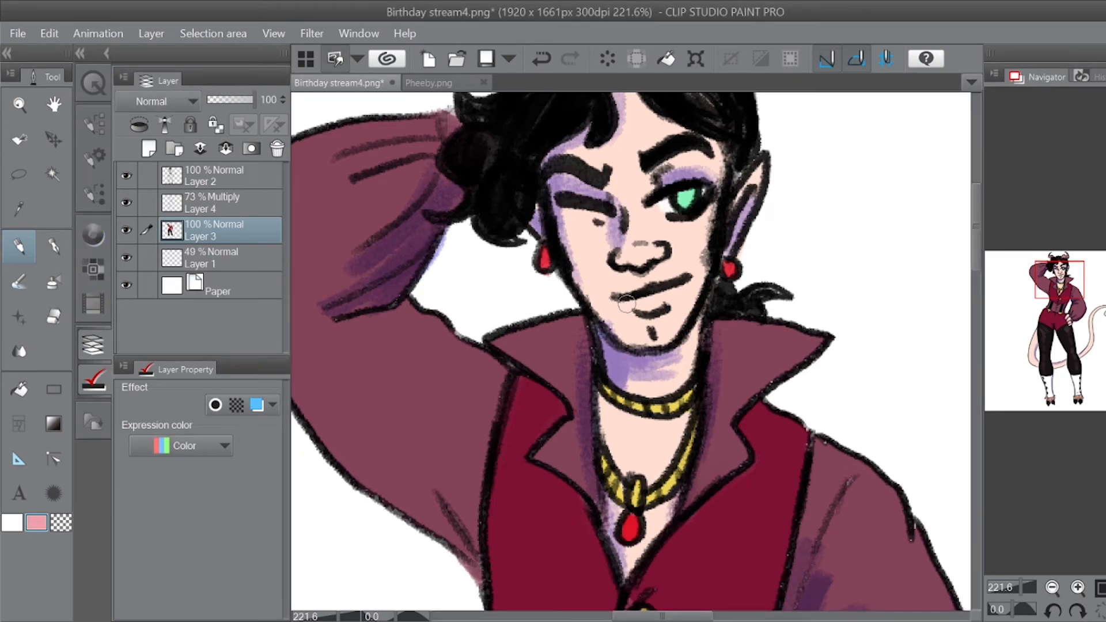
mouse_move(626, 303)
left_mouse_down()
mouse_move(672, 288)
mouse_move(621, 294)
mouse_move(626, 318)
left_mouse_up()
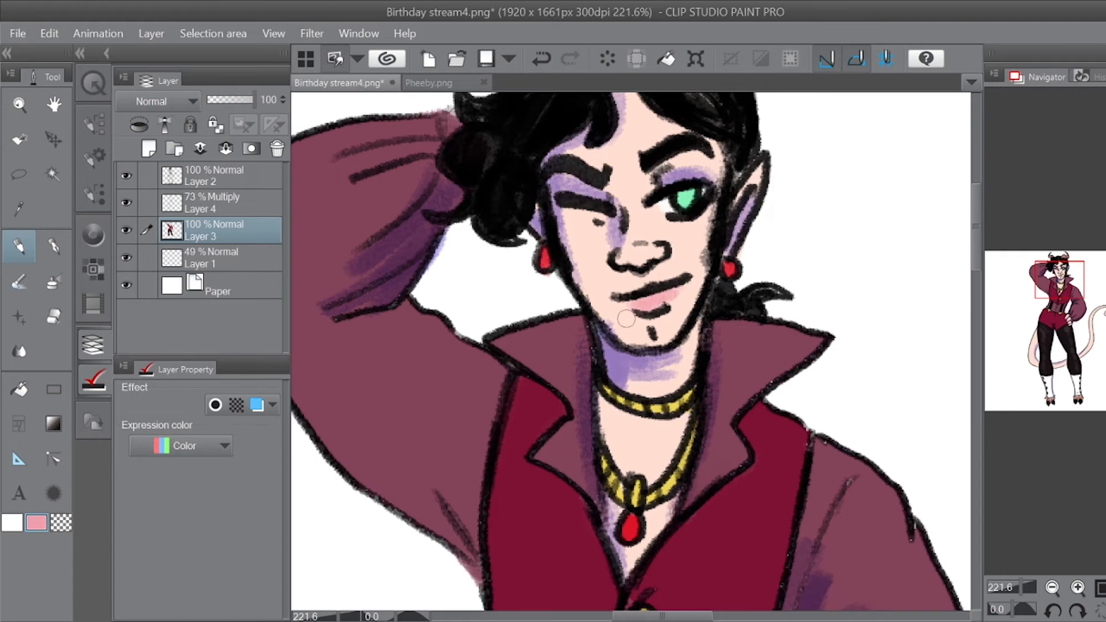
Step: Sample the skin color from the face and trim the edges of the pink lower lip with the Design pencil
left_click(98, 128)
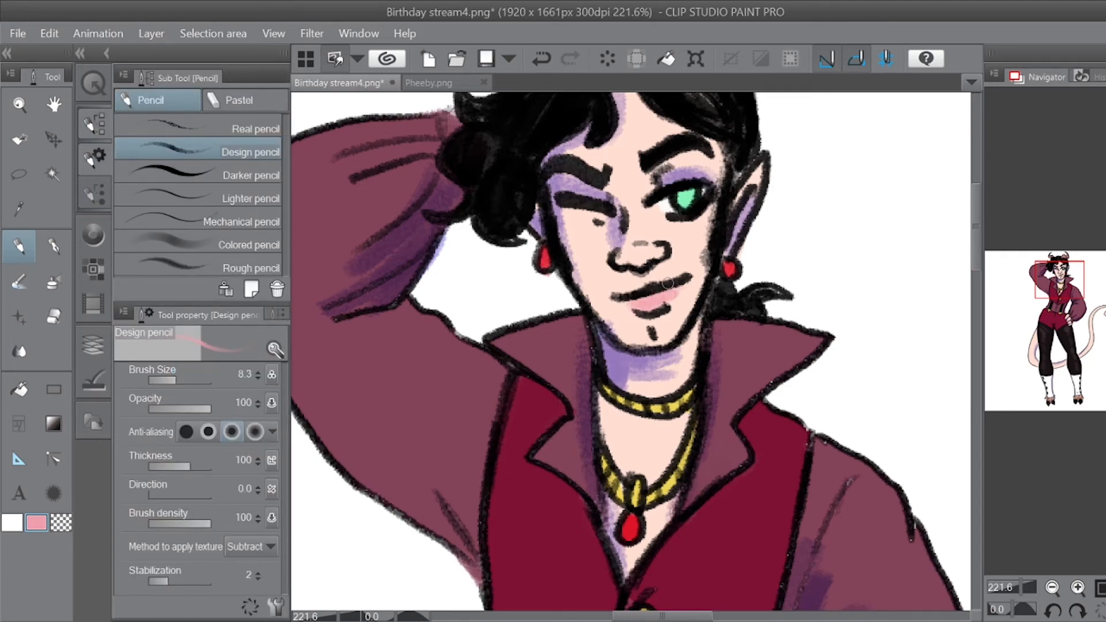
left_click(605, 285, "alt")
left_click_drag(634, 312, 677, 296)
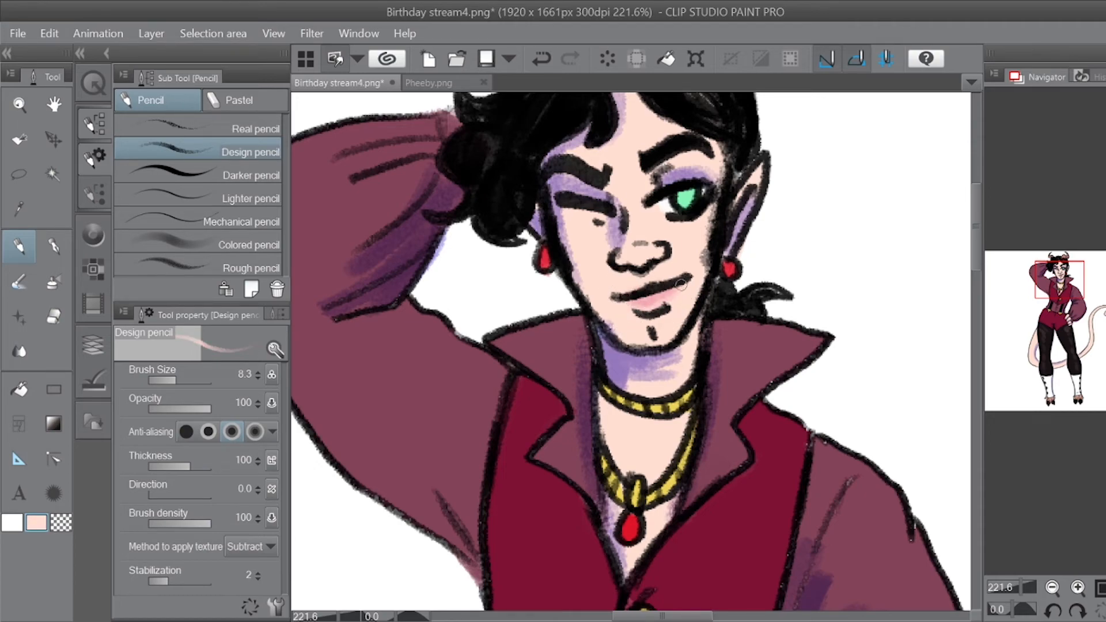
Step: Paint a small white highlight in the green eye on Layer 2 with the Design pencil at brush size 4.3
left_click_drag(1018, 581, 1022, 578)
left_click(871, 265, "alt")
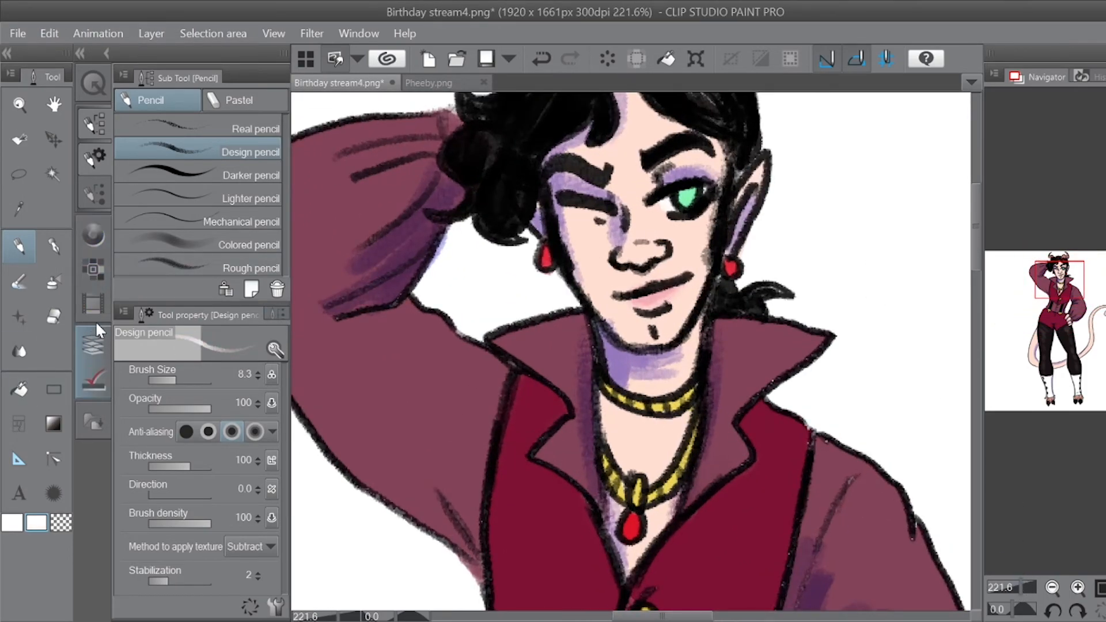
left_click(94, 345)
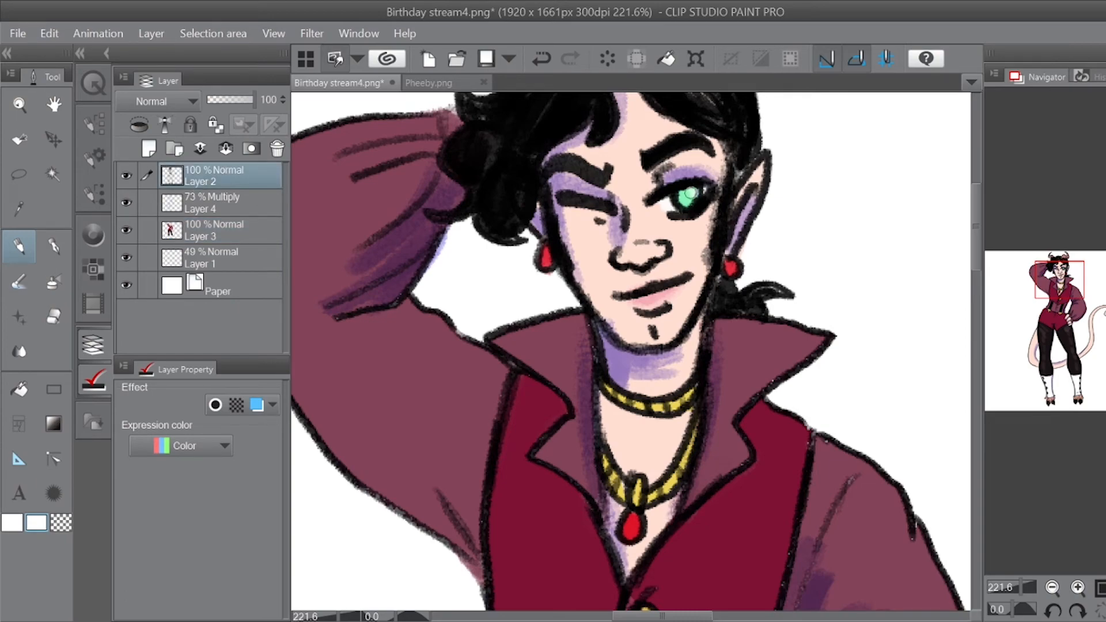
key("ctrl+z")
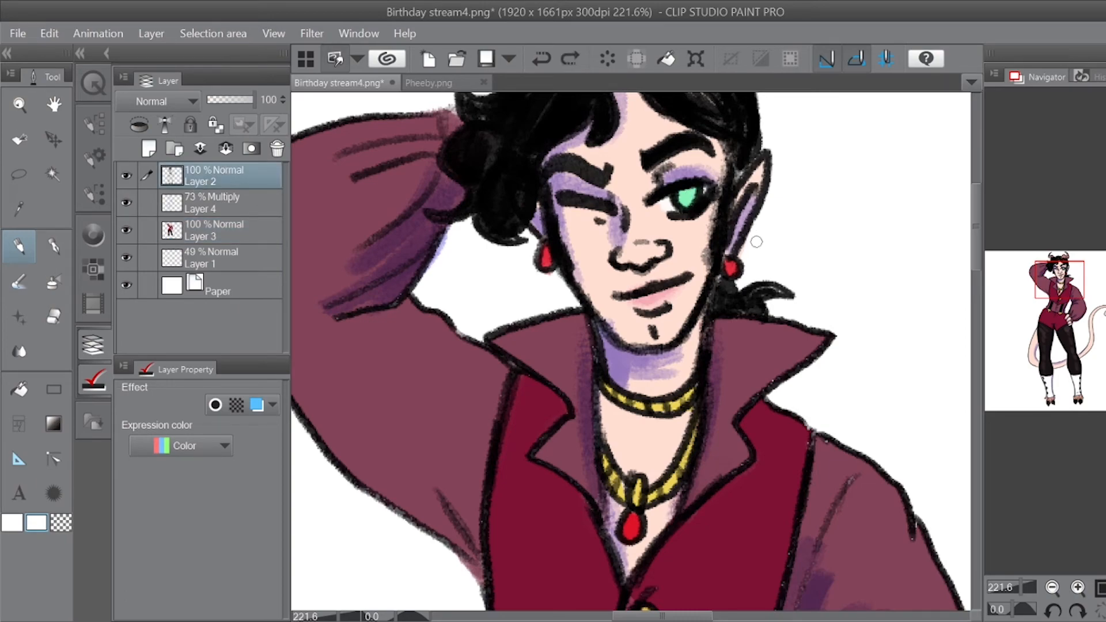
left_click(95, 128)
left_click_drag(171, 379, 173, 373)
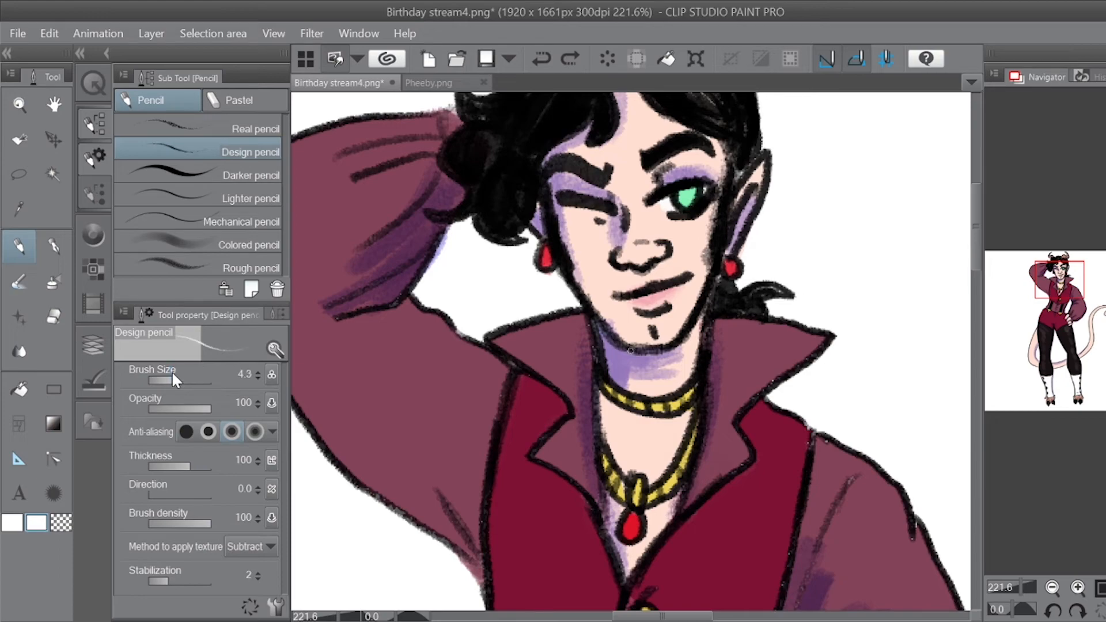
left_click_drag(687, 194, 692, 193)
Step: Crop the canvas with a rectangular selection around the character to 1256 x 1654 px, and clear the selection
left_click_drag(1031, 582, 1014, 584)
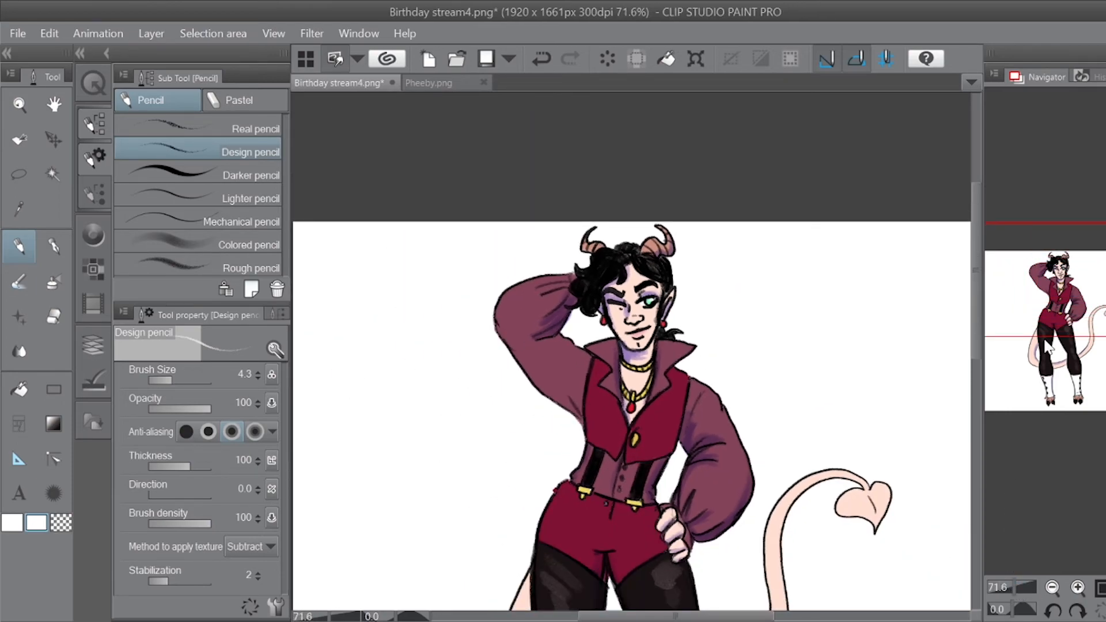
left_click(1006, 582)
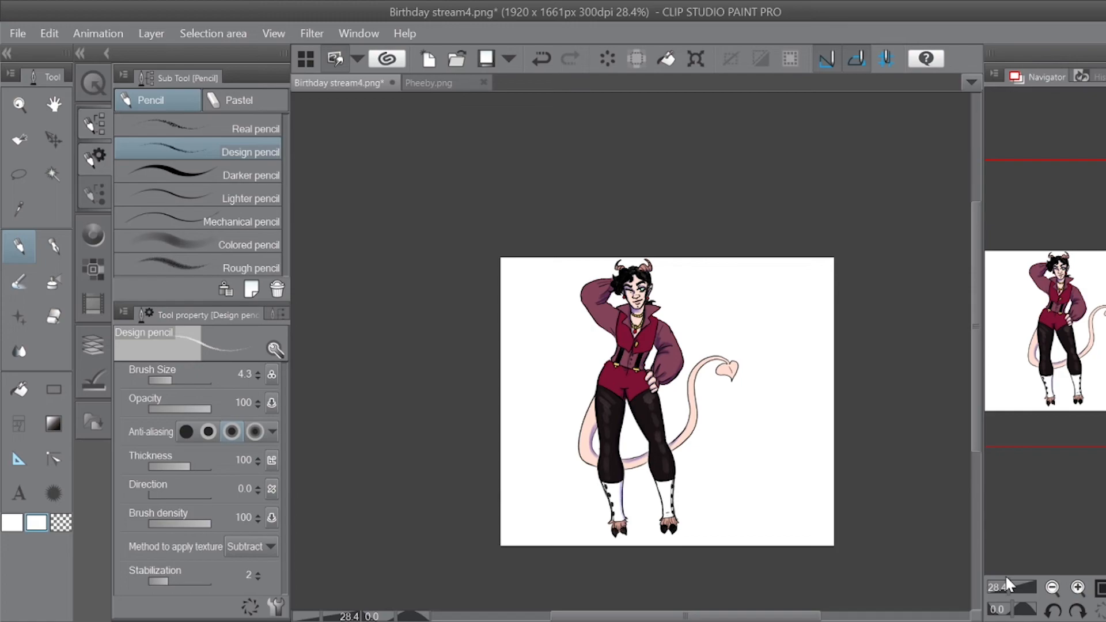
key("m")
left_click_drag(540, 257, 757, 545)
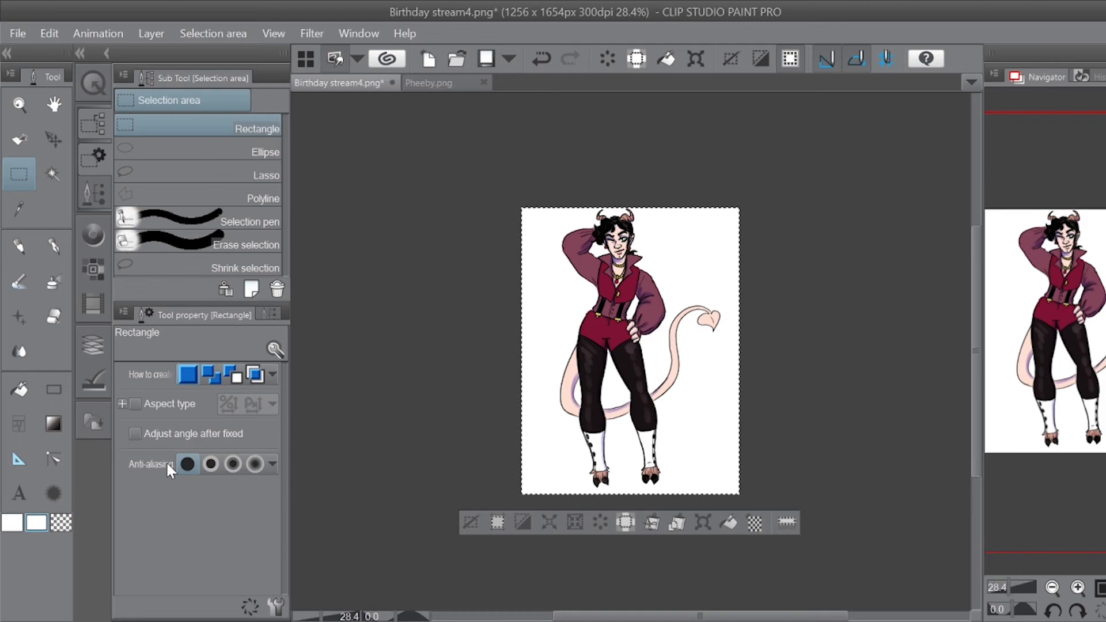
key("ctrl+d")
Step: Add a new raster layer directly above Layer 1, below the character's color layer
left_click(93, 381)
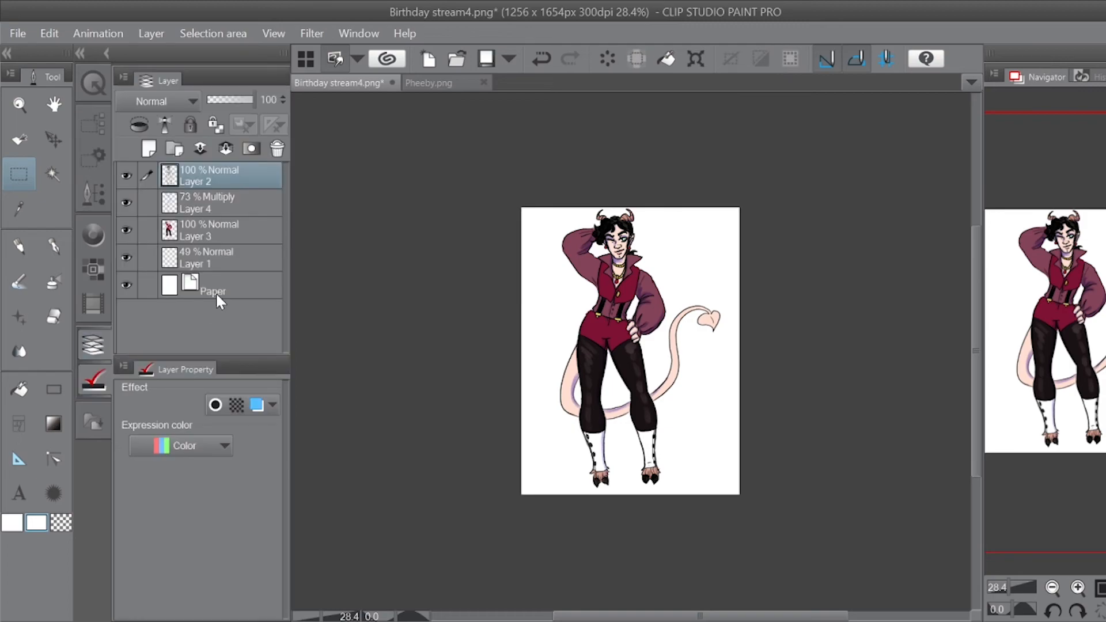
left_click(223, 255)
left_click(149, 150)
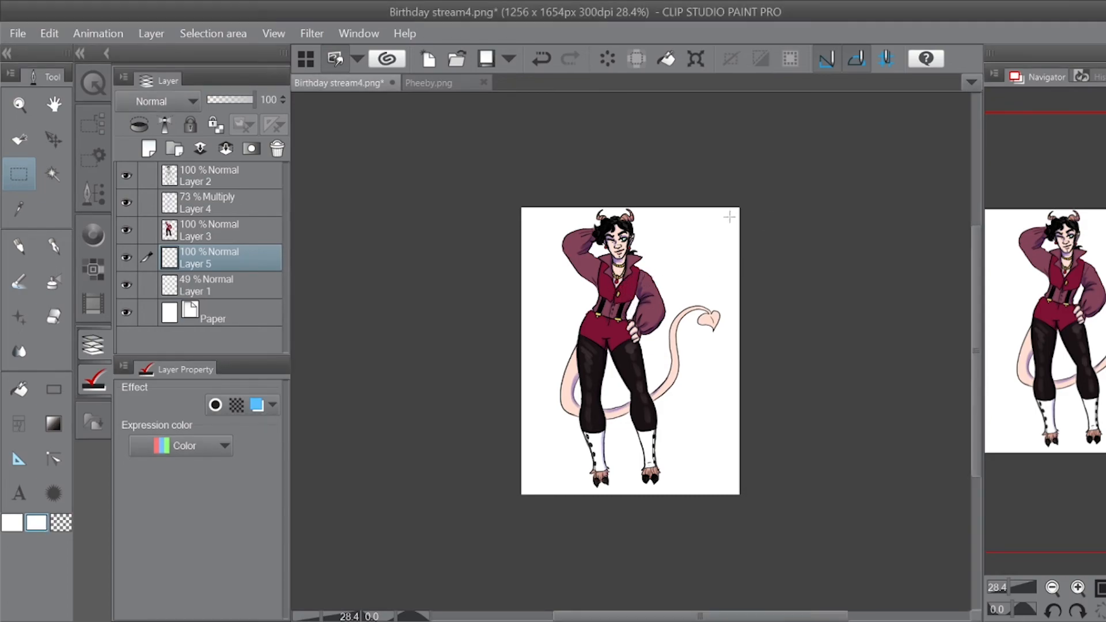
Step: Look over the reference image Pheeby.png, return to the birthday drawing and close the reference
left_click(439, 86)
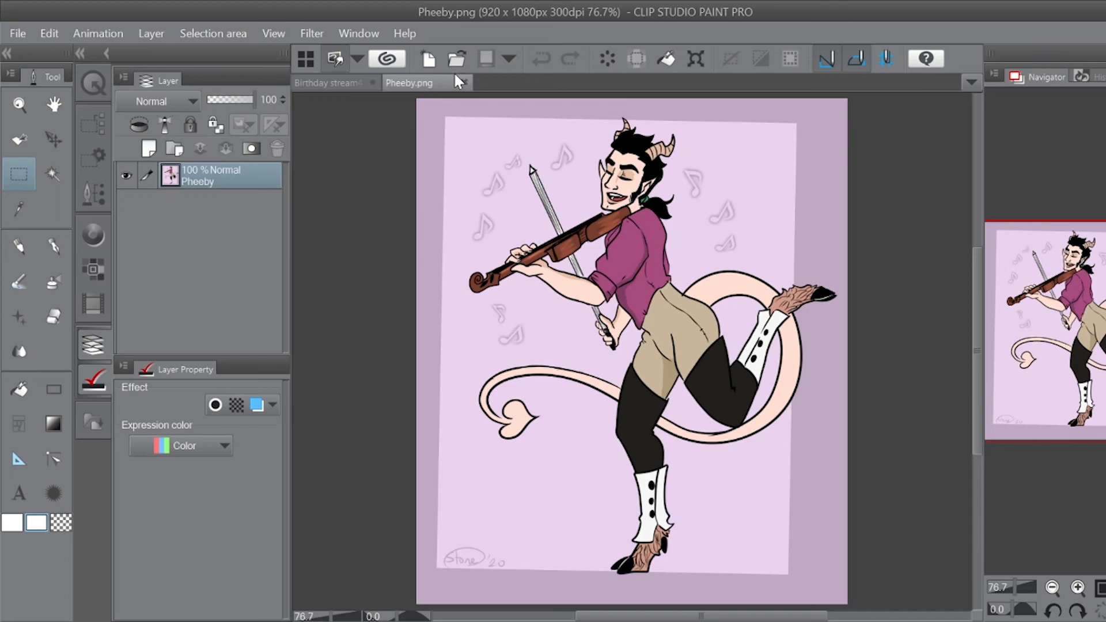
left_click(338, 84)
left_click(482, 83)
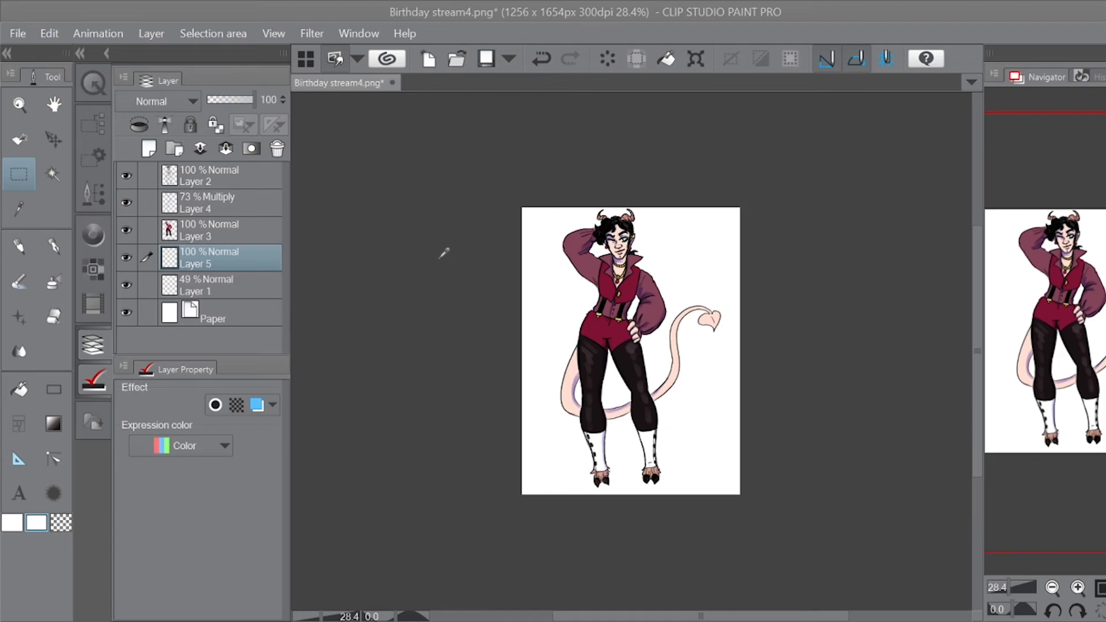
Step: Fill the background on Layer 5 with mint green using the Fill tool set to refer only to the editing layer
left_click(754, 194)
left_click(22, 391)
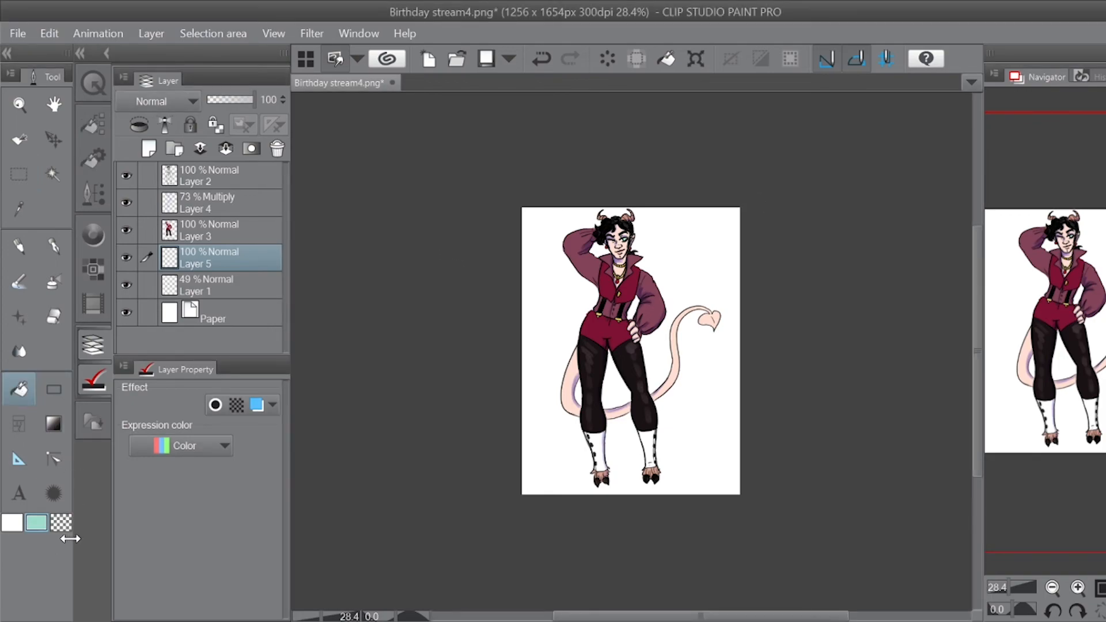
left_click(102, 121)
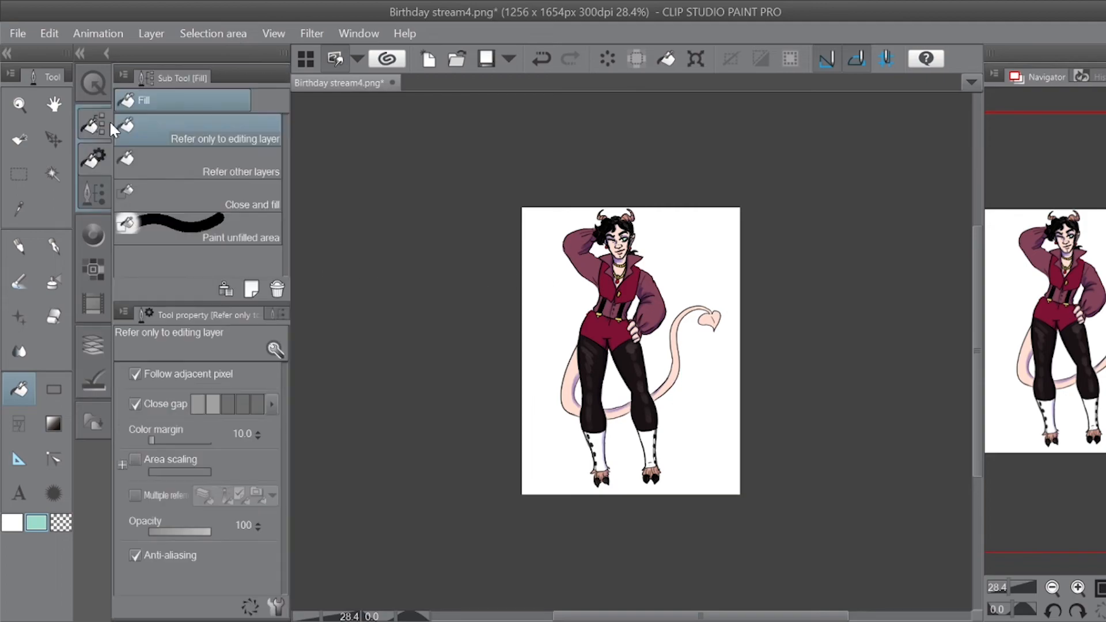
left_click(544, 328)
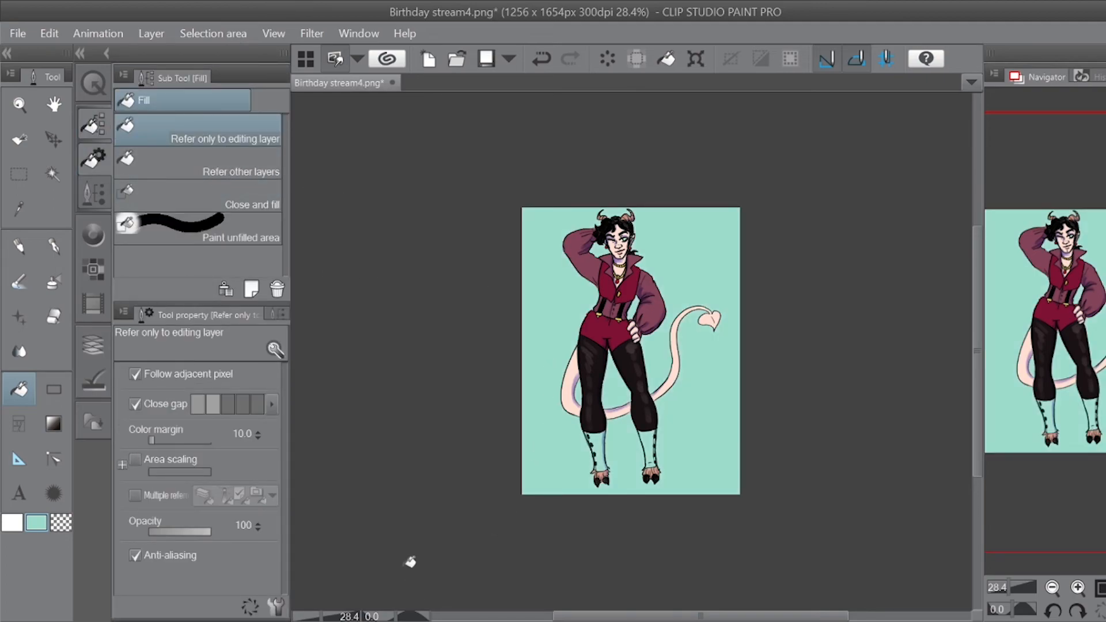
Step: Try pale pink, a stronger pink and red as the background fill on Layer 5
left_click(92, 346)
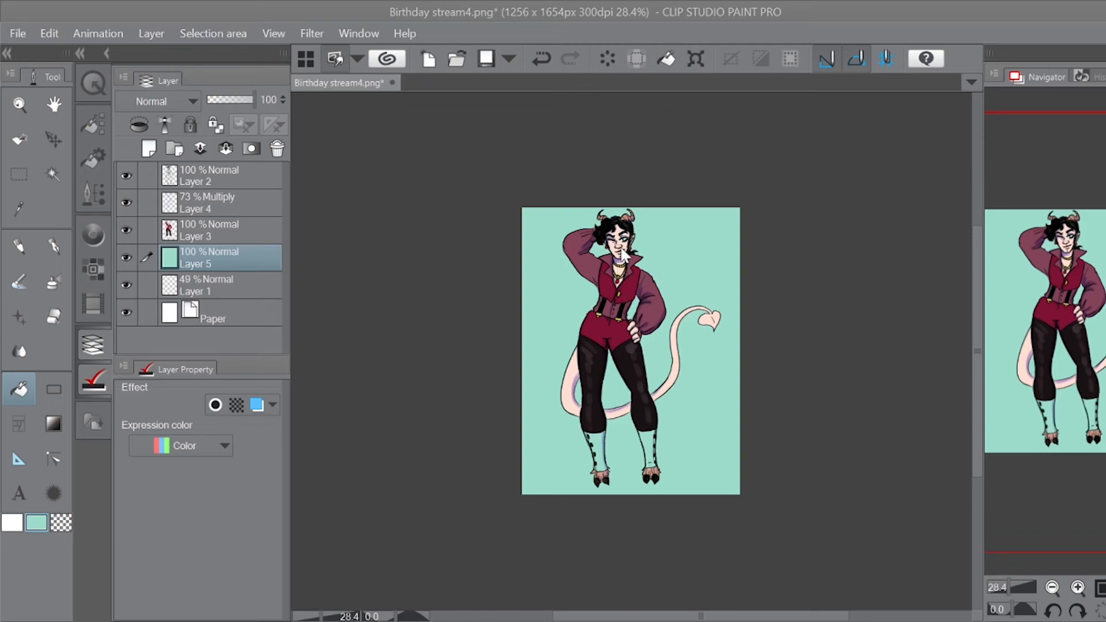
left_click(771, 200)
left_click(566, 308)
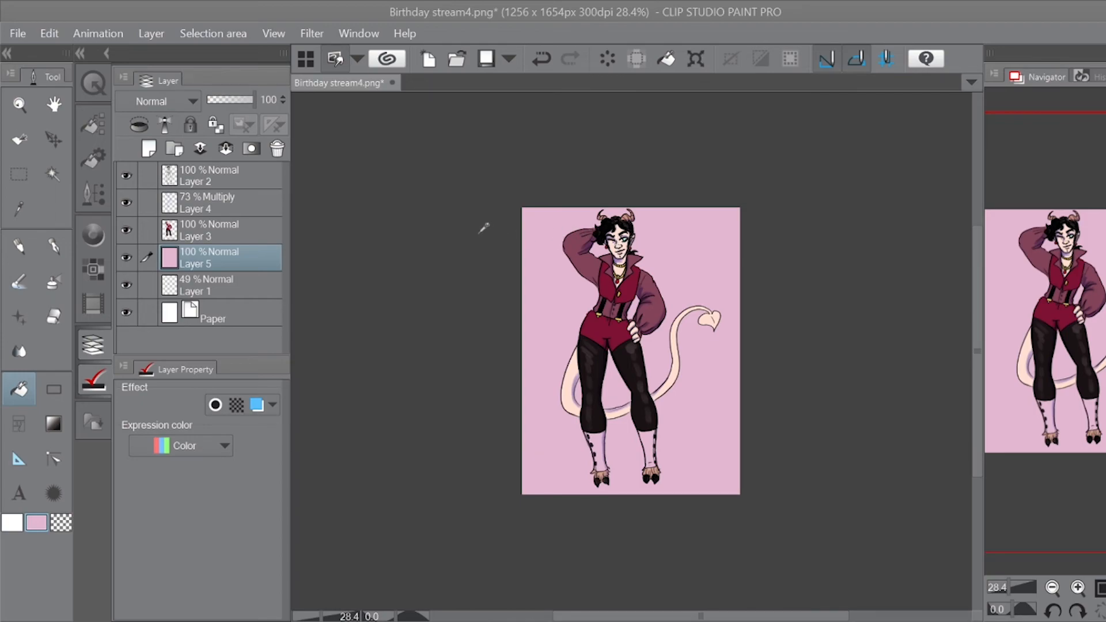
left_click(764, 199)
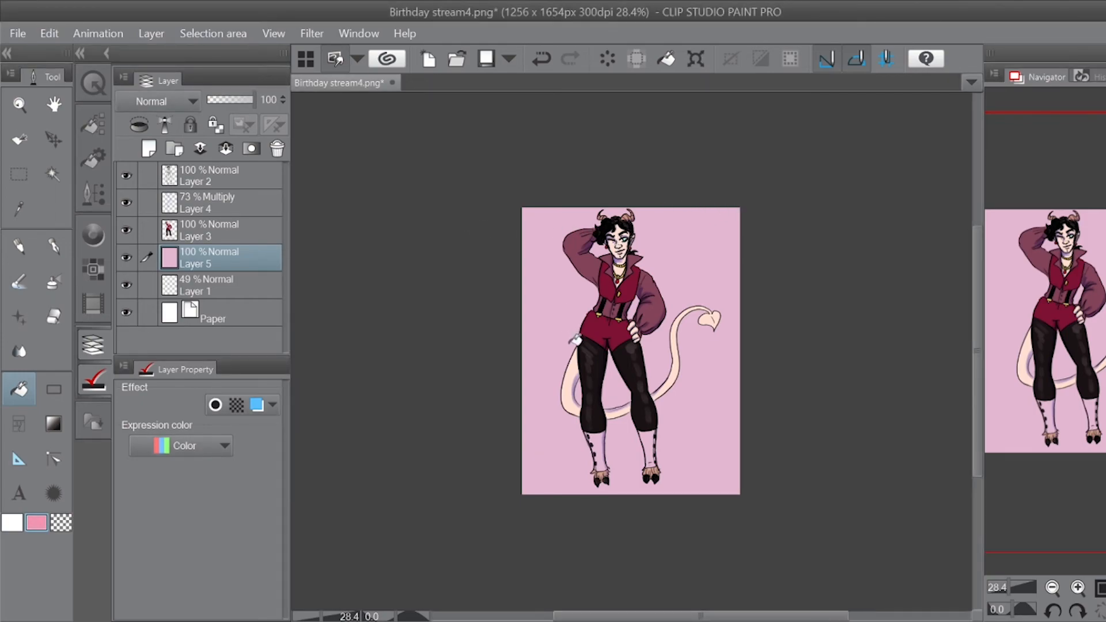
left_click(574, 341)
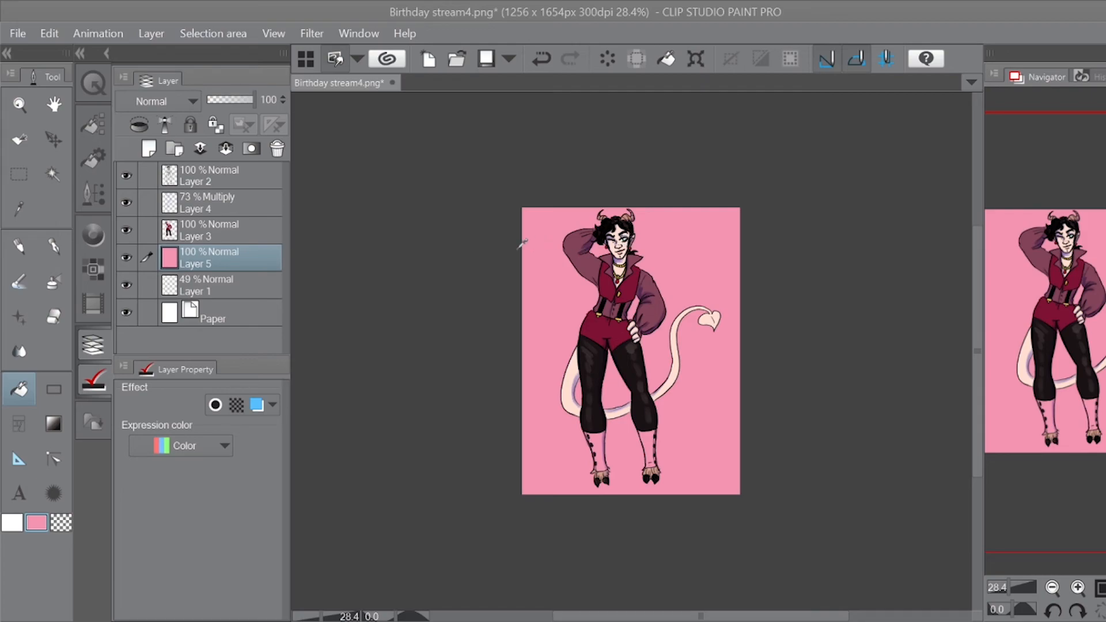
left_click(560, 377)
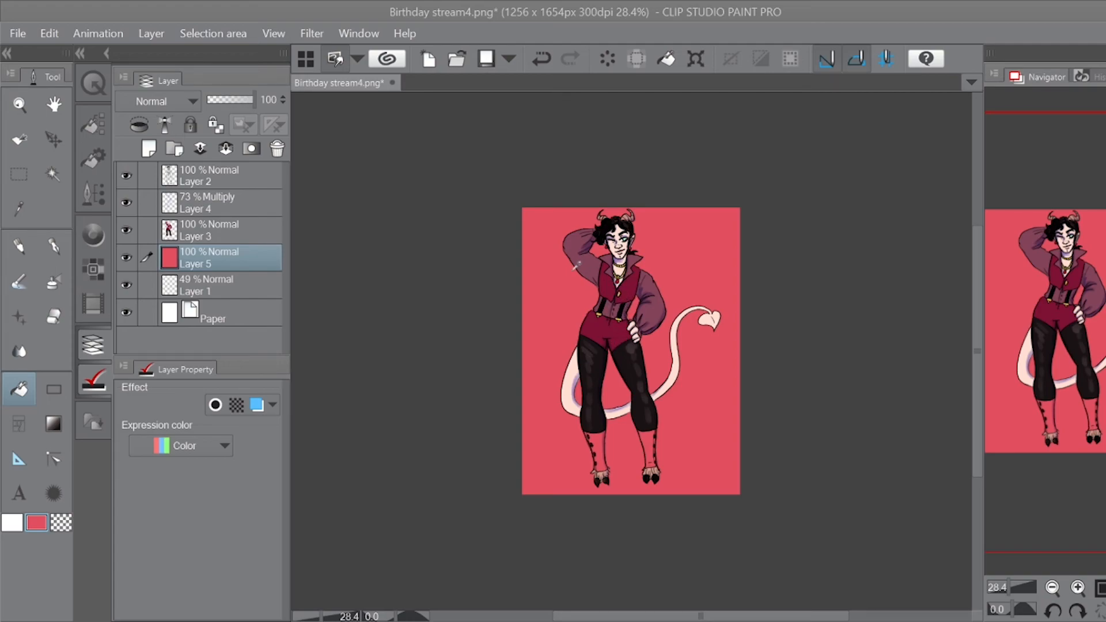
Step: Choose a light violet and fill the background on Layer 5 with it
left_click(733, 211)
left_click(554, 315)
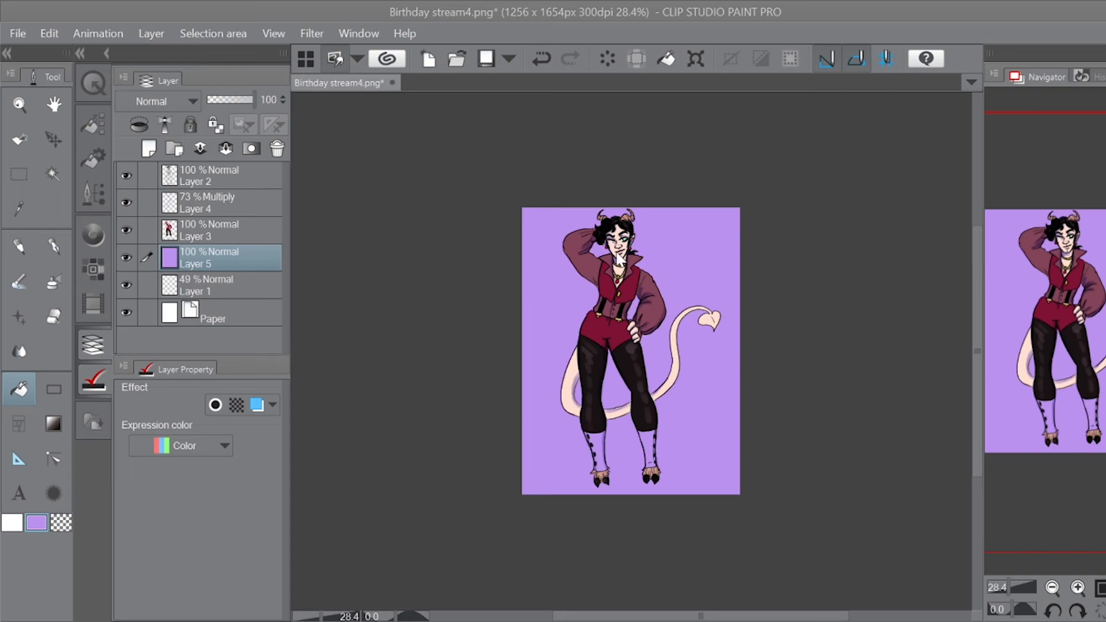
Step: Fill the background on Layer 5 with medium pink
left_click(558, 303)
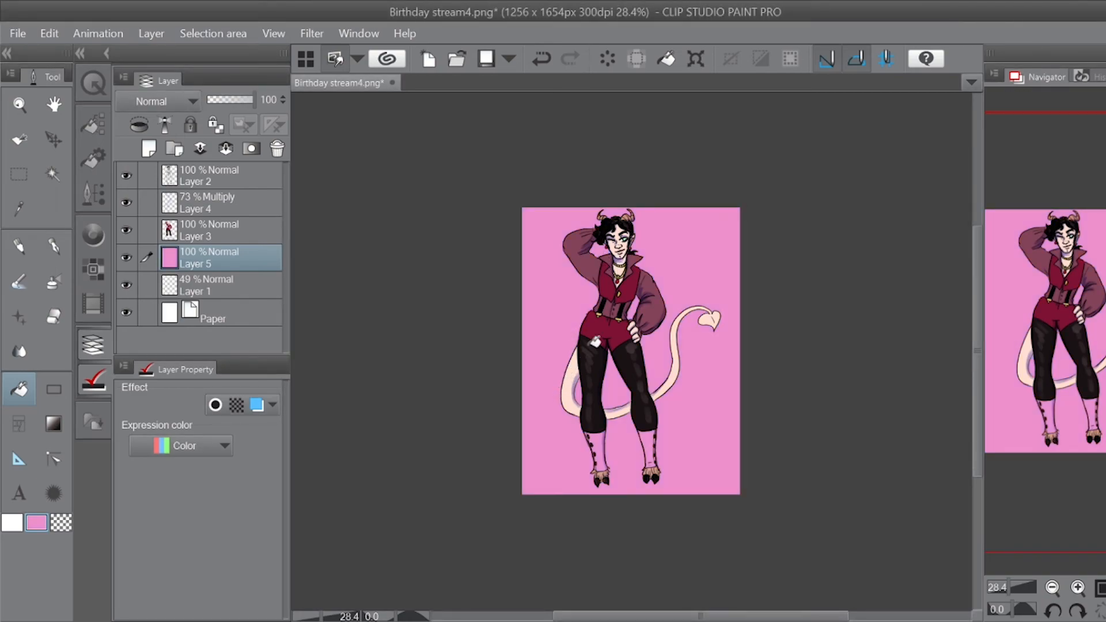
Step: Fill both of the figure's buttoned boots with white on Layer 3 using the Fill tool set to refer to other layers
left_click_drag(1010, 586, 1016, 586)
left_click_drag(1070, 280, 1067, 345)
left_click(228, 233)
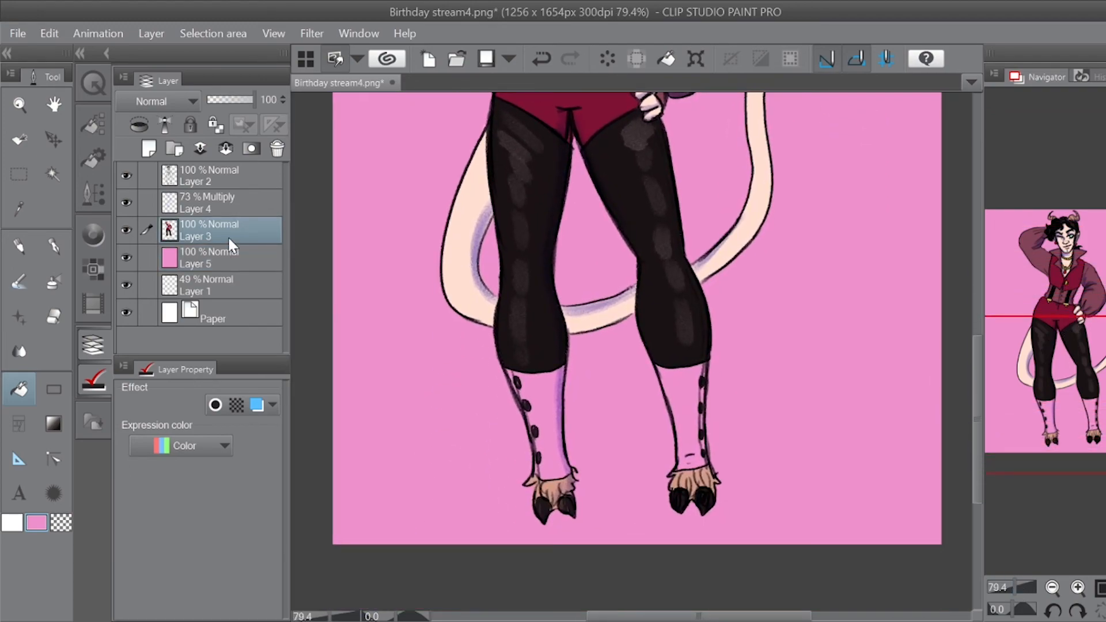
key("x")
key("p")
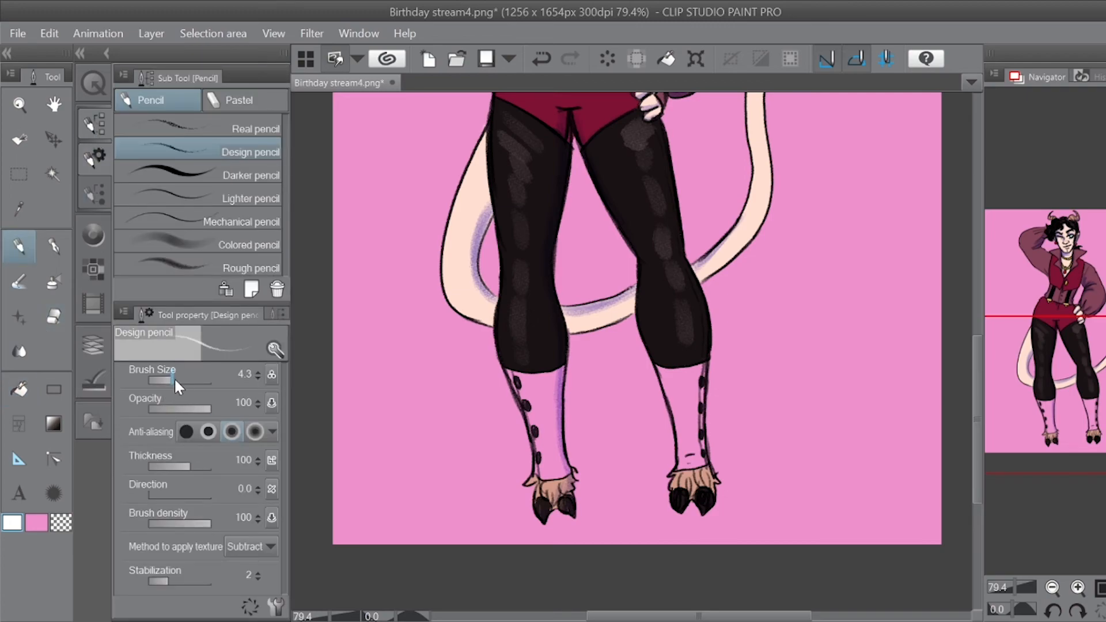
key("g")
left_click(574, 463)
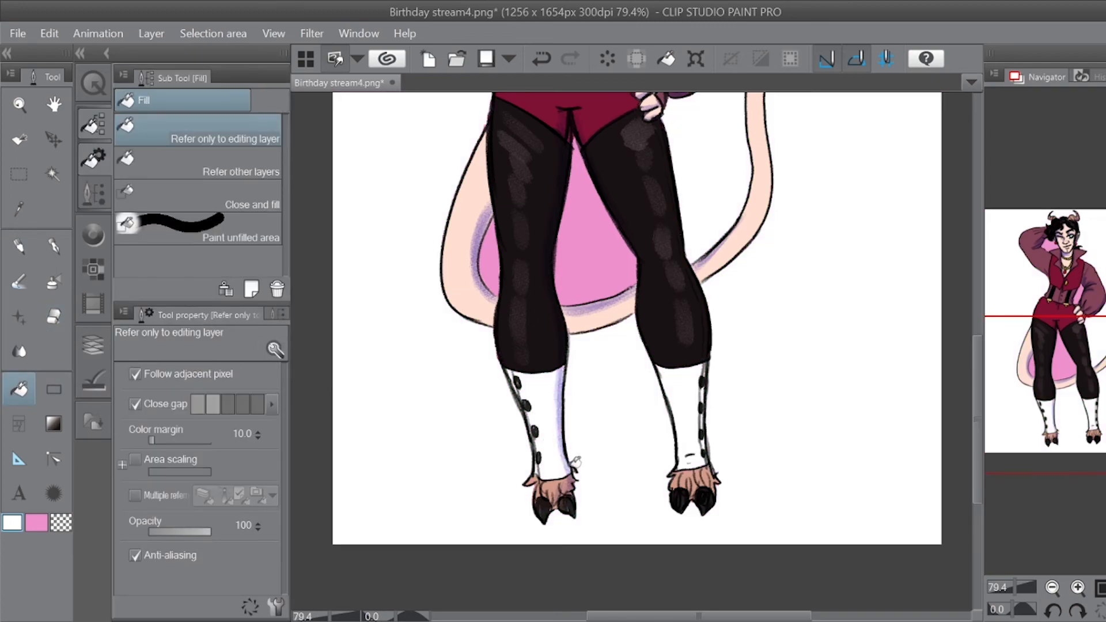
key("ctrl+z")
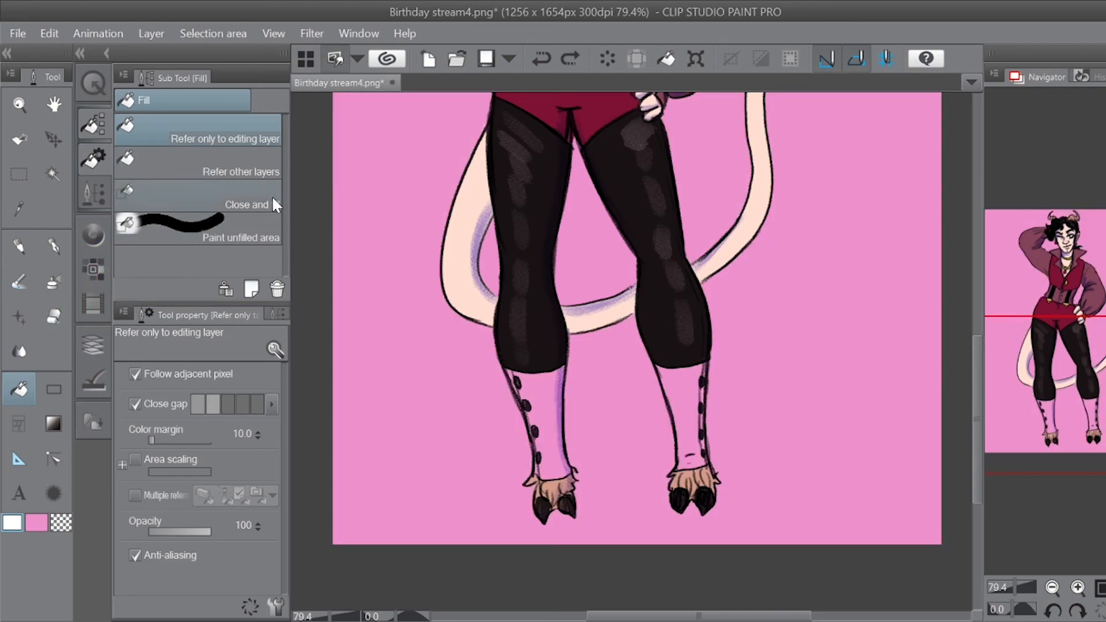
left_click(190, 168)
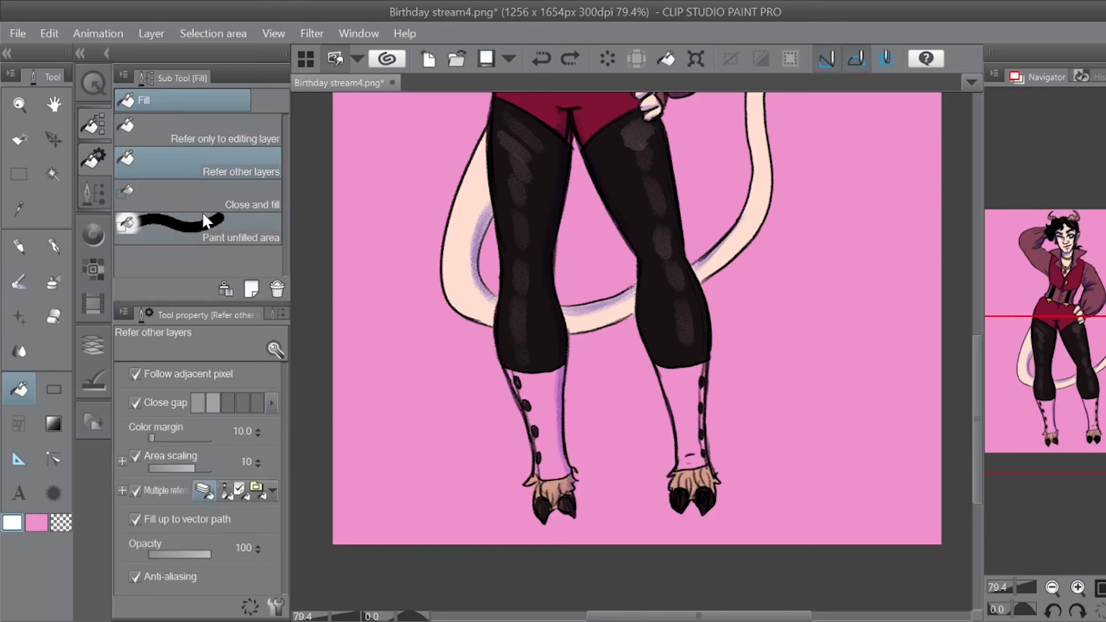
left_click(550, 396)
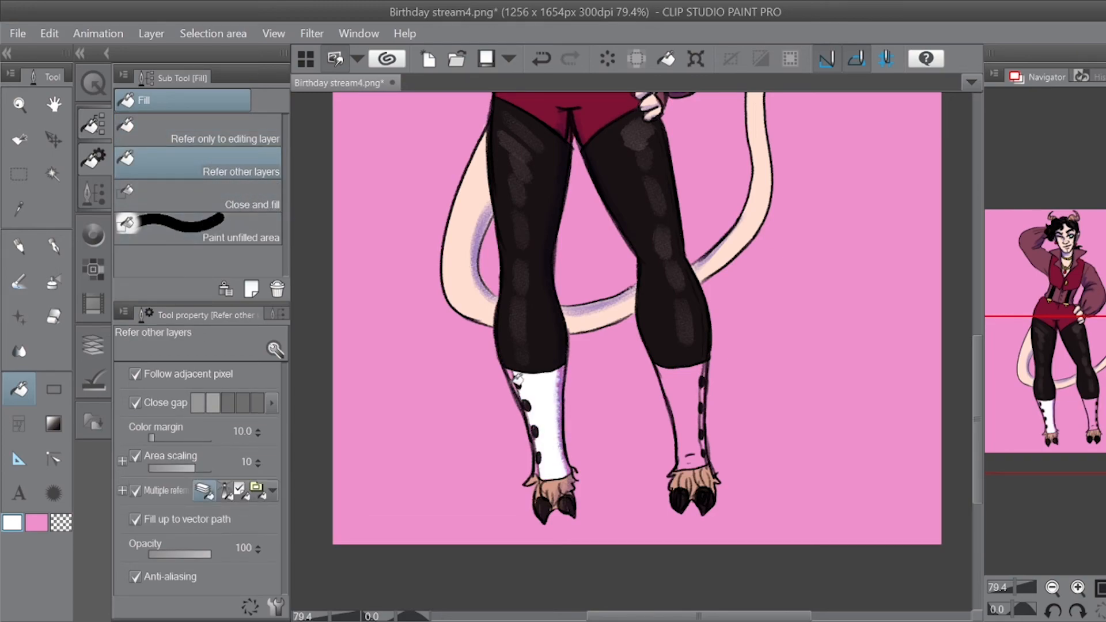
left_click(680, 381)
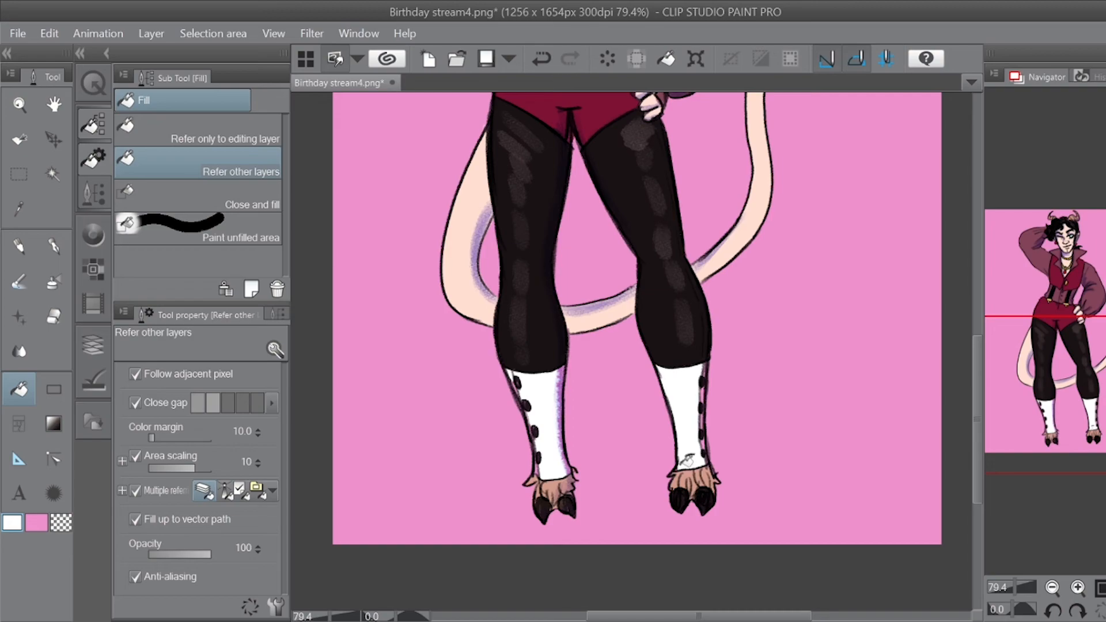
Step: Touch up the unfilled edges around the boot buttons and cuffs in white with the Design pencil at brush size 18
left_click(19, 241)
mouse_move(550, 394)
left_mouse_down()
mouse_move(558, 368)
mouse_move(551, 399)
left_mouse_up()
key("ctrl+z")
left_click_drag(184, 379, 183, 381)
left_click_drag(515, 373, 536, 450)
mouse_move(522, 398)
left_mouse_down()
mouse_move(537, 467)
mouse_move(549, 474)
mouse_move(558, 440)
mouse_move(566, 471)
mouse_move(560, 372)
left_mouse_up()
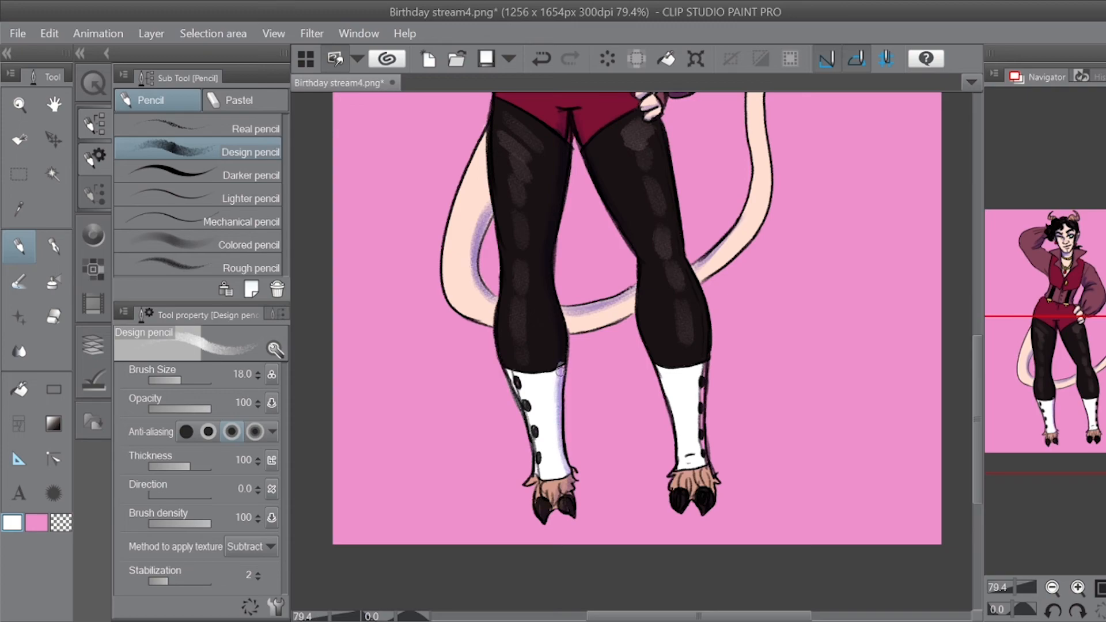
left_click(555, 355, "alt")
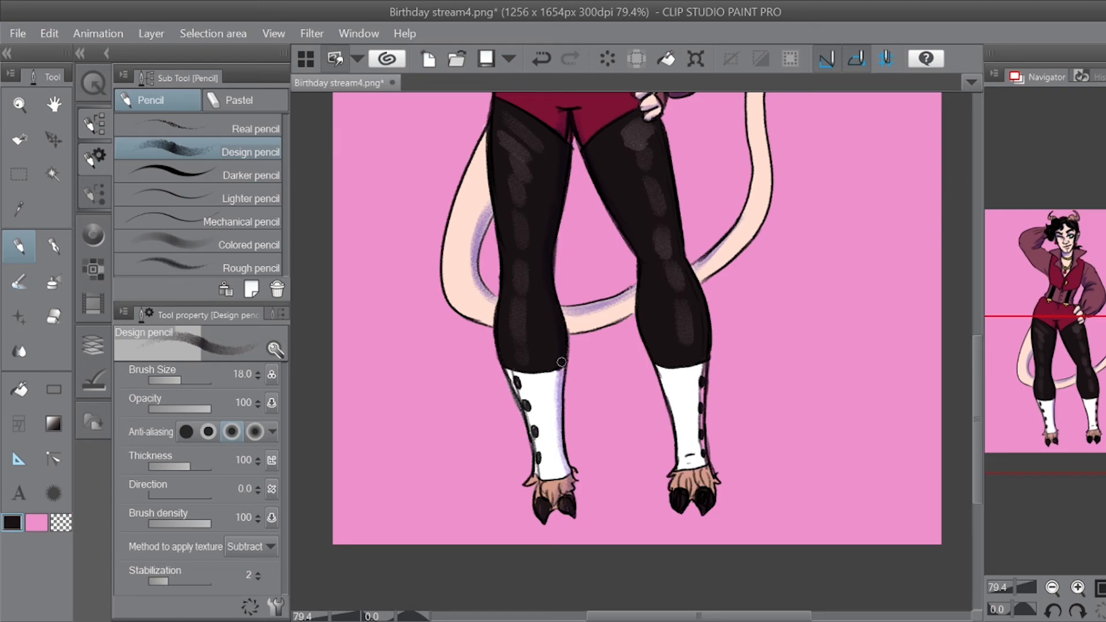
left_click(548, 399, "alt")
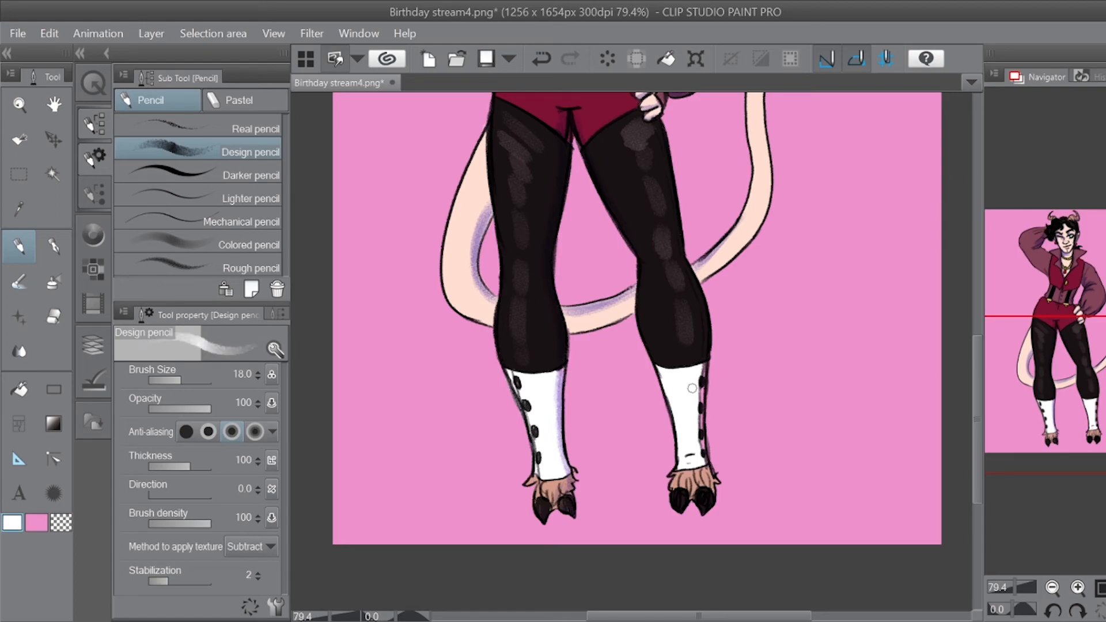
mouse_move(699, 377)
left_mouse_down()
mouse_move(701, 456)
mouse_move(684, 455)
left_mouse_up()
Step: Draw a light pink filled rectangle with rounded corners behind the figure on Layer 5 and a thin outlined rectangle around it
left_click_drag(1025, 587, 1013, 587)
left_click_drag(1071, 433, 1072, 388)
left_click(92, 346)
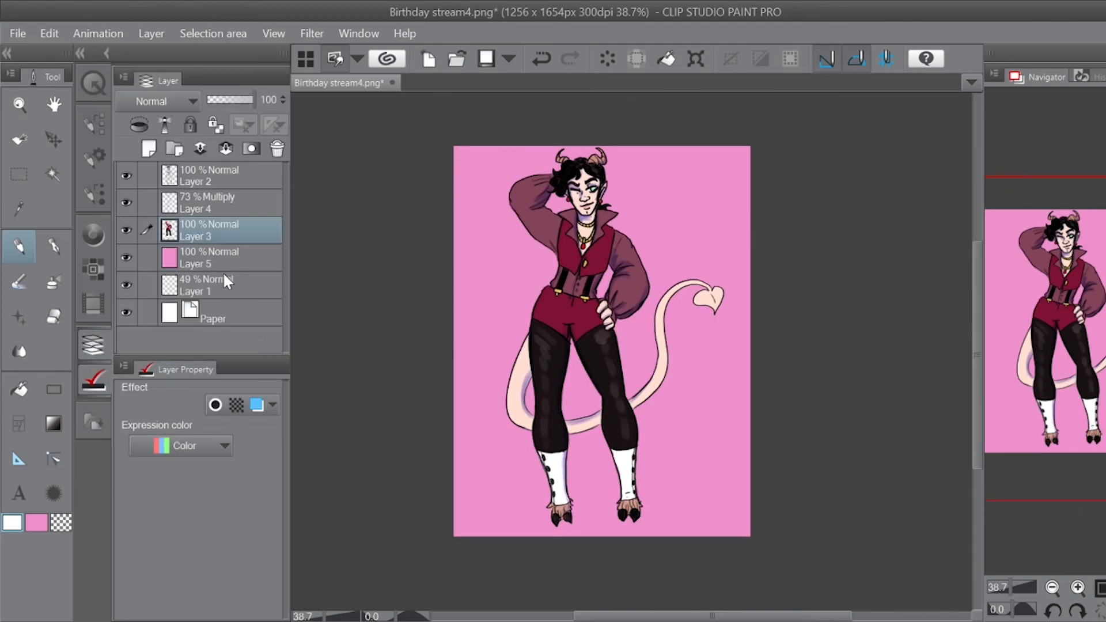
left_click(31, 524)
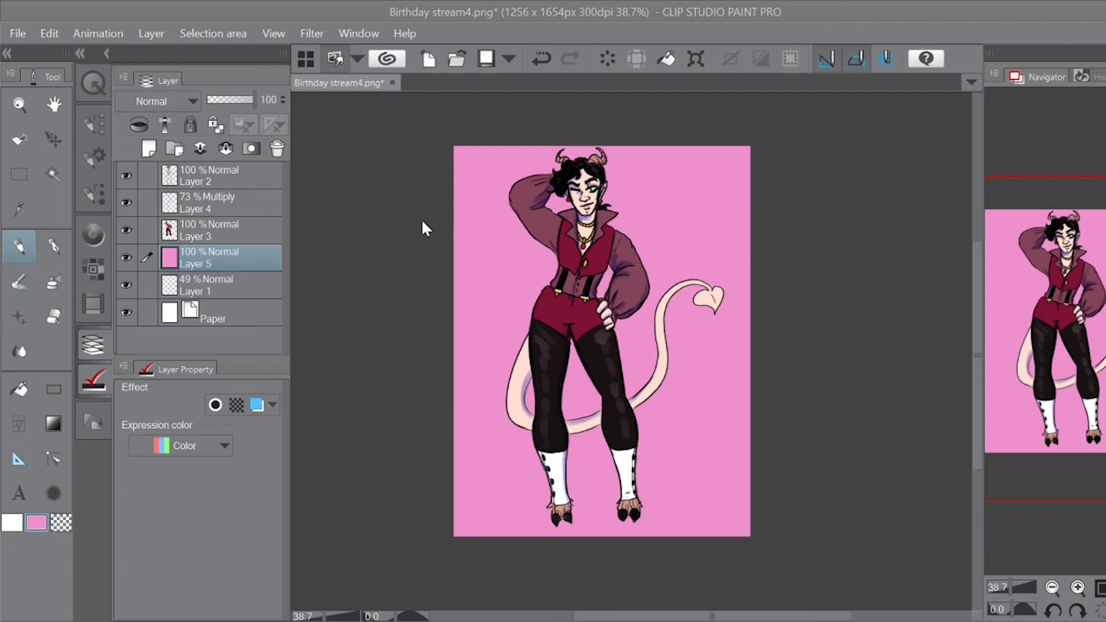
left_click(746, 198)
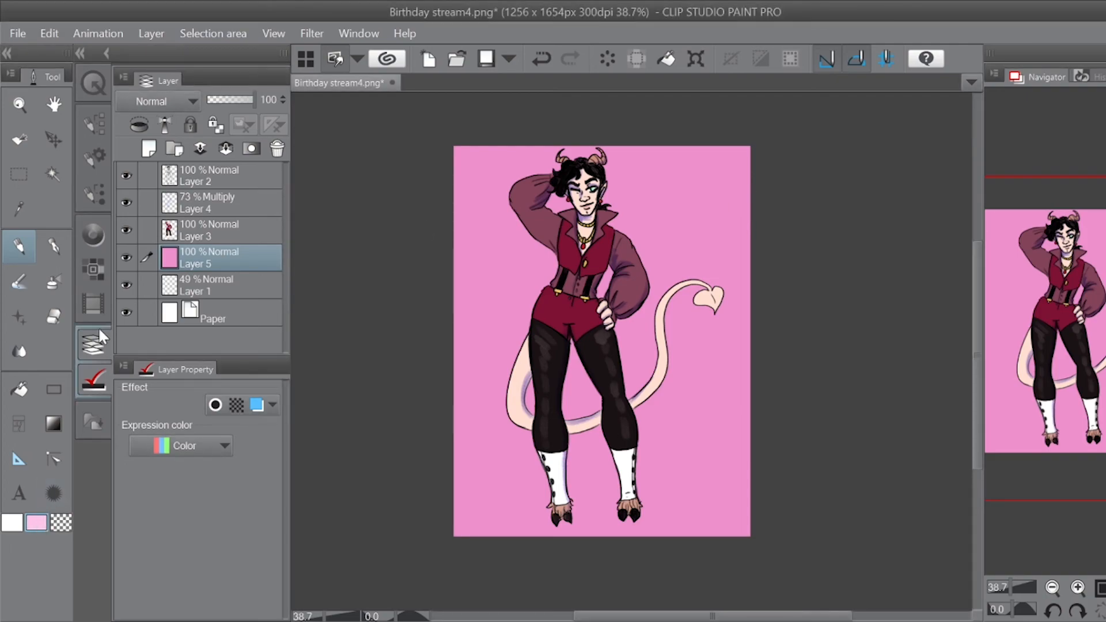
left_click(53, 383)
left_click(93, 125)
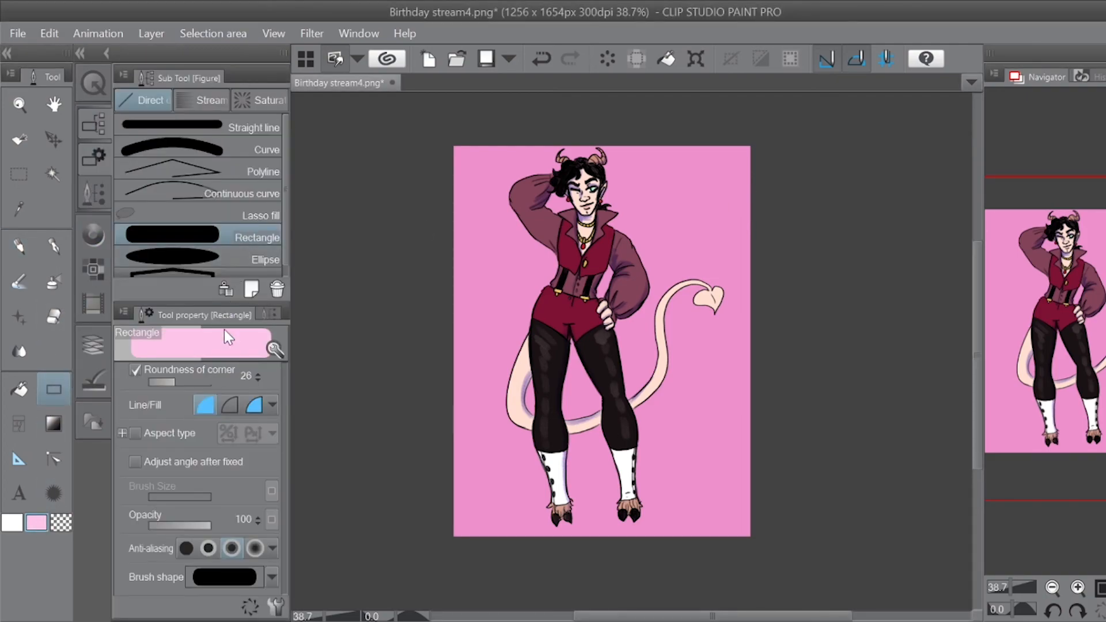
left_click_drag(490, 170, 682, 505)
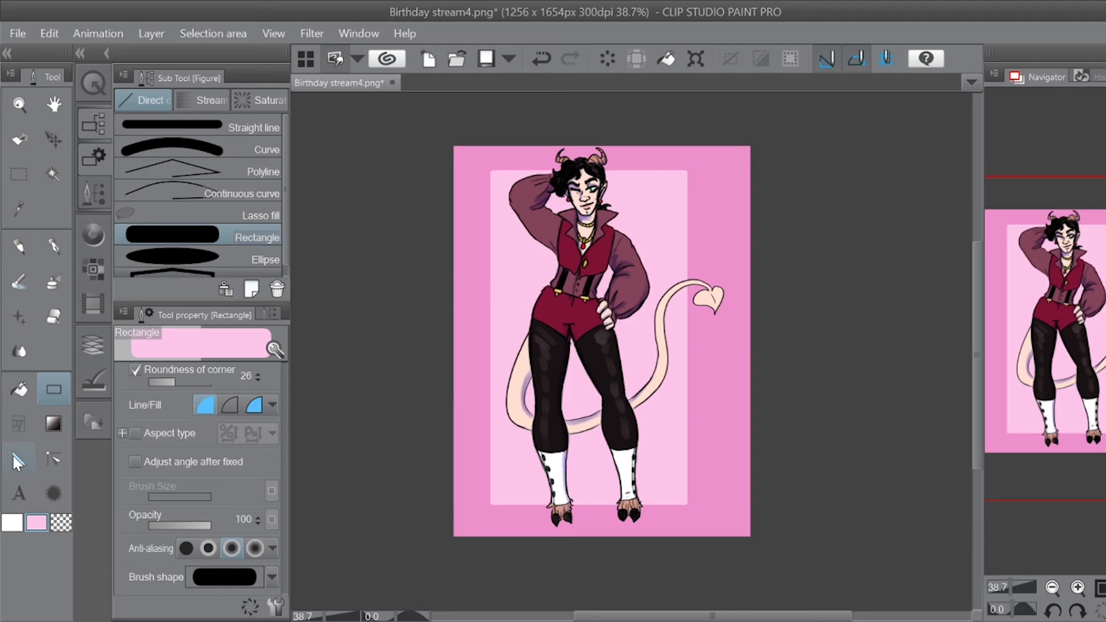
left_click(230, 405)
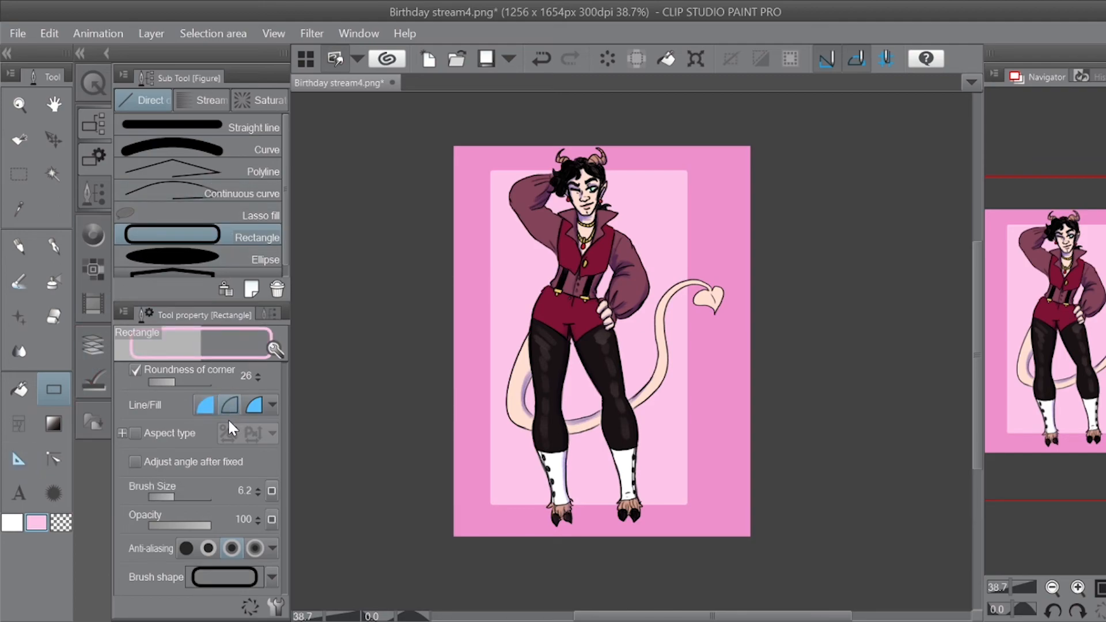
left_click_drag(486, 165, 703, 514)
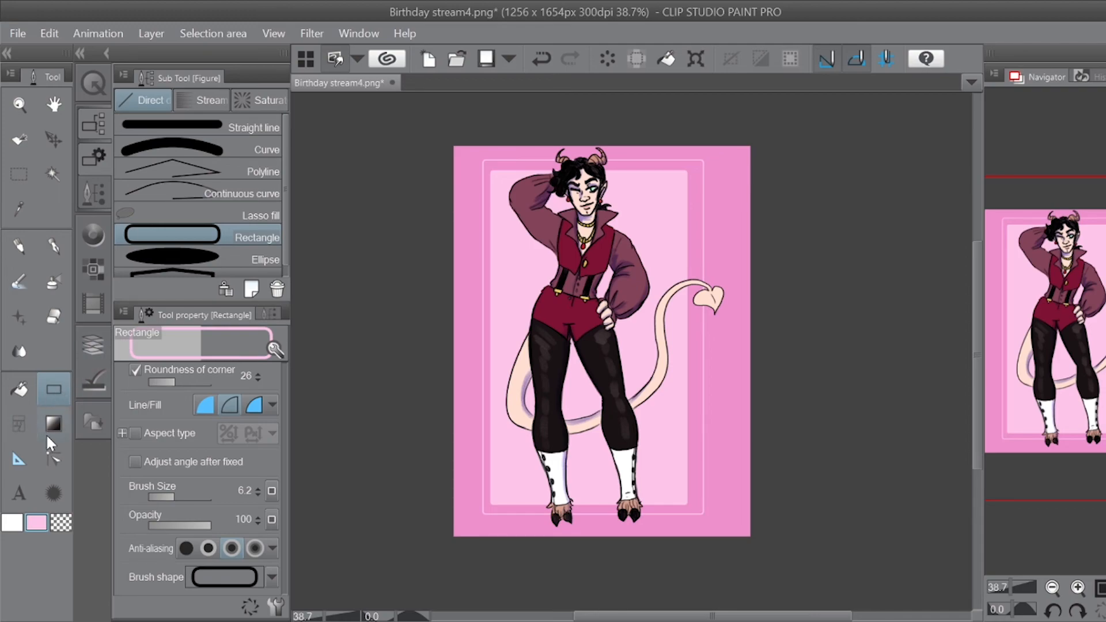
Step: Stamp three white sparkles beside the figure's head on Layer 5 with the Sparkle B decoration brush
left_click(22, 317)
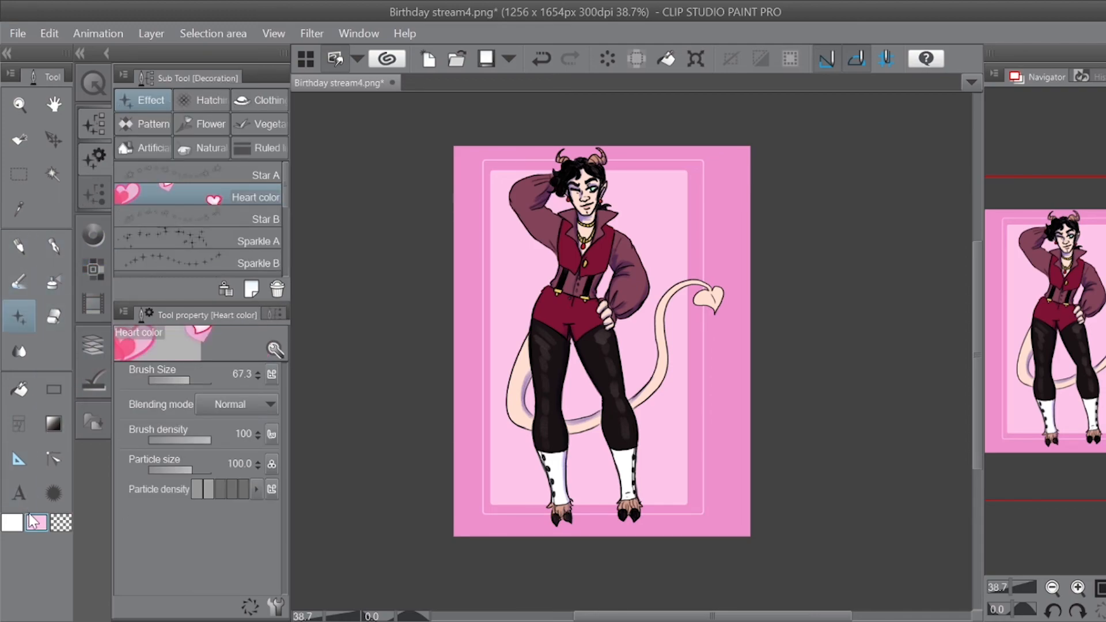
left_click(17, 524)
left_click(228, 264)
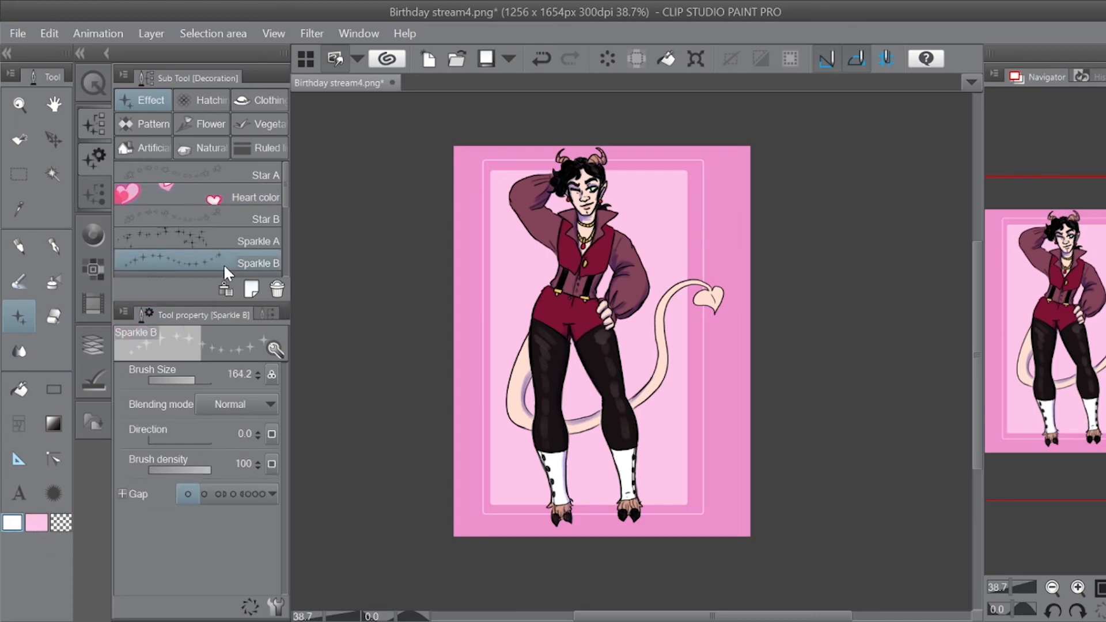
left_click(486, 227)
key("ctrl+z")
left_click(630, 190)
key("ctrl+z")
left_click(627, 186)
left_click(634, 213)
left_click(657, 192)
Step: Crop the canvas to a rectangular selection of 1114 x 1624 px around the frame and clear the selection
left_click(31, 180)
left_click_drag(467, 150, 728, 529)
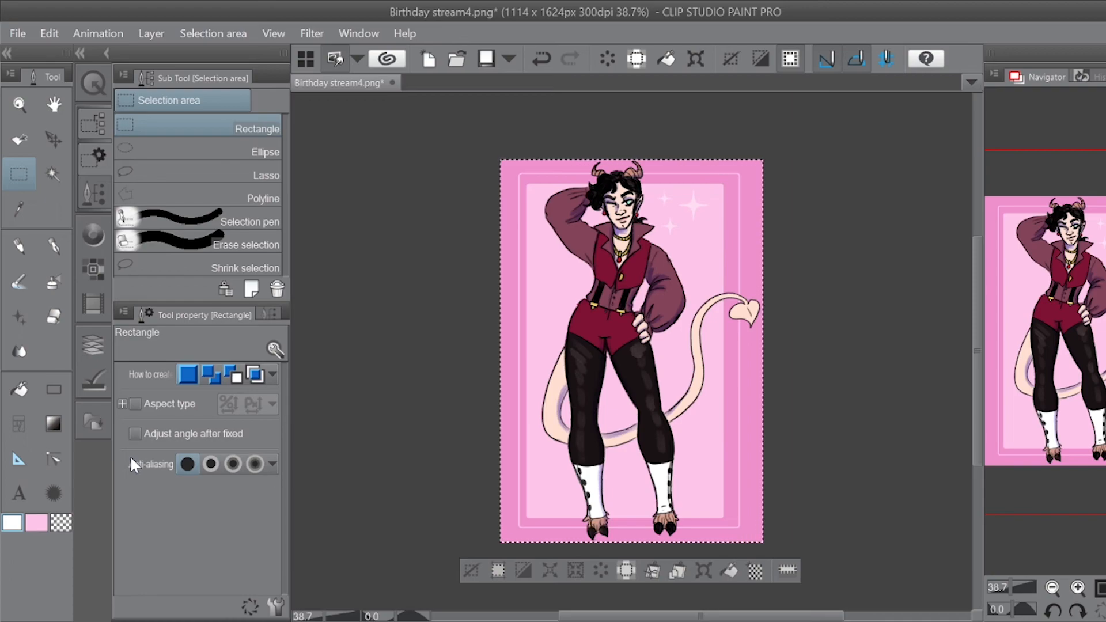
key("ctrl+d")
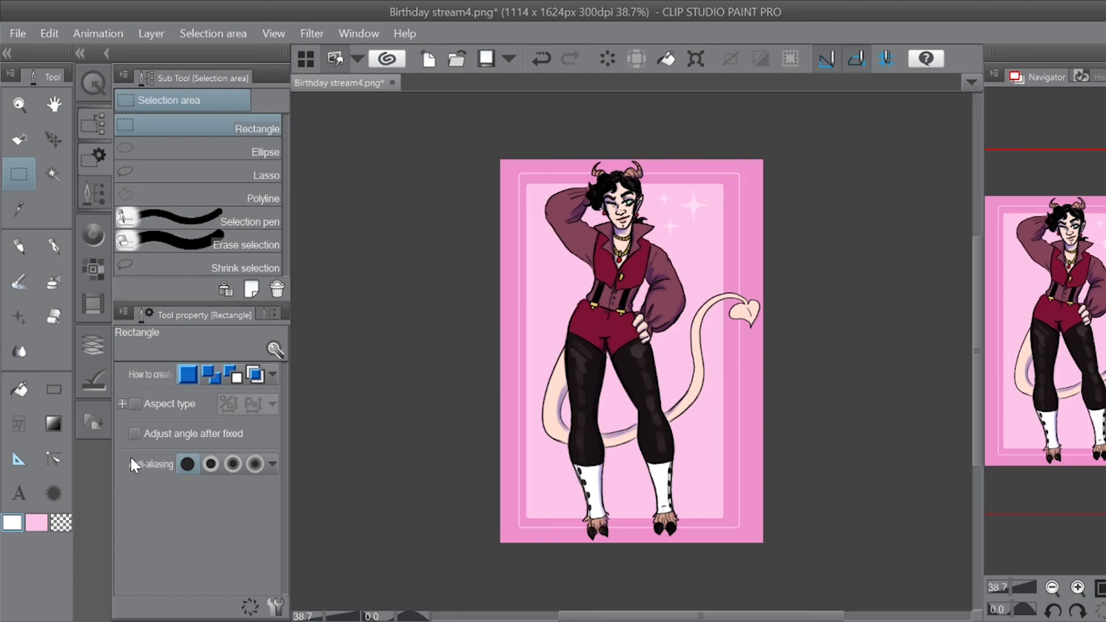
Step: Add a new layer above Layer 5 with 45% opacity and set the G-pen's brush size to 13.5
left_click(104, 347)
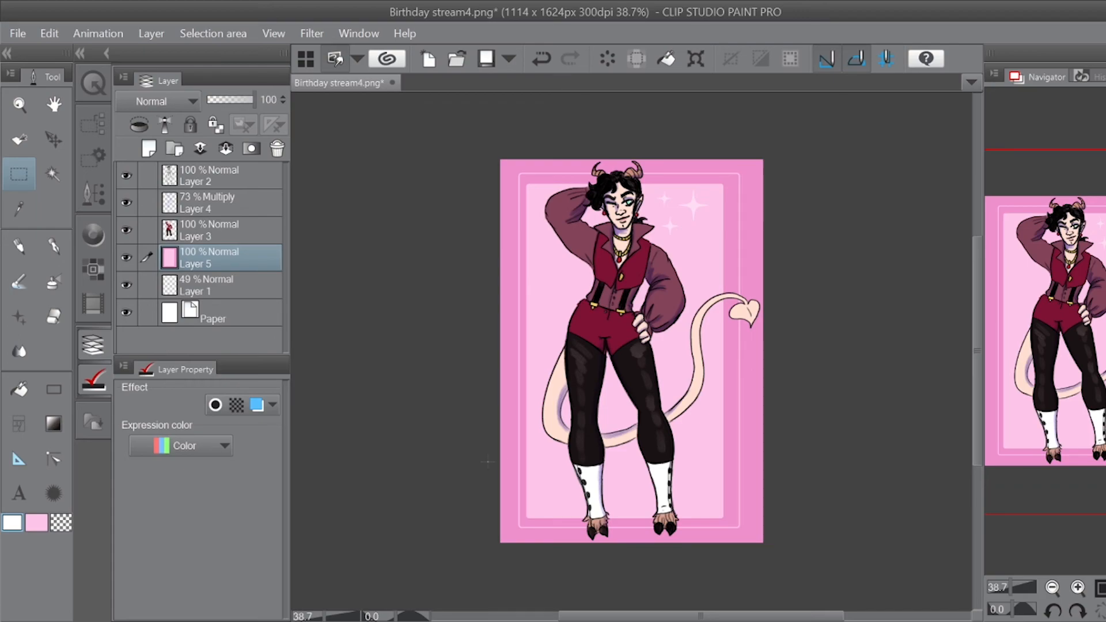
left_click(148, 150)
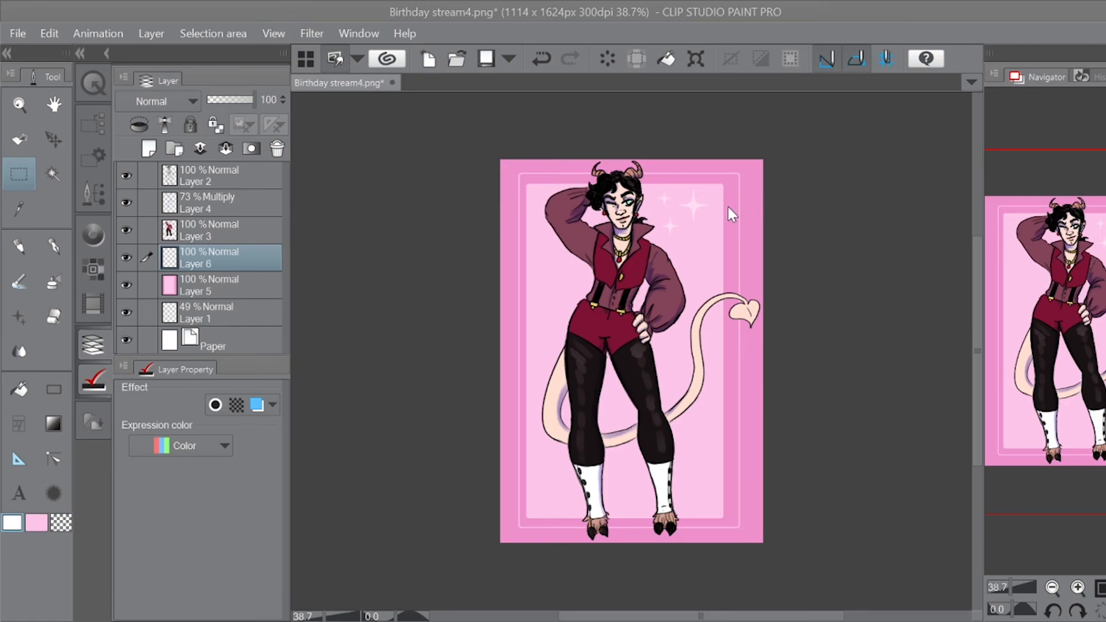
key("p")
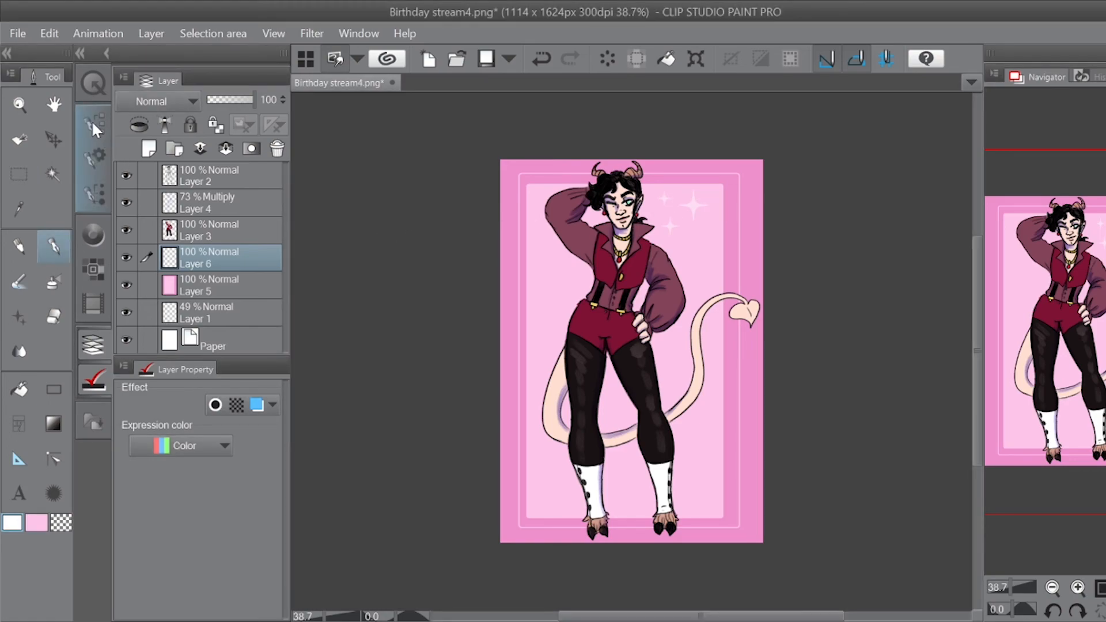
left_click(91, 120)
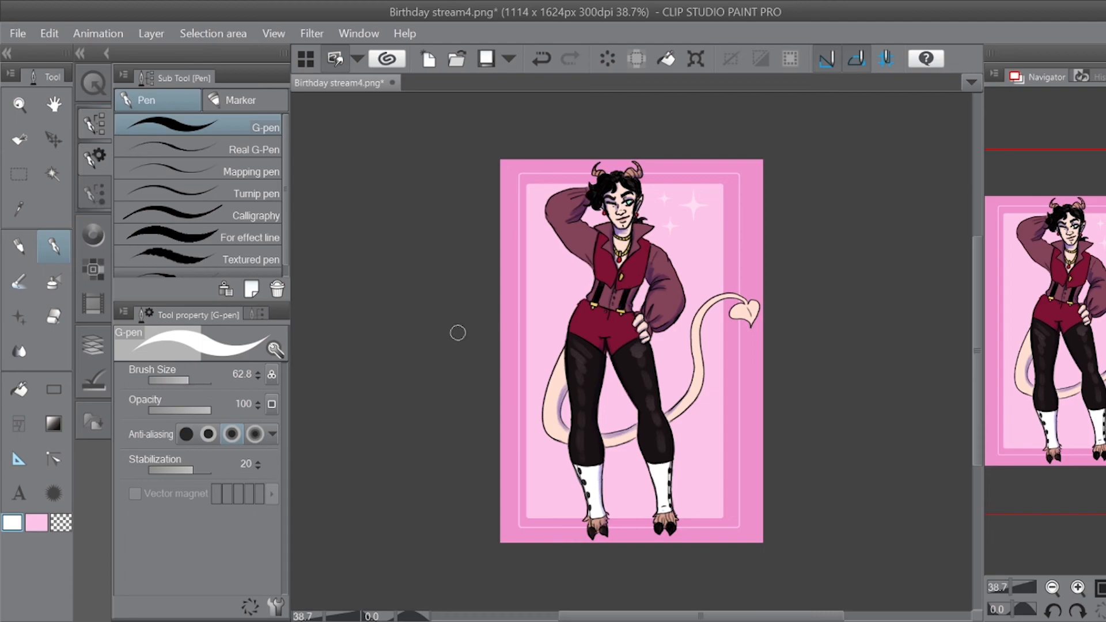
left_click_drag(187, 379, 178, 379)
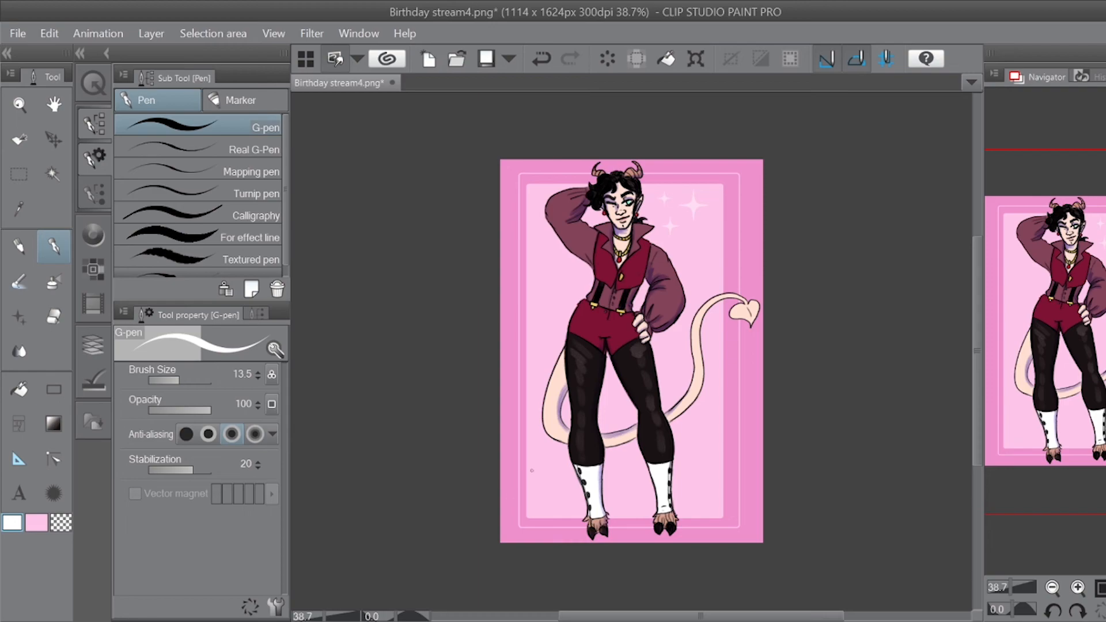
mouse_move(517, 491)
left_mouse_down()
mouse_move(518, 461)
mouse_move(533, 541)
left_mouse_up()
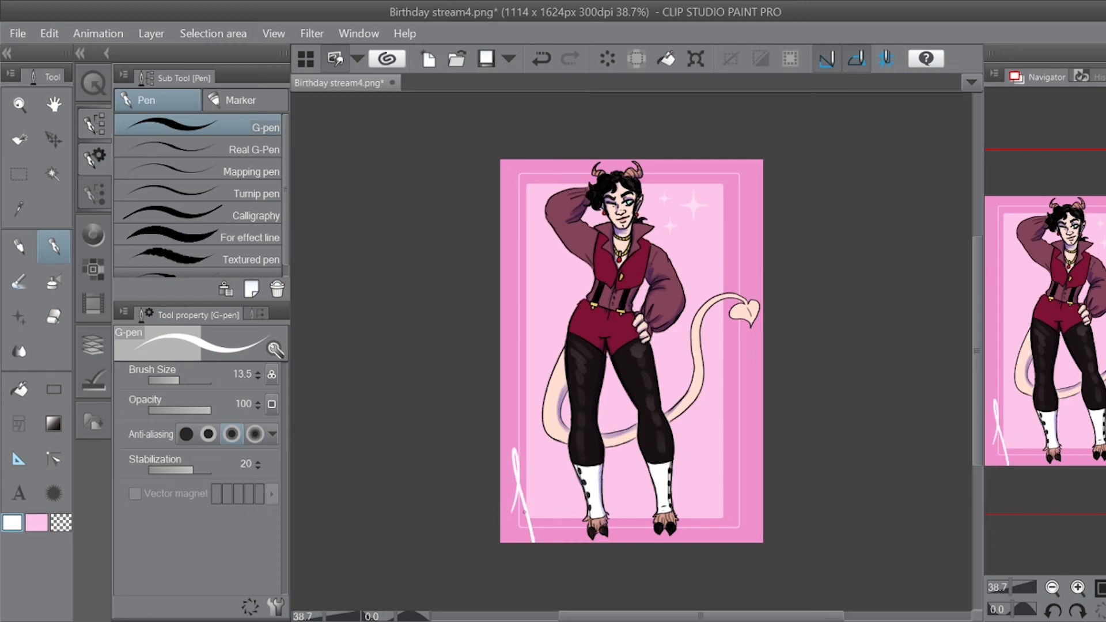
key("ctrl+z")
left_click(94, 381)
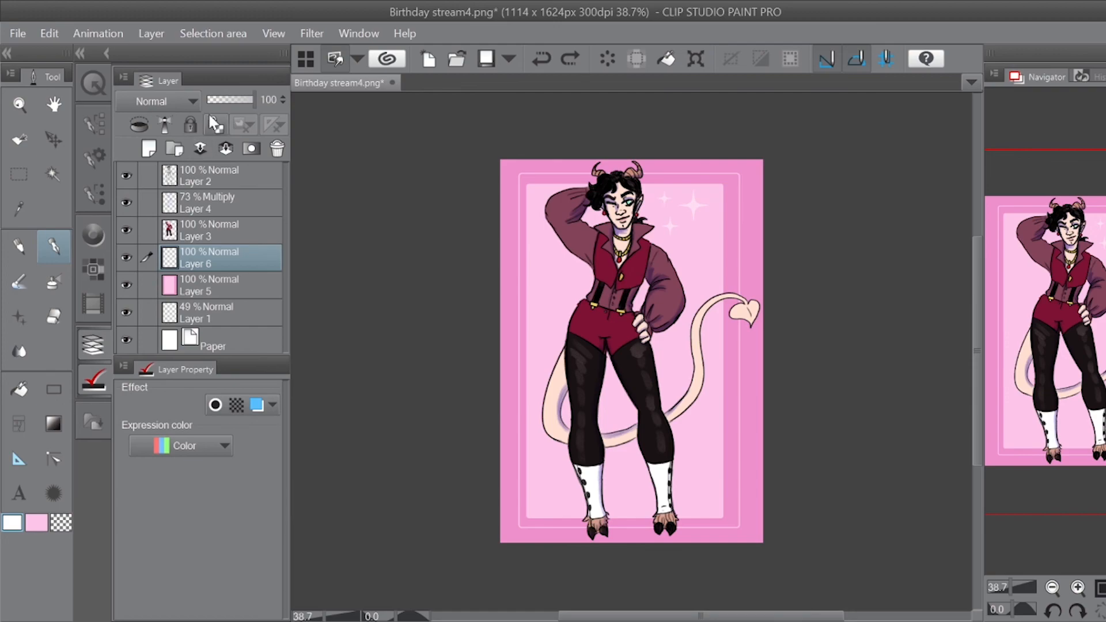
left_click_drag(230, 99, 226, 99)
Step: Try handwriting a large name in white across the lower background on Layer 6 with the G-pen
left_click_drag(516, 498, 521, 460)
mouse_move(527, 518)
left_mouse_down()
mouse_move(527, 429)
mouse_move(540, 482)
mouse_move(565, 492)
mouse_move(571, 462)
left_mouse_up()
key("ctrl+z")
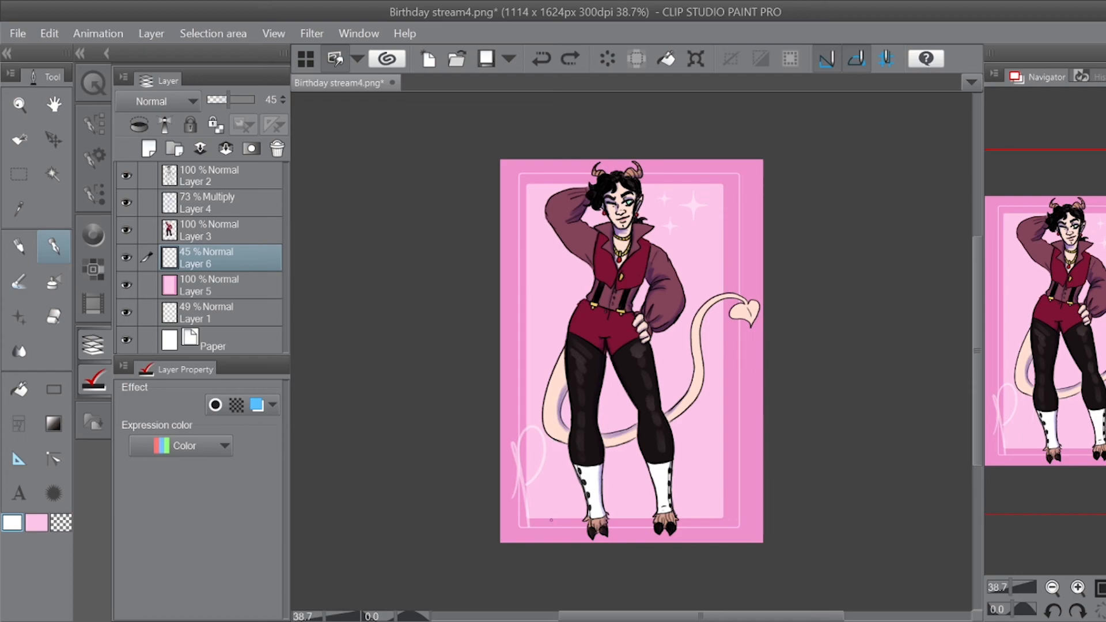
mouse_move(557, 439)
left_mouse_down()
mouse_move(551, 515)
mouse_move(583, 504)
mouse_move(618, 397)
left_mouse_up()
left_click_drag(662, 454, 760, 413)
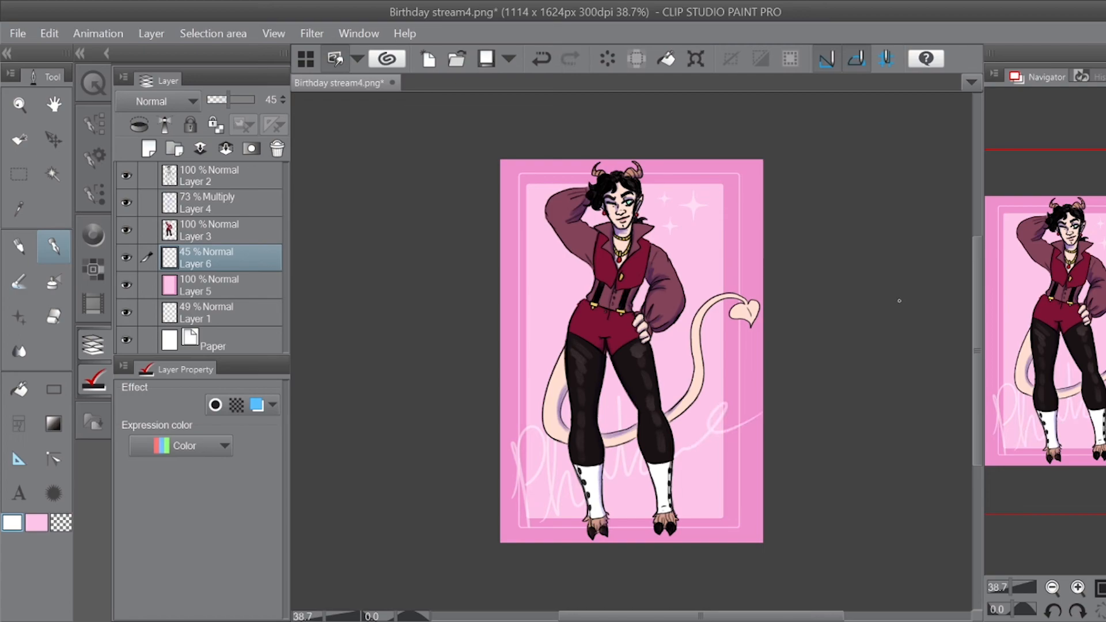
key("ctrl+z")
key("ctrl+z")
key("ctrl+z")
key("ctrl+z")
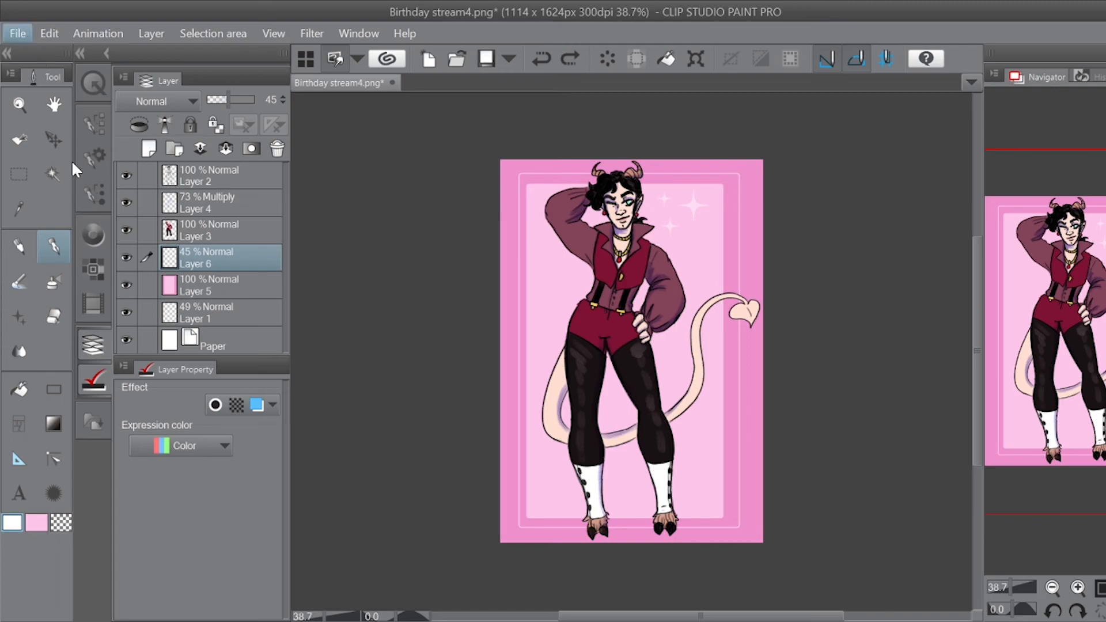
Step: Save the drawing as a new file named Birthday stream5.png
key("alt")
key("alt")
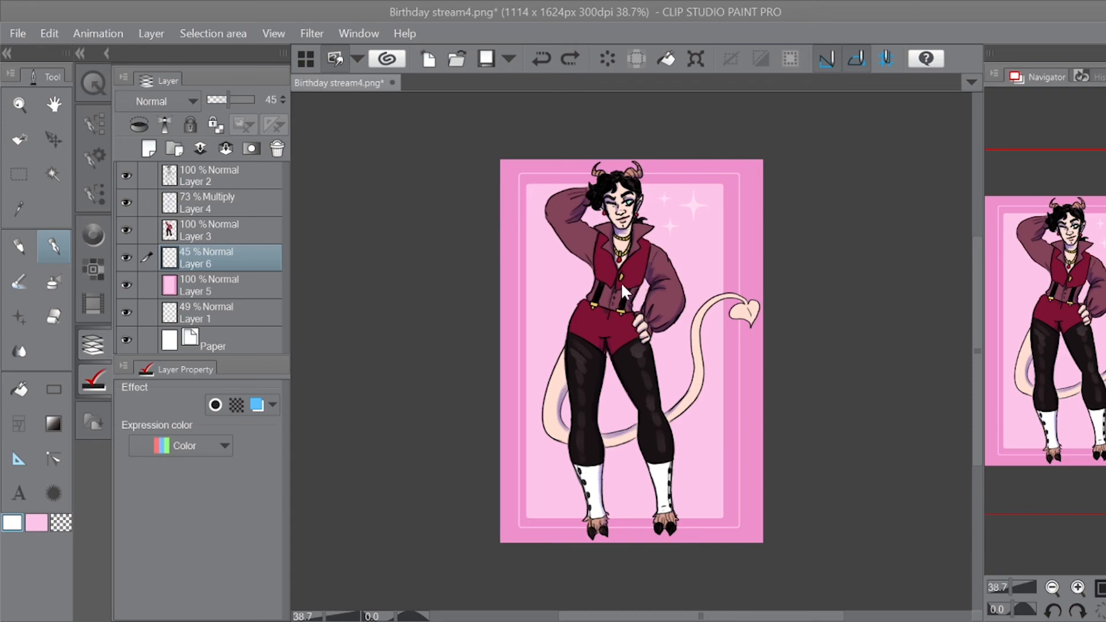
key("Return")
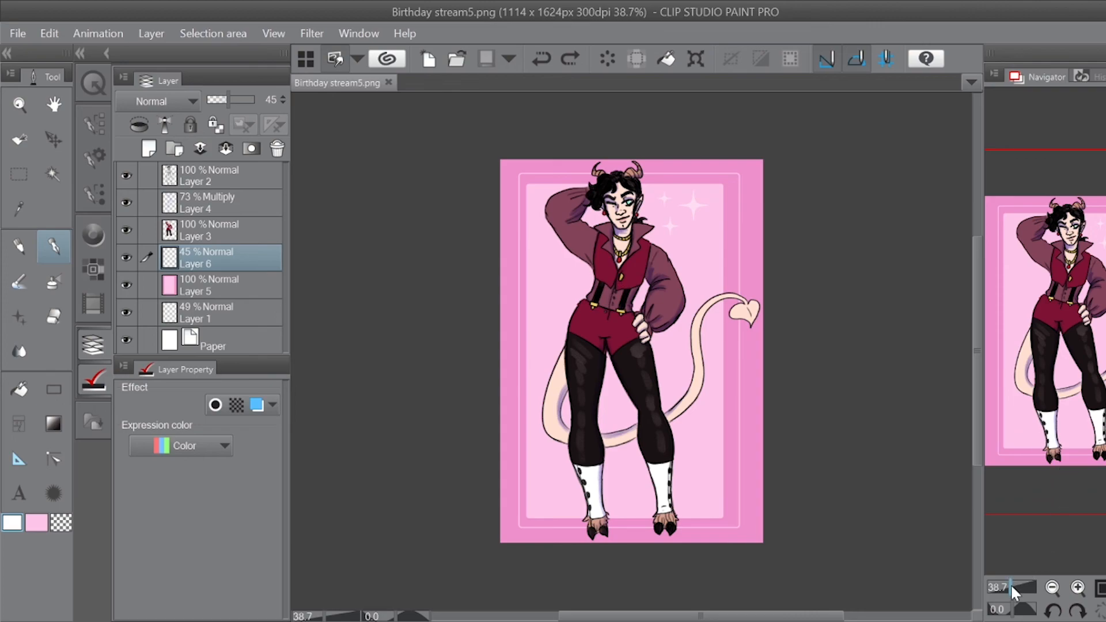
left_click_drag(1010, 582, 1011, 589)
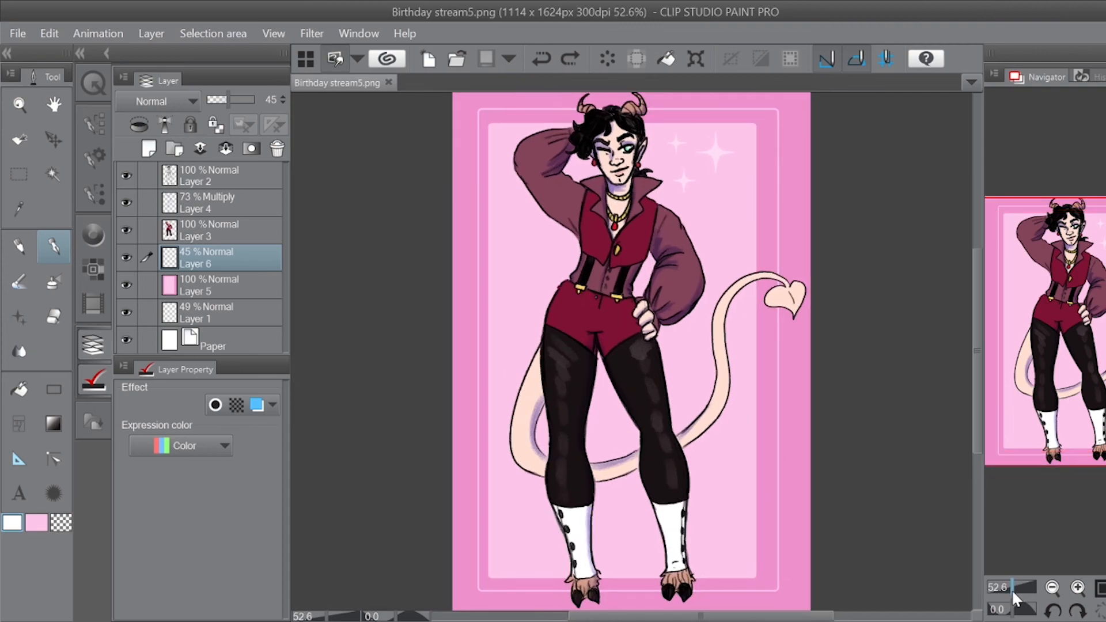
left_click_drag(1059, 410, 1048, 383)
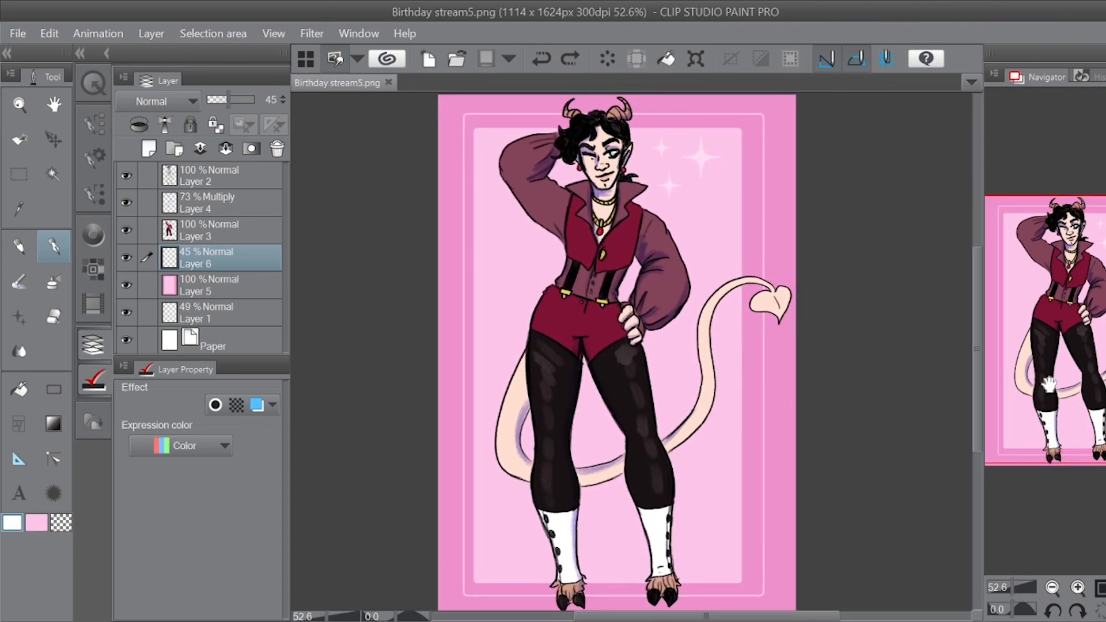